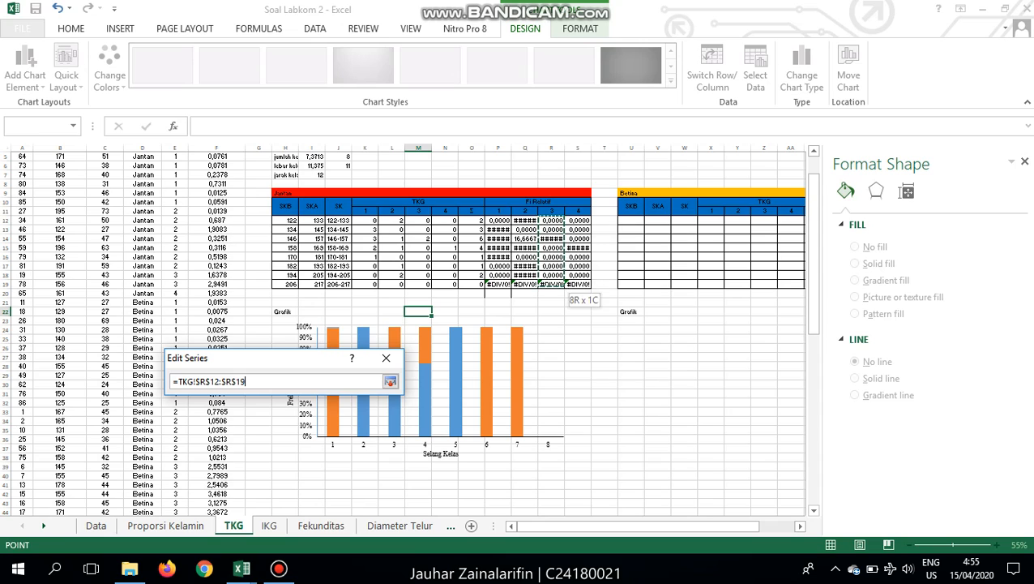
- Confirm R12:R19 as the TKG 3 series values and add a series named TKG 4 with values S12:S19
key(Return)
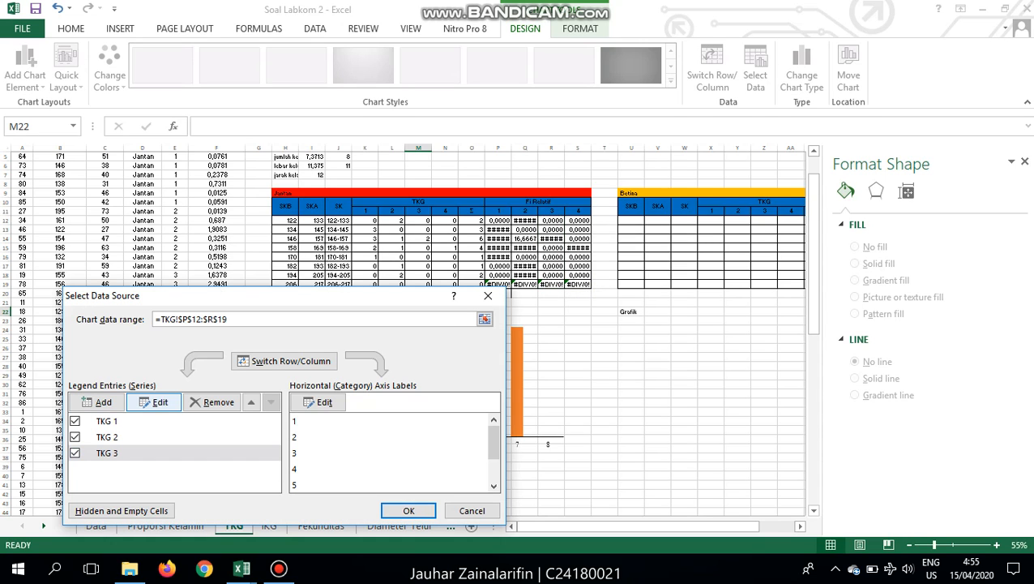
click(96, 402)
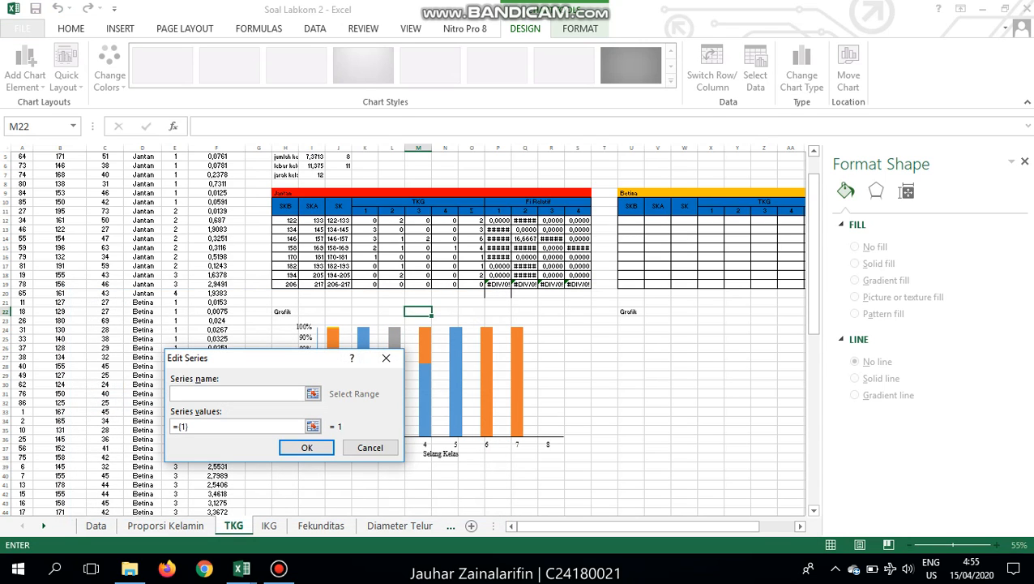
text(TKG 4)
key(Tab)
key(BackSpace)
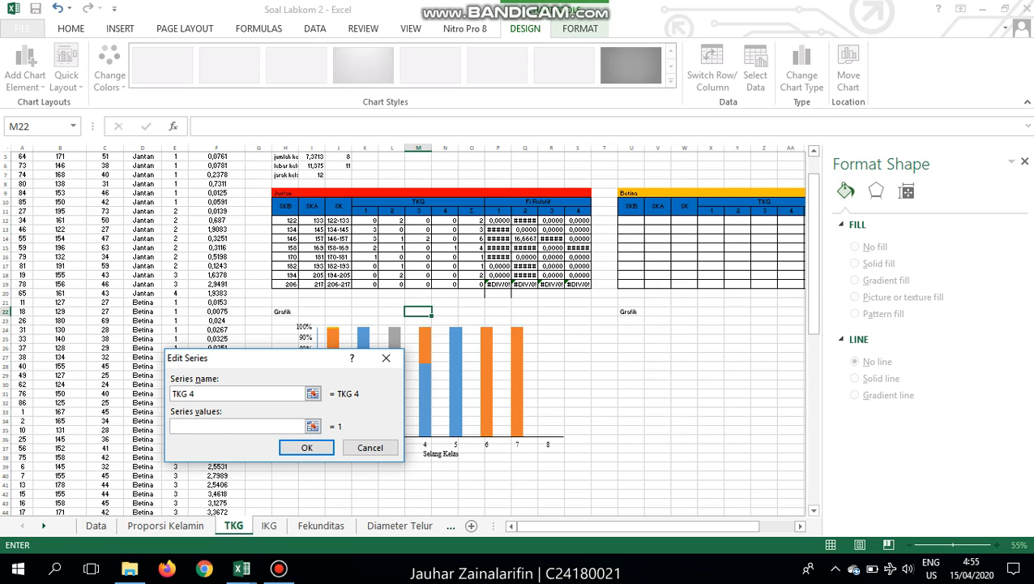
drag(578, 220, 578, 284)
key(Return)
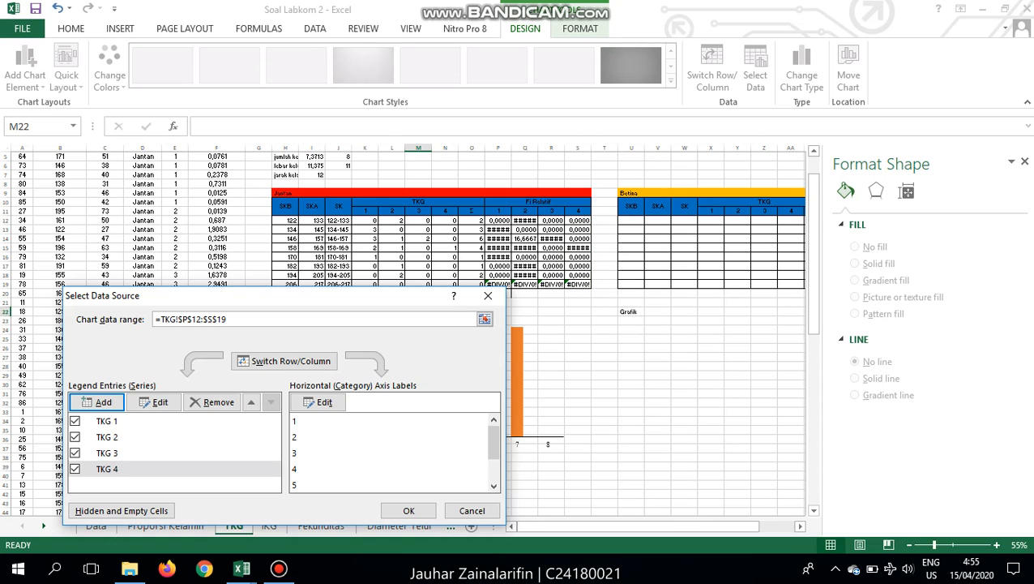
- Set the chart's horizontal axis labels to the class intervals in J12:J19 and apply the data source
click(318, 401)
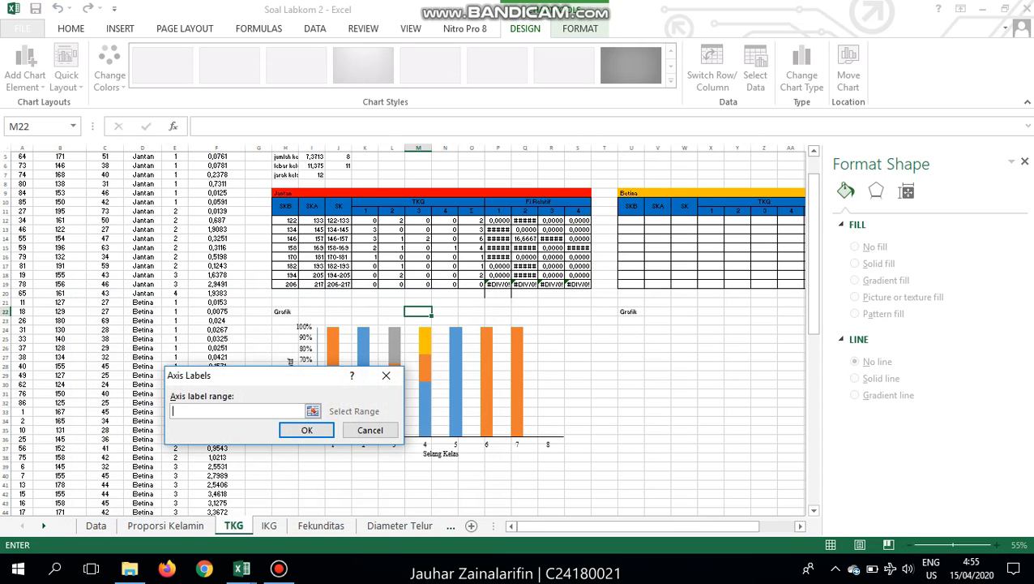
drag(339, 220, 338, 284)
key(Return)
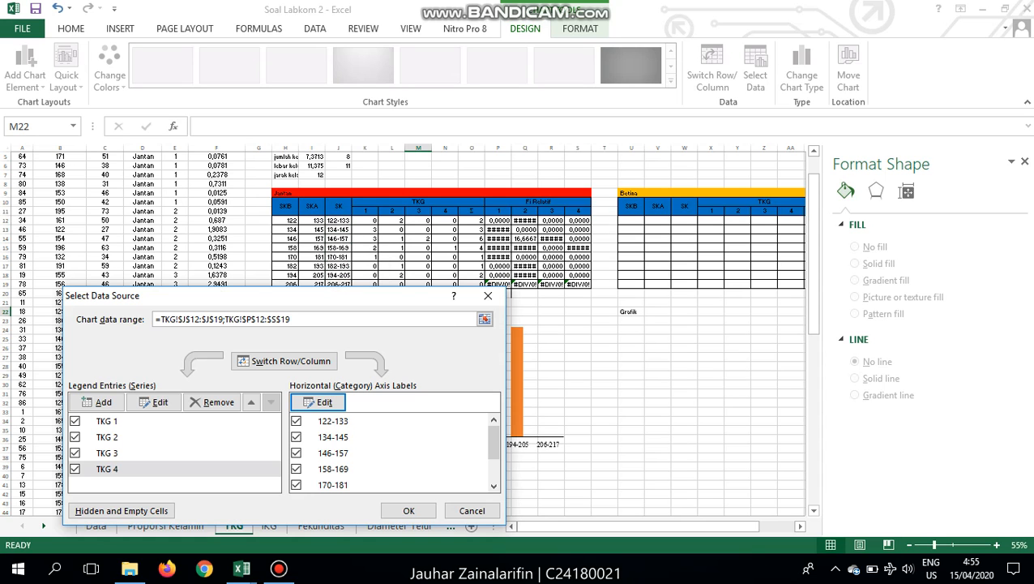
key(Return)
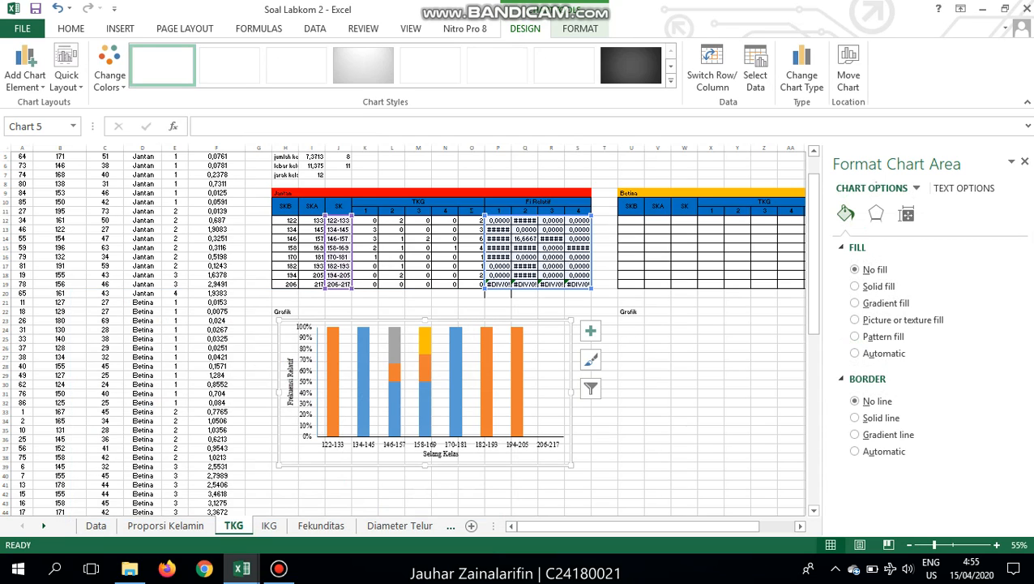
- Give the Jantan chart's vertical axis a solid black line
scroll(567, 377, up, 1)
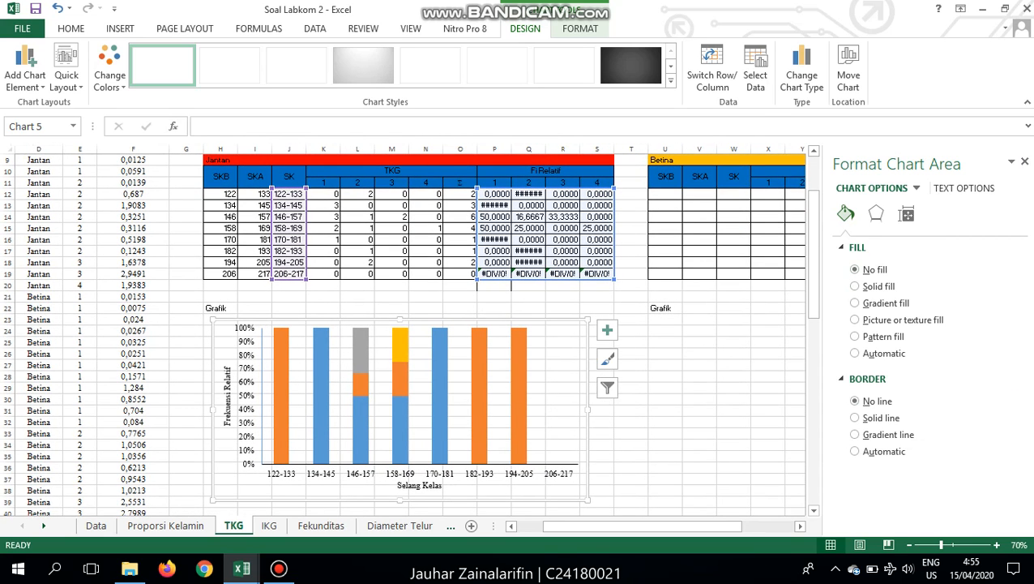
click(857, 247)
click(867, 267)
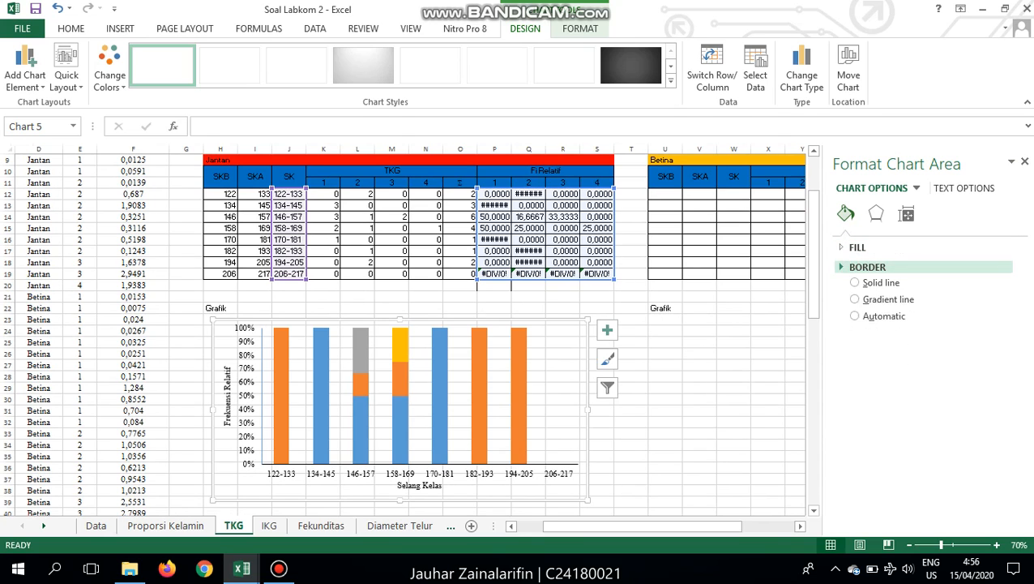
click(556, 378)
click(440, 397)
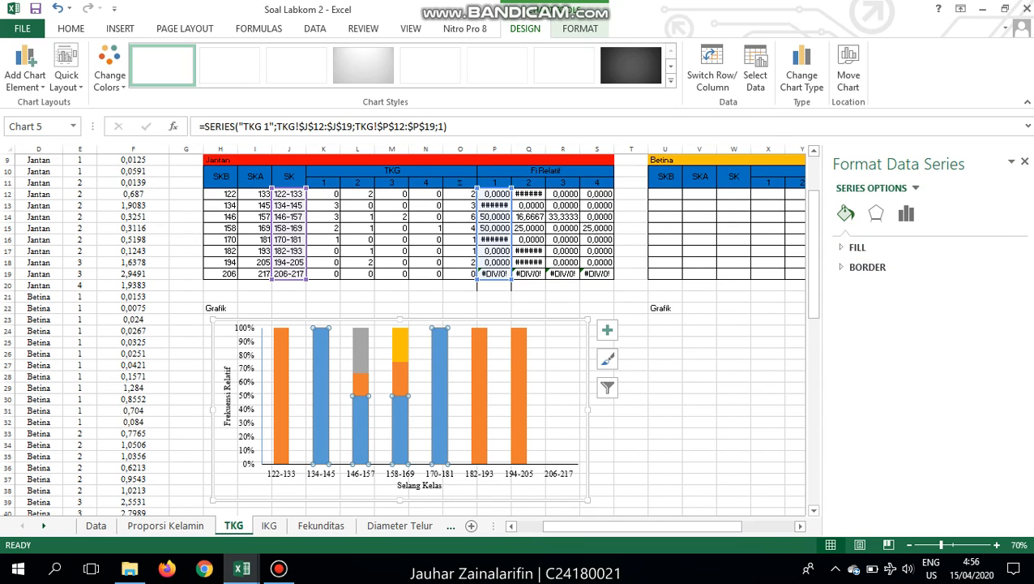
click(552, 389)
click(247, 395)
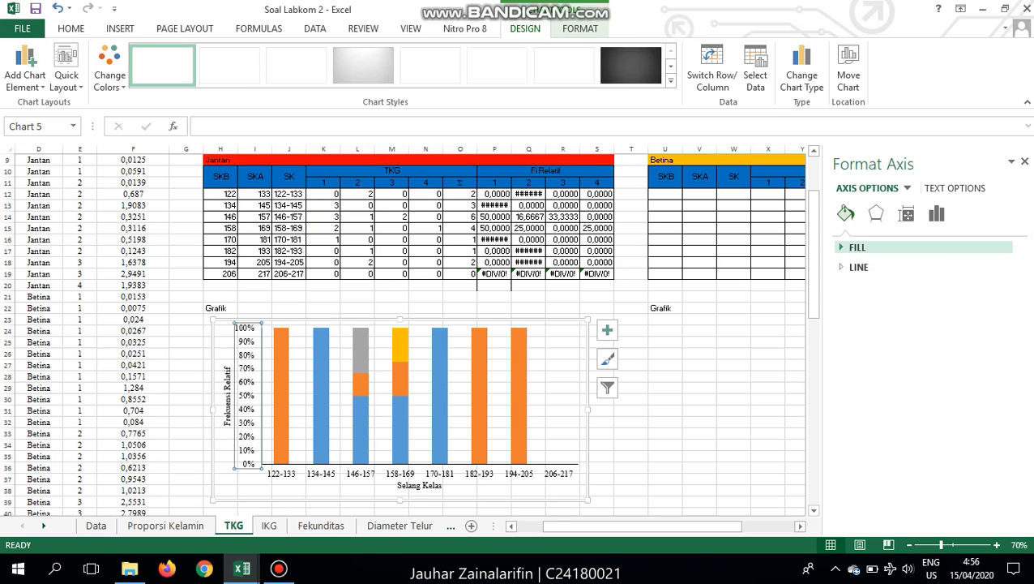
click(859, 267)
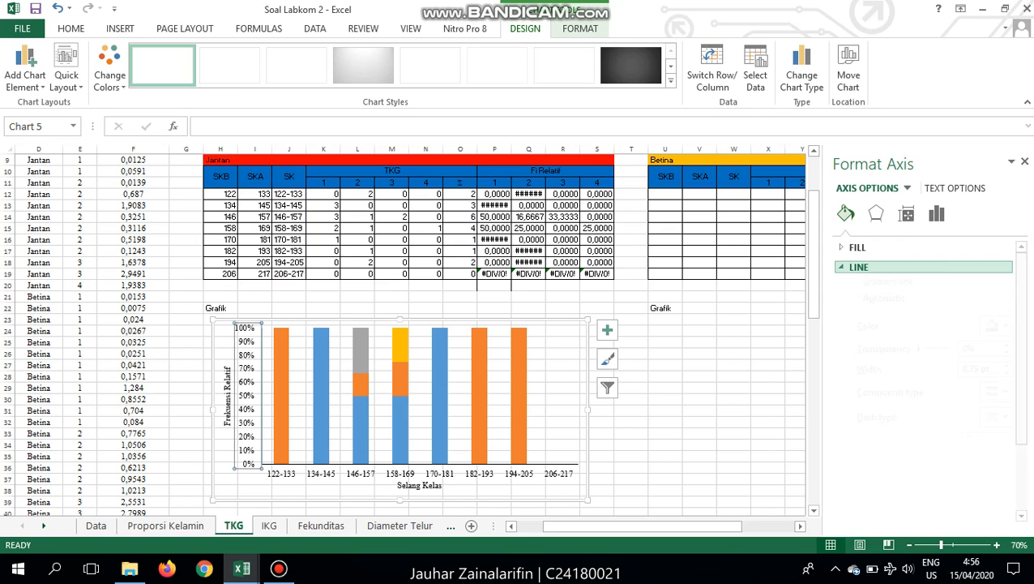
click(996, 368)
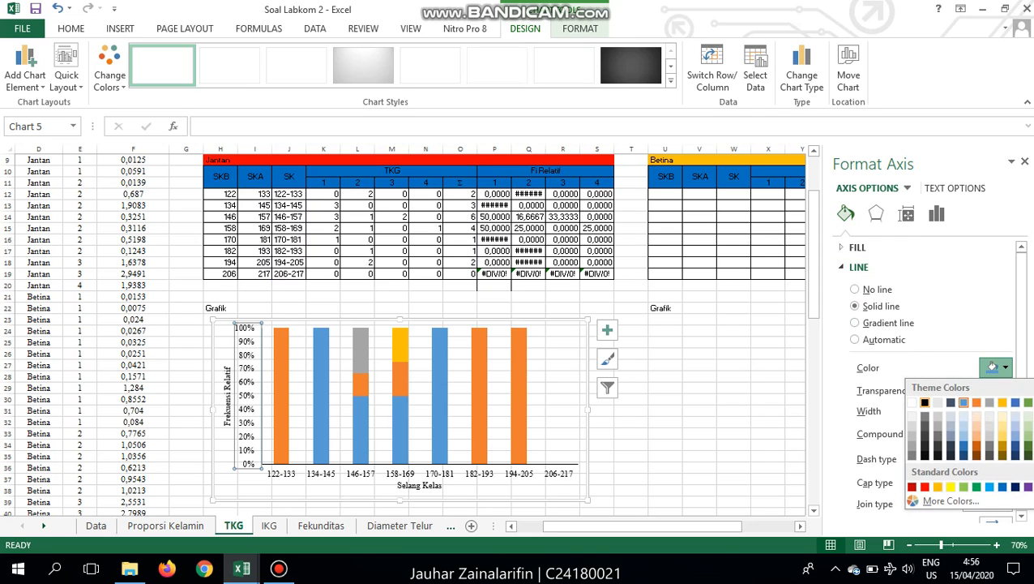
click(924, 402)
click(733, 456)
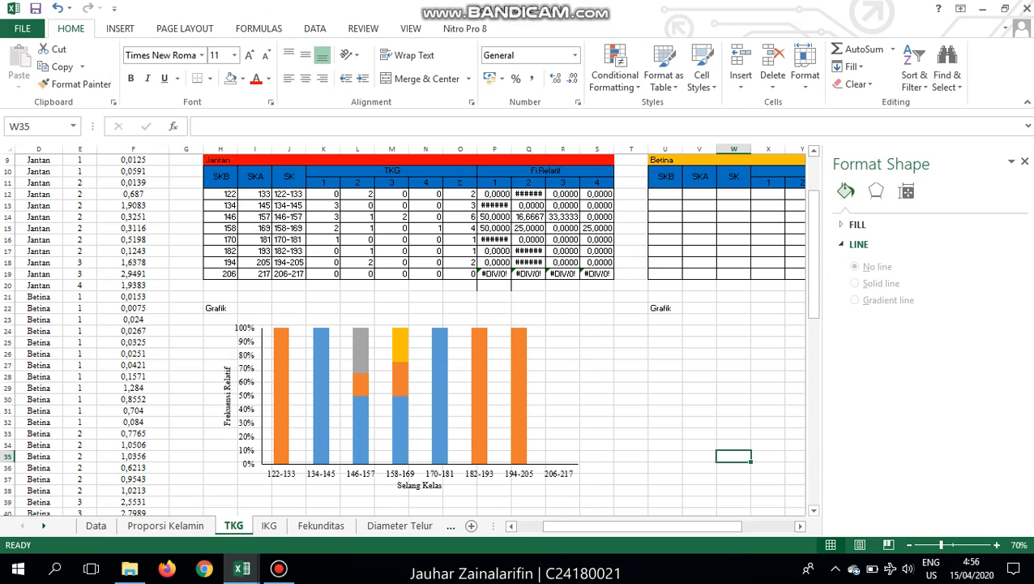
- Add a legend for the TKG series to the Jantan chart
click(556, 389)
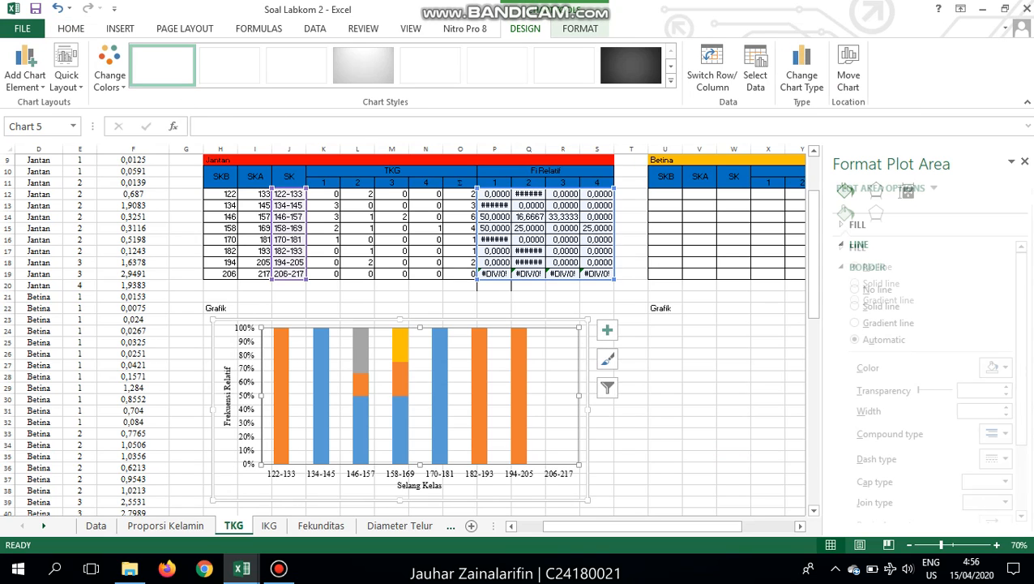
click(584, 348)
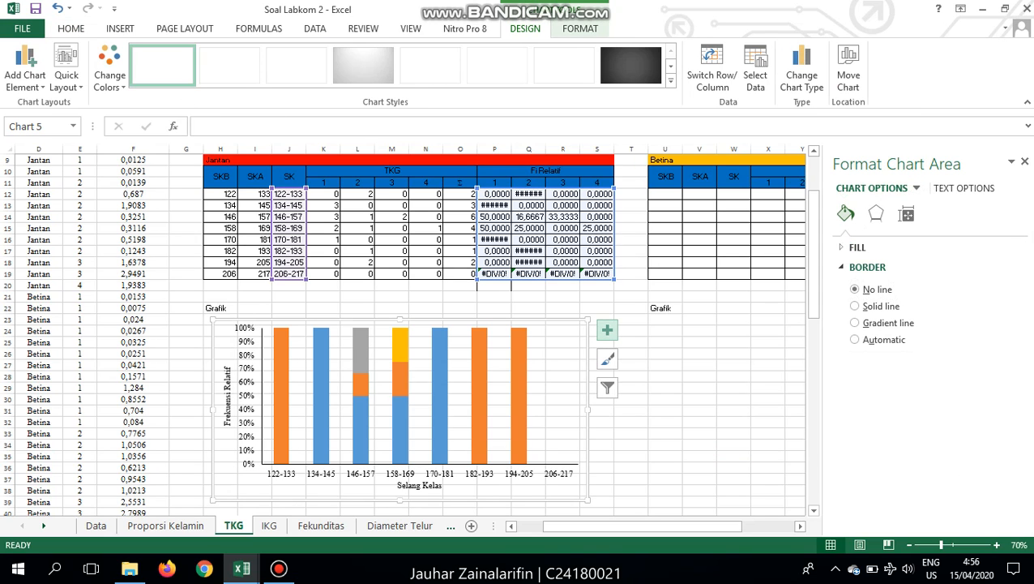
click(607, 330)
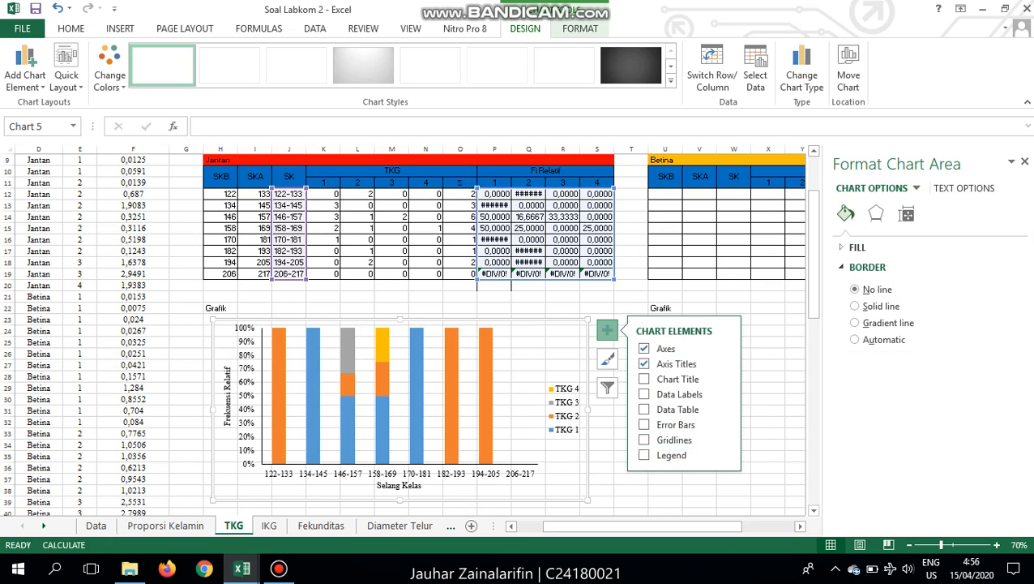
click(645, 454)
click(630, 490)
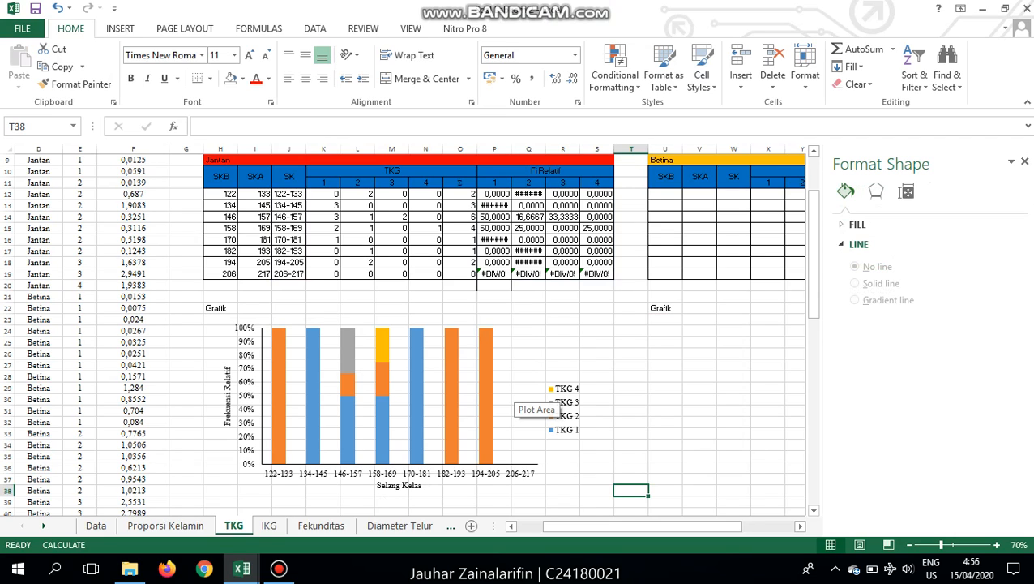
- Close the Format Data Series pane and deselect the chart
click(486, 361)
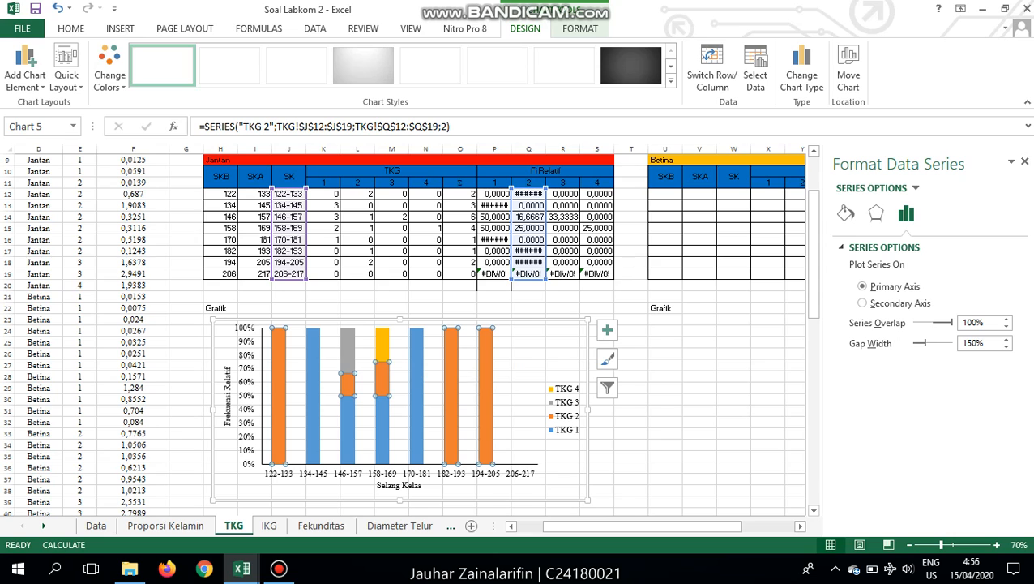
scroll(411, 333, down, 13)
scroll(411, 333, up, 14)
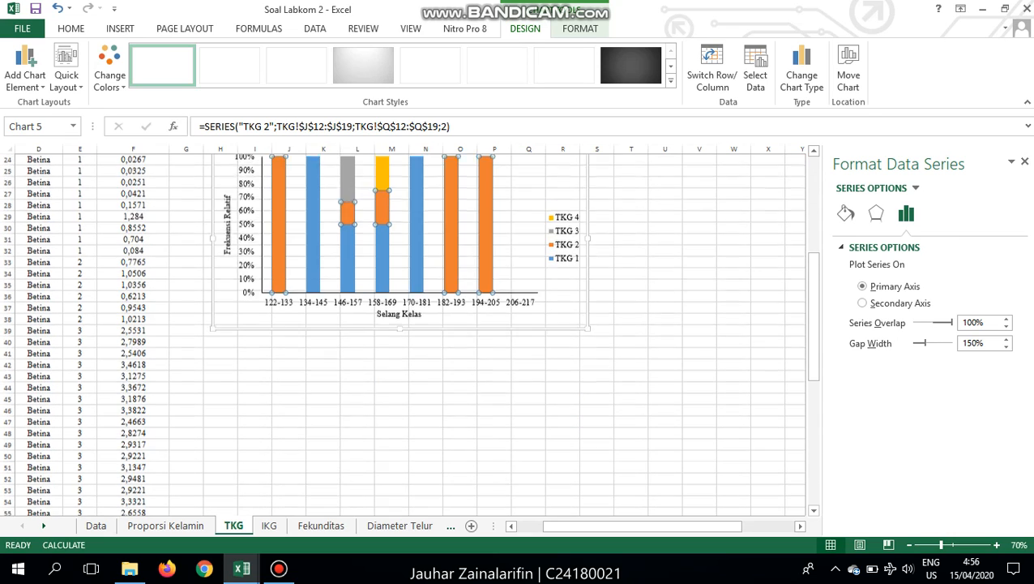
click(1024, 161)
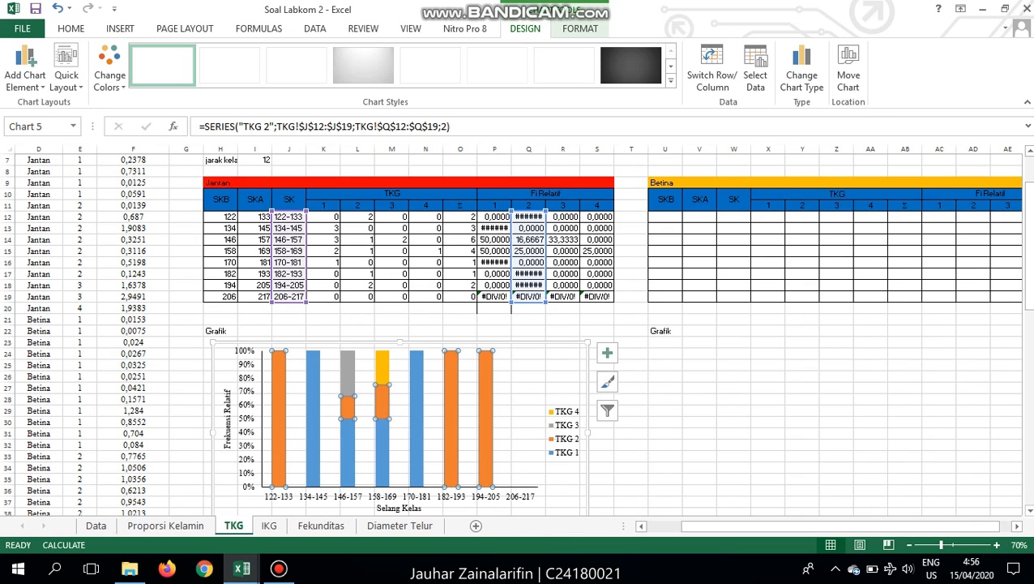
scroll(509, 332, down, 1)
click(817, 338)
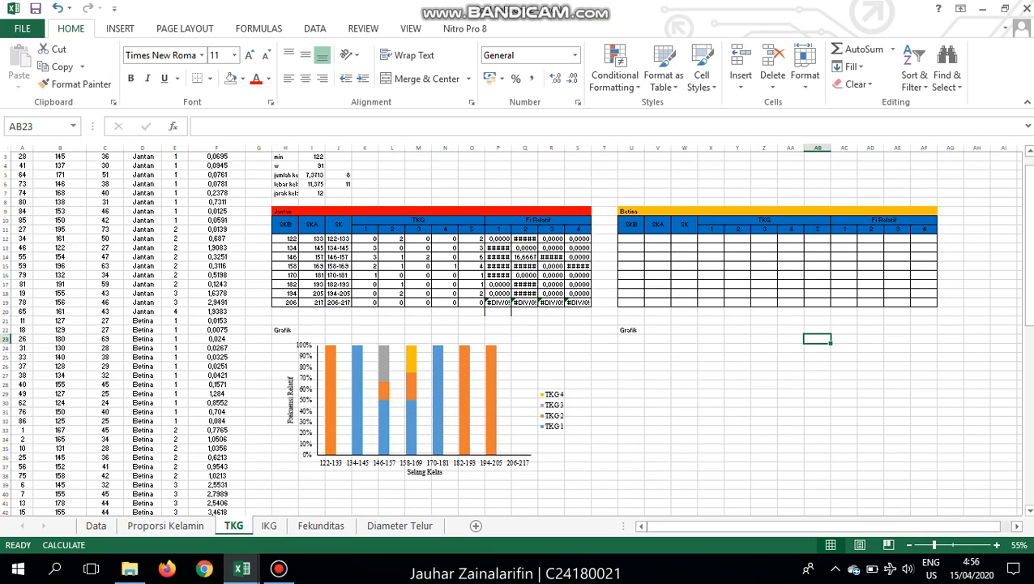
- Copy the Jantan table body H12:S19 into the Betina table starting at cell U12
drag(285, 238, 579, 301)
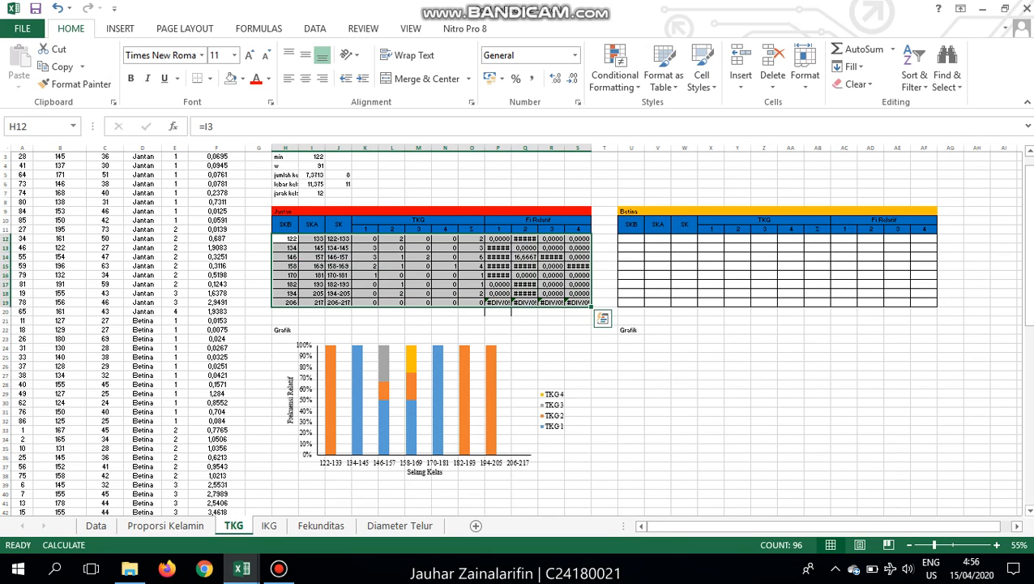
key(ctrl+c)
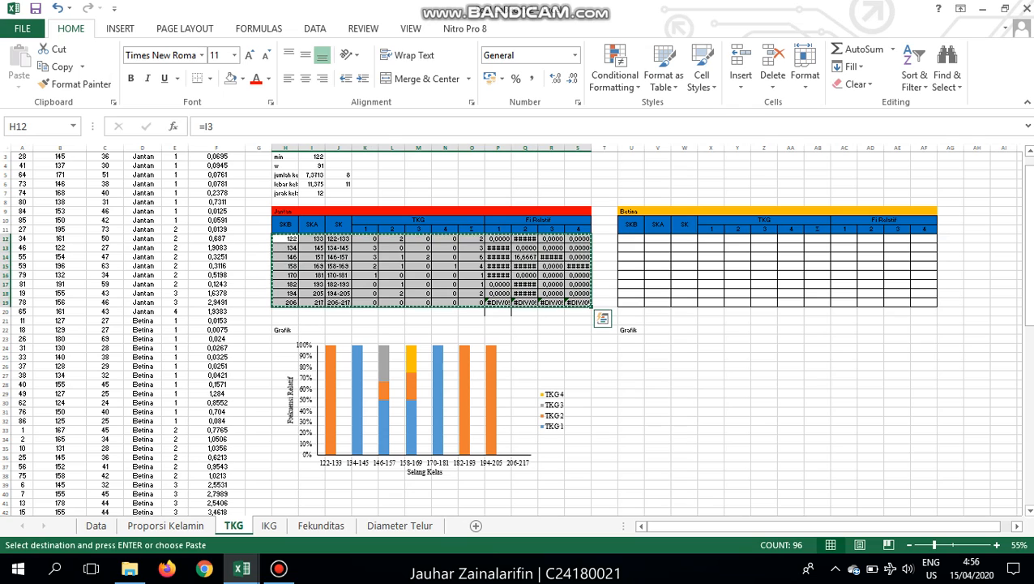
click(631, 239)
key(ctrl+v)
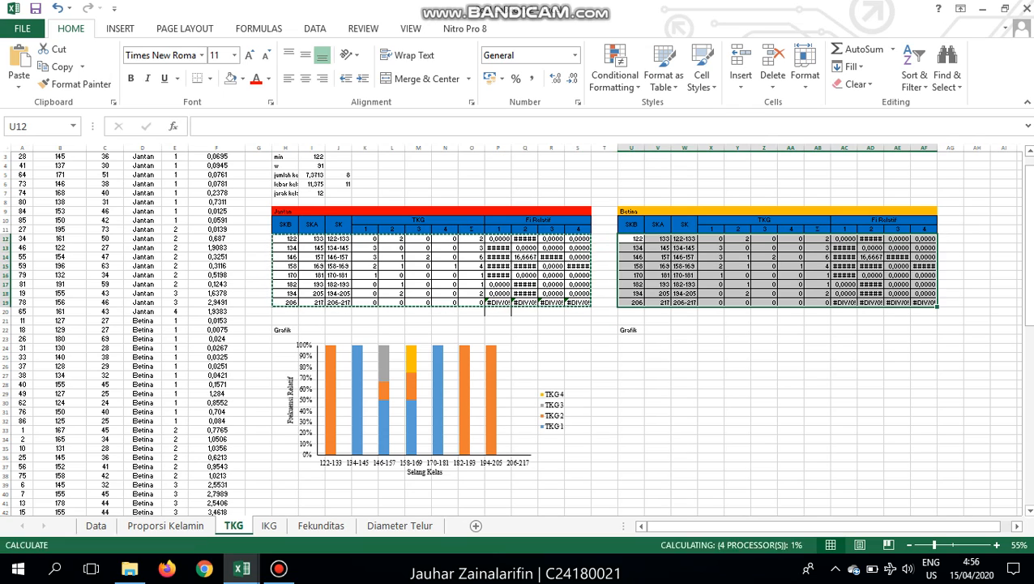
- Clear the copied TKG 1 to 4 frequencies in X12:AA19 of the Betina table
click(764, 256)
drag(711, 238, 791, 302)
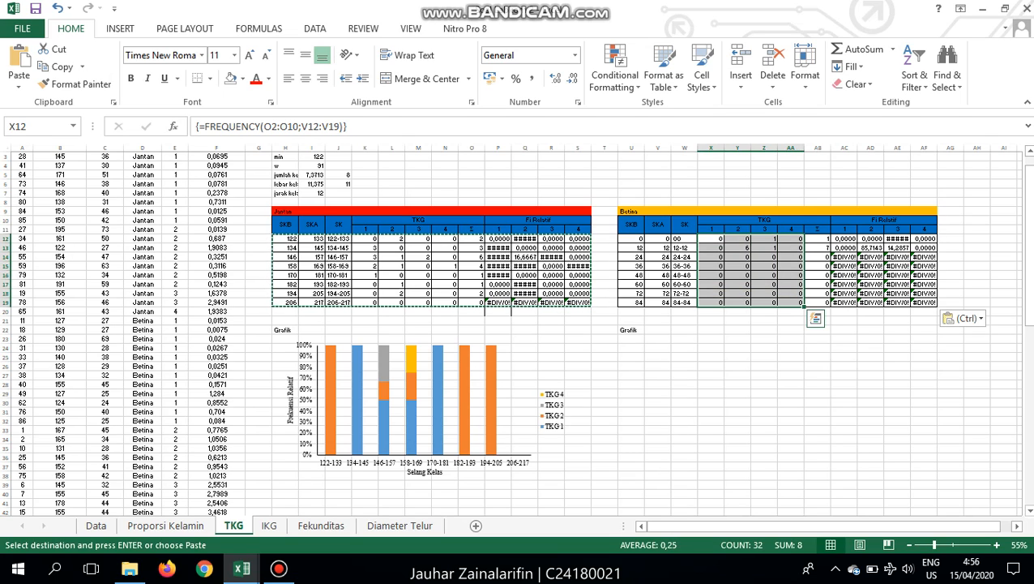
key(Escape)
key(Delete)
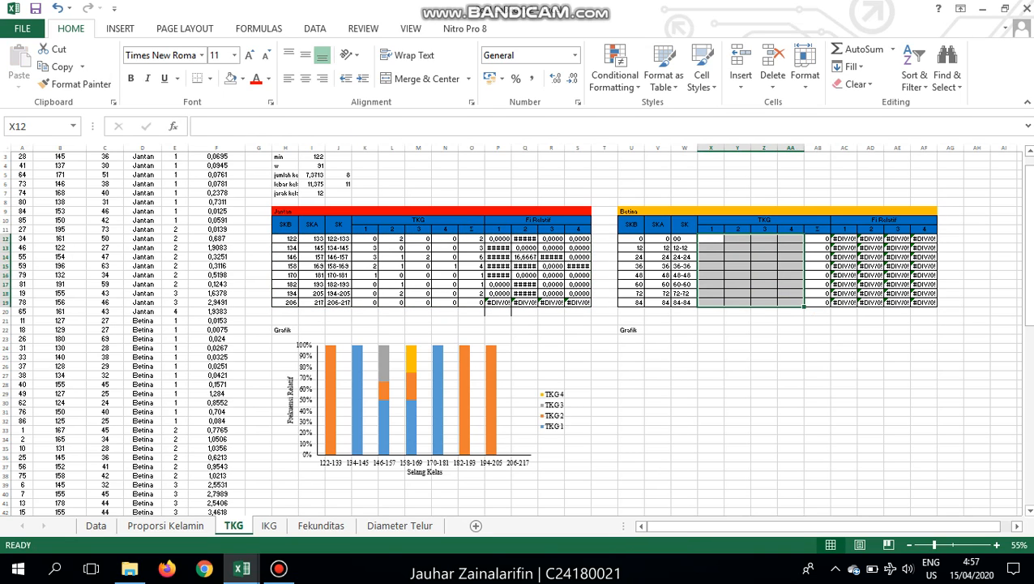
- Copy the Jantan class limits and intervals H12:J19 as values into the Betina table starting at U12
click(658, 239)
click(684, 248)
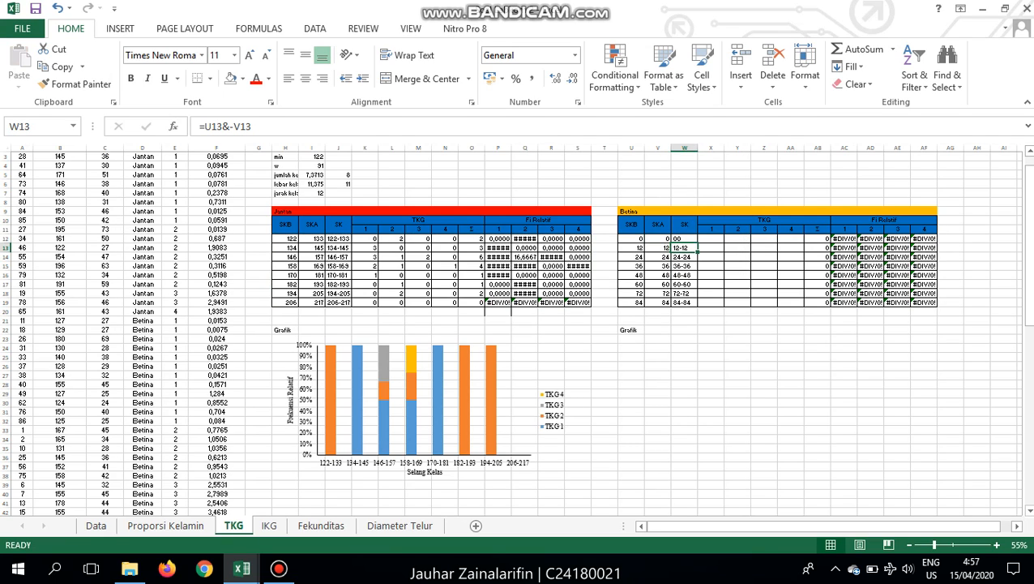
drag(285, 239, 339, 301)
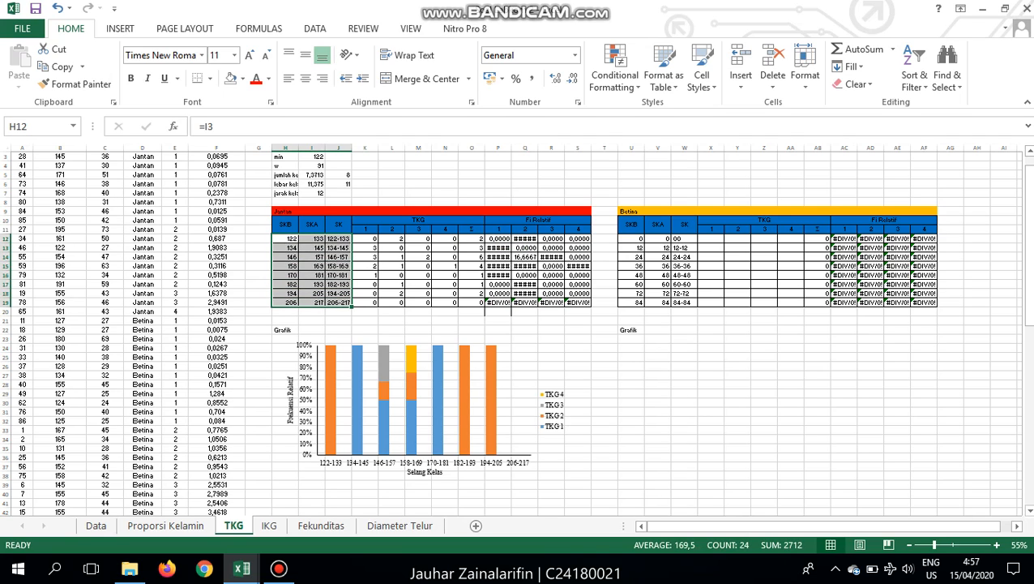
key(ctrl+c)
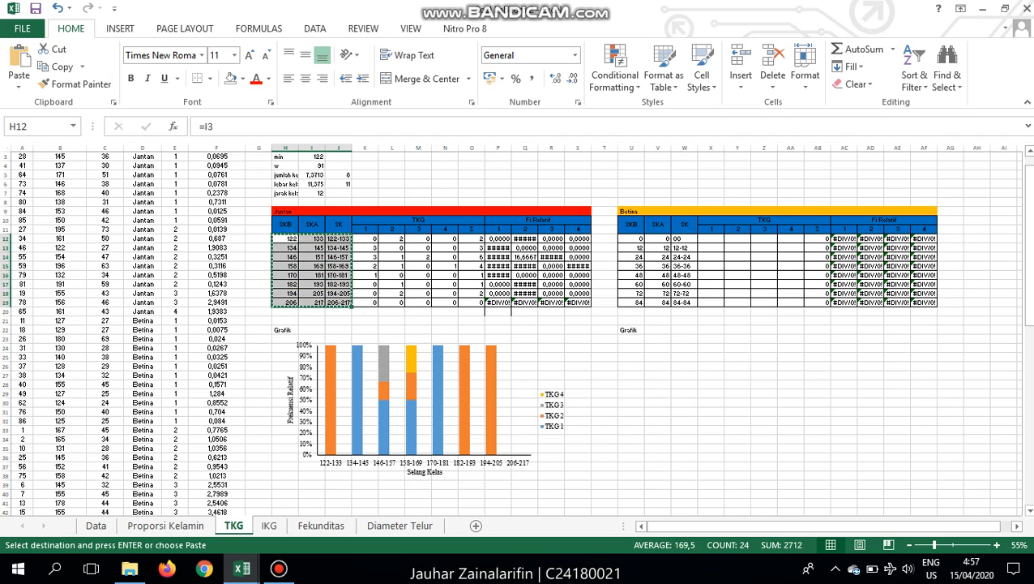
click(631, 239)
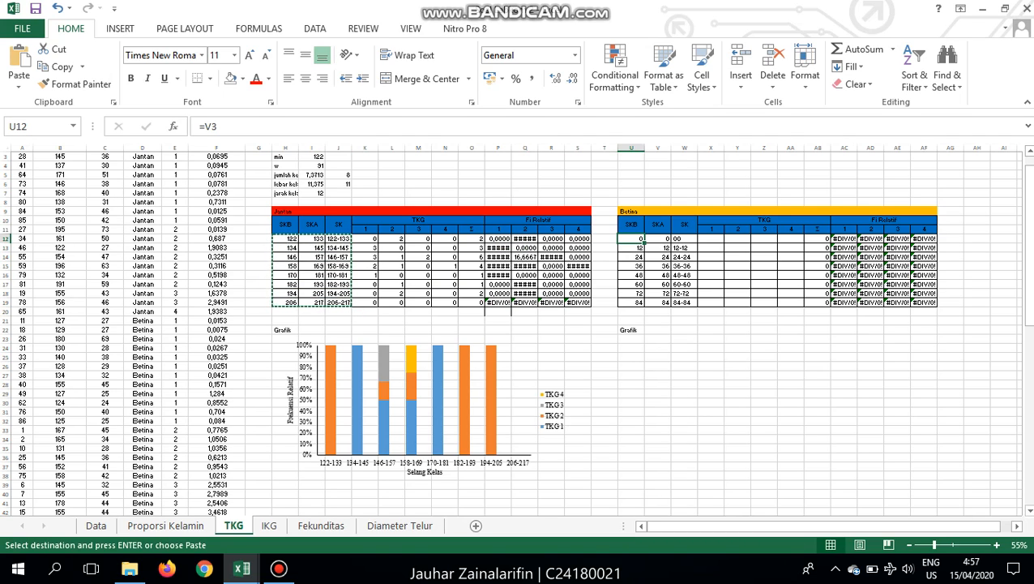
right_click(633, 238)
key(Escape)
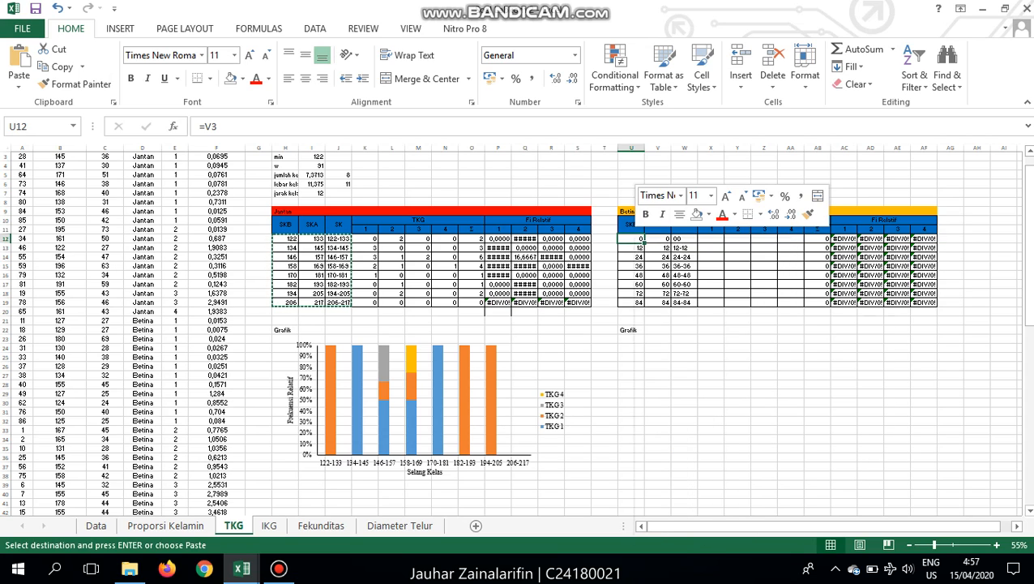
key(ctrl+v)
click(764, 256)
- Fill X12:X19 of the Betina table with the TKG 1 array formula =FREQUENCY(B21:B32;V12:V19)
click(710, 239)
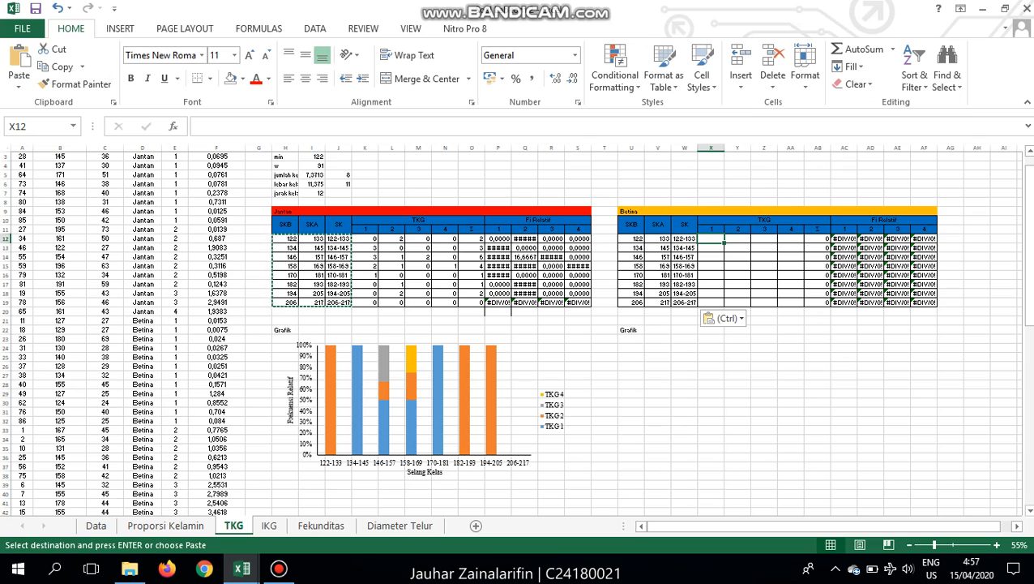
drag(711, 238, 711, 302)
text(=F)
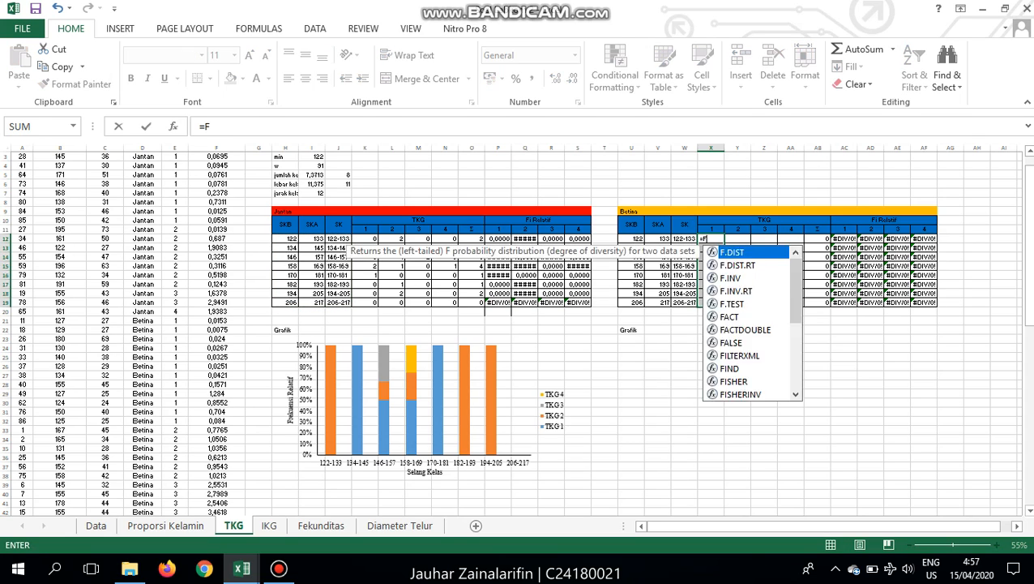
text(REQUENCY)
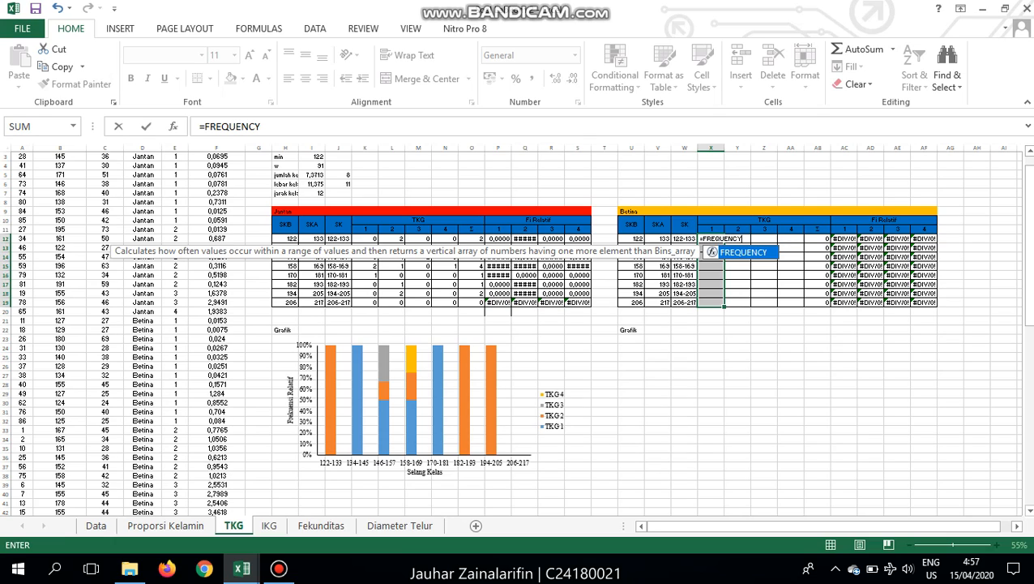
text(()
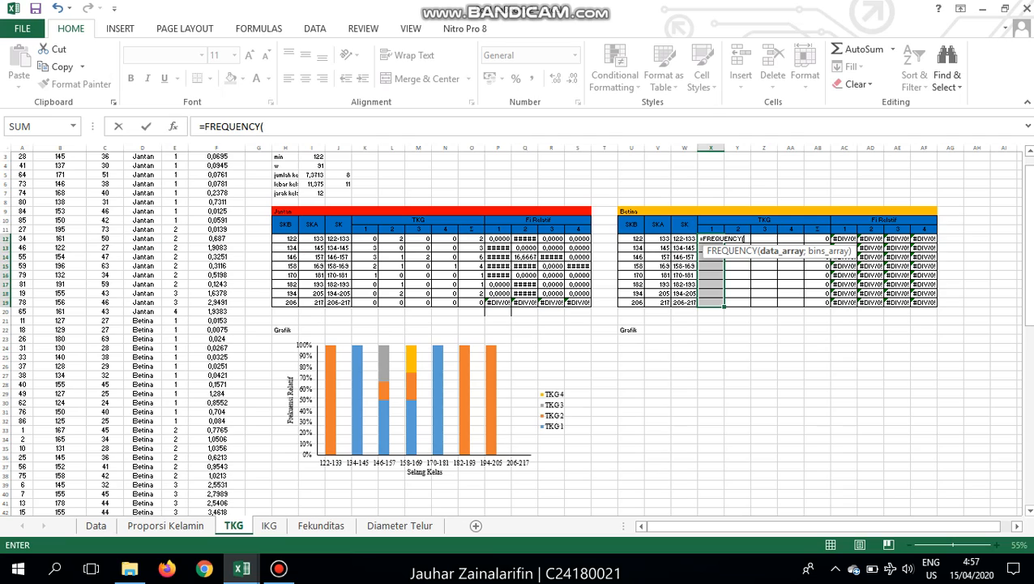
click(175, 321)
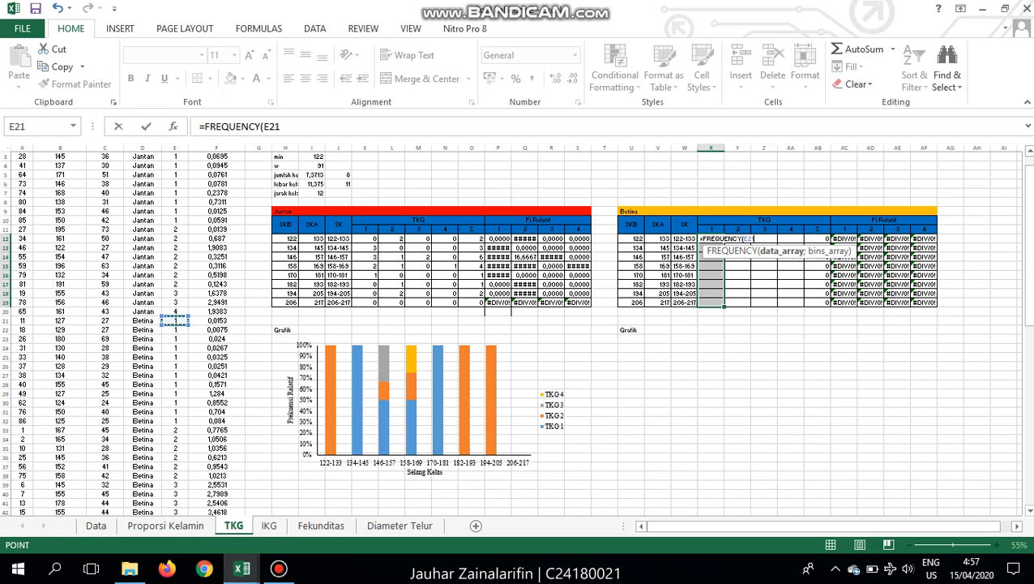
key(Left)
key(Left)
key(Left)
key(Right)
key(Right)
key(Left)
key(Left)
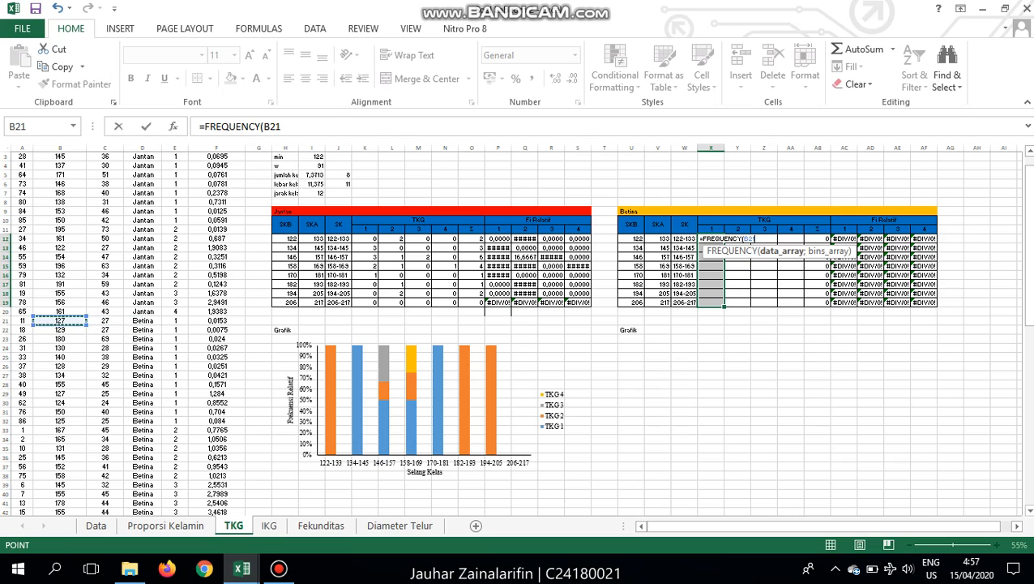
key(Left)
key(Right)
drag(73, 321, 85, 423)
text(;)
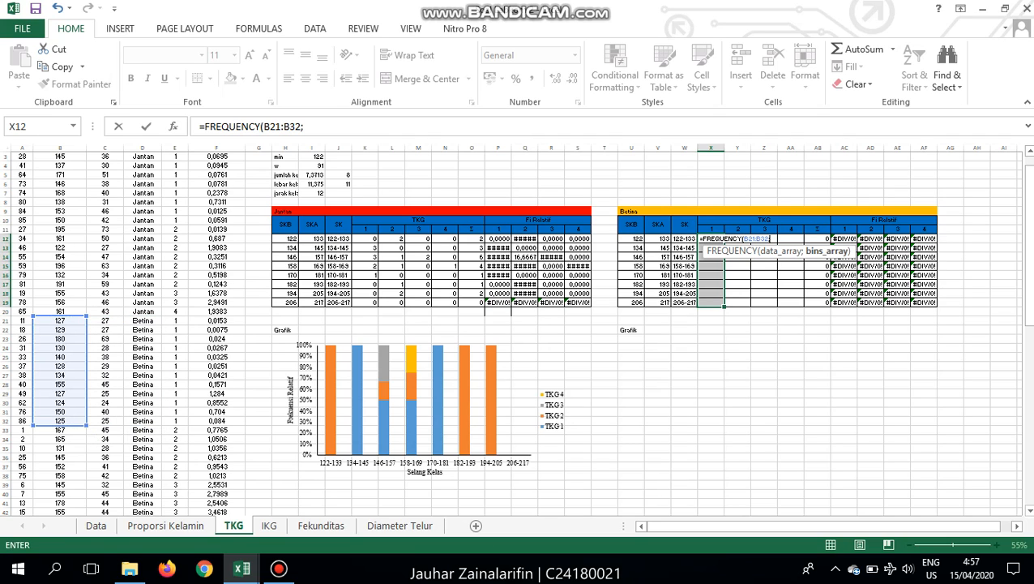
drag(657, 238, 657, 304)
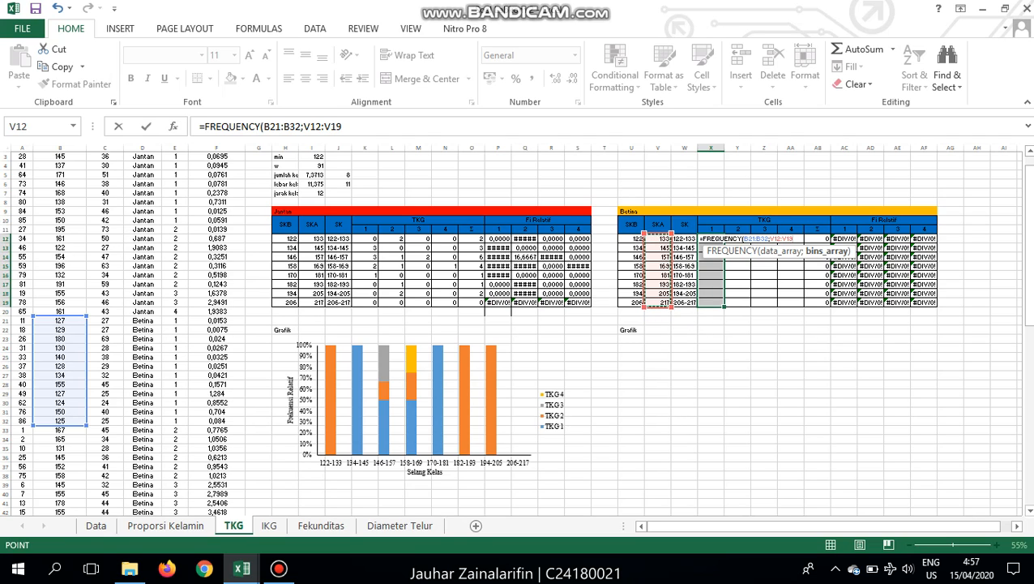
text())
key(ctrl+shift+Return)
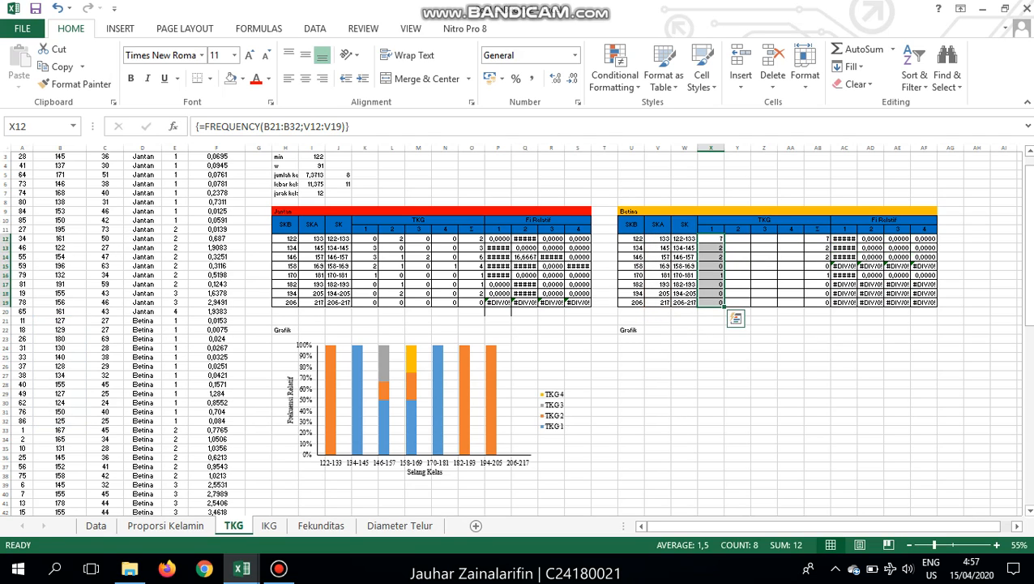
- Try to fill the Betina TKG 2 frequencies in Y12:Y19 with the array formula =FREQUENCY(B33:B38;W12:W19)
click(737, 239)
drag(737, 238, 737, 301)
text(=FREQUENC)
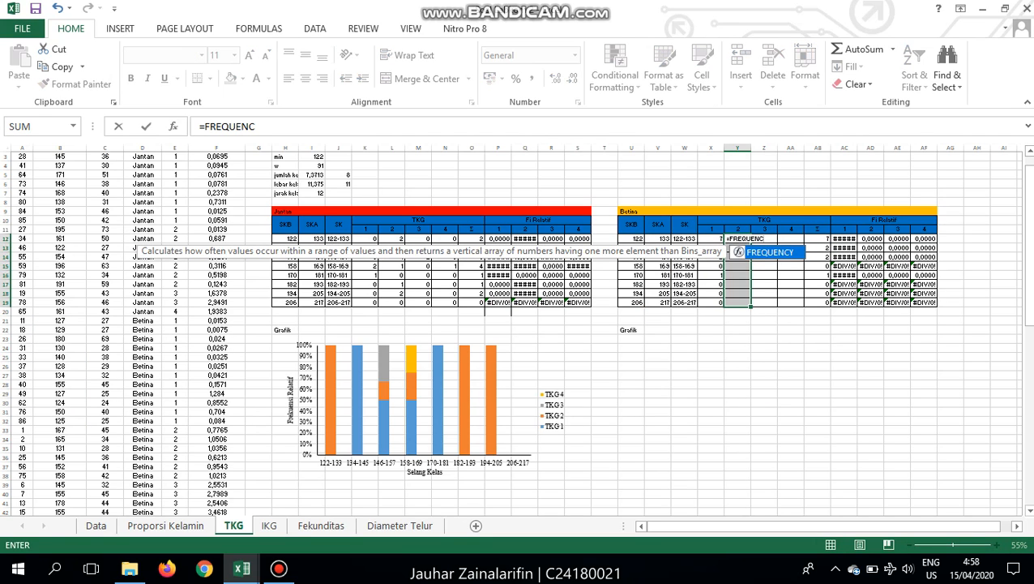
text(Y()
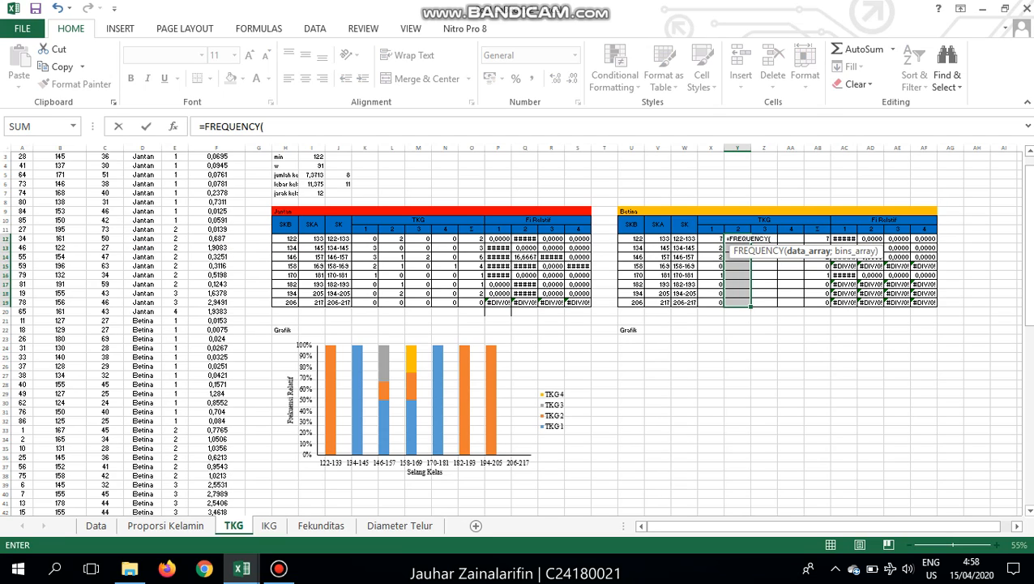
click(175, 430)
key(Left)
key(Left)
key(Left)
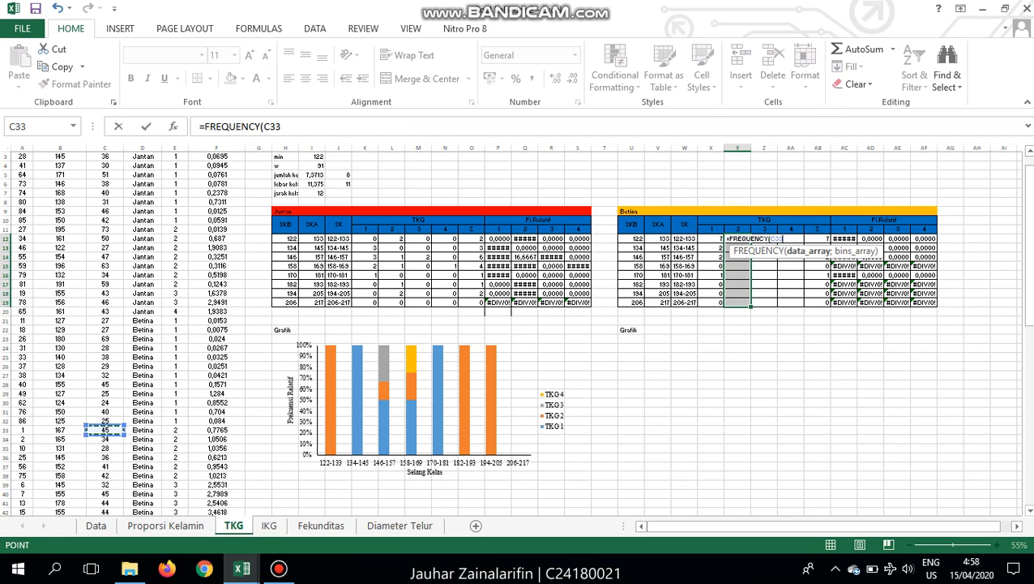
drag(60, 429, 85, 480)
text(;)
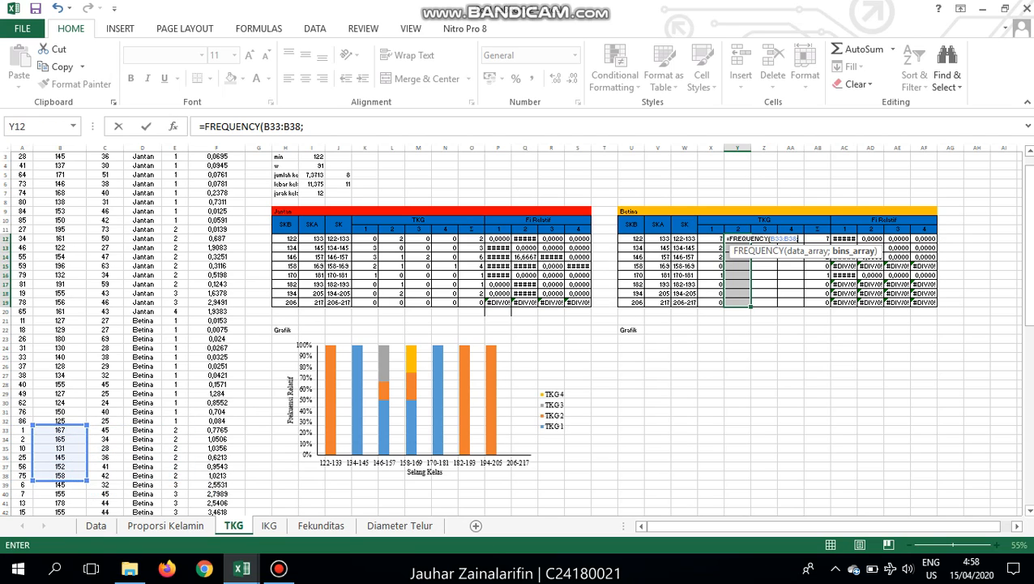
drag(685, 239, 684, 303)
text())
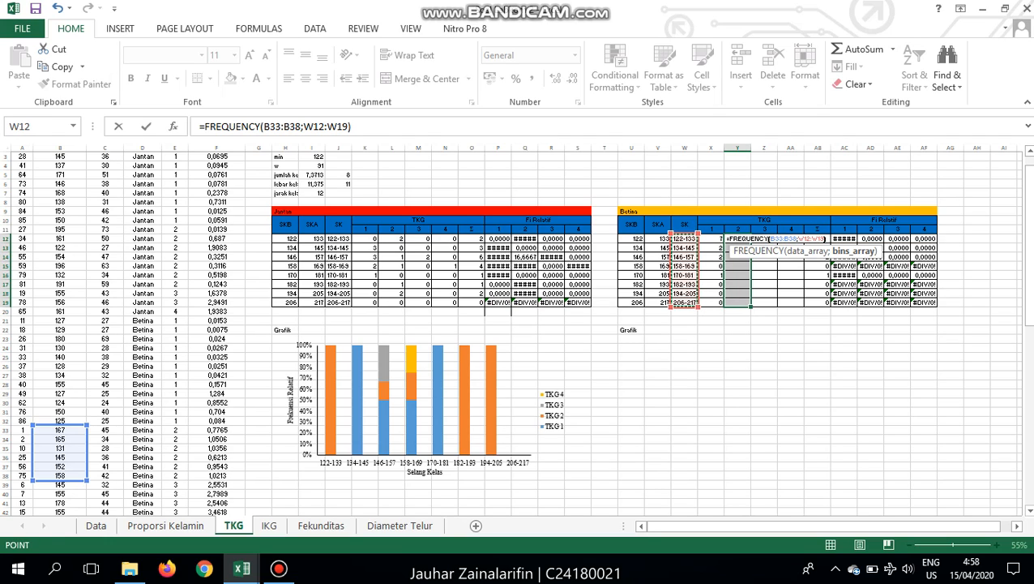
key(ctrl+shift+Return)
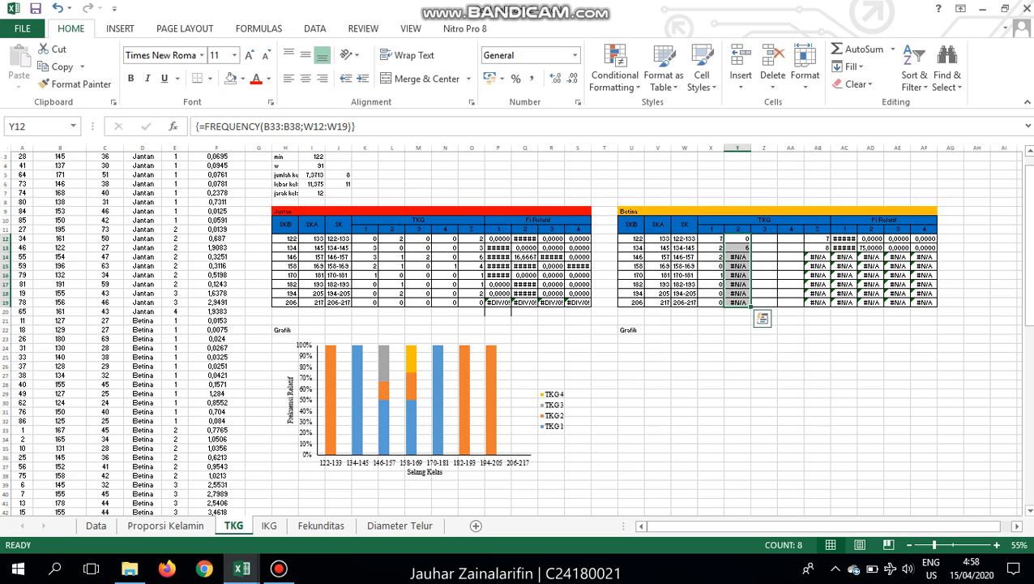
- Check the TKG 2 array formula in the Betina table and clear Y12:Y19
key(Down)
key(Down)
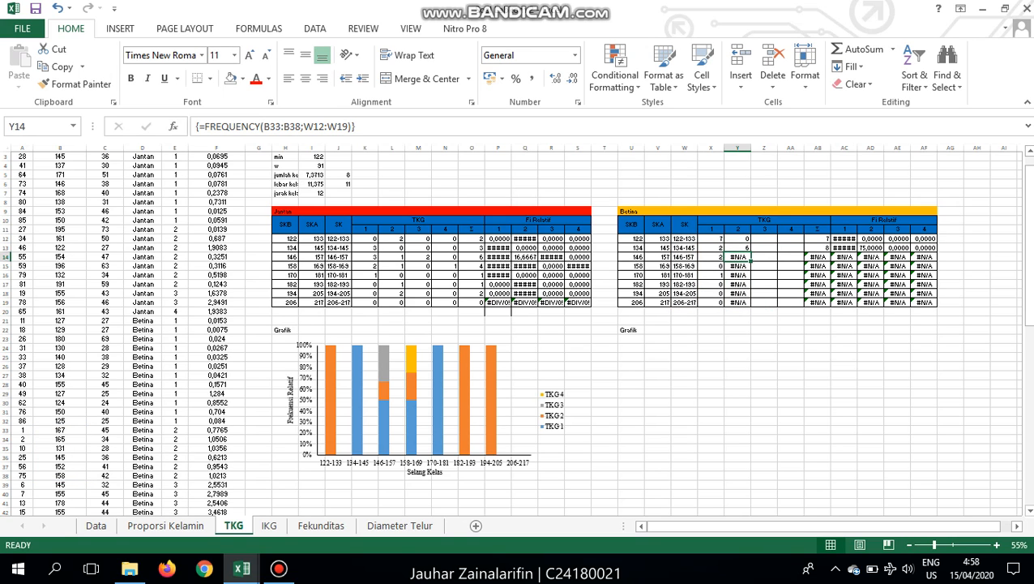
scroll(515, 332, up, 1)
key(F2)
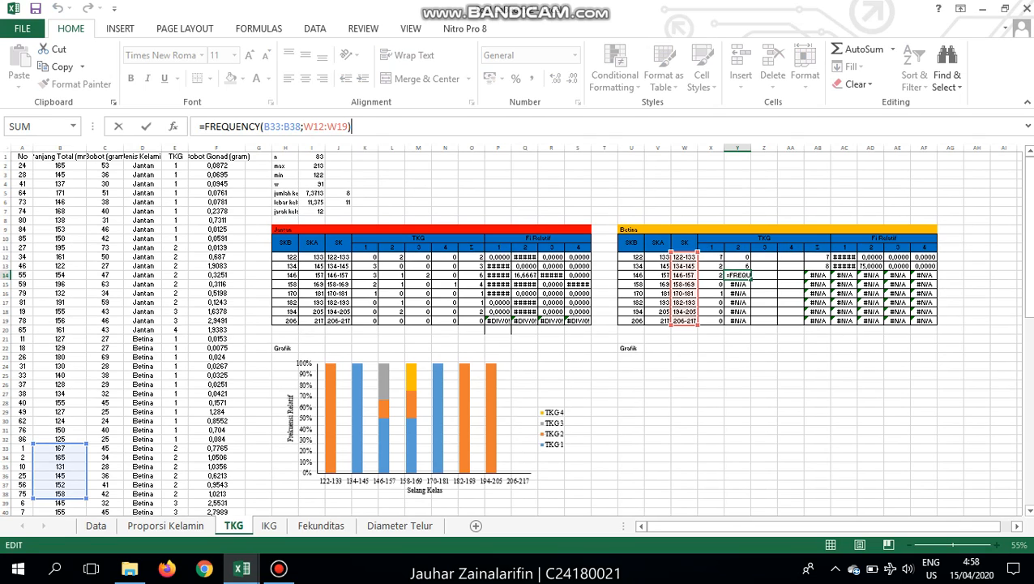
key(ctrl+shift+Return)
key(Up)
key(Up)
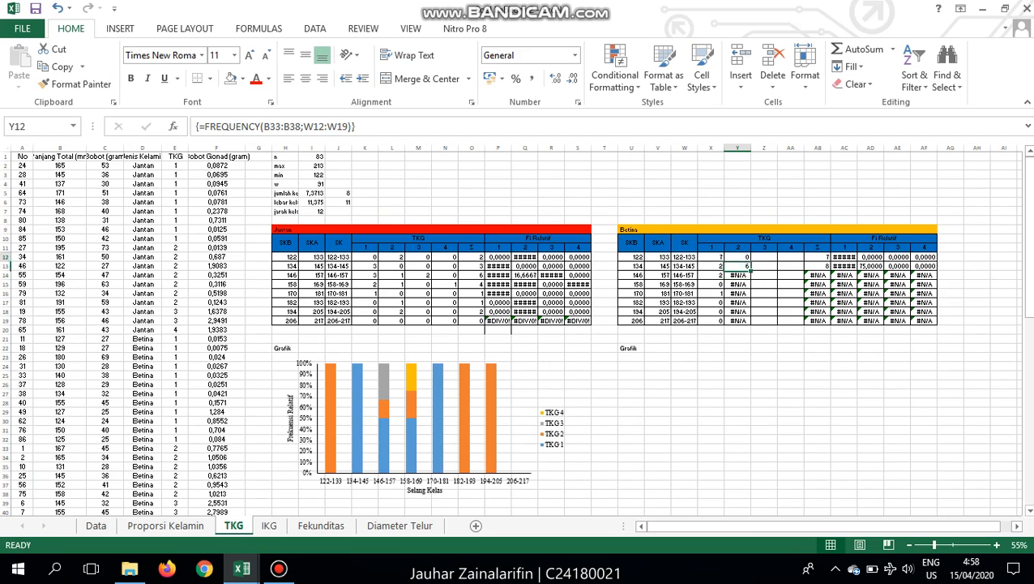
key(ctrl+shift+Down)
key(Delete)
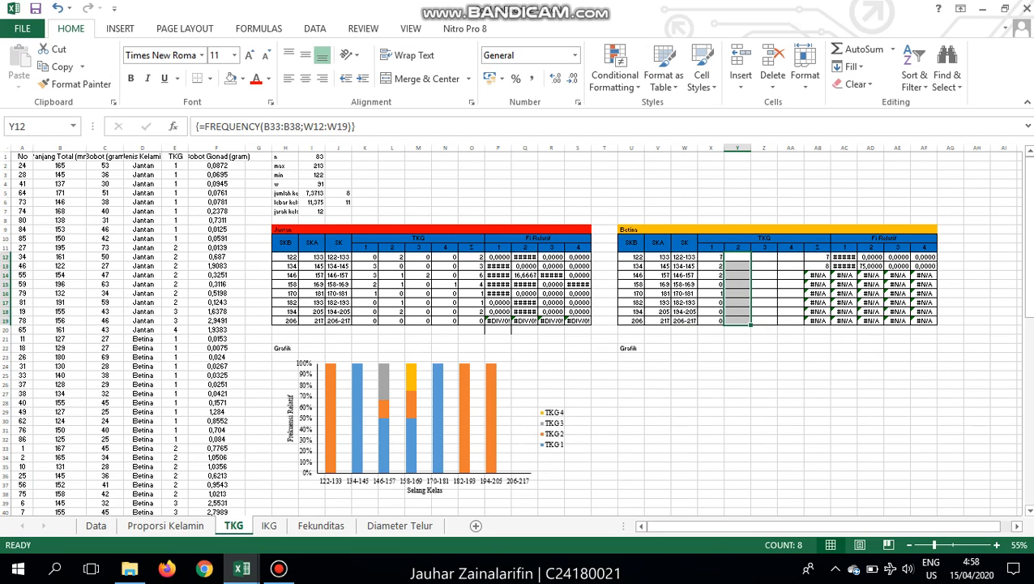
- Fill Y12:Y19 of the Betina table with the TKG 2 array formula =FREQUENCY(B33:B38;V12:V19)
text(=FEQ)
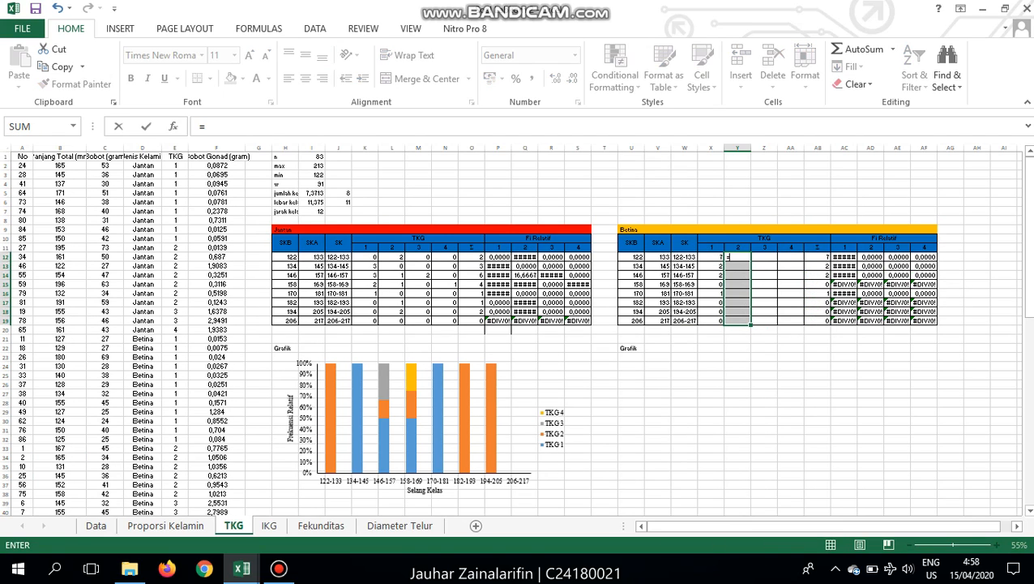
key(BackSpace)
key(BackSpace)
text(R)
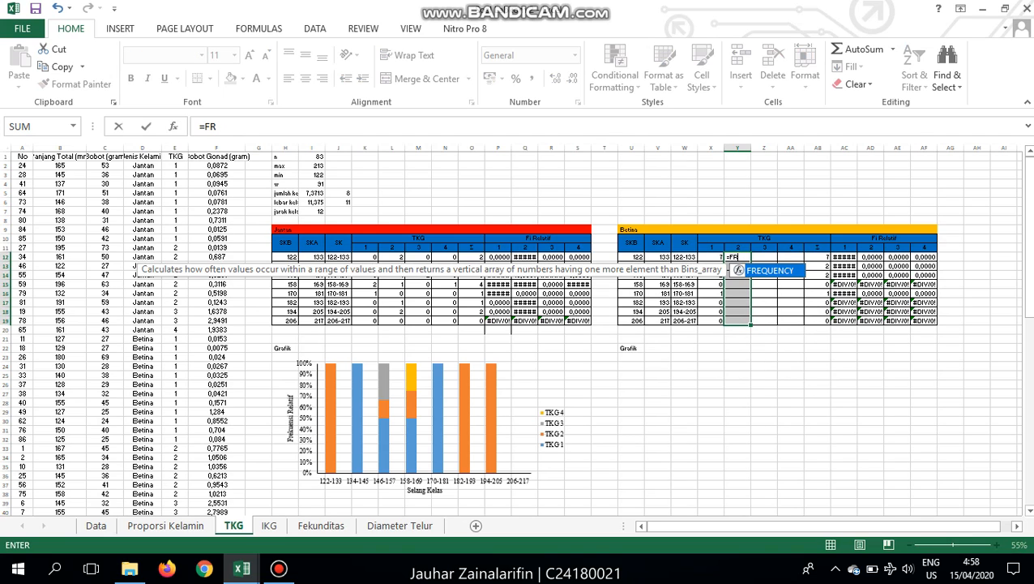
text(EQUEN)
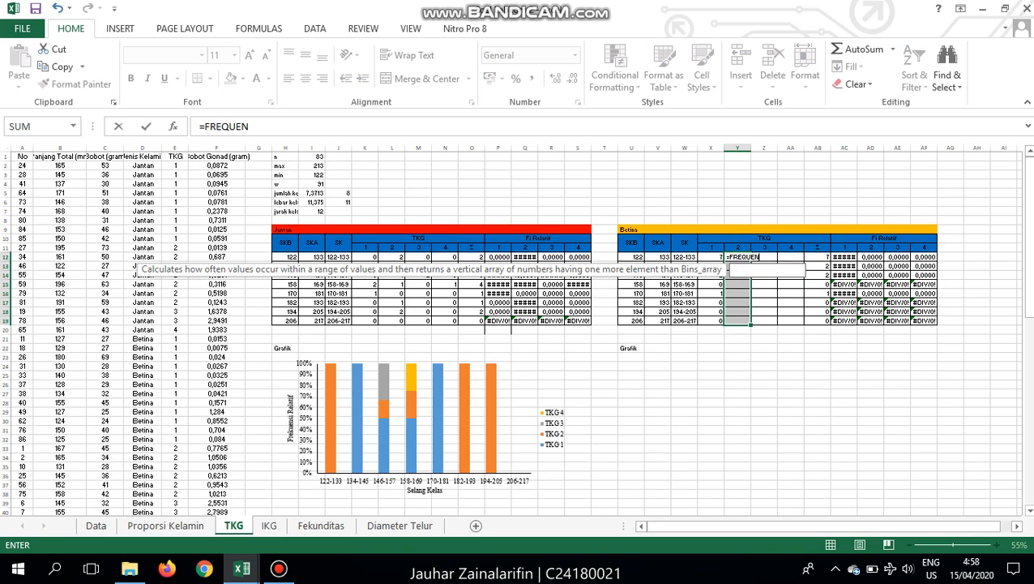
text(CY()
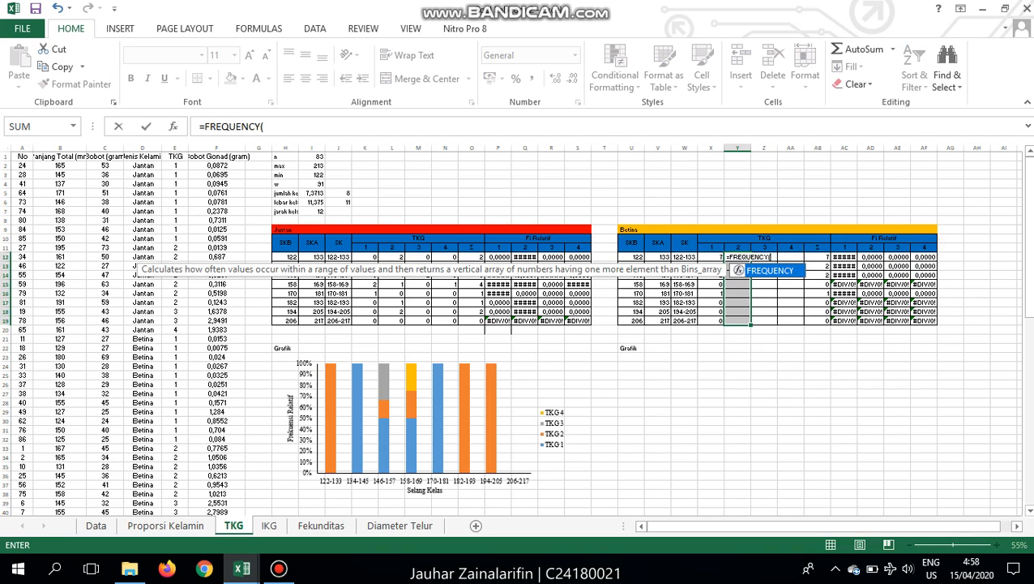
scroll(519, 324, down, 2)
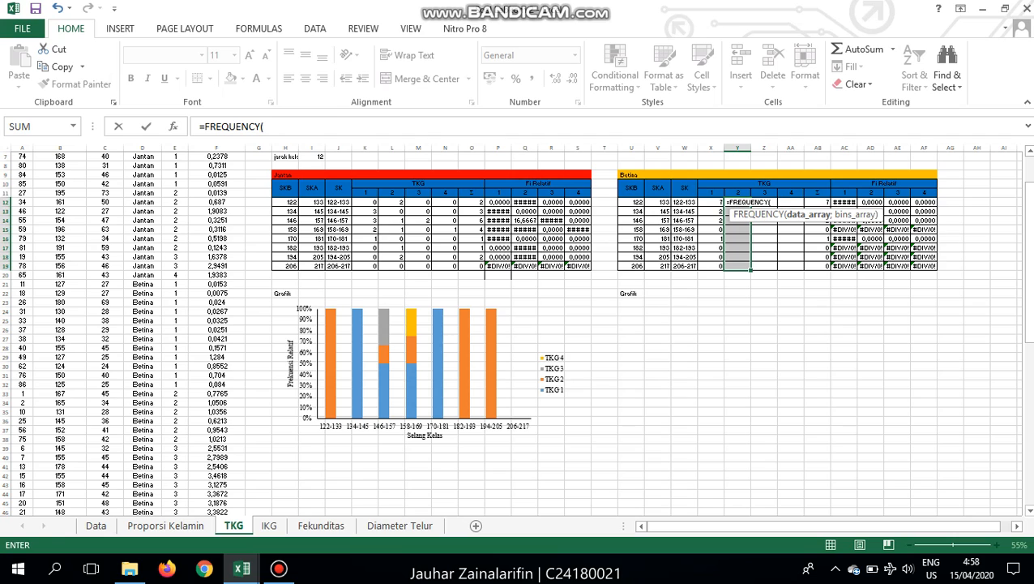
click(175, 393)
drag(60, 393, 91, 443)
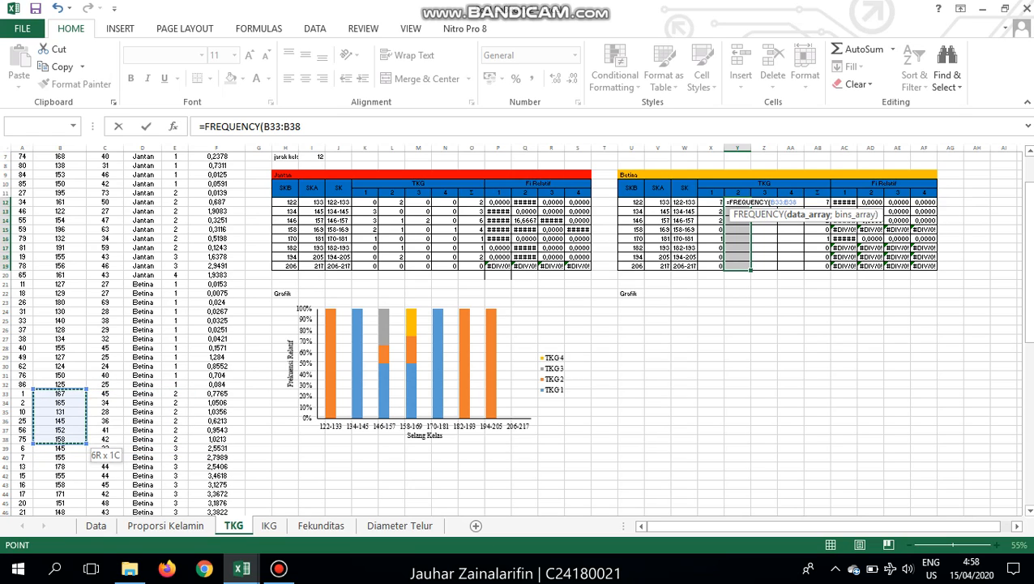
text(;)
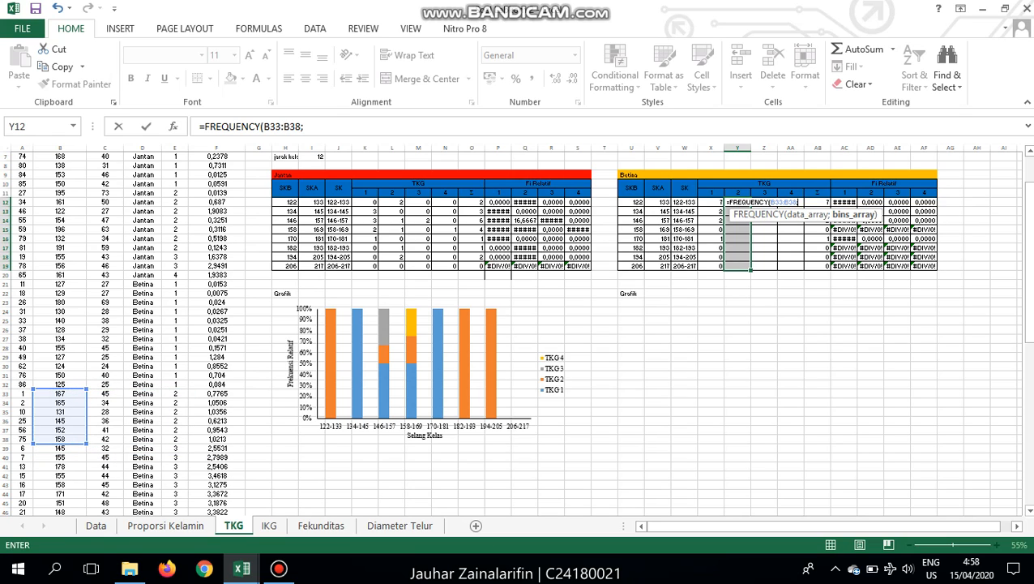
drag(657, 202, 660, 265)
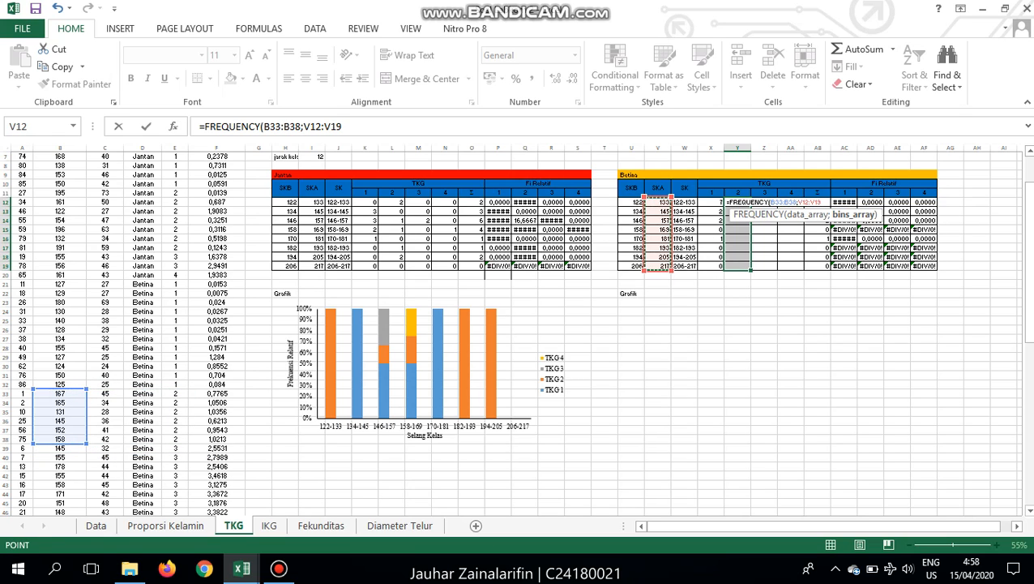
text())
key(ctrl+shift+Return)
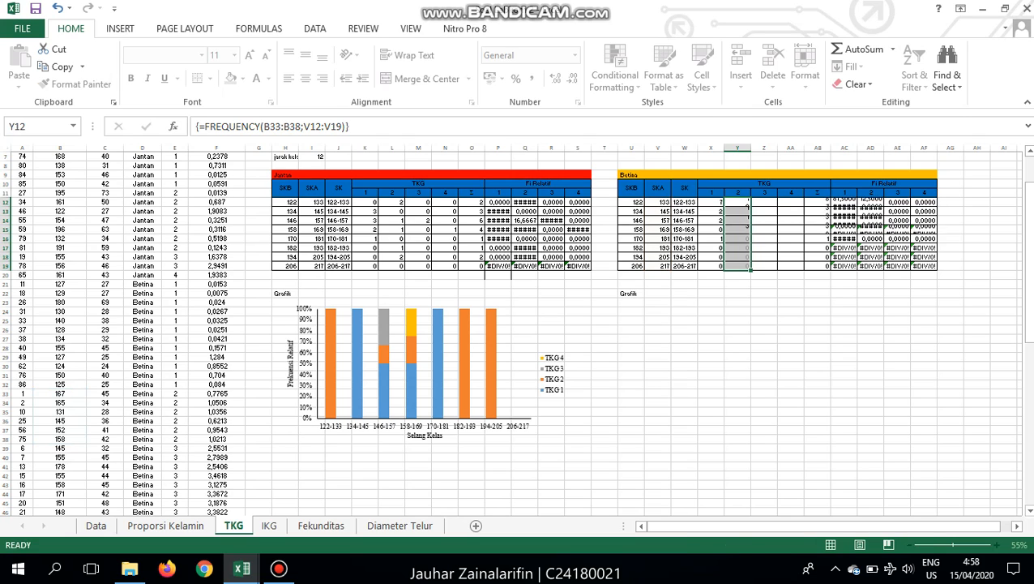
- Fill Z12:Z19 of the Betina table with the TKG 3 array formula =FREQUENCY(B39:B73;V12:V19)
click(764, 201)
drag(763, 203, 763, 266)
text(=FREQ)
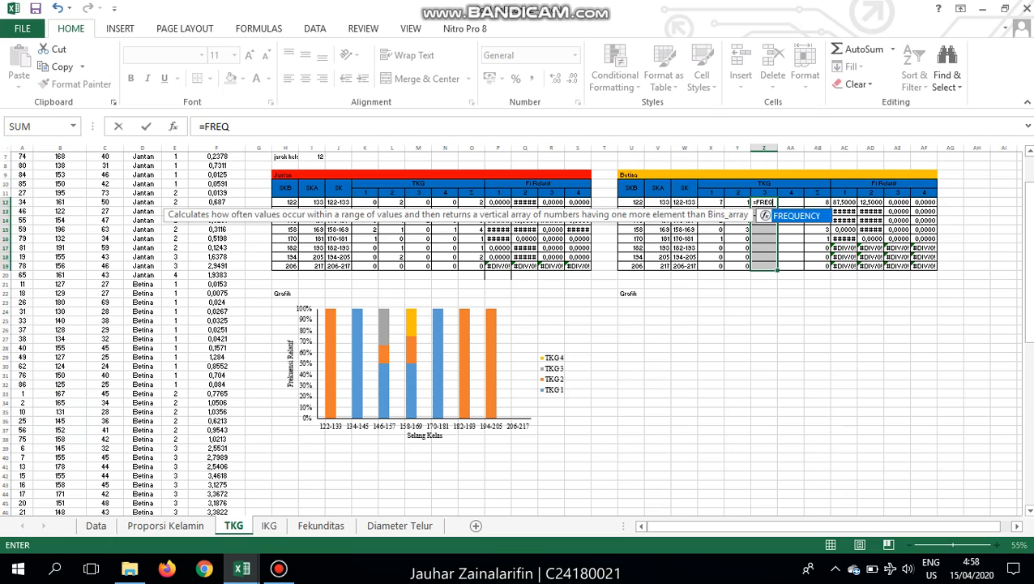
text(UENX)
key(BackSpace)
key(BackSpace)
text(C)
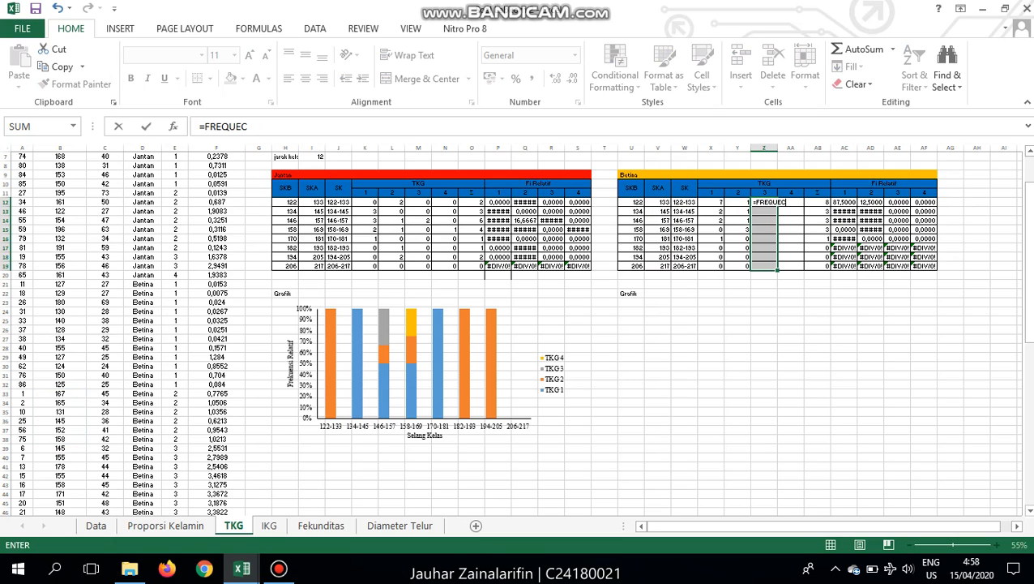
key(BackSpace)
text(N)
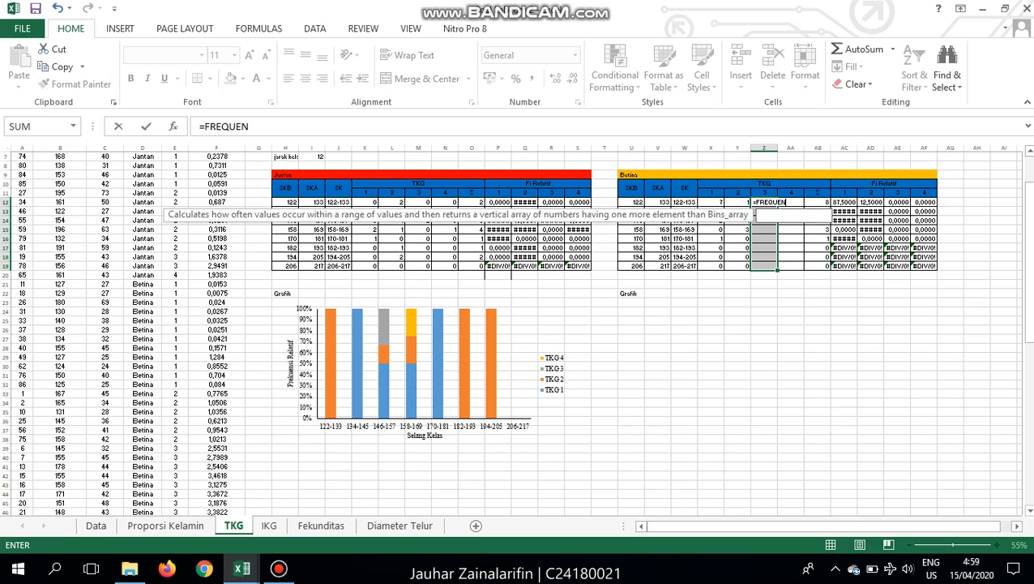
text(T)
key(BackSpace)
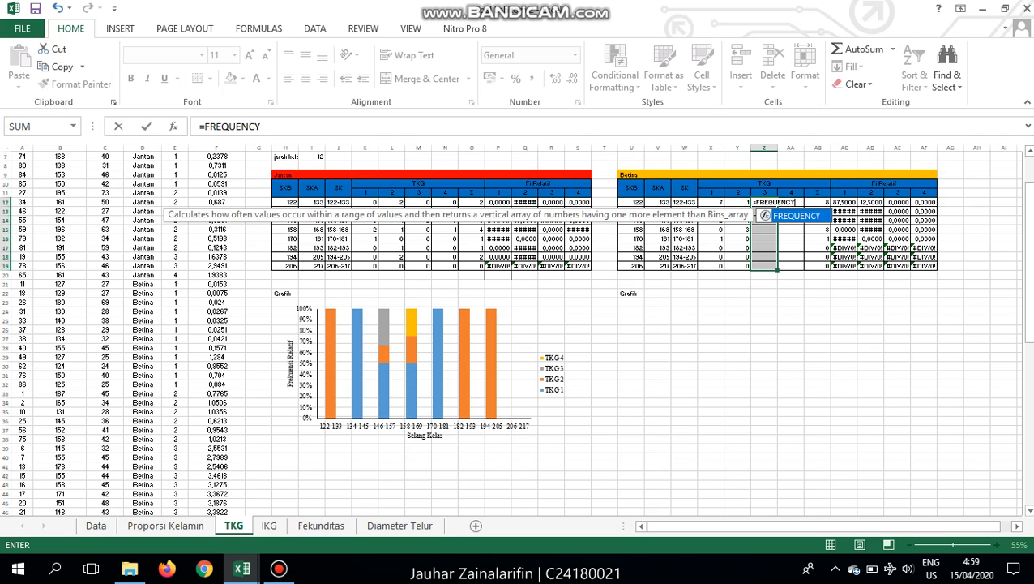
text(CY()
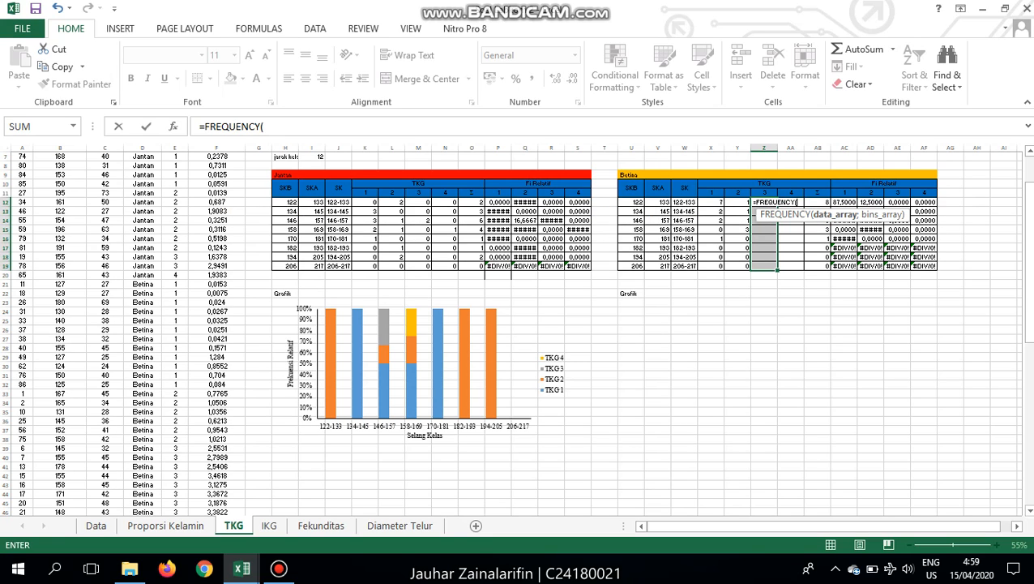
scroll(515, 332, down, 1)
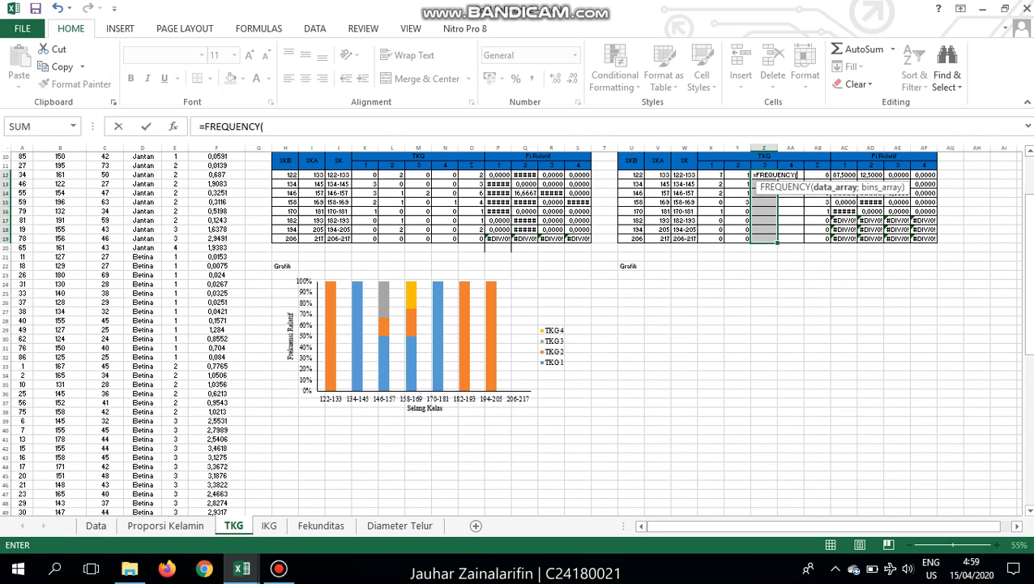
click(176, 421)
key(Left)
key(Left)
key(Left)
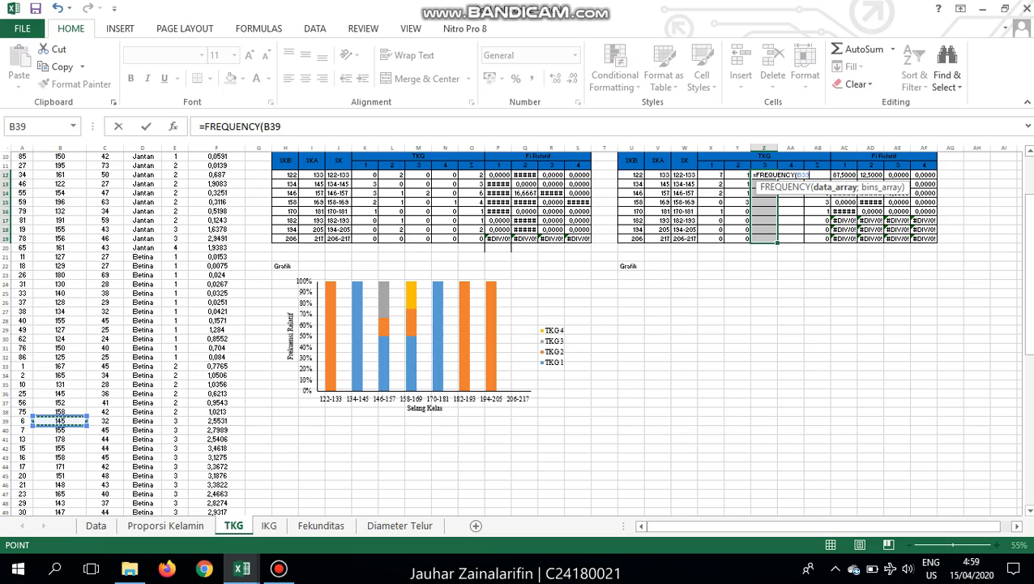
key(shift+Right)
key(shift+Right)
drag(160, 424, 84, 454)
text(;)
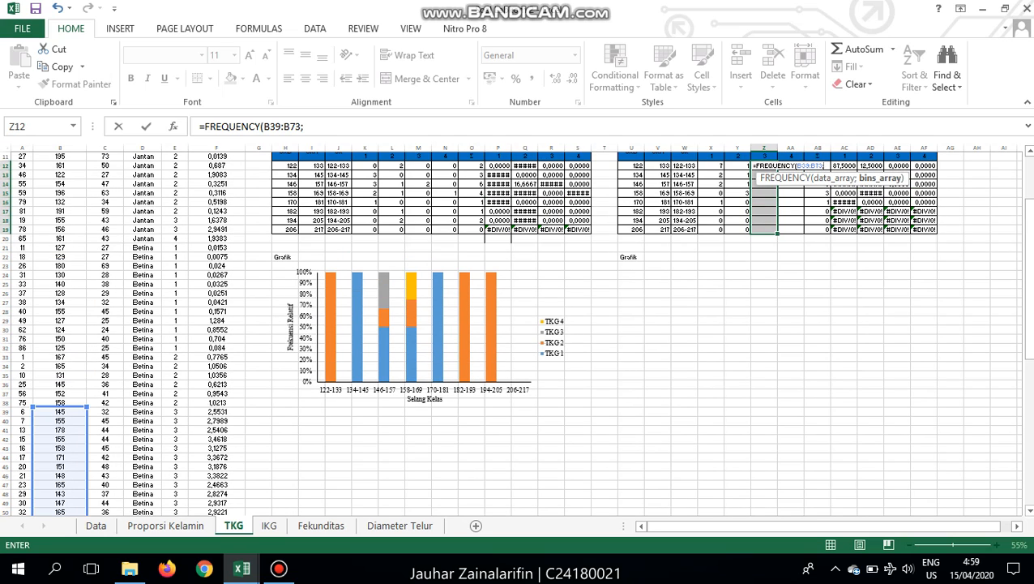
click(658, 166)
drag(658, 165, 666, 231)
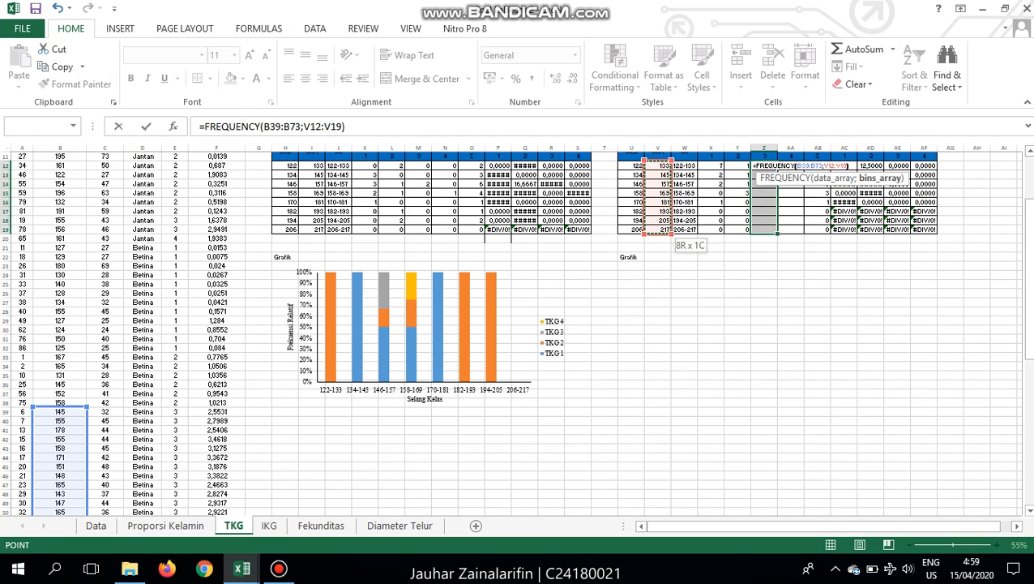
key(ctrl+shift+Return)
- Fill AA12:AA19 of the Betina table with the TKG 4 array formula =FREQUENCY(B74:B84;V12:V19)
drag(790, 165, 790, 233)
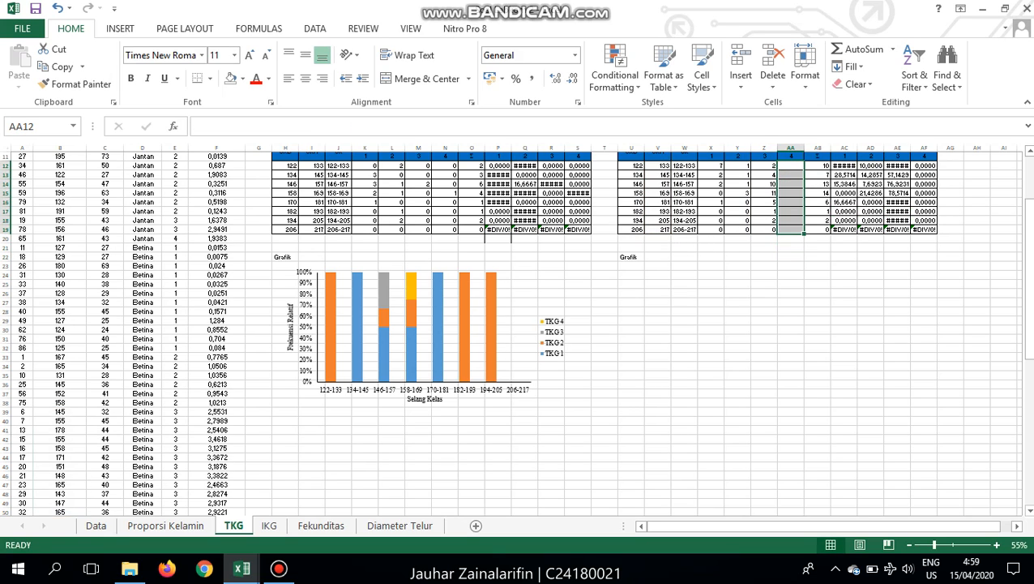
text(=)
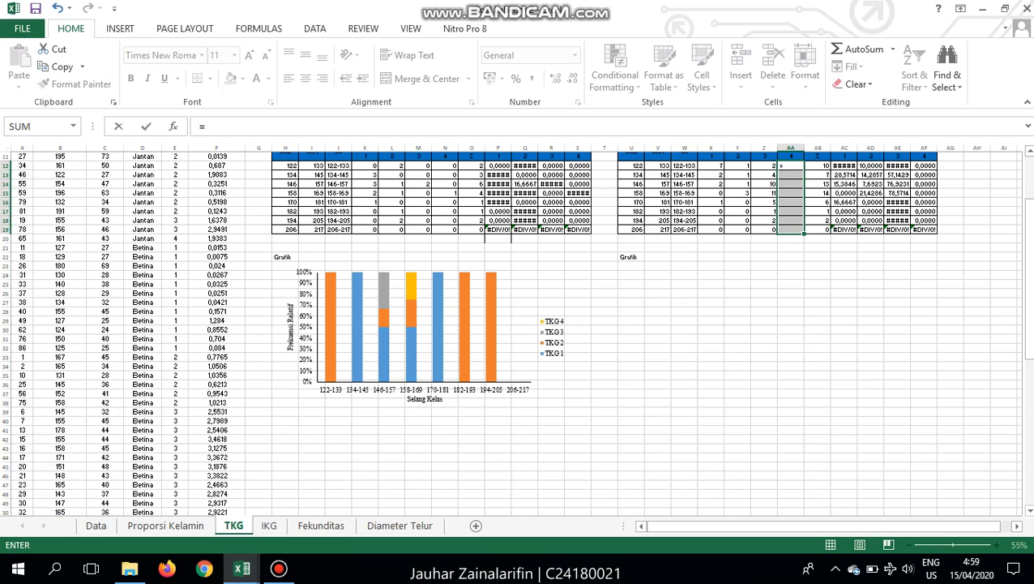
text(FREQUENCY)
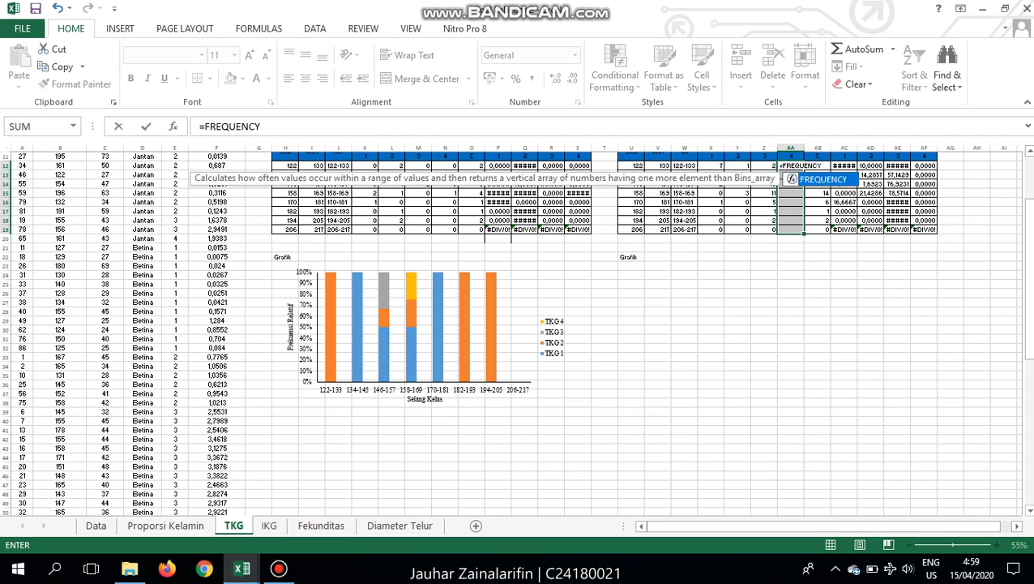
text(()
scroll(516, 330, down, 15)
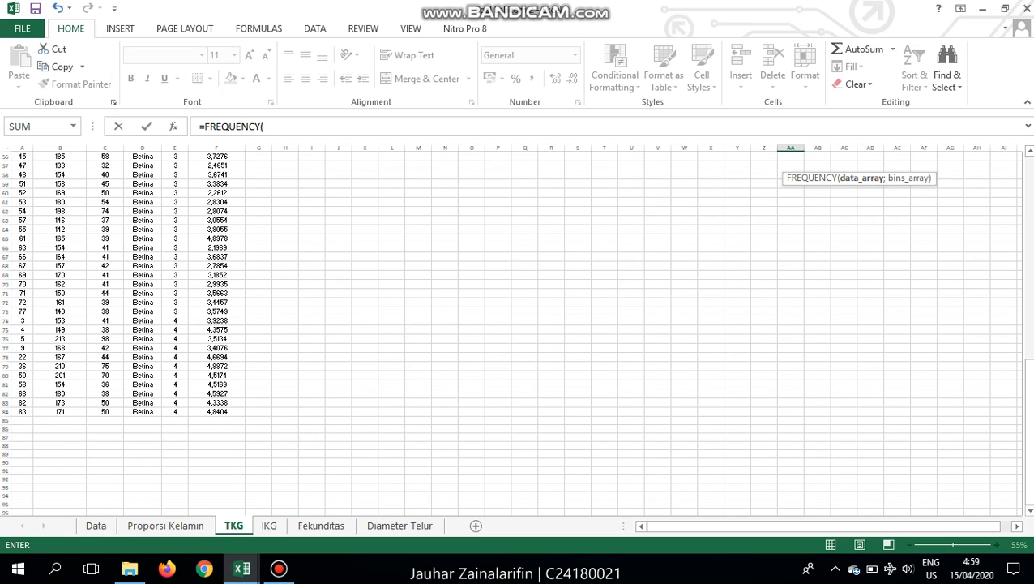
drag(59, 321, 73, 412)
text(;)
scroll(515, 331, up, 18)
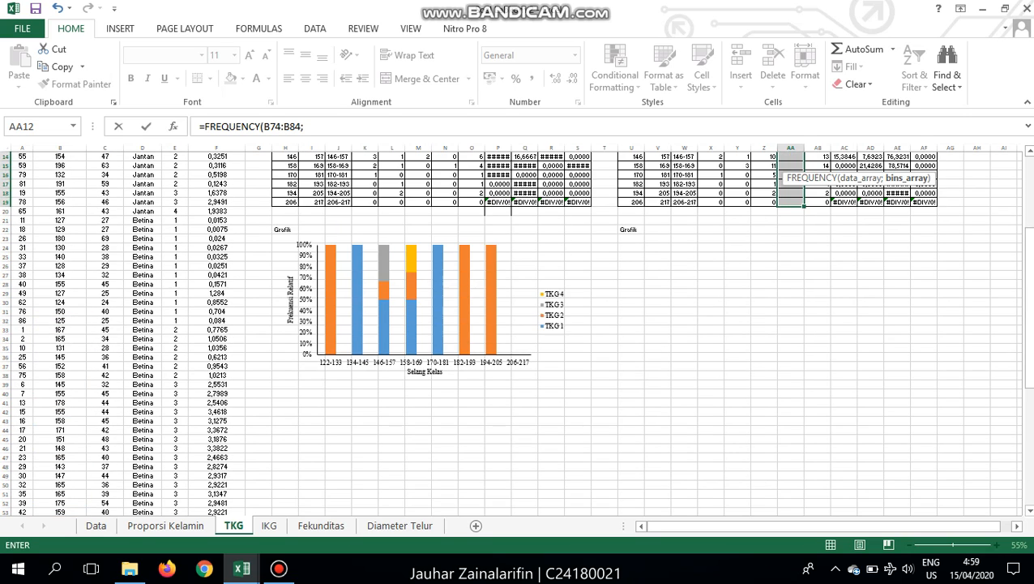
drag(657, 247, 658, 312)
text())
key(ctrl+shift+Return)
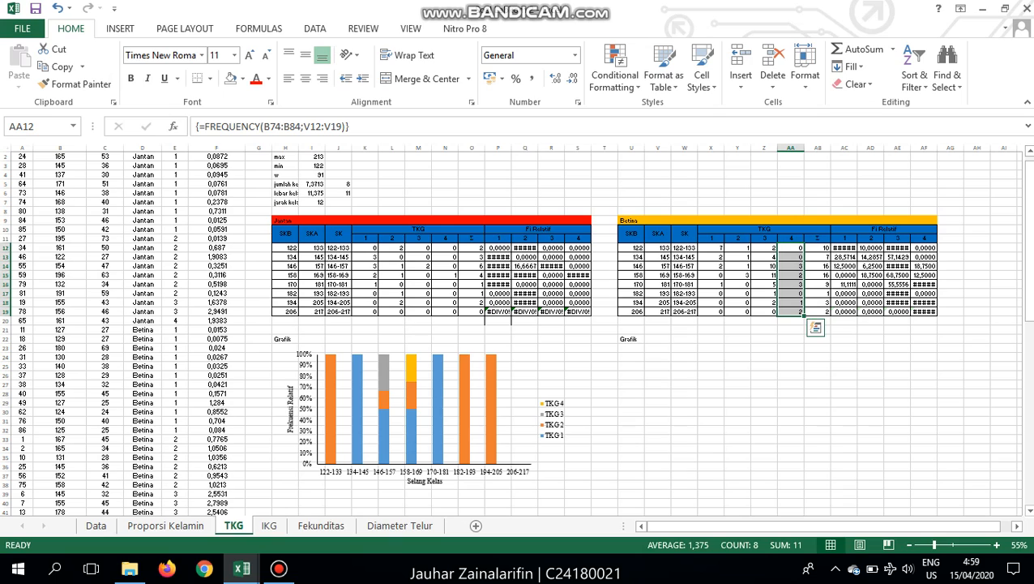
- Examine the relative frequency formula and values in the Fi Relatif columns of the Betina table
click(844, 257)
scroll(845, 257, up, 2)
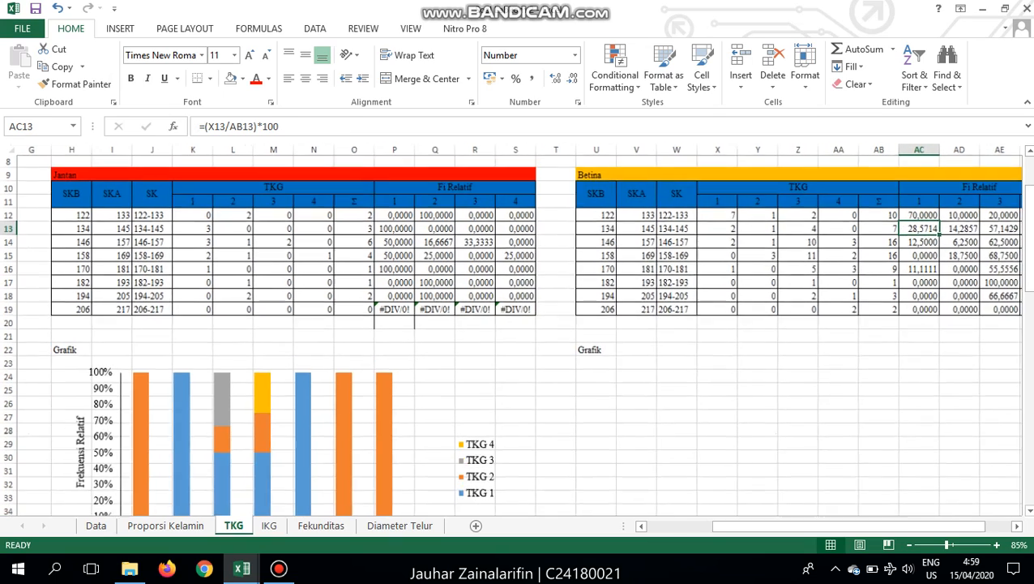
key(Right)
key(Right)
key(Right)
key(Right)
key(Right)
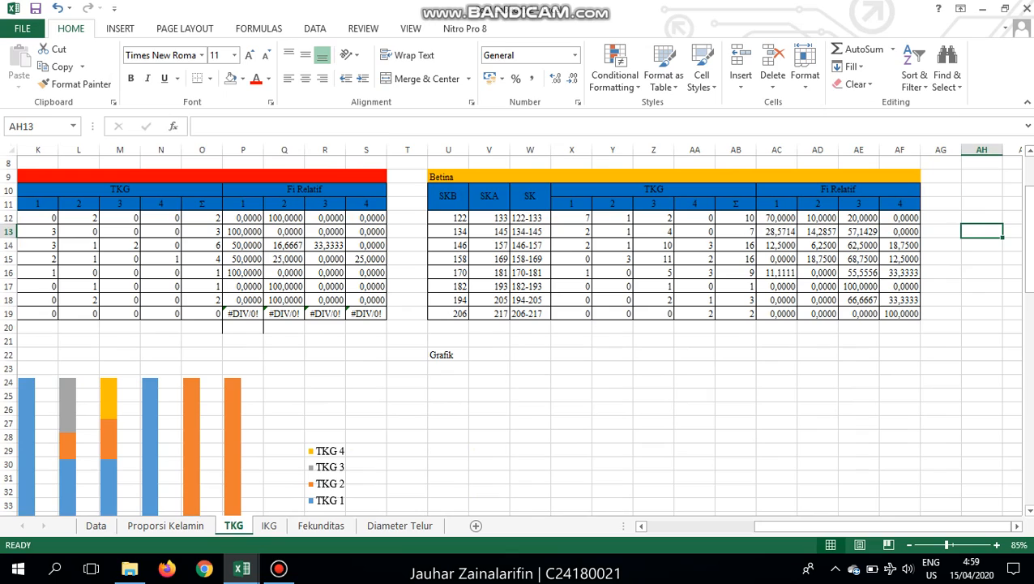
scroll(411, 438, down, 2)
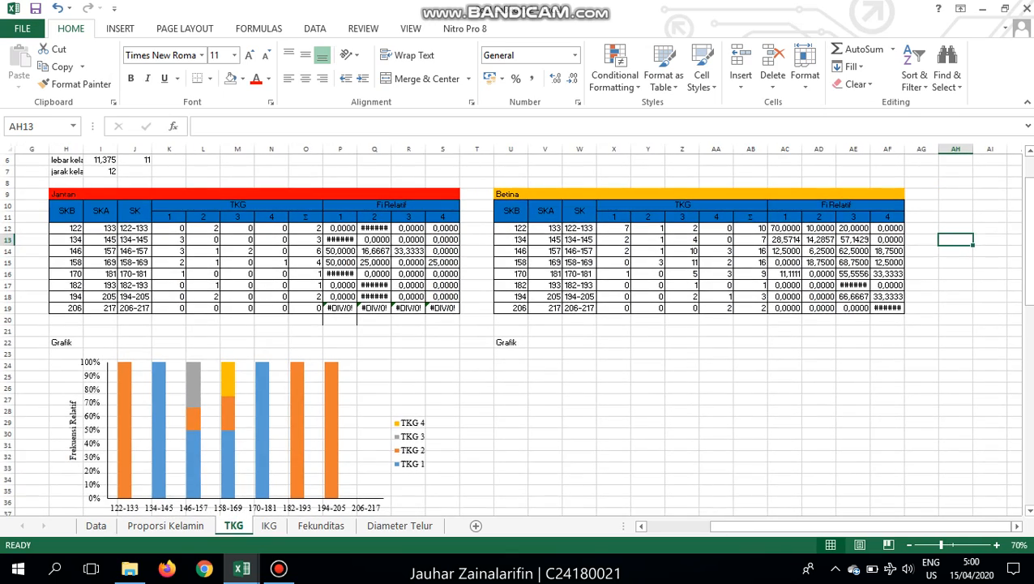
- Copy the Jantan chart and place the duplicate directly below the Grafik label of the Betina table
click(411, 438)
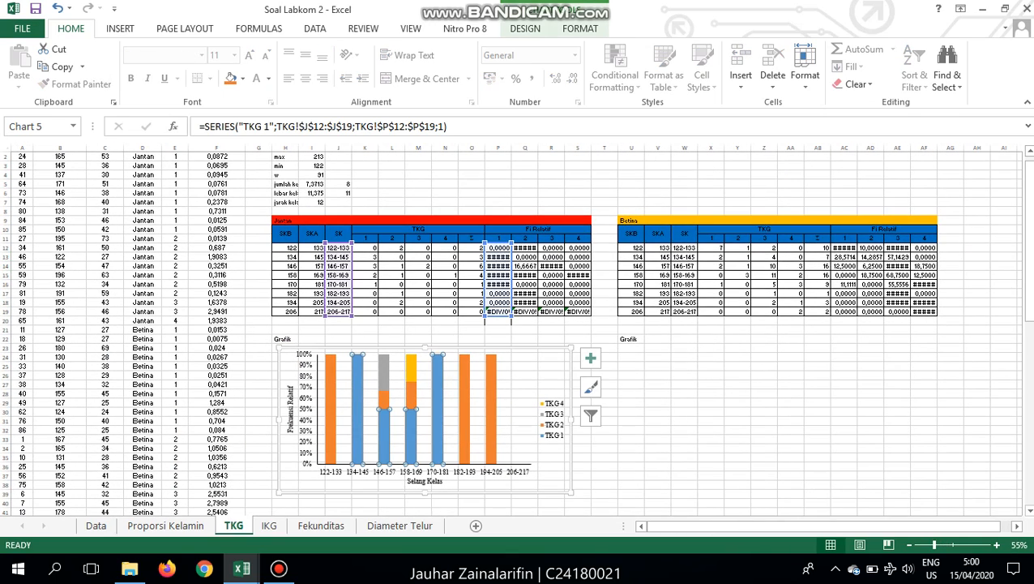
click(535, 480)
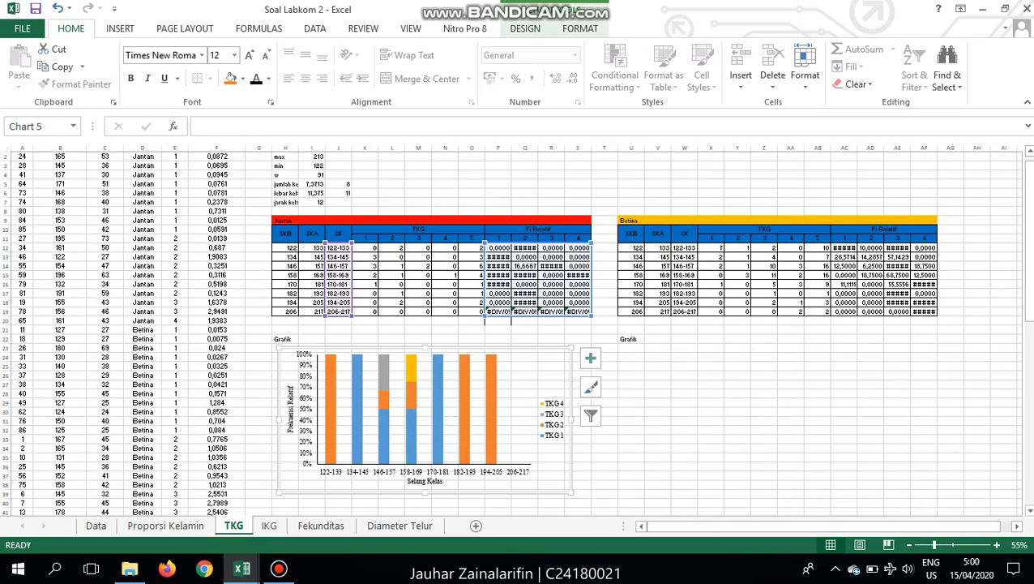
key(ctrl+c)
click(710, 355)
key(ctrl+v)
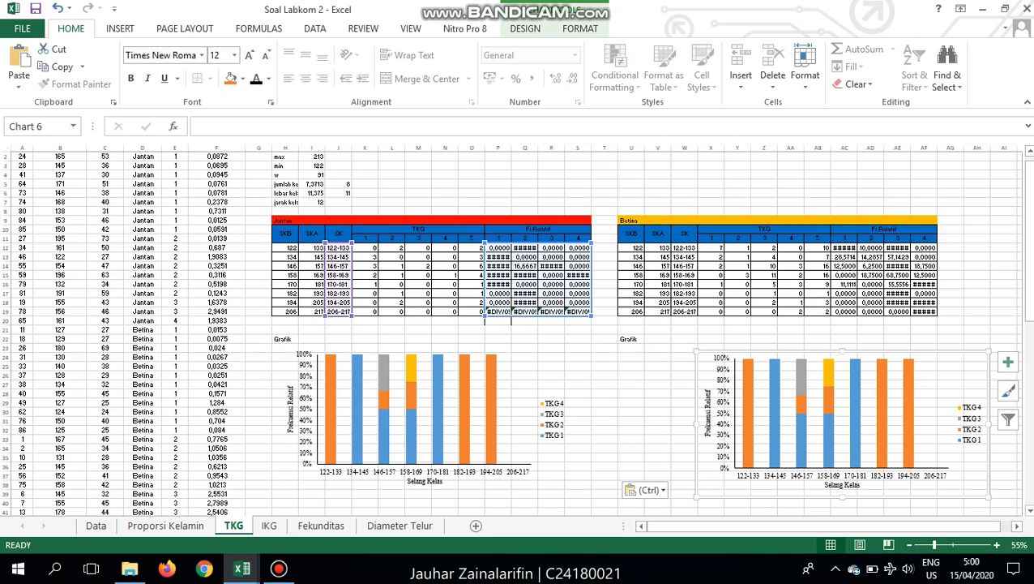
drag(705, 358, 626, 355)
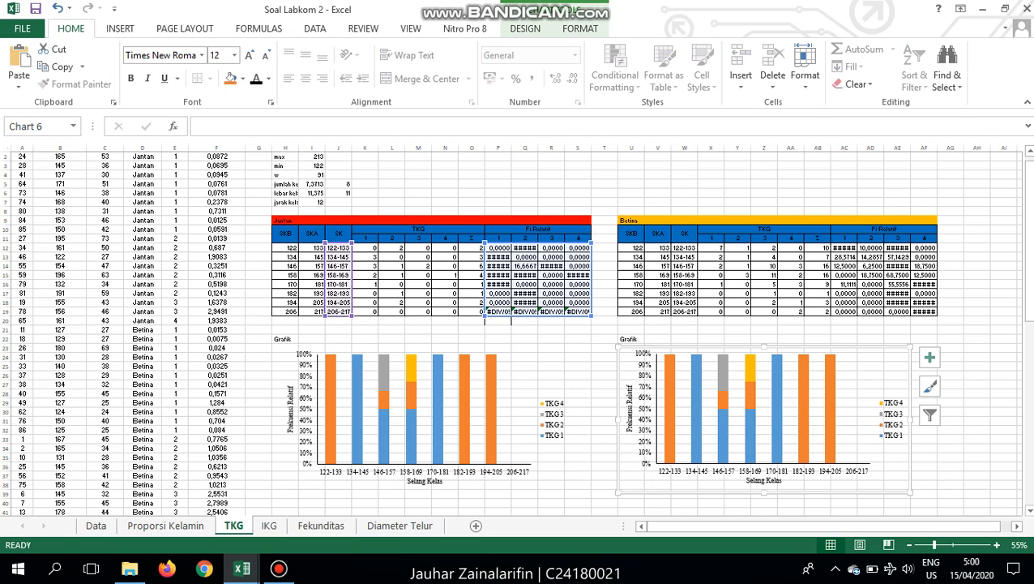
- Change the copied chart's data source so the TKG 1 series values use Betina's AC12:AC19
click(524, 28)
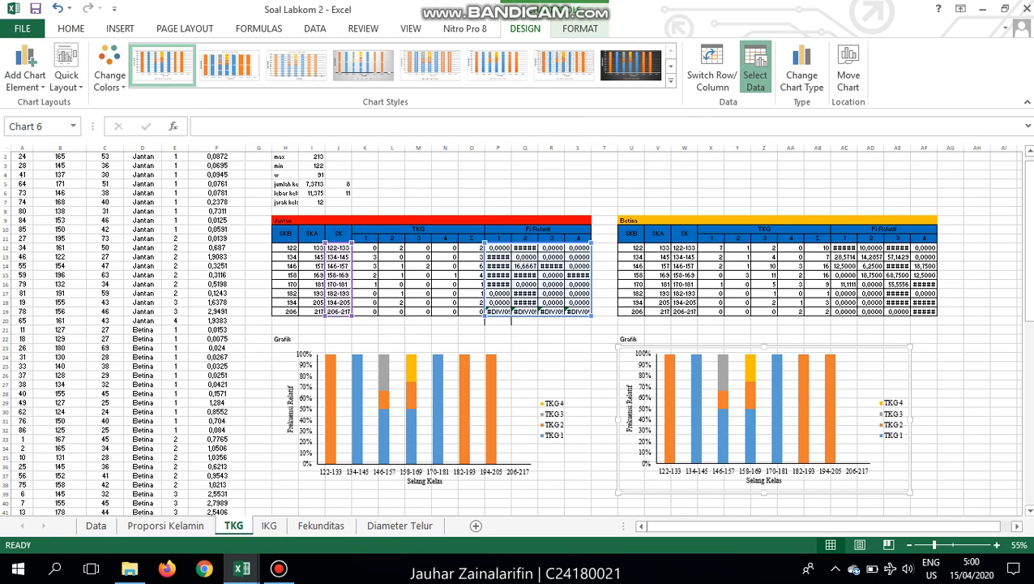
click(755, 79)
click(141, 420)
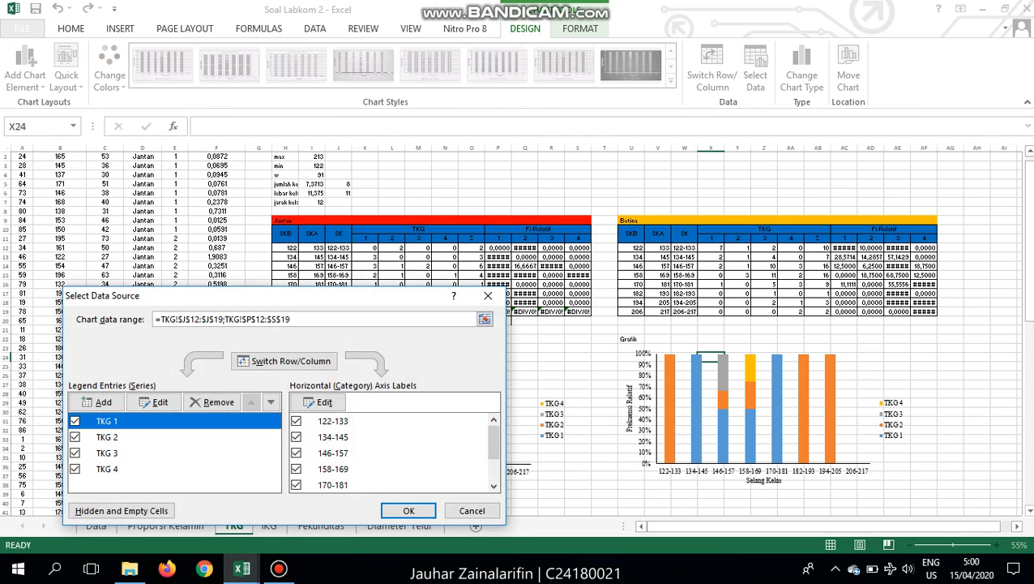
click(154, 402)
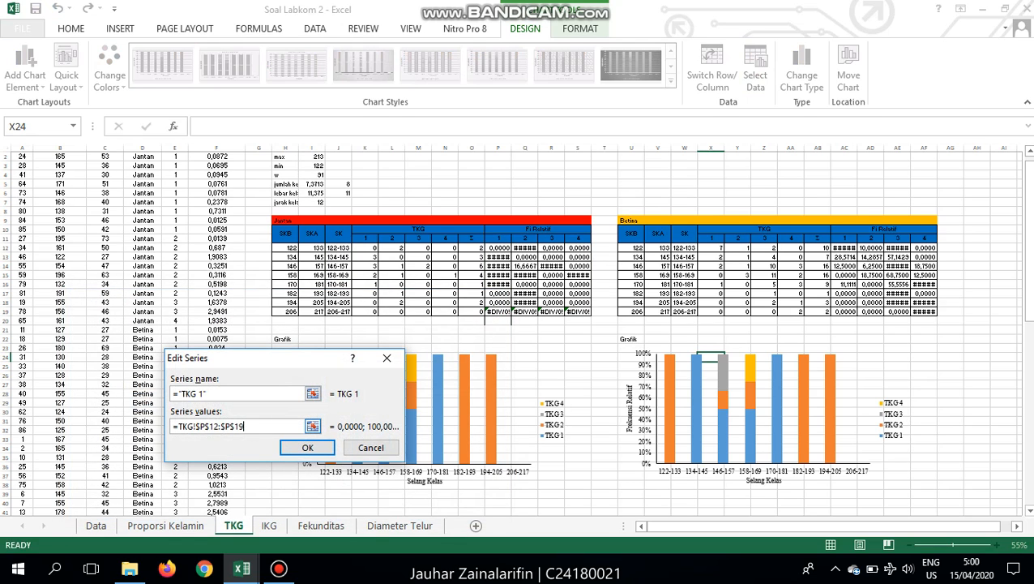
key(Tab)
key(BackSpace)
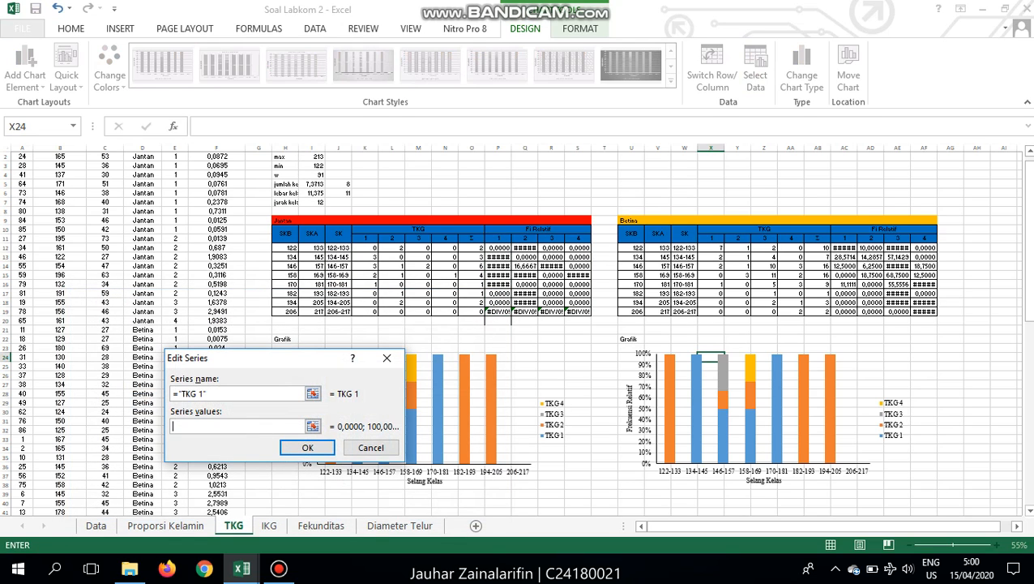
drag(844, 248, 845, 312)
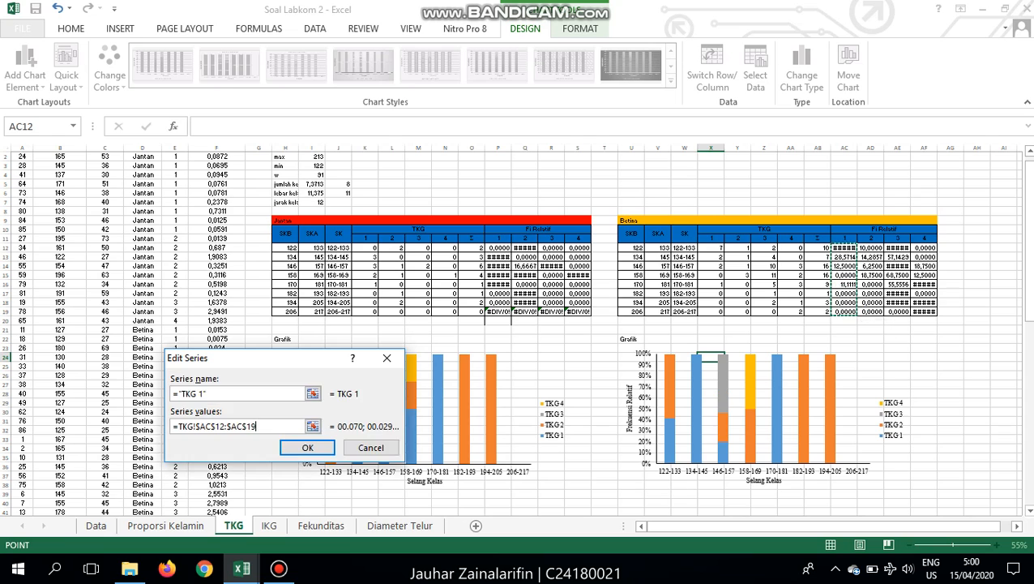
key(Return)
- Set the TKG 2 series values of the Betina chart to AD12:AD19
click(107, 437)
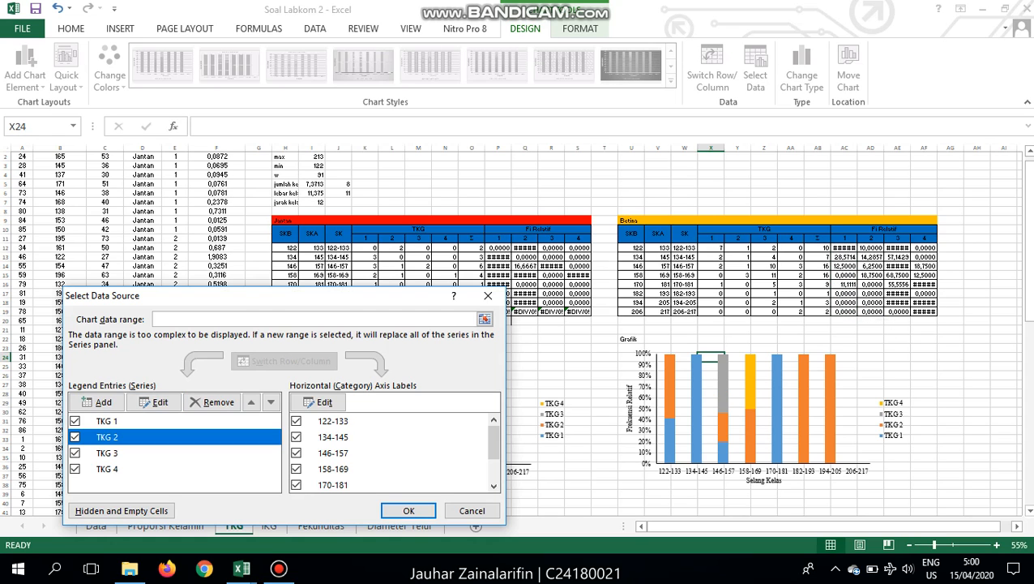
click(154, 402)
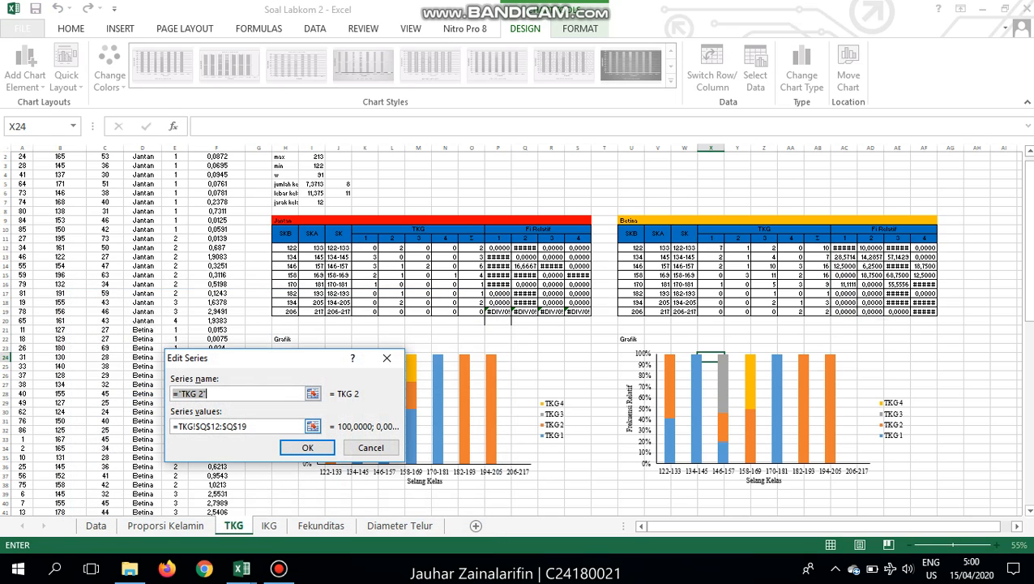
key(Tab)
key(BackSpace)
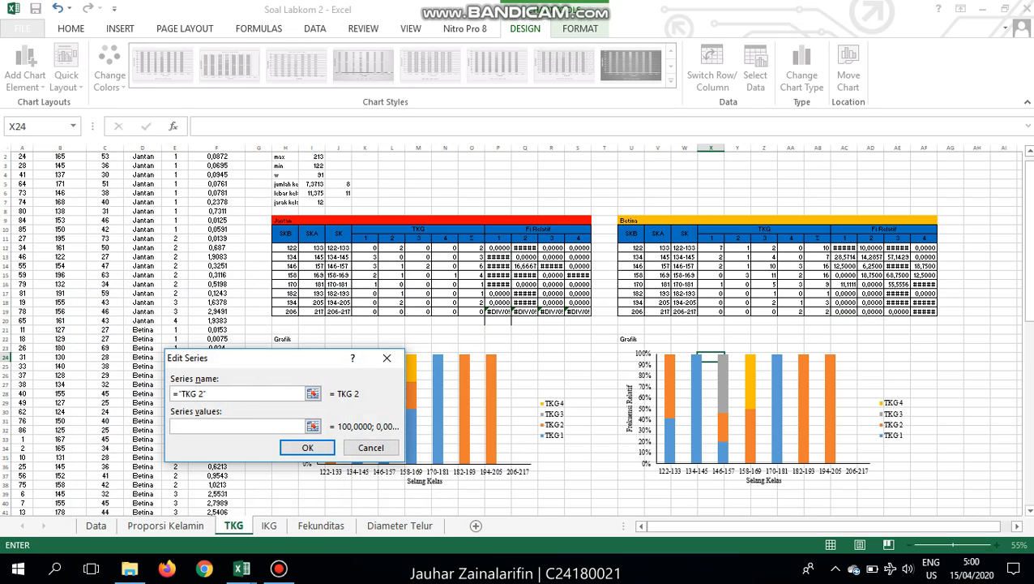
drag(871, 248, 870, 311)
key(Return)
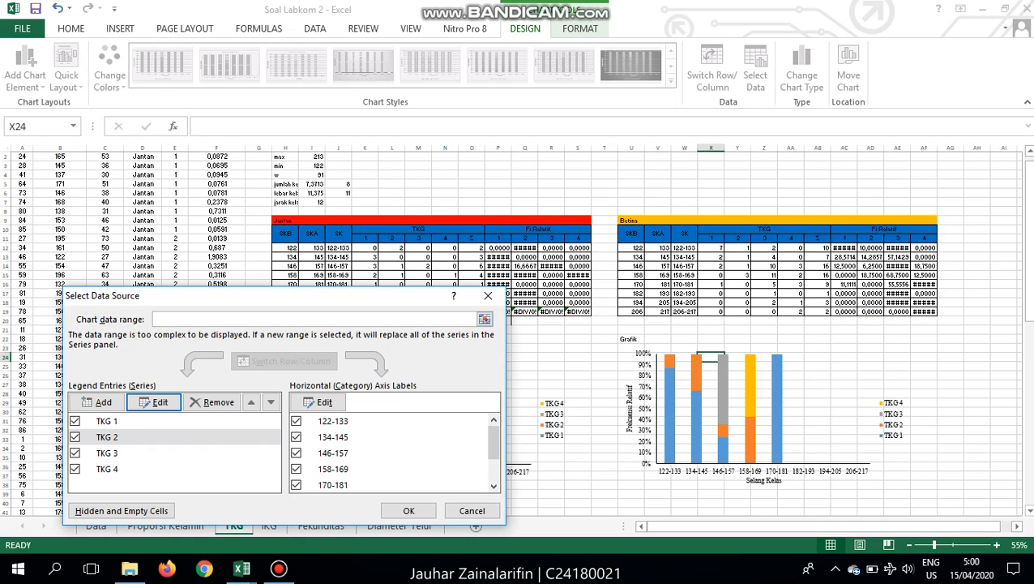
- Set the TKG 3 series values of the Betina chart to AE12:AE19
click(107, 453)
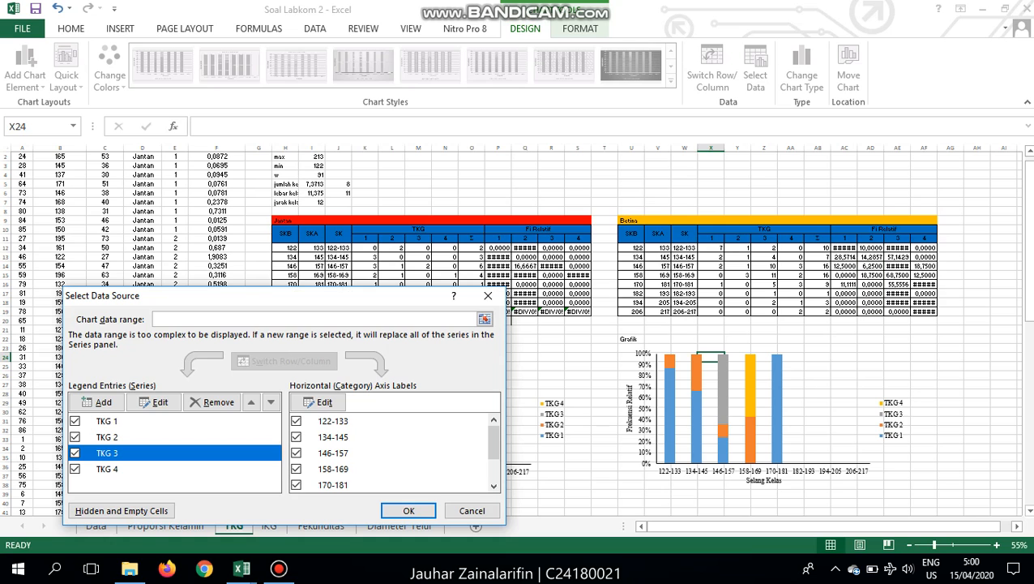
click(154, 402)
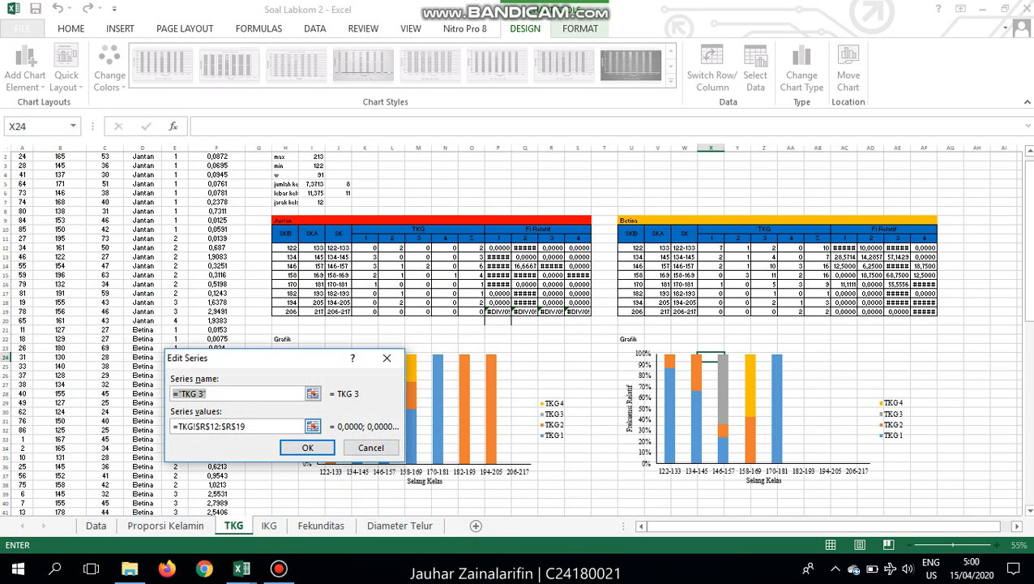
key(Tab)
key(BackSpace)
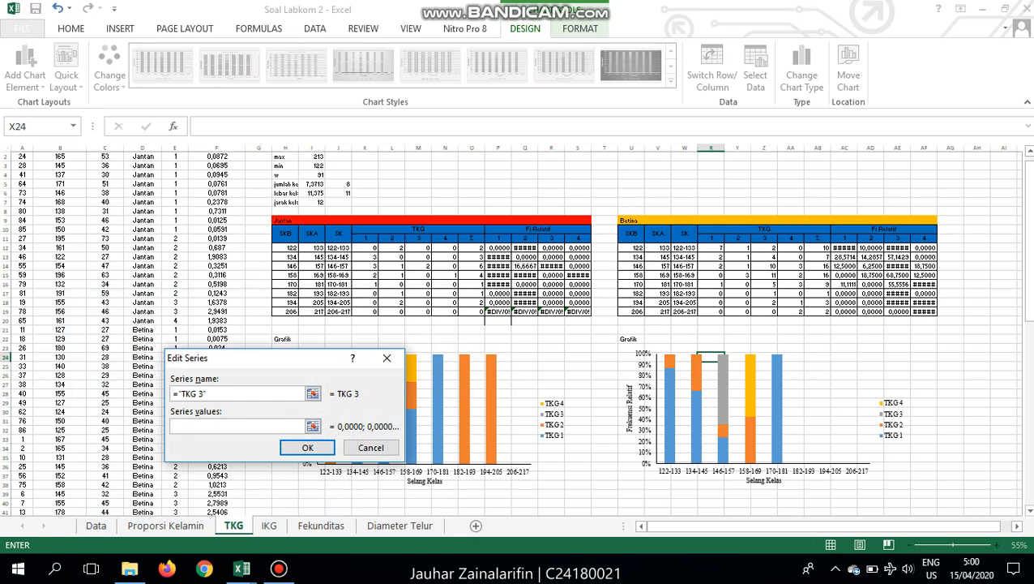
drag(896, 247, 906, 313)
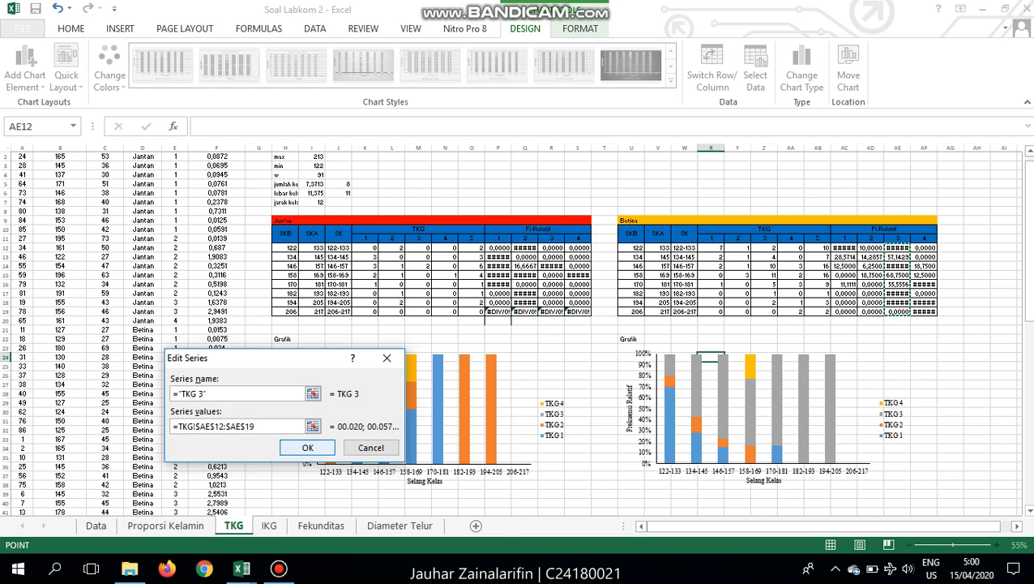
key(Return)
- Set the TKG 4 series values of the Betina chart to AF12:AF19 and apply the data source changes
click(107, 469)
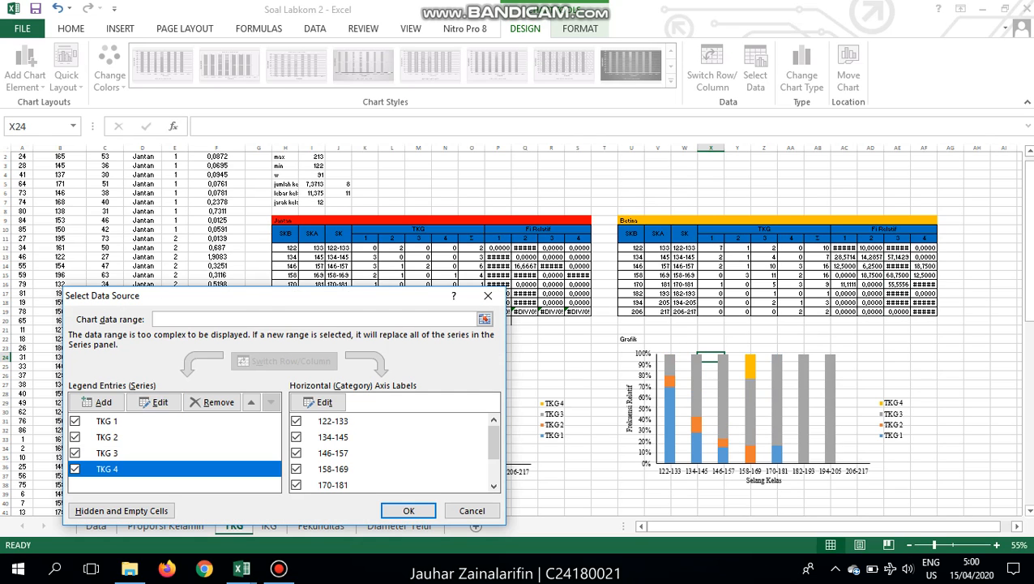
click(153, 402)
key(Tab)
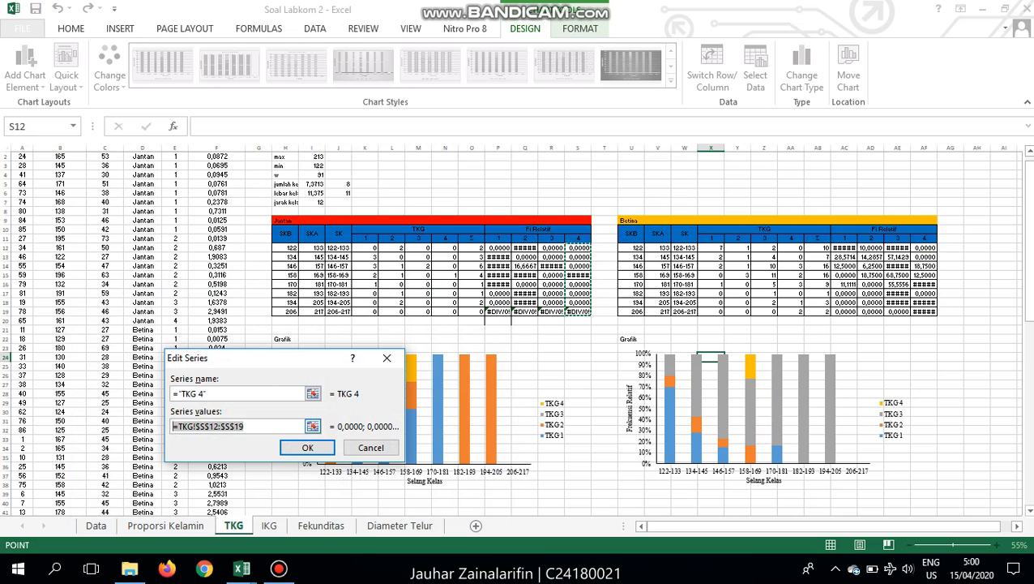
key(BackSpace)
drag(924, 247, 924, 312)
click(307, 447)
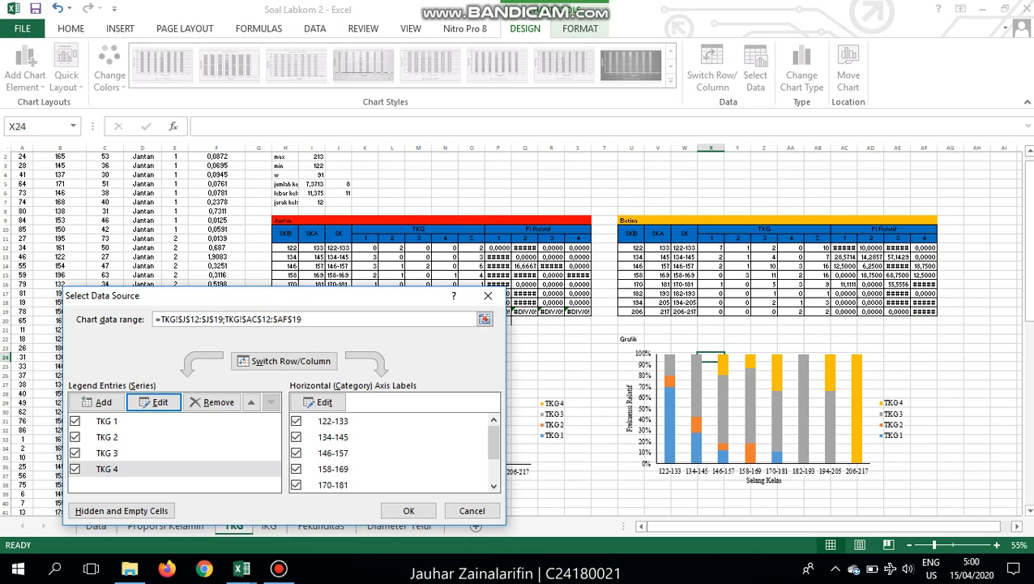
click(409, 510)
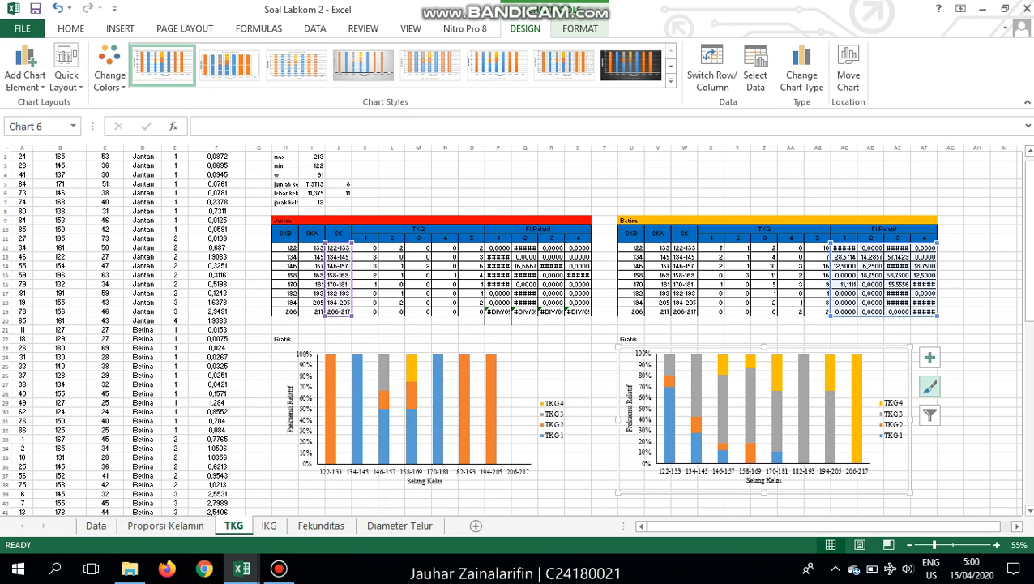
click(976, 366)
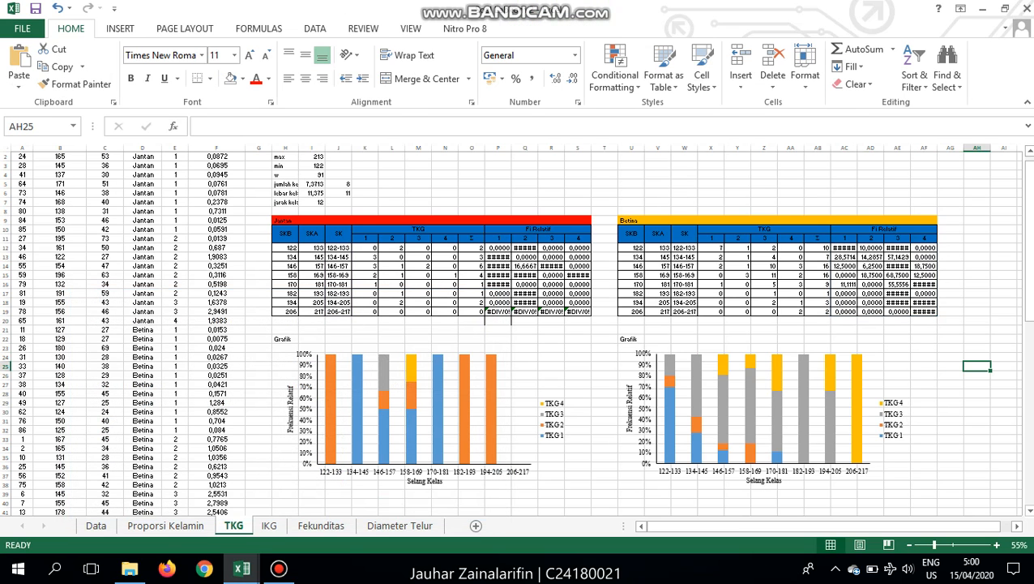
click(278, 567)
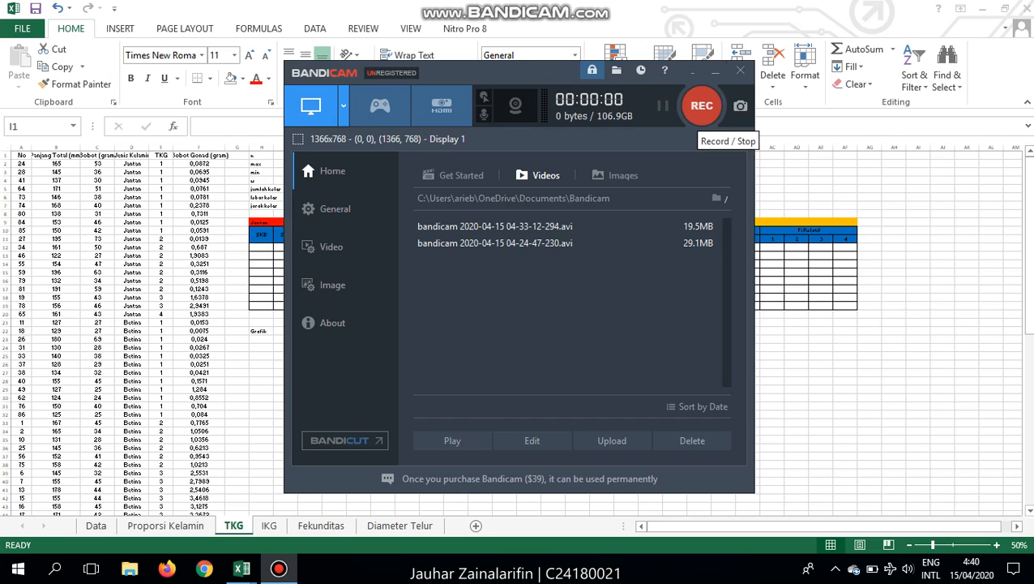
click(701, 106)
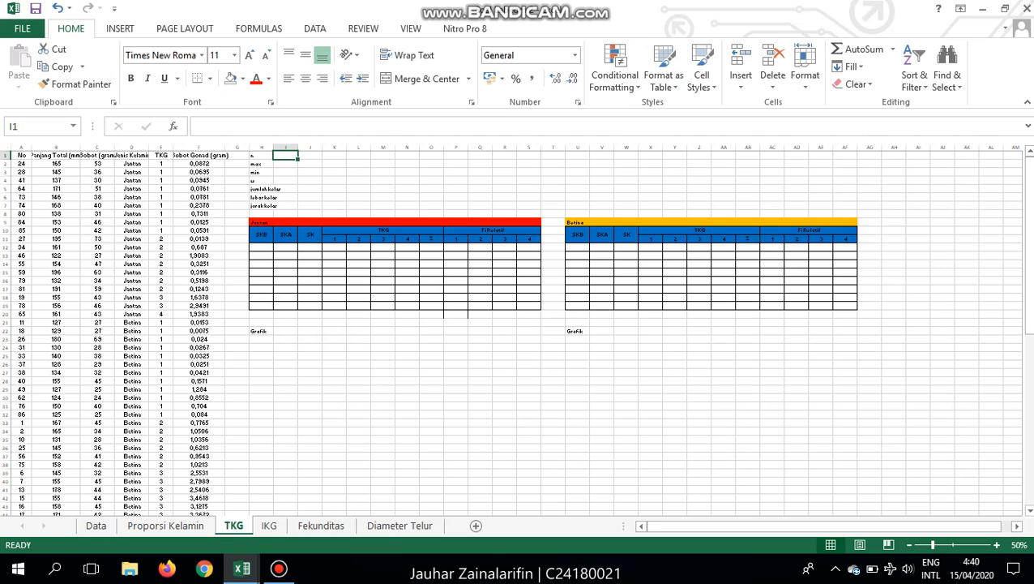
- Examine the fish data in columns A to F and the empty Jantan and Betina tables on the TKG sheet
click(21, 214)
scroll(516, 331, down, 11)
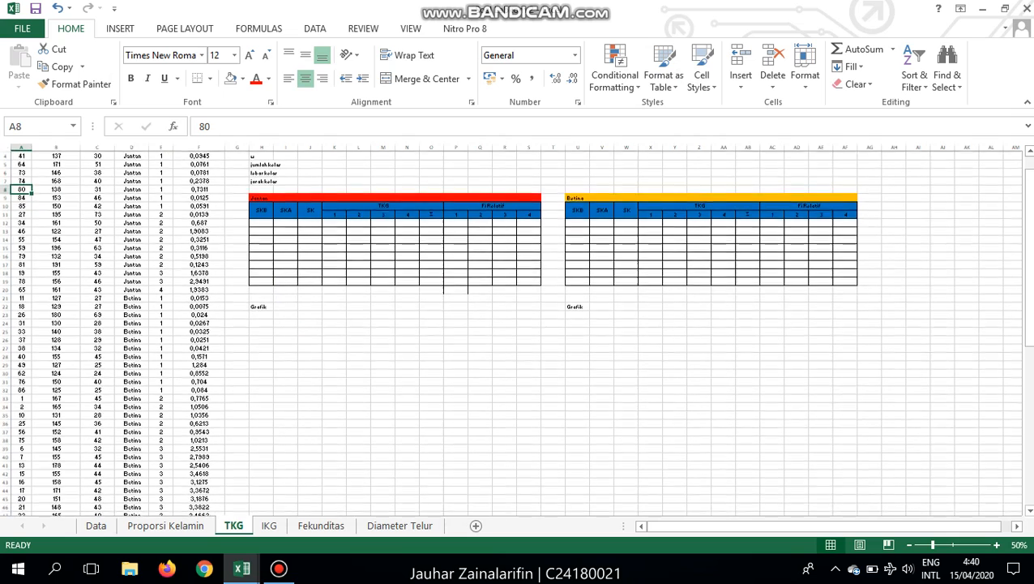
scroll(515, 331, up, 11)
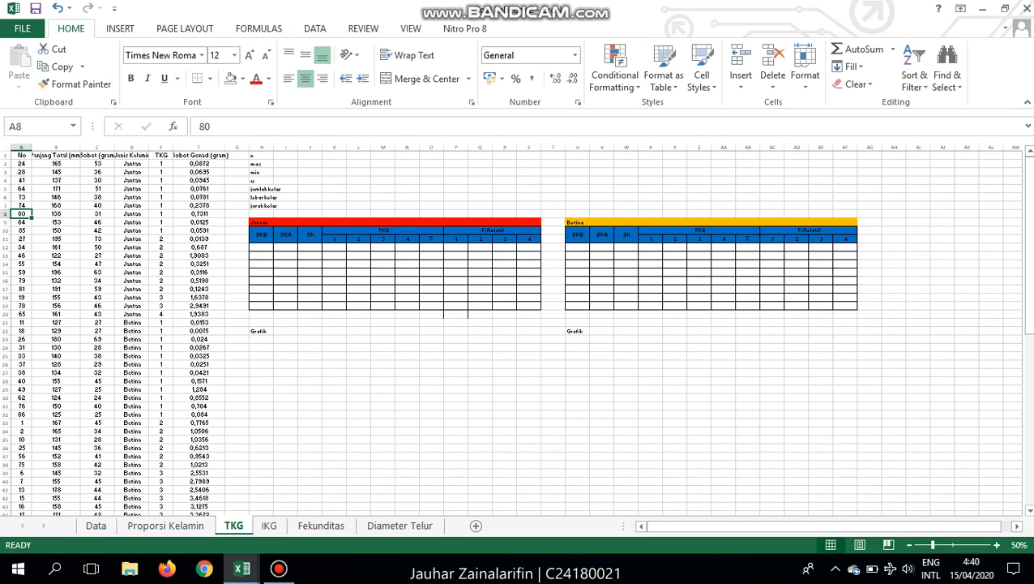
click(198, 206)
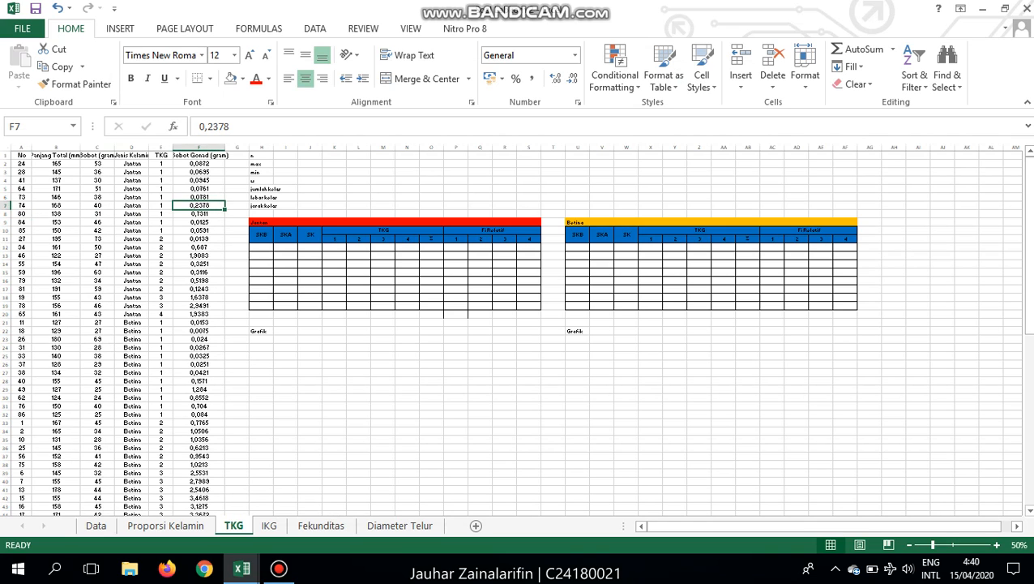
scroll(516, 331, up, 3)
key(Up)
key(Up)
key(Up)
key(Up)
key(Up)
key(Up)
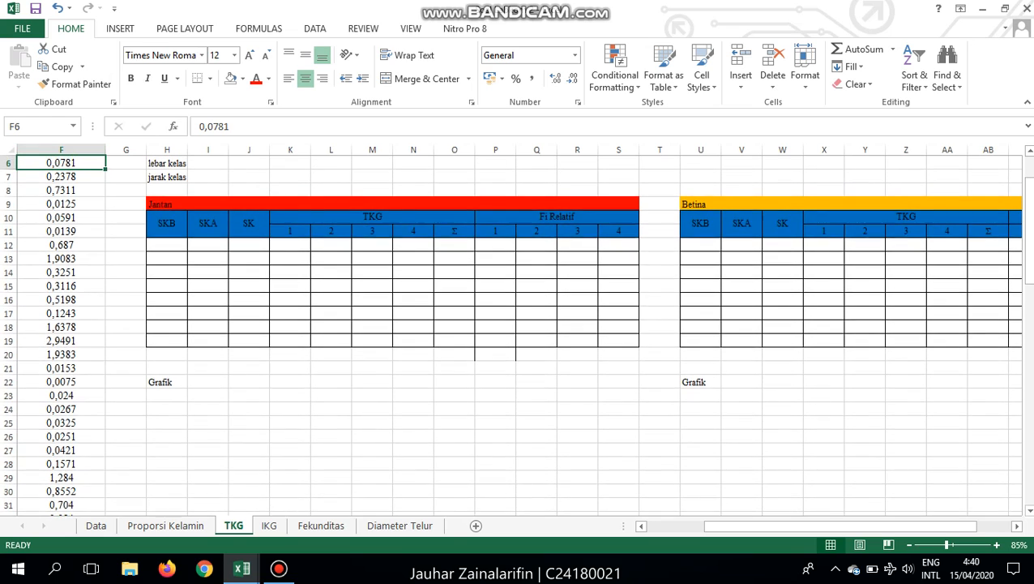
key(Left)
key(Left)
key(Left)
key(Left)
key(Left)
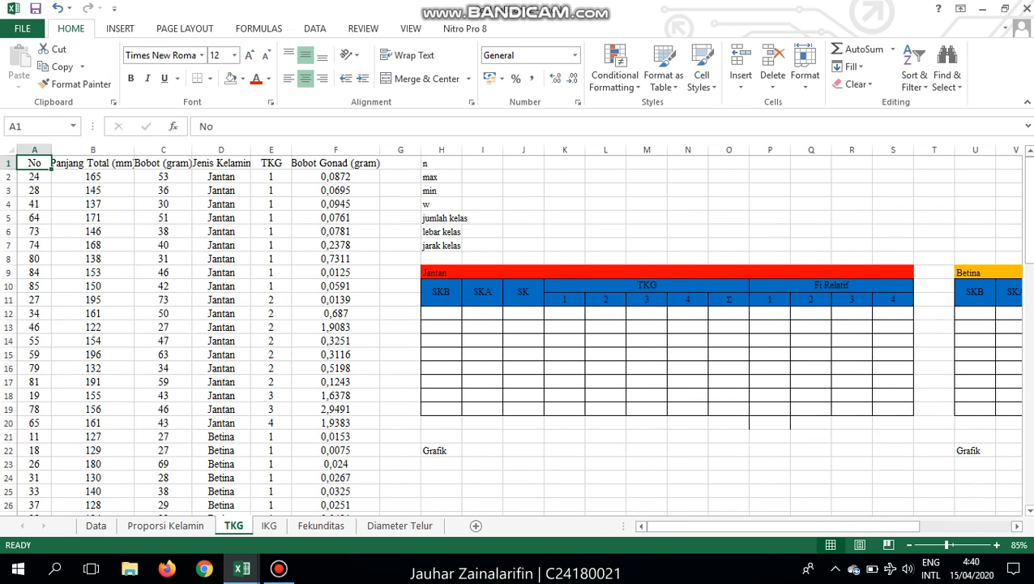
- Count the Panjang Total entries for n in I1 with =COUNTA(B2:B84)
click(482, 163)
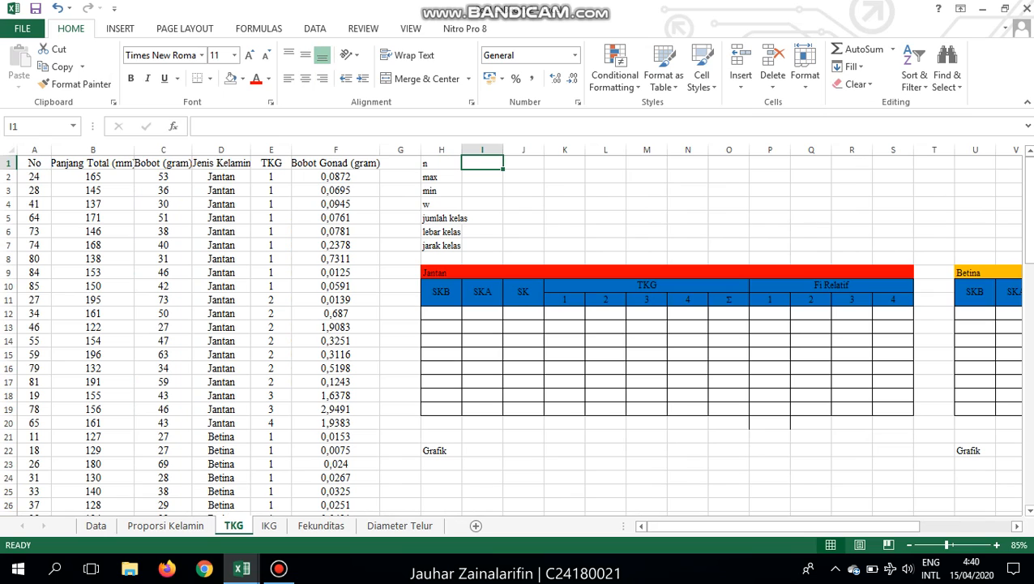
text(=cou)
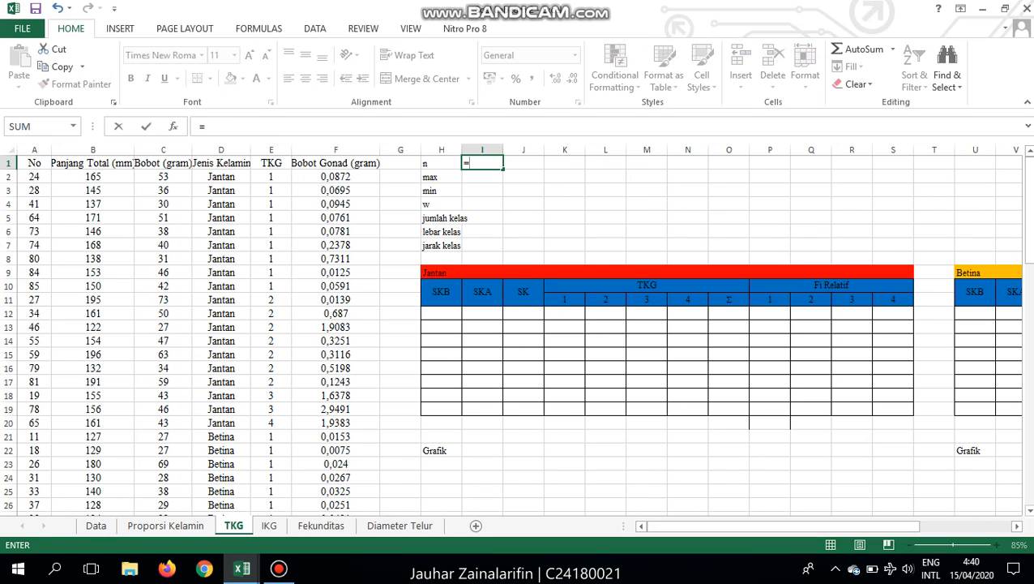
key(BackSpace)
key(BackSpace)
key(BackSpace)
text(COUNTA()
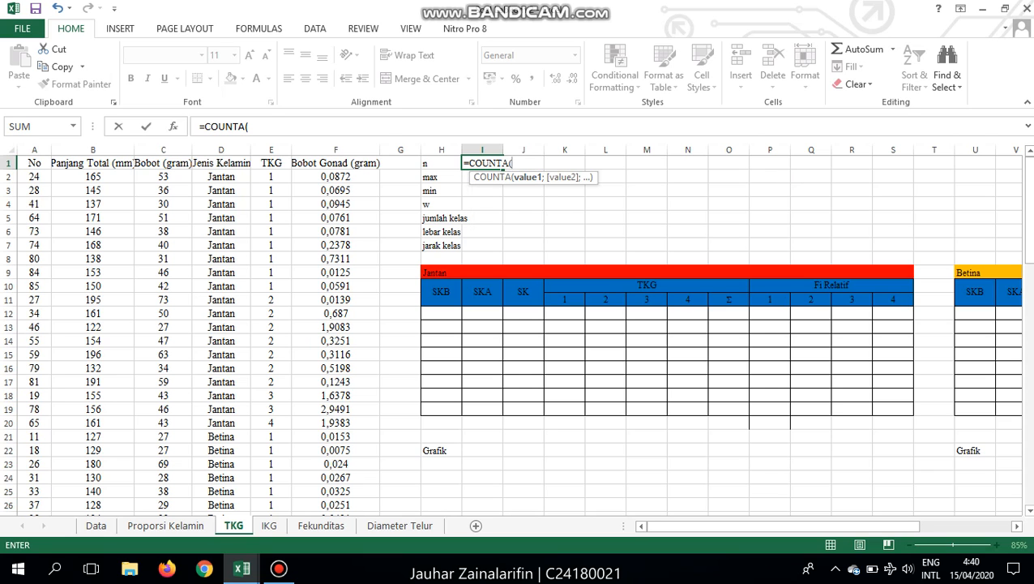
click(92, 176)
key(ctrl+shift+Down)
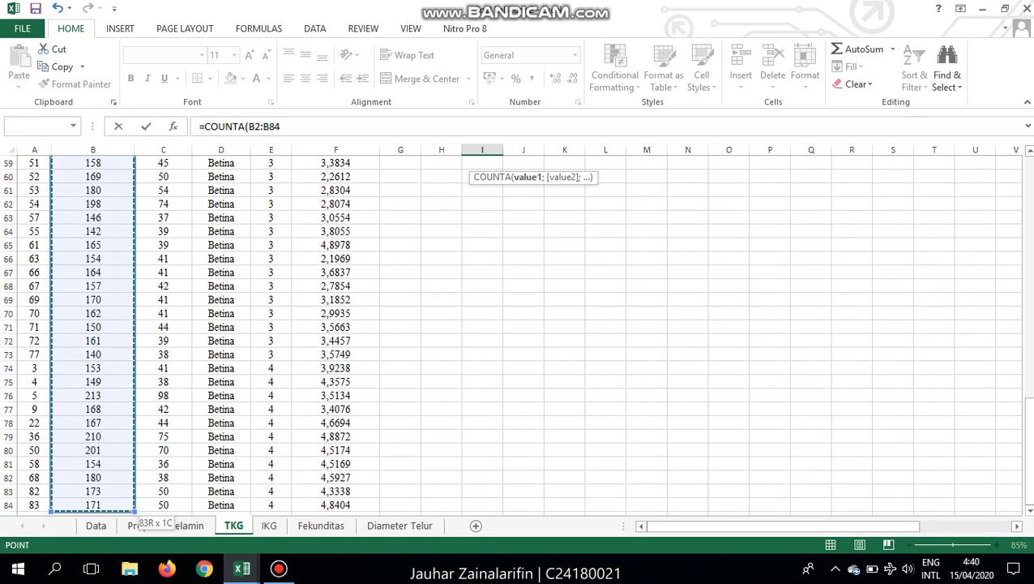
scroll(324, 332, up, 5)
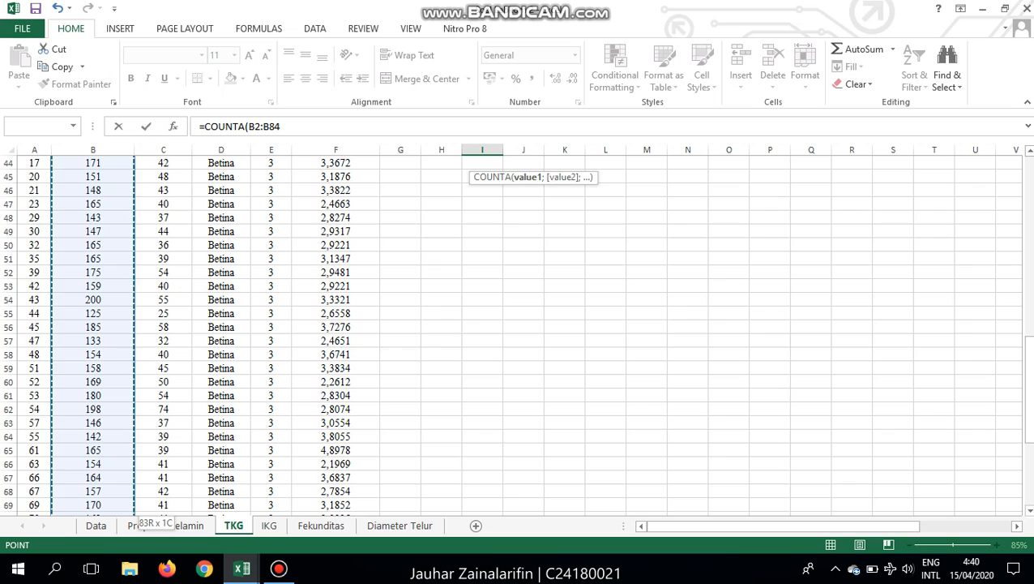
scroll(324, 333, up, 14)
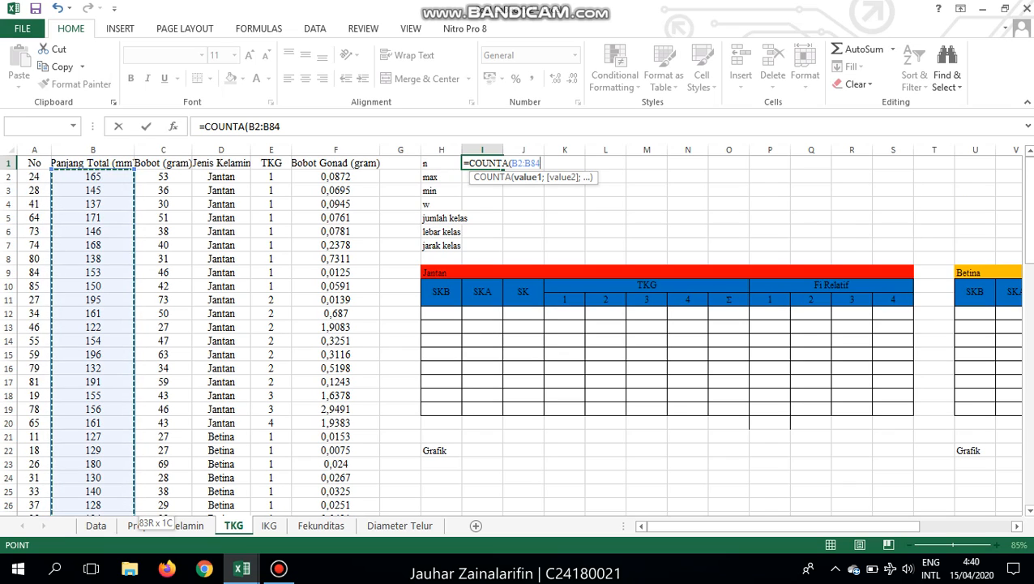
key(Return)
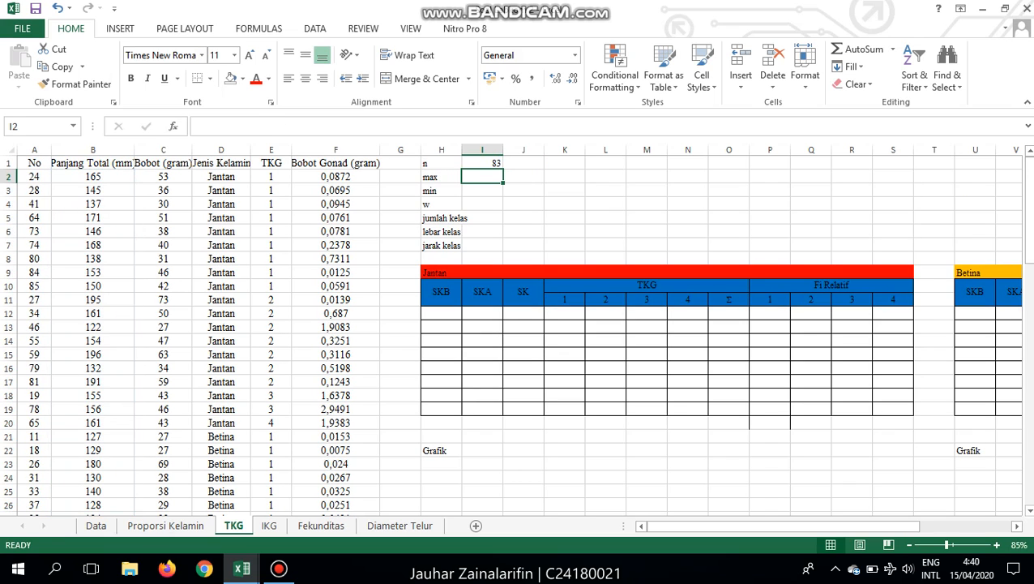
- Calculate the maximum Panjang Total in I2 with =MAX(B2:B84)
text(=M)
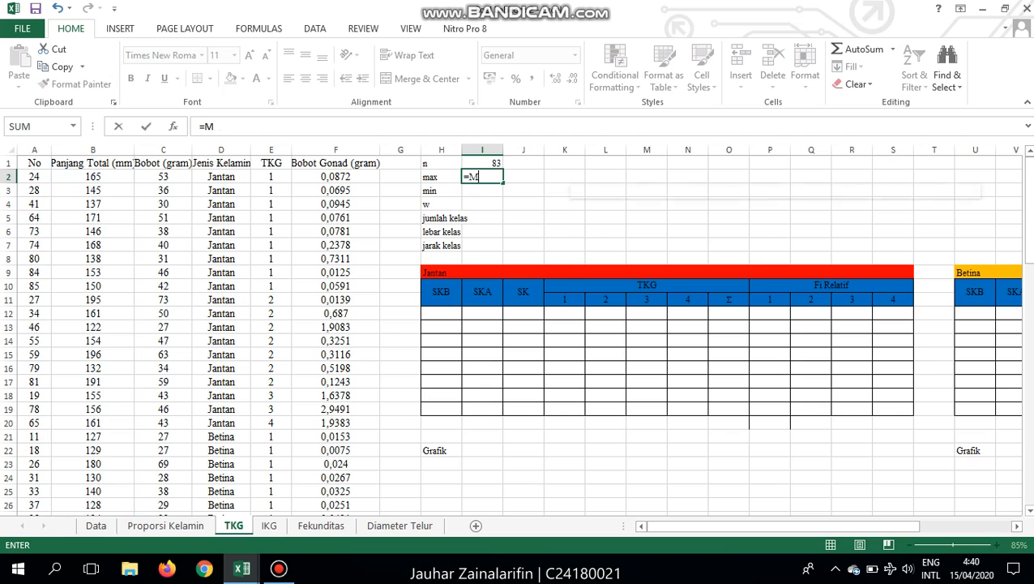
text(AX()
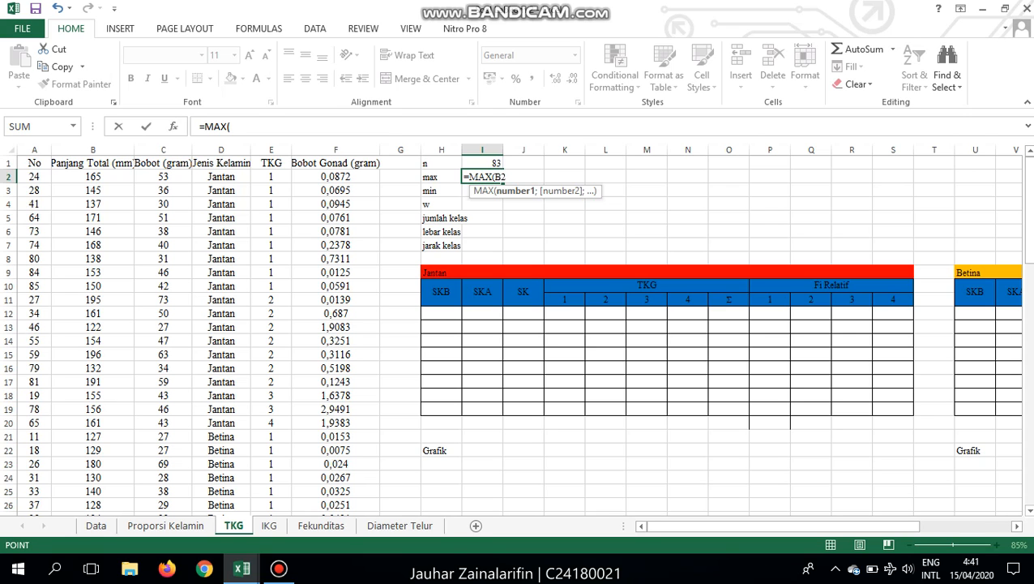
key(ctrl+shift+Down)
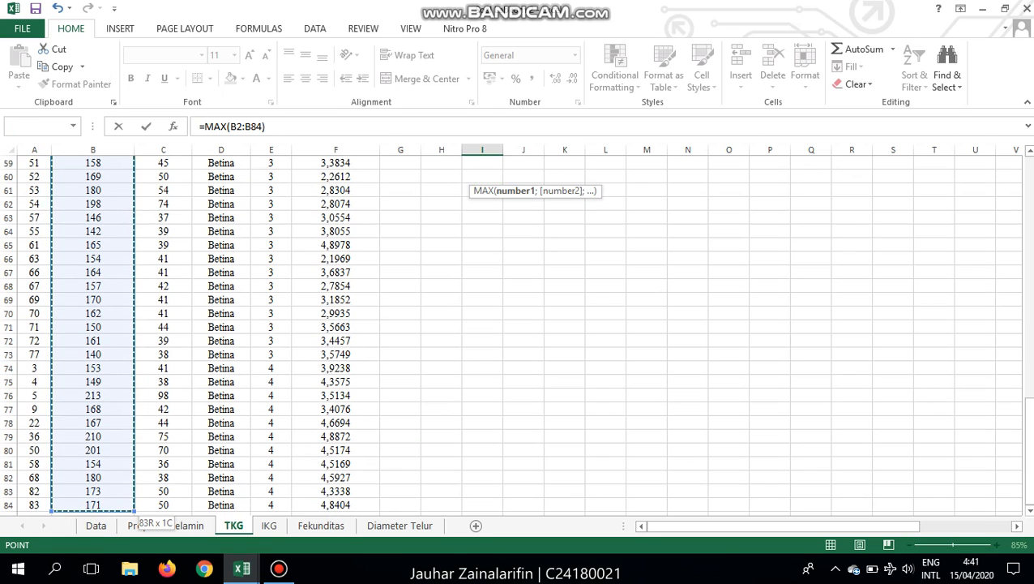
key(Return)
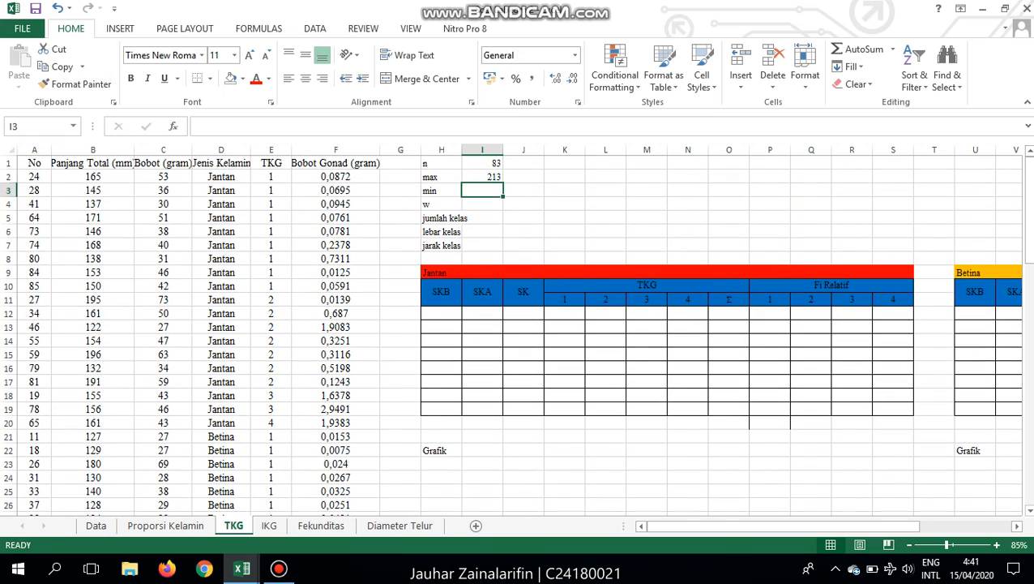
- Calculate the minimum Panjang Total in I3 with the MIN function over the data from B2 to B84
text(=MIN()
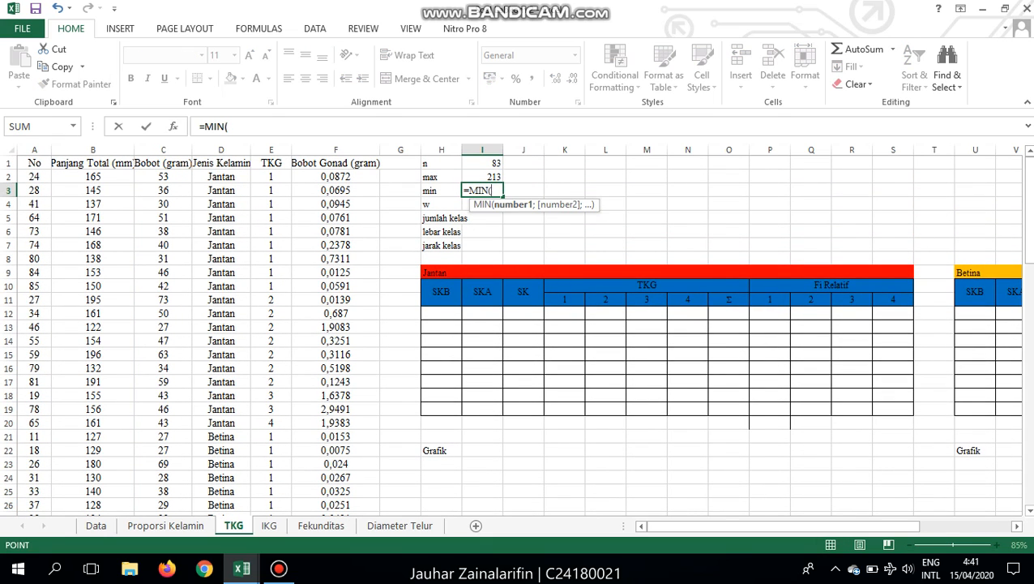
click(93, 177)
key(ctrl+shift+Down)
key(Return)
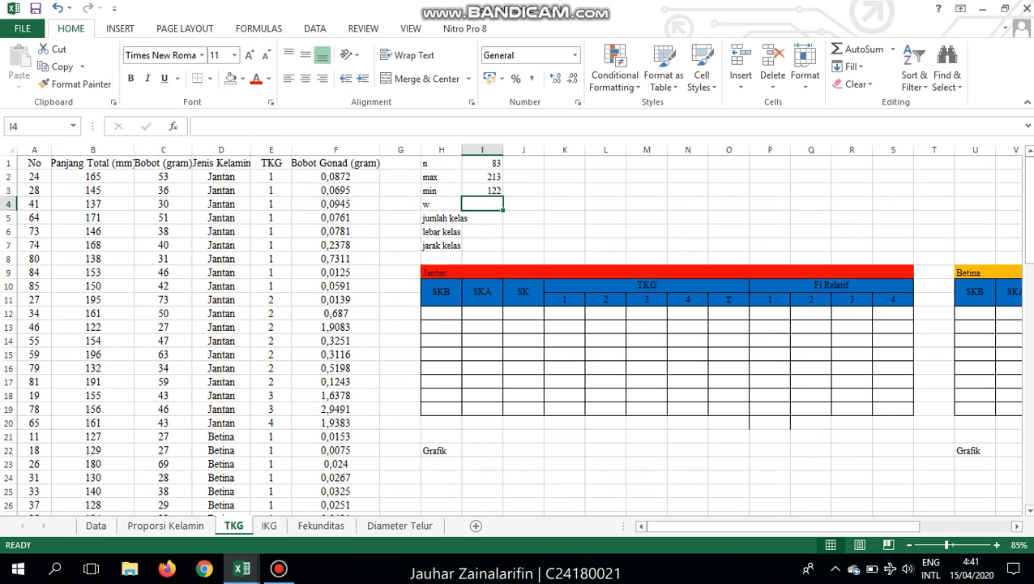
- Calculate w in I4 by subtracting the min in I3 from the max in I2
text(=)
key(Up)
key(Up)
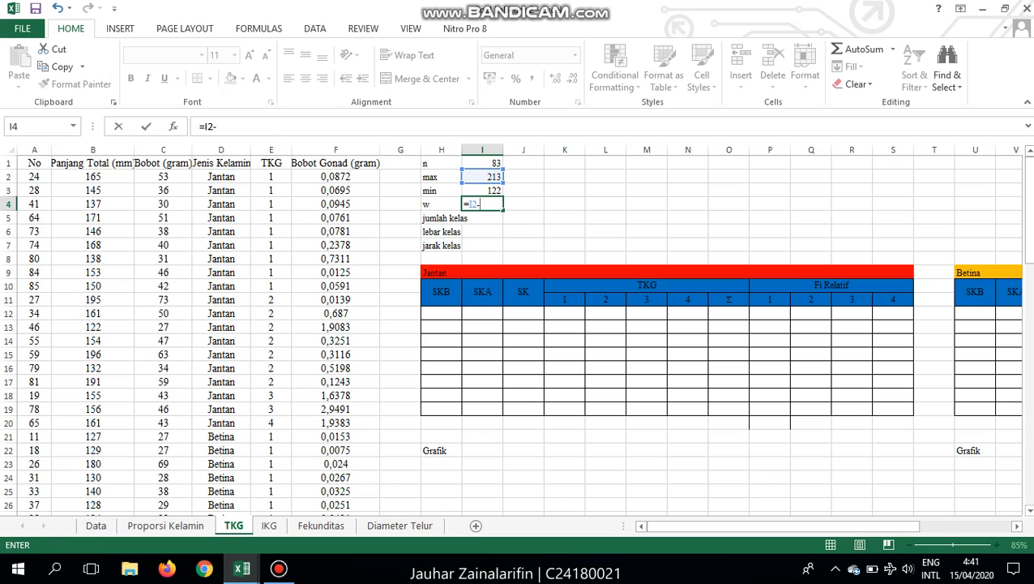
key(Down)
key(Up)
key(Up)
key(Return)
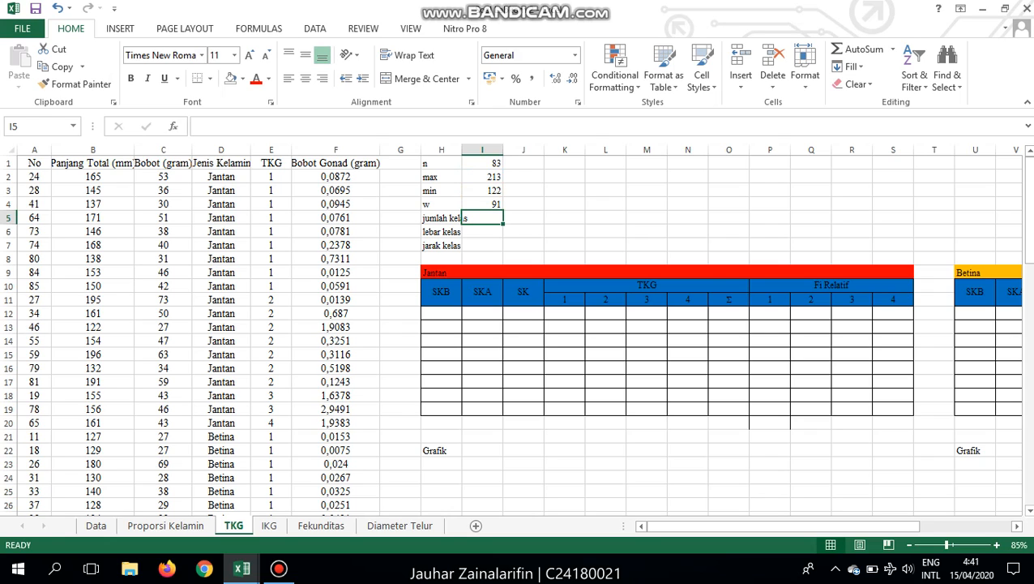
- Calculate jumlah kelas in I5 with the formula =1+3,32*(LOG(I1))
text(=1)
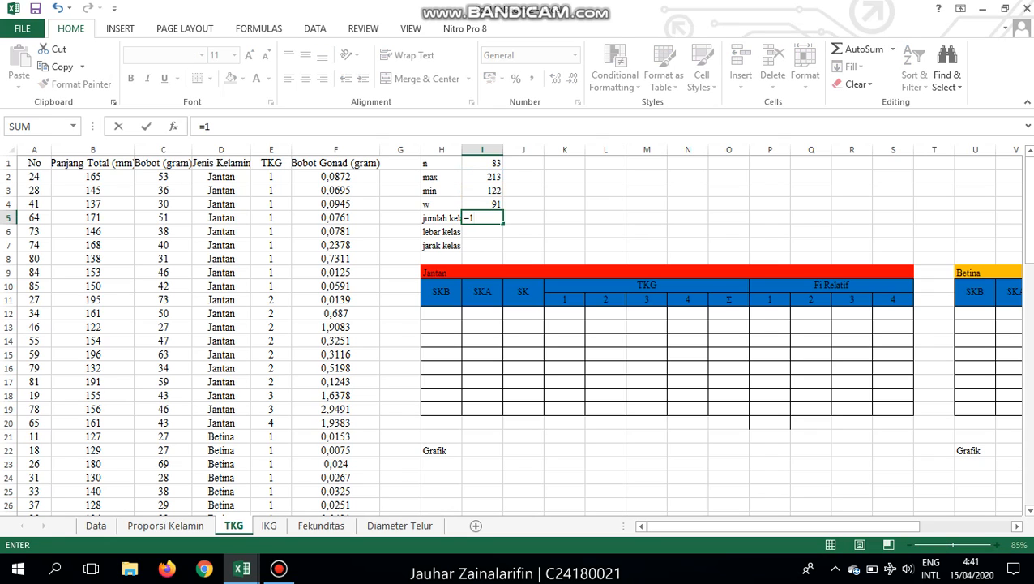
text(+3,32*(lOG)
key(BackSpace)
key(BackSpace)
key(BackSpace)
text(LOG()
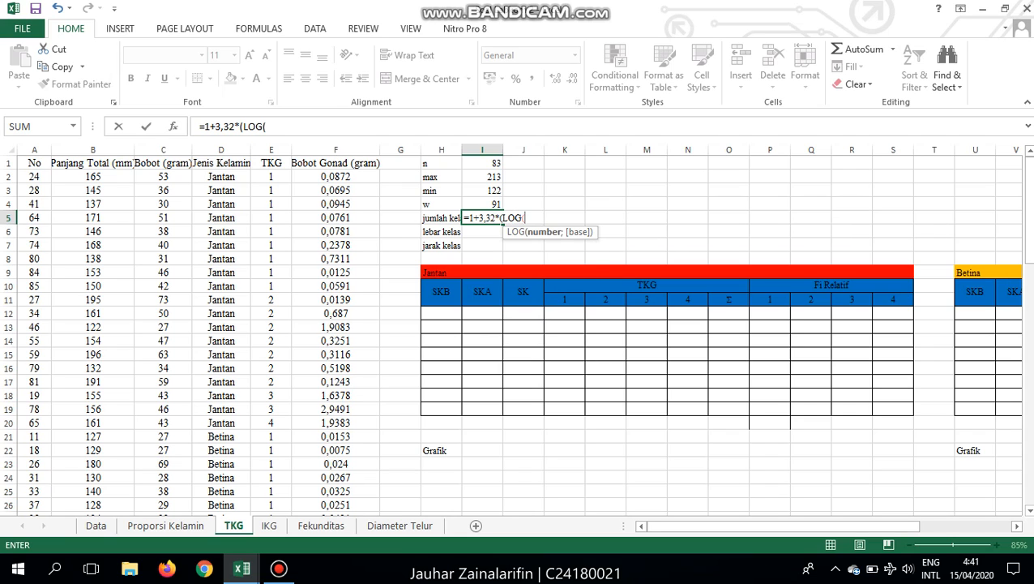
key(Up)
key(Up)
key(Up)
key(Up)
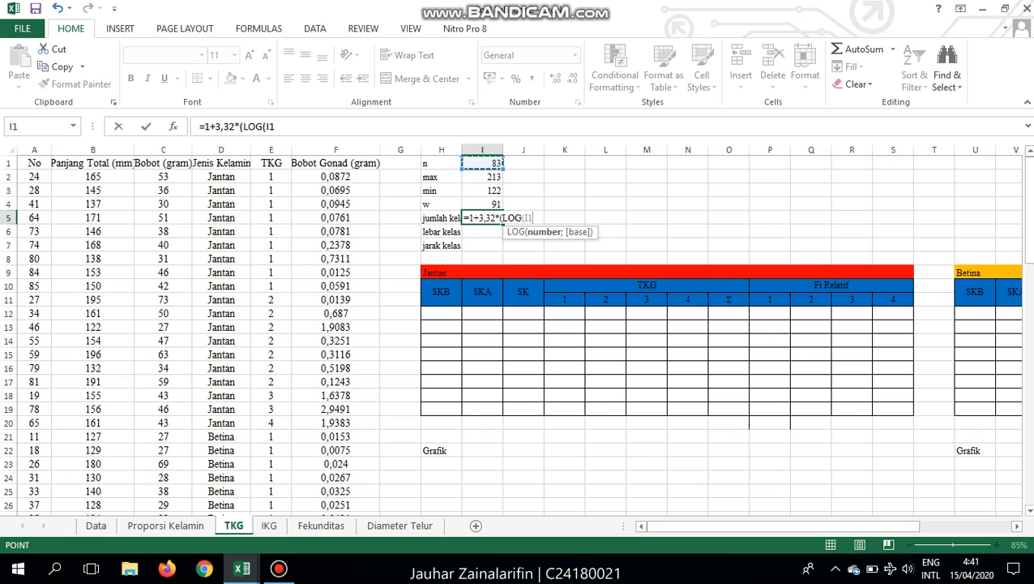
text()))
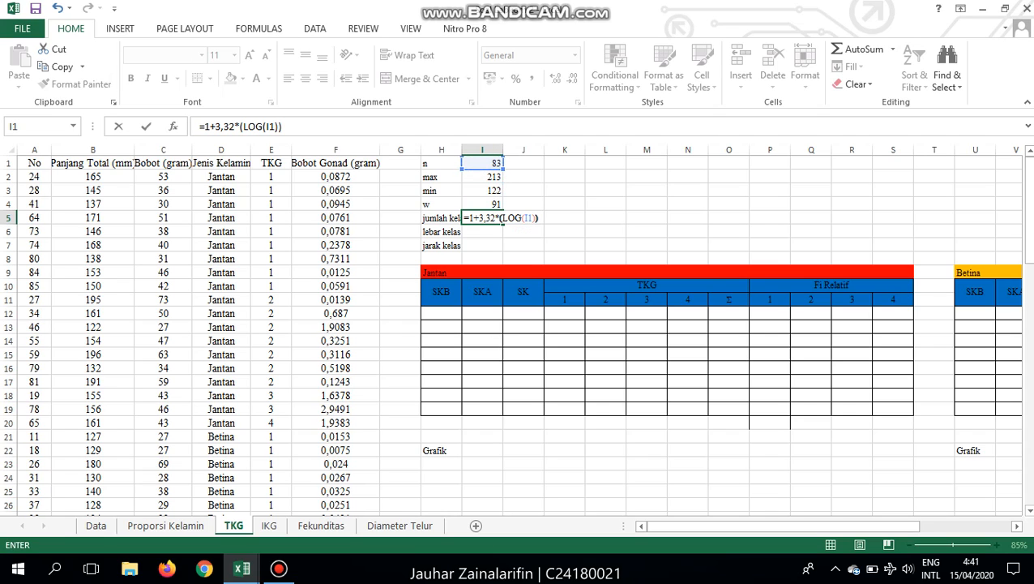
key(Return)
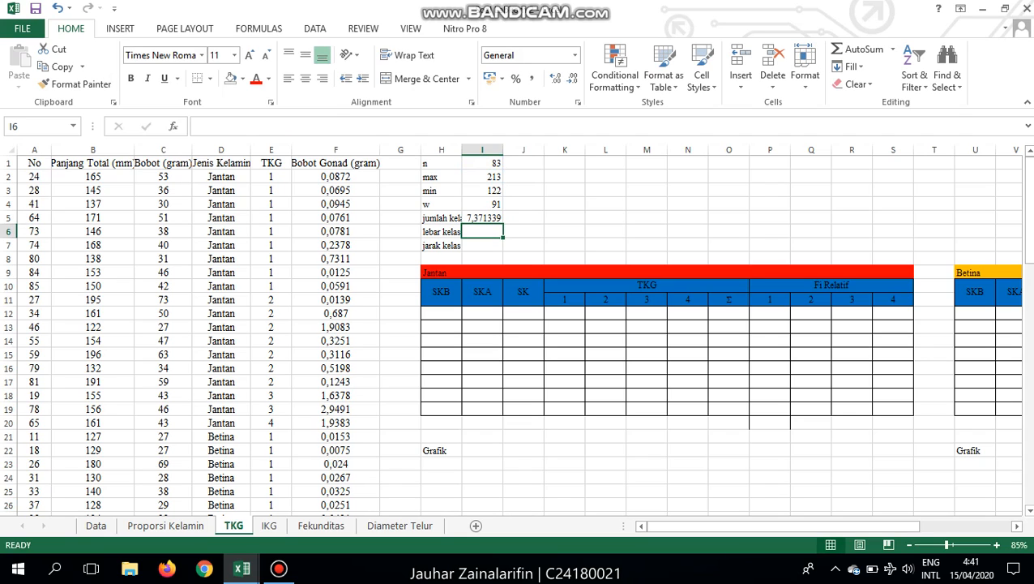
- Enter 8 in J5 as the rounded-up jumlah kelas
key(Up)
key(Right)
text(8)
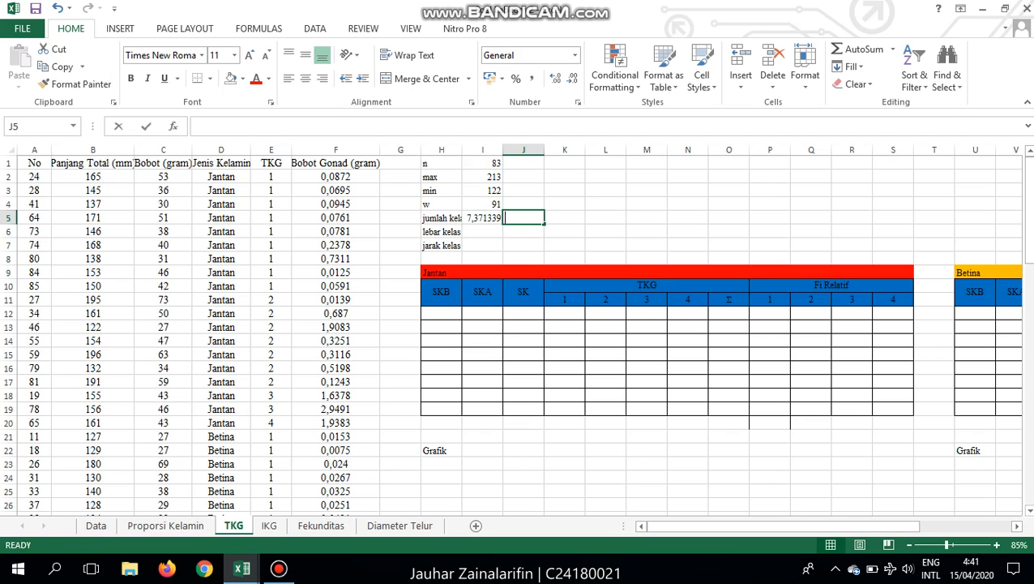
key(Return)
- Calculate lebar kelas in I6 by dividing w in I4 by the rounded class count in J5
key(Left)
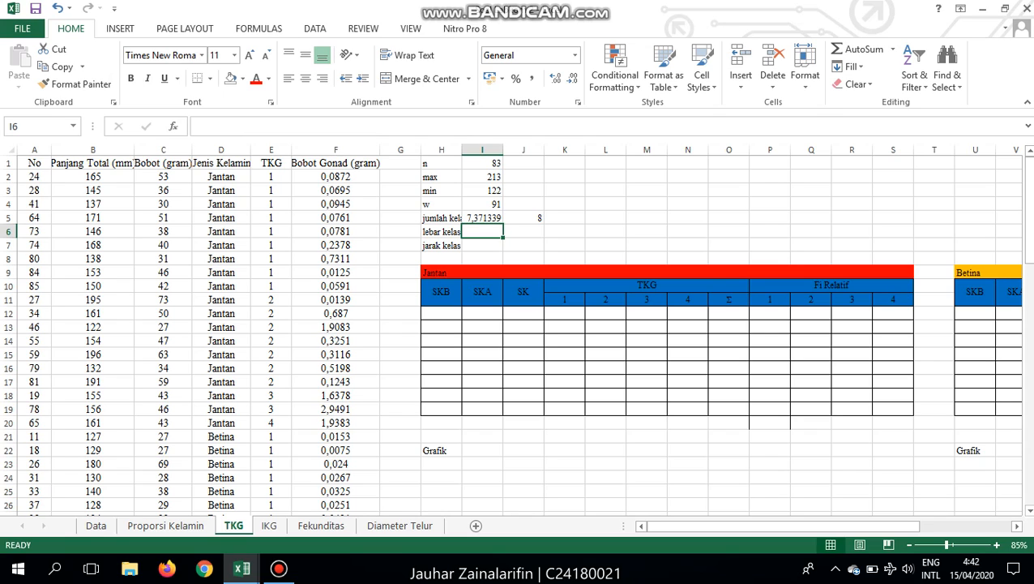
text(=)
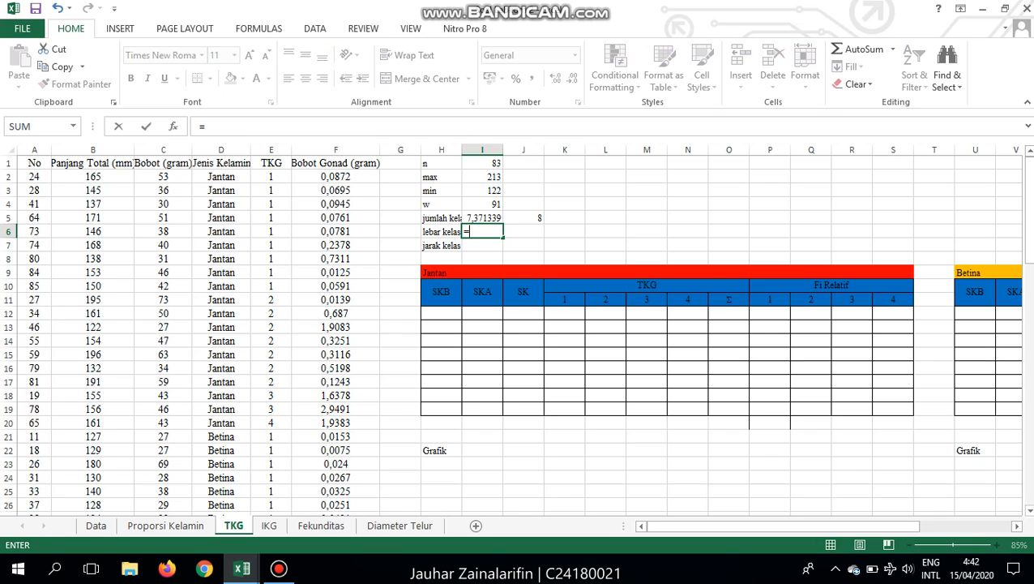
key(Up)
key(Up)
text(/)
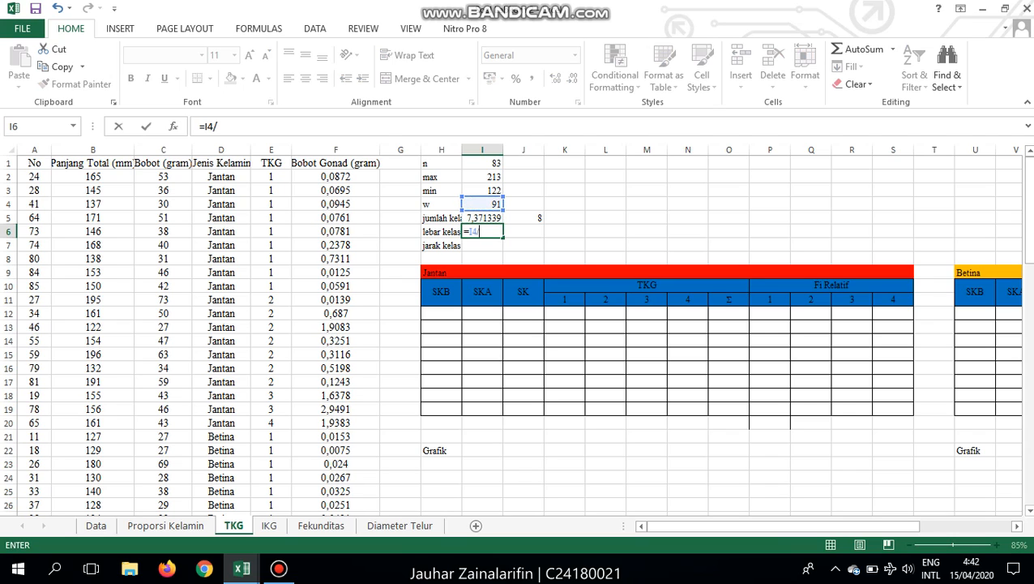
key(Right)
key(Up)
key(Return)
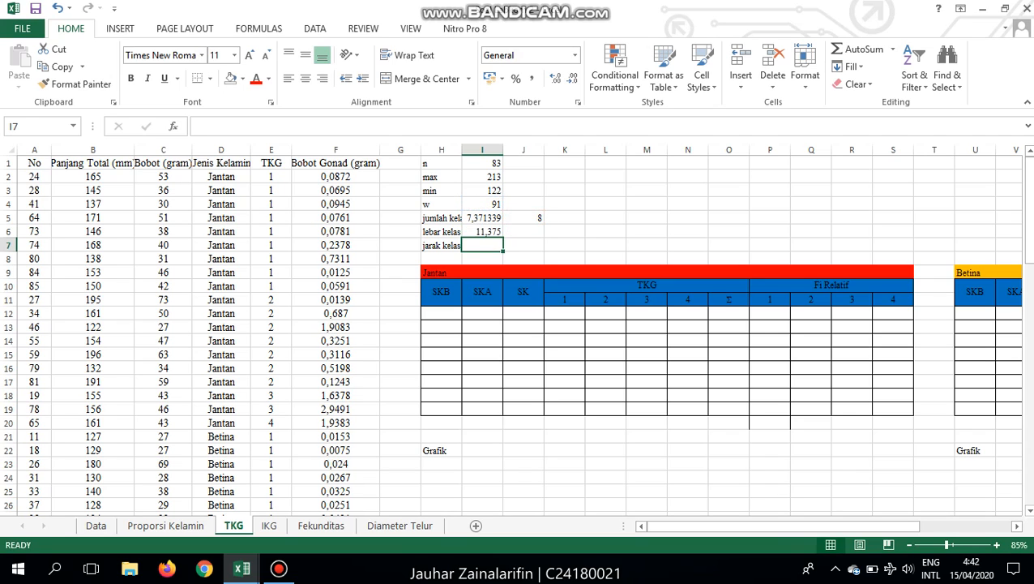
- Enter 11 in J6 as the rounded lebar kelas
key(Up)
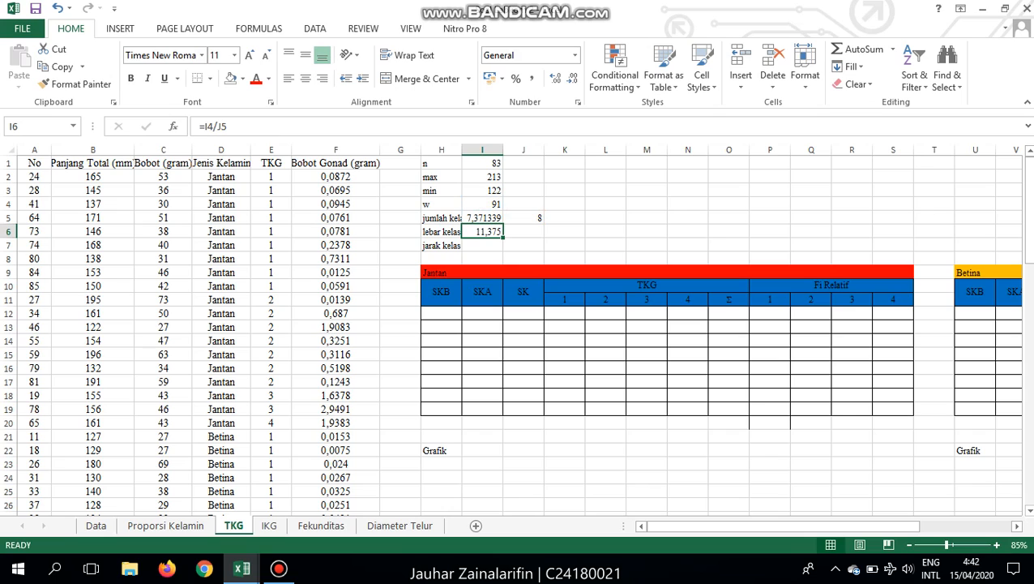
key(Right)
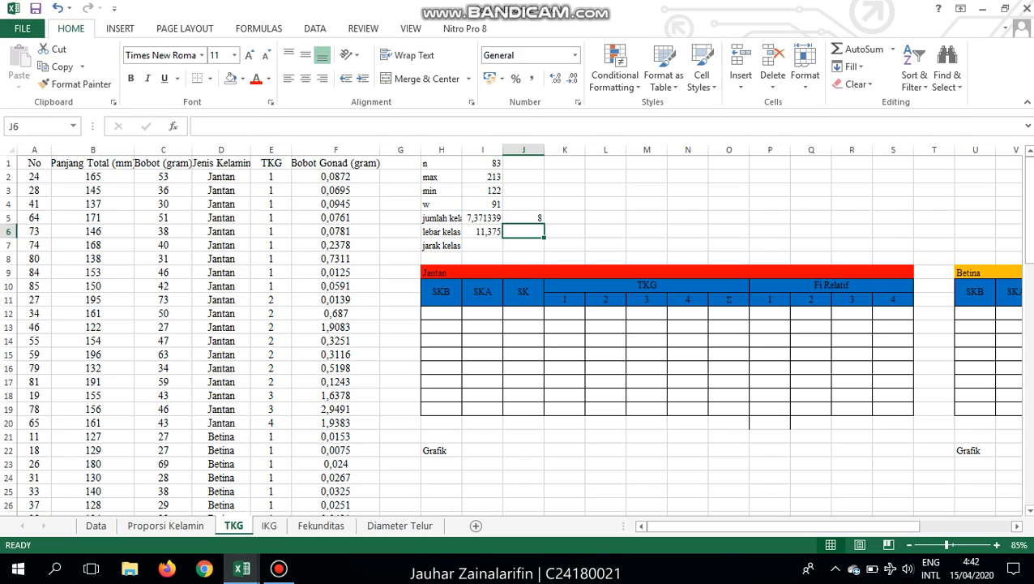
text(11)
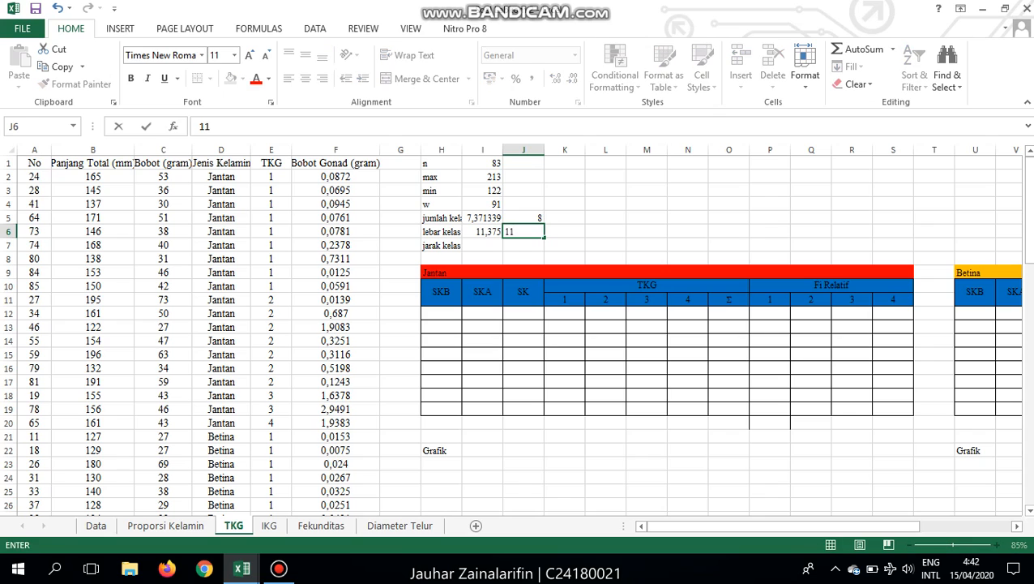
key(Return)
- Calculate jarak kelas in I7 with the formula =J6+1
key(Left)
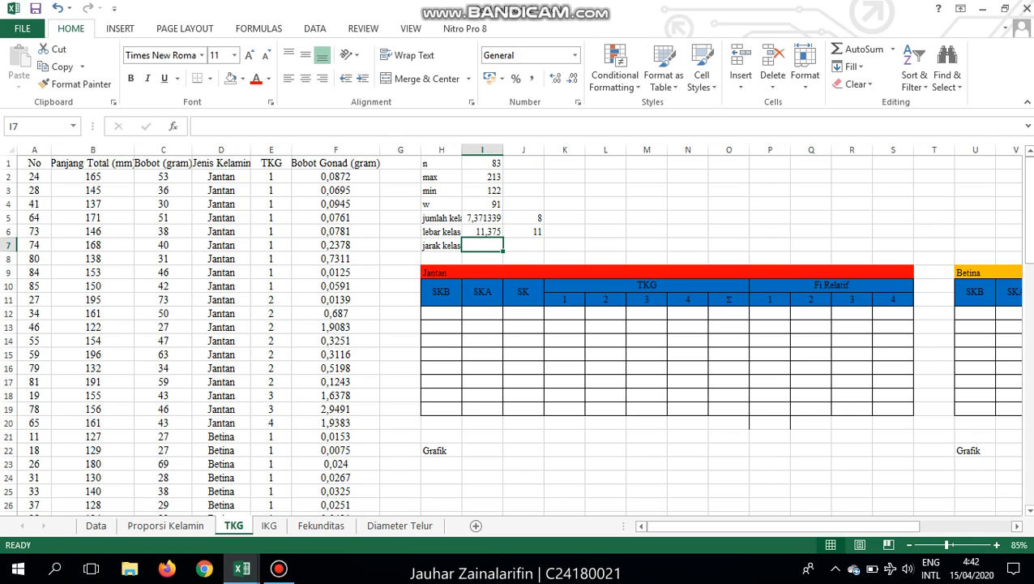
text(=)
key(Right)
key(Up)
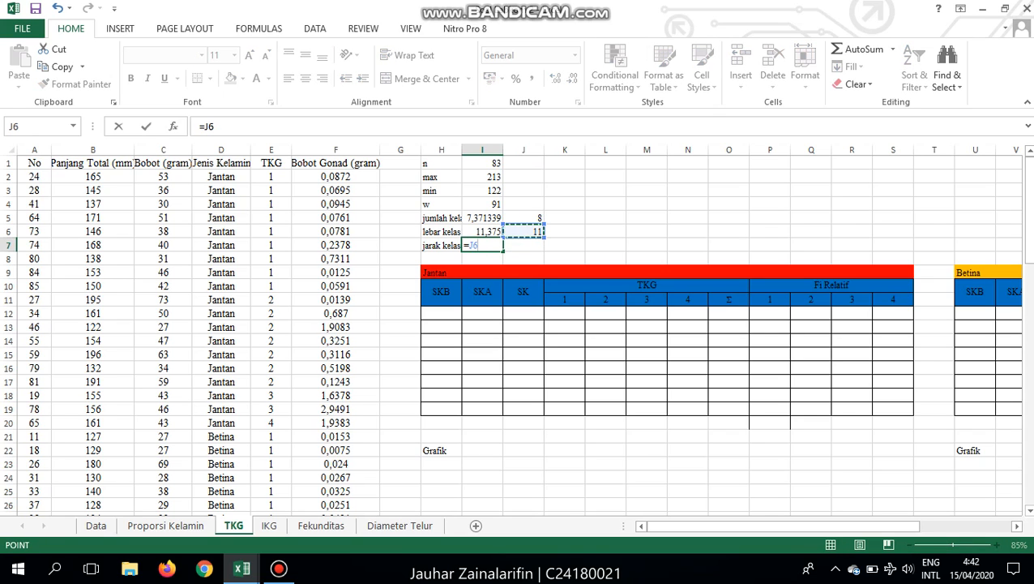
text(+1)
key(Return)
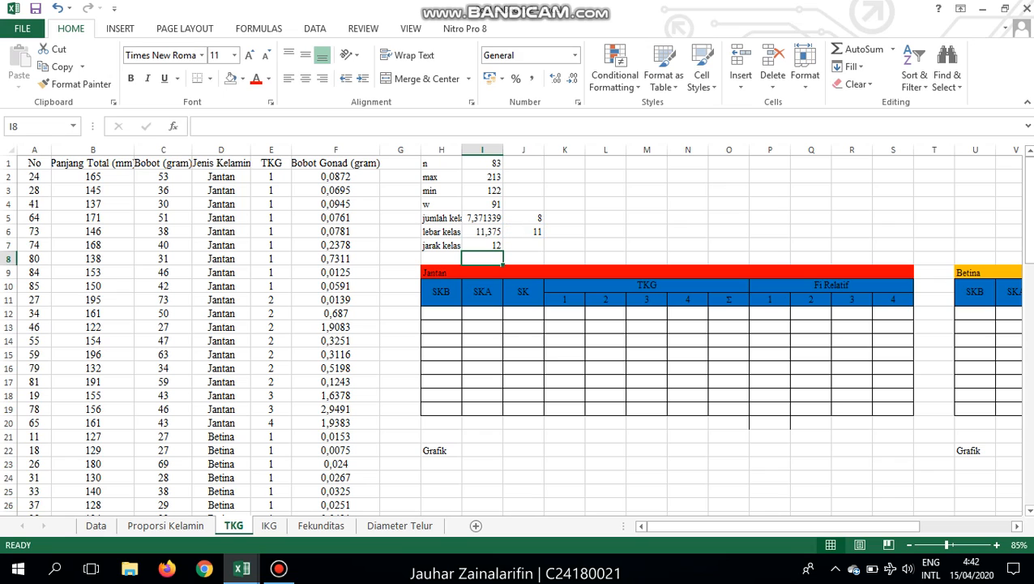
- Examine the SKB, SKA, SK, TKG and Fi Relatif columns of the Jantan and Betina tables
scroll(516, 333, down, 1)
scroll(515, 334, up, 1)
click(442, 313)
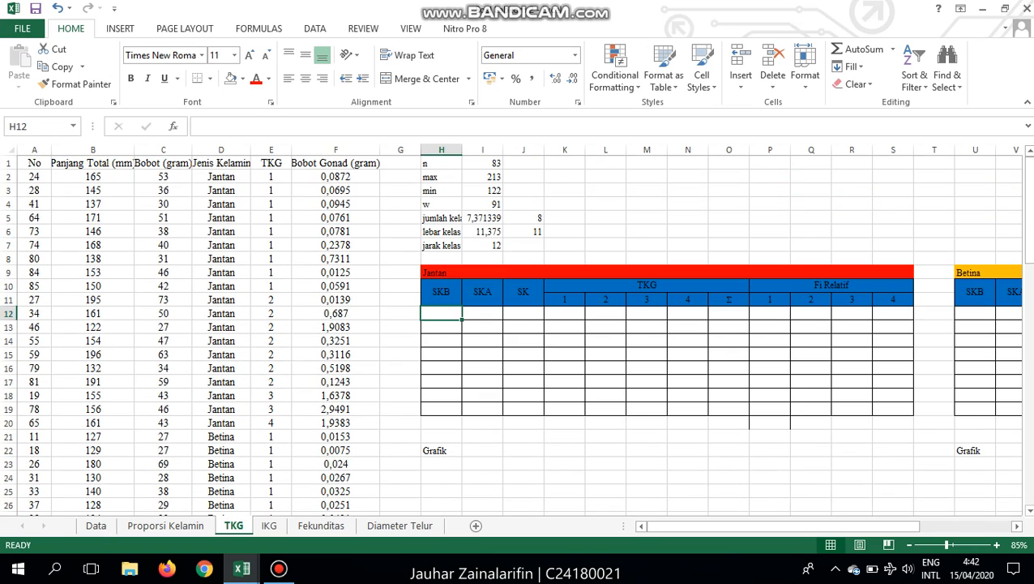
click(442, 292)
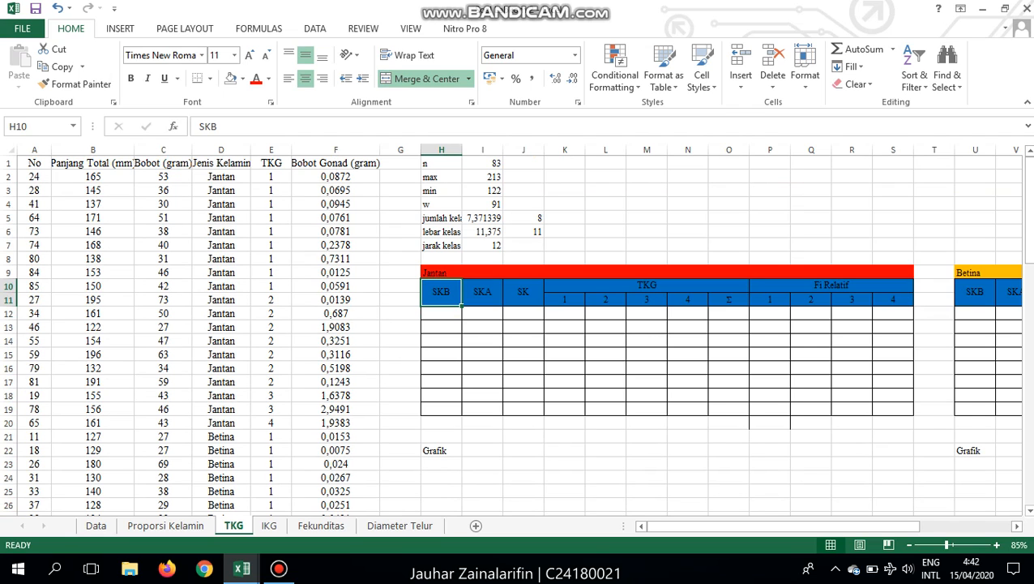
key(Right)
key(Right)
key(Right)
key(Right)
key(Right)
key(Right)
key(Right)
key(Right)
key(Right)
key(Right)
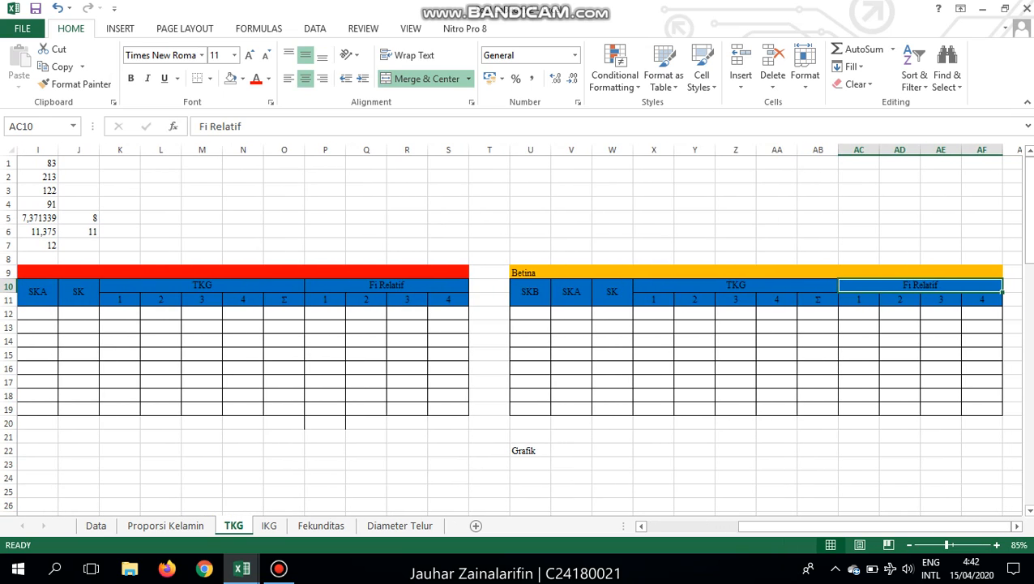
key(Left)
key(Left)
key(Left)
key(Left)
key(Left)
key(Left)
key(Left)
key(Left)
key(Left)
key(Left)
key(Left)
key(Left)
key(Left)
key(Left)
key(Left)
key(Left)
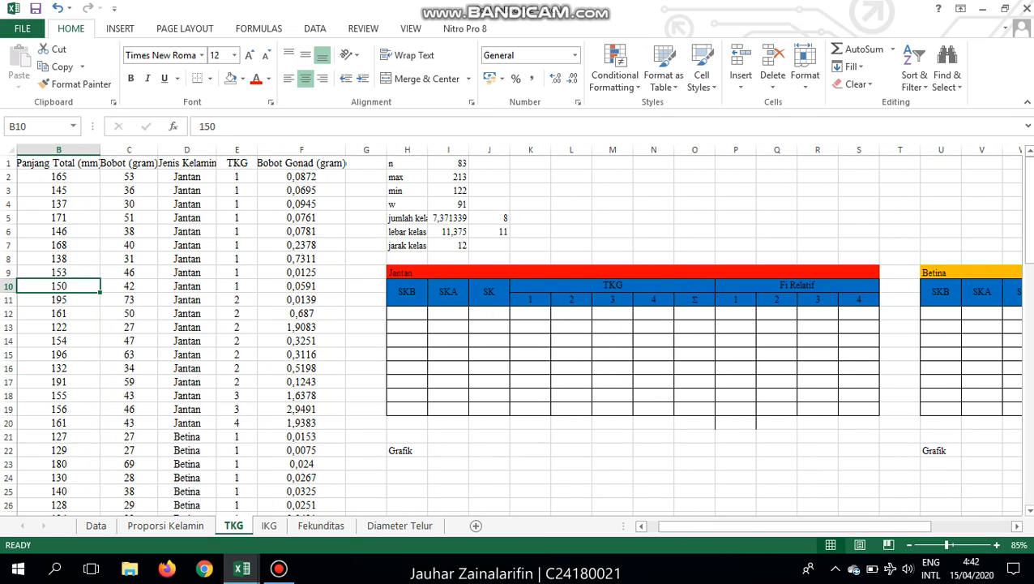
- Fill the first SKB cell of the Jantan table, H12, with a reference to the min in I3
click(407, 314)
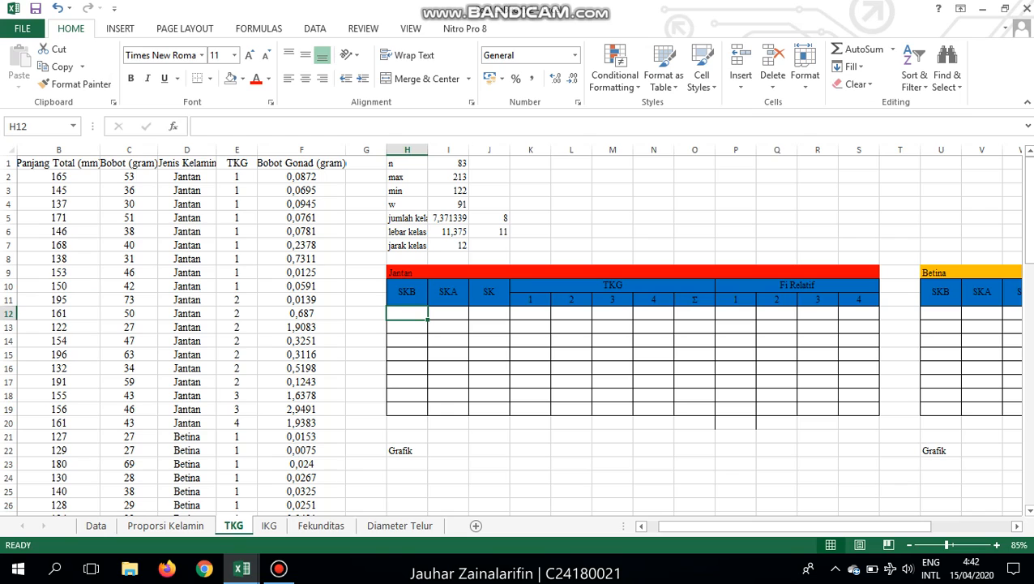
text(=)
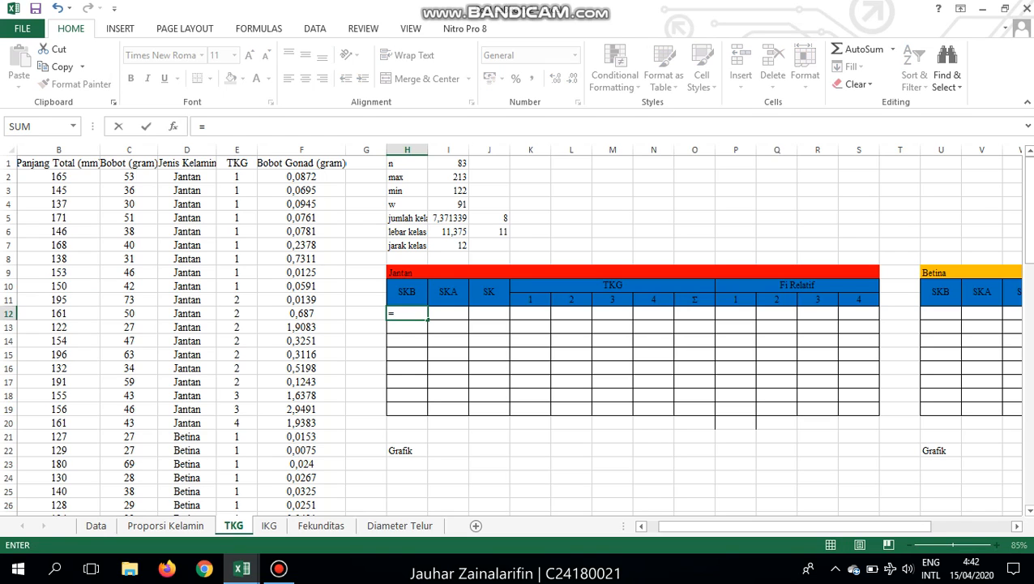
click(407, 217)
key(Up)
key(Up)
key(Up)
key(Up)
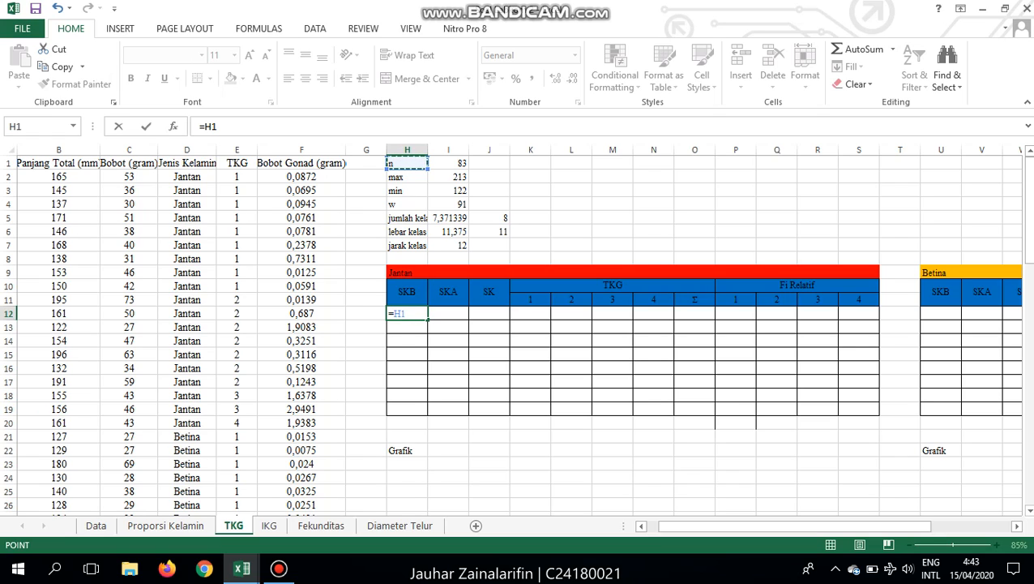
click(449, 190)
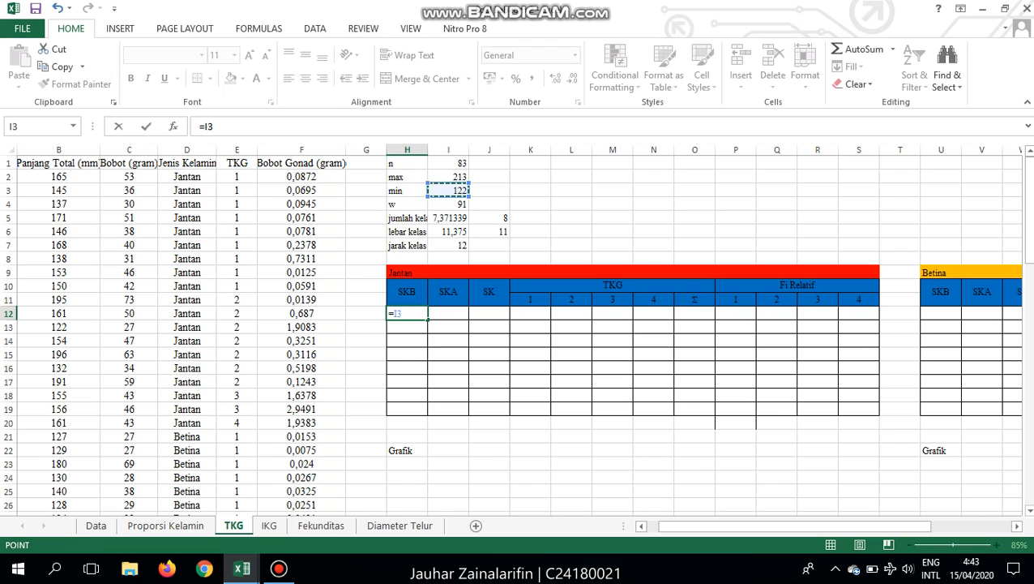
key(Return)
- Calculate the first SKA value of the Jantan table in I12 with the formula =H12+I7
key(Up)
key(Right)
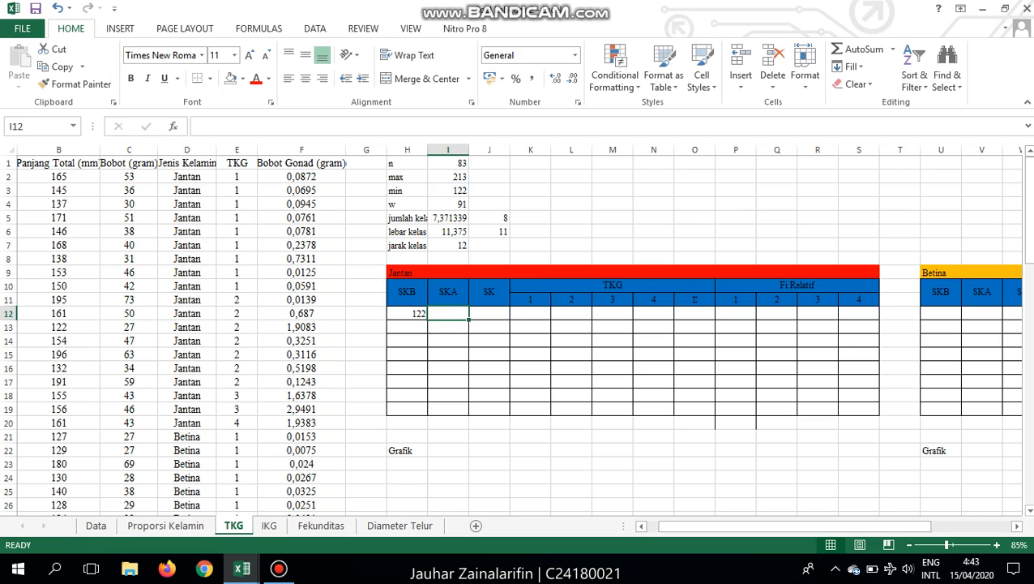
text(=)
key(Left)
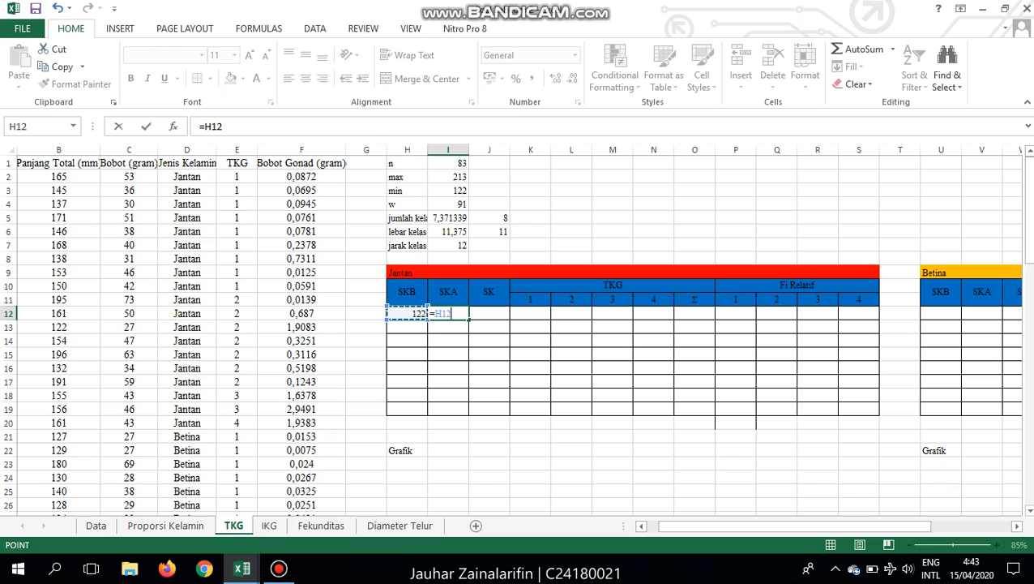
text(+)
key(Up)
key(Up)
key(Up)
key(Up)
key(Up)
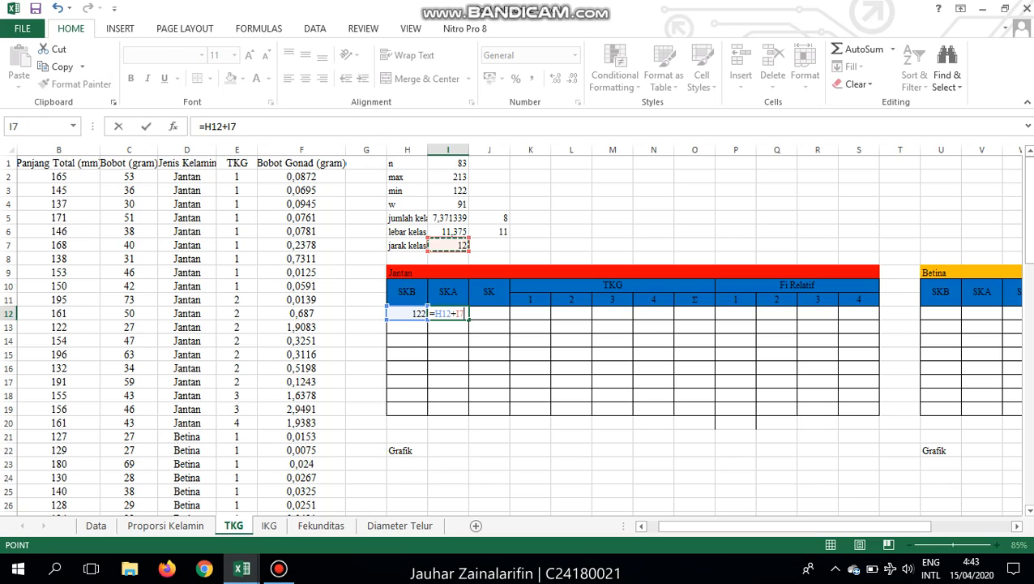
key(Return)
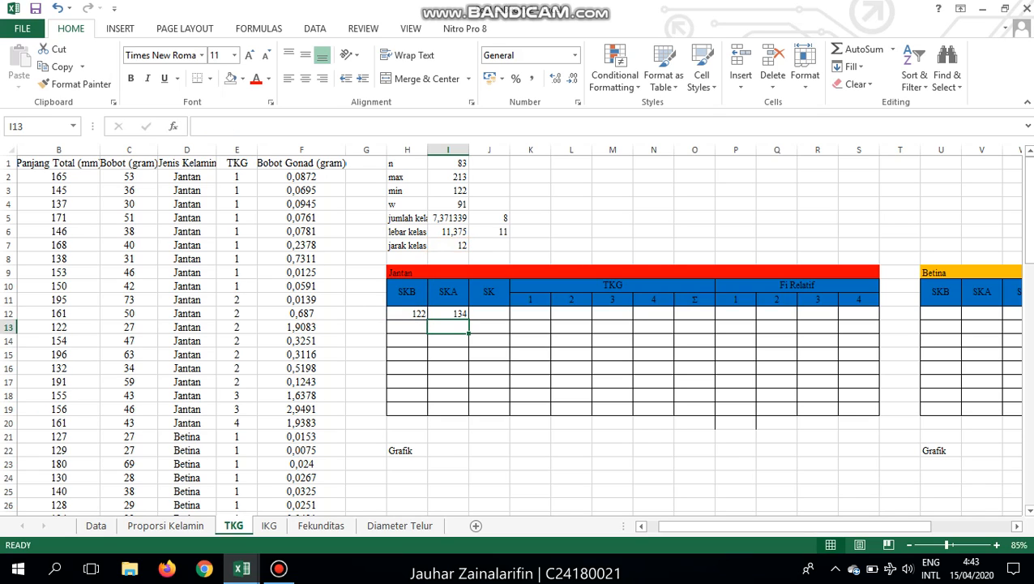
- Change the SKA formula in I12 to =H12+J6 so it adds the rounded lebar kelas
key(Up)
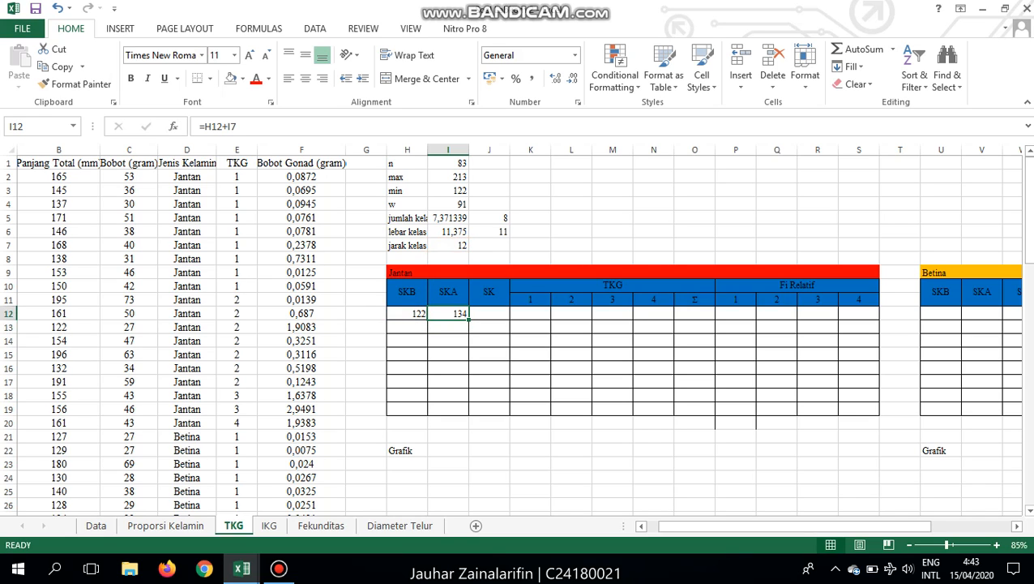
key(F2)
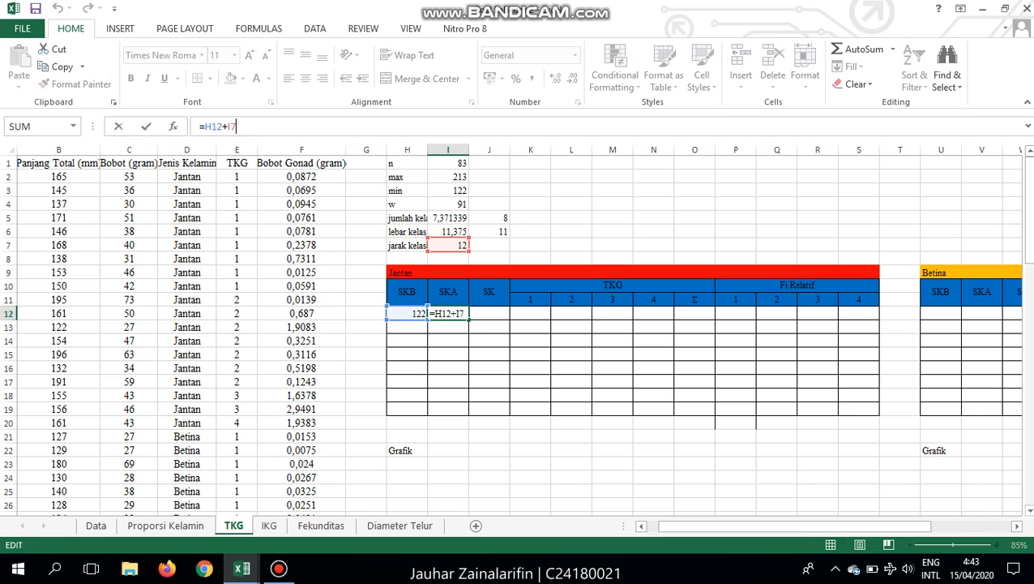
key(BackSpace)
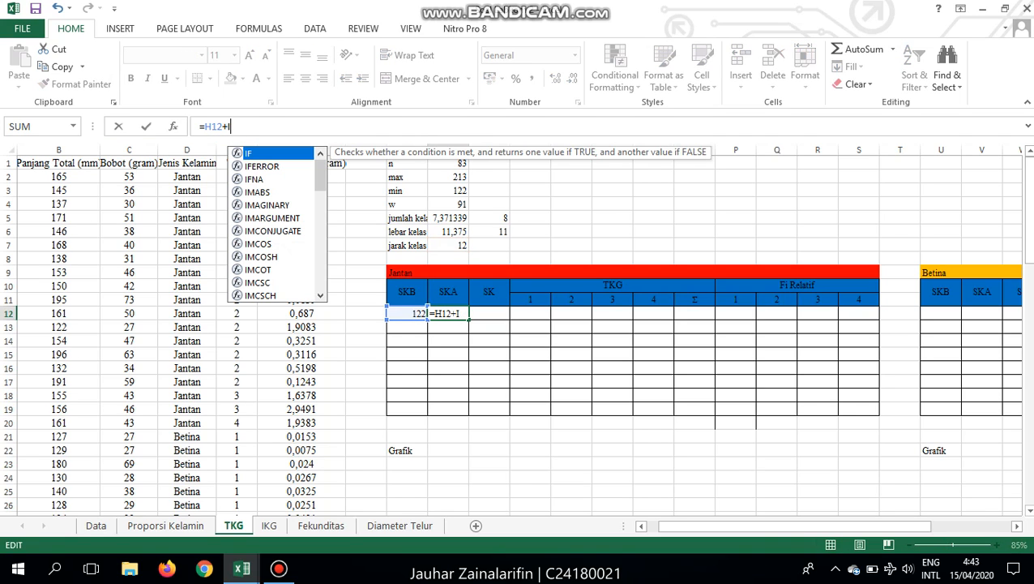
key(BackSpace)
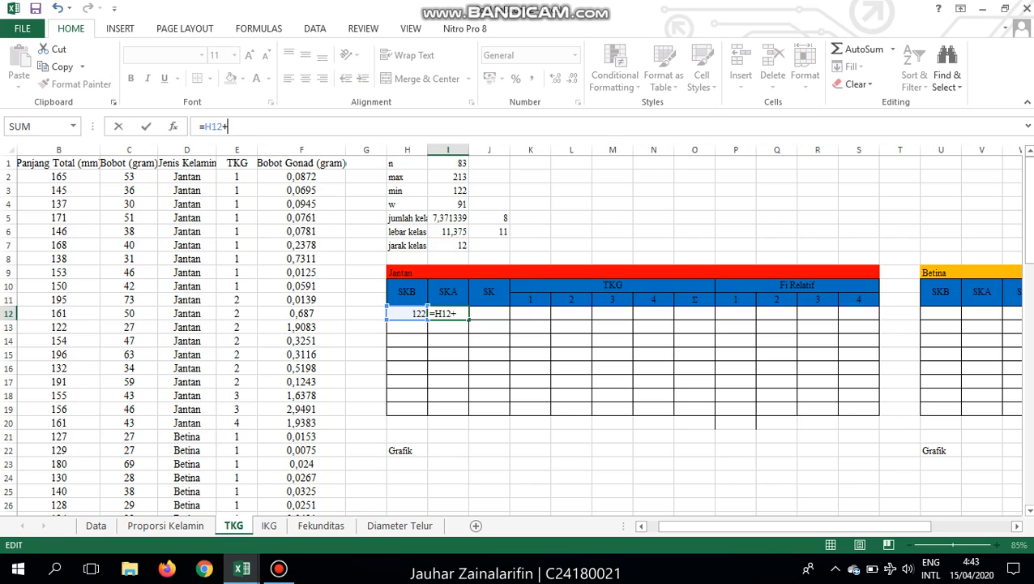
click(489, 232)
key(Return)
key(Return)
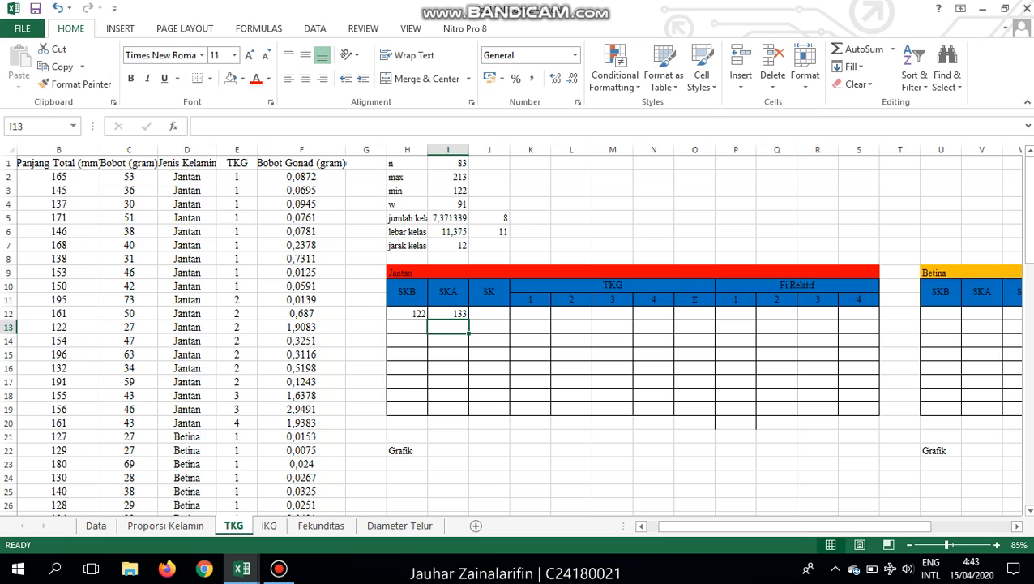
key(Up)
key(Right)
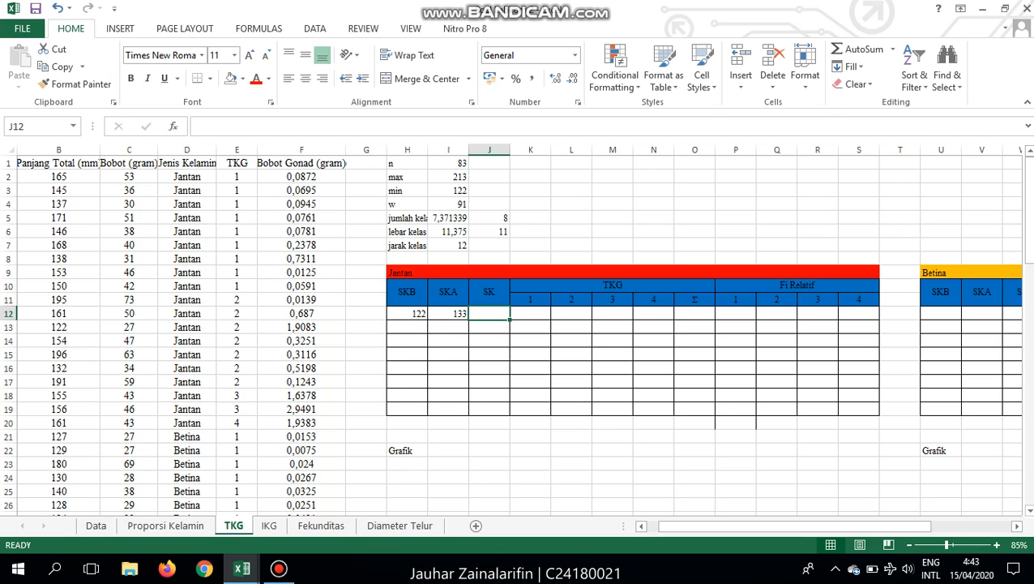
key(Left)
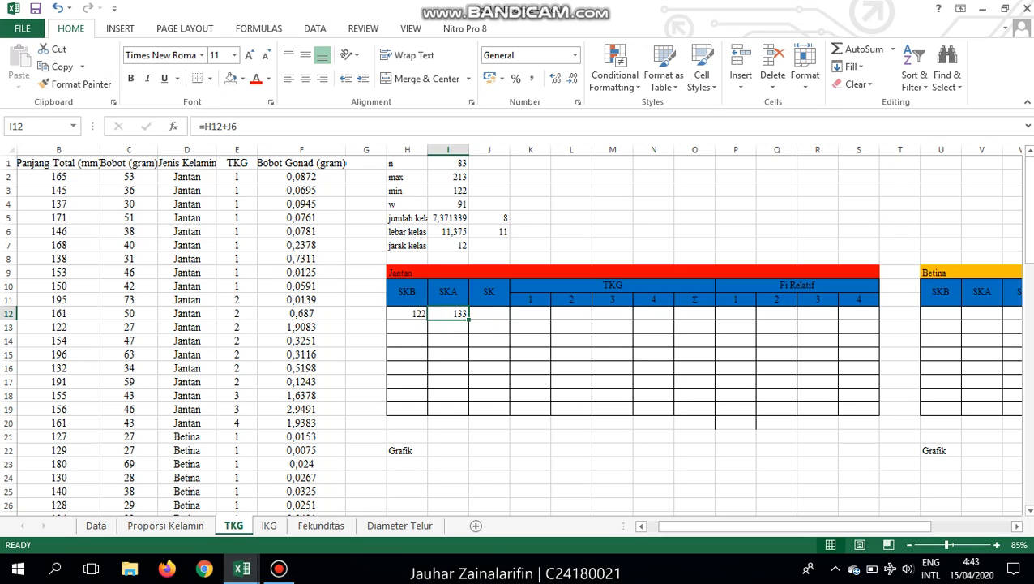
- Build the first SK class label of the Jantan table in J12 with the formula =H12&-I12
key(Left)
key(Right)
key(Right)
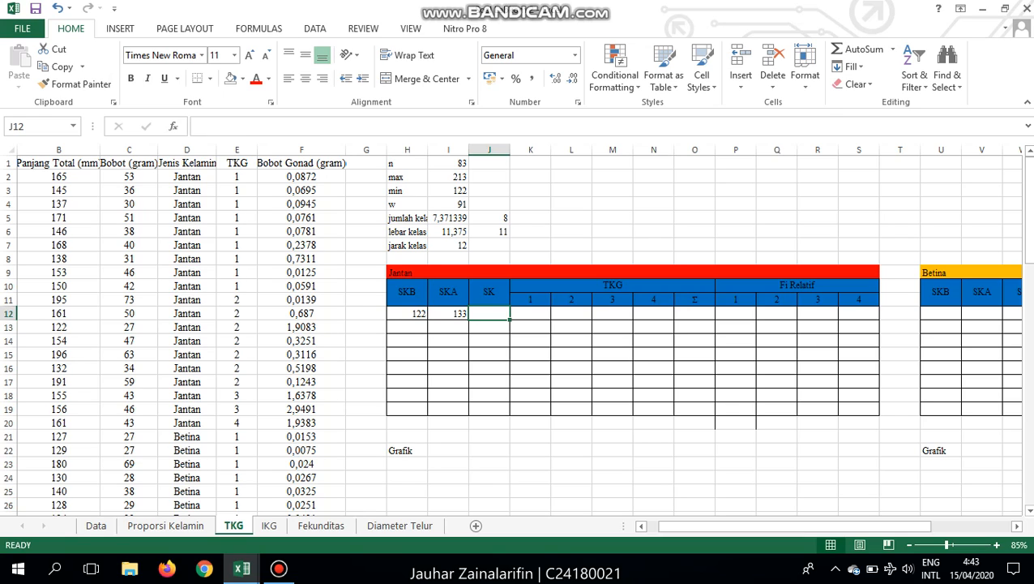
text(=)
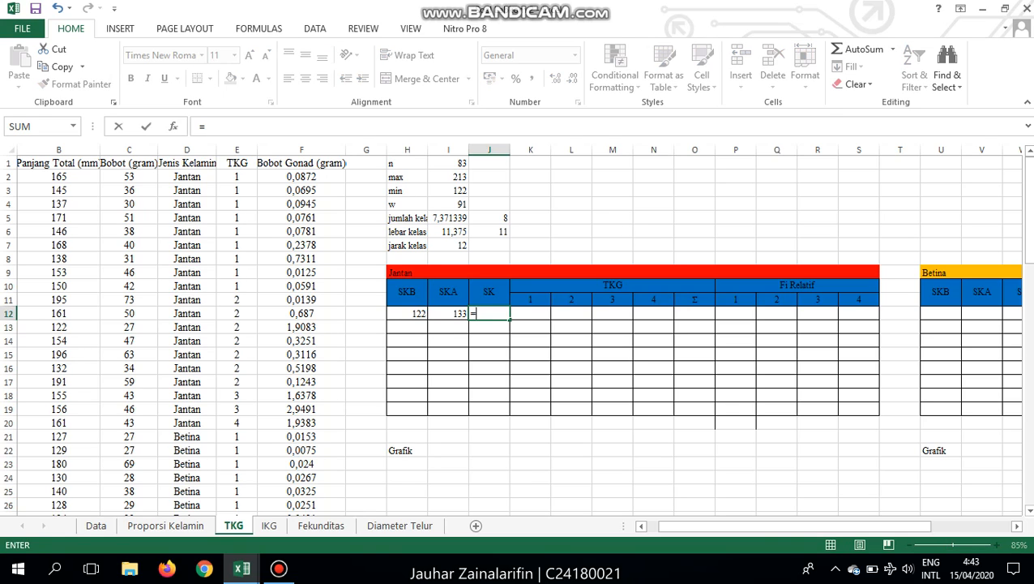
key(Left)
key(Left)
text(&)
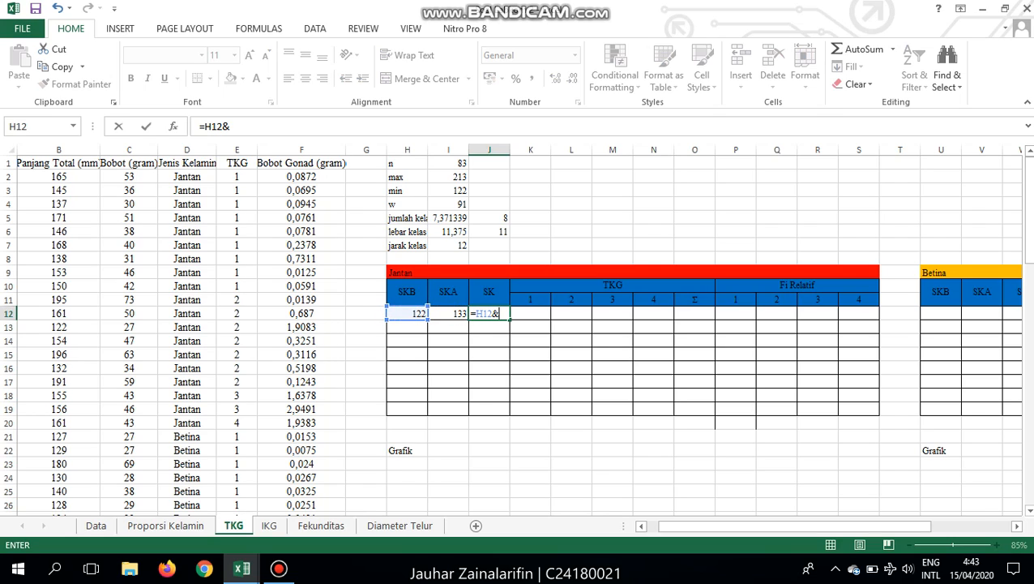
text(-&)
key(Left)
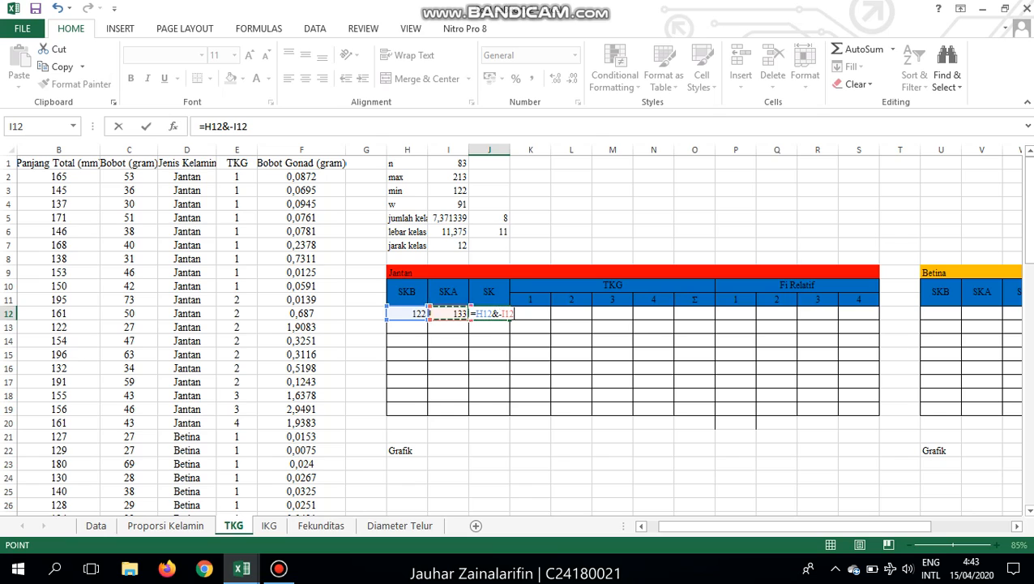
key(Return)
- Calculate the second SKB value in H13 with the formula =H12+$I$7, keeping the jarak kelas reference absolute
key(Left)
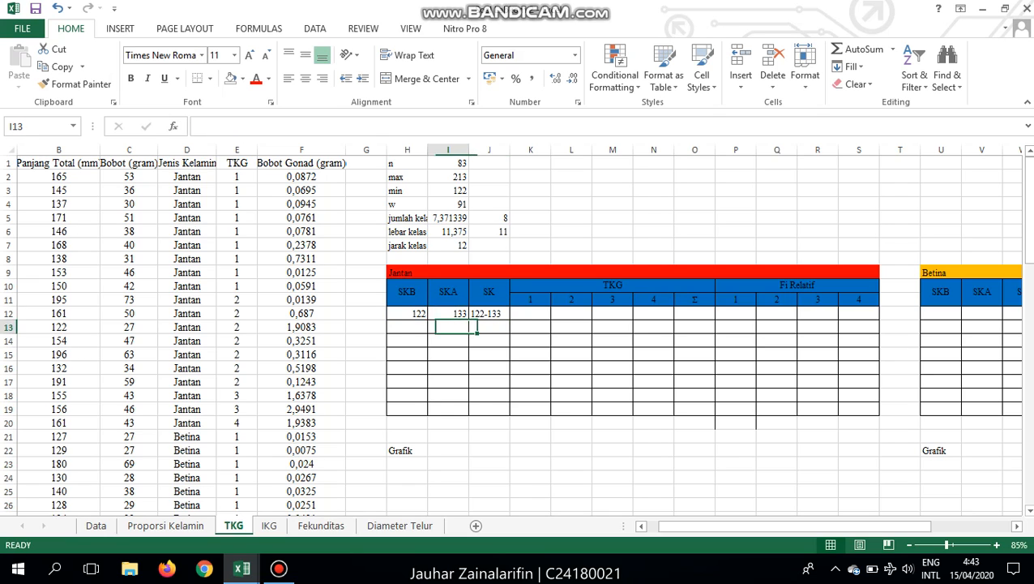
key(Left)
key(F2)
text(=)
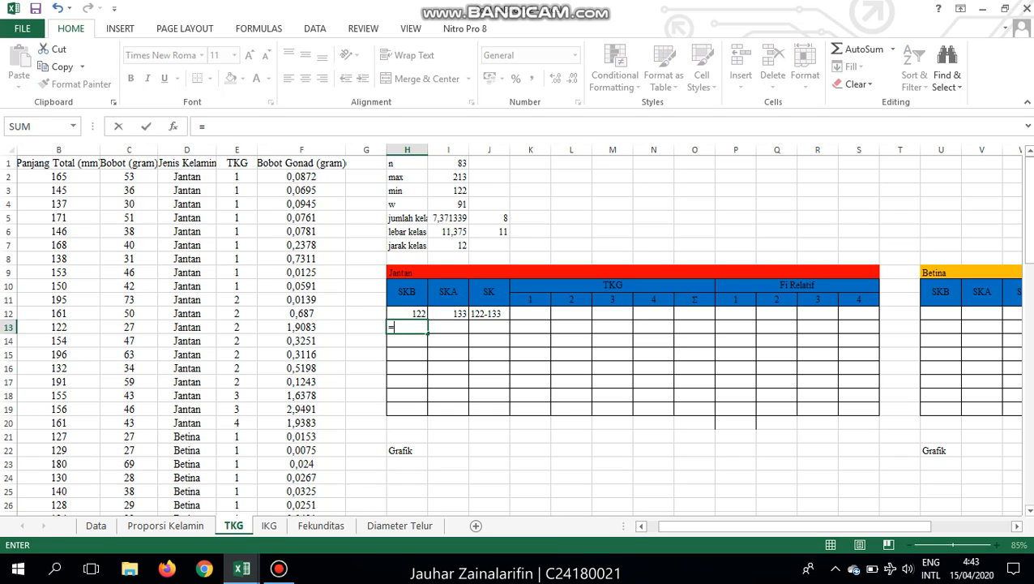
key(Up)
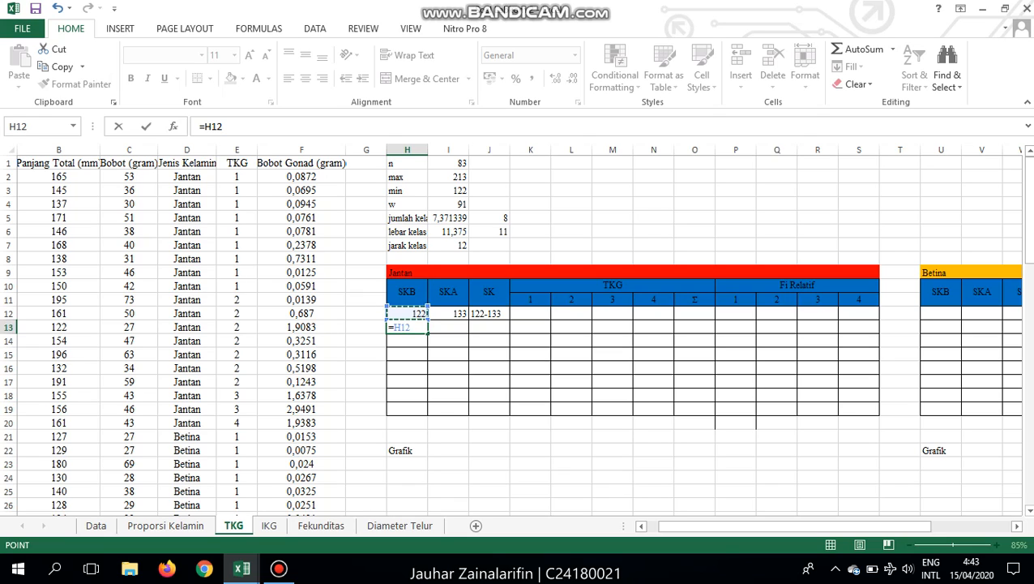
text(+)
click(448, 244)
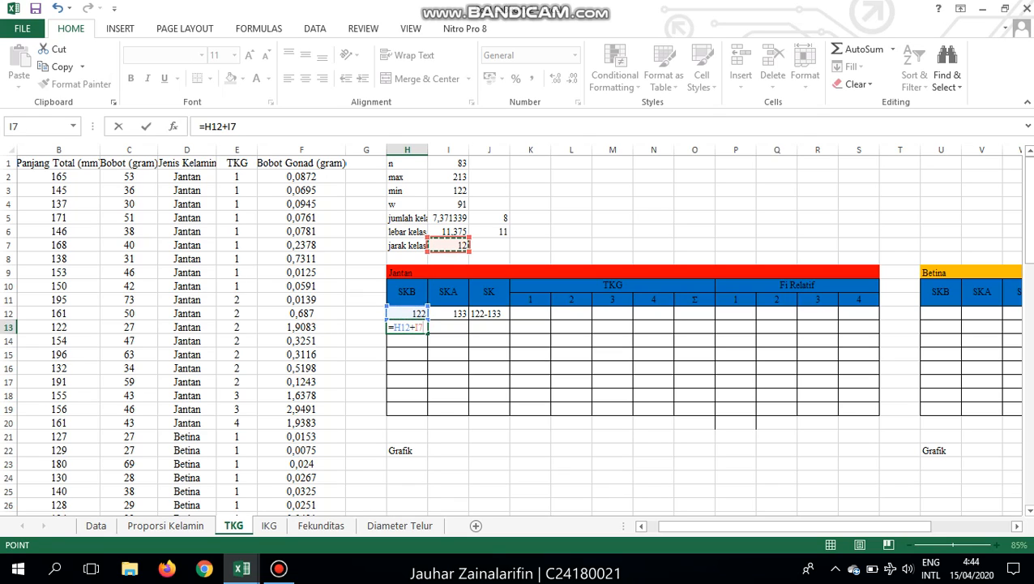
key(F4)
key(Tab)
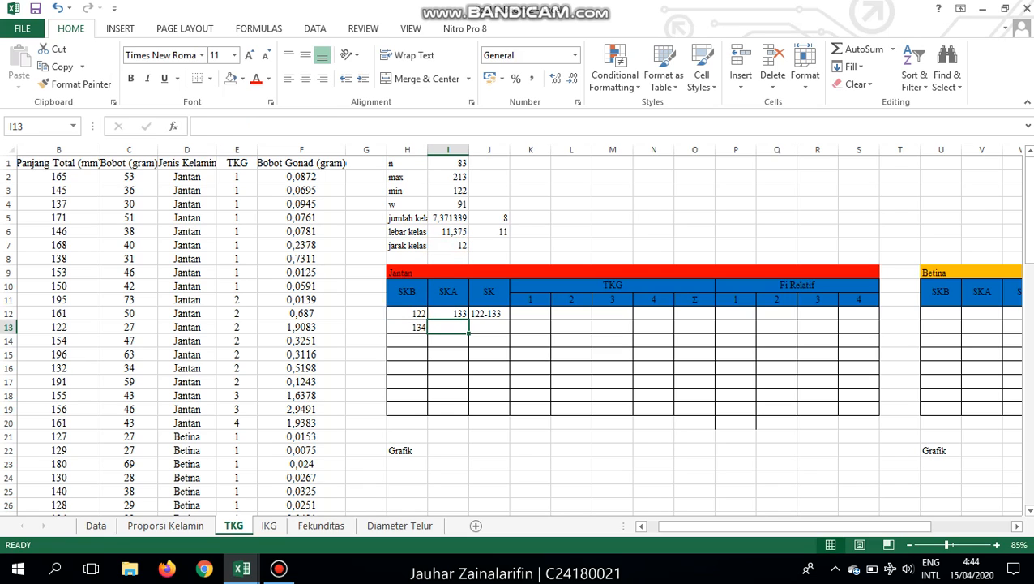
- Calculate the second SKA value of the Jantan table in I13 with the formula =I12+I7
text(=)
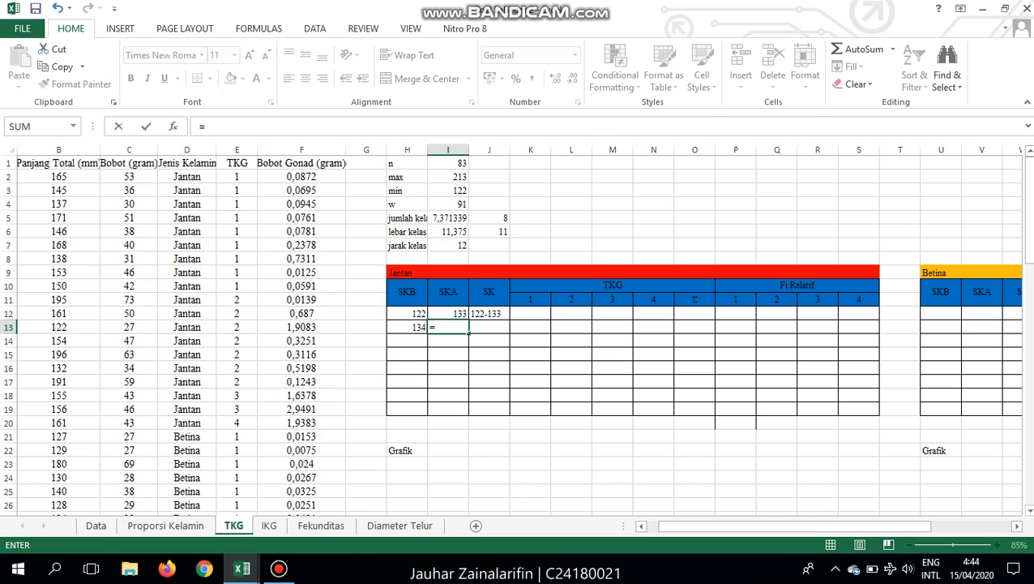
key(Up)
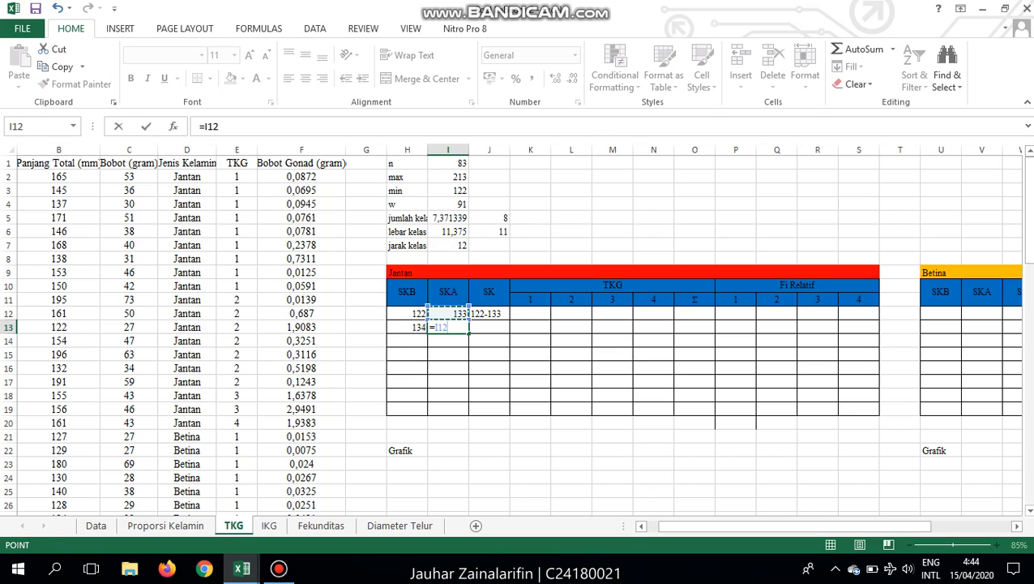
text(+)
click(448, 245)
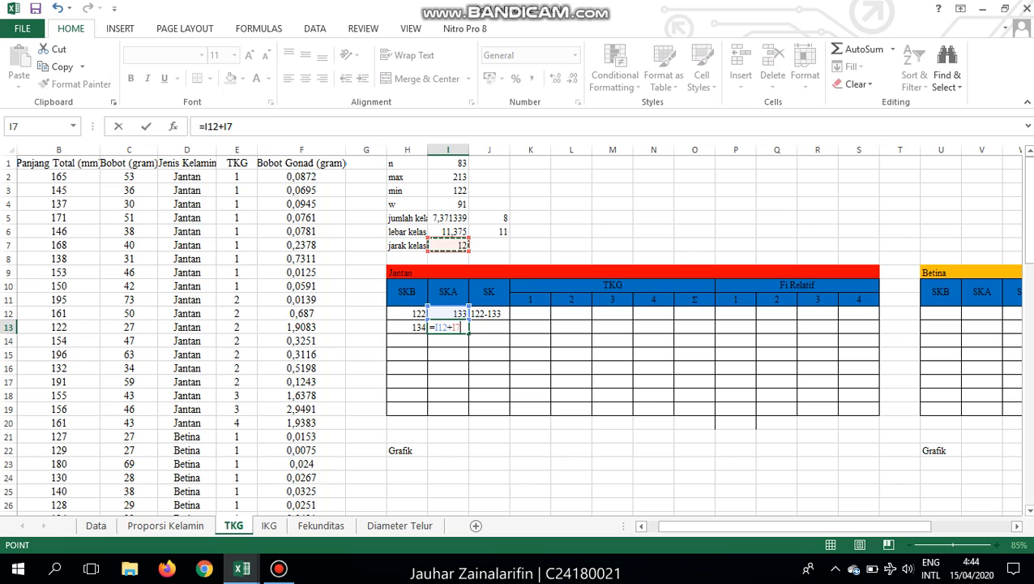
key(Return)
- Copy the SK formula from J12 into J13, and fill the H13:J13 formulas down to row 19
click(488, 314)
drag(509, 319, 509, 333)
click(406, 327)
drag(407, 327, 489, 326)
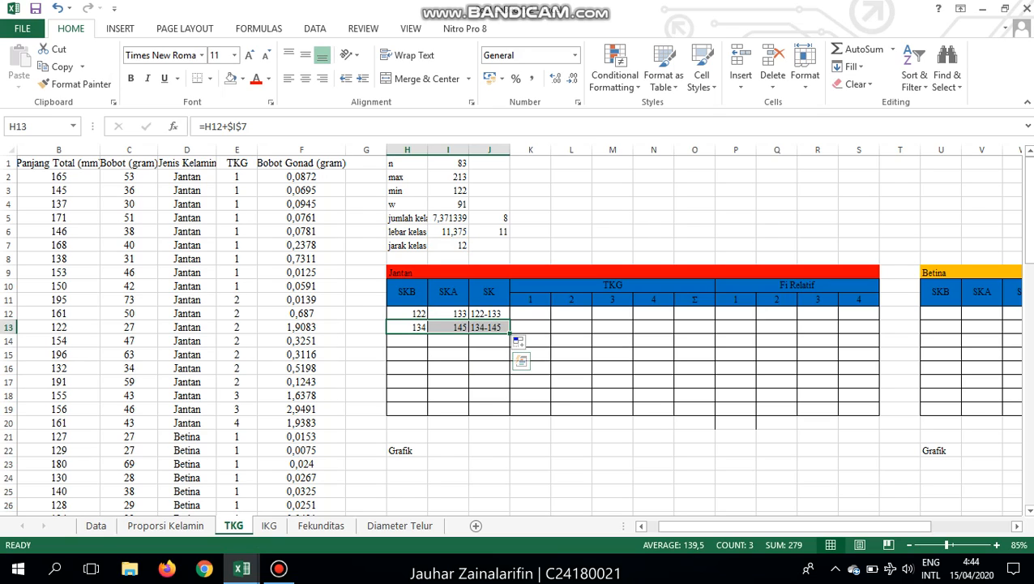
drag(511, 333, 510, 415)
- Widen column I to fit its contents and examine the SKB, SKA and SK formulas of the Jantan table
click(448, 368)
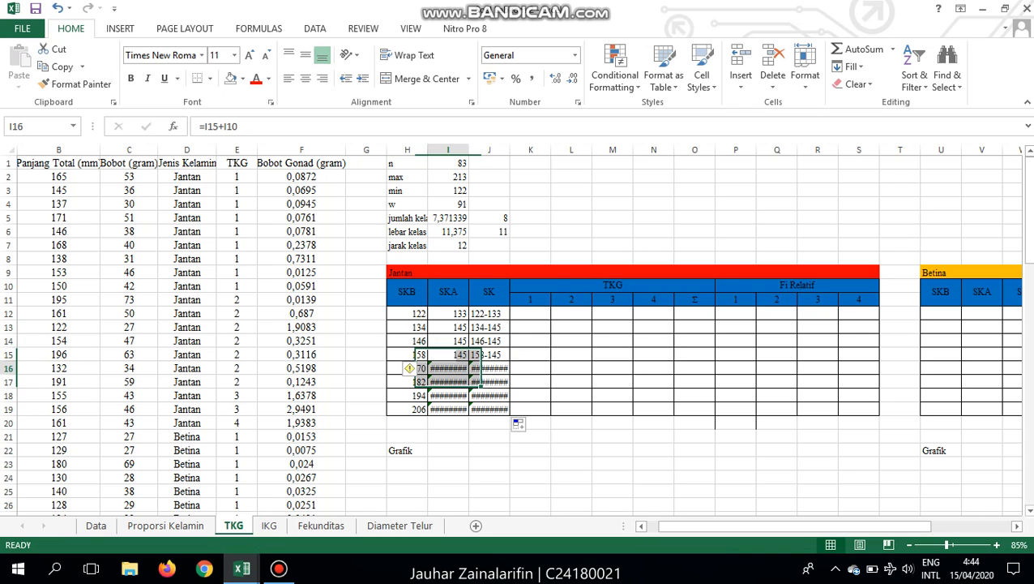
scroll(448, 368, up, 2)
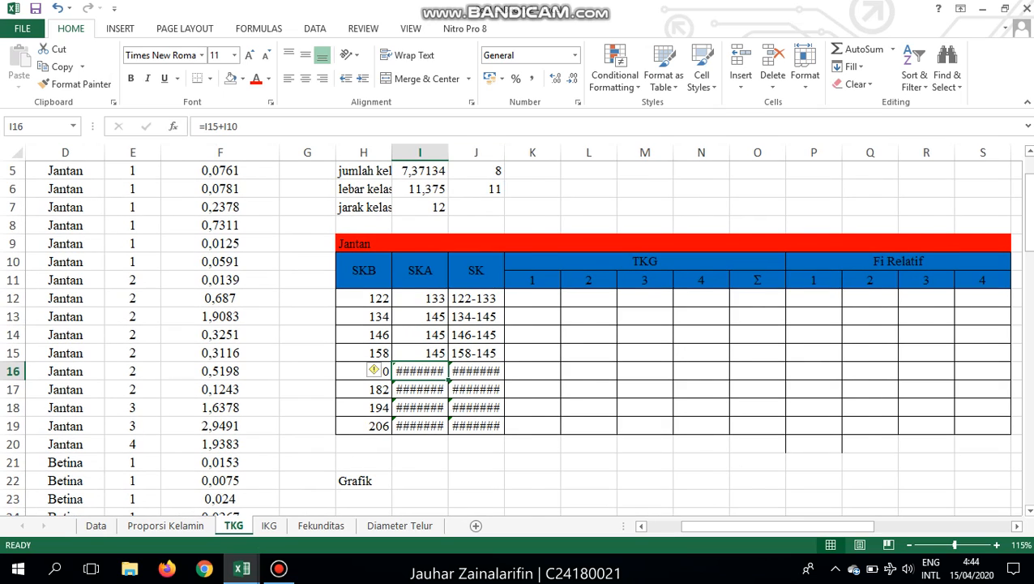
double_click(449, 153)
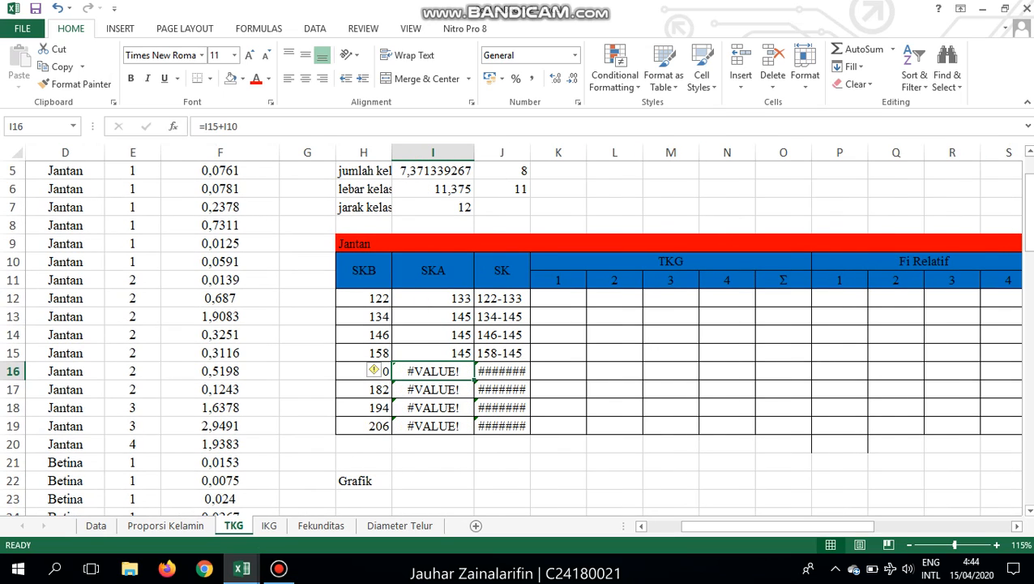
key(Up)
key(Right)
key(Up)
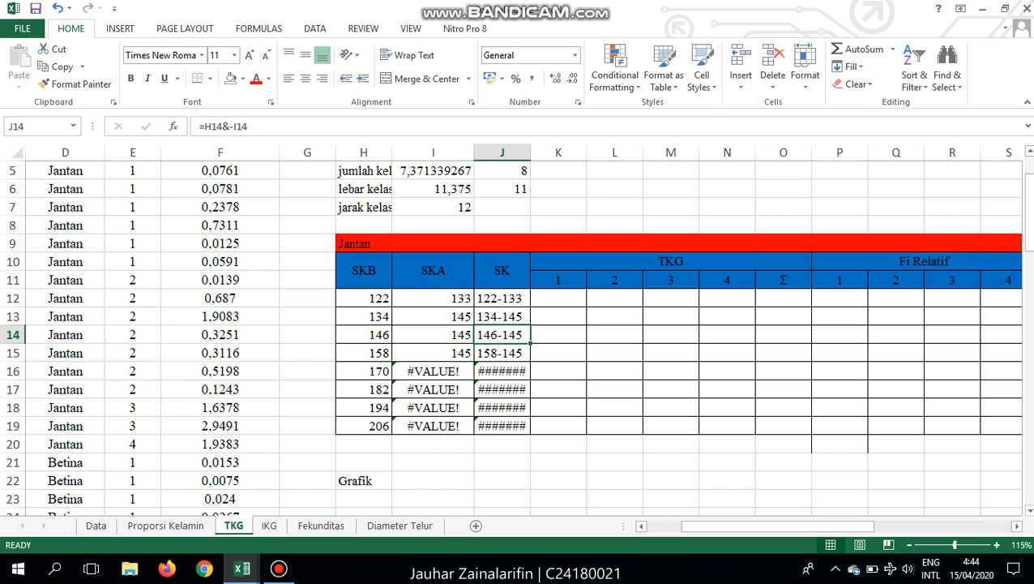
key(Left)
key(Up)
key(Up)
key(Right)
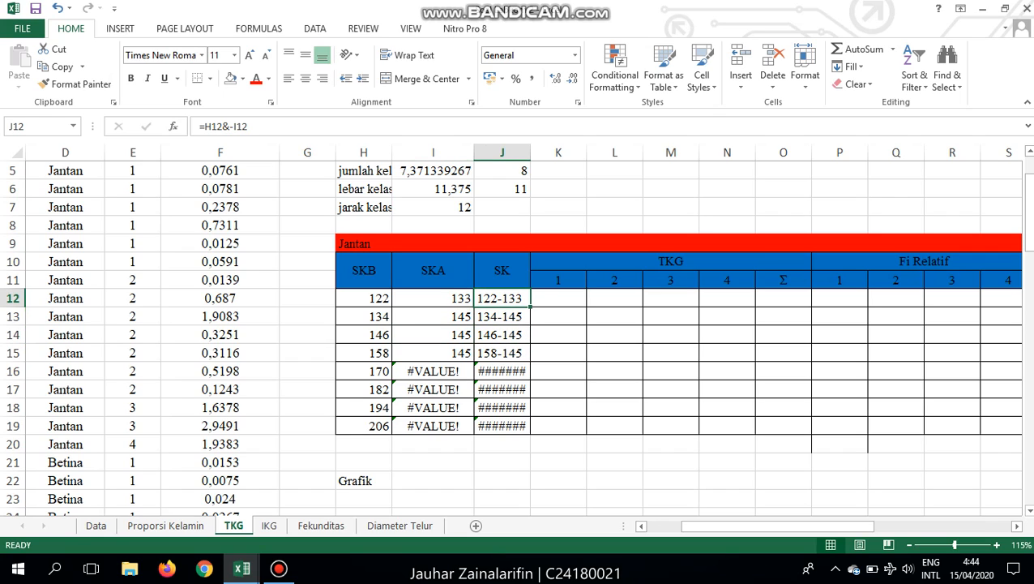
key(Left)
key(Down)
key(Left)
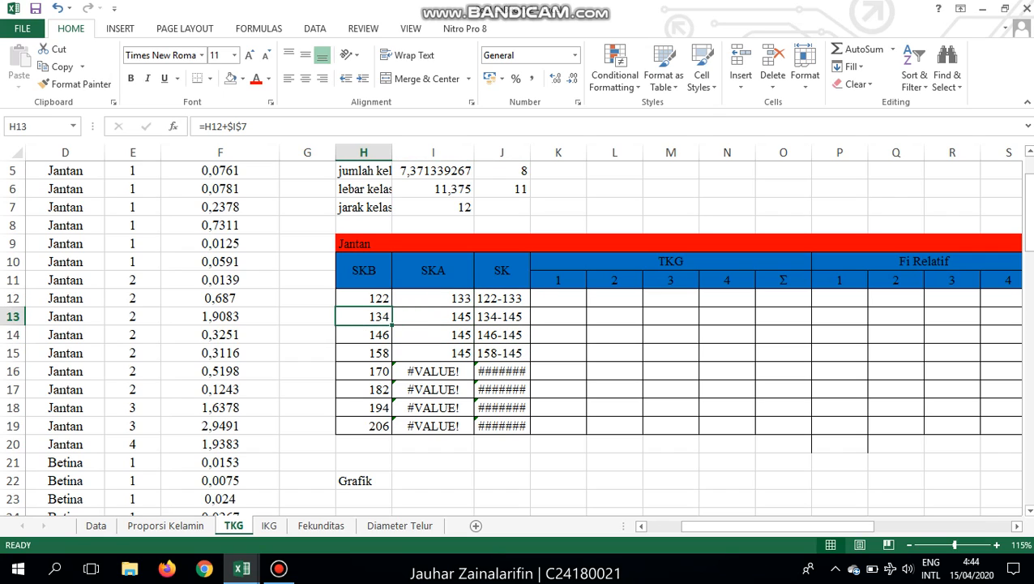
key(Right)
- Undo the widening of column I
key(ctrl+z)
text(Z)
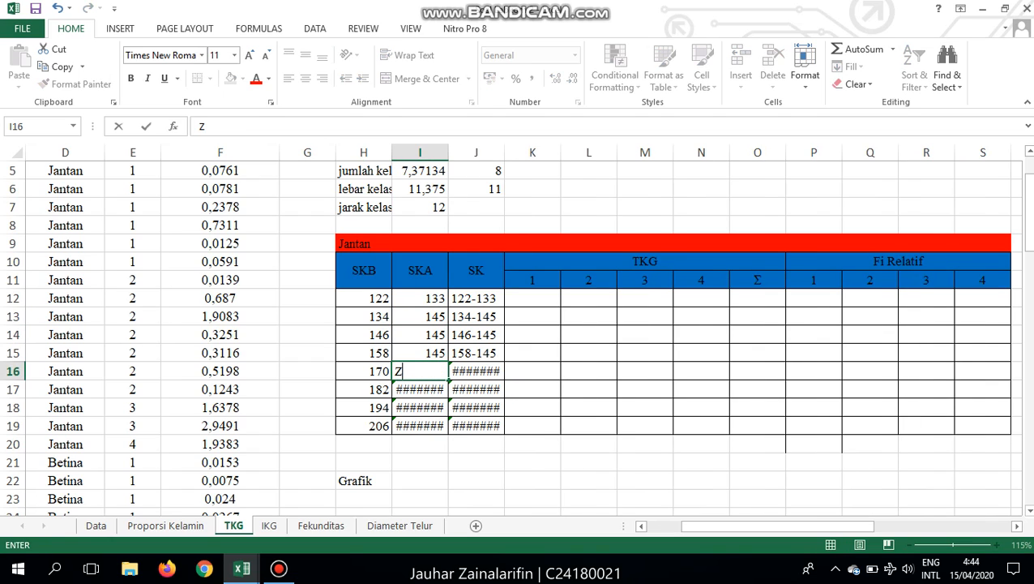
key(Escape)
- Change the SKA formula in I13 to =I12+$I$7 and refill the H13:J13 formulas down to row 19
click(420, 317)
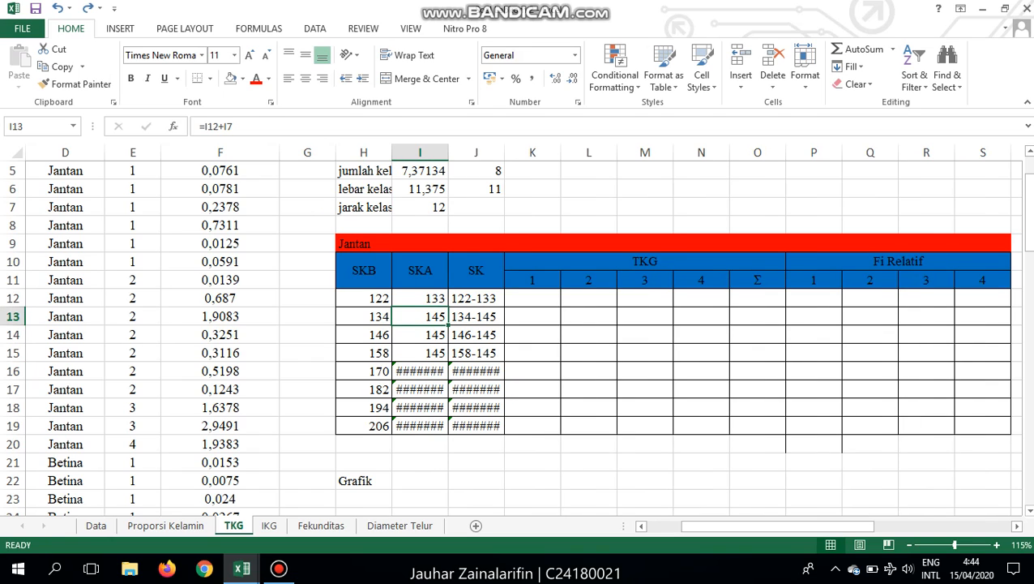
key(F2)
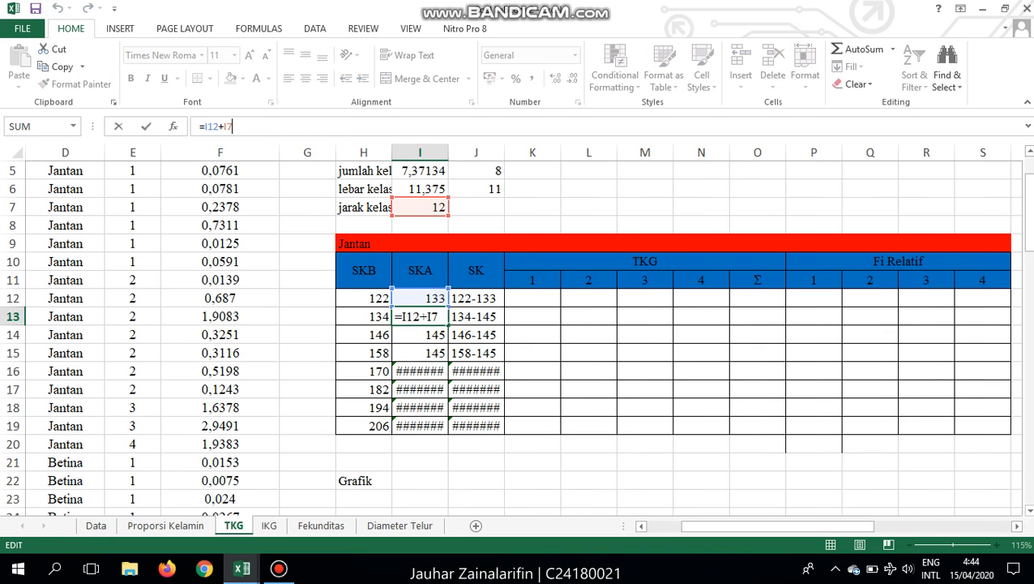
key(F4)
key(Return)
drag(363, 316, 503, 432)
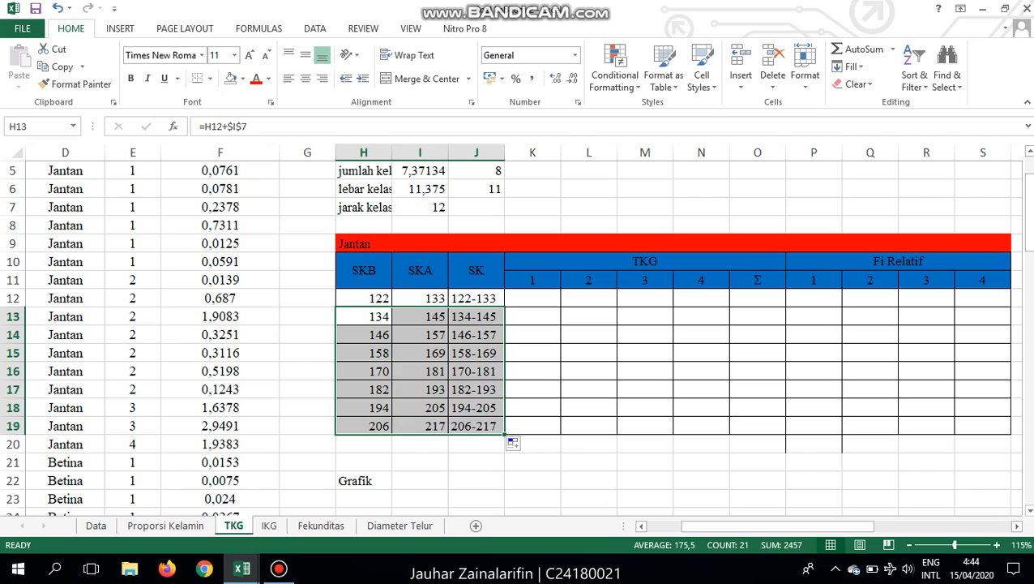
click(589, 298)
click(533, 298)
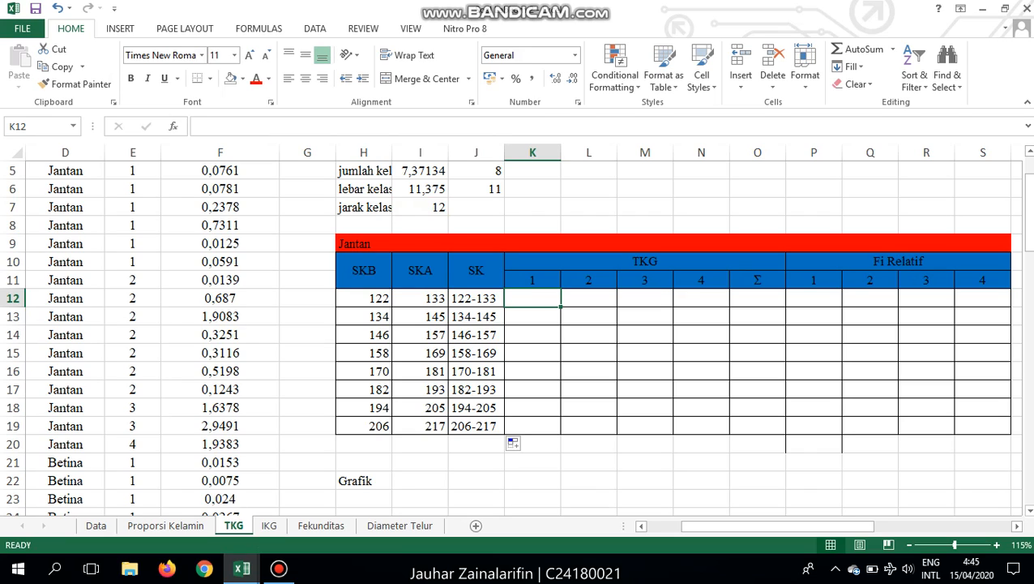
key(ctrl+shift+Down)
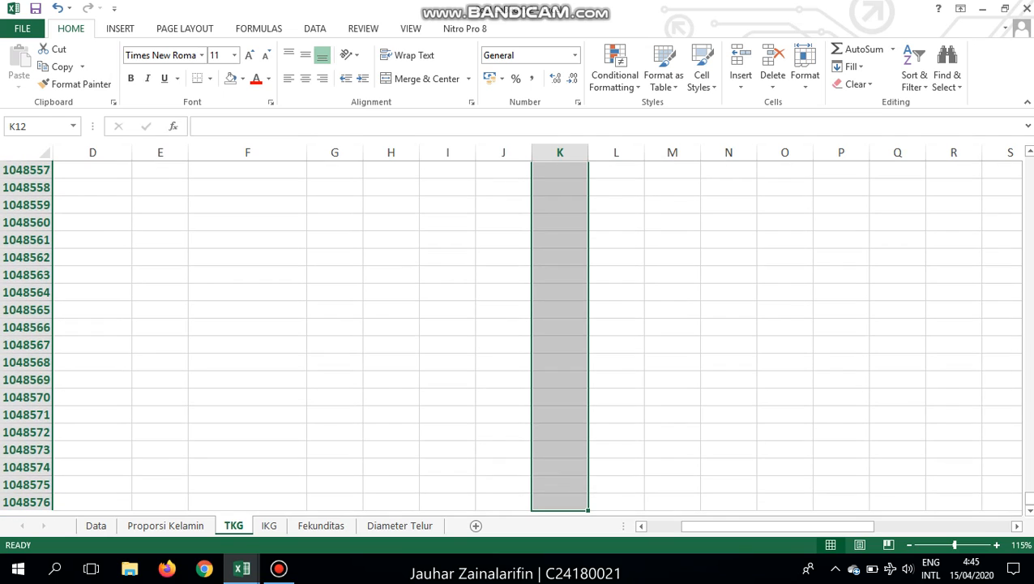
scroll(512, 332, up, 11)
scroll(512, 333, up, 5)
scroll(512, 332, down, 4)
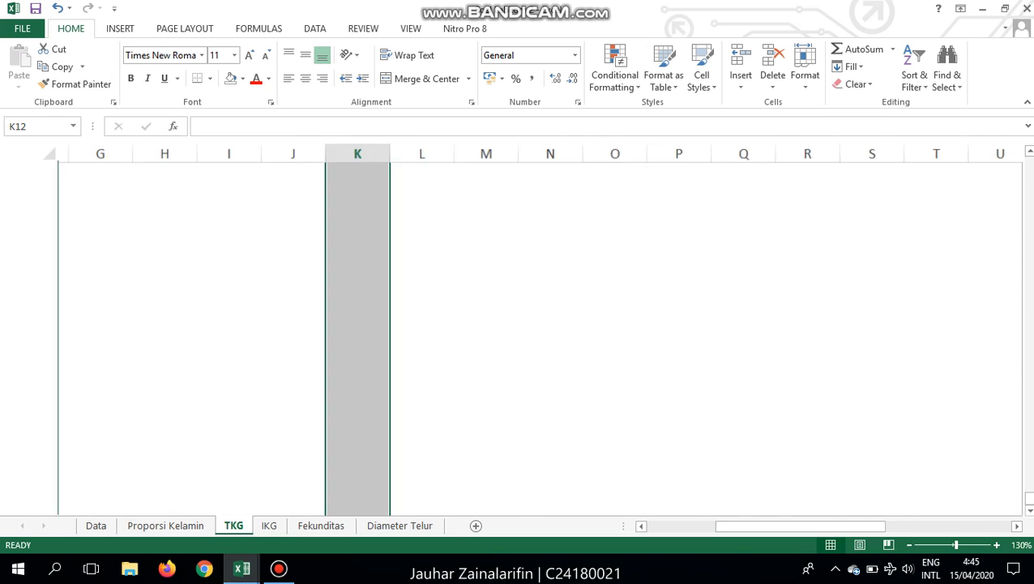
scroll(512, 333, down, 3)
key(ctrl+Home)
- Select K12:K19 under TKG 1 in the Jantan table and begin a FREQUENCY formula there
click(565, 313)
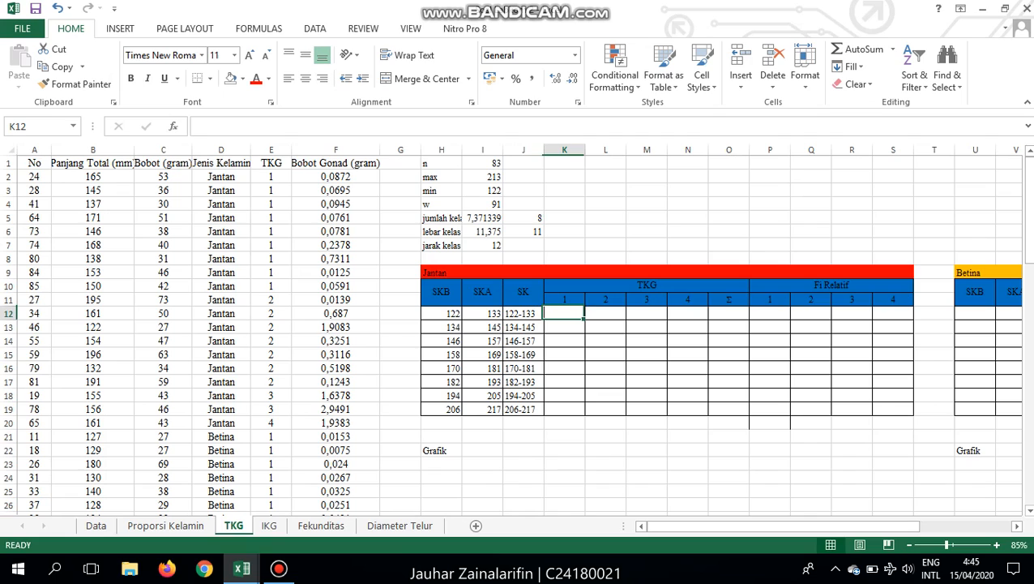
drag(564, 312, 564, 408)
text(=F)
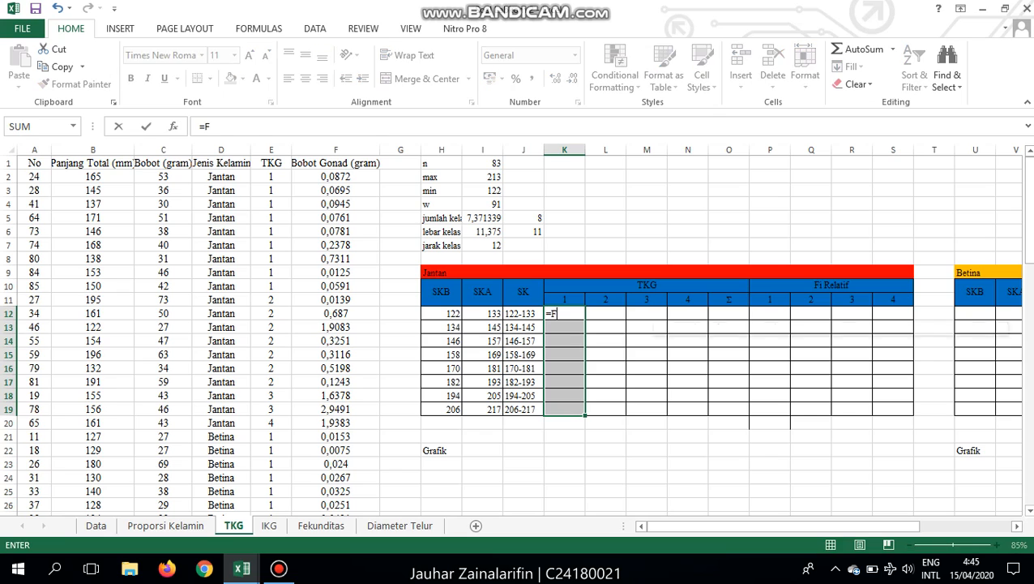
text(REQUEN)
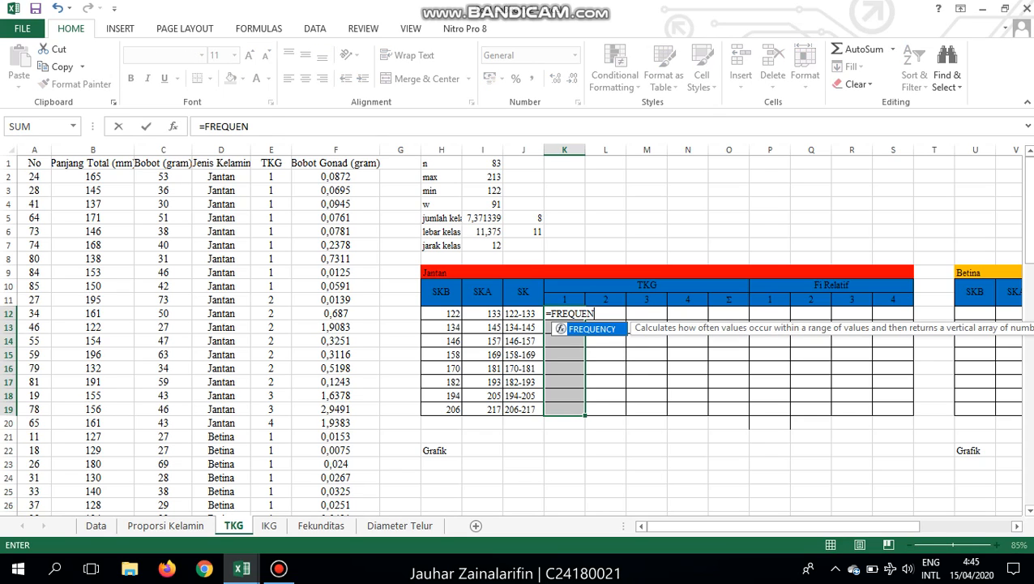
text(CY()
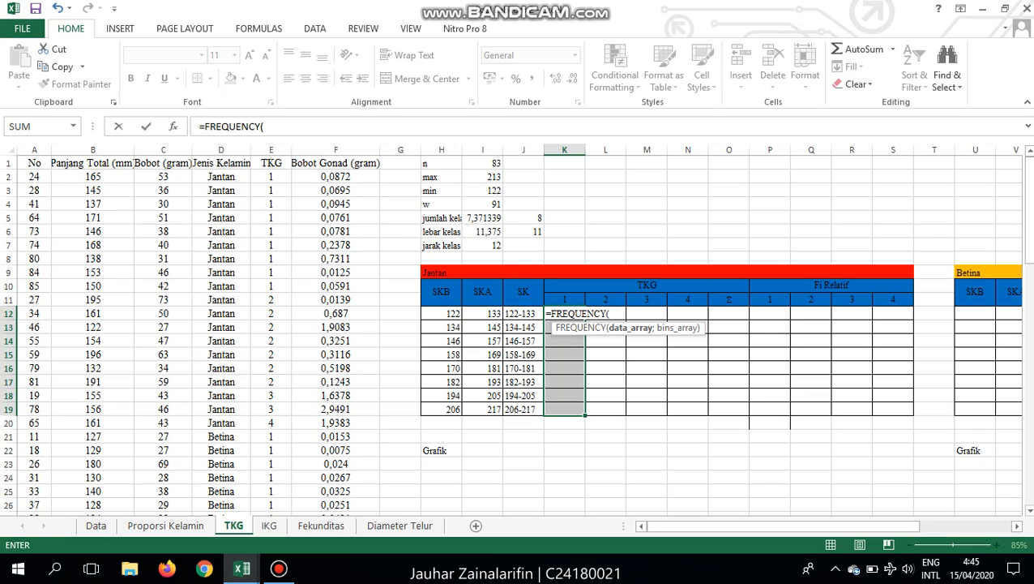
- Try the TKG values in E2:E10 as the data array of the FREQUENCY formula
click(271, 177)
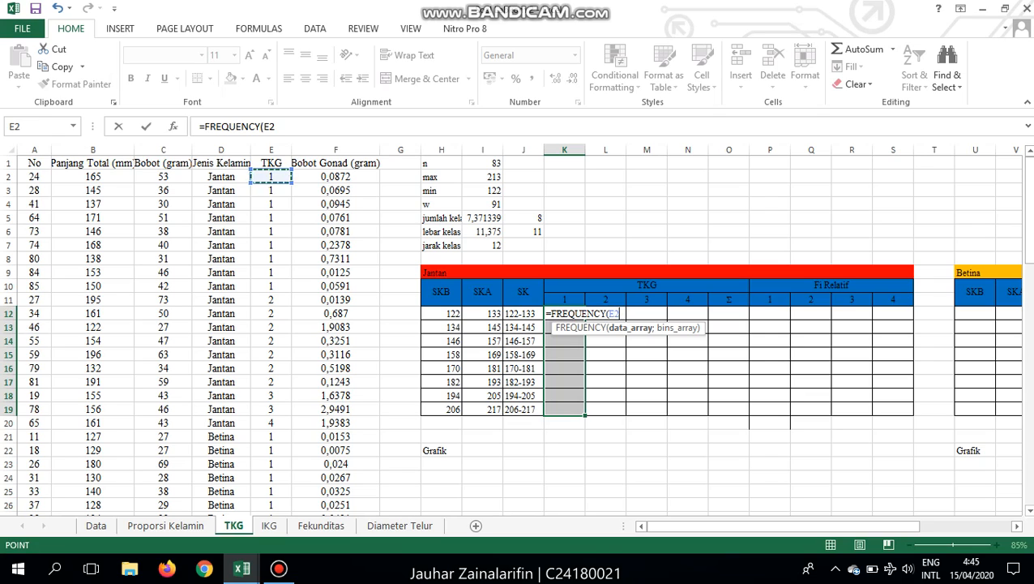
key(Down)
key(Down)
key(Down)
key(Up)
key(Up)
key(Up)
key(shift+Down)
key(shift+Down)
key(shift+Down)
key(shift+Down)
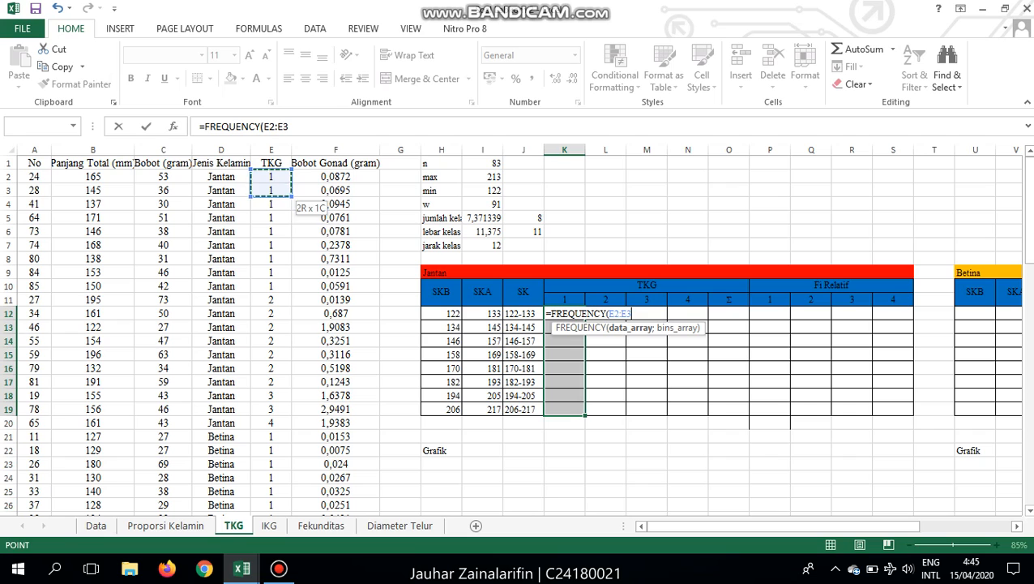
key(shift+Down)
key(shift+Down)
key(shift+Down)
key(shift+Down)
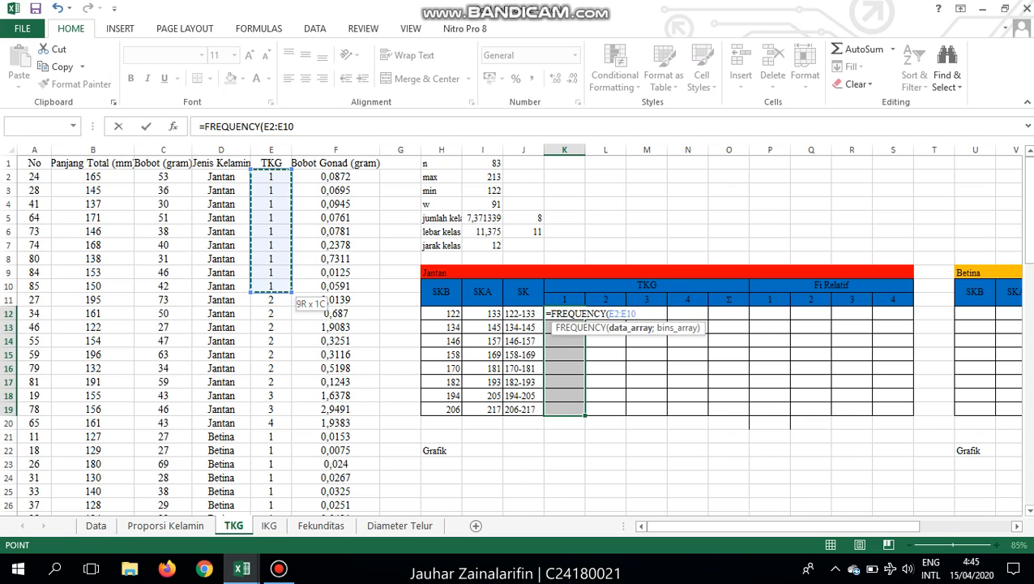
- Change the FREQUENCY data array to the Panjang Total values in B2:B10
key(Left)
key(Left)
key(Left)
key(Left)
key(Right)
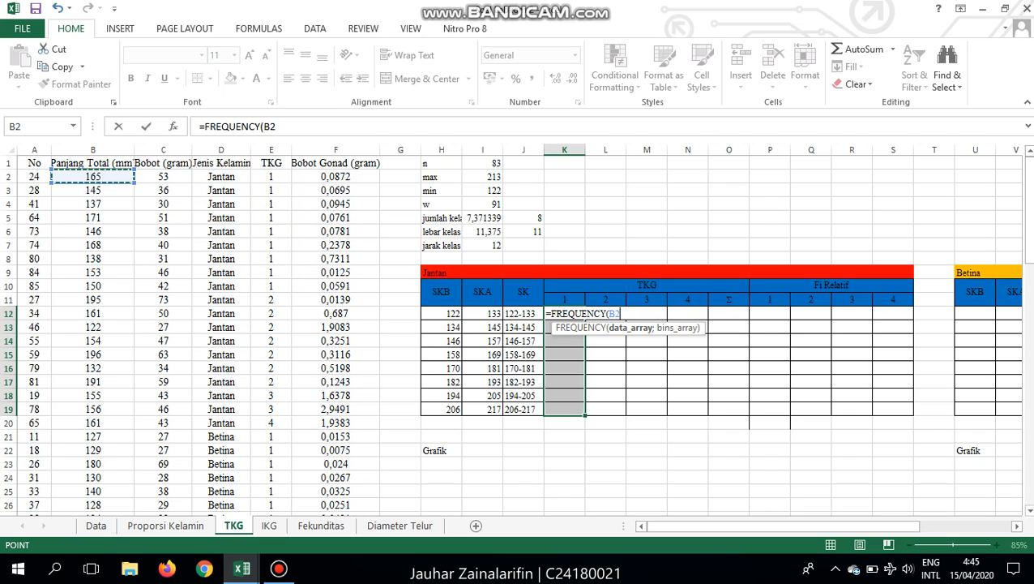
key(shift+Right)
key(shift+Right)
key(shift+Right)
key(shift+Down)
key(shift+Down)
key(shift+Down)
key(shift+Down)
key(shift+Down)
key(shift+Down)
key(shift+Down)
key(shift+Down)
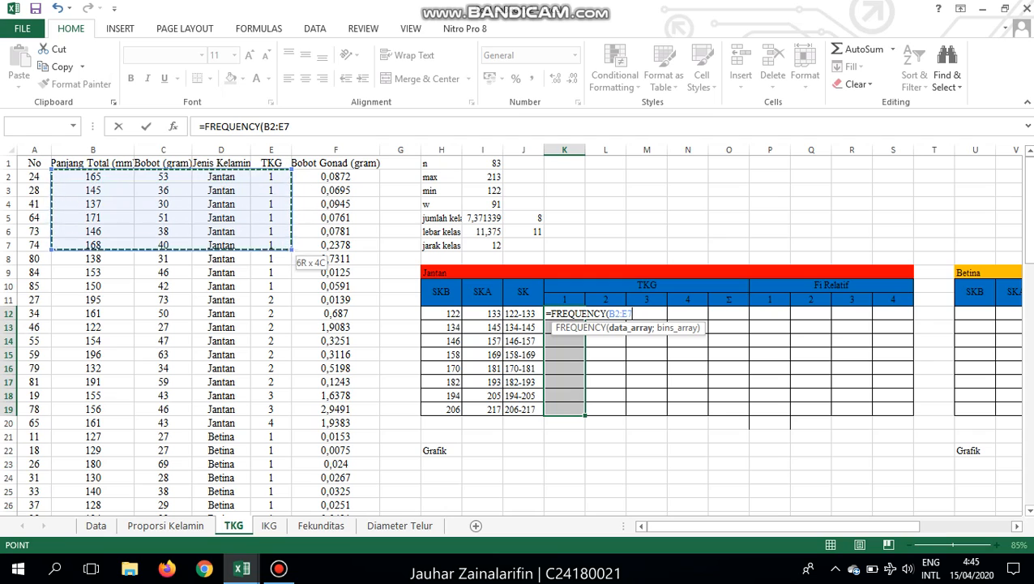
key(shift+Left)
key(shift+Left)
key(shift+Left)
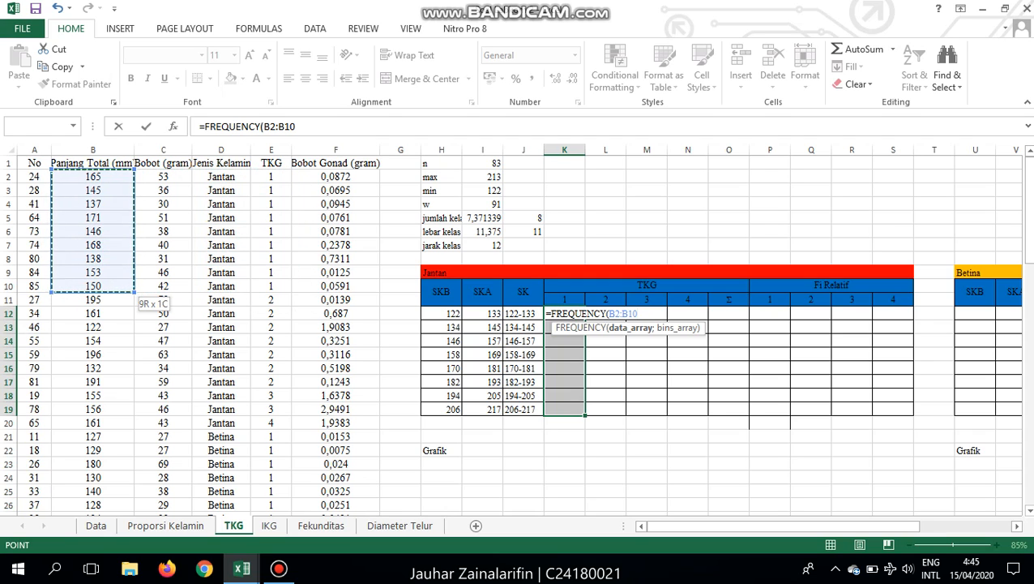
- Add the SKA values I12:I19 as the bins array and enter the FREQUENCY formula as an array formula across K12:K19
text(;)
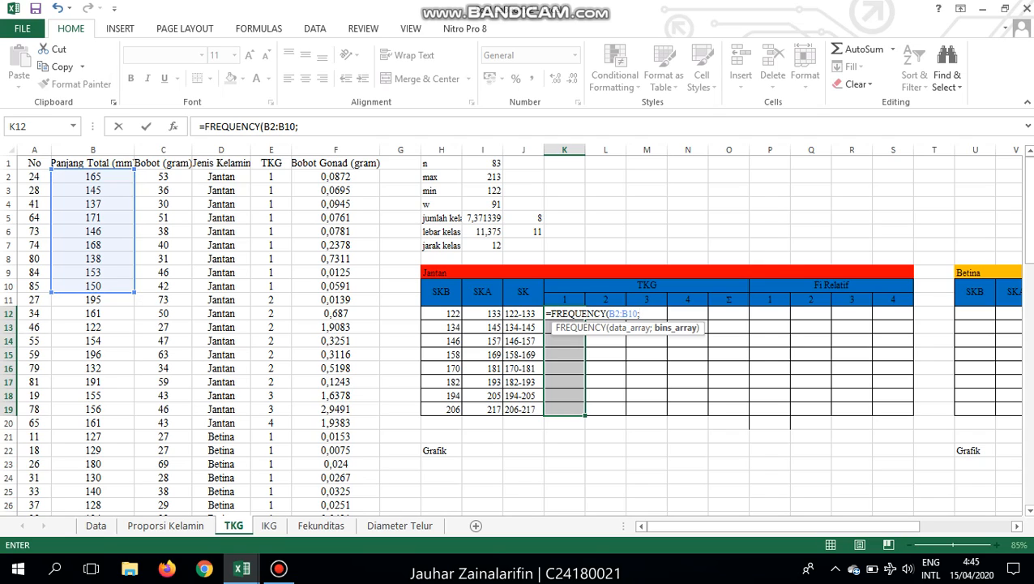
drag(482, 313, 482, 409)
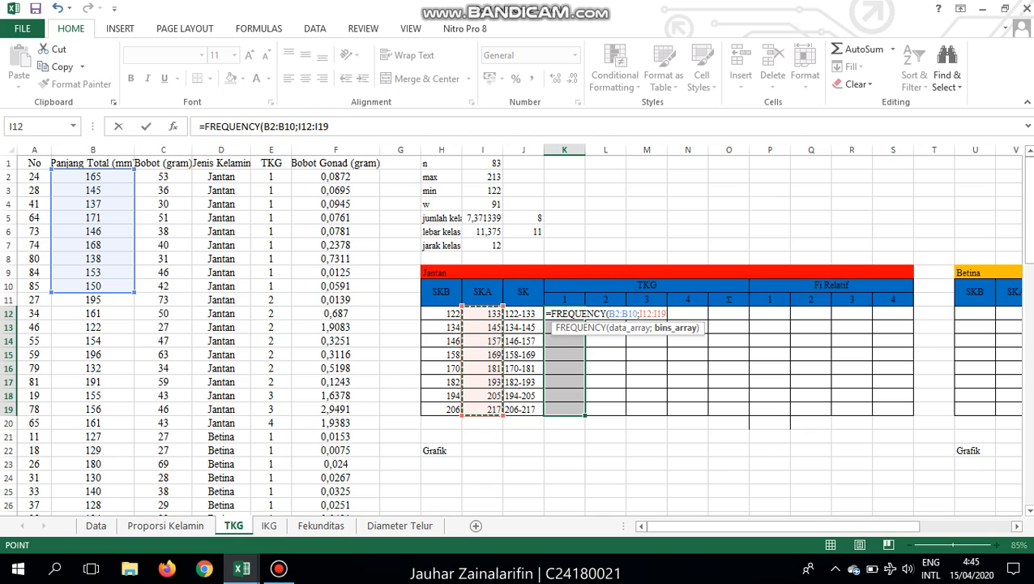
text())
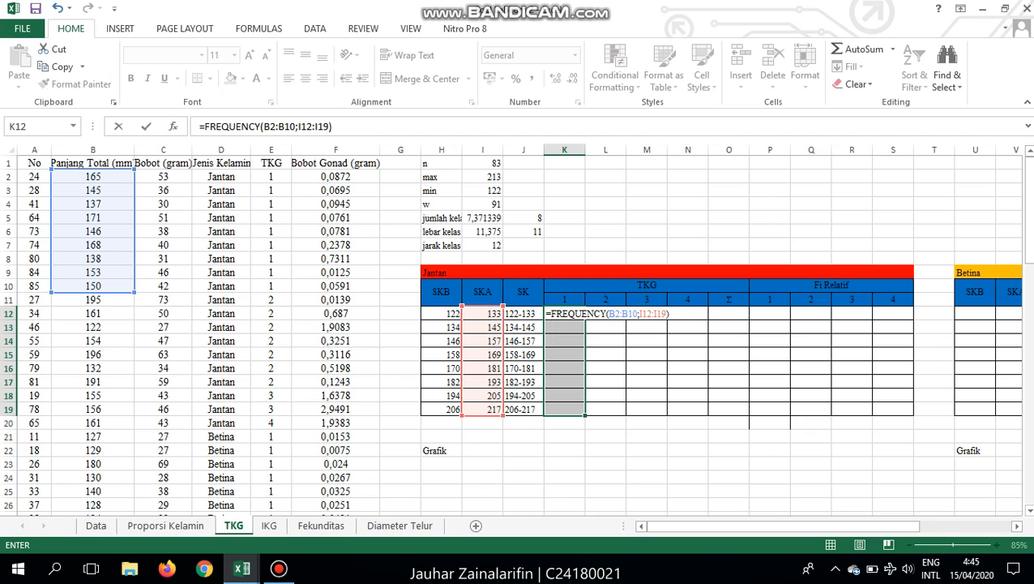
key(ctrl+shift+Return)
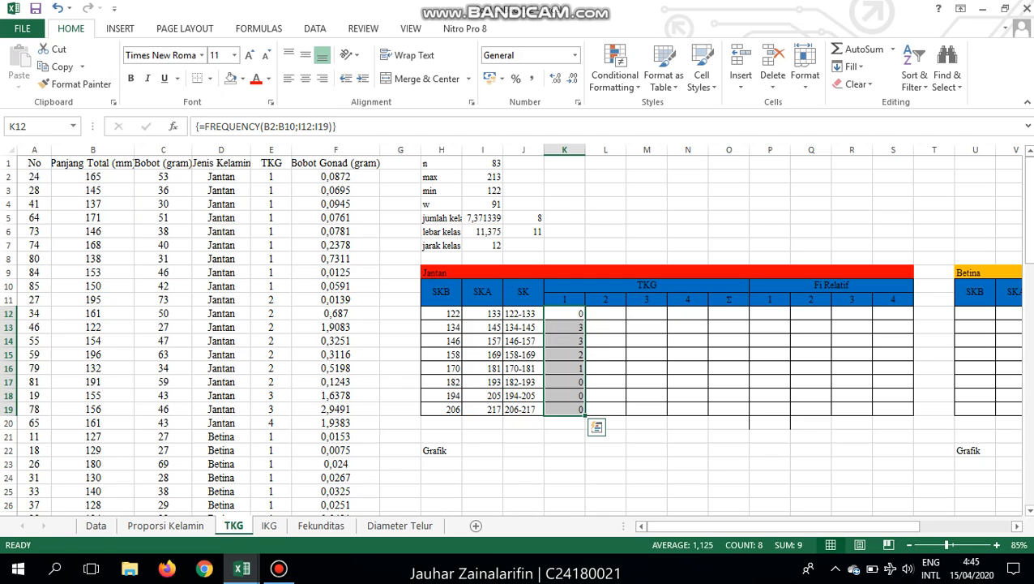
click(605, 313)
text(=)
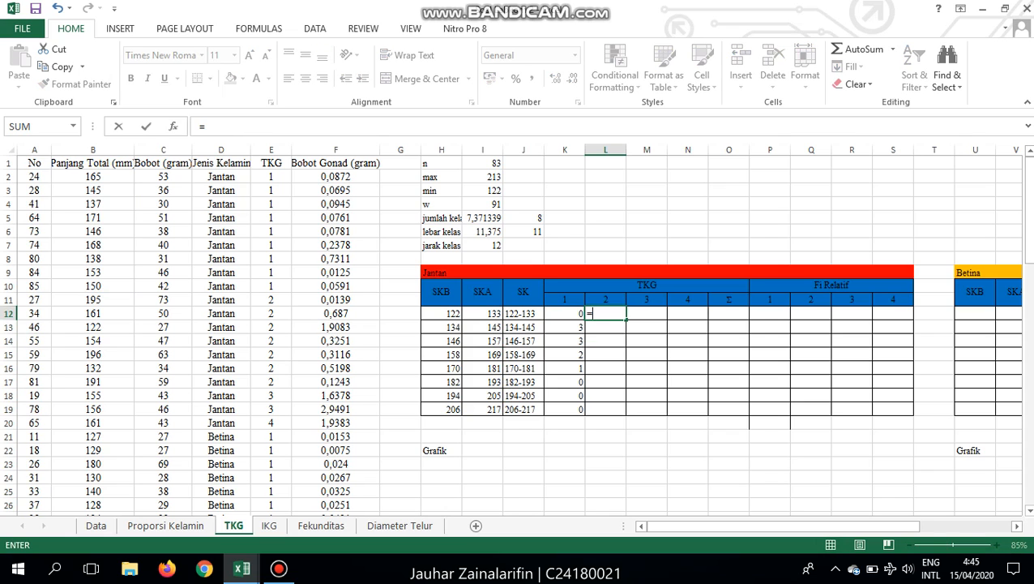
text(fr)
key(BackSpace)
key(Escape)
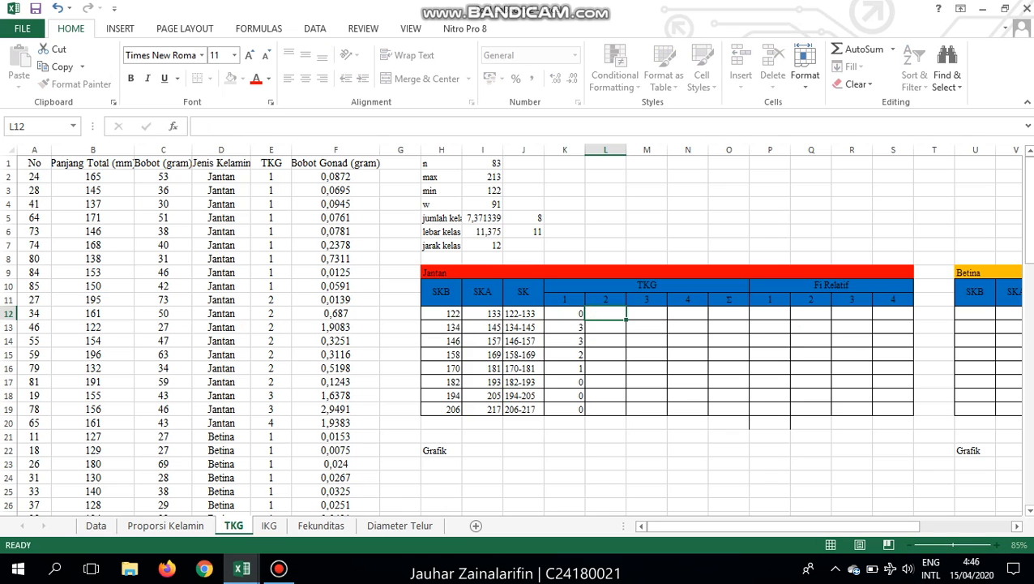
- Enter the array formula =FREQUENCY(B11:B17;I12:I19) in L12:L19 under TKG 2 of the Jantan table
key(ctrl+shift+Down)
key(ctrl+Up)
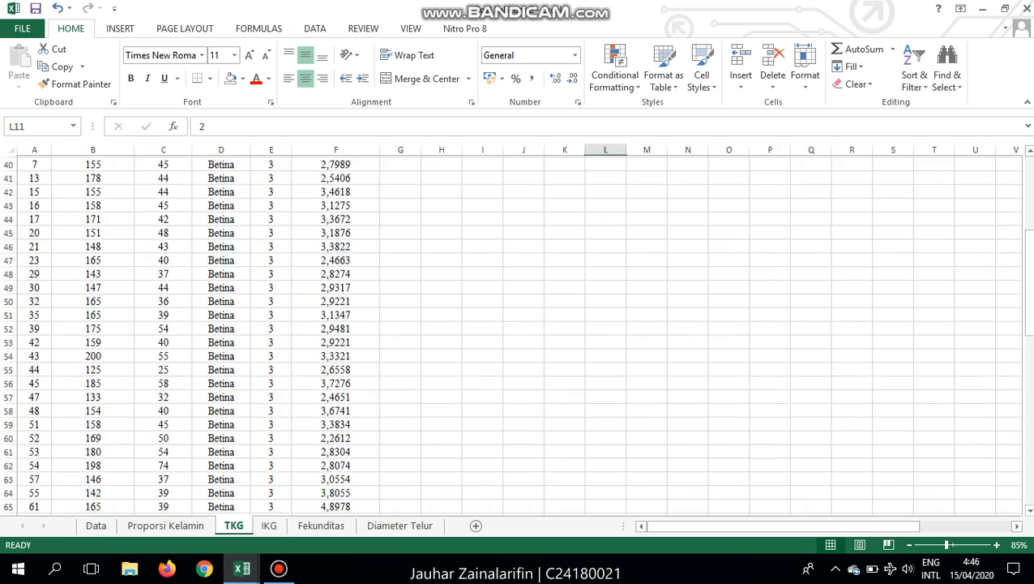
key(Down)
key(shift+Down)
key(shift+Down)
key(shift+Down)
key(shift+Down)
key(shift+Down)
key(shift+Down)
key(shift+Down)
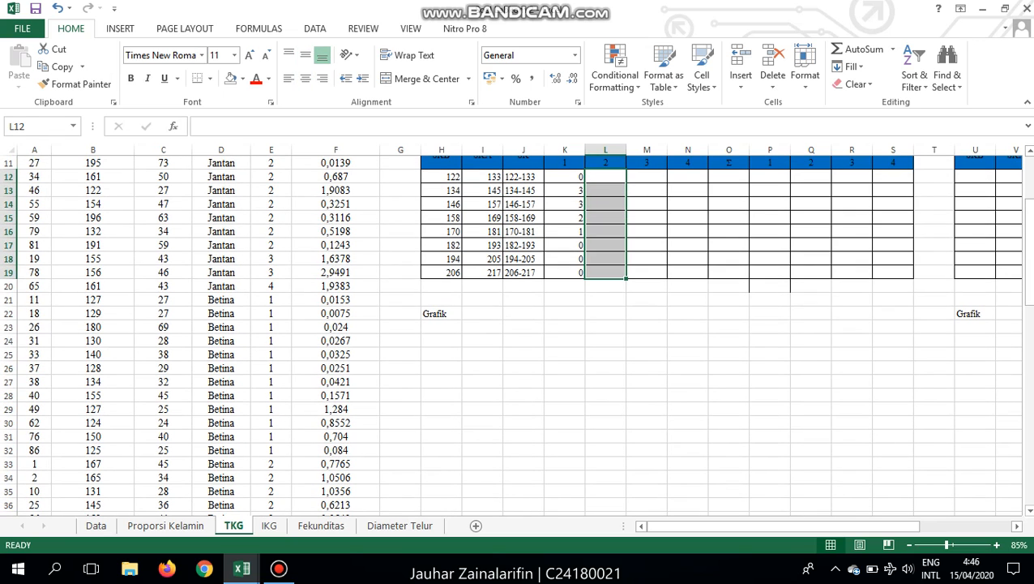
text(=FREQ)
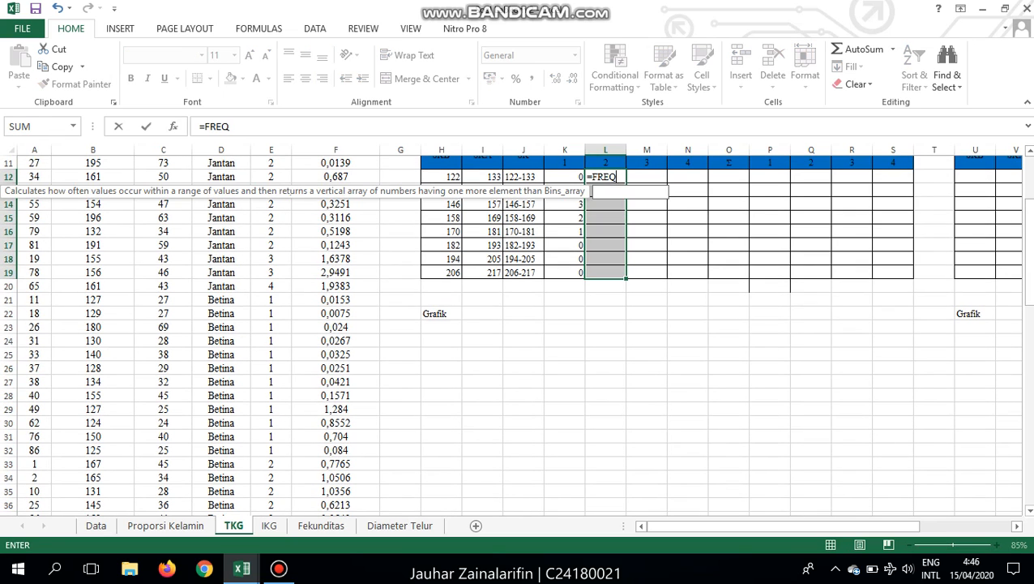
text(UENCY()
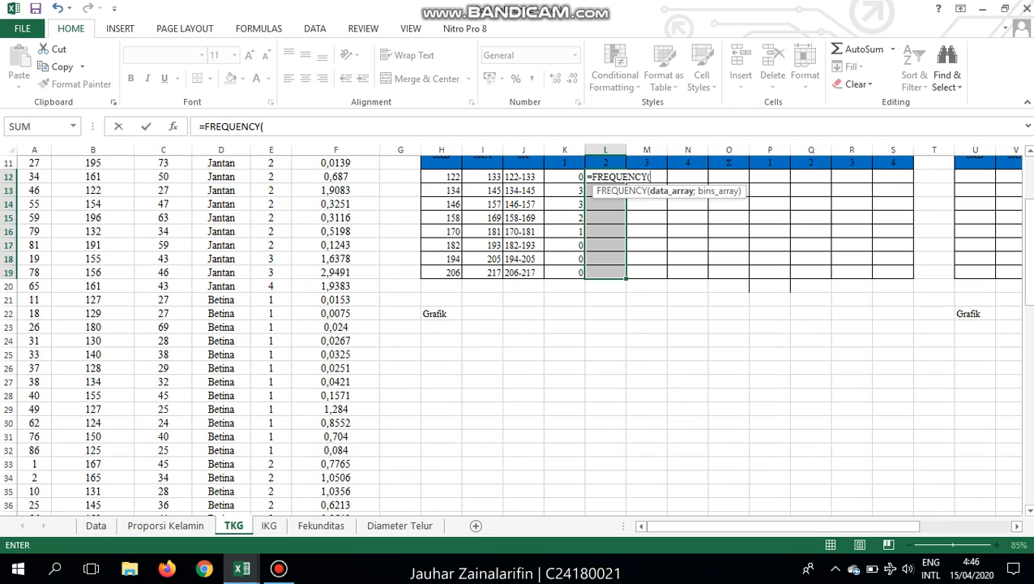
scroll(518, 325, up, 3)
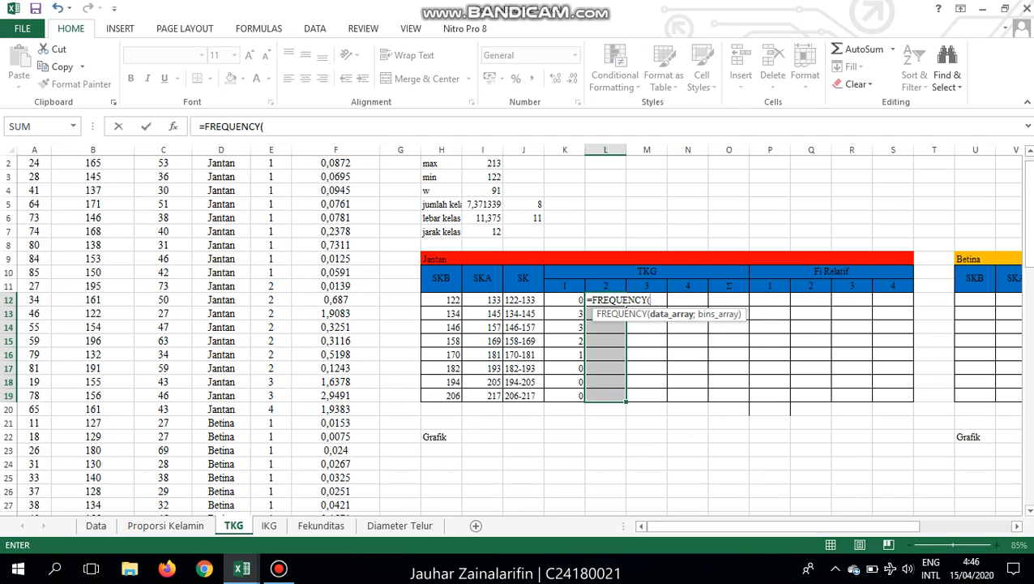
drag(89, 285, 129, 372)
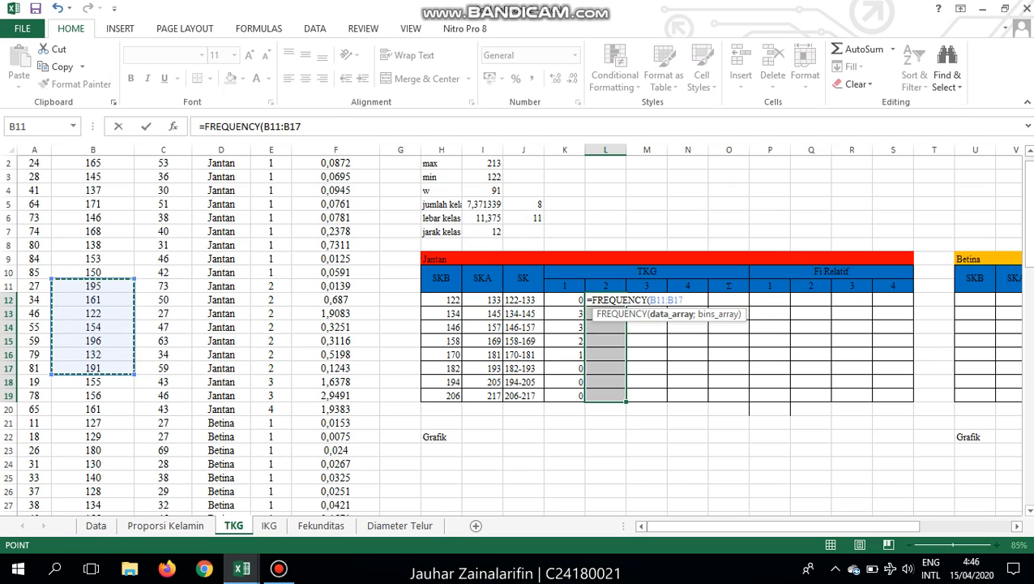
text(;)
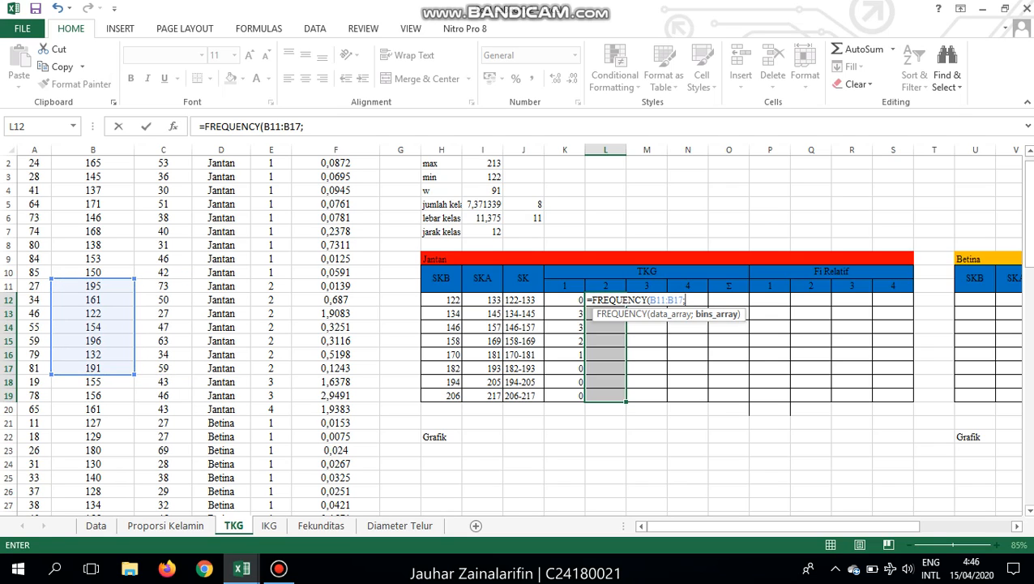
drag(482, 299, 482, 396)
text())
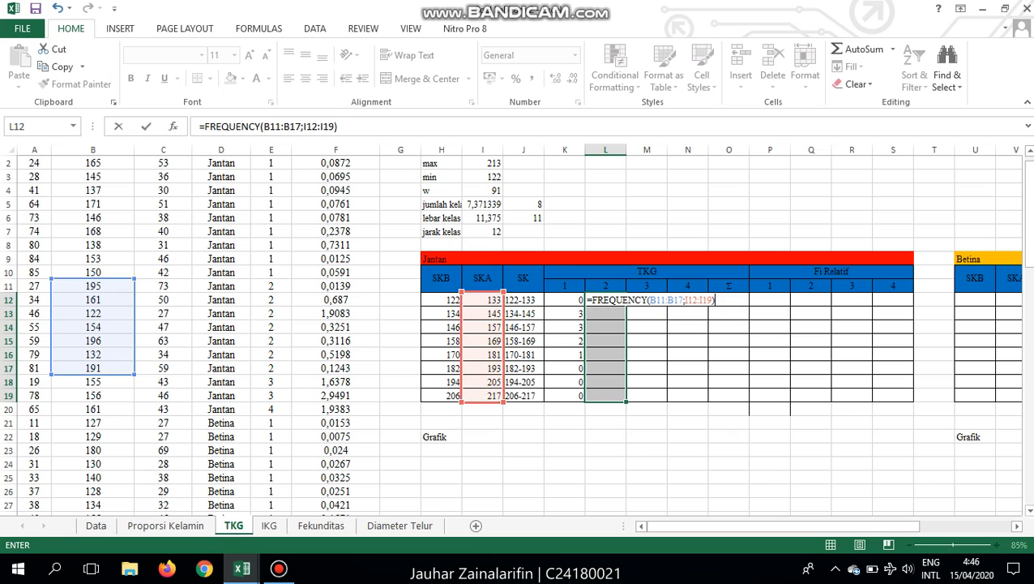
key(ctrl+shift+Return)
- Fill M12:M19 under TKG 3 of the Jantan table with the array formula =FREQUENCY(B18:B19;I12:I19)
key(Right)
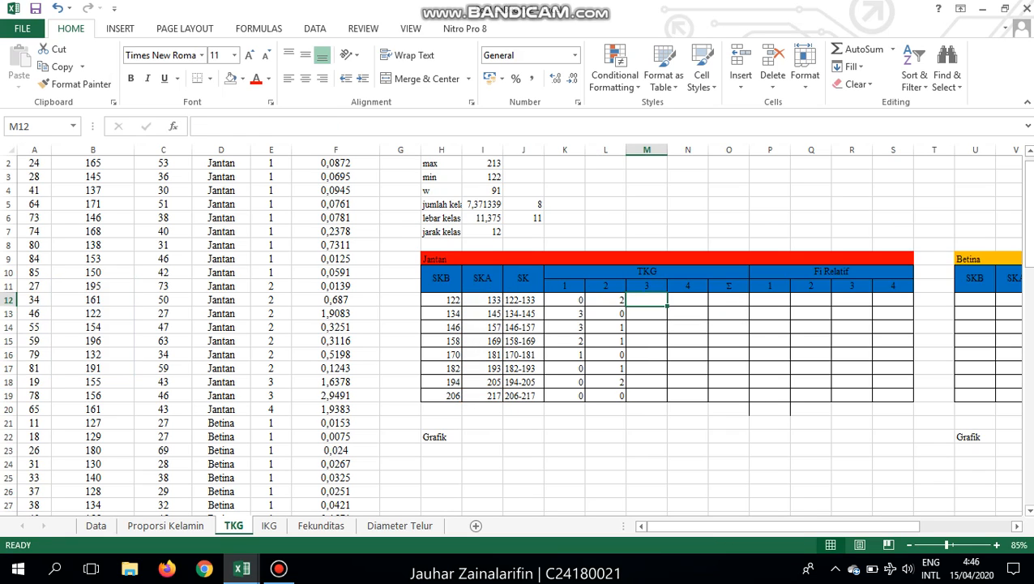
key(shift+Down)
key(shift+Down)
key(shift+Down)
key(shift+Down)
key(shift+Down)
key(shift+Down)
key(shift+Down)
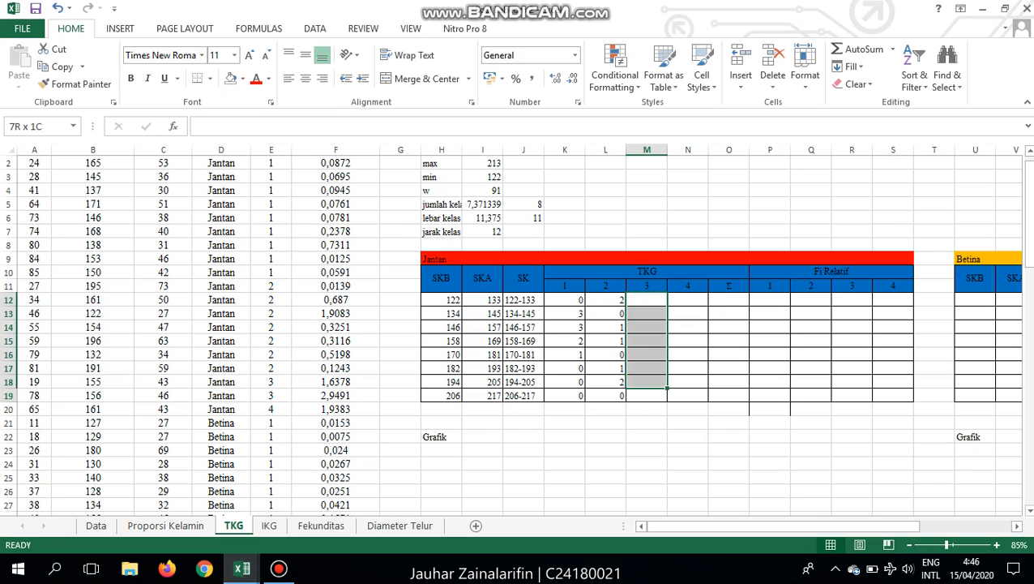
text(=FREQIE)
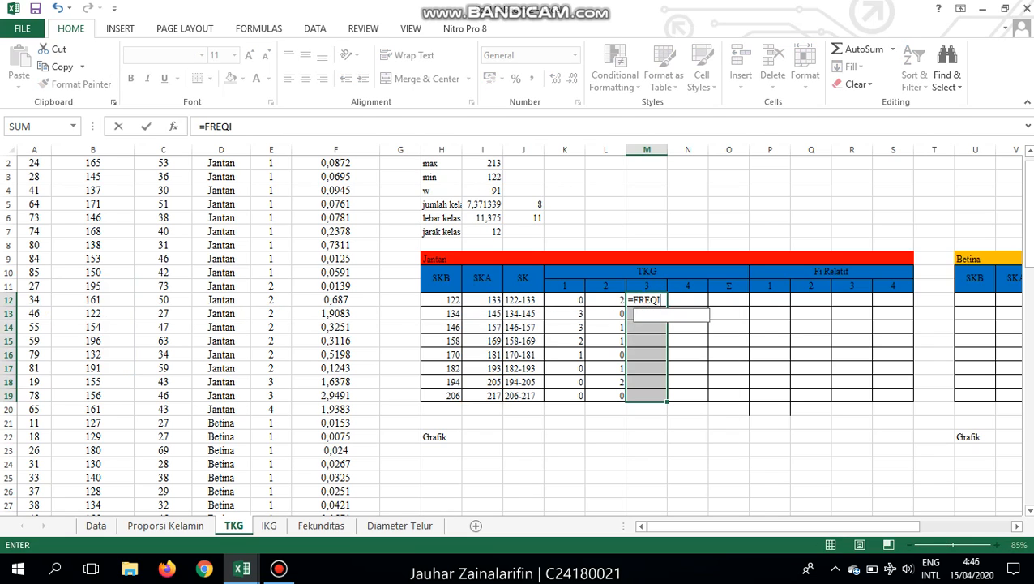
key(BackSpace)
key(BackSpace)
text(UENC)
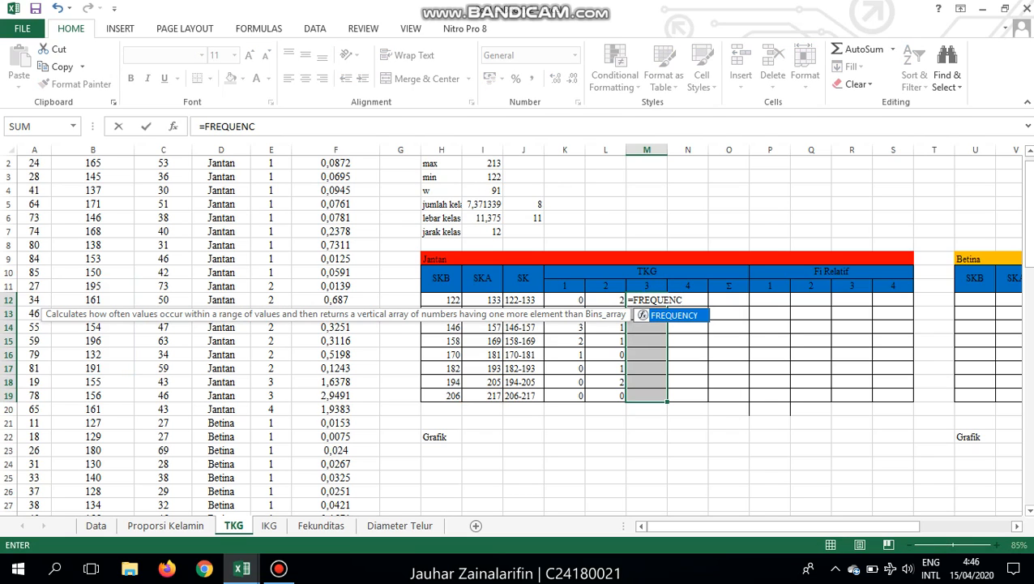
text(Y()
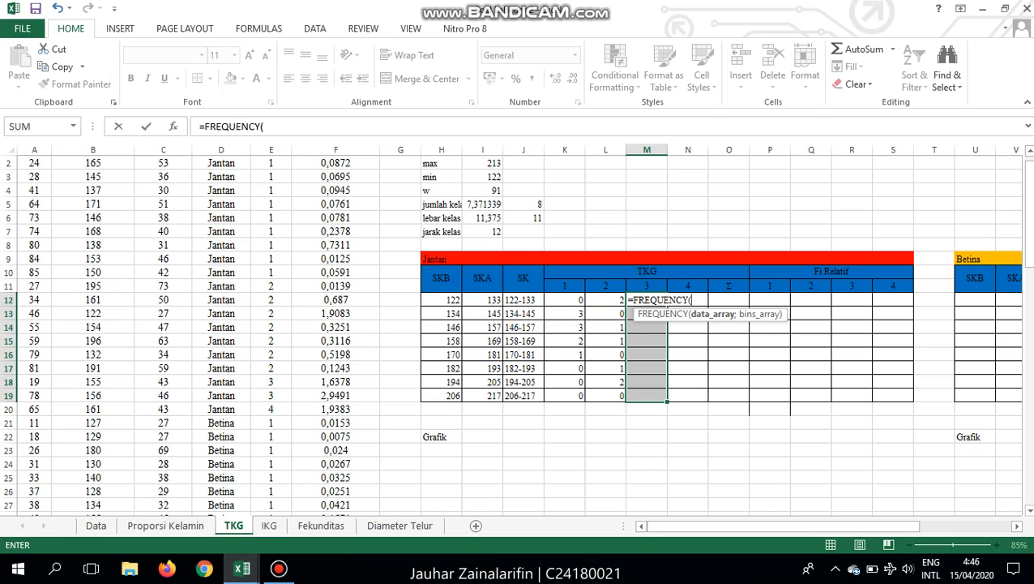
drag(270, 381, 121, 395)
click(93, 381)
text(;)
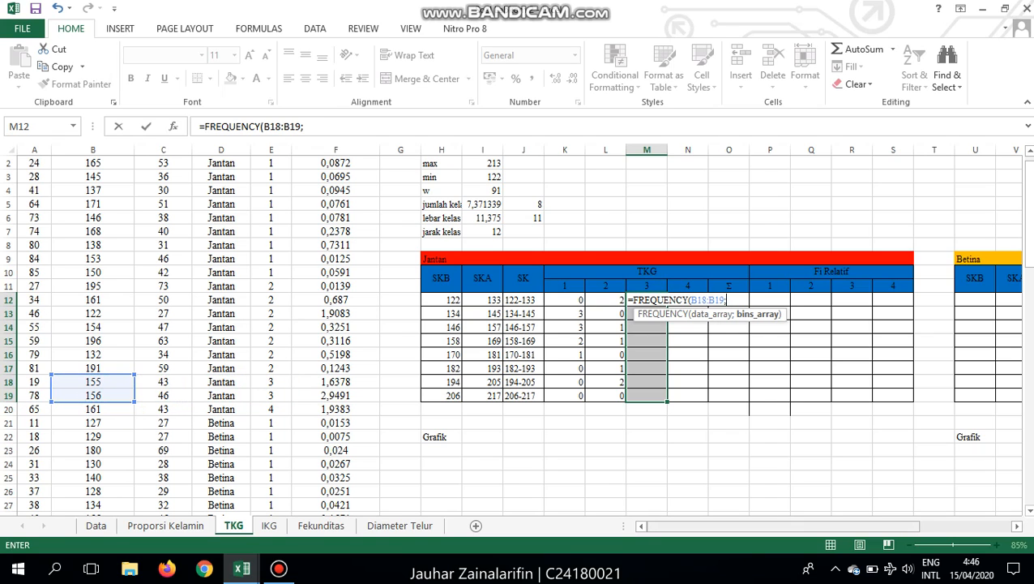
drag(482, 300, 483, 395)
text())
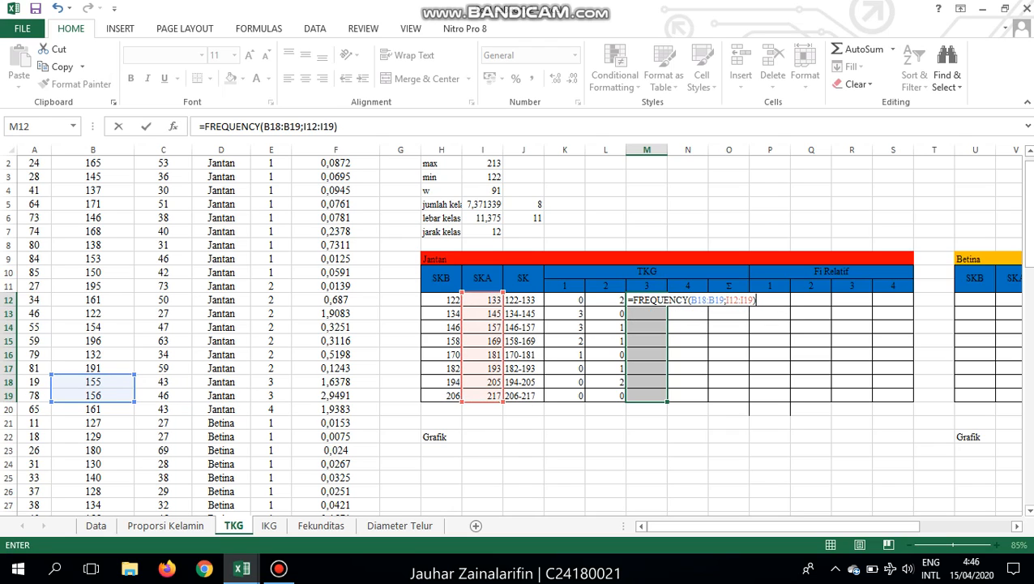
key(ctrl+shift+Return)
- Fill N12:N19 under TKG 4 of the Jantan table with the array formula =FREQUENCY(B20;I12:I19)
click(688, 300)
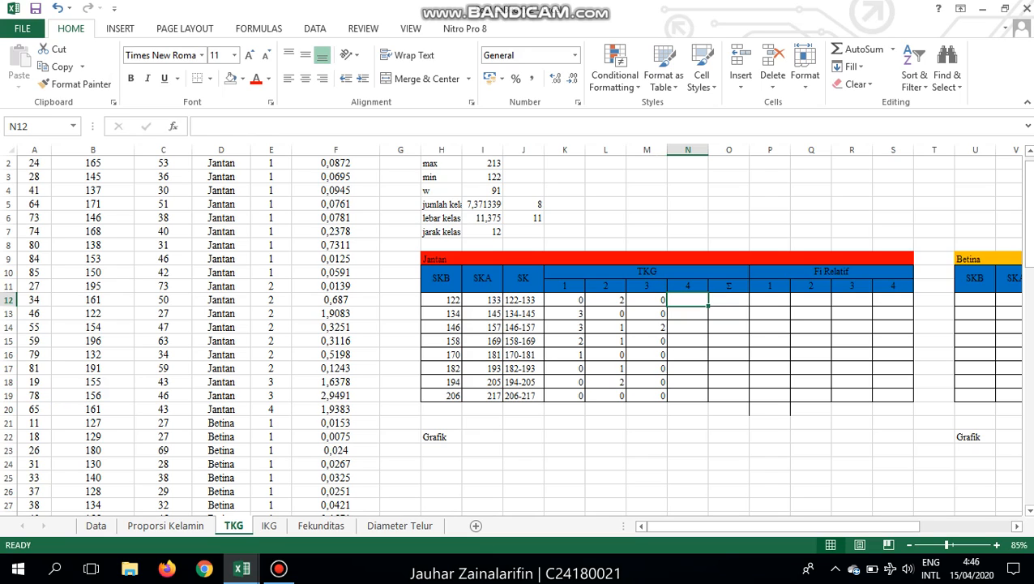
key(shift+Down)
key(shift+Down)
key(shift+Down)
key(shift+Down)
key(shift+Down)
key(shift+Down)
key(shift+Down)
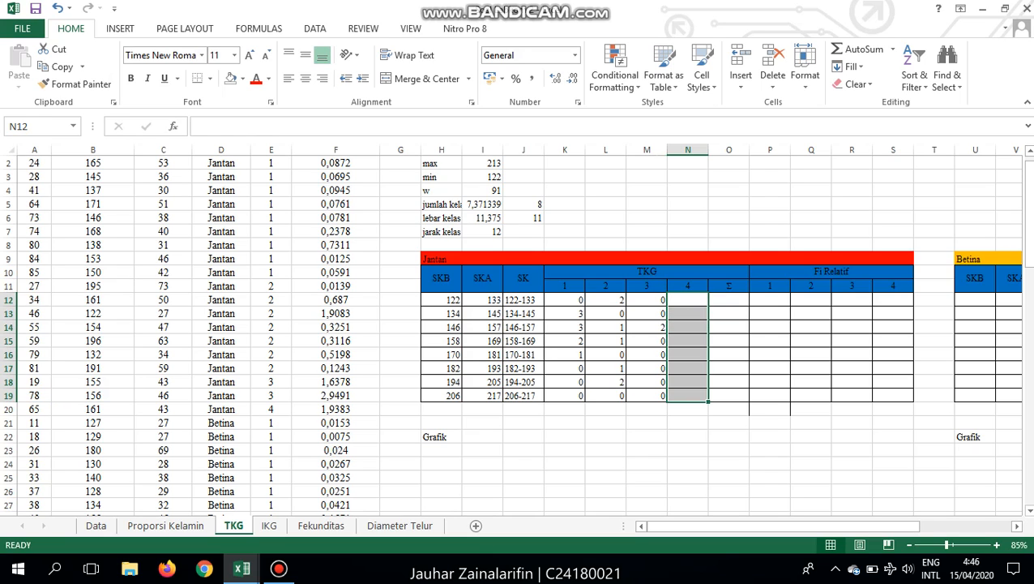
text(=FREQUE)
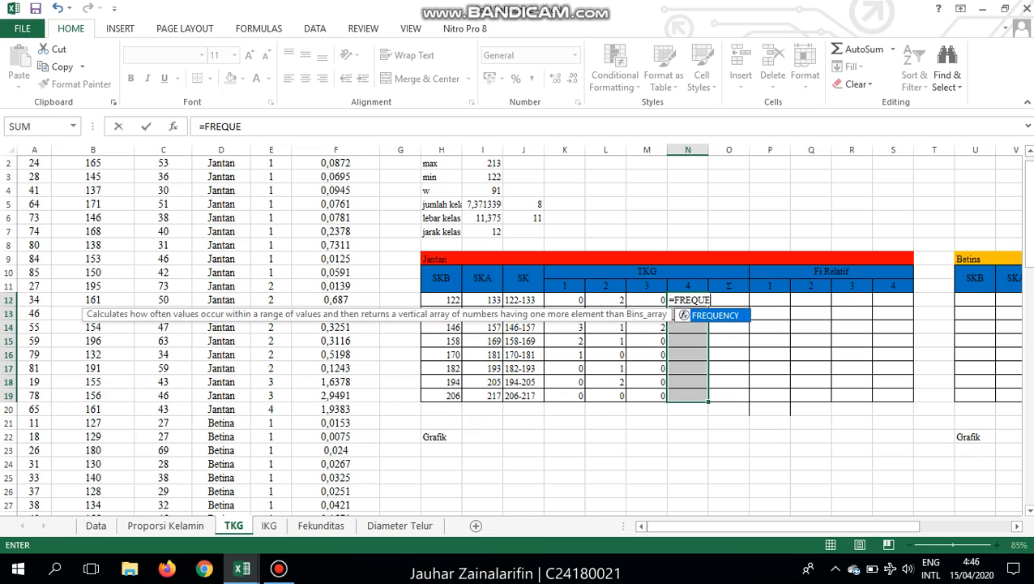
text(NCY()
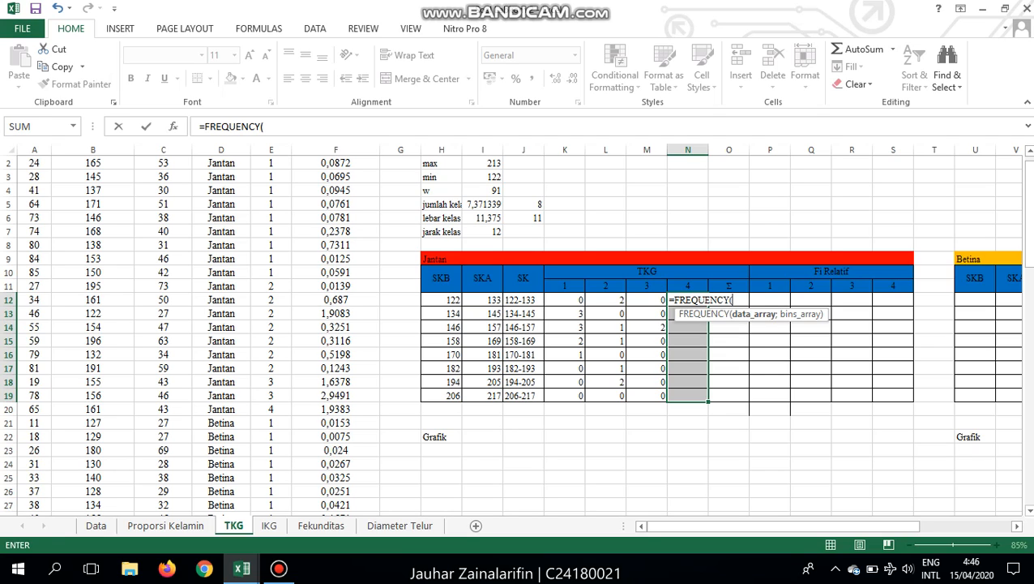
click(93, 408)
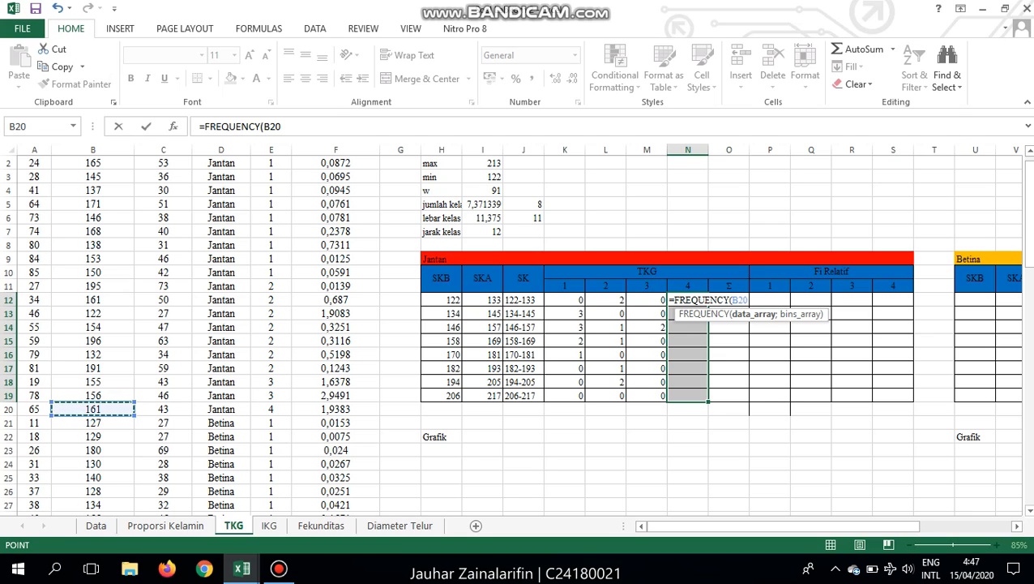
text(;)
drag(482, 300, 498, 398)
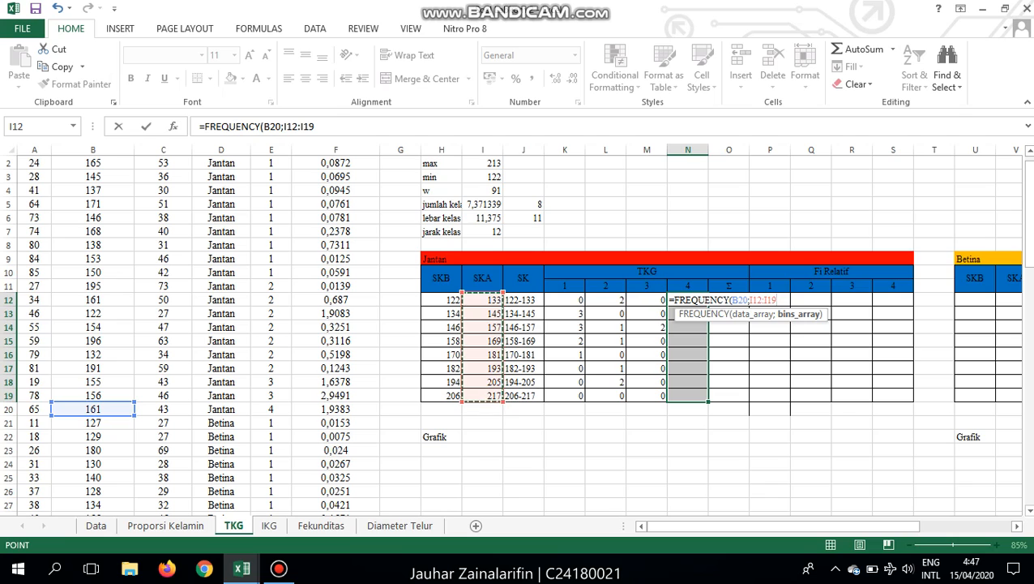
text())
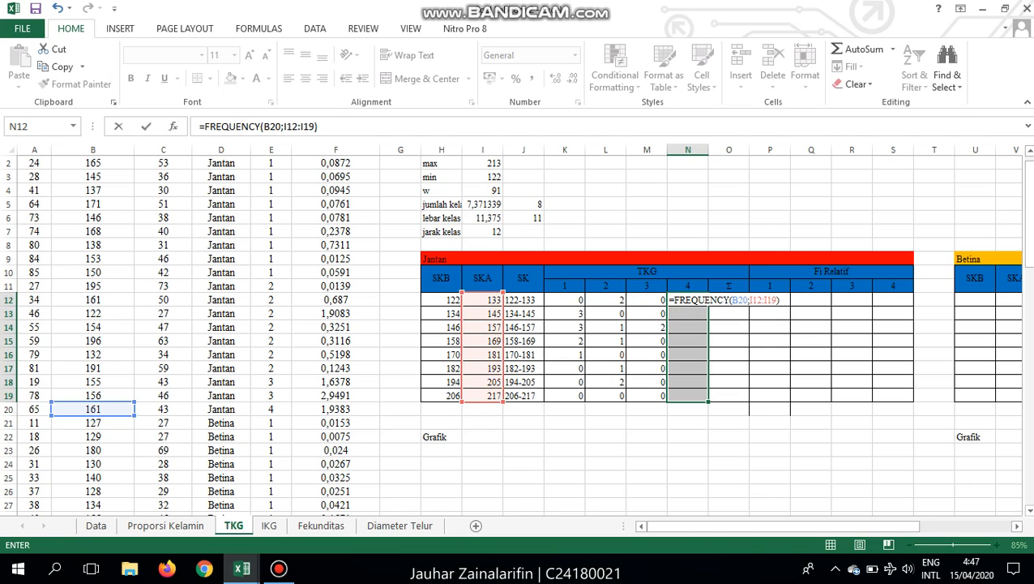
key(ctrl+shift+Return)
- Total the TKG 1 to 4 frequencies of the 122-133 class in O12 with a SUM of K12:N12
click(729, 300)
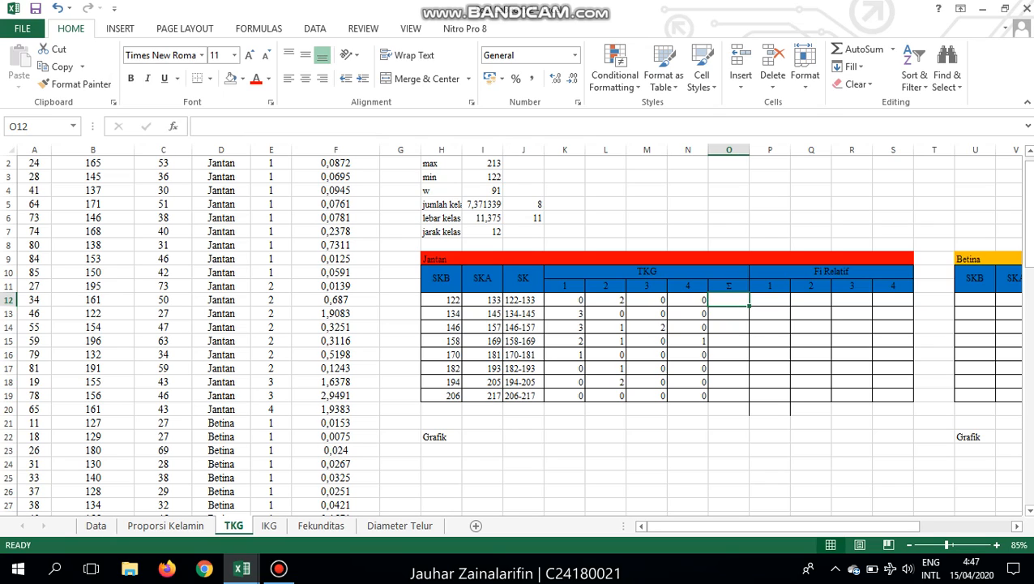
text(=)
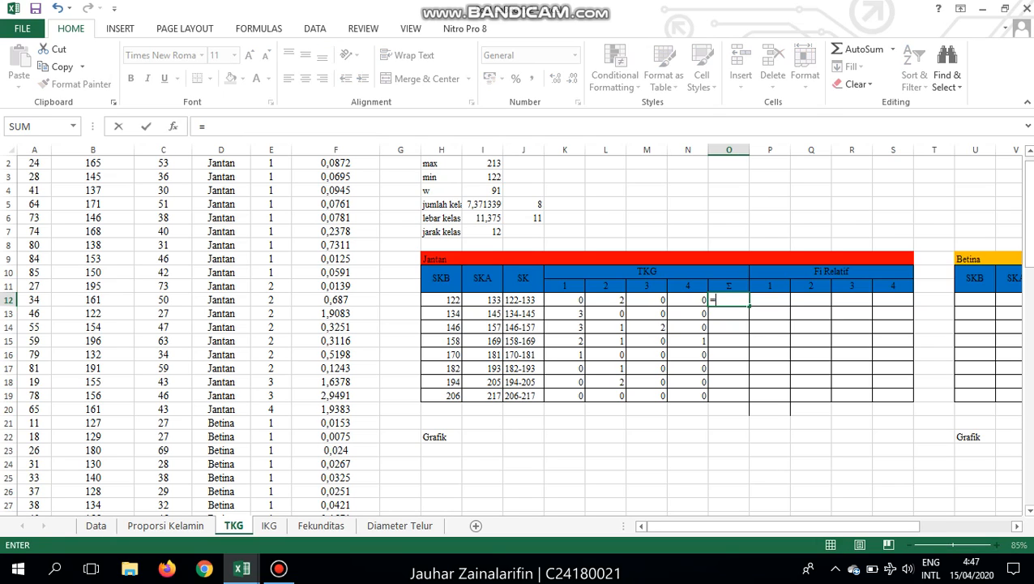
text(SUM()
key(Left)
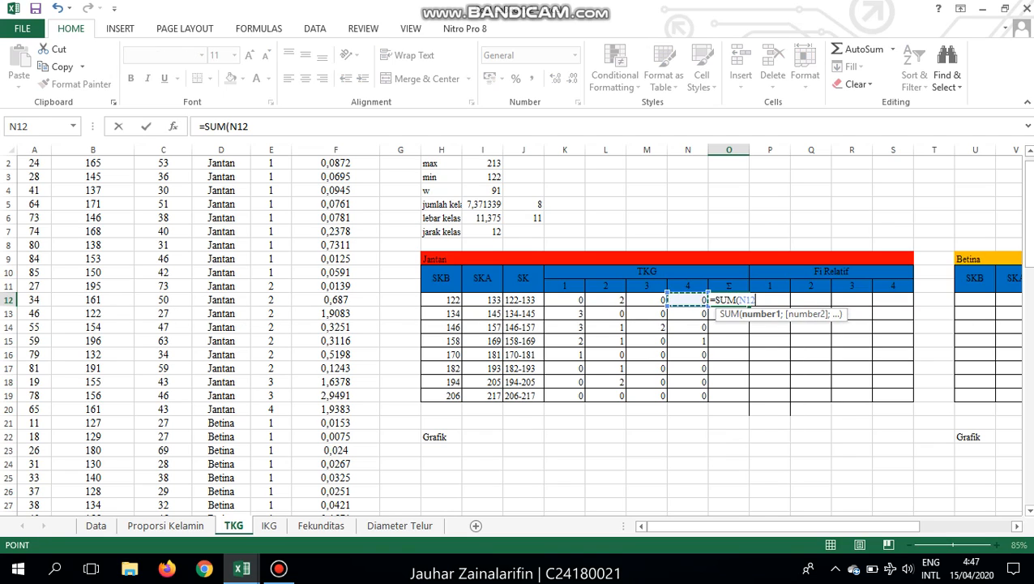
key(shift+Left)
key(shift+Left)
key(shift+Left)
key(Return)
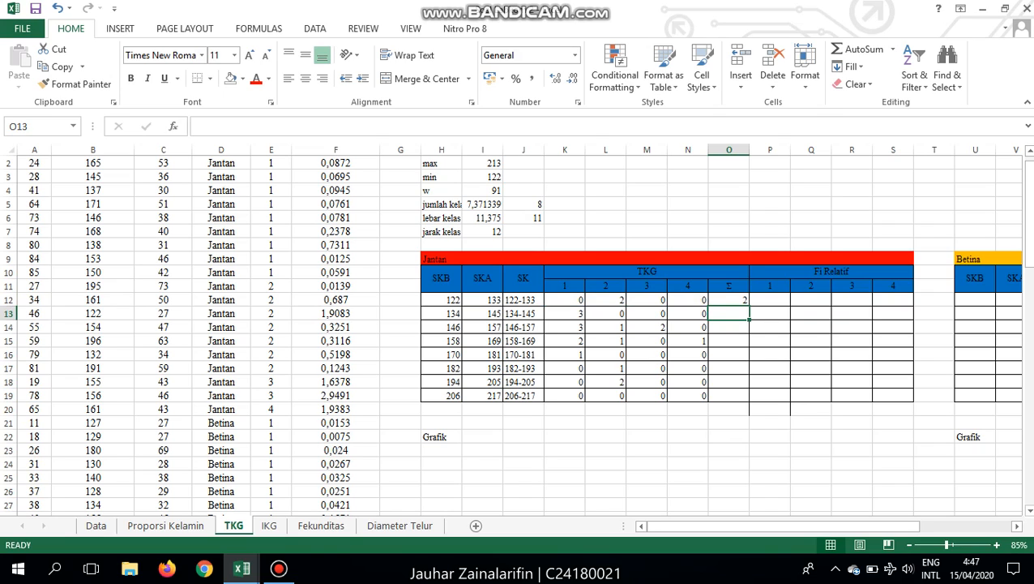
- Enter the formula =(K12/O12)*100 in P12 for the TKG 1 Fi Relatif of the Jantan table's 122-133 class
key(Right)
key(Up)
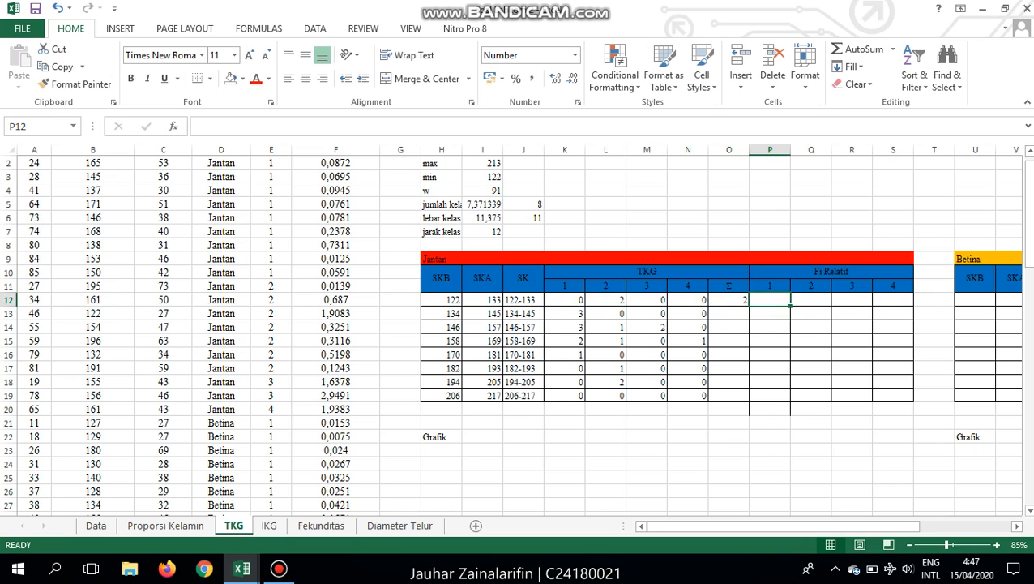
text(=)
key(Left)
key(Left)
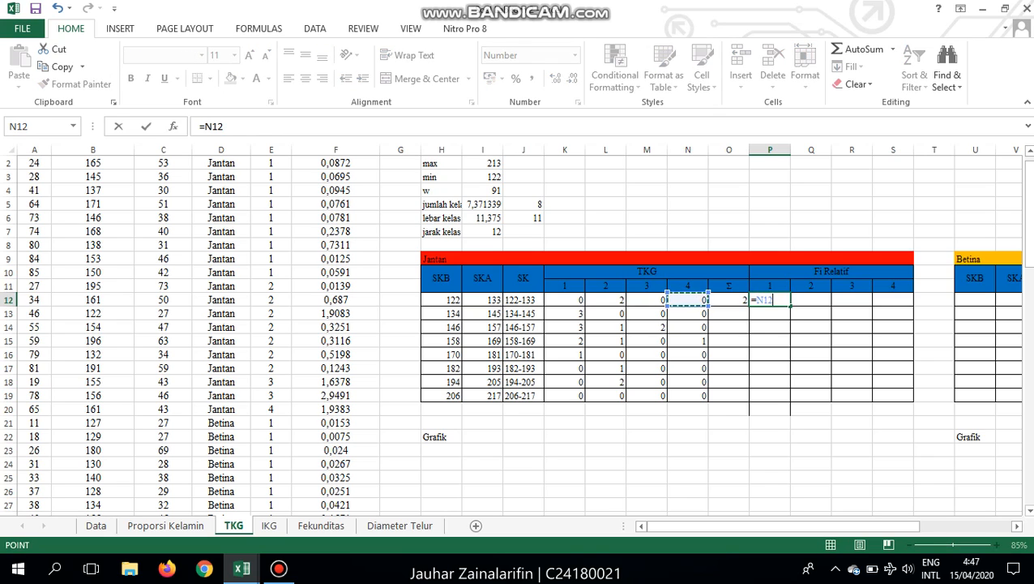
key(Left)
key(Left)
key(Left)
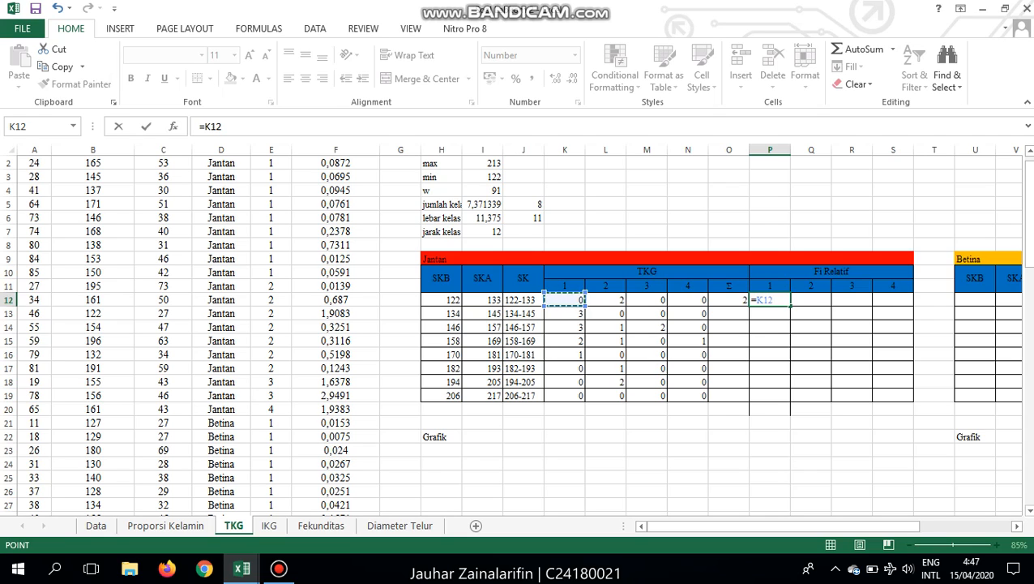
key(BackSpace)
key(BackSpace)
key(BackSpace)
text(()
key(Left)
key(Left)
key(Left)
key(Left)
key(Left)
text(?)
key(Return)
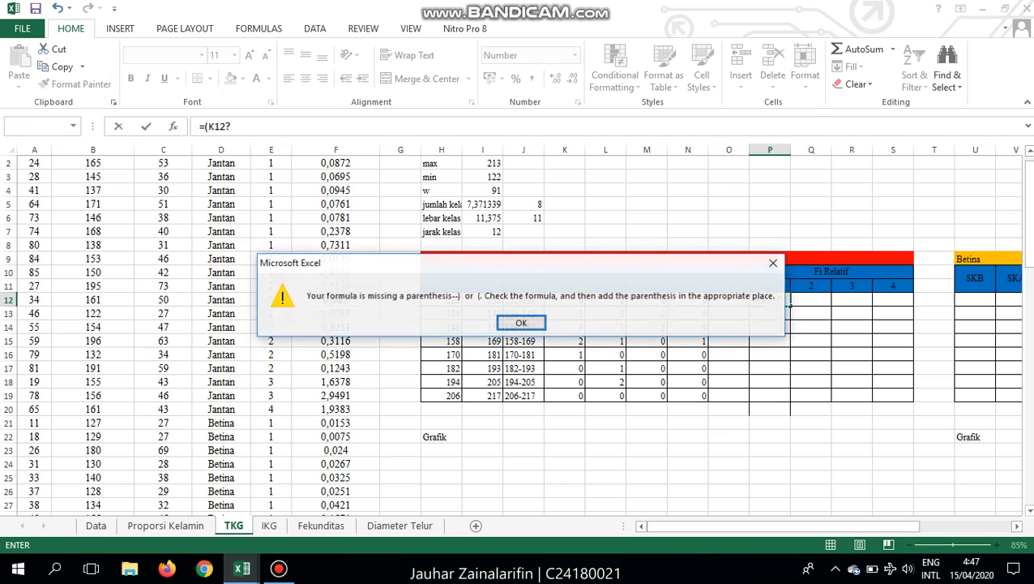
key(Return)
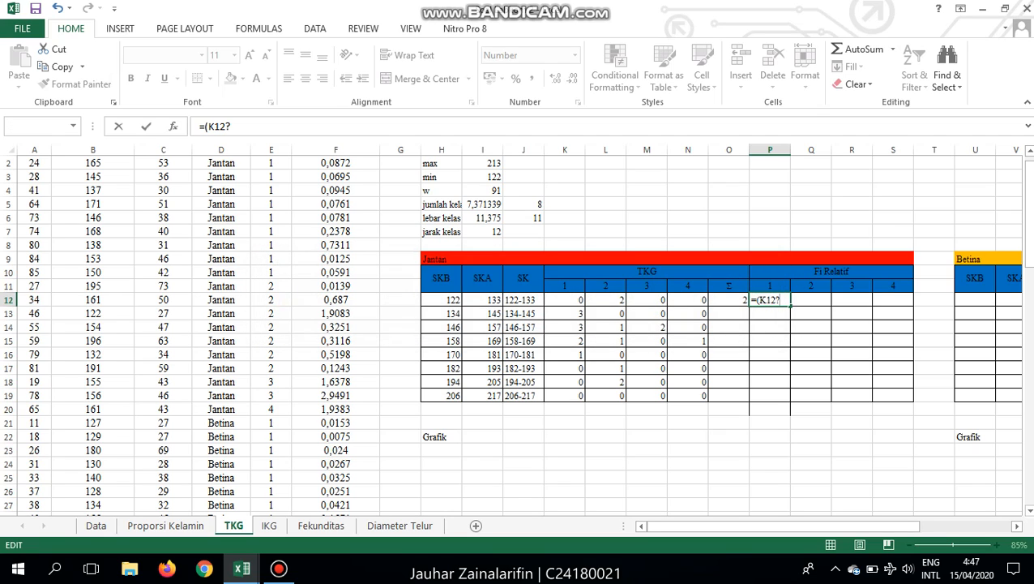
key(BackSpace)
text(/)
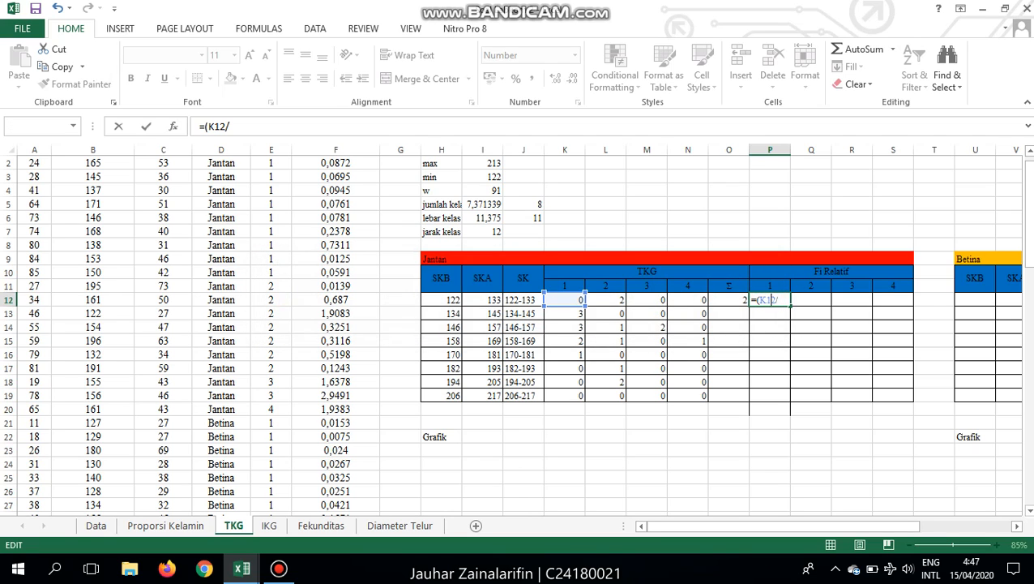
click(729, 300)
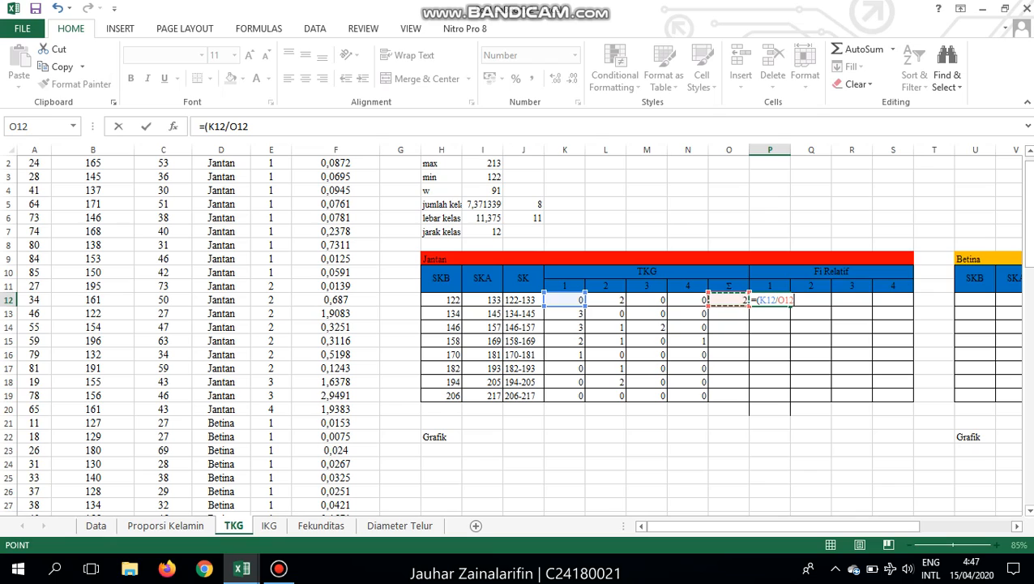
text()100)
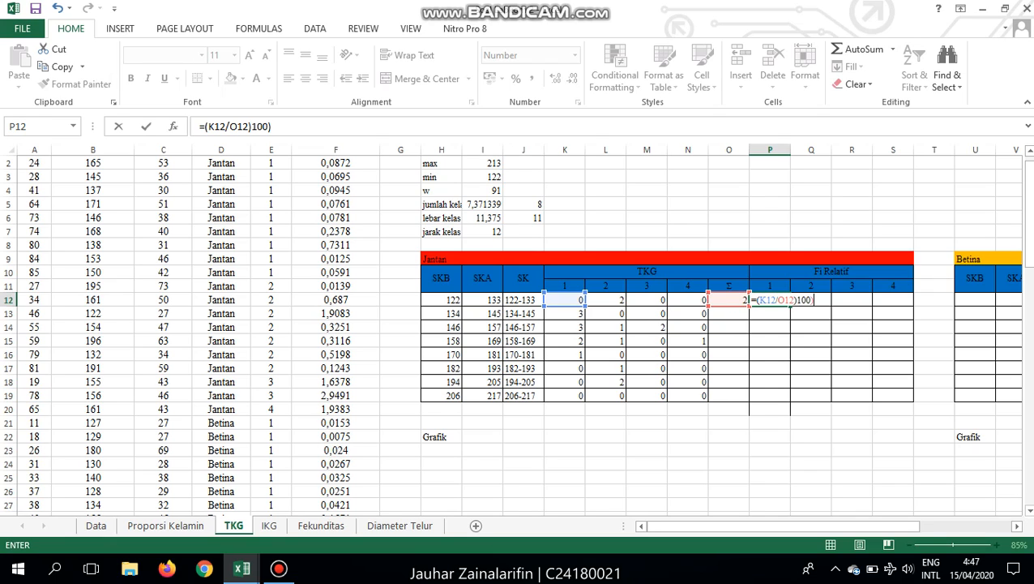
key(BackSpace)
key(BackSpace)
key(BackSpace)
text(*100)
key(ctrl+Return)
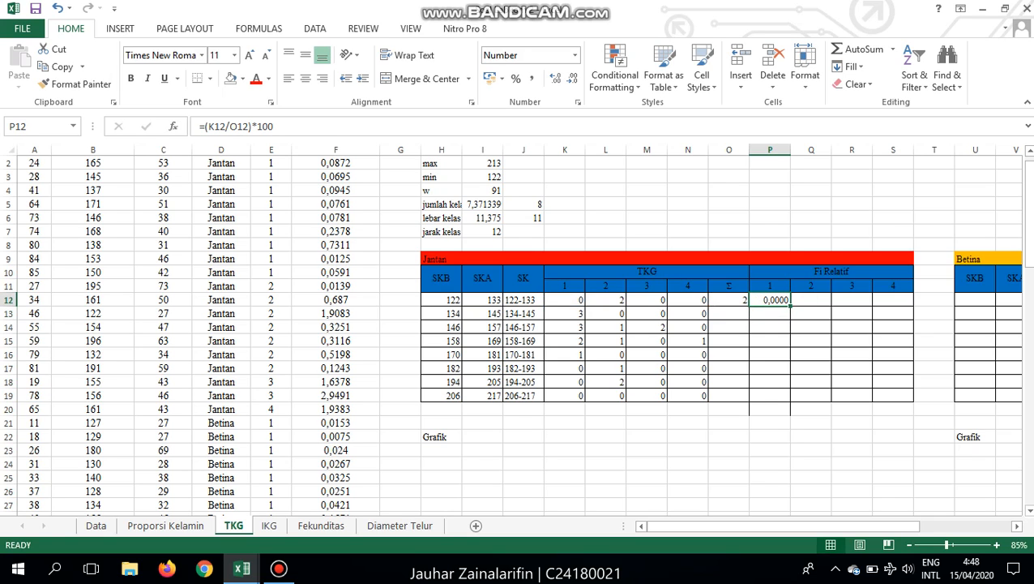
- Enter the formula =(L12/O12)*100 in Q12 for the TKG 2 Fi Relatif of the 122-133 class
click(647, 299)
key(Right)
key(Right)
key(Right)
key(Right)
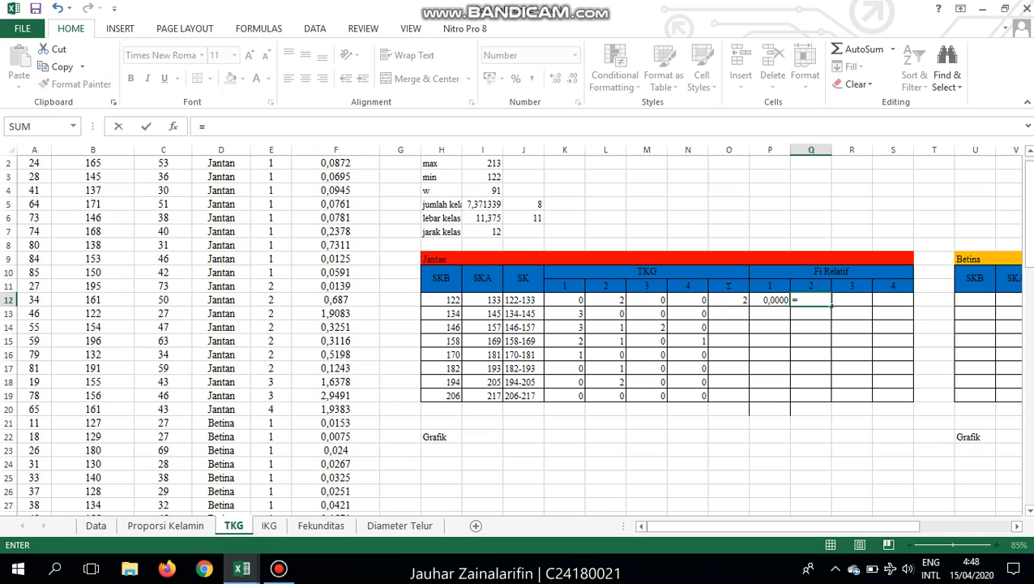
text(()
click(606, 300)
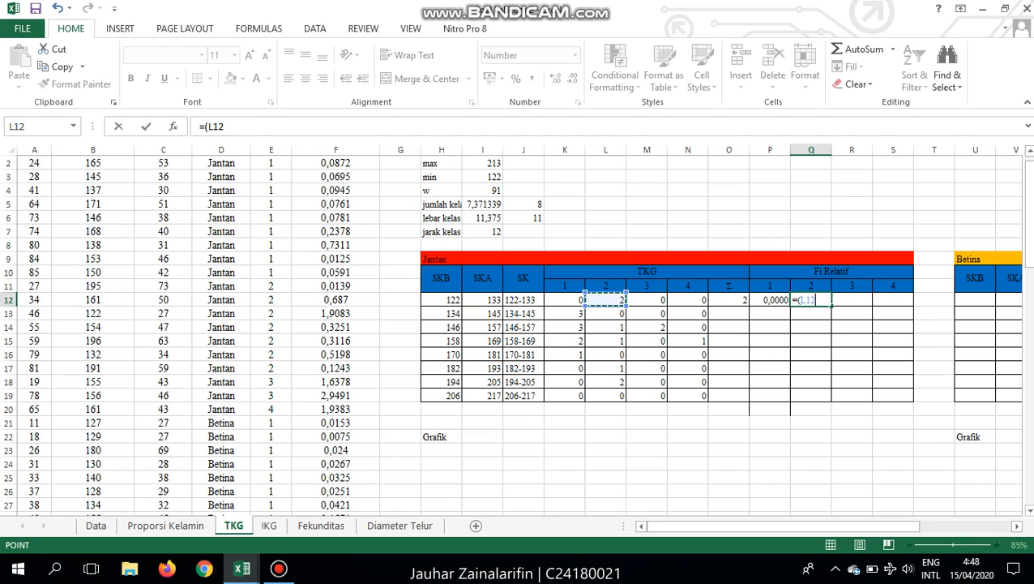
text(/)
click(728, 300)
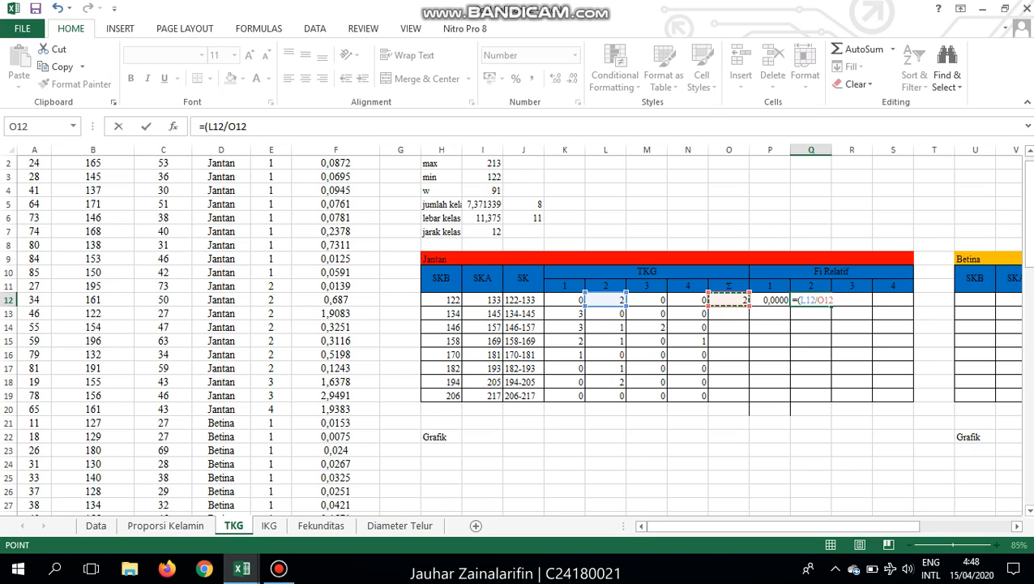
text()*100)
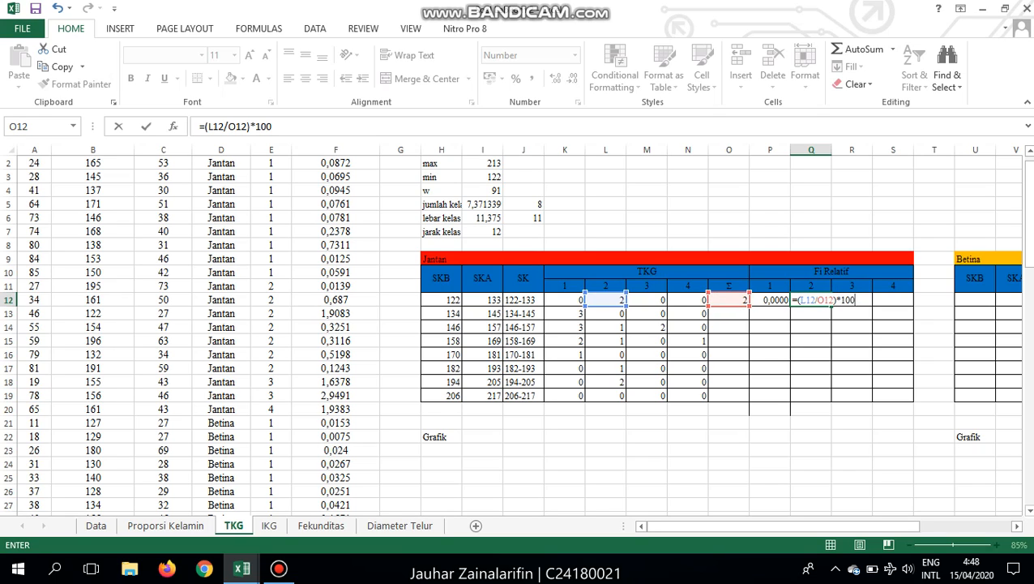
key(Tab)
- Enter the formula =(M12/O12)*100 in R12 for the TKG 3 Fi Relatif of the 122-133 class
text(=)
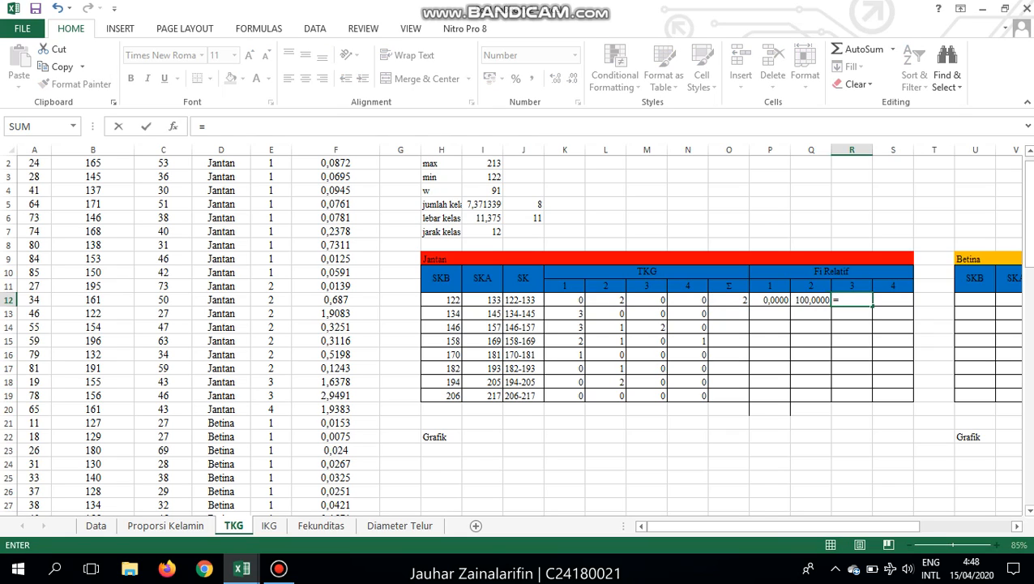
text(()
click(646, 300)
text(/)
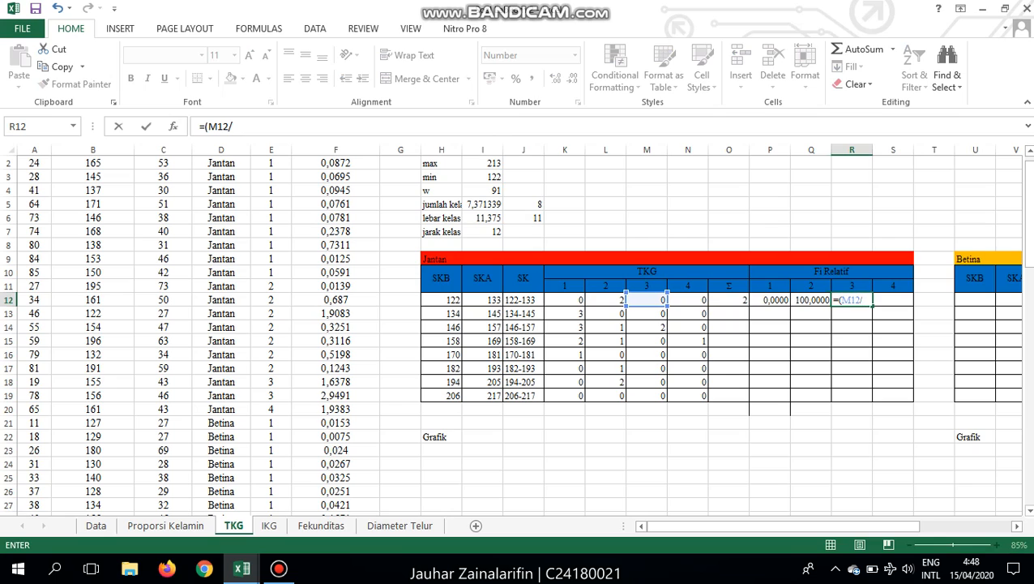
click(728, 299)
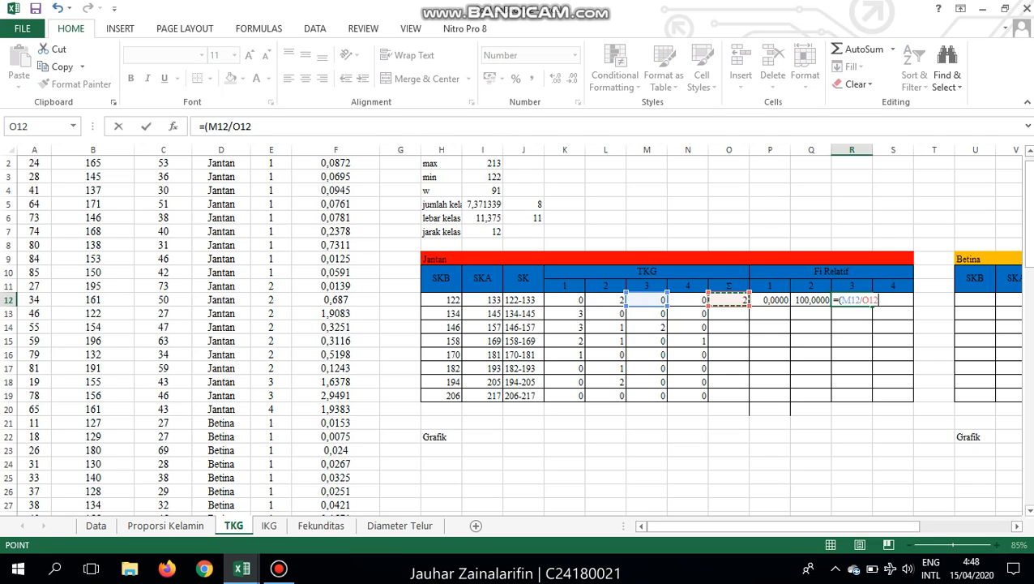
text()*100)
key(Tab)
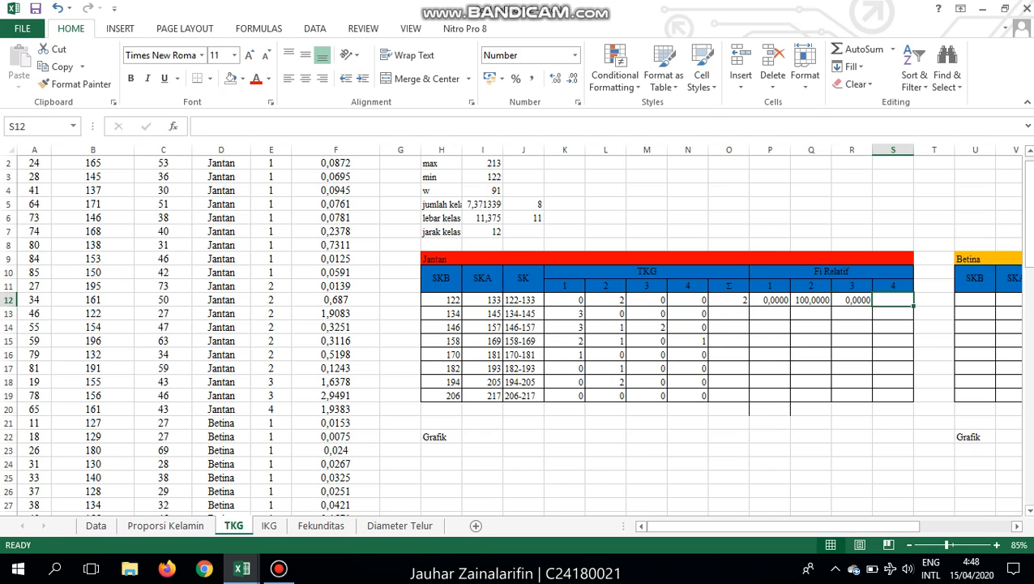
- Enter the formula =(N12/O12)*100 in S12 for the TKG 4 Fi Relatif of the 122-133 class
text(=)
scroll(687, 314, up, 1)
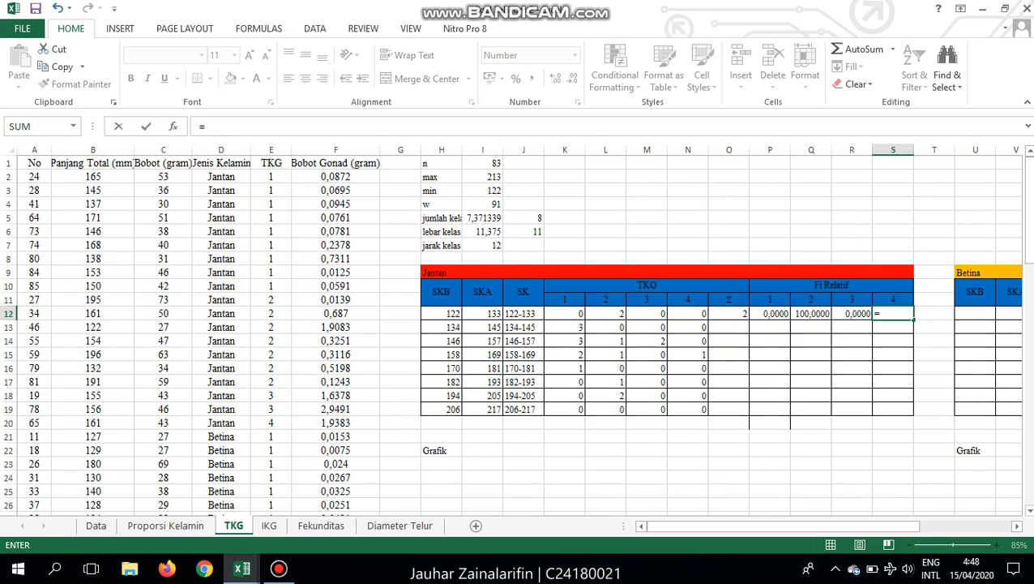
click(688, 313)
key(BackSpace)
key(BackSpace)
key(BackSpace)
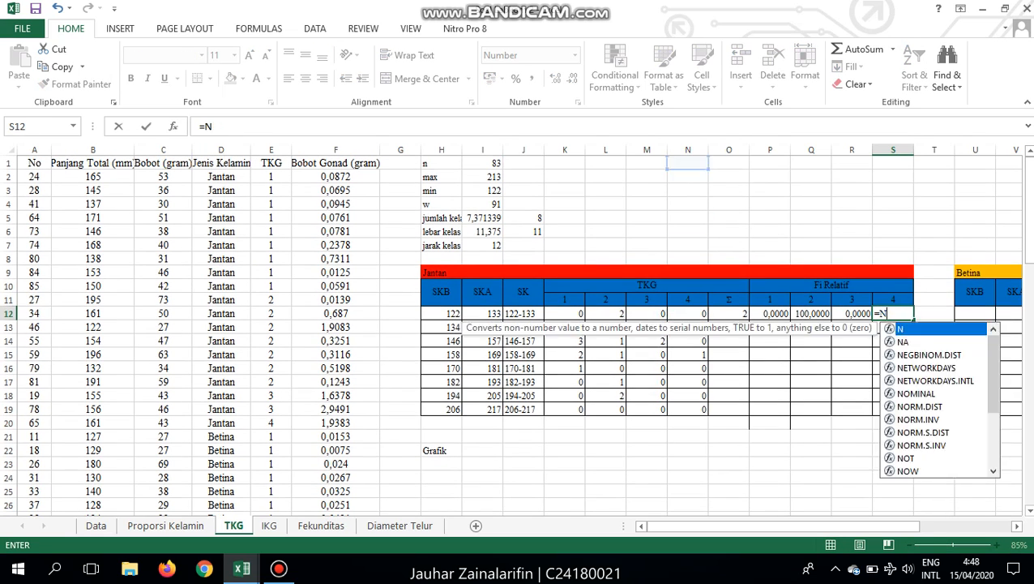
text(()
click(687, 313)
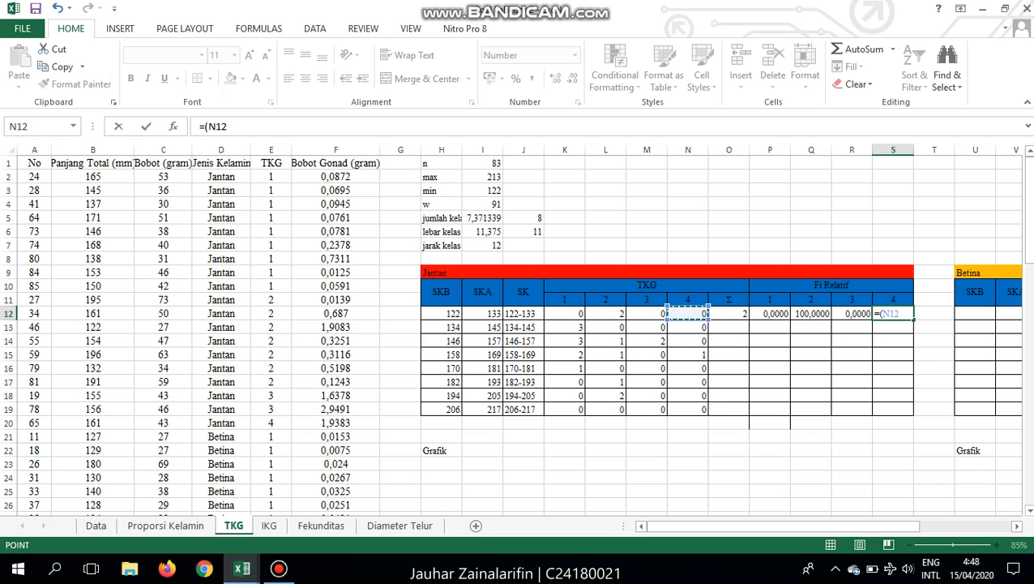
text(/)
click(728, 313)
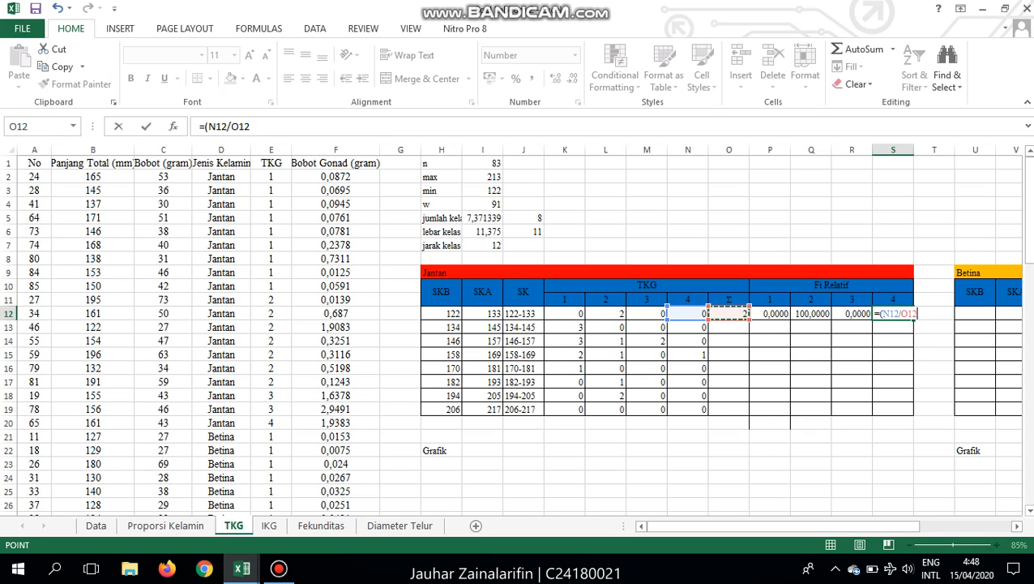
text()*100)
key(Return)
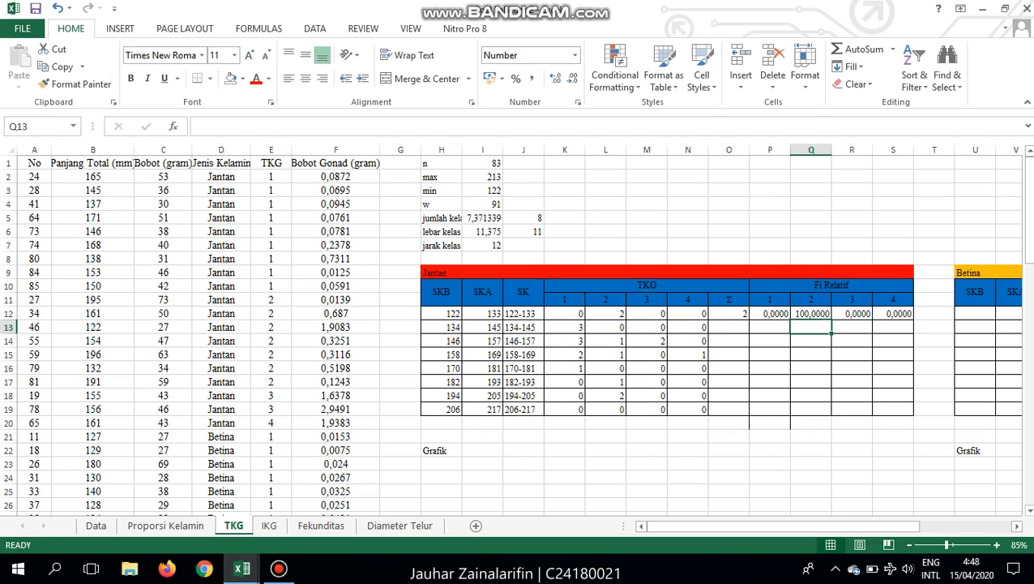
- Fill the total and Fi Relatif formulas in O12:S12 down to row 19 of the Jantan table
key(Up)
key(Left)
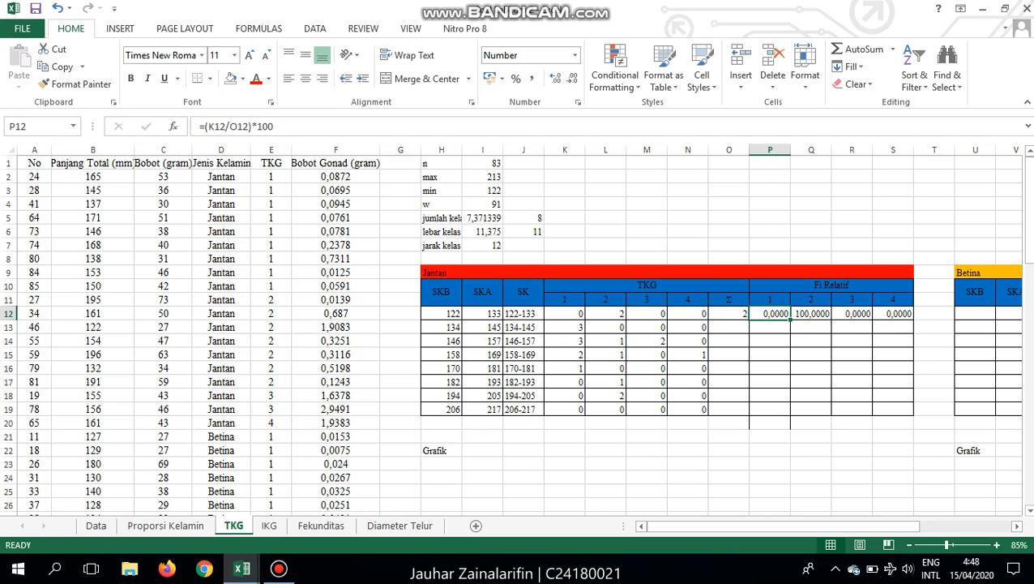
drag(728, 313, 914, 415)
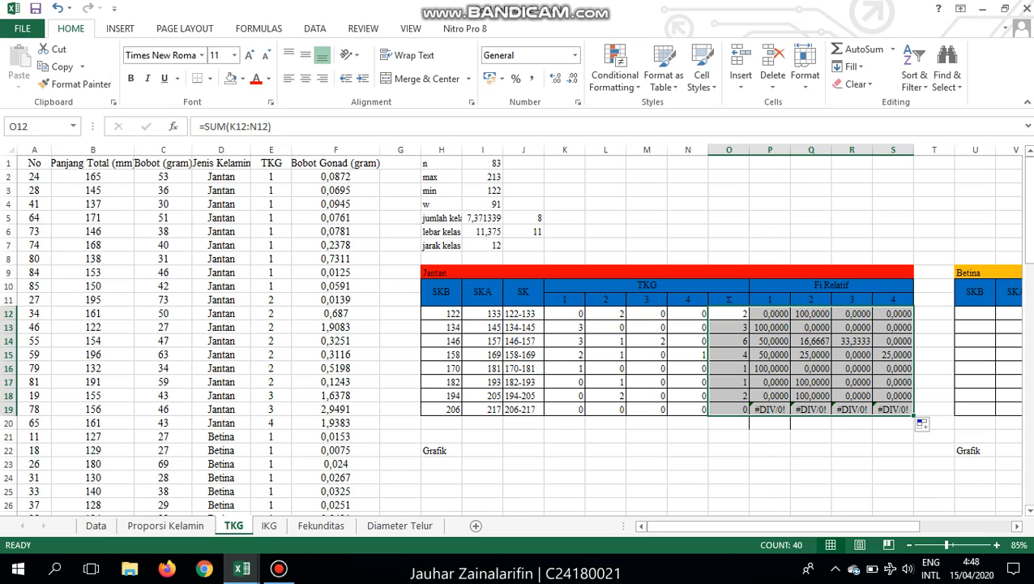
mouse_move(279, 569)
click(728, 409)
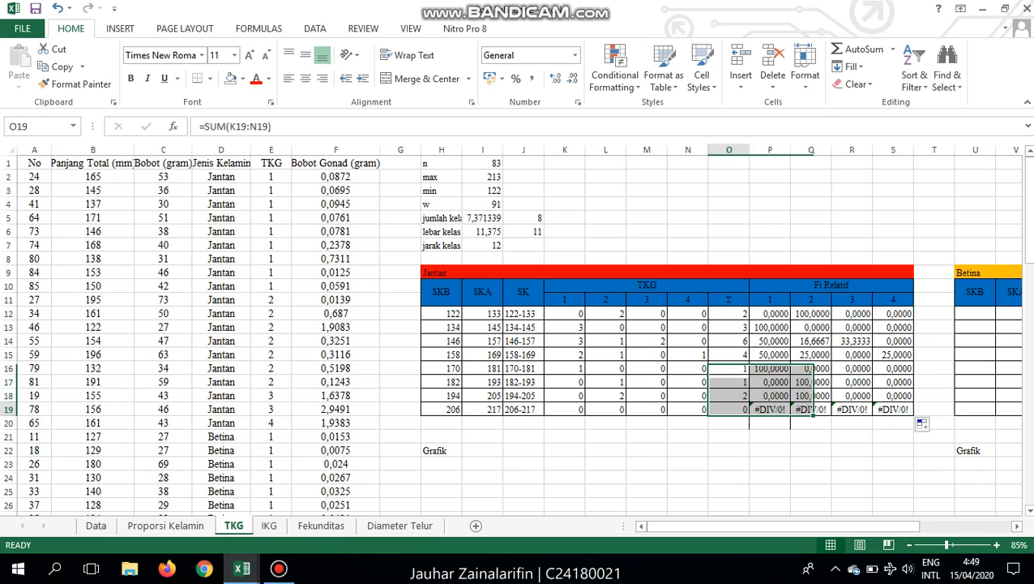
scroll(516, 334, down, 2)
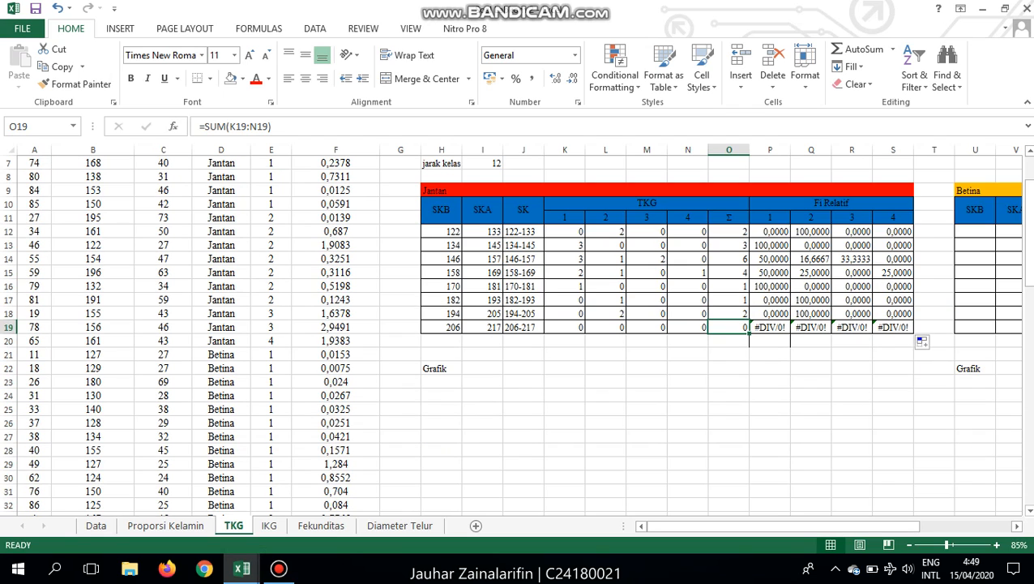
scroll(516, 334, up, 2)
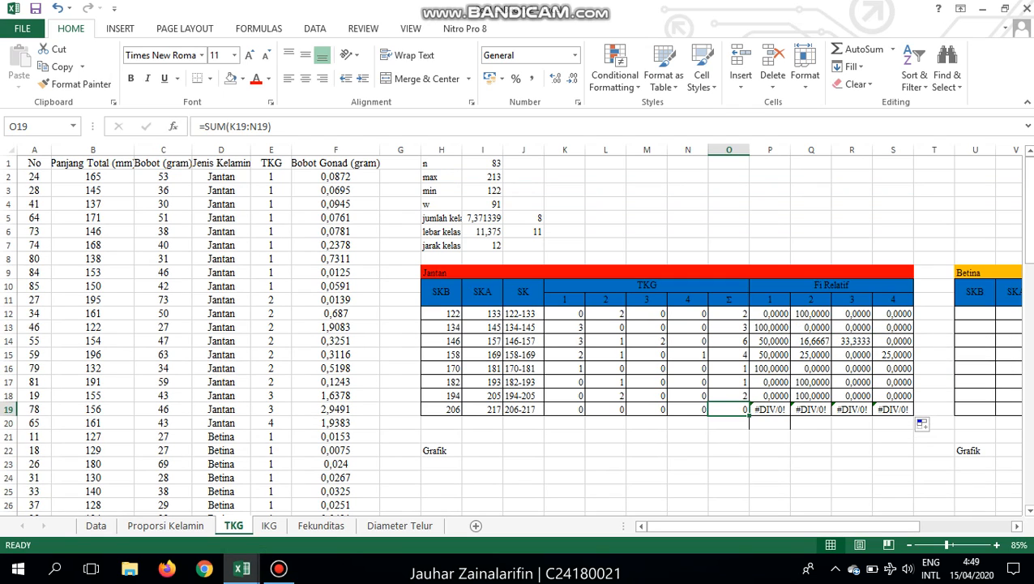
- Insert an empty 100% Stacked Column chart under the Jantan table's Grafik label and enlarge it to cover about H23:S39
scroll(515, 334, down, 4)
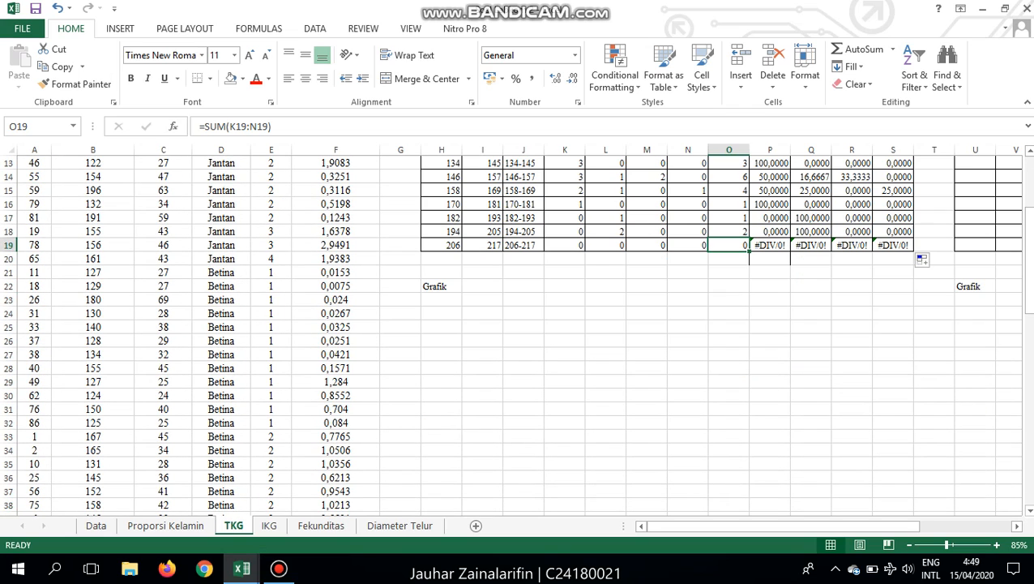
click(441, 312)
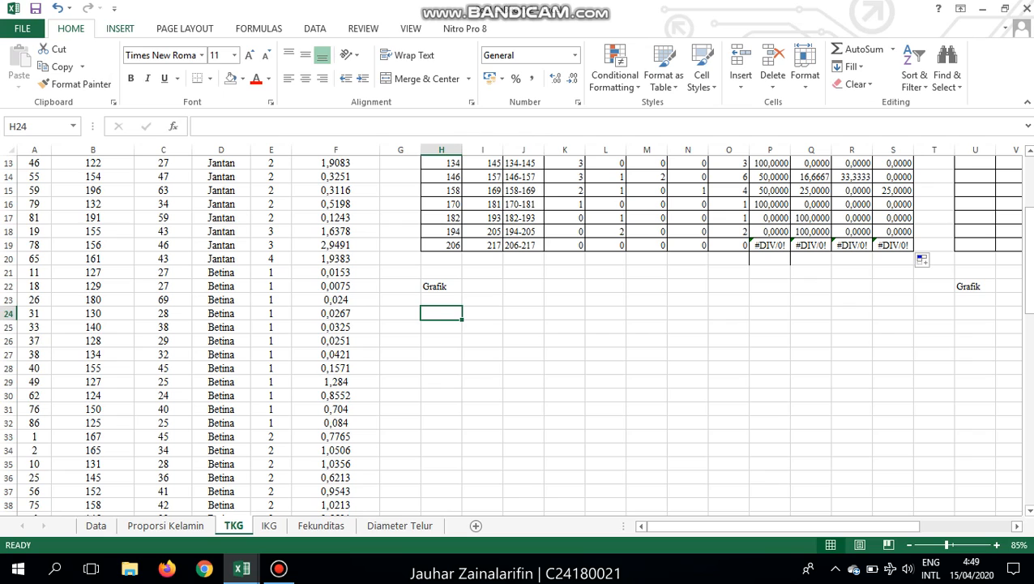
click(120, 28)
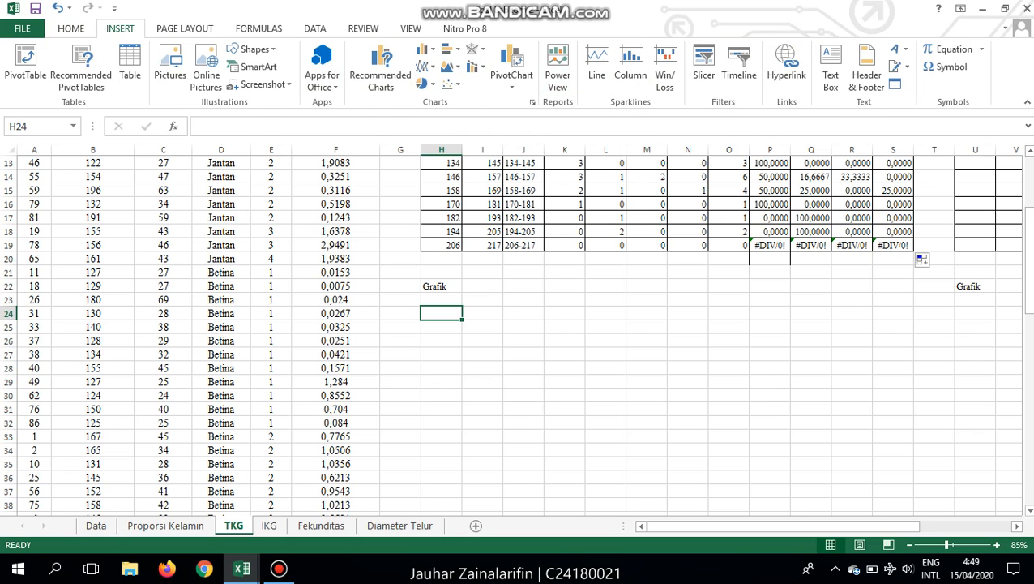
click(630, 68)
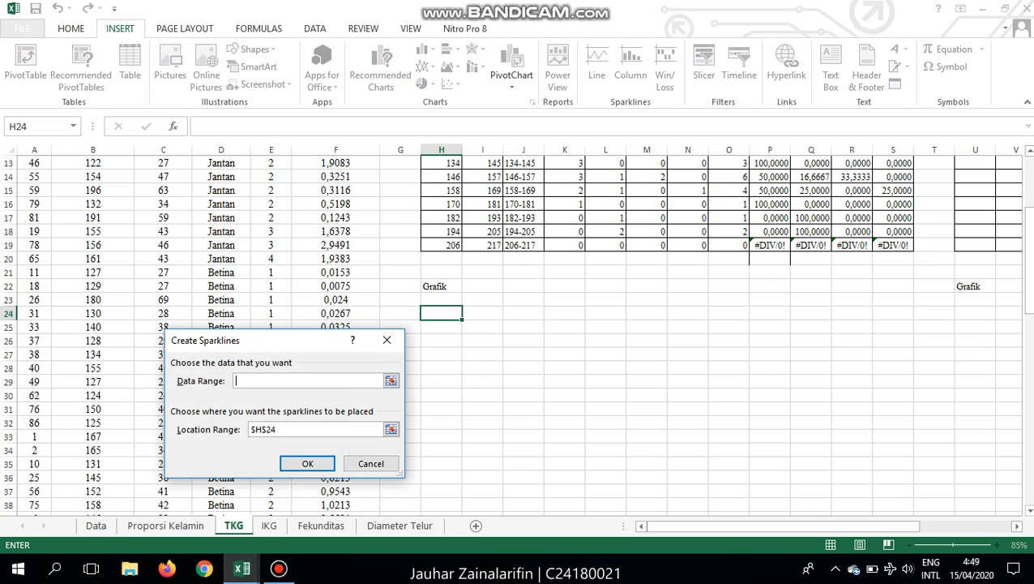
click(371, 463)
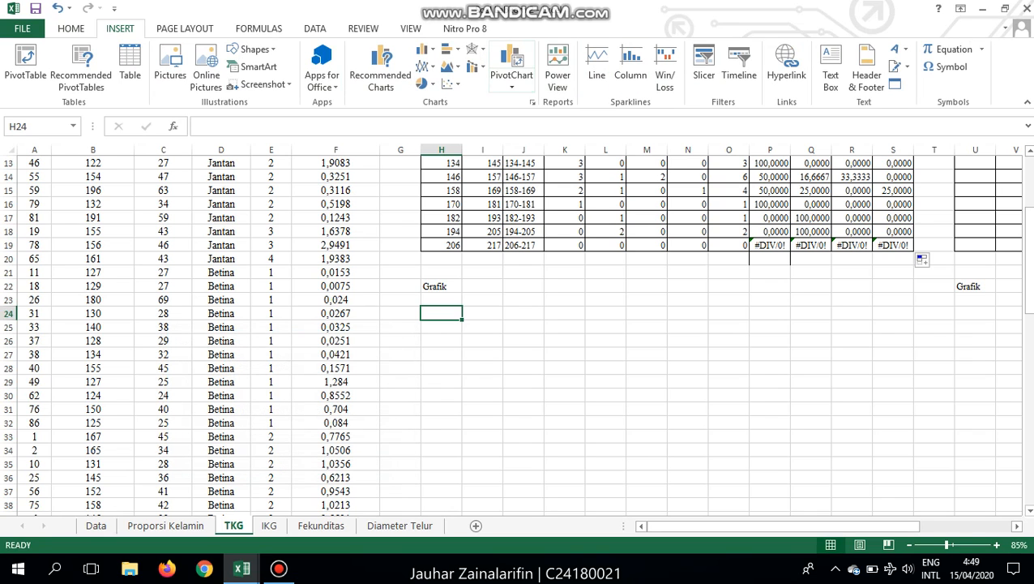
click(426, 49)
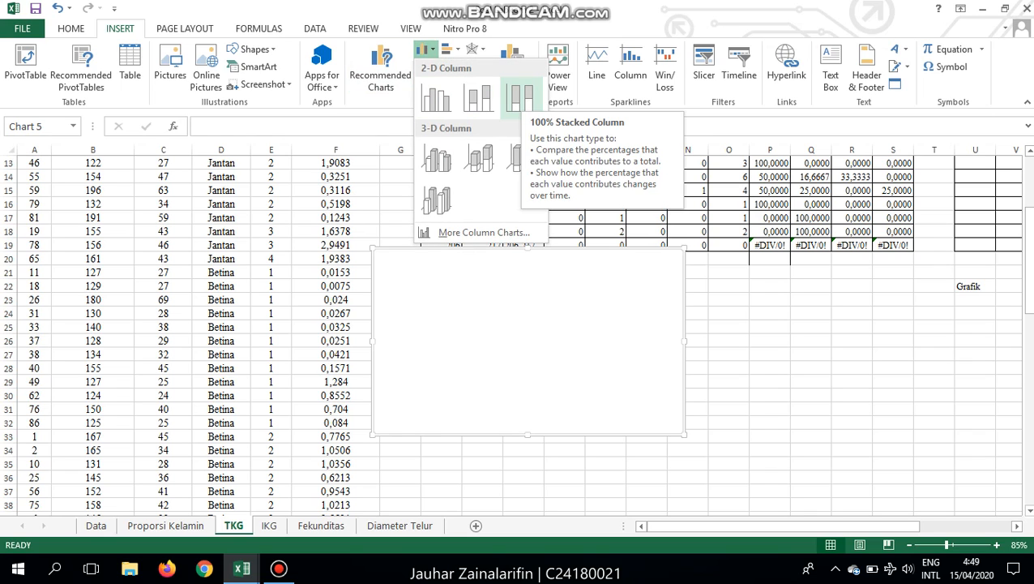
click(519, 97)
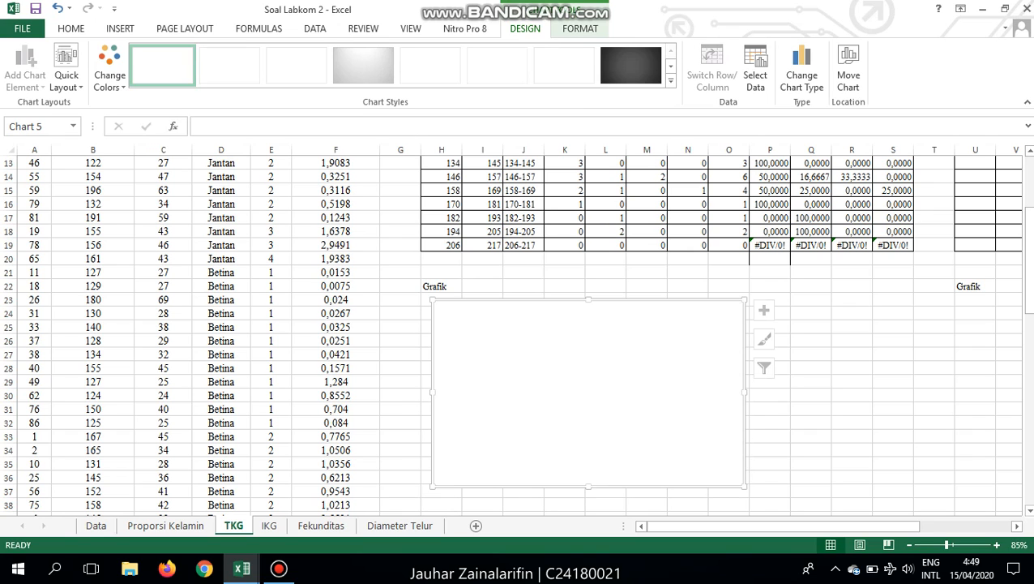
drag(744, 487, 882, 419)
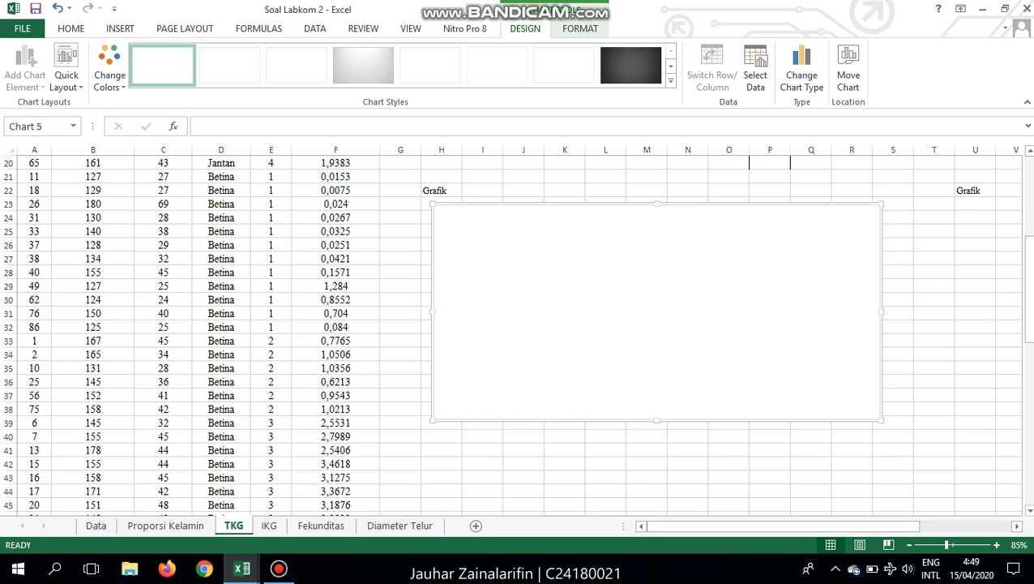
- Add a data series named TKG 1 to the empty Jantan chart, using P12:P19 as its values
scroll(516, 334, up, 3)
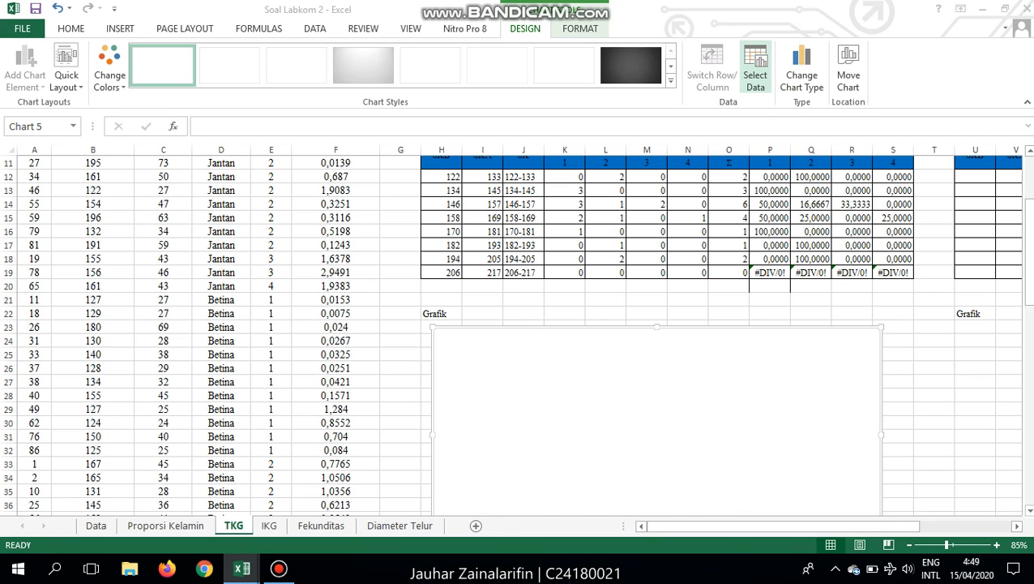
click(754, 69)
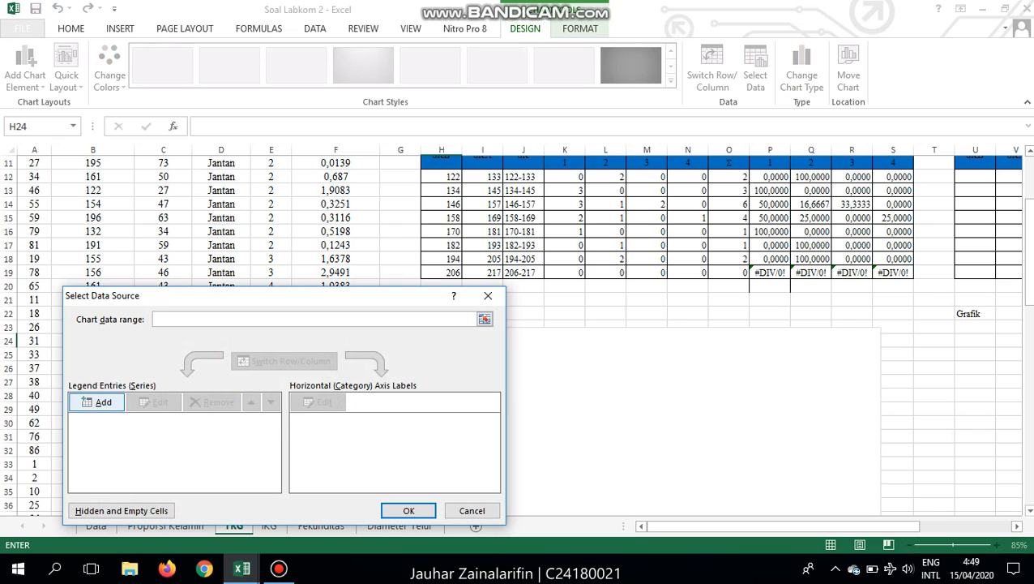
click(97, 402)
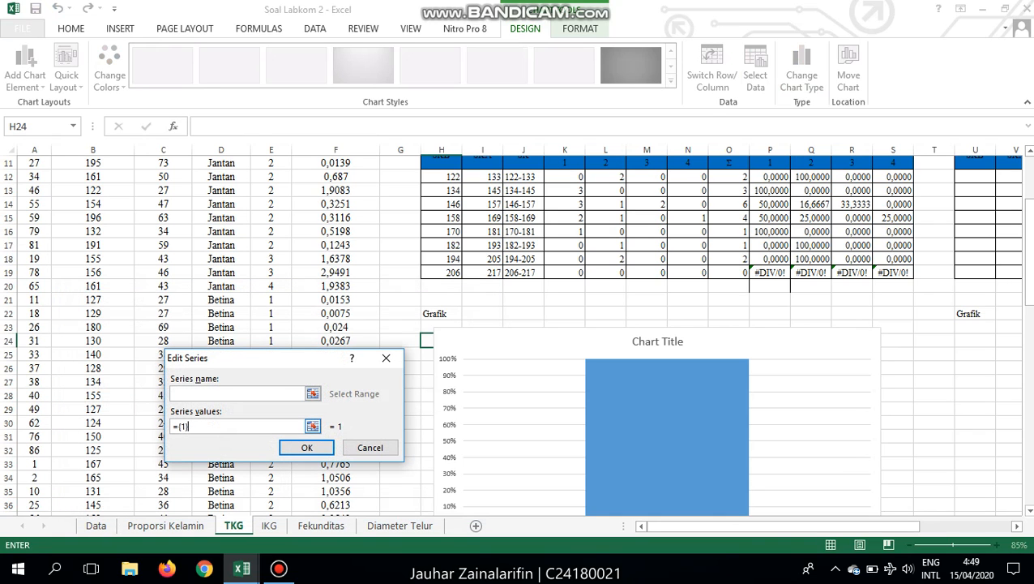
key(Tab)
key(shift+Tab)
key(shift+Tab)
text(TKG 1)
click(235, 427)
key(BackSpace)
key(BackSpace)
key(BackSpace)
key(BackSpace)
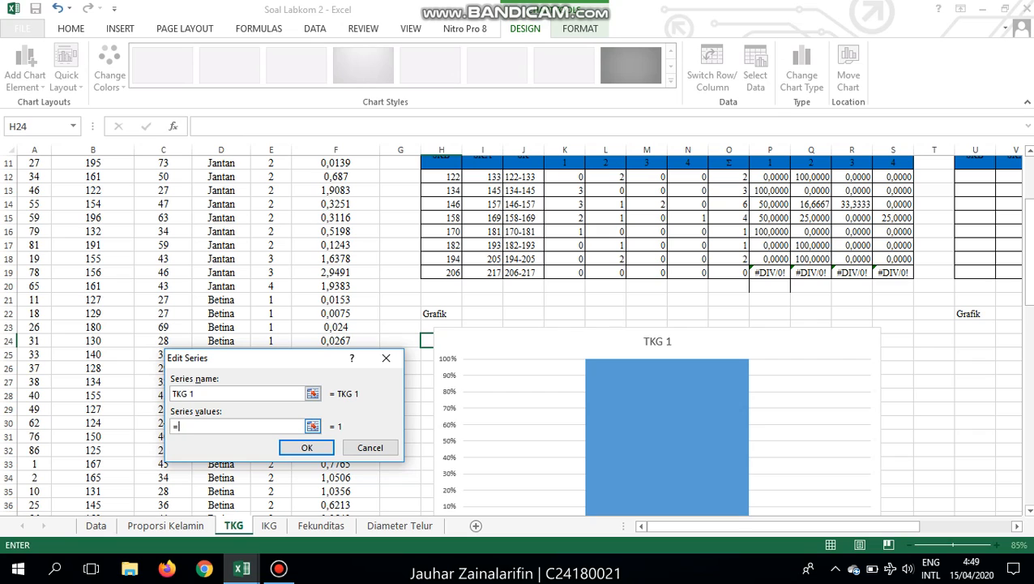
drag(770, 176, 770, 272)
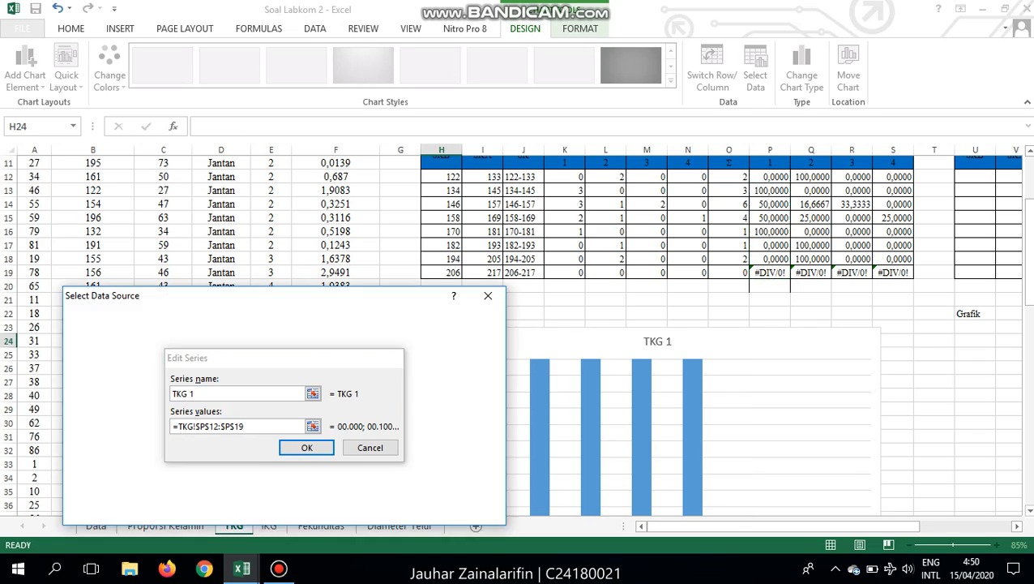
key(Return)
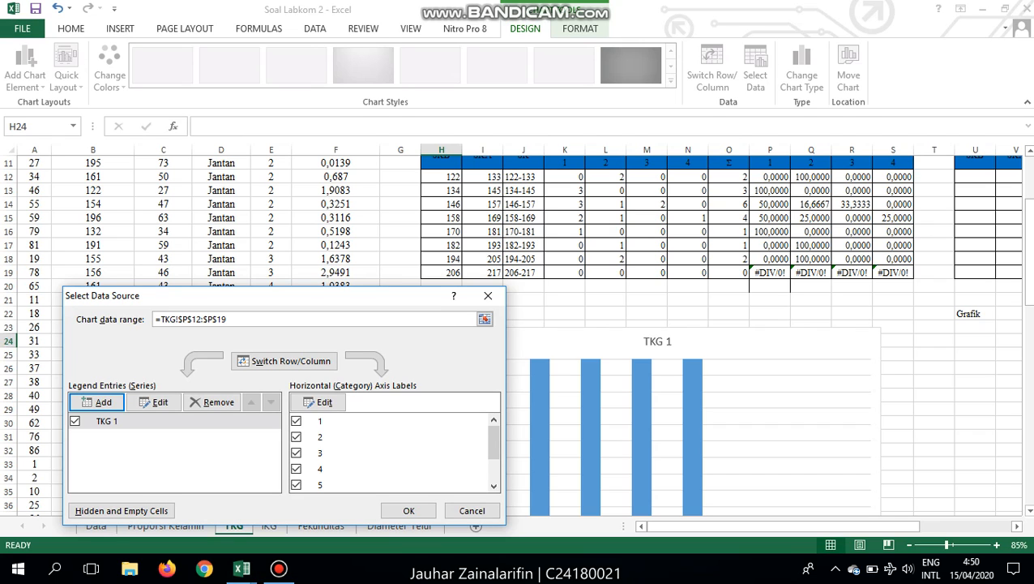
- Add a second series named TKG 2 to the Jantan chart, using Q12:Q19 as its values
click(96, 402)
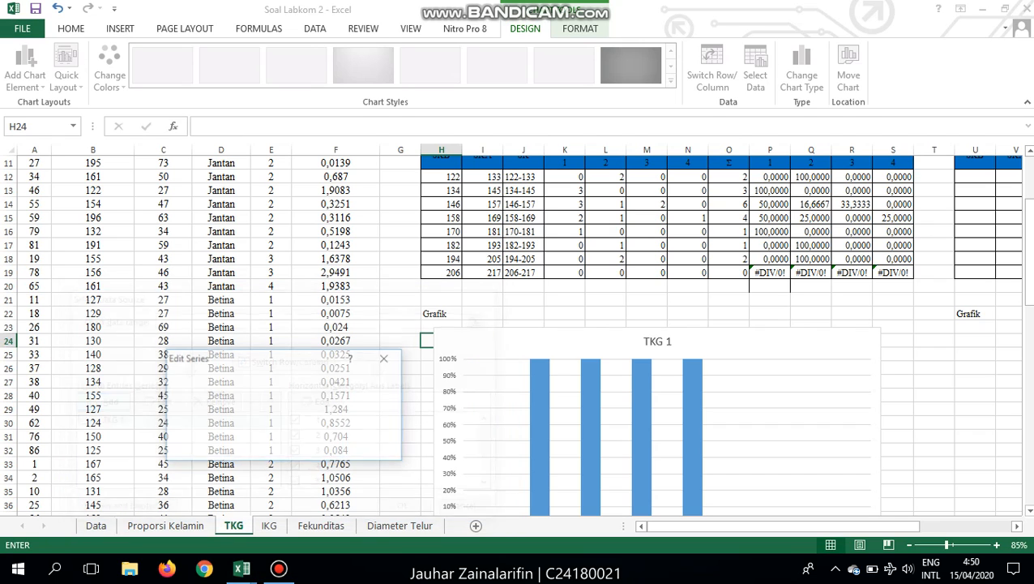
text(TKG 2)
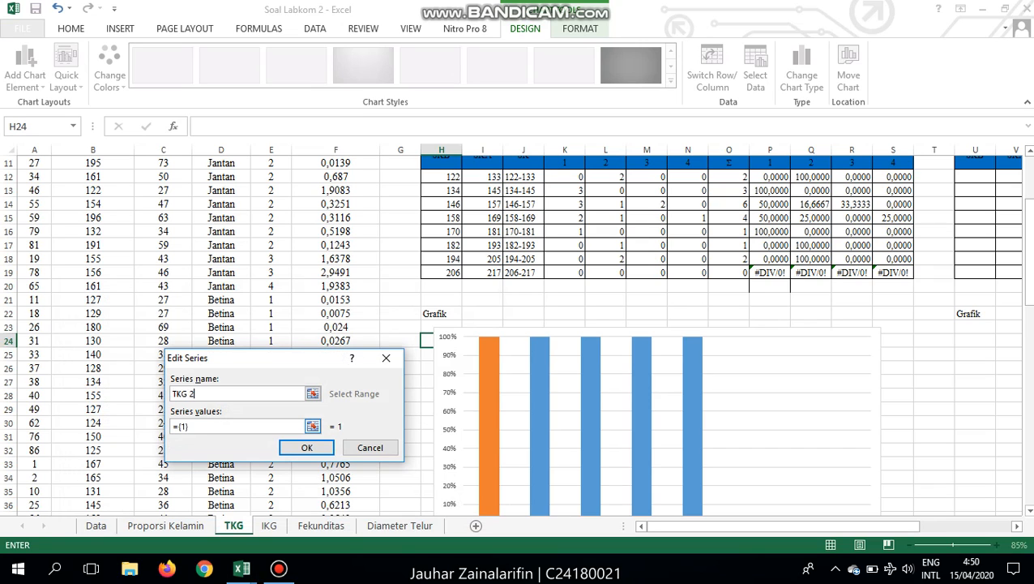
key(Tab)
key(BackSpace)
drag(810, 175, 810, 272)
key(Return)
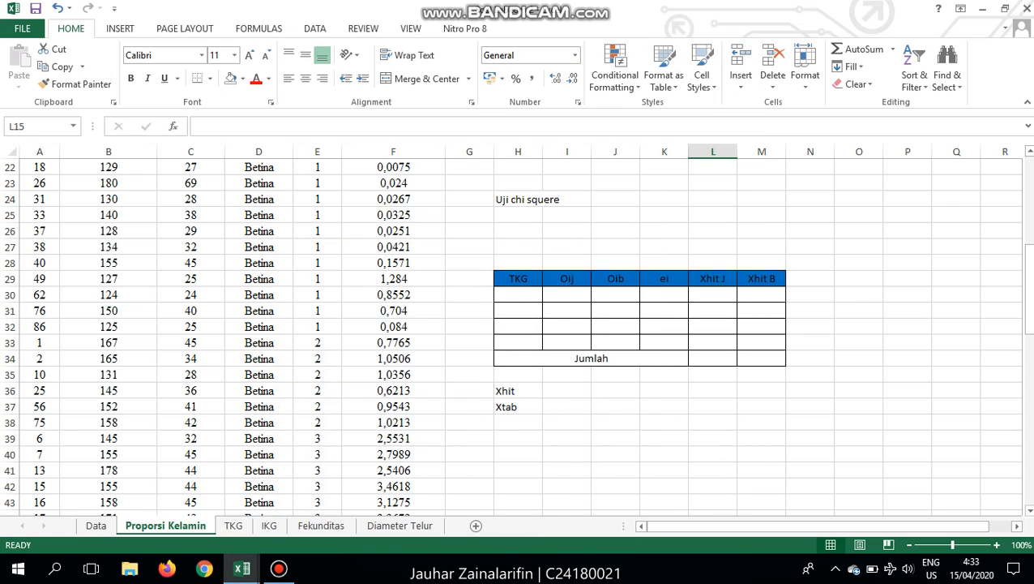
- On the Proporsi Kelamin sheet, enter H0 in H25 and its ratio 1:1 in K25 under Uji chi squere
scroll(518, 332, up, 5)
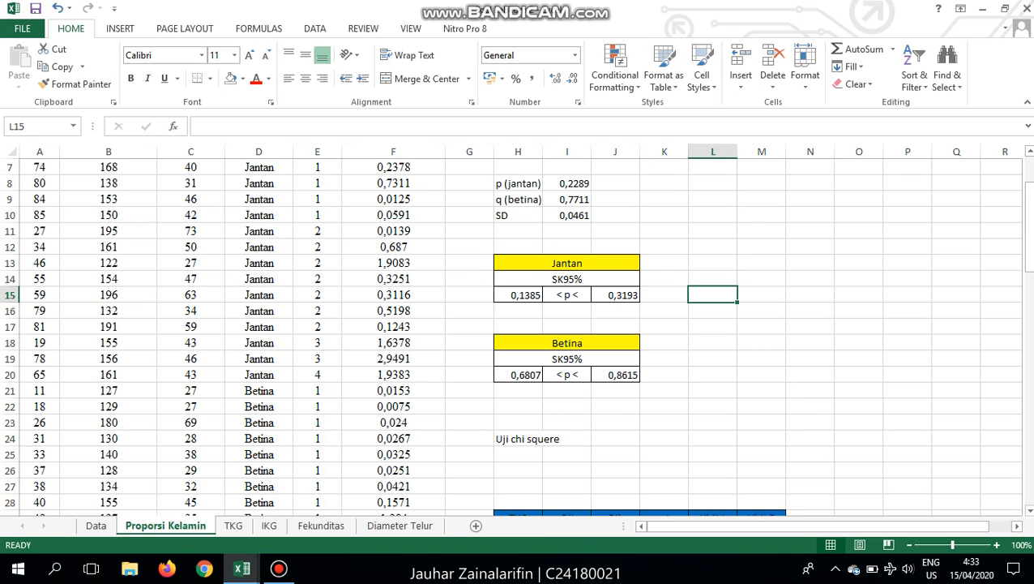
scroll(519, 332, down, 2)
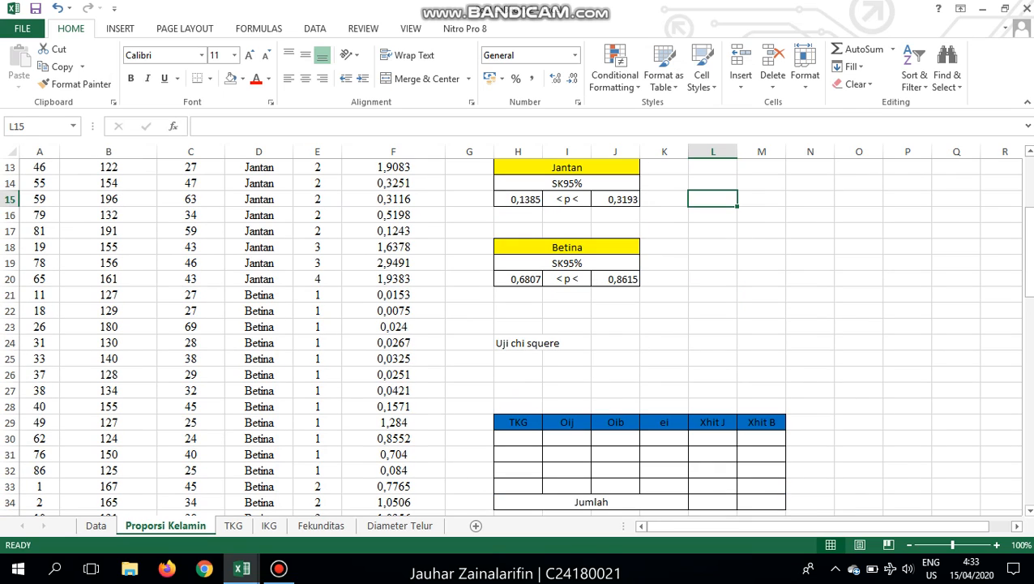
scroll(518, 332, down, 2)
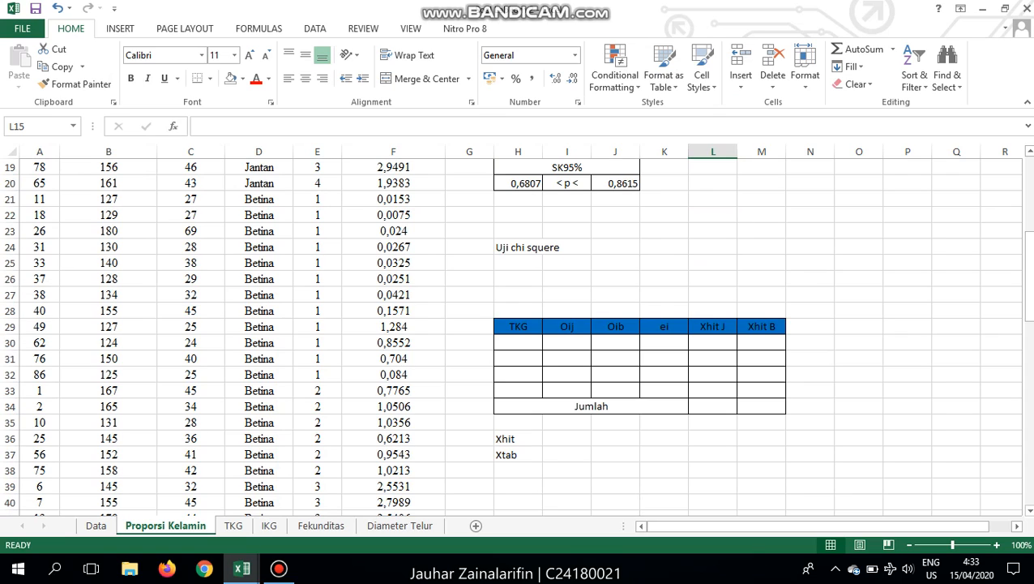
click(518, 343)
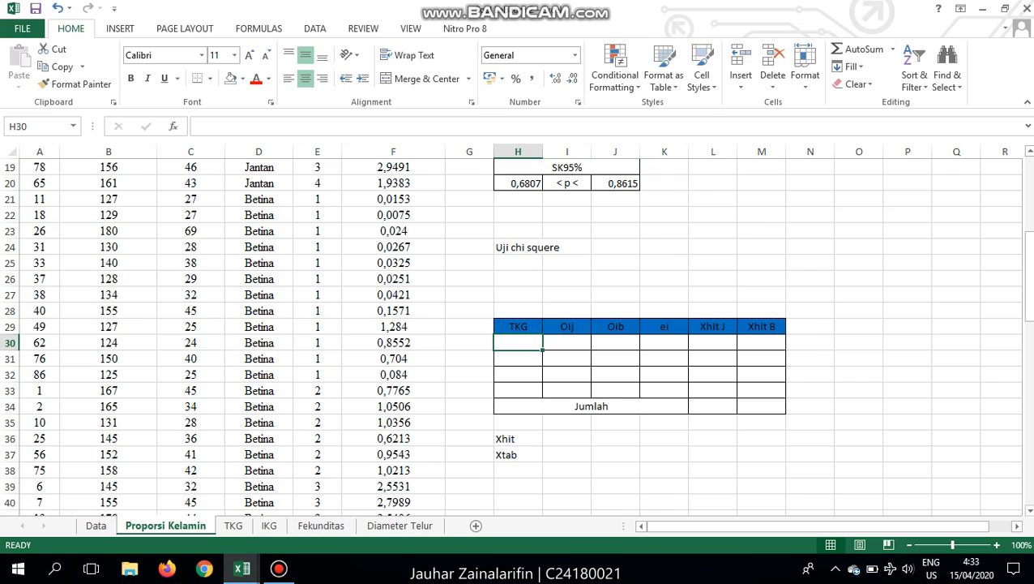
click(518, 279)
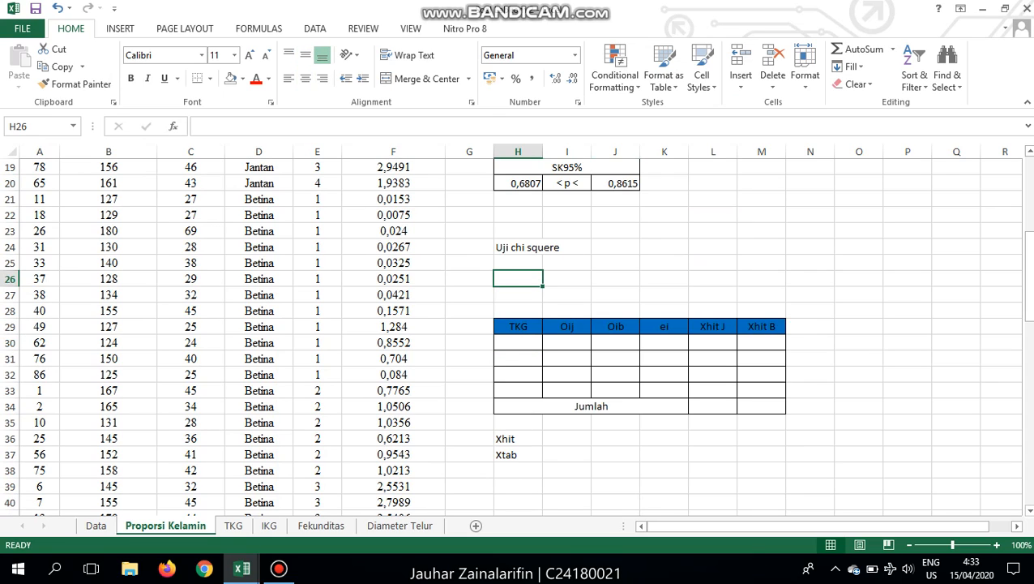
click(518, 263)
text(H)
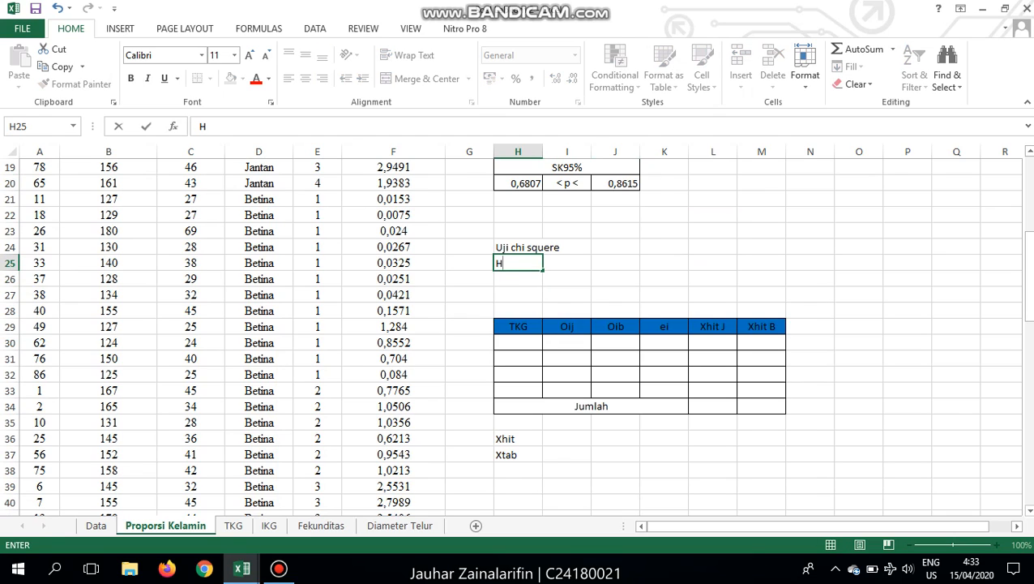
text(0)
key(Tab)
key(Tab)
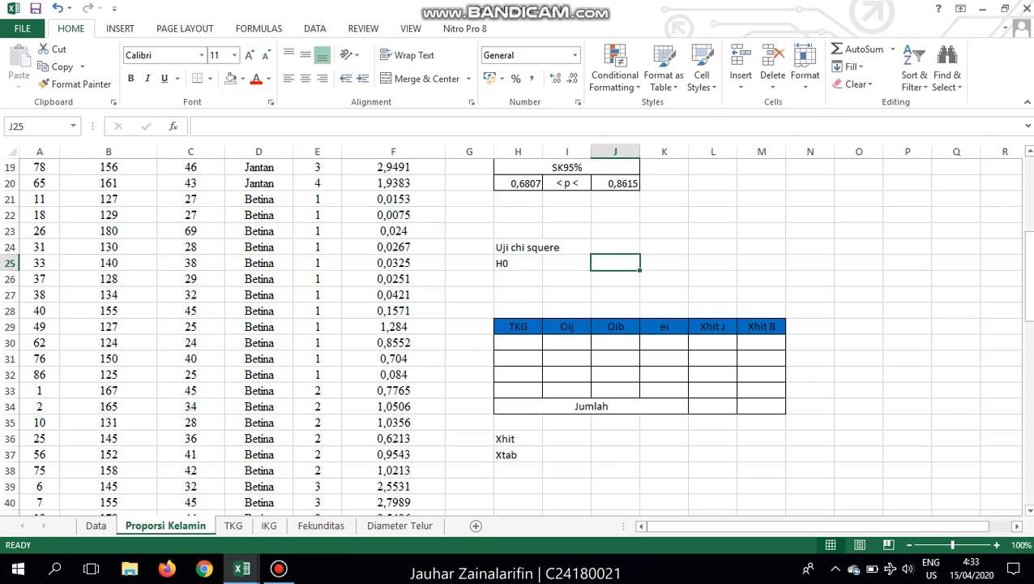
key(Tab)
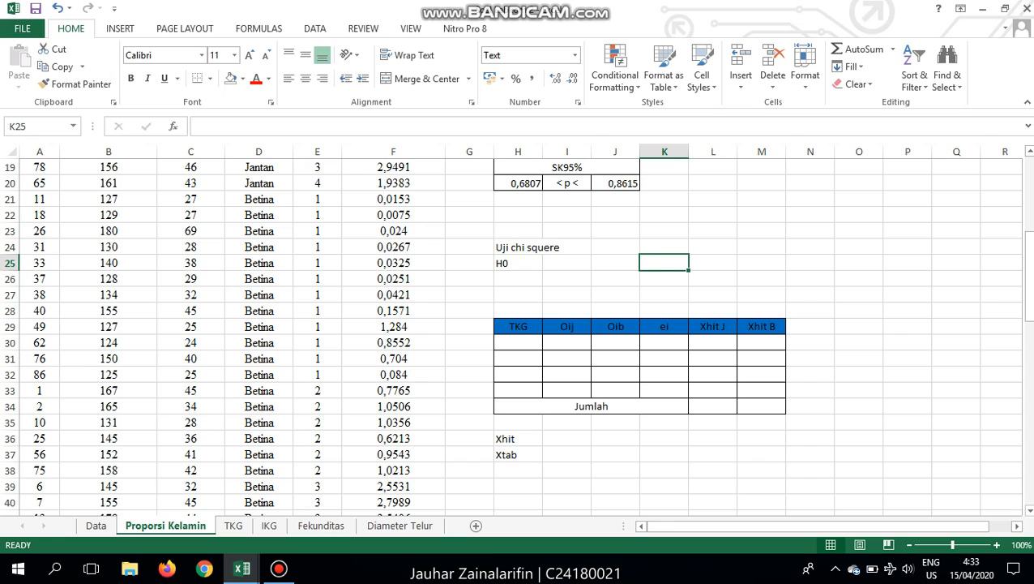
text(1:1)
key(Return)
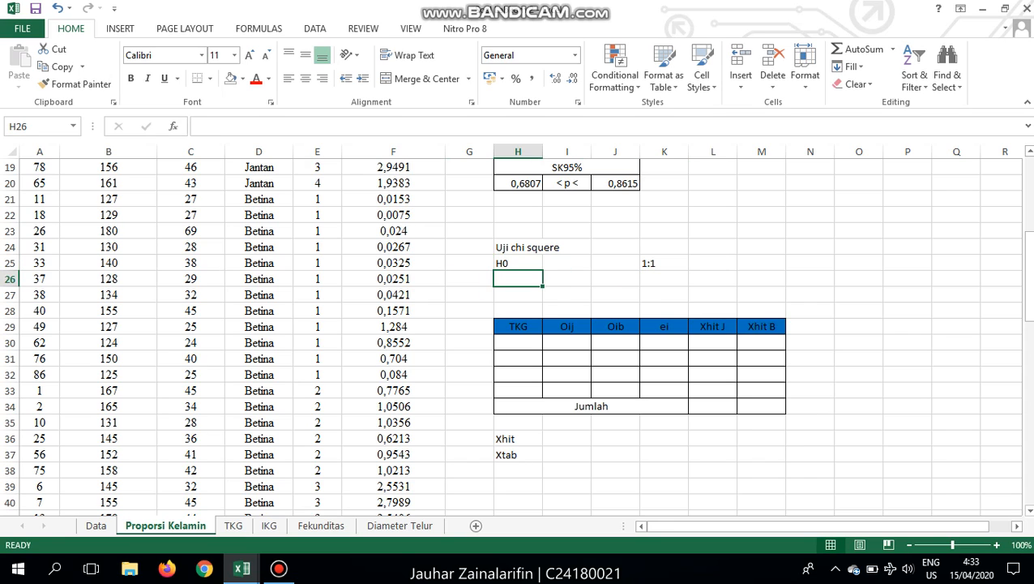
- Enter the alternative hypothesis in row 26: H1 in H26, "tidak sama dengan" in I26 and 1:1 in K26
text(H1)
key(Tab)
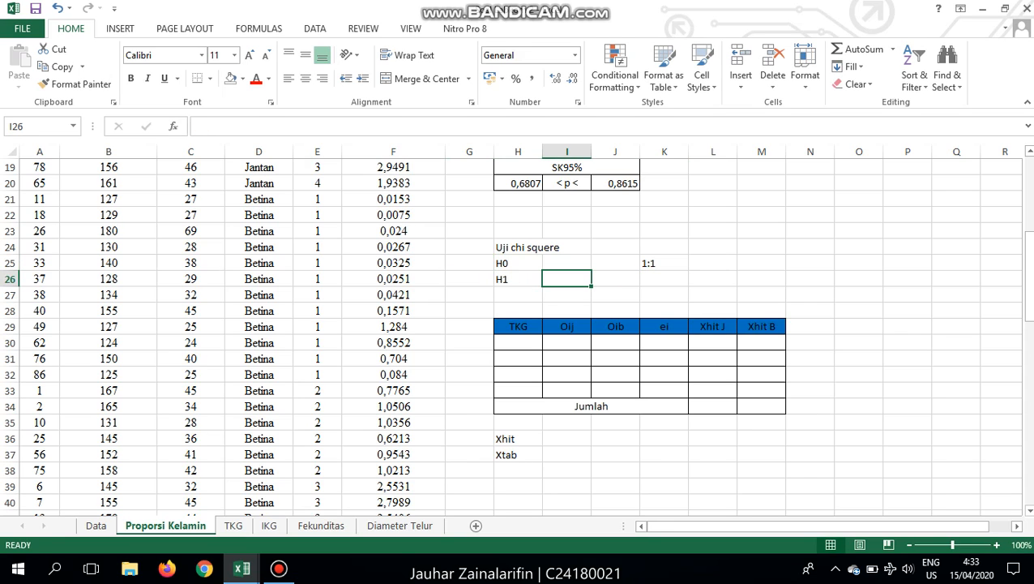
text(tidak sa)
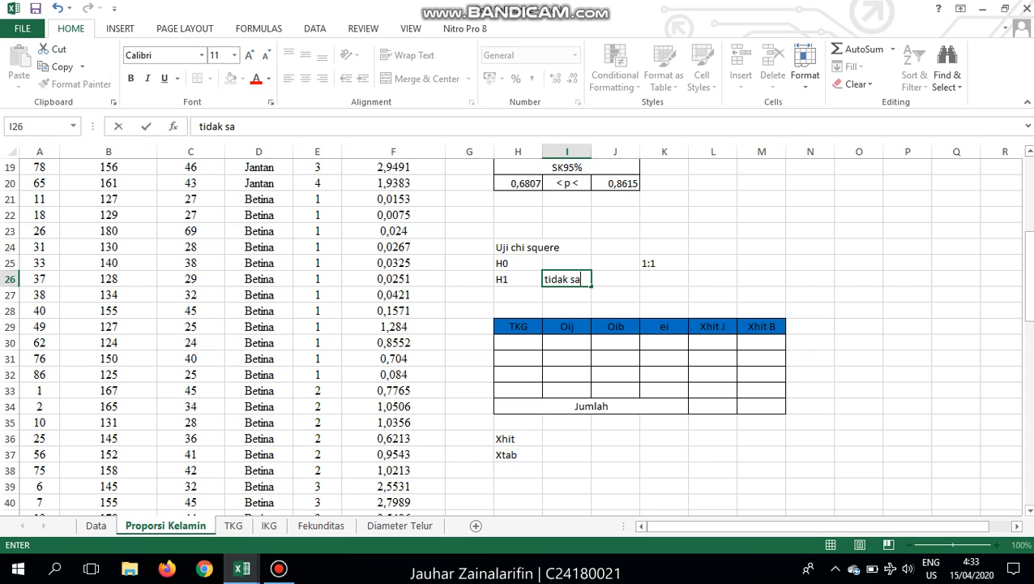
text(ma dengan)
key(Tab)
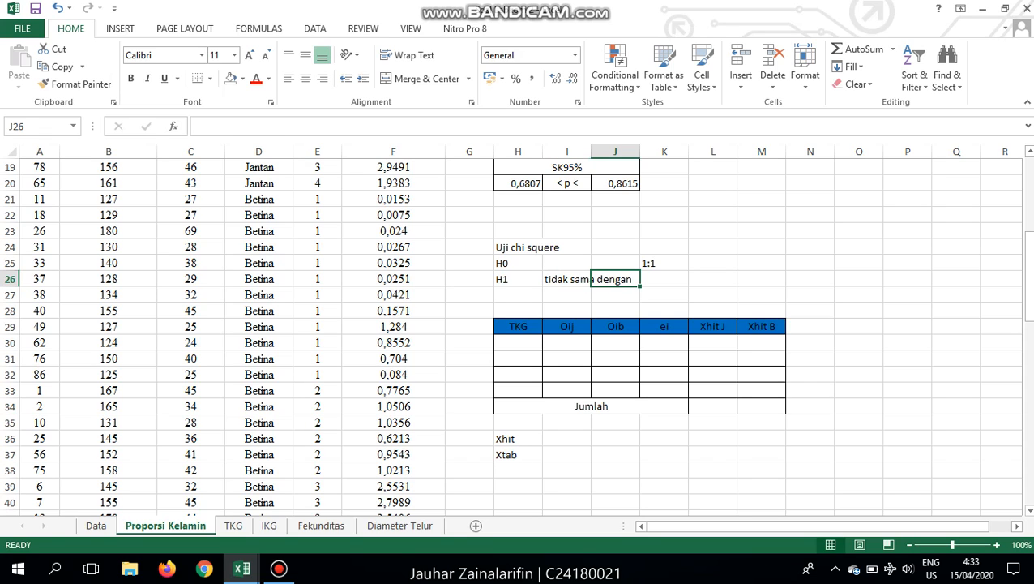
key(Tab)
text(1:1)
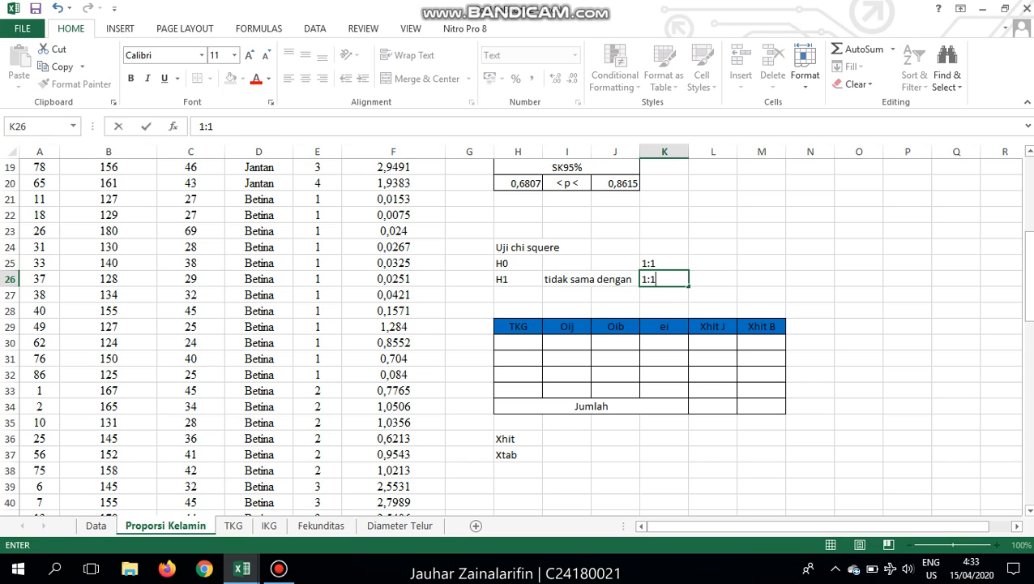
key(Return)
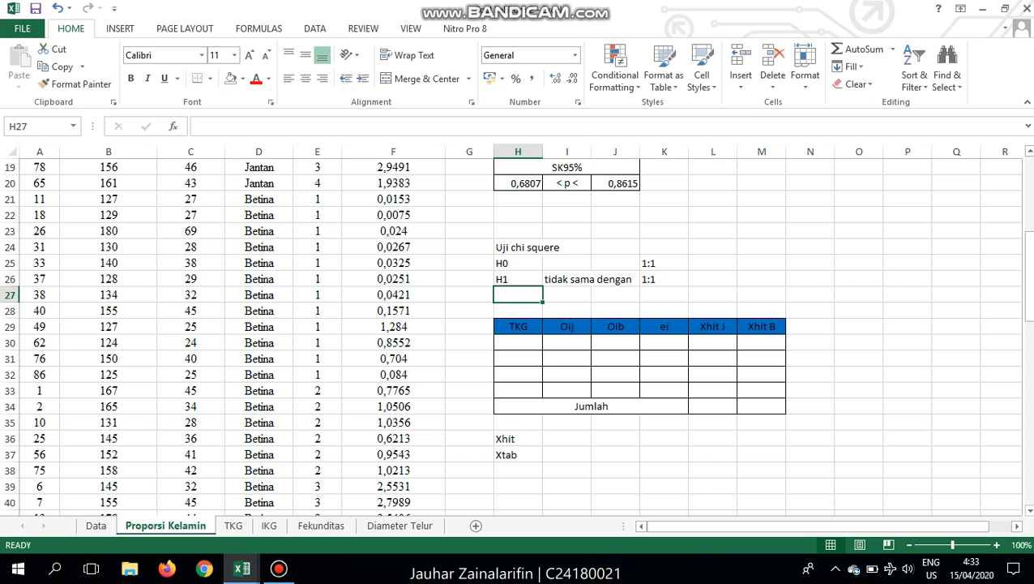
- Number the TKG column of the chi-square table 1 to 4 in H30:H33
click(518, 342)
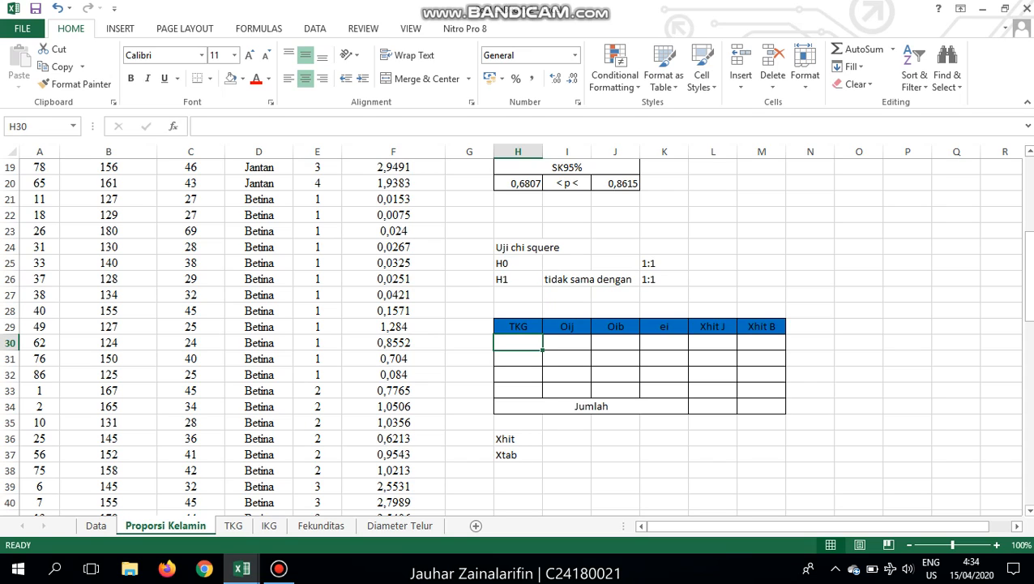
text(1)
key(Return)
text(2)
key(Return)
text(3)
key(Return)
text(4)
key(Return)
- Start a FREQUENCY formula over the Oij cells I30:I33 of the chi-square table
key(Right)
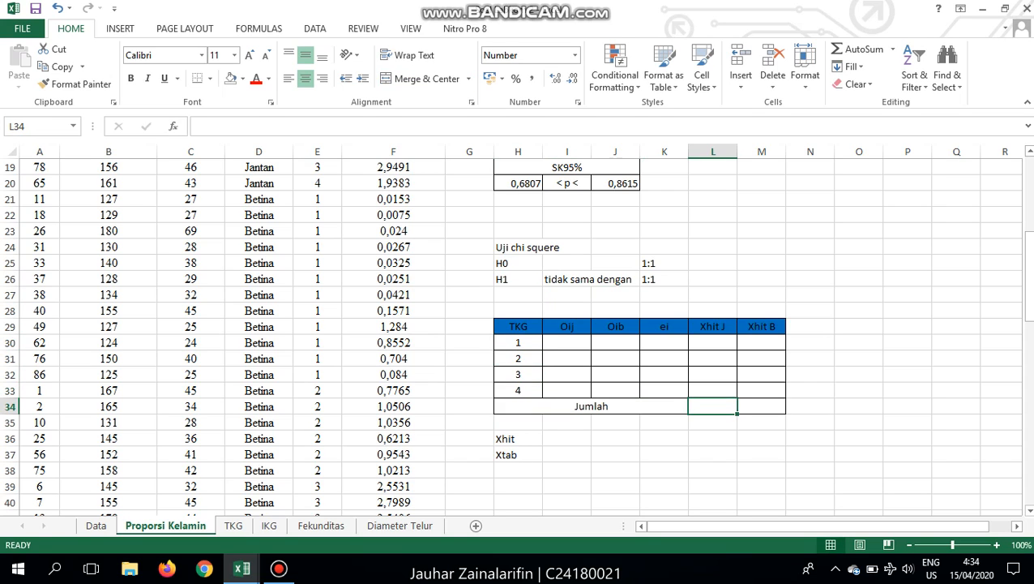
key(Up)
key(Up)
key(Up)
key(Left)
key(Left)
key(Left)
key(Up)
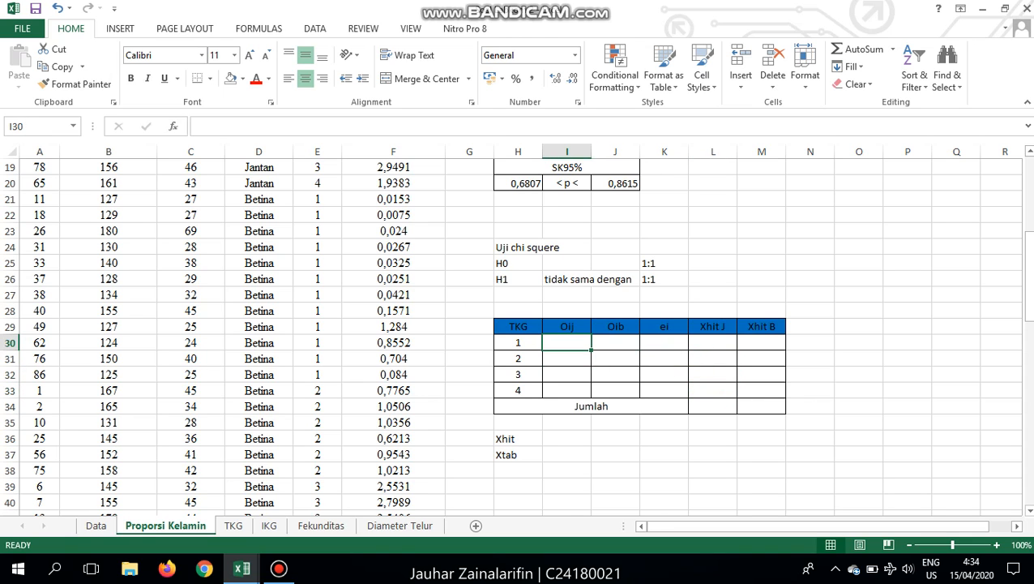
key(ctrl+shift+Down)
key(Up)
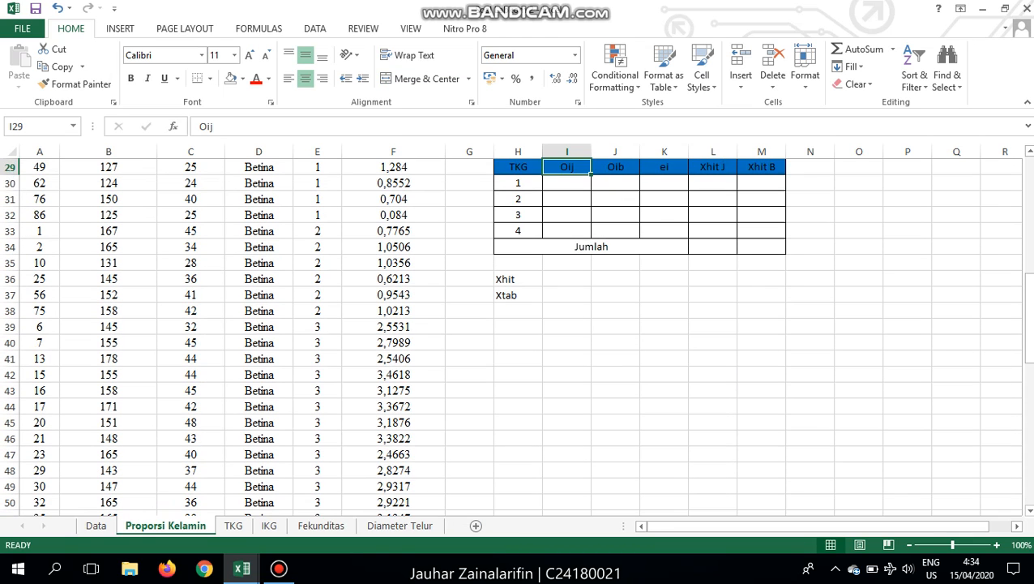
key(Down)
key(shift+Down)
key(shift+Down)
key(shift+Down)
text(=)
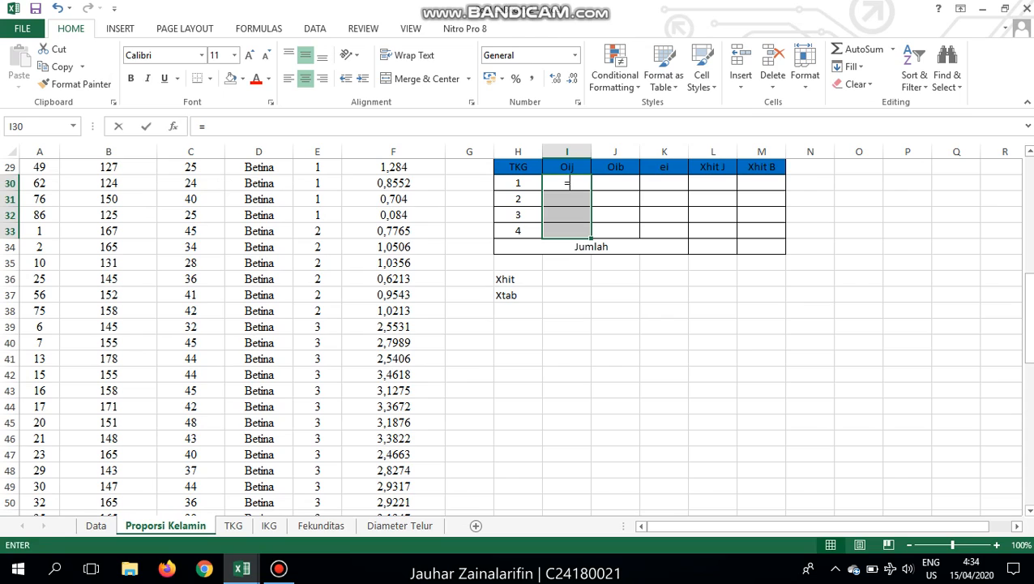
text(freq)
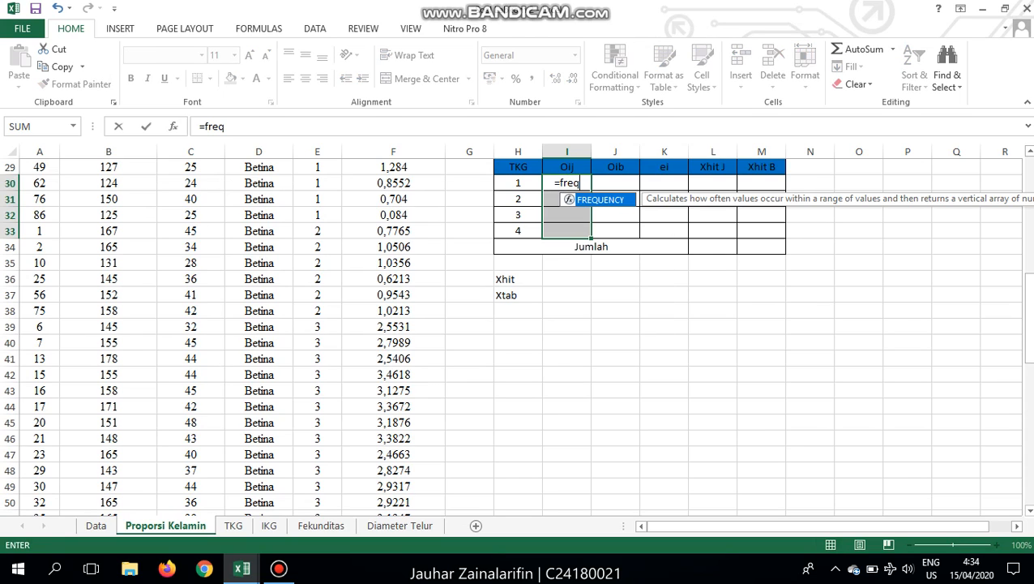
text(uenc)
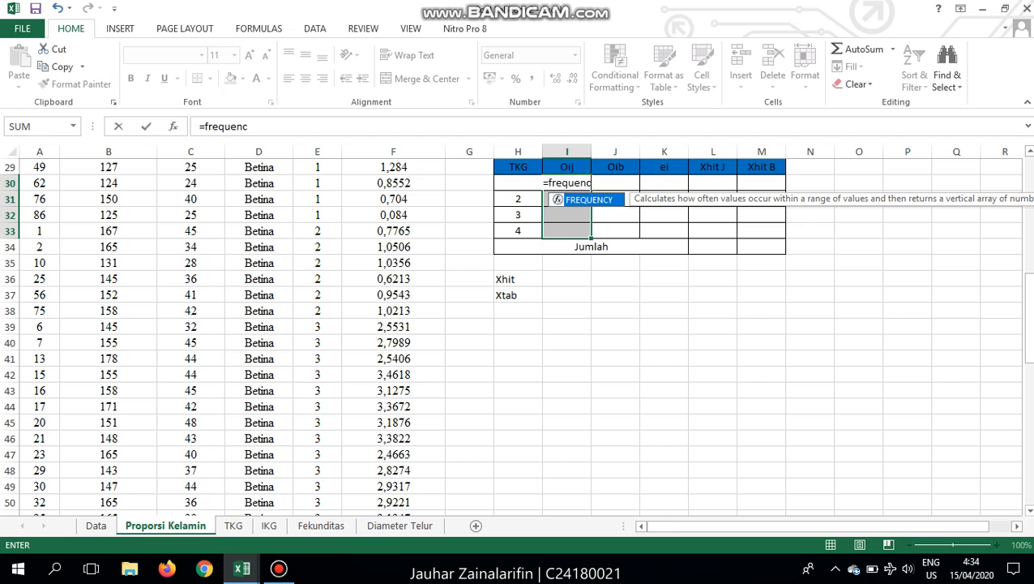
text(y()
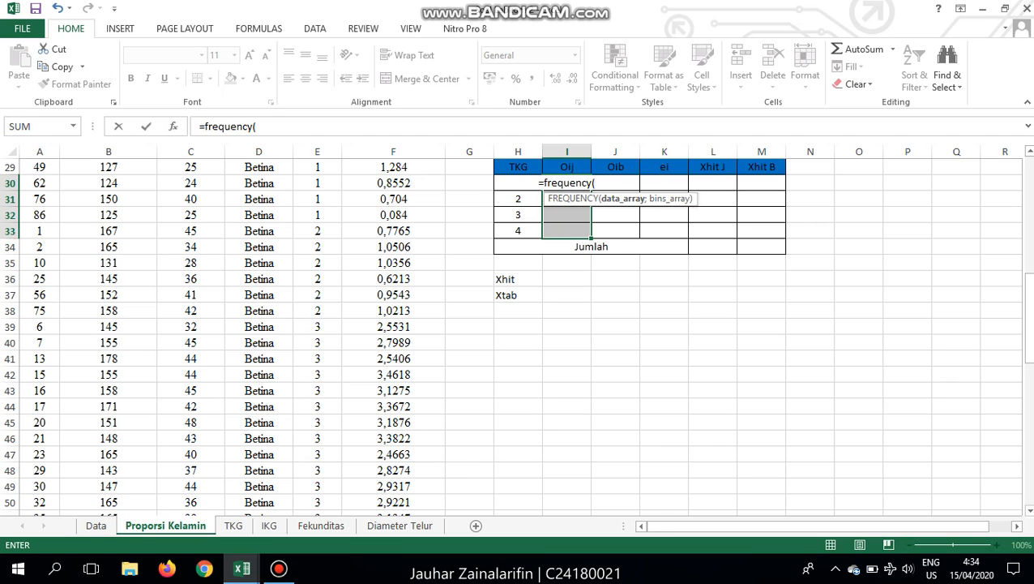
- Use the TKG values of the Jantan rows, E2:E20, as the data array of the FREQUENCY formula
scroll(518, 324, up, 3)
scroll(518, 333, up, 7)
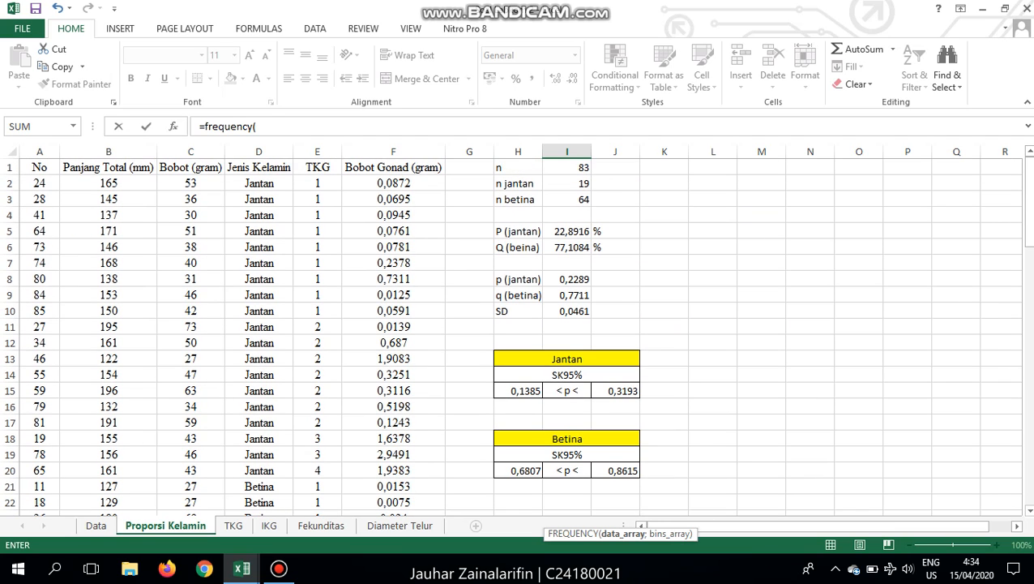
scroll(518, 333, down, 2)
scroll(518, 333, up, 2)
drag(317, 183, 317, 327)
drag(317, 470, 318, 470)
scroll(519, 324, down, 6)
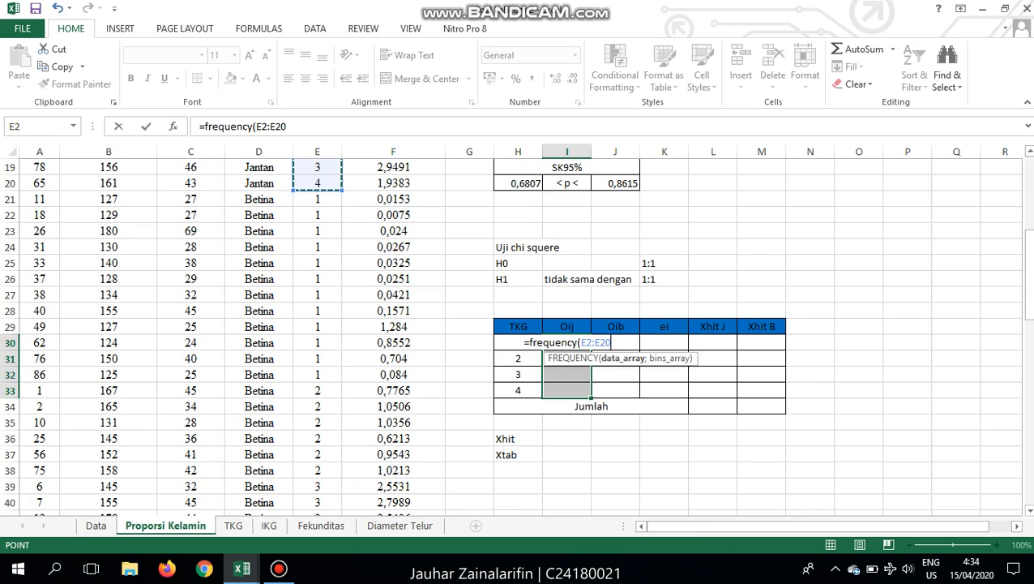
scroll(519, 324, up, 3)
scroll(519, 324, down, 1)
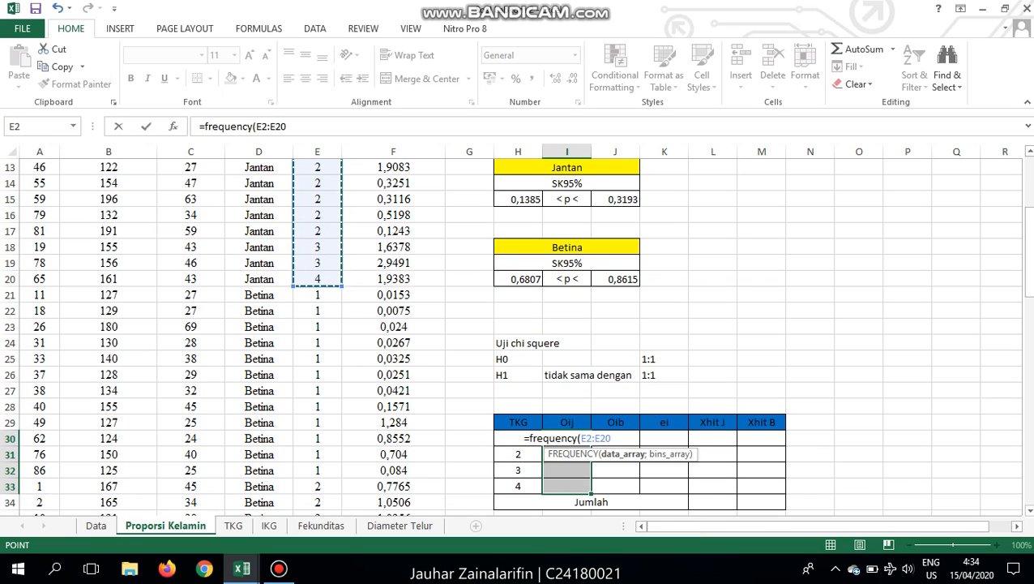
- Use H30:H33 as the bins array and enter the FREQUENCY formula as an array formula across I30:I33
text(;)
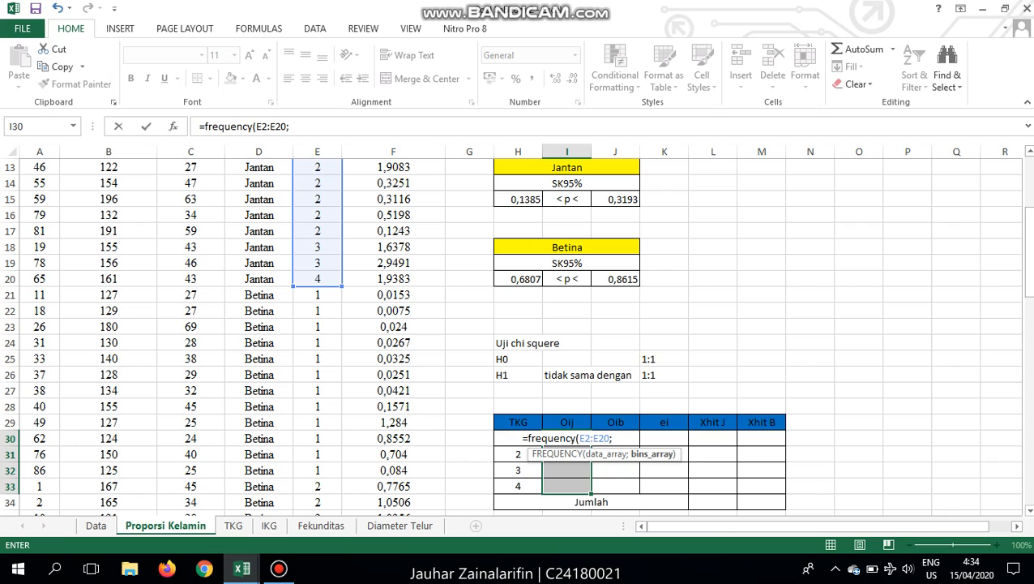
drag(518, 486, 518, 438)
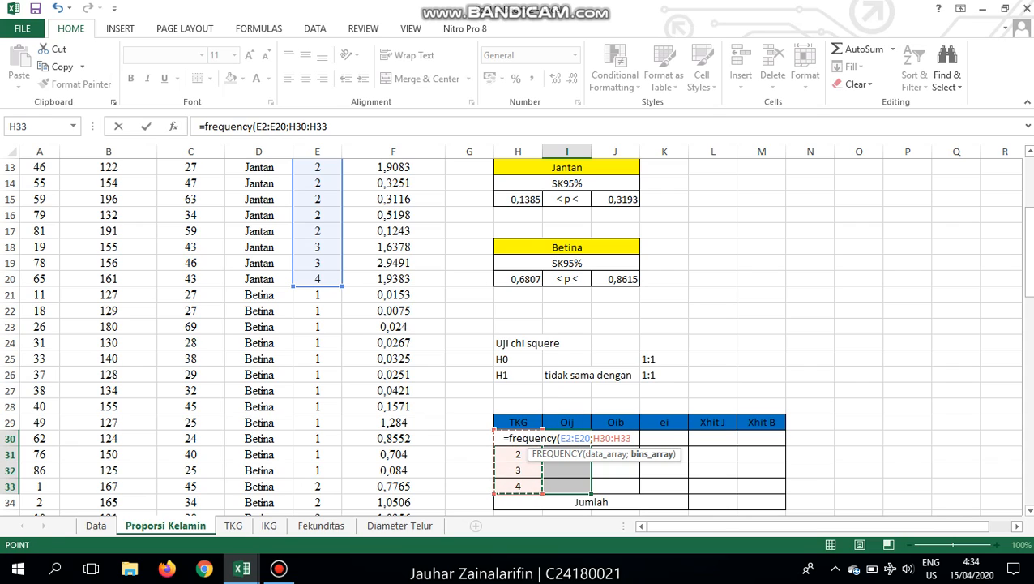
text())
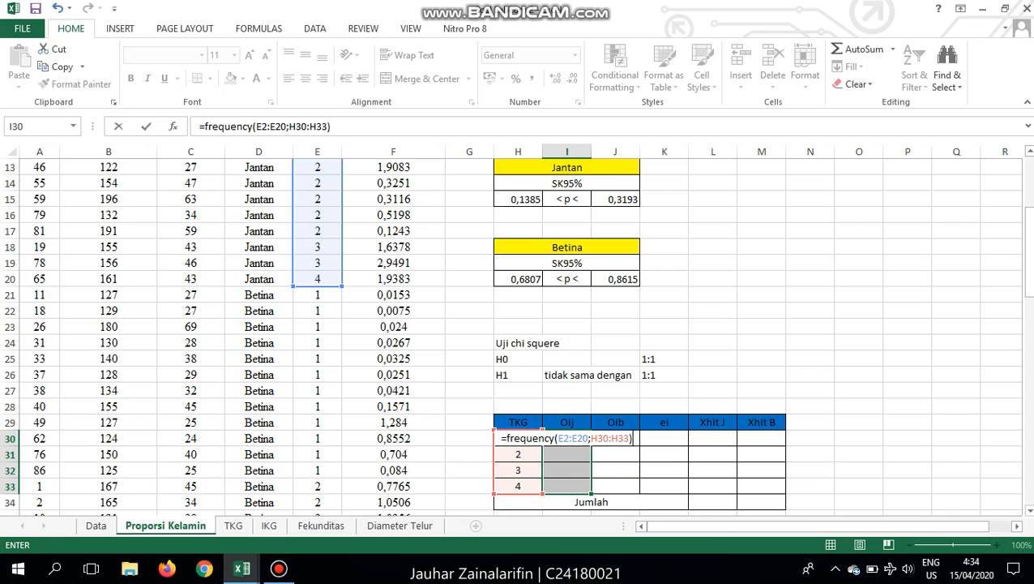
key(ctrl+shift+Return)
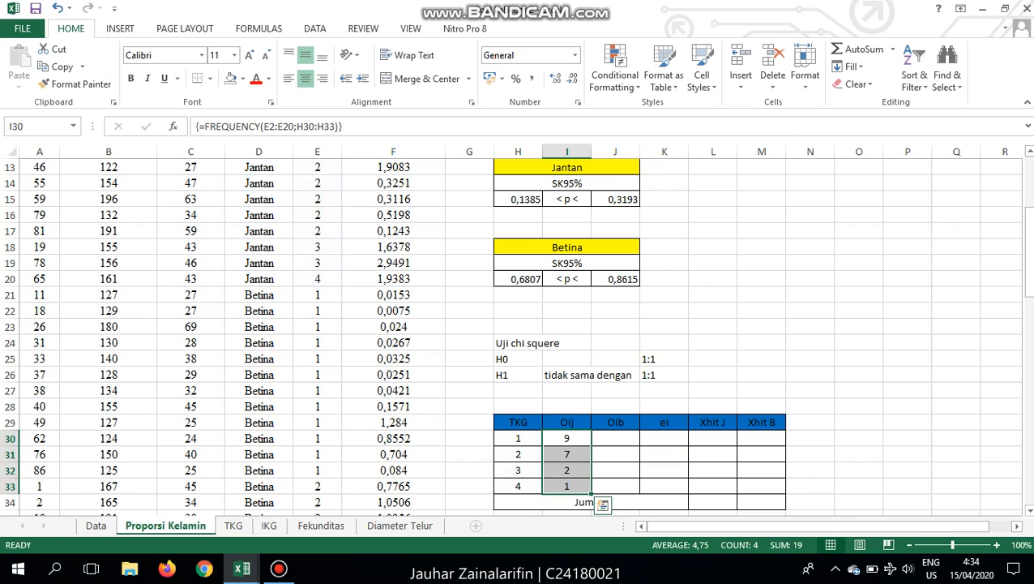
- Start a FREQUENCY formula over the Oib cells J30:J33 of the chi-square table
click(615, 439)
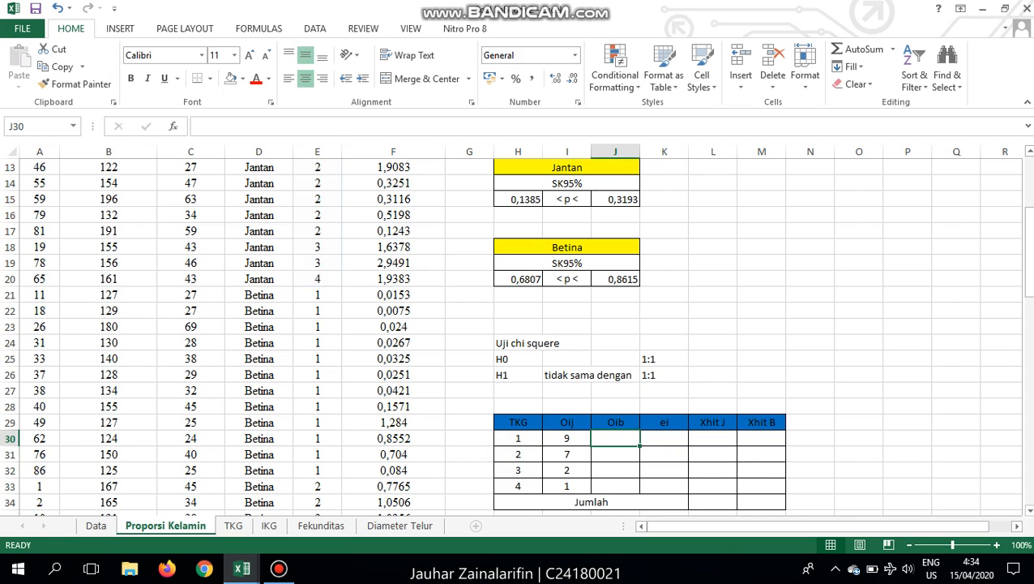
text(=)
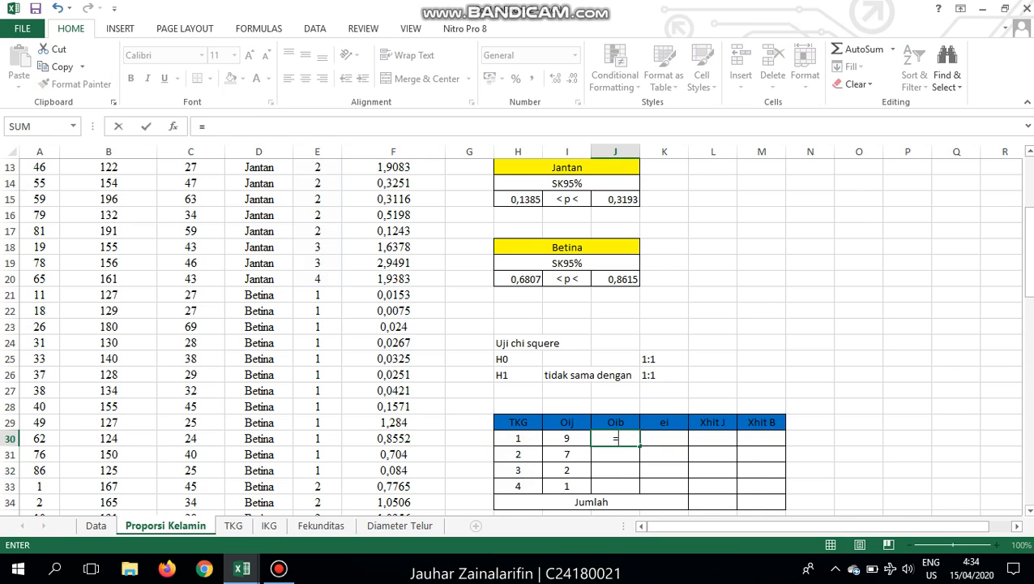
key(BackSpace)
drag(616, 438, 616, 487)
text(=f)
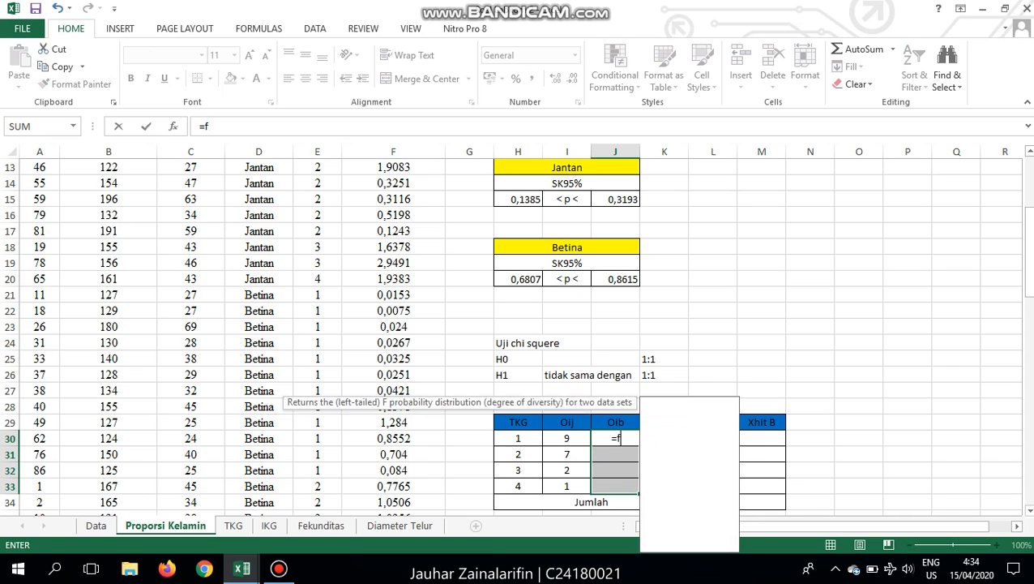
text(reqeuncy)
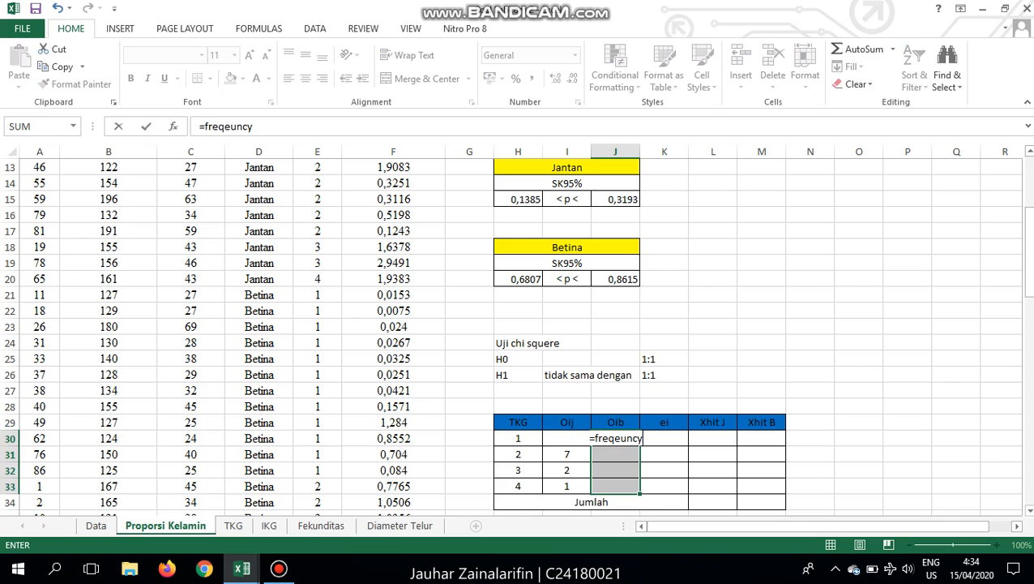
key(BackSpace)
key(BackSpace)
key(BackSpace)
key(BackSpace)
key(BackSpace)
text(u)
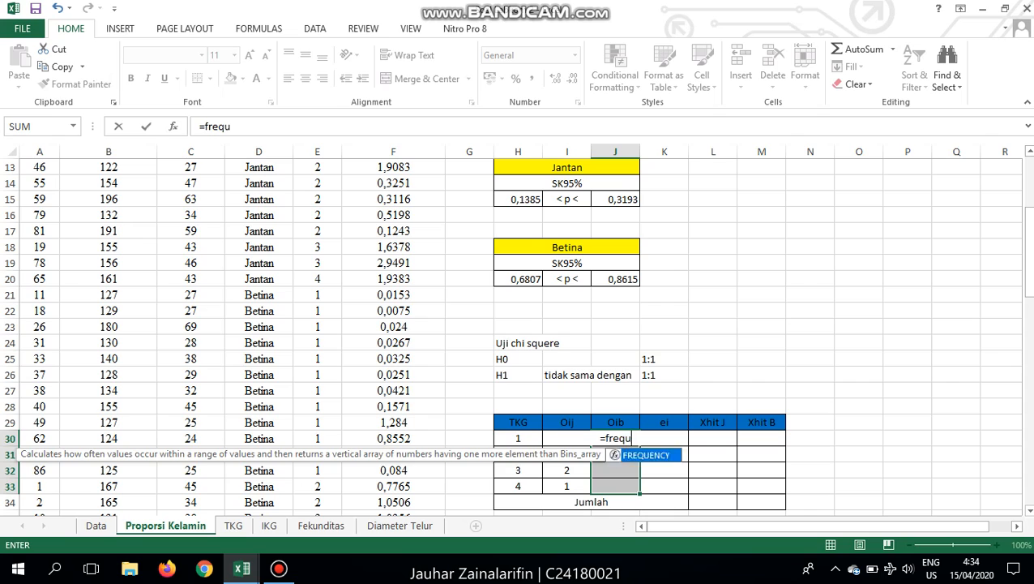
text(ency()
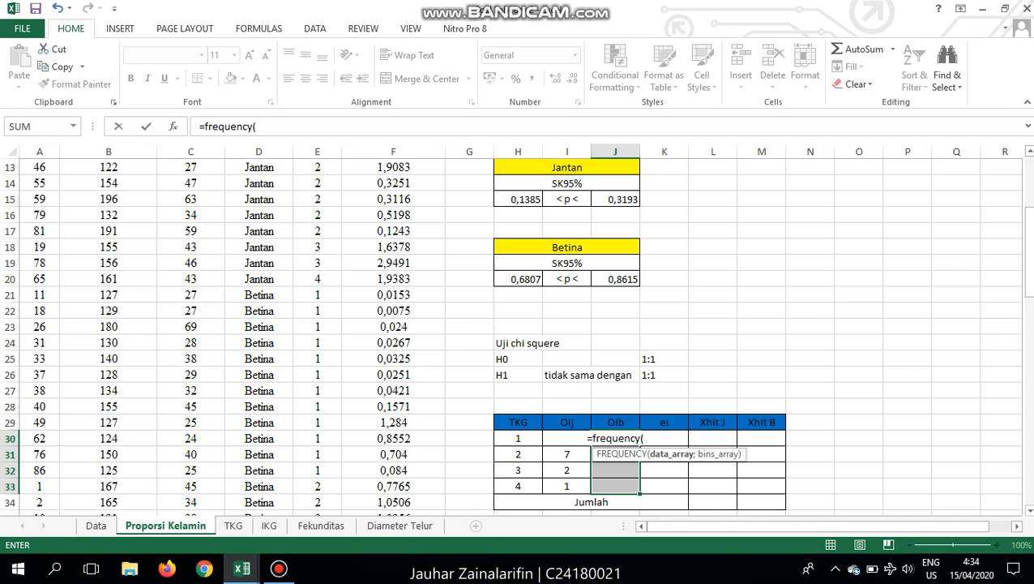
- Complete the Oib array formula with the Betina TKG values E21:E84 as data and H30:H33 as bins
drag(316, 295, 336, 474)
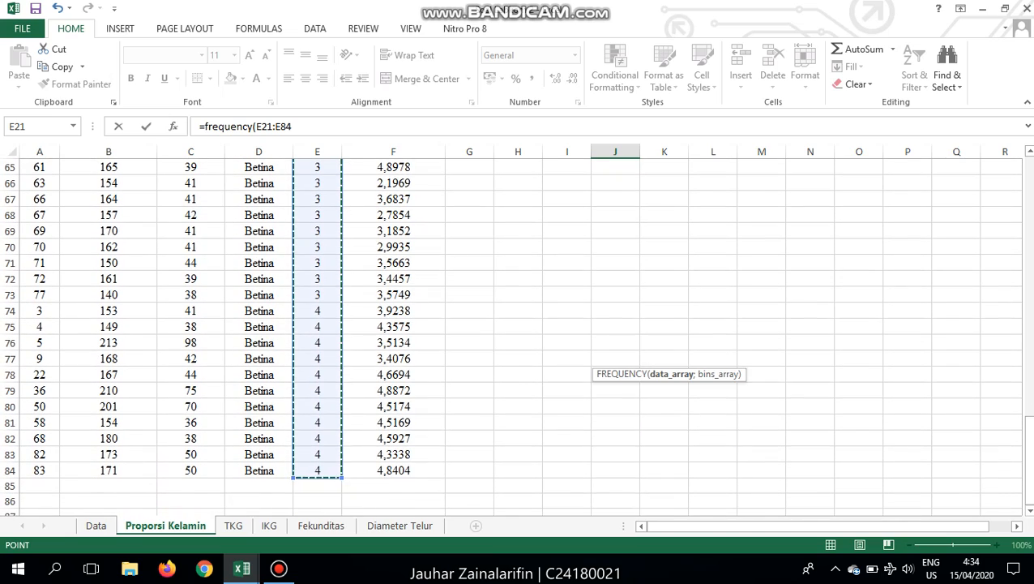
scroll(518, 333, up, 17)
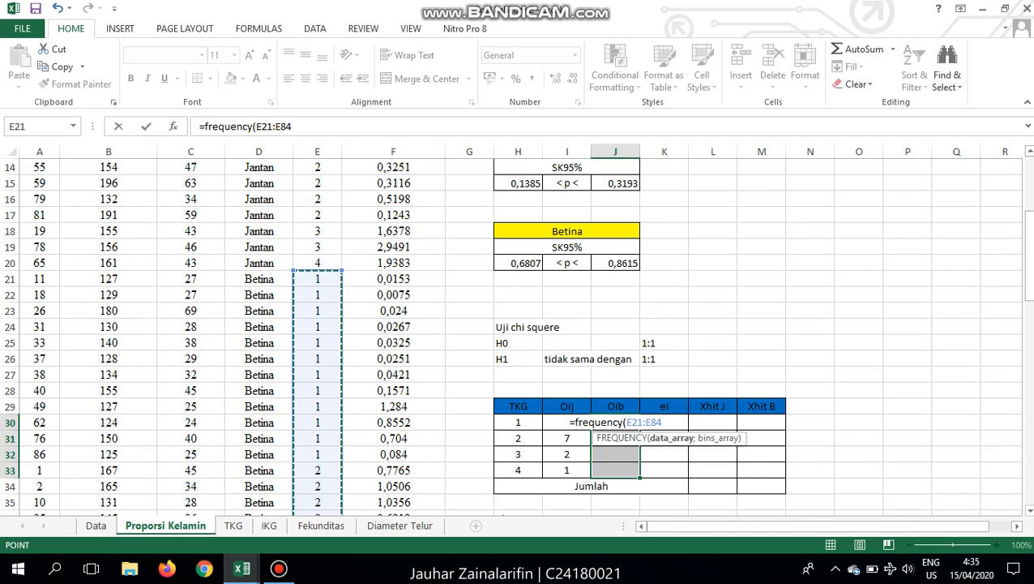
text(;)
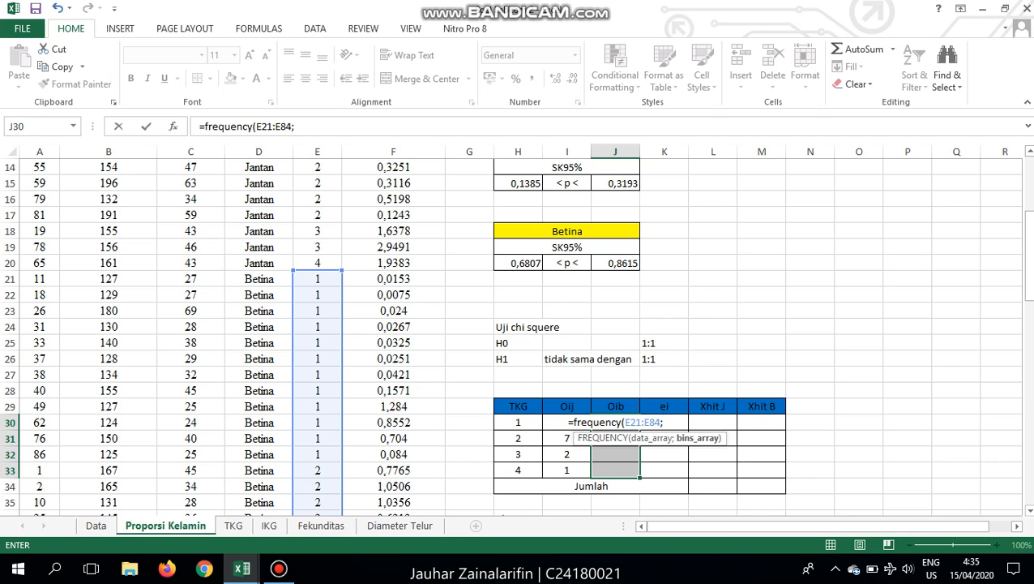
drag(518, 422, 527, 470)
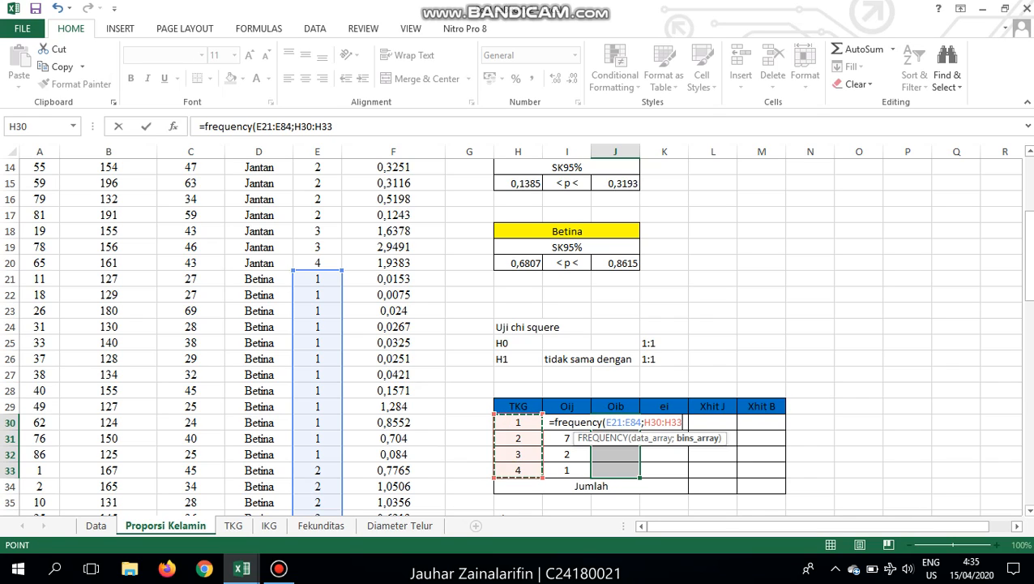
text())
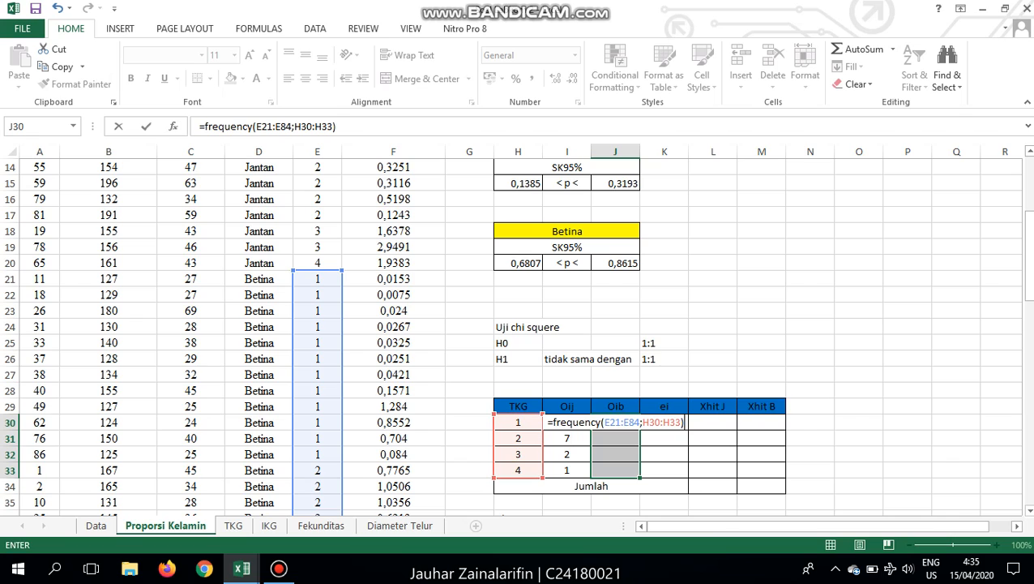
key(ctrl+shift)
key(ctrl+shift+Return)
- Try to enter the ei formula =SUM(I30+J30)/2) in K30, halving the sum of Oij and Oib
key(Right)
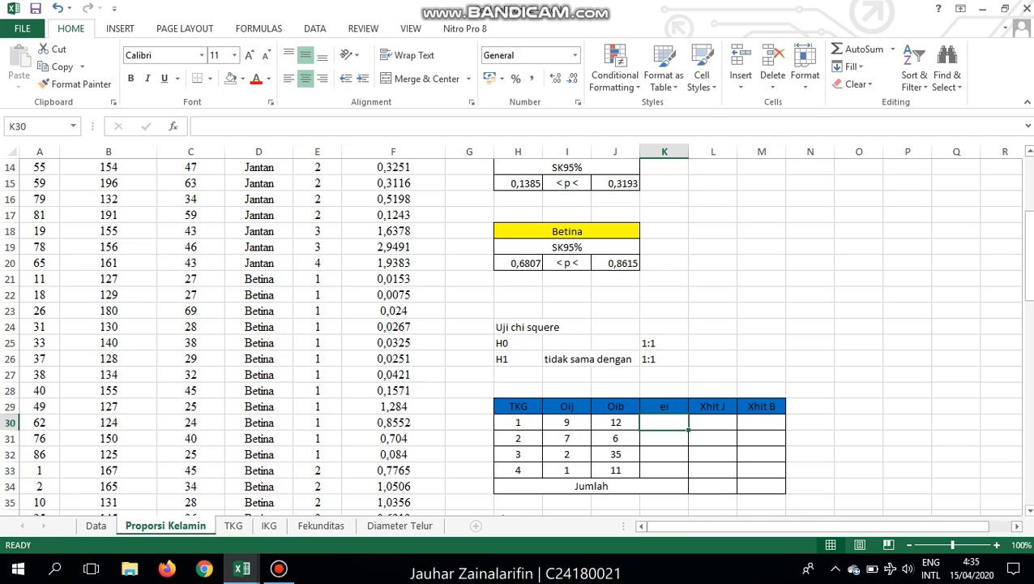
text(=SUM)
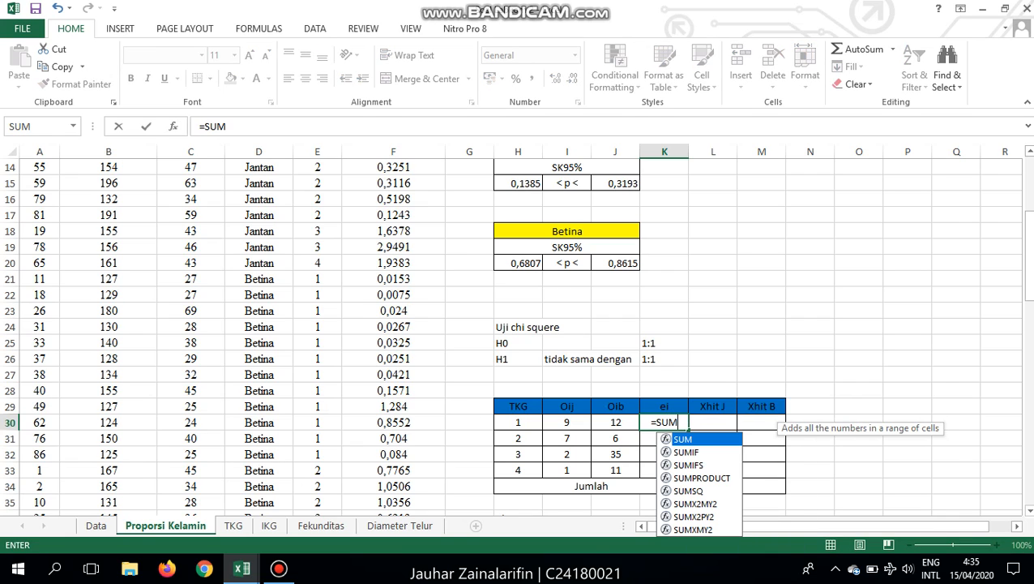
text(()
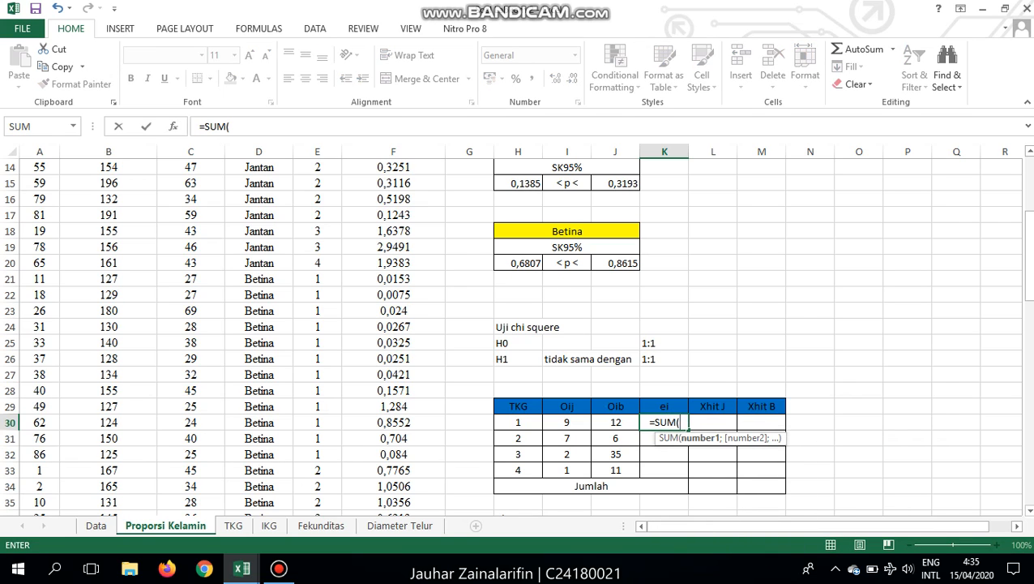
click(566, 422)
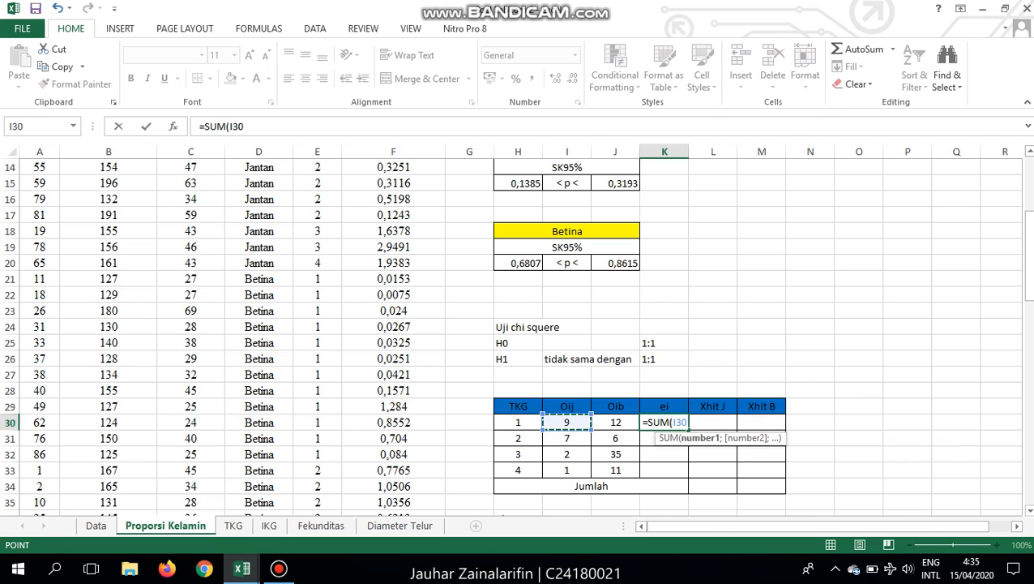
text(+)
click(566, 422)
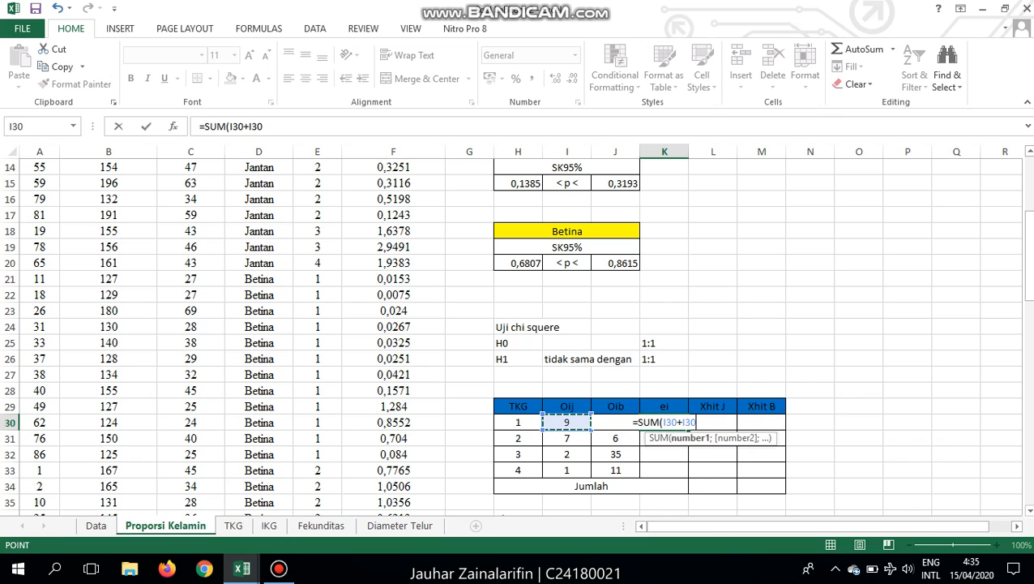
key(Right)
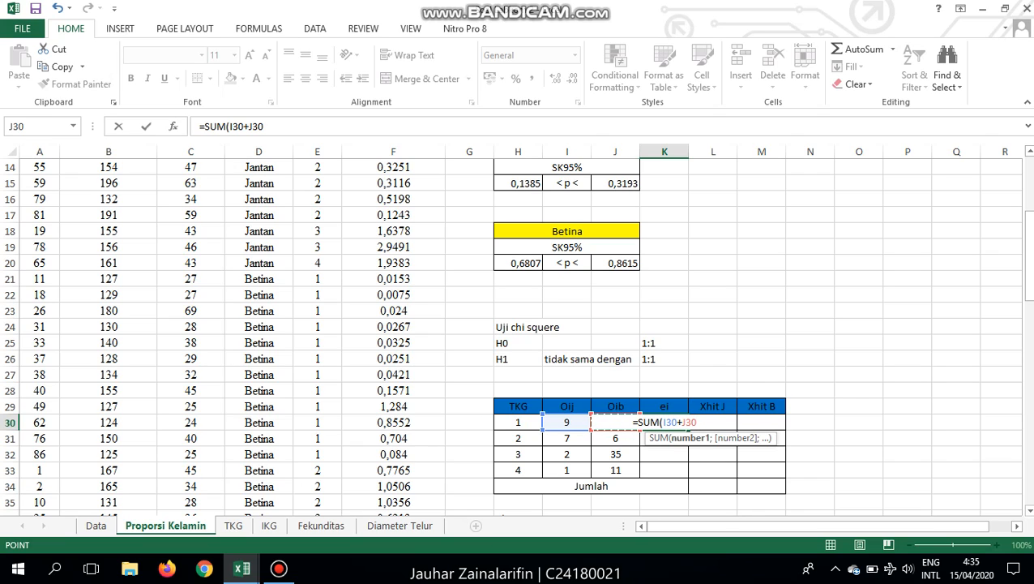
text()/)
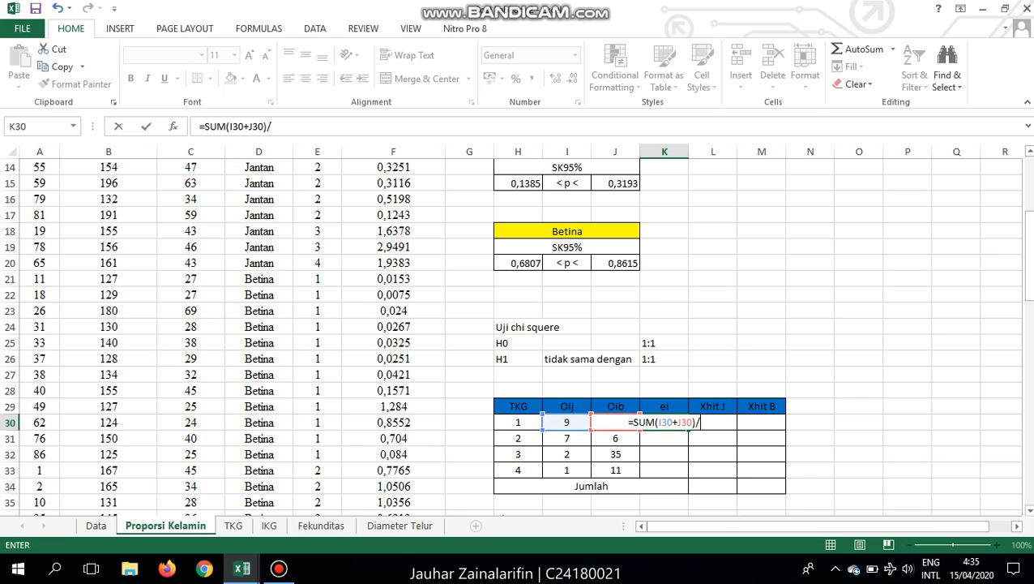
text(2))
key(Return)
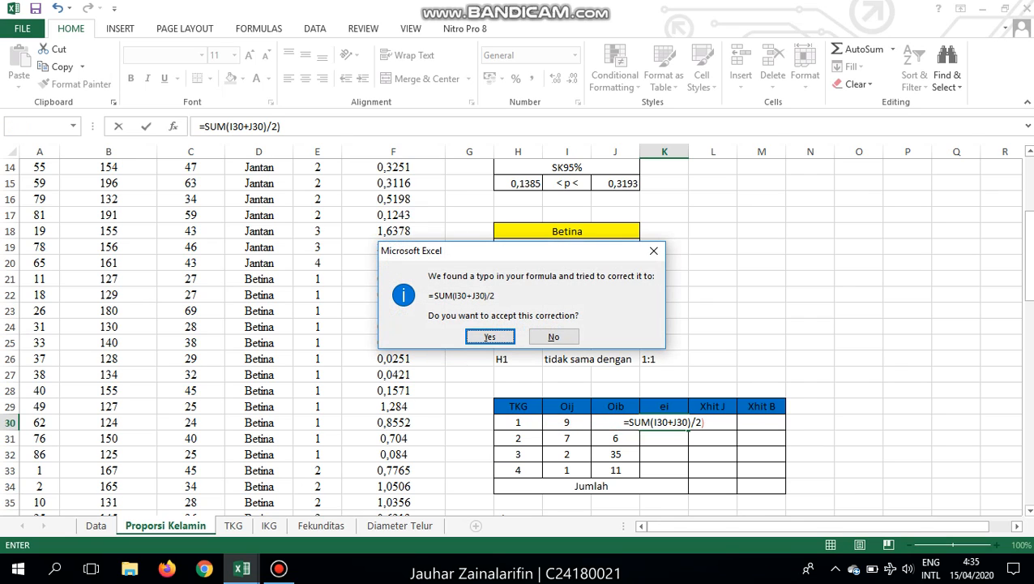
- Add the missing opening parenthesis to the K30 formula, making it =SUM((I30+J30)/2), and enter it
key(Escape)
key(Escape)
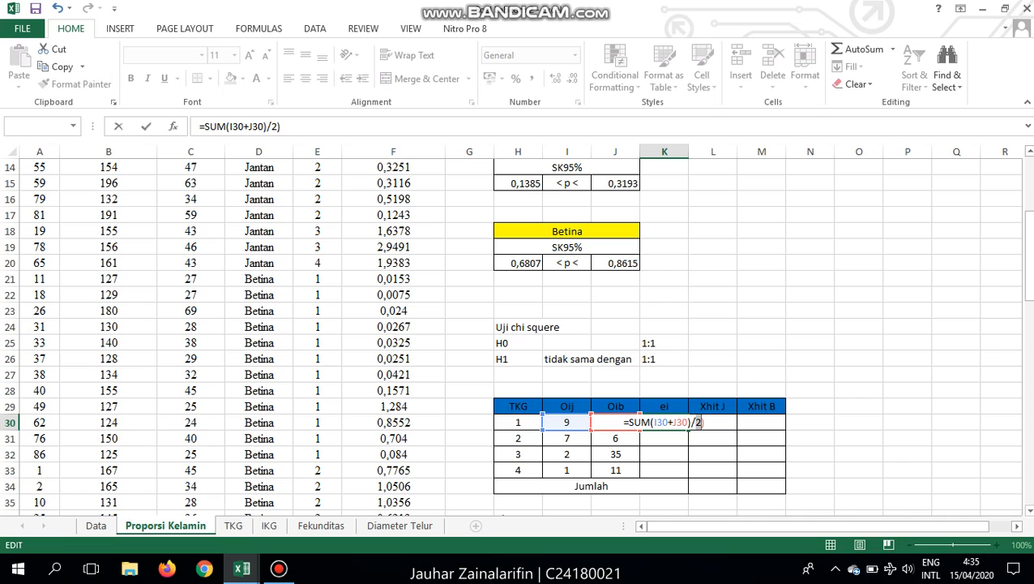
click(654, 423)
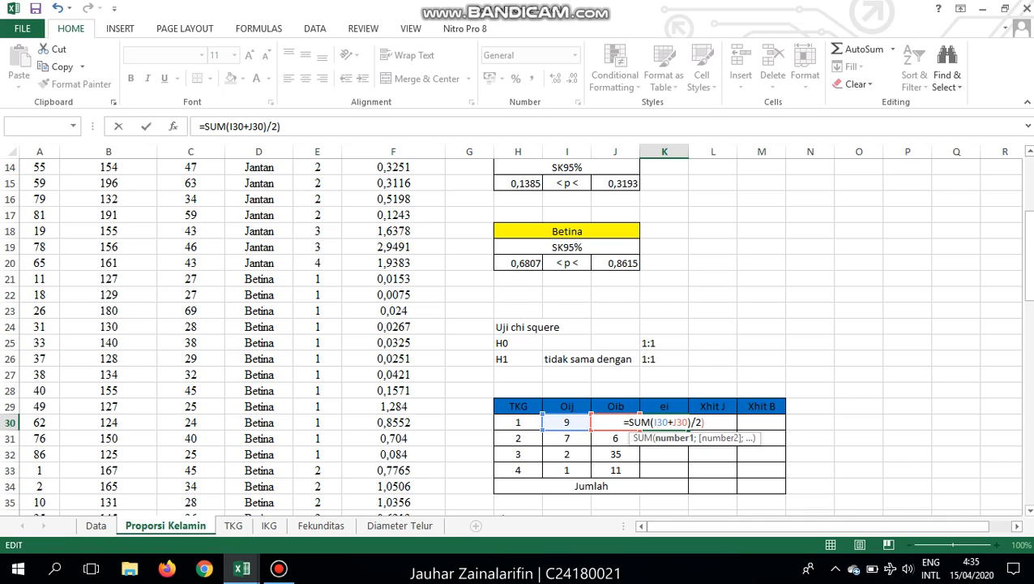
text(()
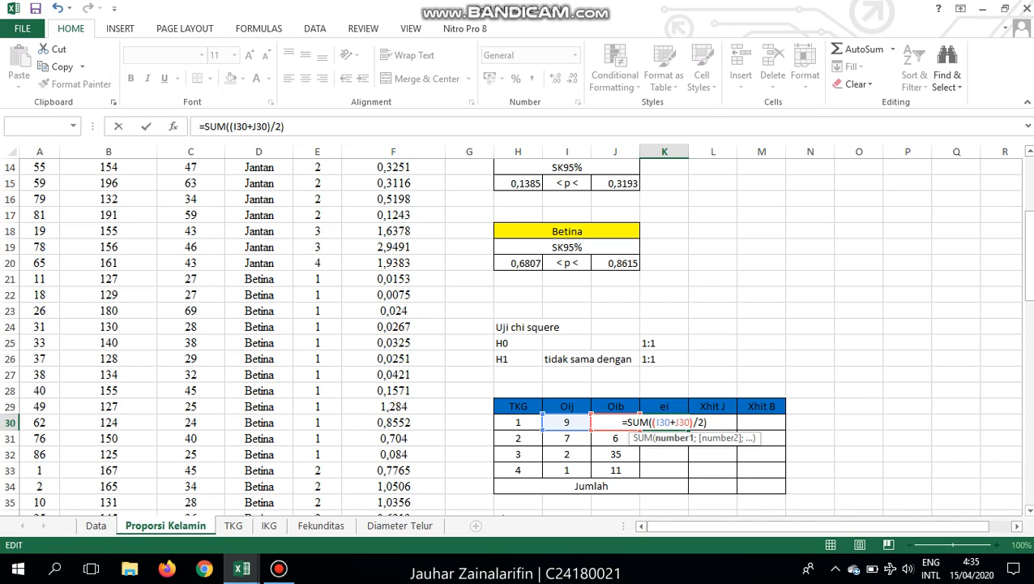
key(Return)
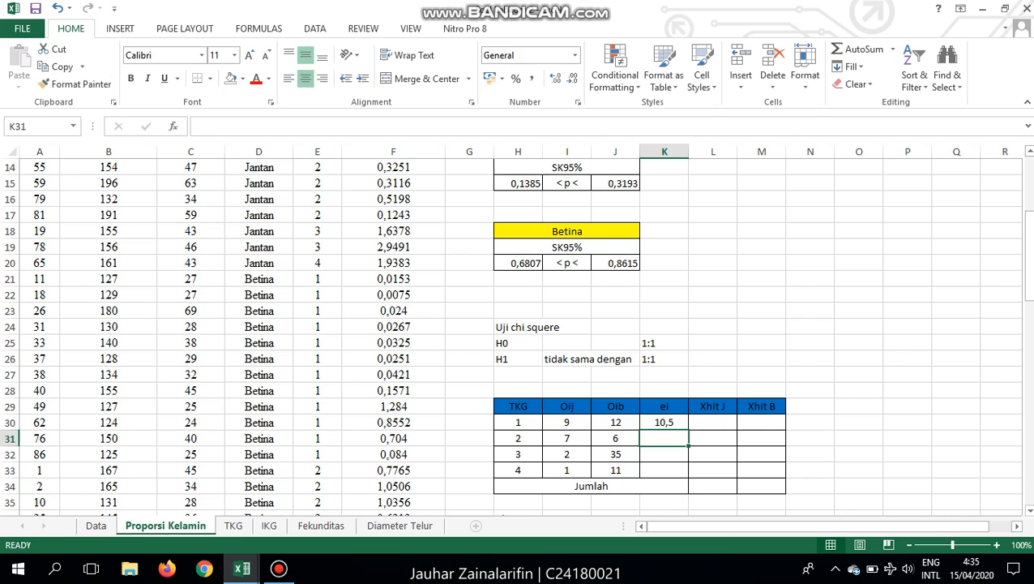
- Enter the Xhit J formula =(I30-K30)^2/K30 in L30 for TKG 1
key(Up)
key(Right)
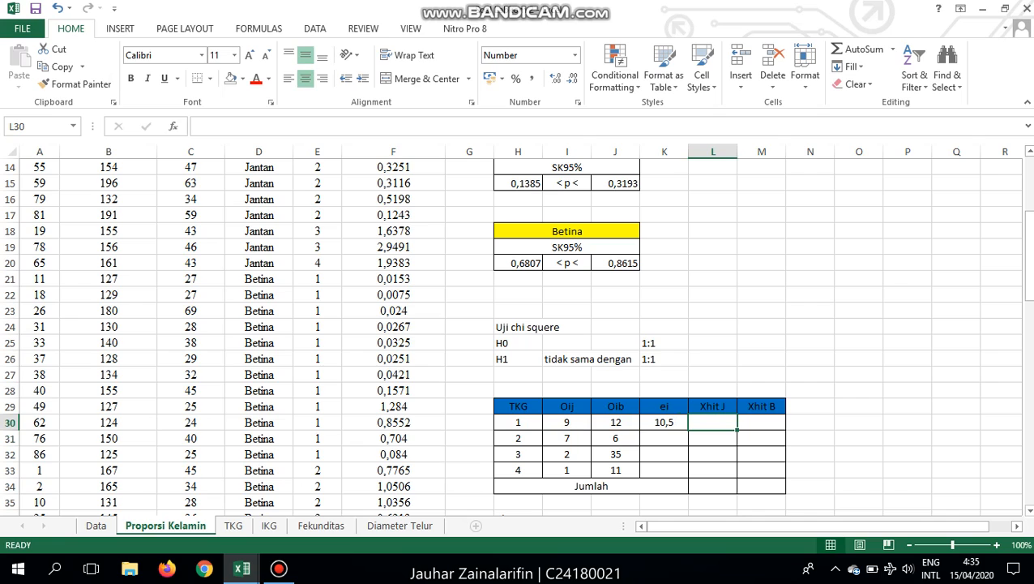
text(=()
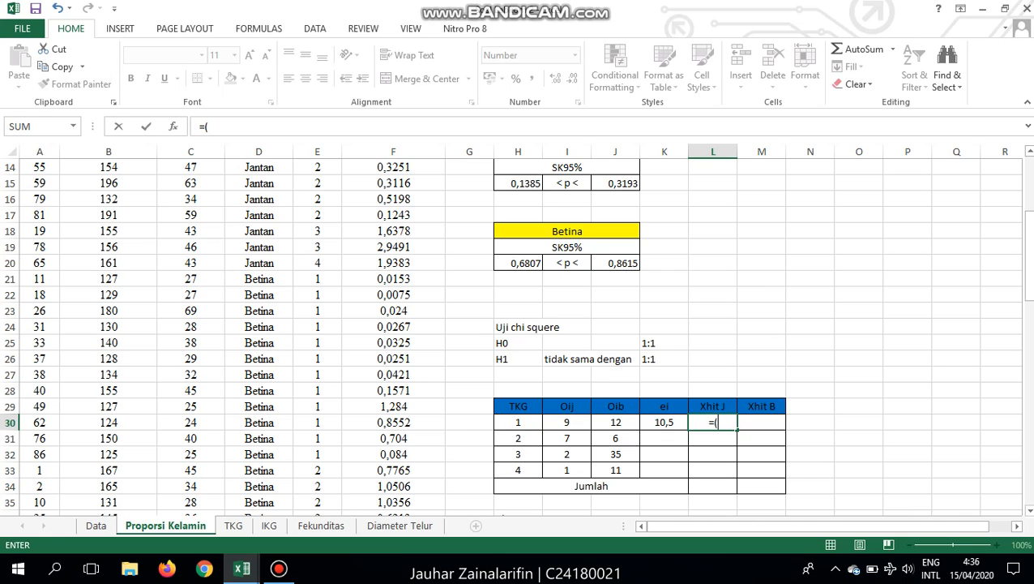
click(568, 422)
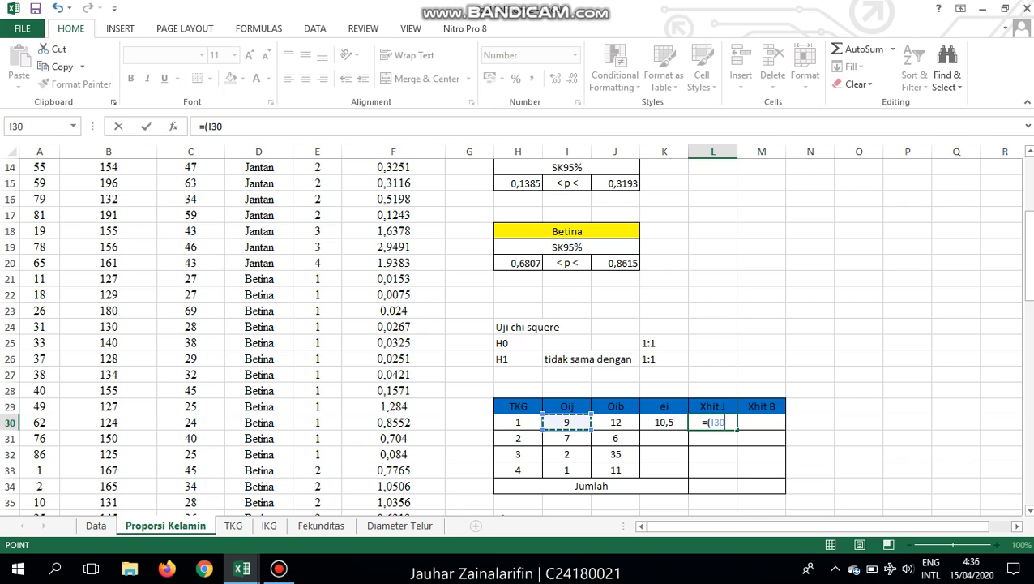
text(-)
click(664, 422)
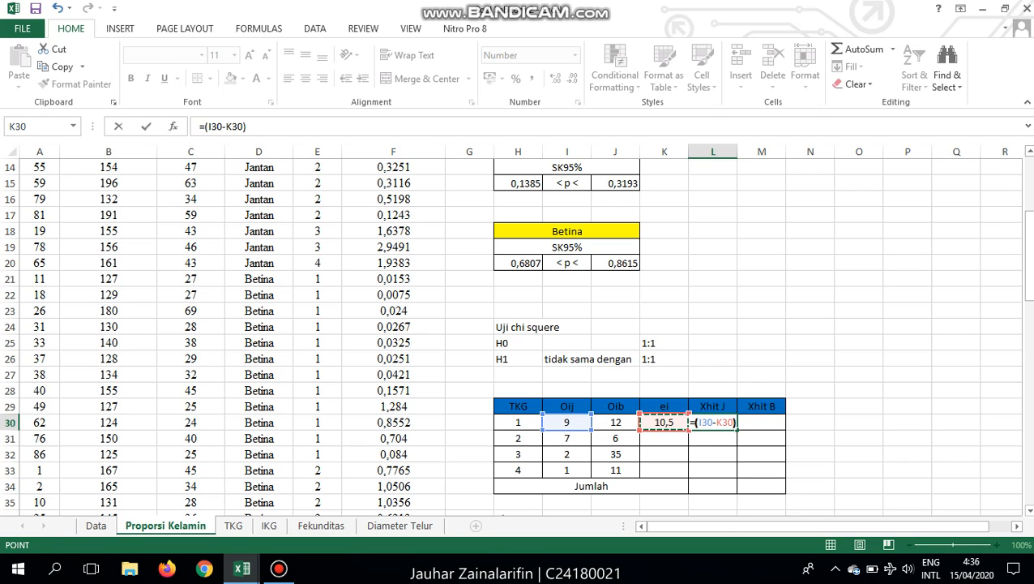
text()^2)
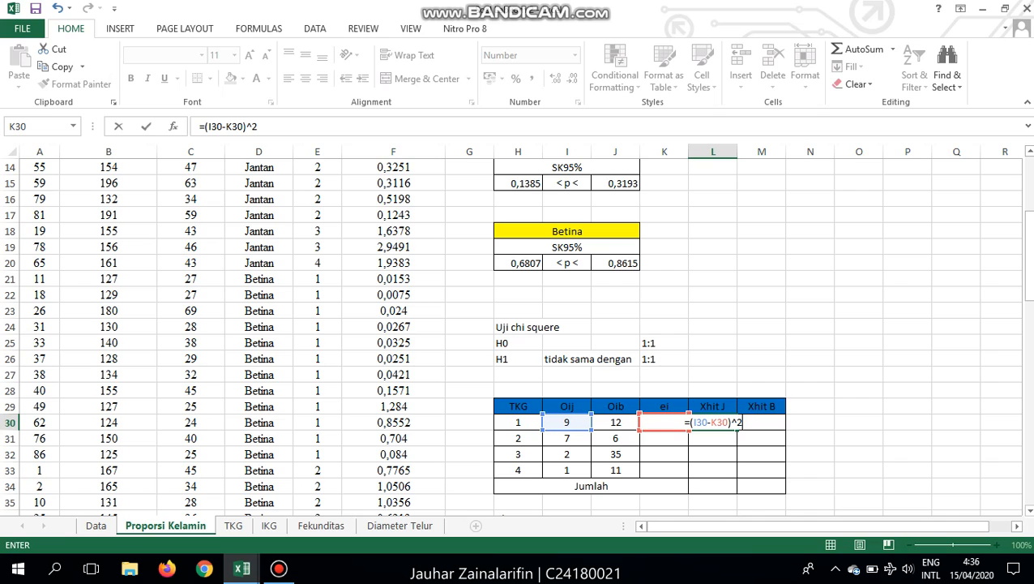
text(/)
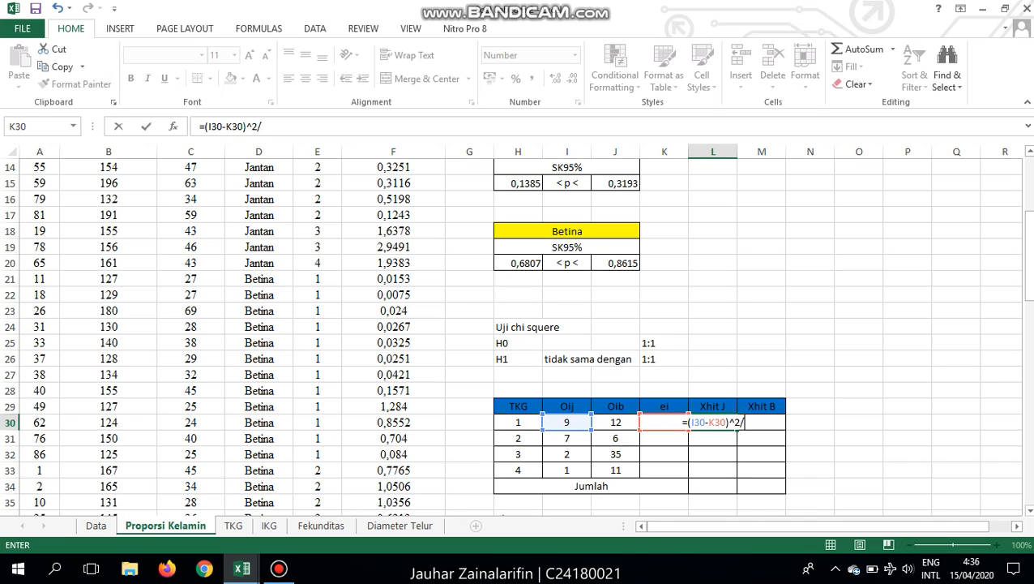
key(Left)
key(Left)
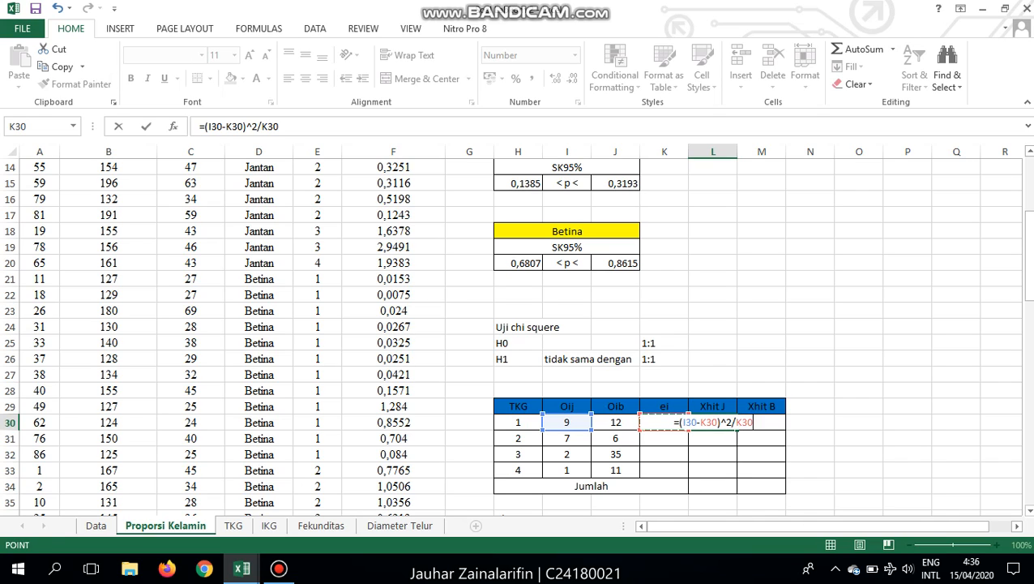
key(Right)
key(Return)
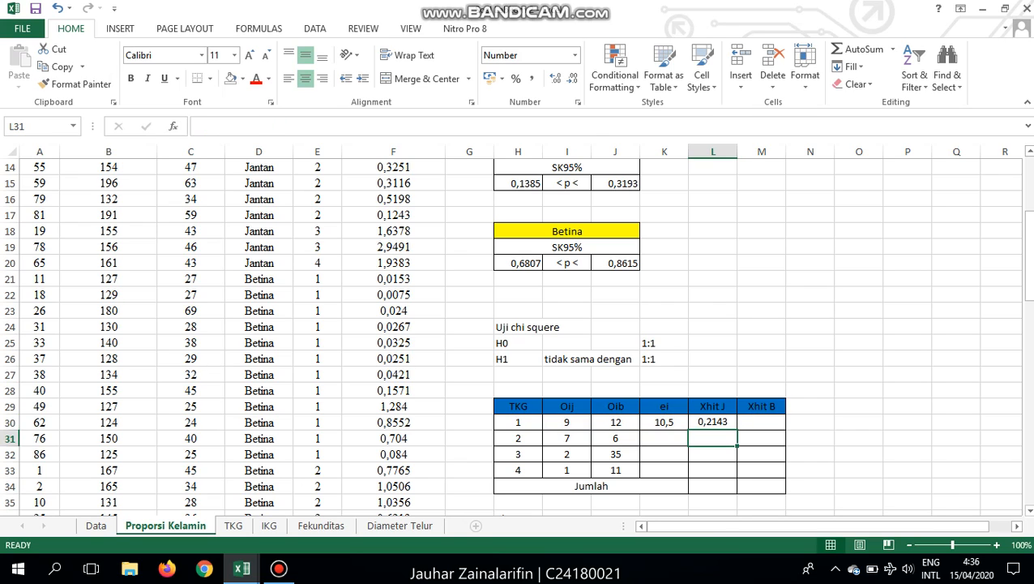
- Start a formula in the Xhit B cell M30 for TKG 1
key(Right)
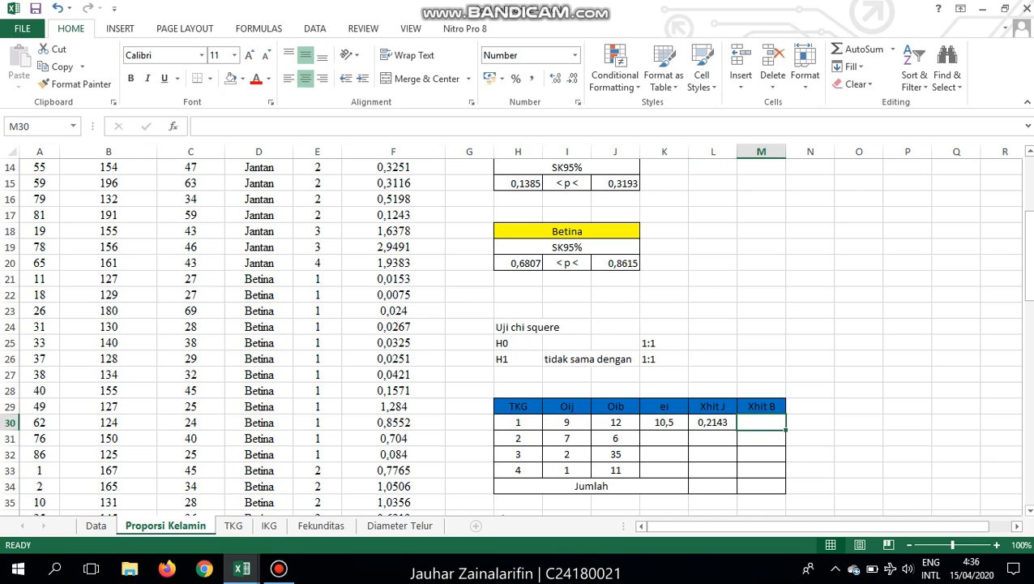
text(=)
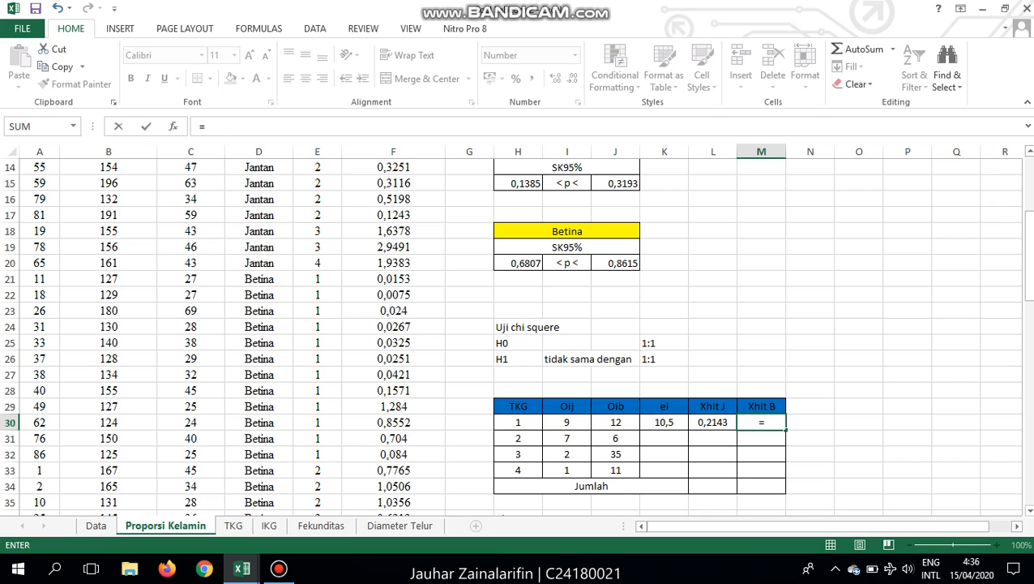
key(Left)
key(Left)
key(Left)
key(Left)
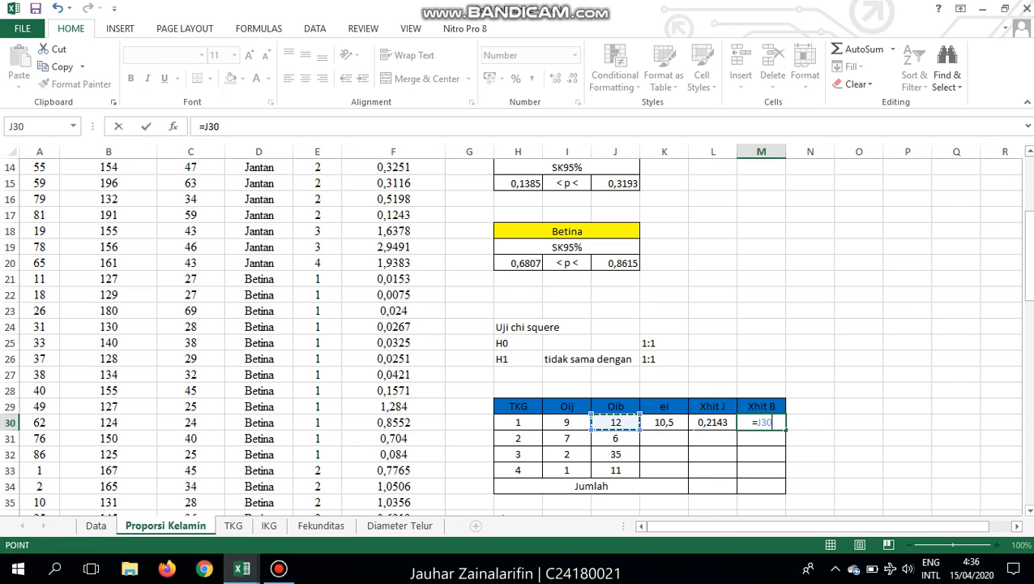
key(Right)
key(BackSpace)
key(BackSpace)
key(BackSpace)
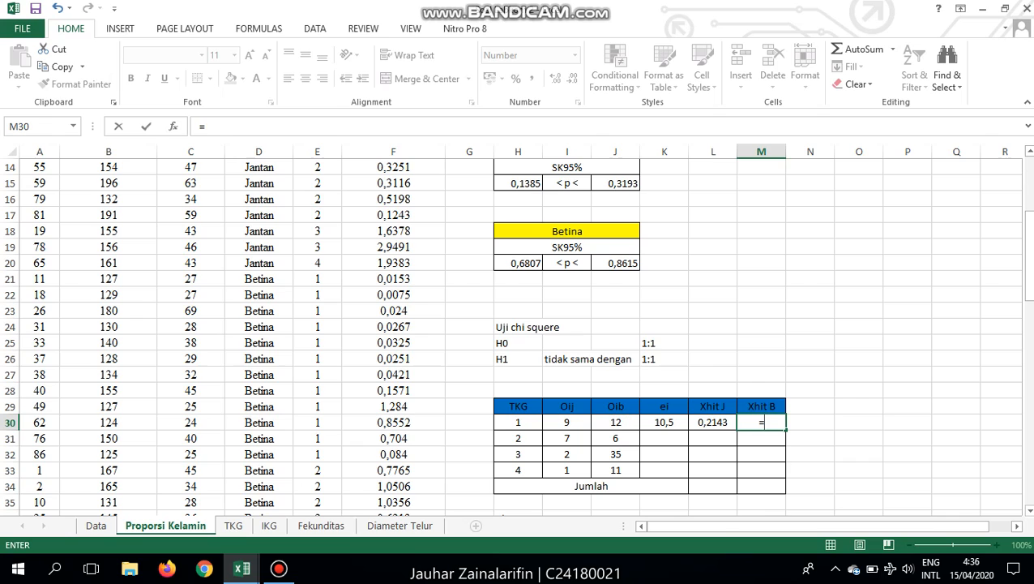
- Build the parenthesised difference (J30-K30), Oib minus ei, in the M30 formula
text(()
key(Left)
key(Left)
key(Left)
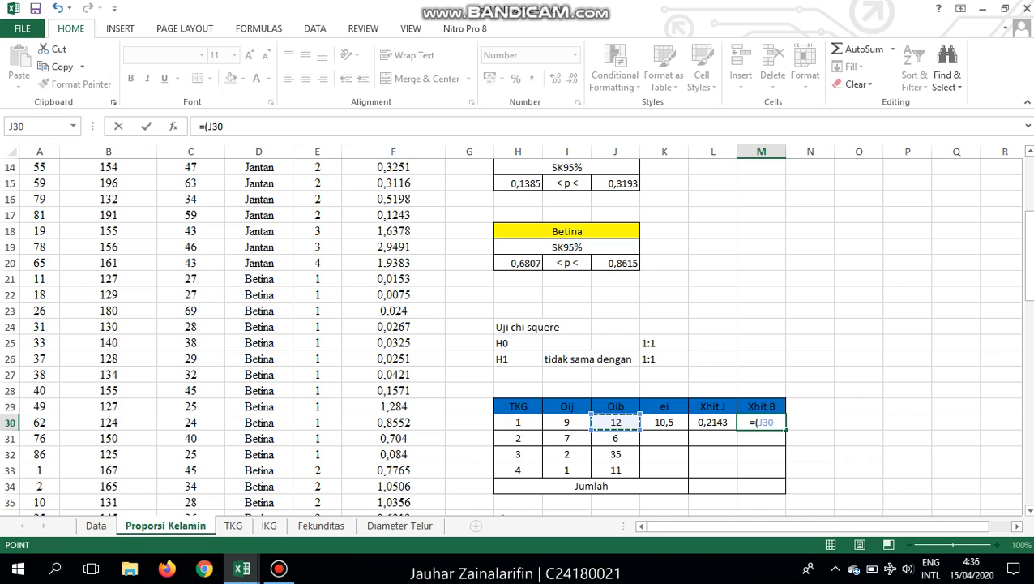
text(-)
key(Left)
key(Left)
key(Left)
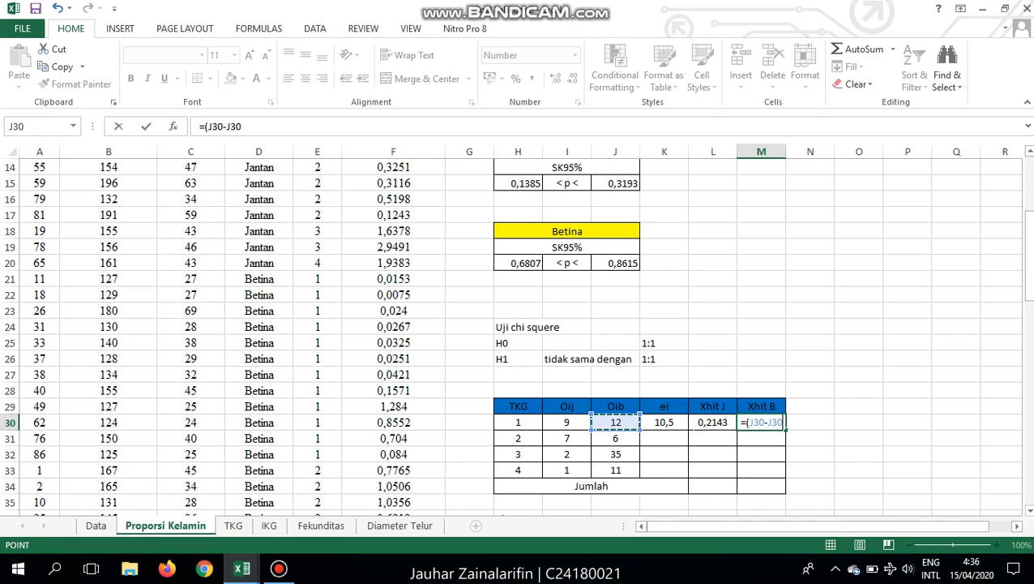
key(Right)
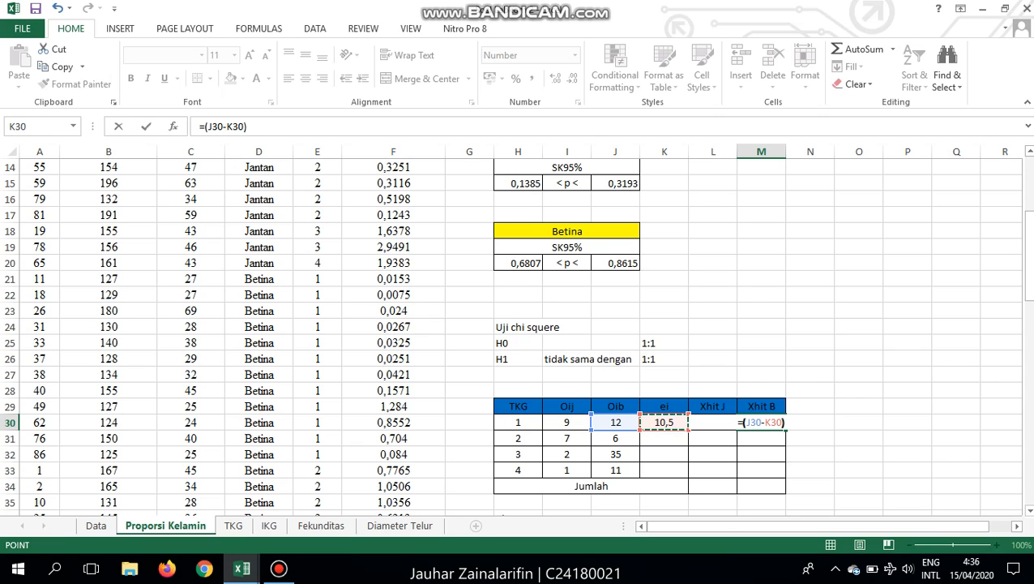
- Complete the Xhit B formula for TKG 1 in M30 as =(J30-K30)^2/K30
text()^2)
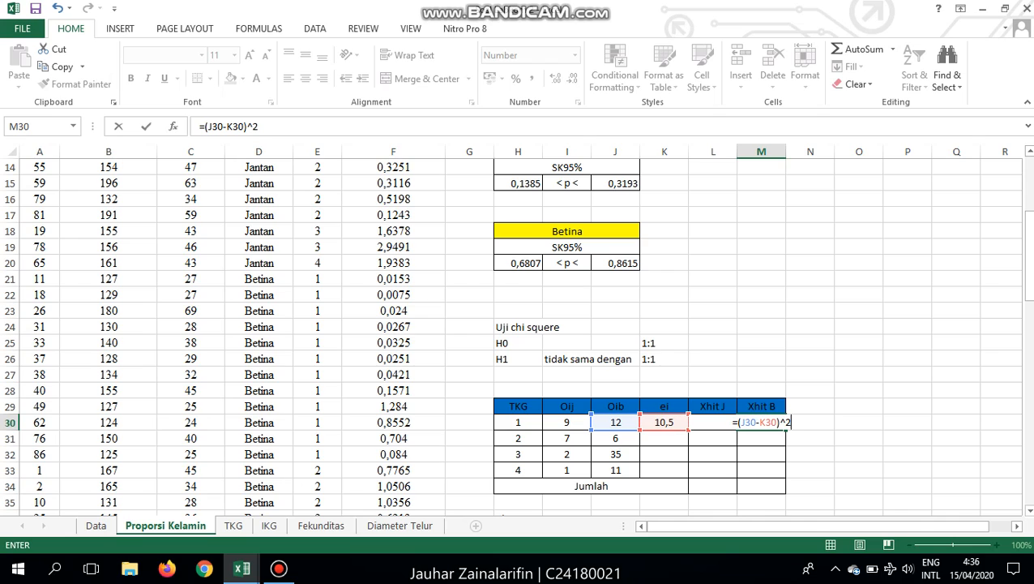
text(/)
key(Left)
key(Left)
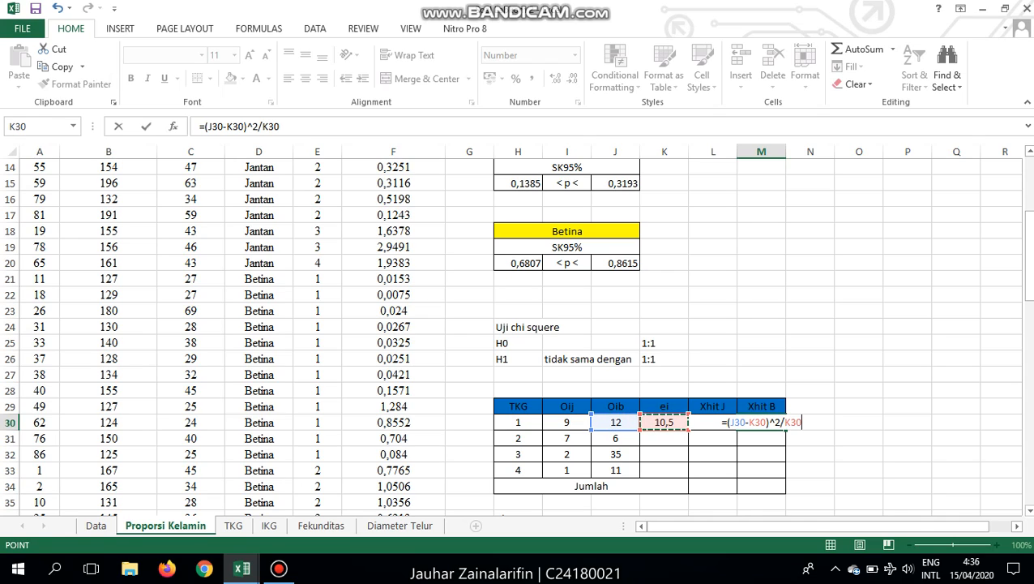
key(Return)
- Fill the ei, Xhit J and Xhit B formulas from row 30 down through row 33 for TKG 2 to 4
key(Left)
key(Up)
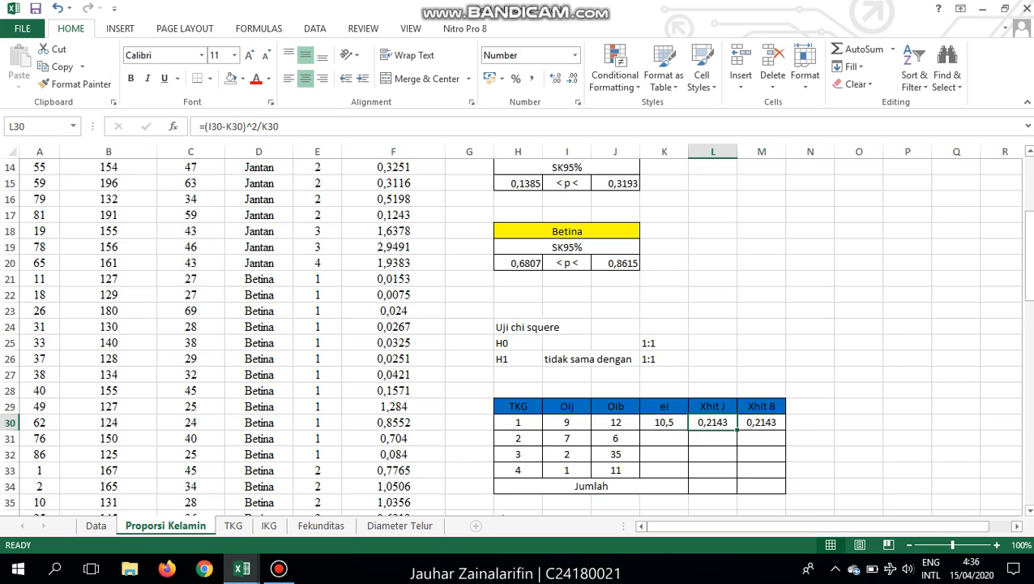
drag(664, 422, 782, 474)
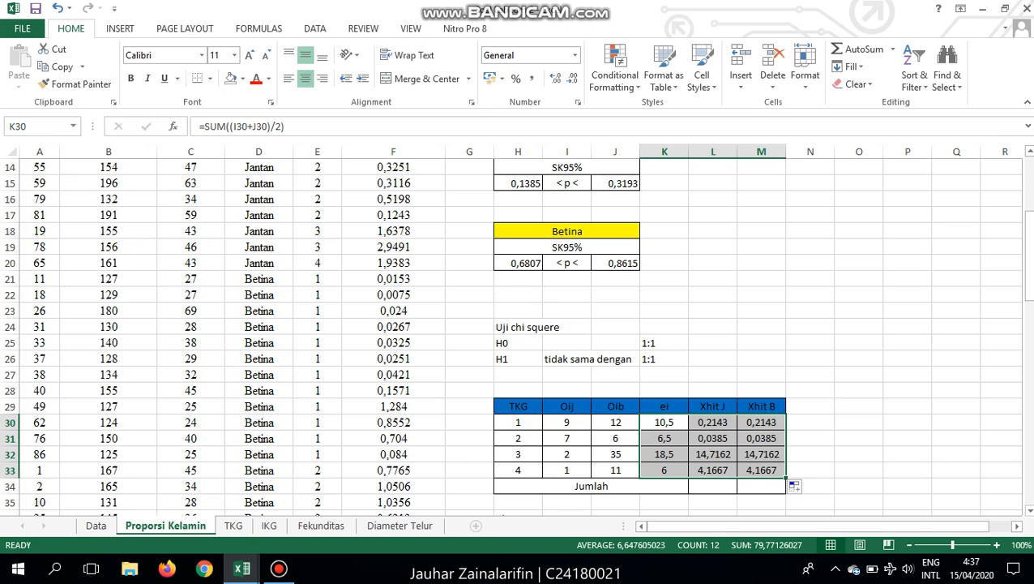
- Sum Xhit J values L30:L33 in the Jumlah row and copy the total formula across to Xhit B
click(712, 486)
text(=SUM()
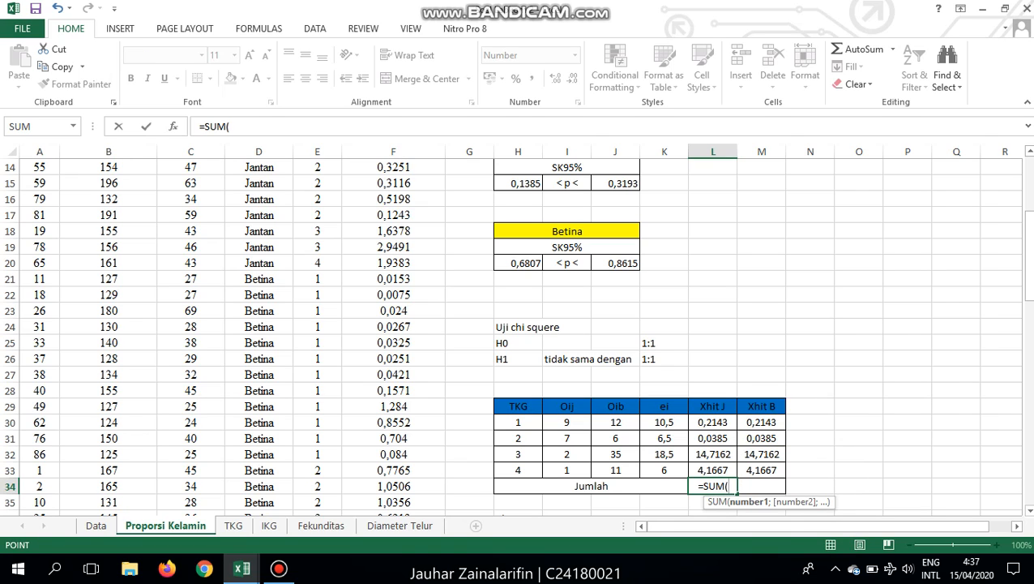
drag(713, 470, 729, 417)
key(Return)
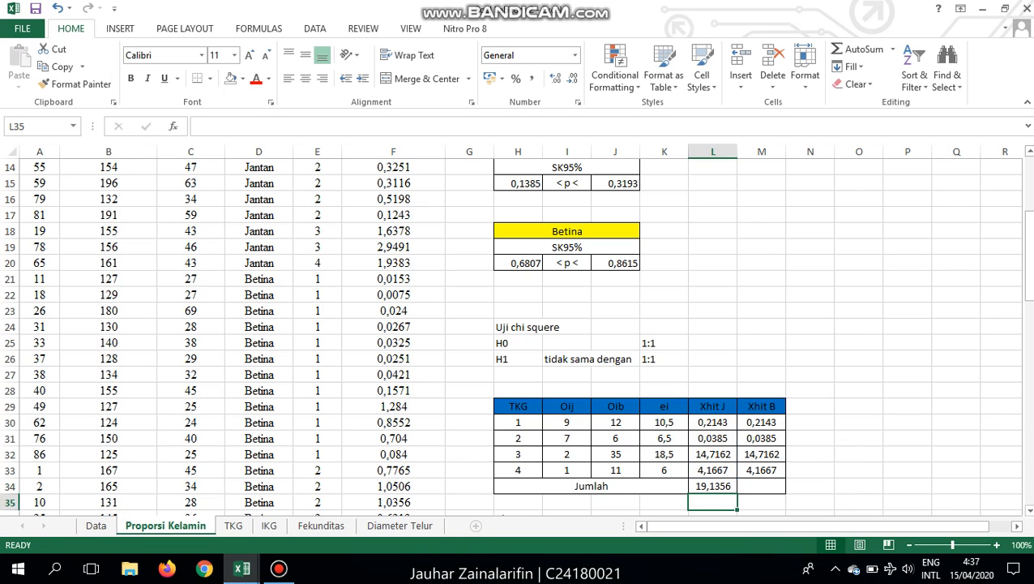
click(712, 487)
drag(737, 493, 766, 491)
click(761, 422)
- Calculate Xhit in I36 by summing the Xhit J and Xhit B values in L30:M33
scroll(519, 332, down, 4)
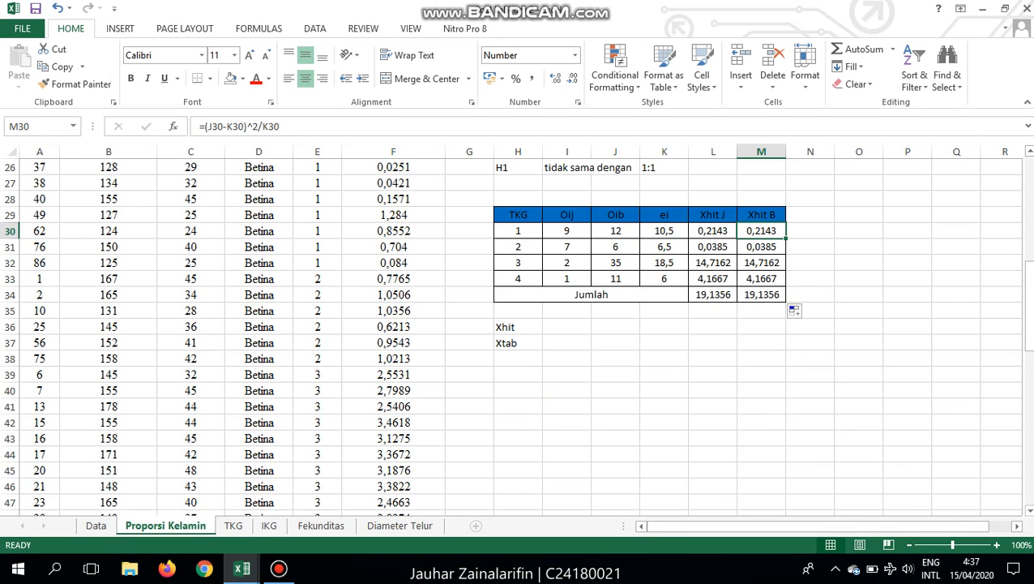
scroll(519, 333, up, 2)
scroll(518, 332, down, 1)
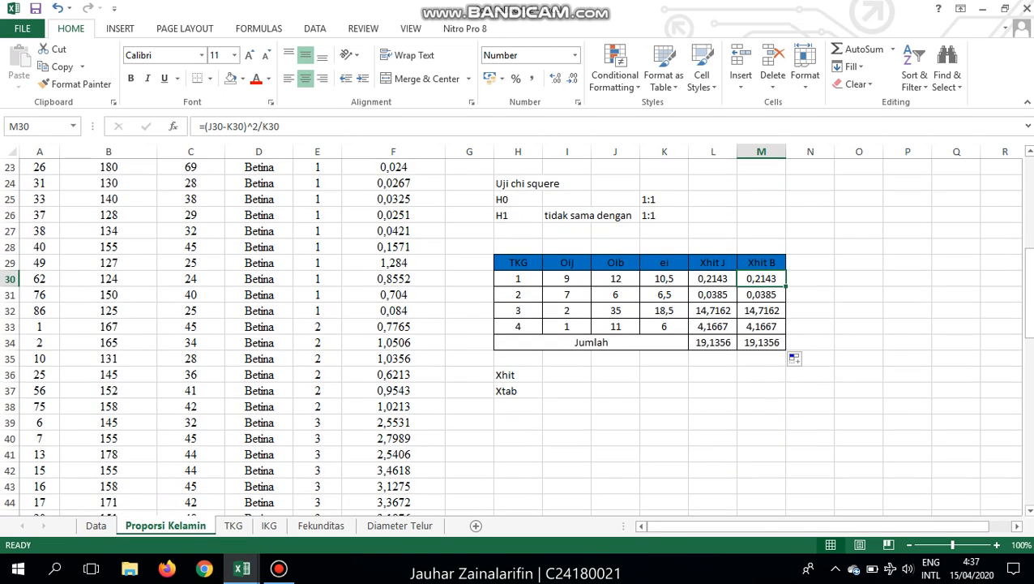
click(567, 374)
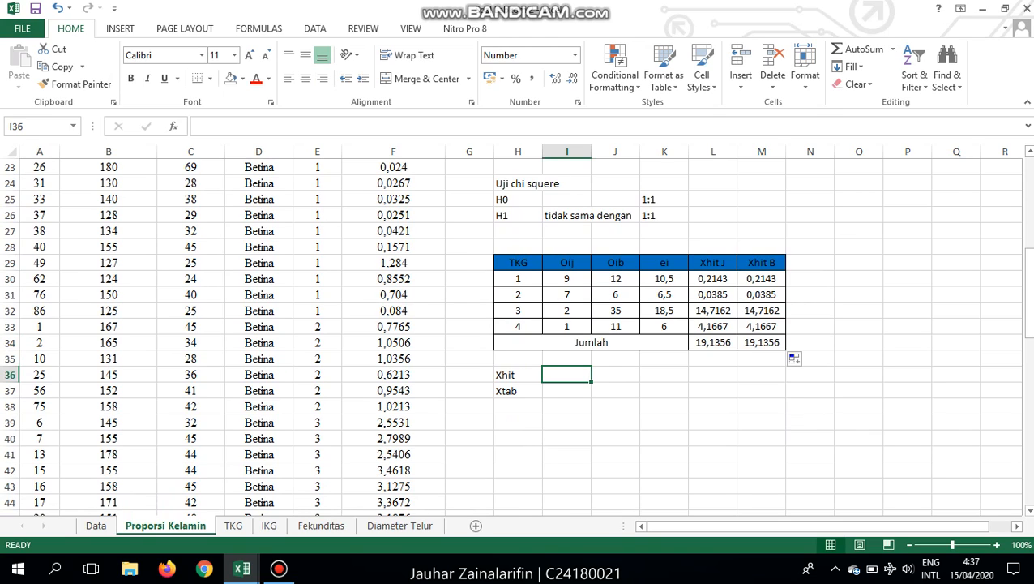
text(=SUM()
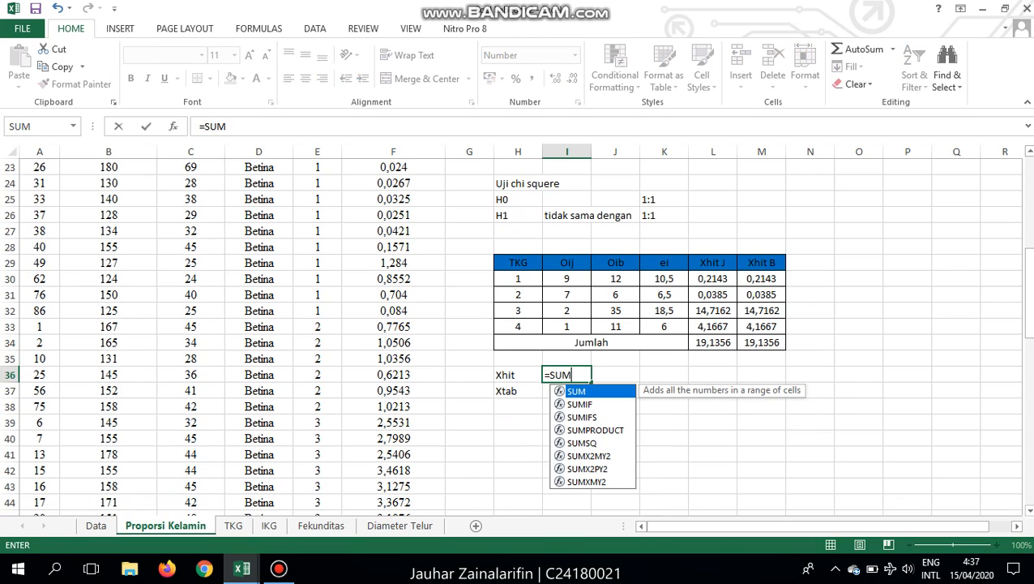
key(Up)
key(Up)
key(Up)
key(Up)
key(Up)
key(Up)
key(Right)
key(Right)
key(Right)
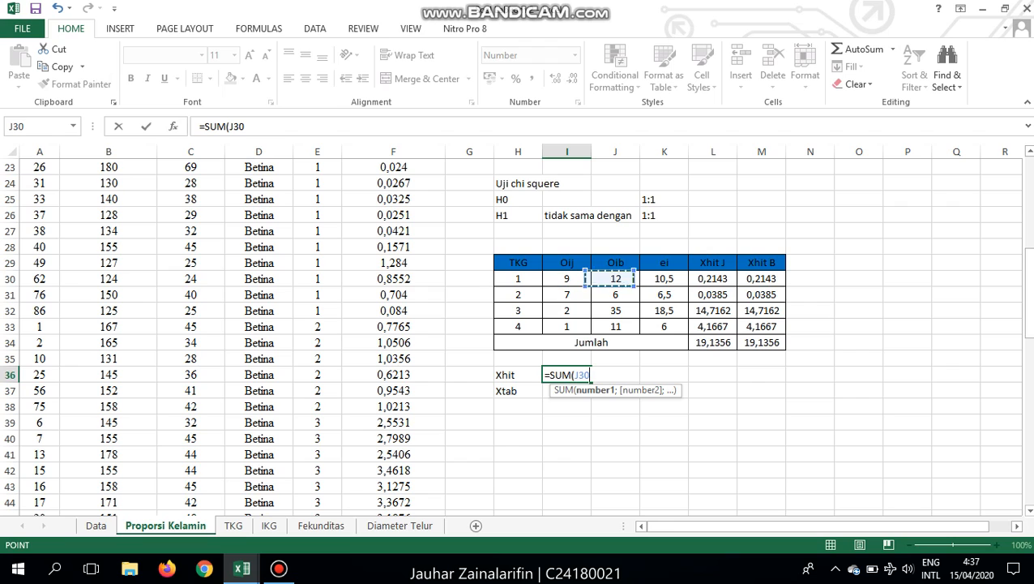
key(shift+Right)
key(shift+Down)
key(shift+Down)
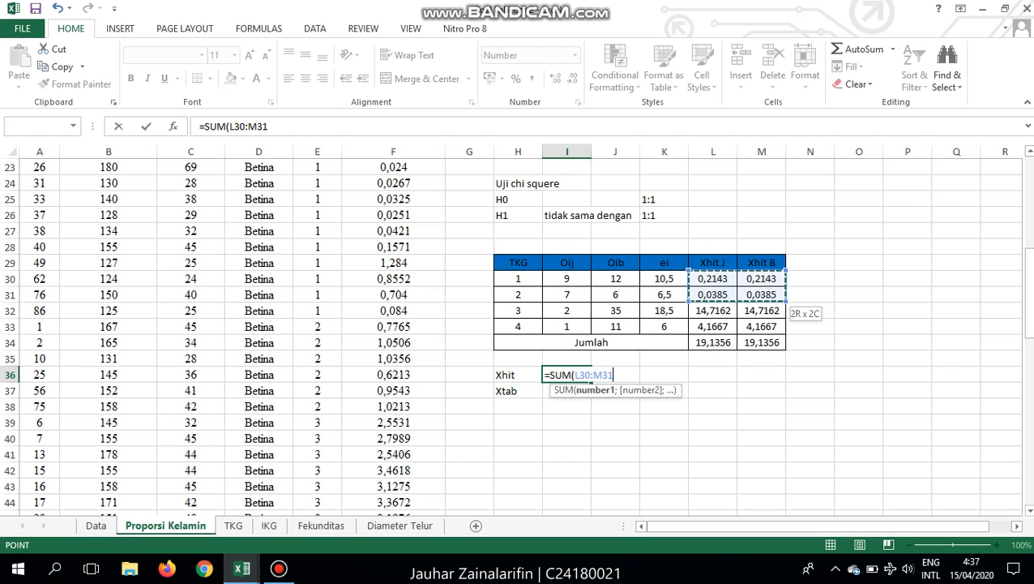
key(shift+Down)
key(Return)
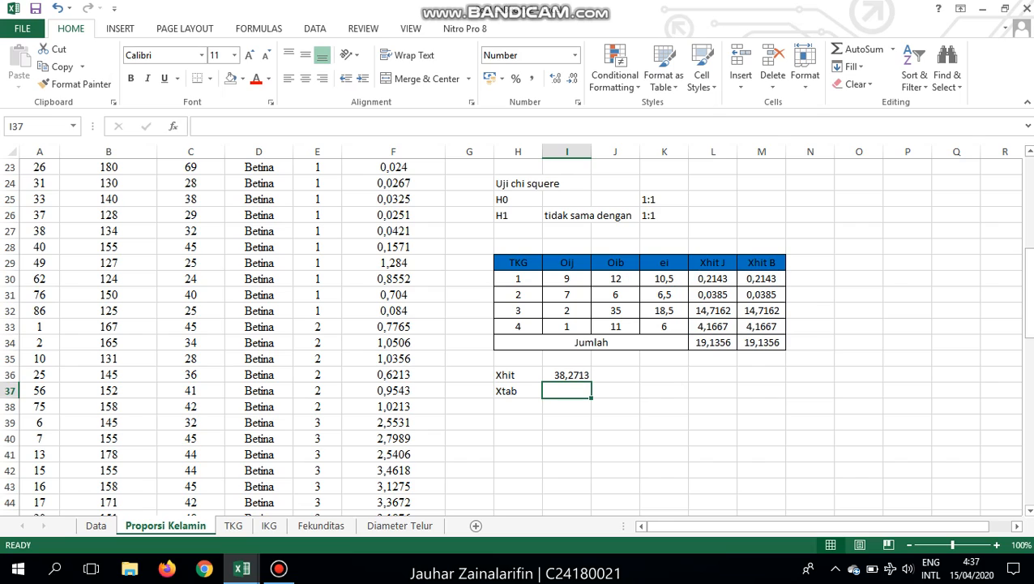
- Calculate Xtab in I37 with the formula =CHIINV(0,05;3)
text(=C)
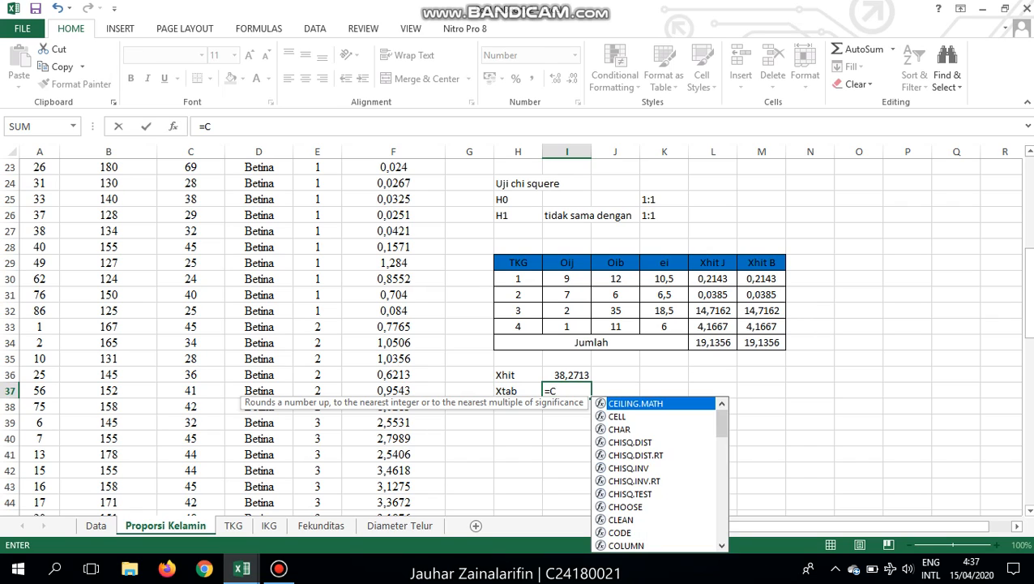
text(HIIN)
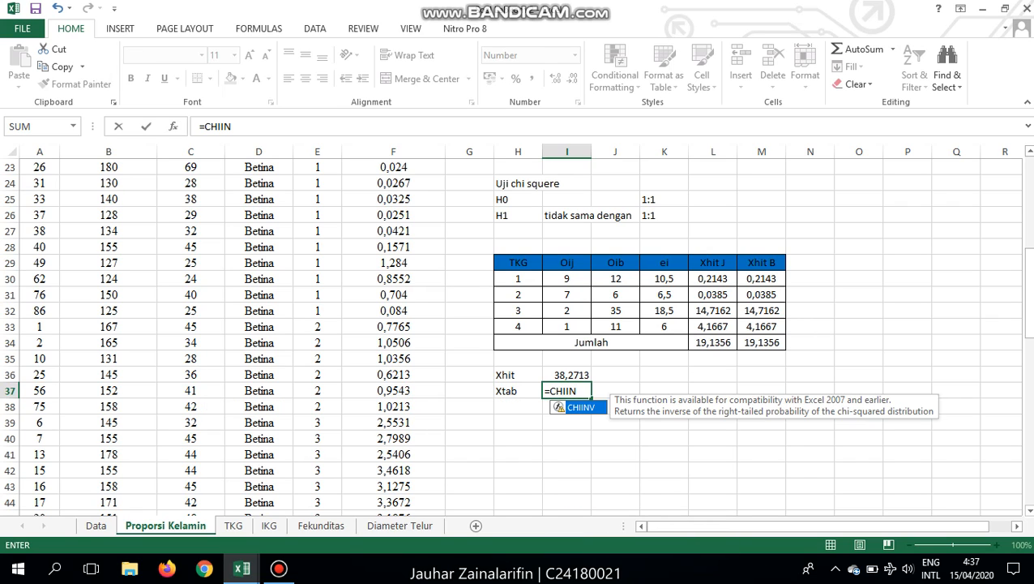
text(V()
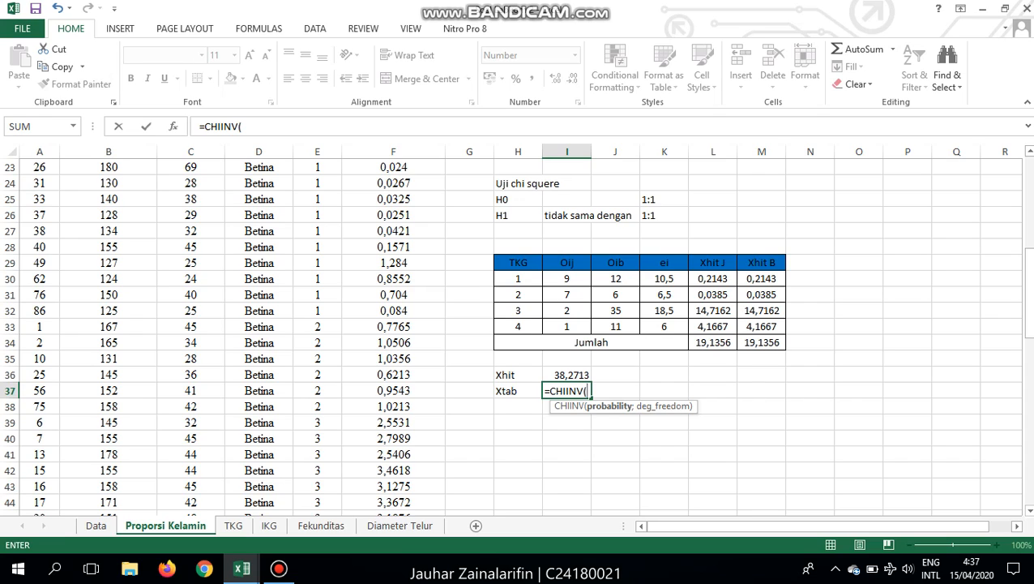
text(0,05;)
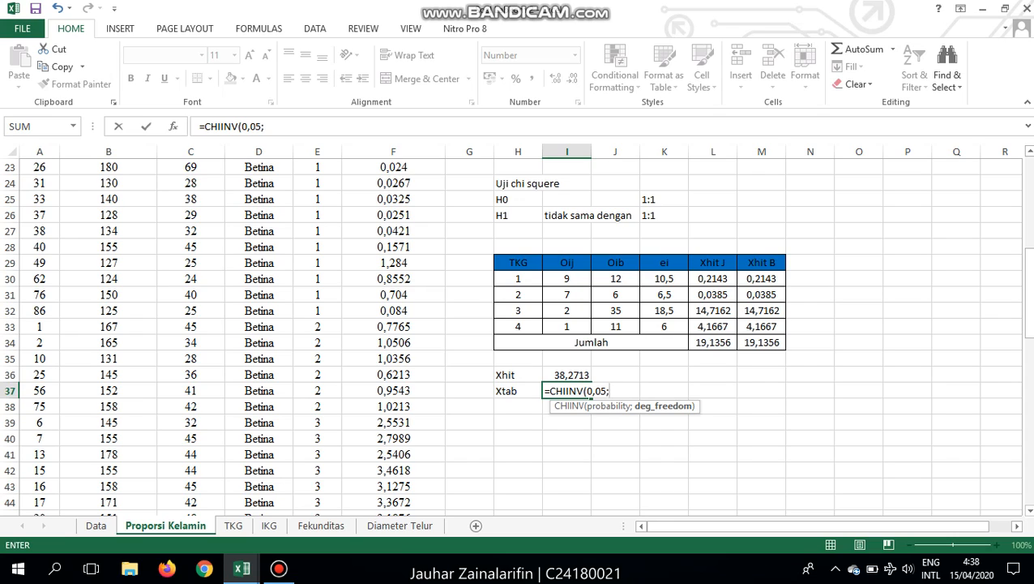
text(3))
key(Return)
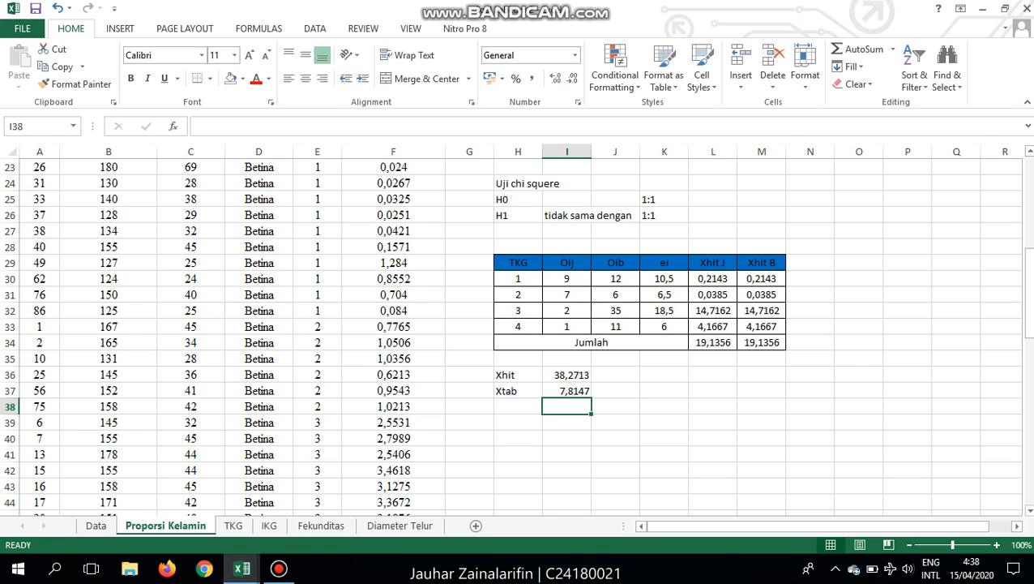
- Enter the comparison "Xhit > Xtab" in H38 below the Xtab label
key(Left)
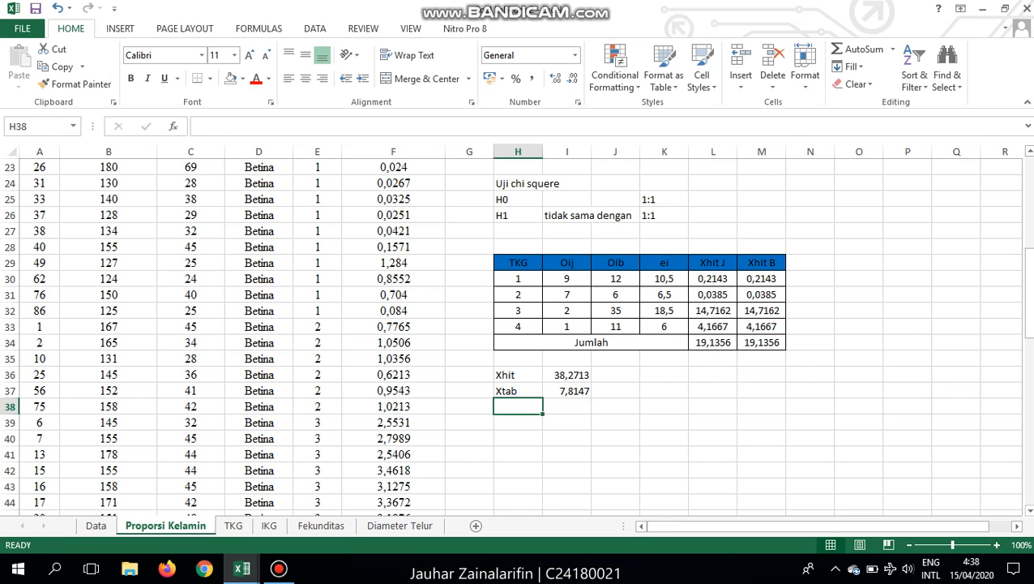
text(xHit)
key(BackSpace)
key(BackSpace)
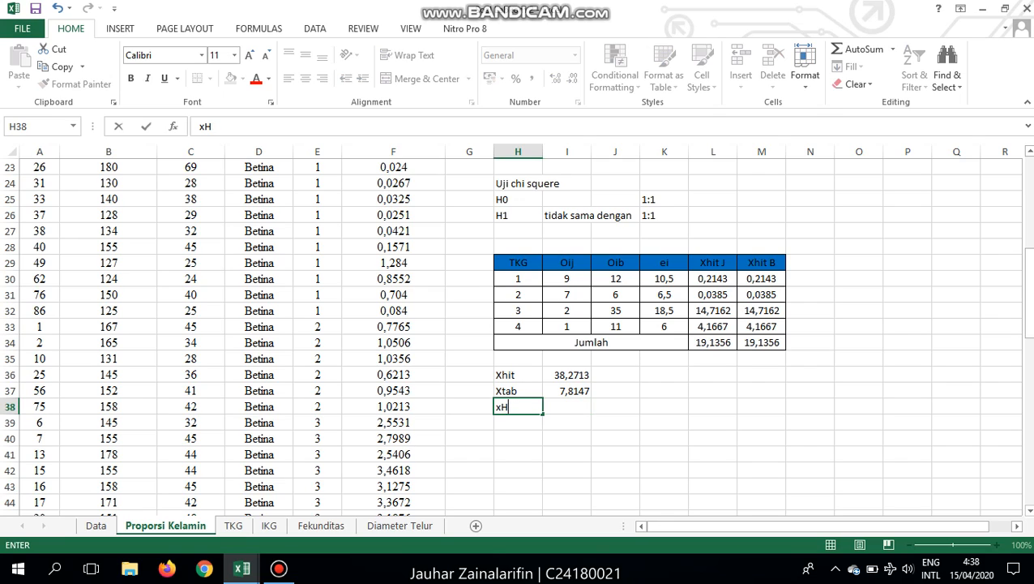
key(BackSpace)
key(BackSpace)
text(Xhit)
key(BackSpace)
text(t > Xtab)
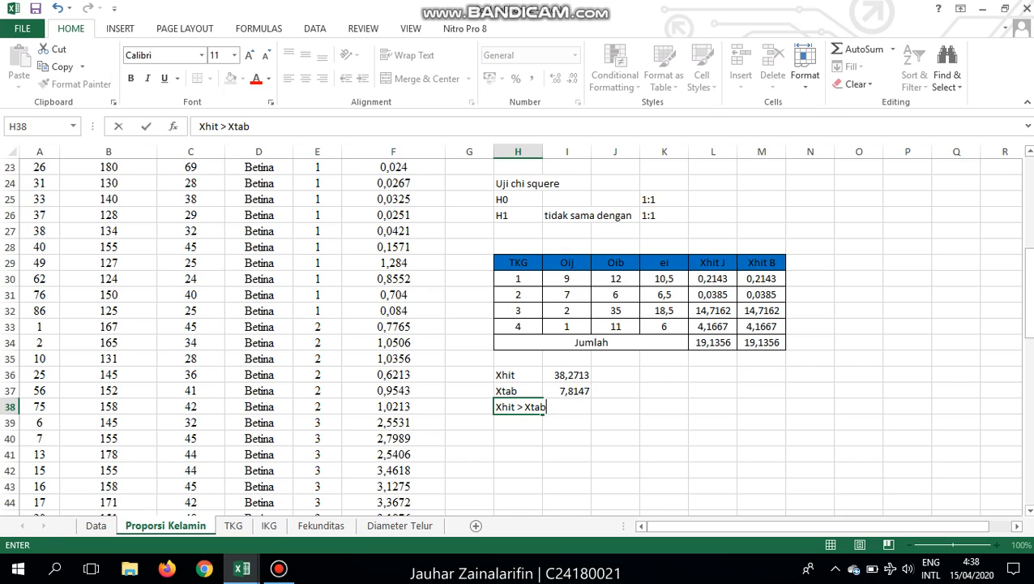
key(ctrl+Return)
key(Return)
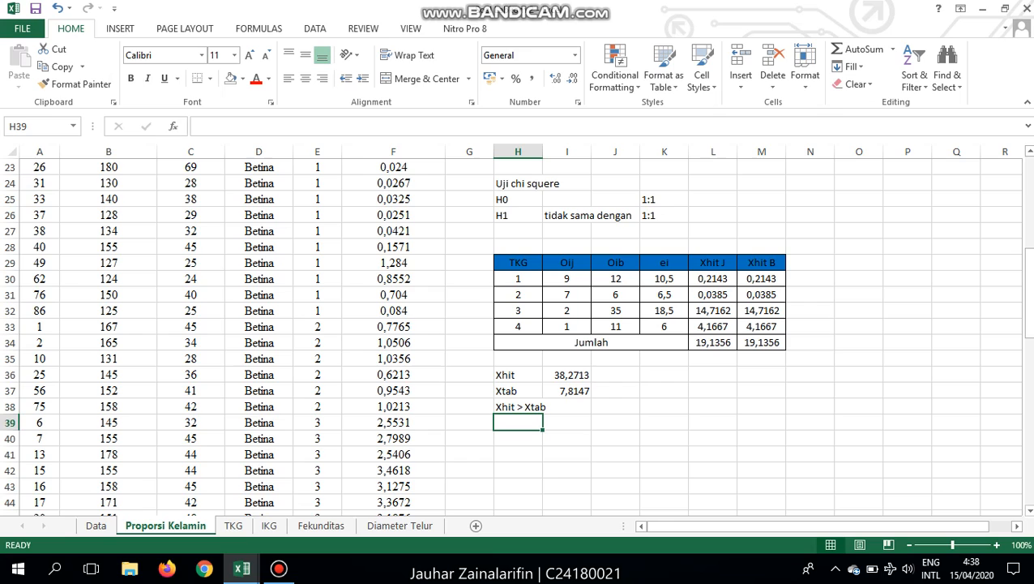
- Enter the test decision "Tolak H0" in H39
text(To)
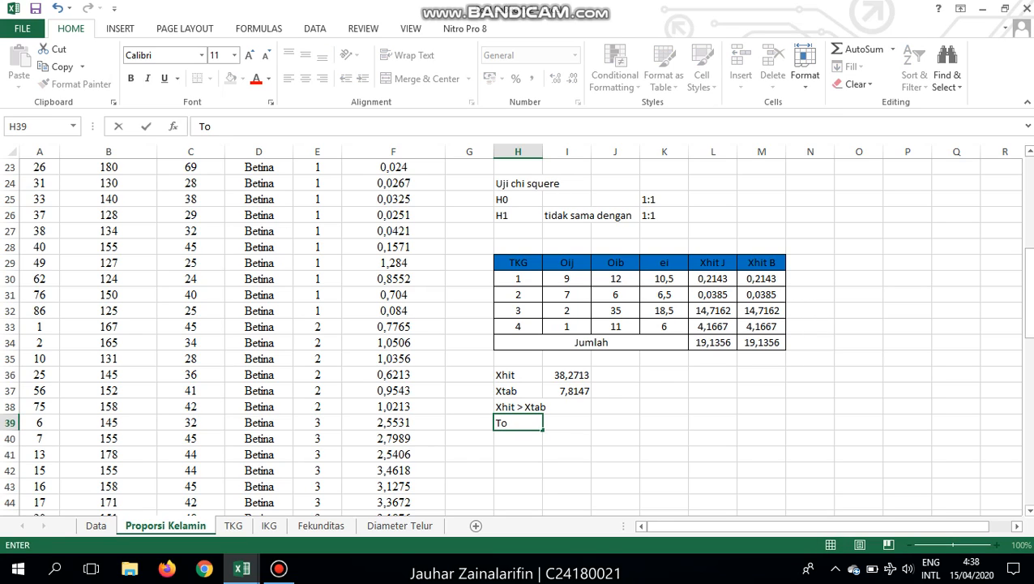
text(lak H0)
key(Return)
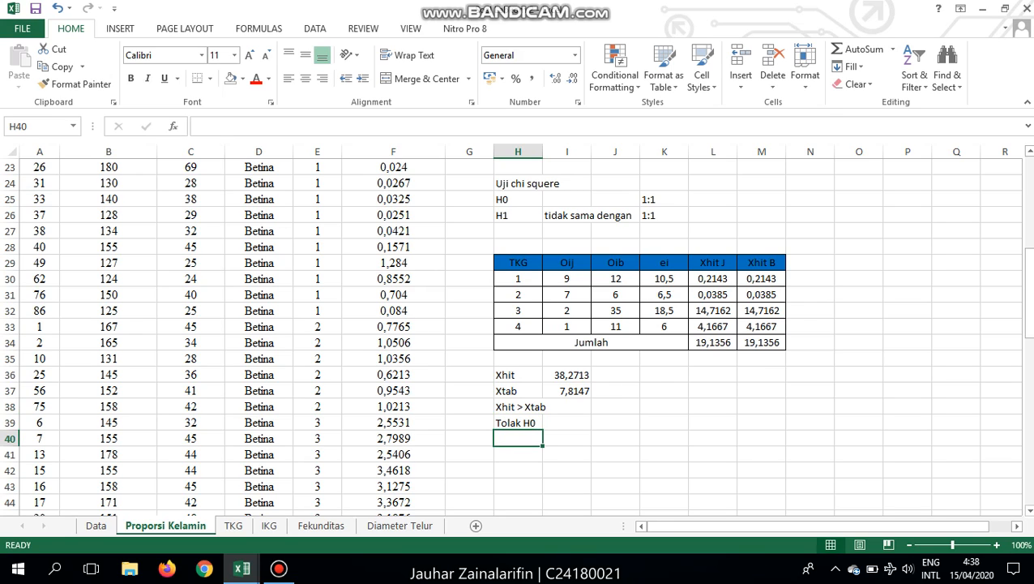
- Write the conclusion "Berdasarkan SK 95% dapat dipercaya bahwa proporsi kelamin ikan tidak sama dengan 1:1" in H40
text(Berdasark)
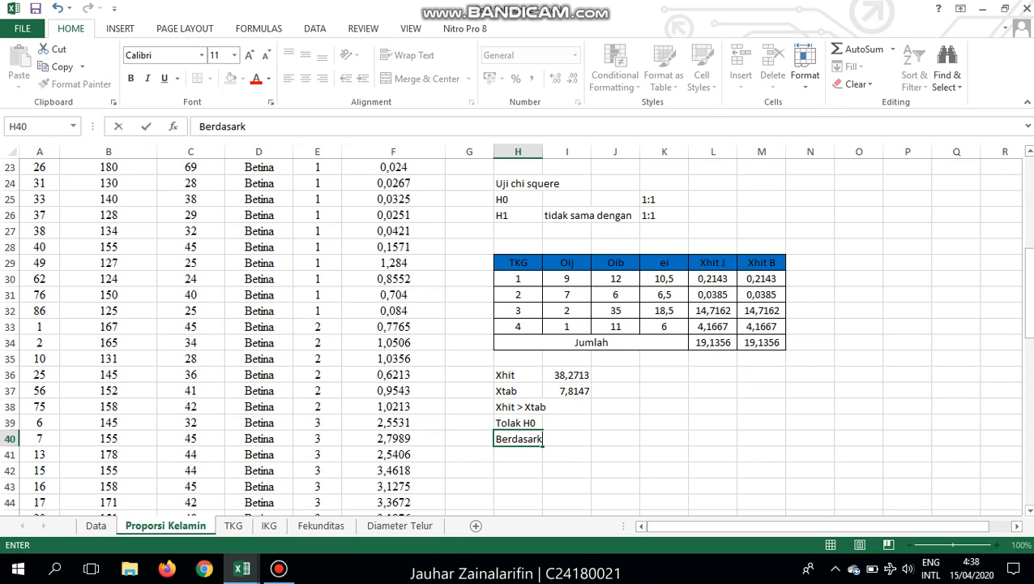
text(an SK 95%)
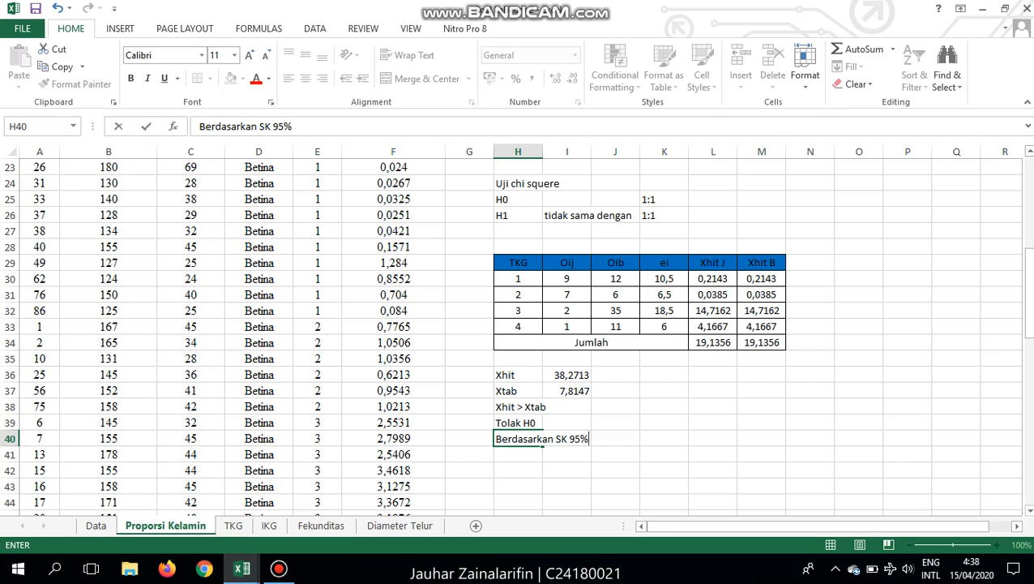
text( dapat diper)
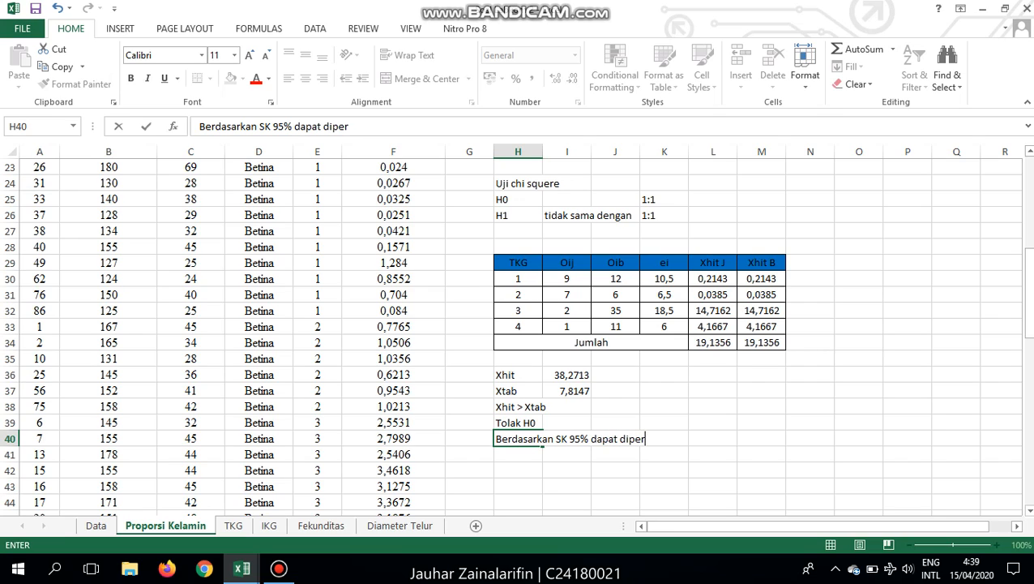
text(caya bahwa )
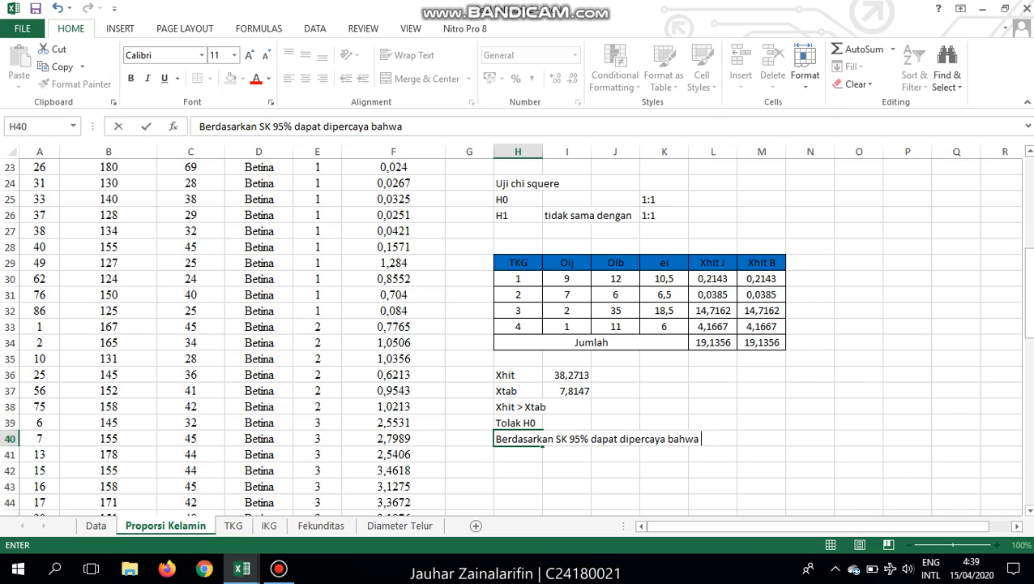
text(proporsi i)
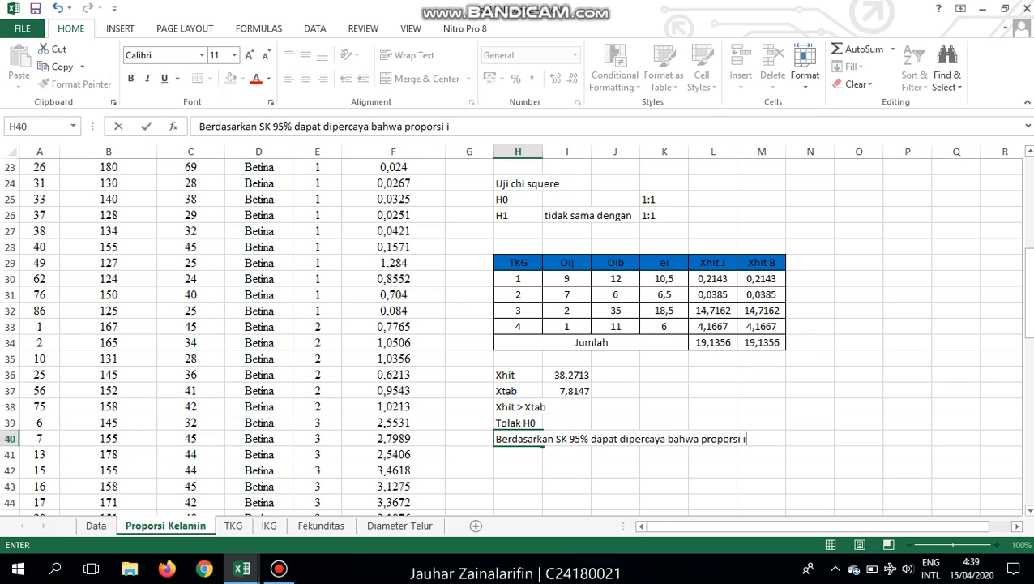
key(BackSpace)
text(kelamin )
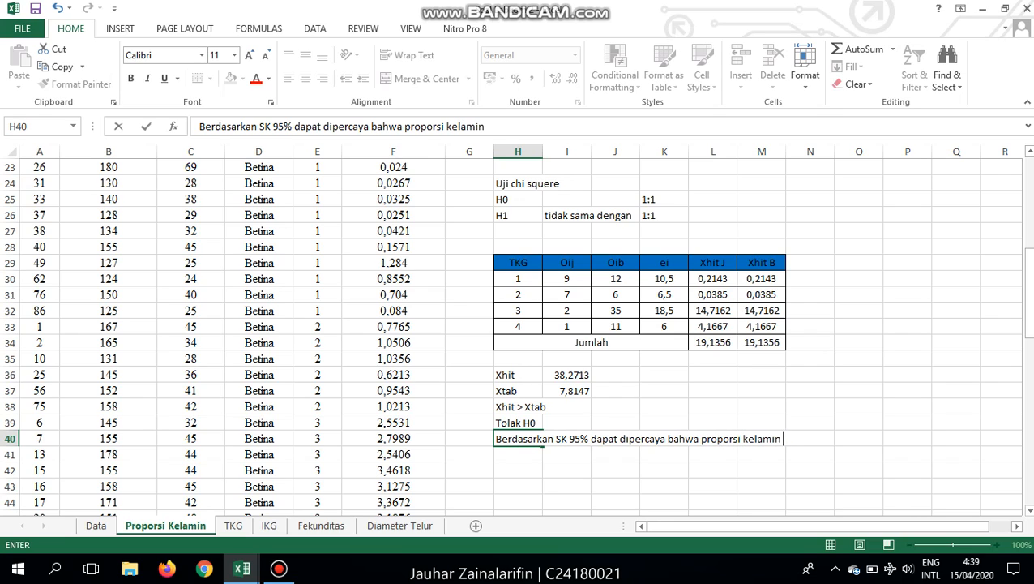
text(ikan tidak sama d)
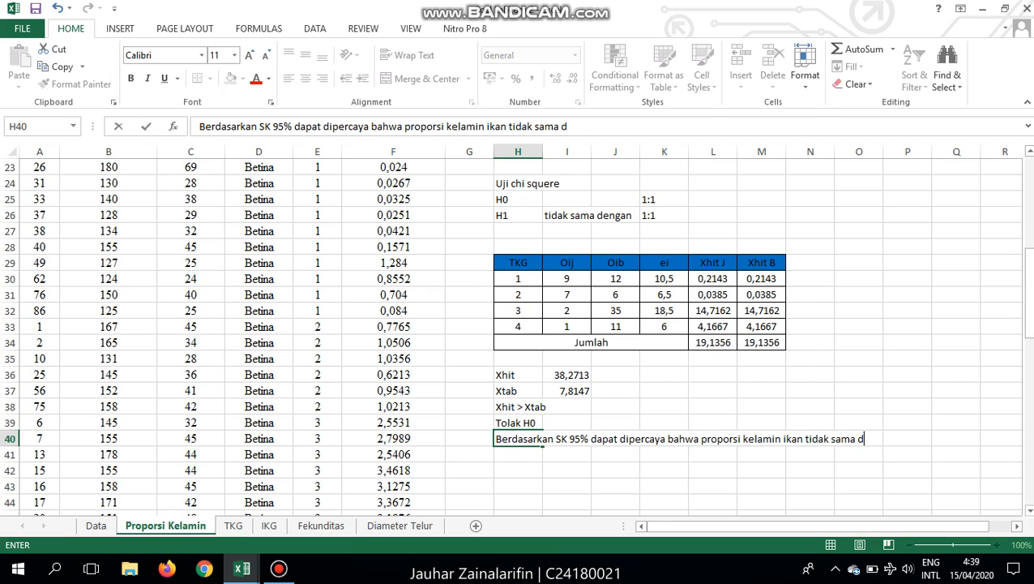
text(engan 1:1)
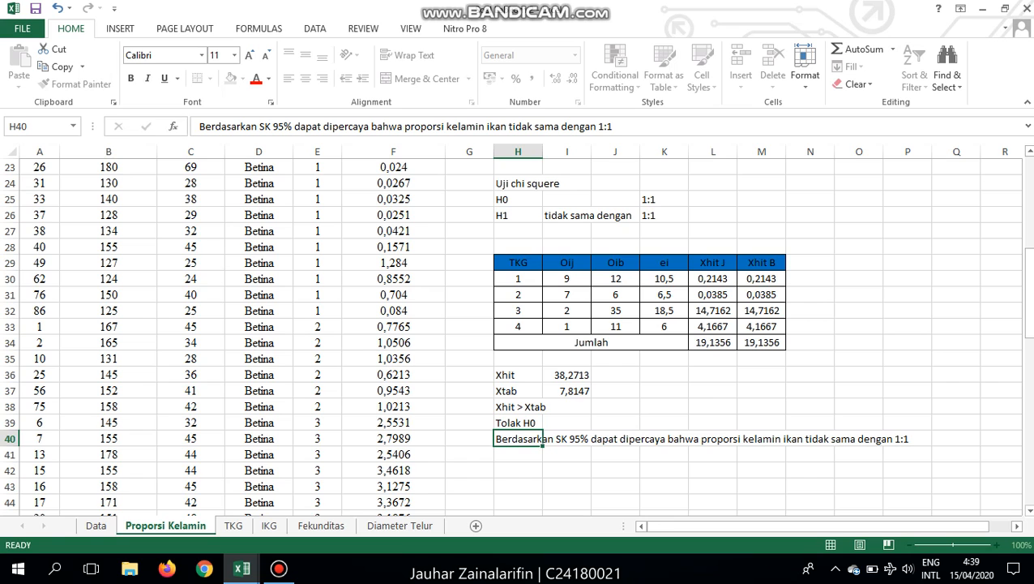
key(Return)
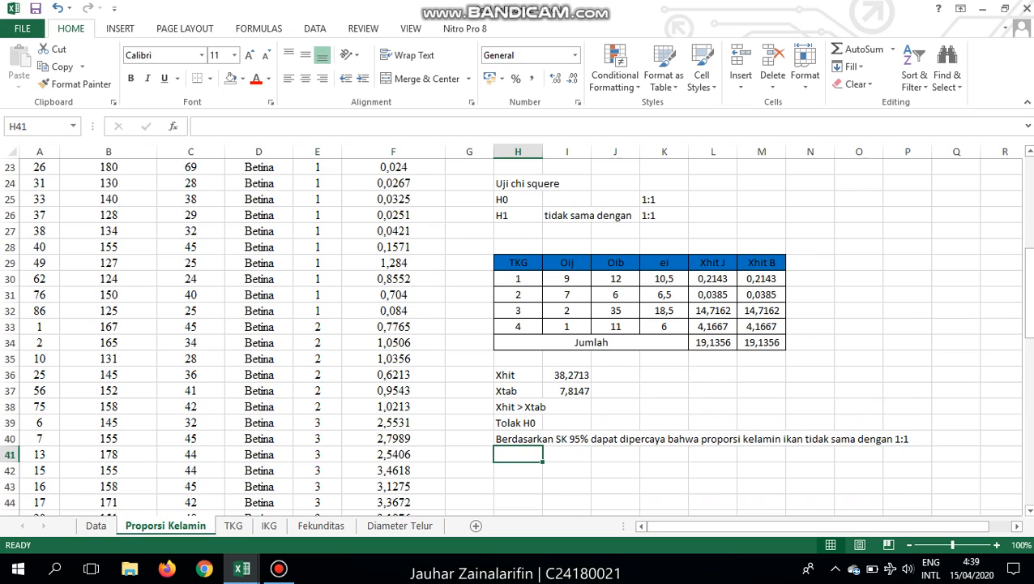
click(279, 568)
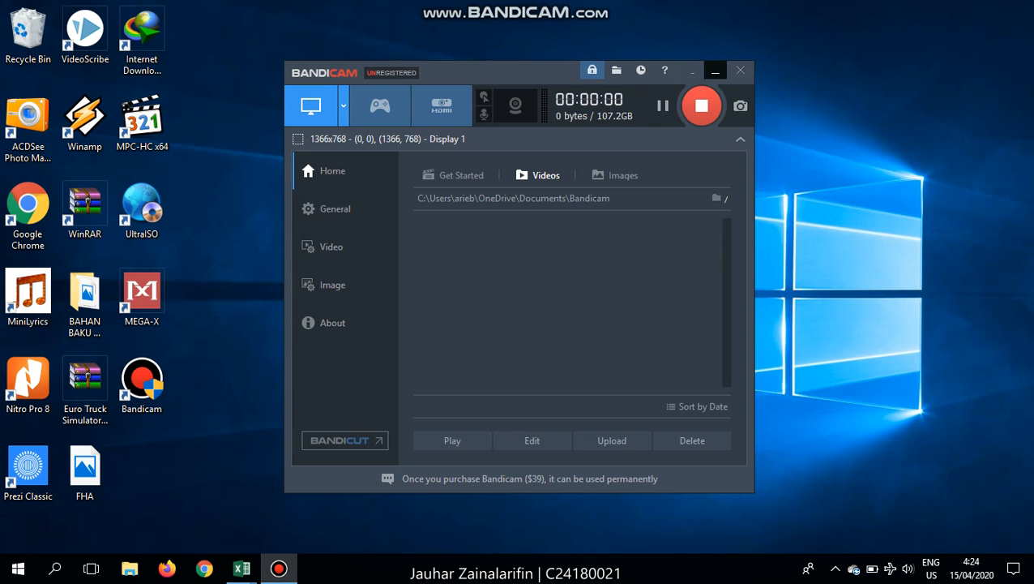
click(715, 71)
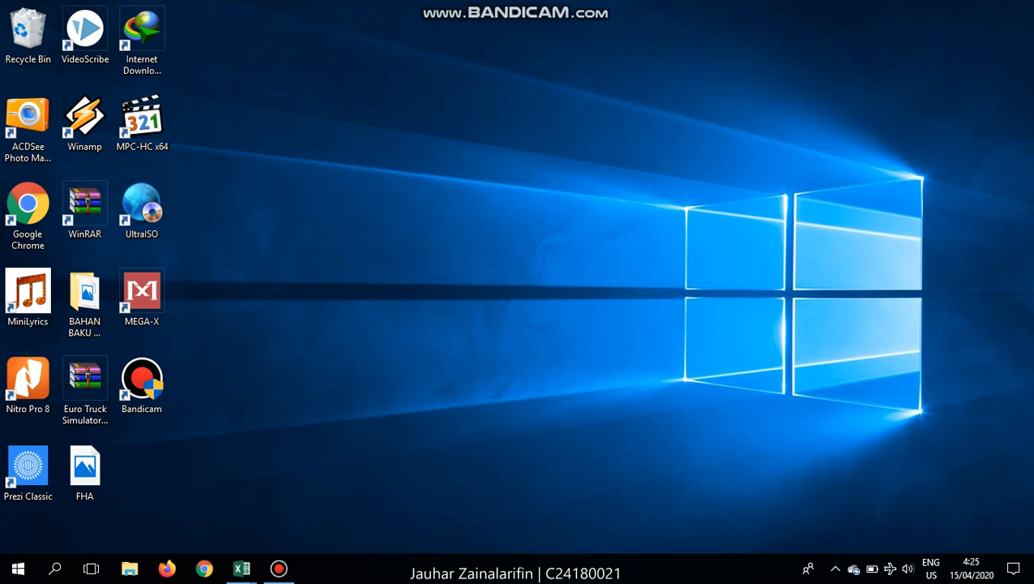
- Switch to the Excel workbook and examine the Data sheet's headers, from Panjang Total (mm) through Jumlah Telur Contoh and the egg diameter table
click(241, 568)
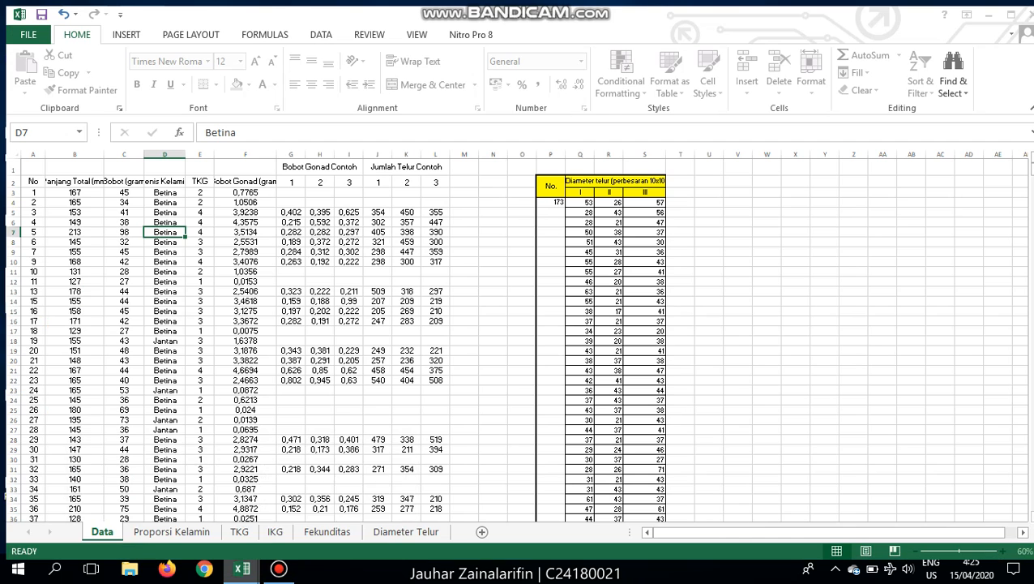
click(324, 504)
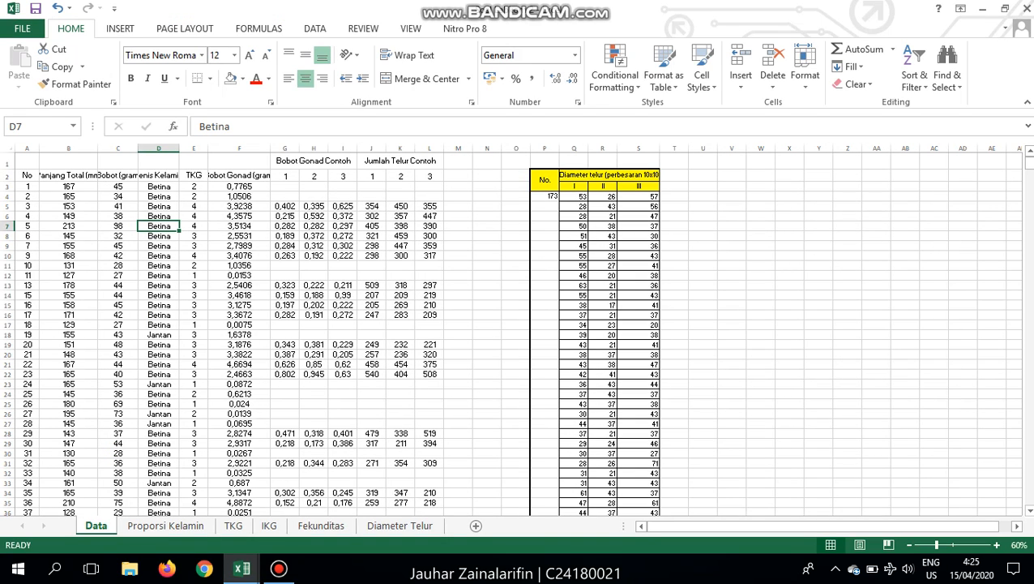
click(69, 175)
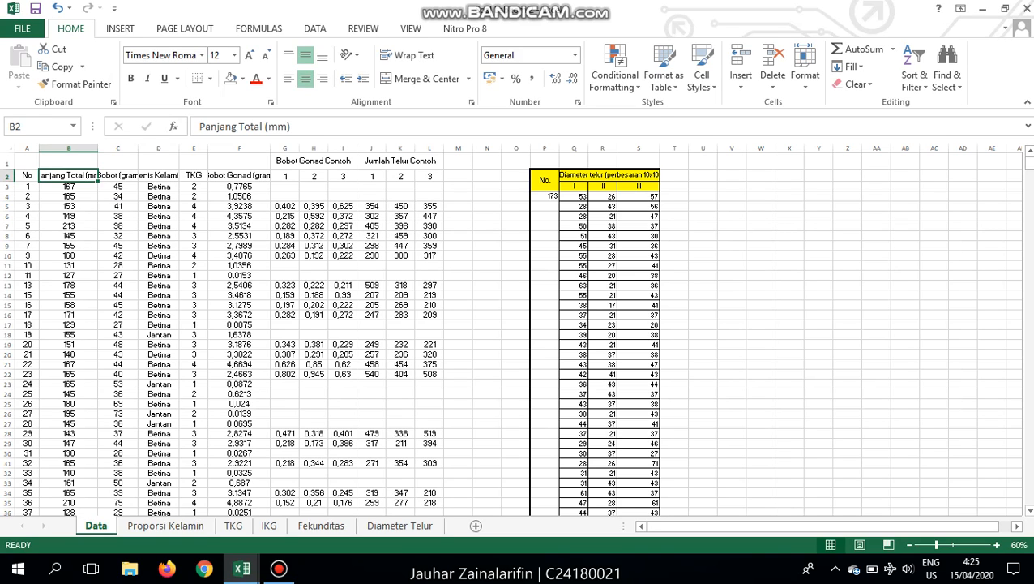
click(117, 176)
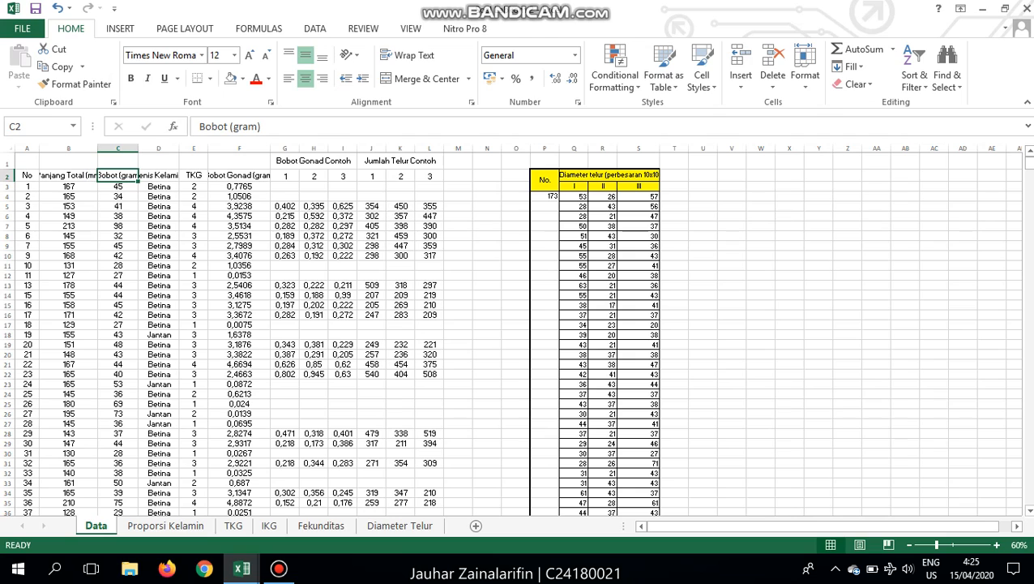
click(158, 176)
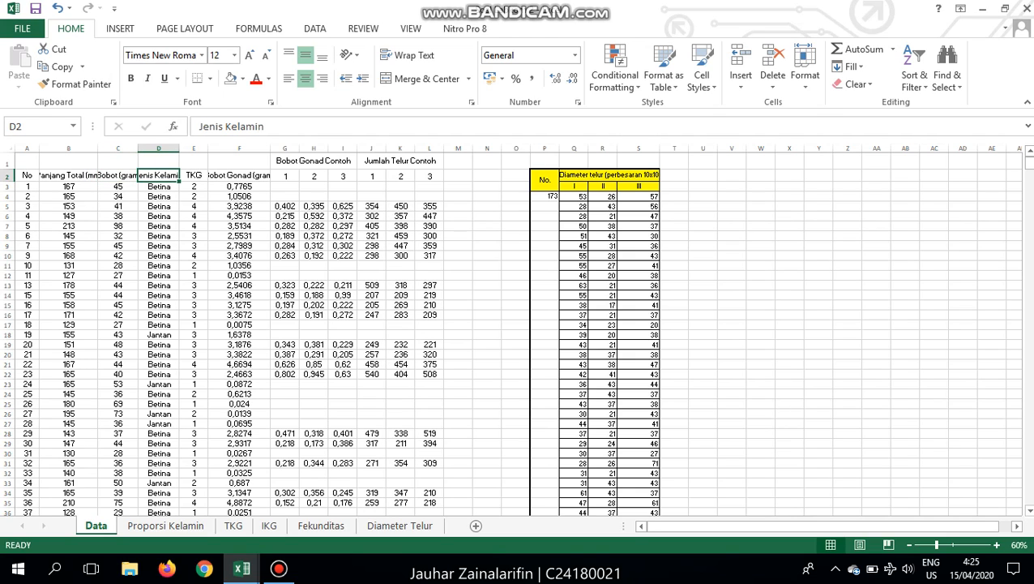
click(193, 176)
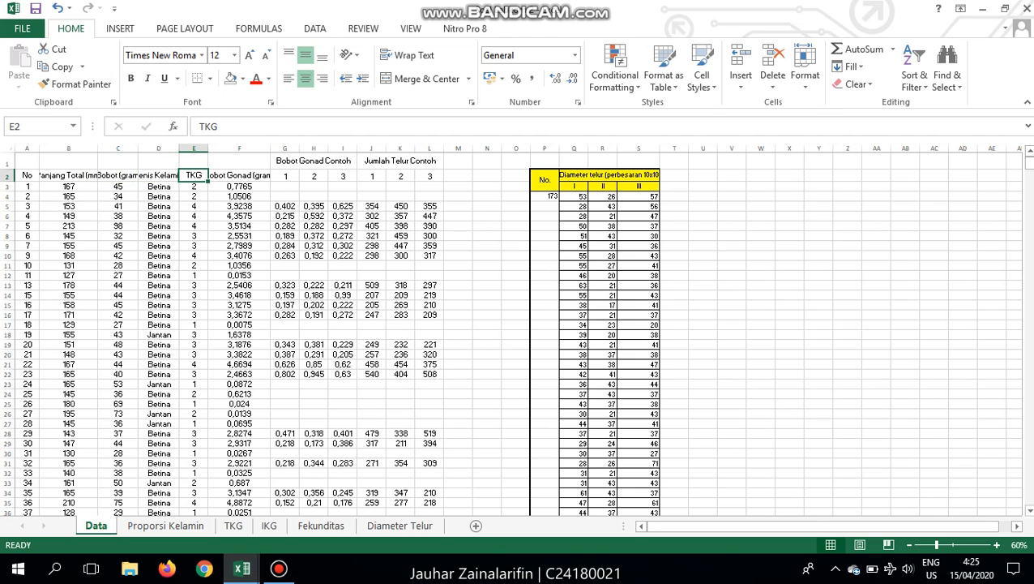
click(239, 176)
click(285, 176)
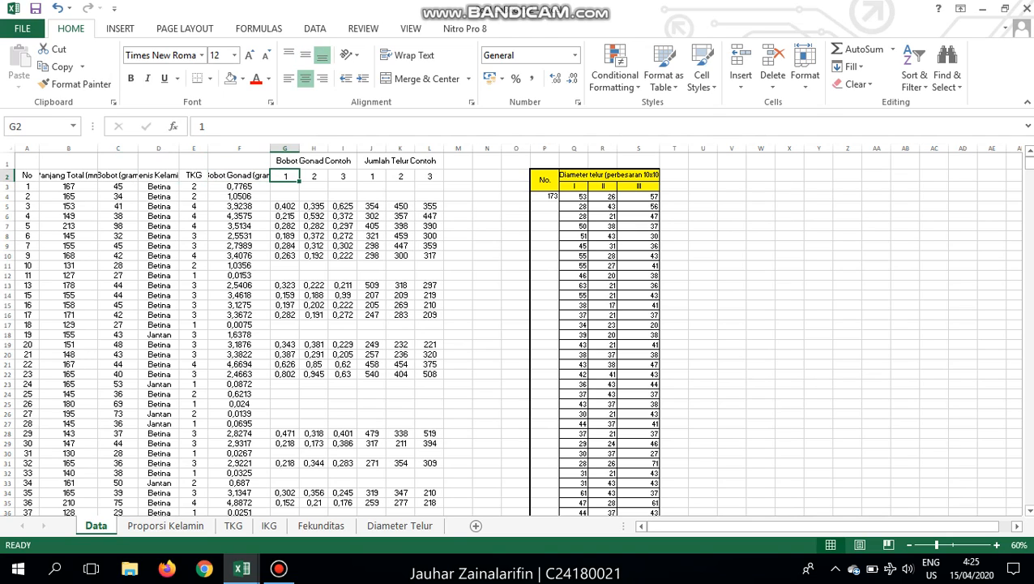
click(314, 161)
click(401, 161)
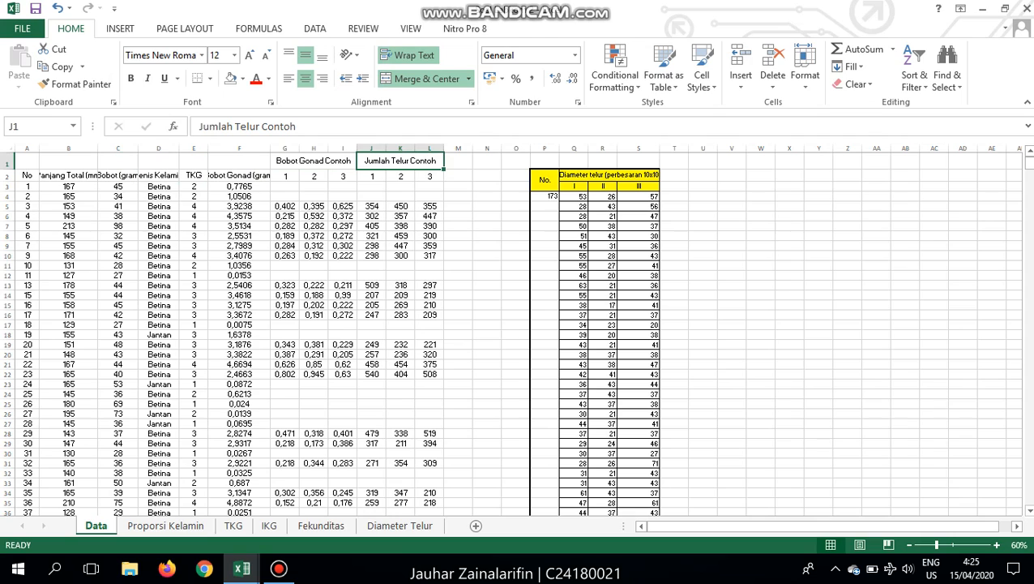
click(545, 180)
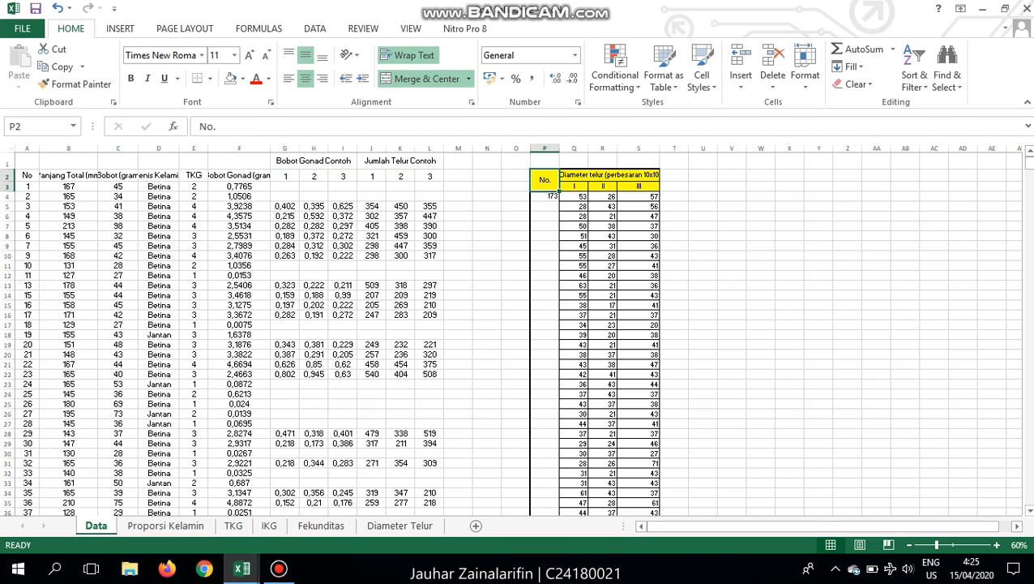
- Sort the fish records in columns A to L, from row 3 down, by Column E (TKG) from smallest to largest
click(28, 186)
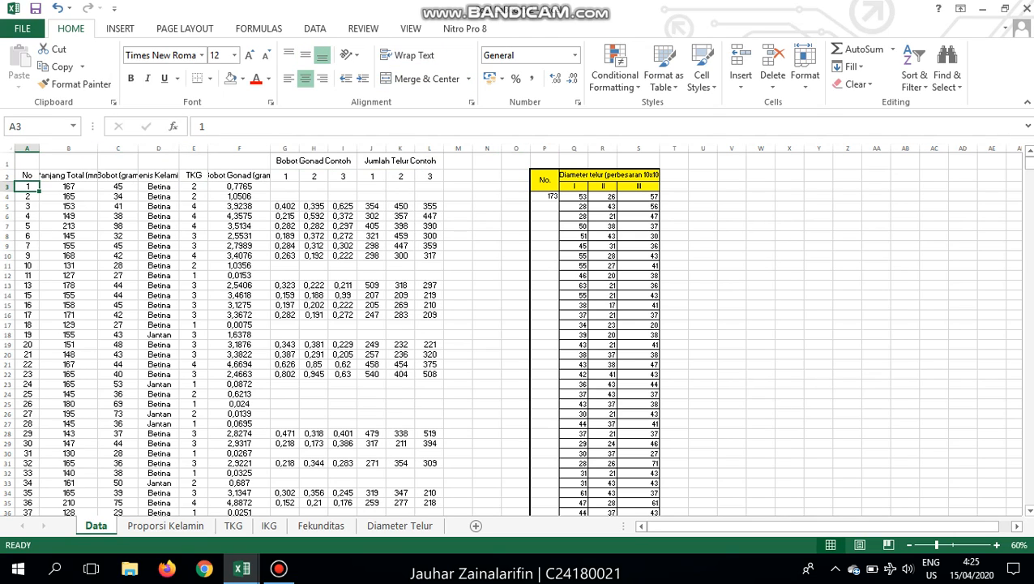
drag(27, 186, 438, 185)
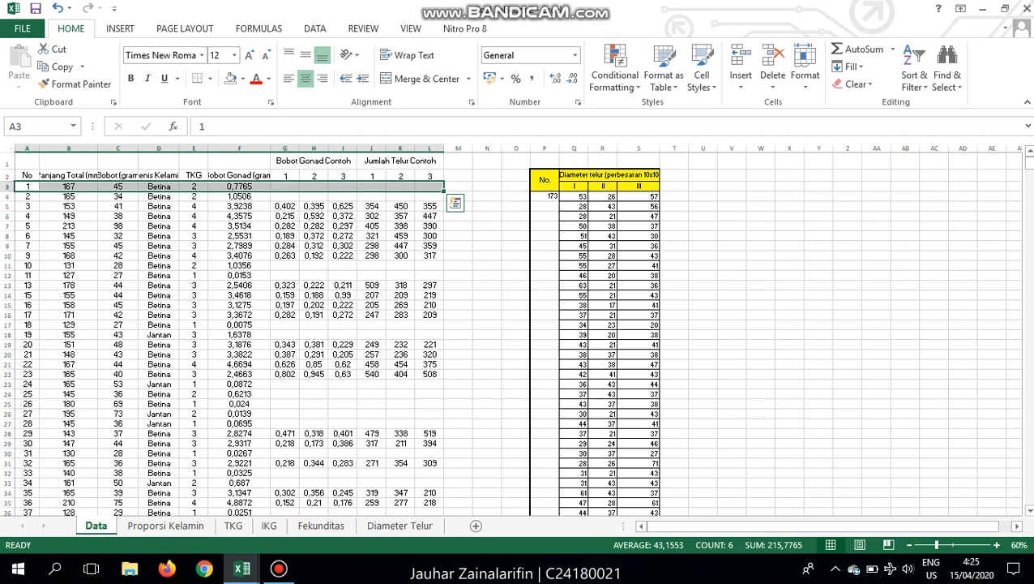
key(ctrl+shift+Down)
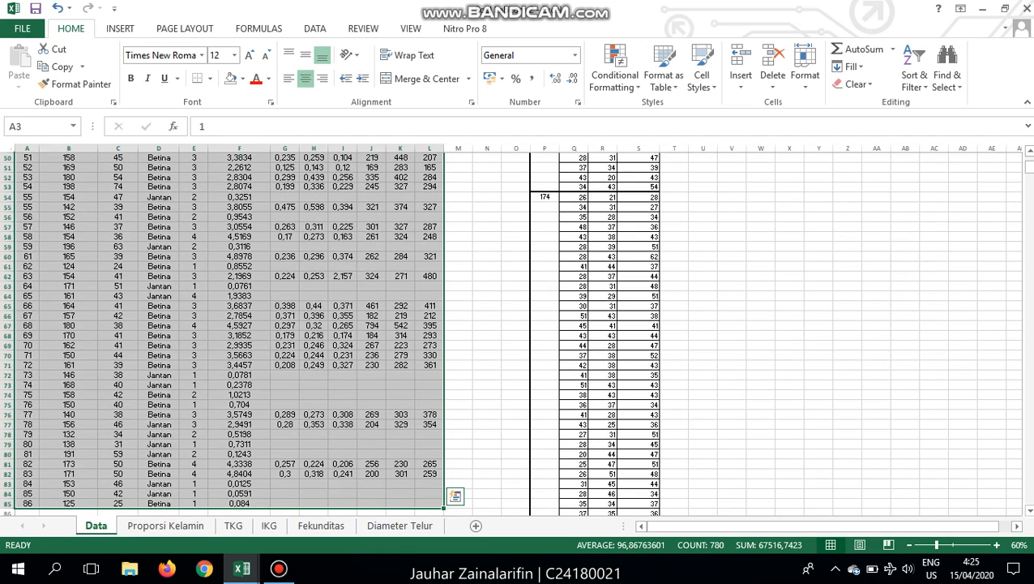
right_click(195, 245)
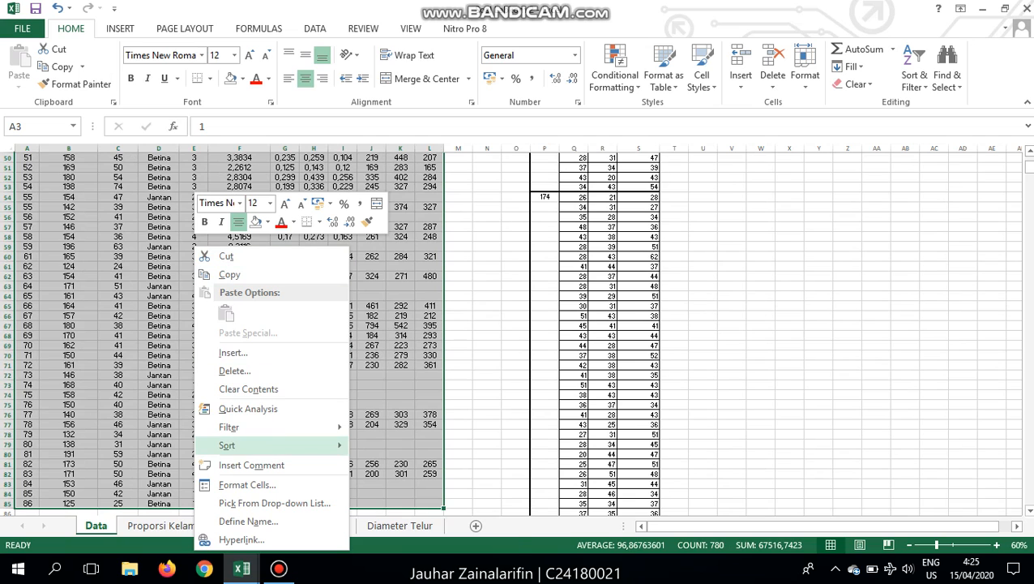
mouse_move(243, 445)
click(405, 536)
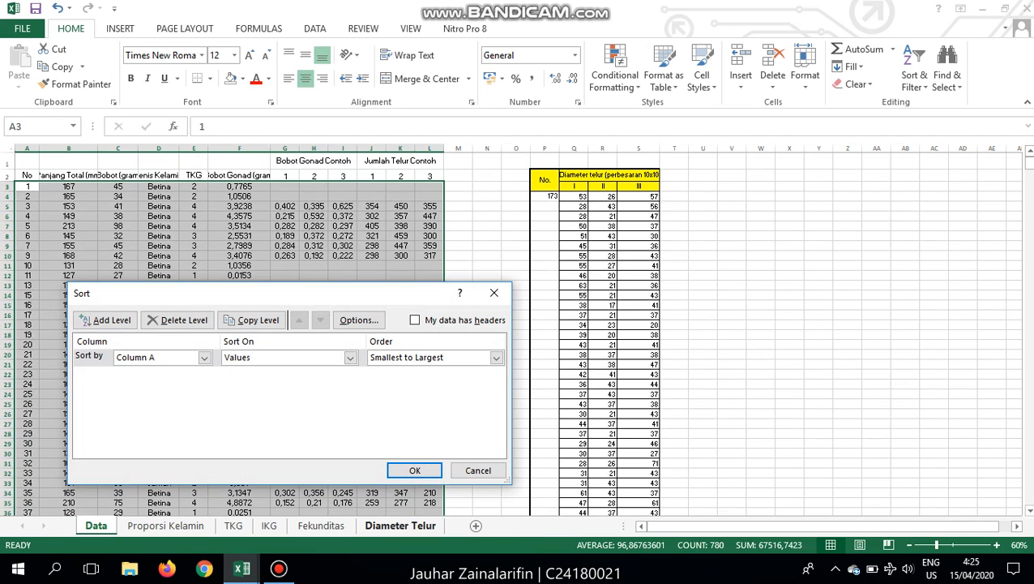
click(204, 356)
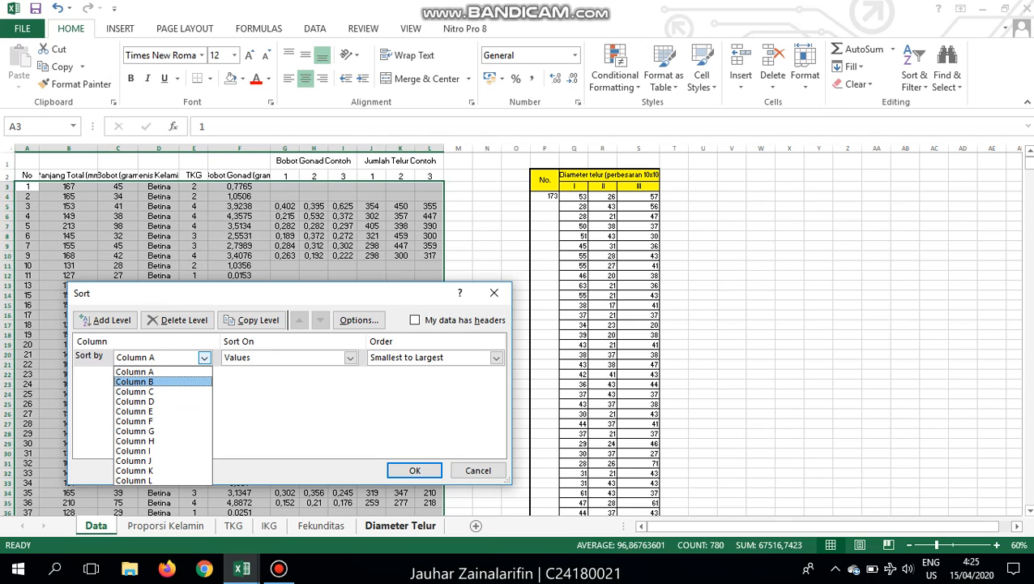
click(135, 411)
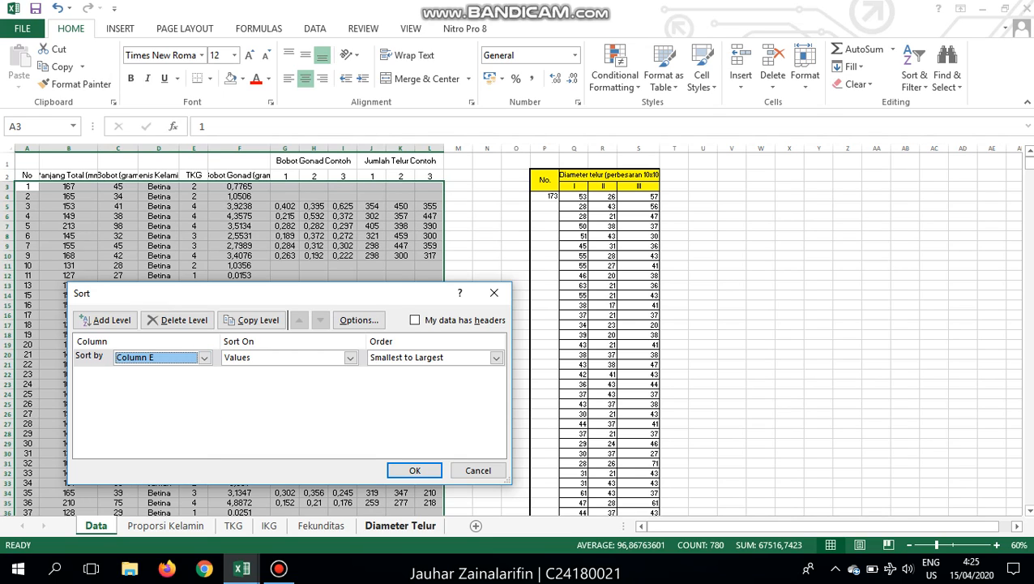
click(414, 470)
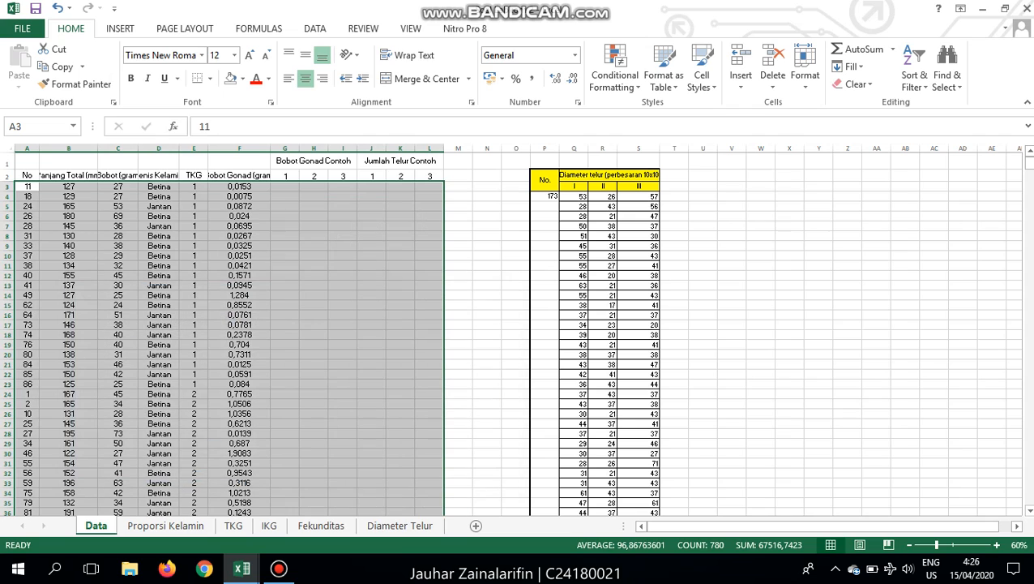
- Sort the same fish records by Column D (Jenis Kelamin) in Z to A order and review the sorted rows
right_click(46, 188)
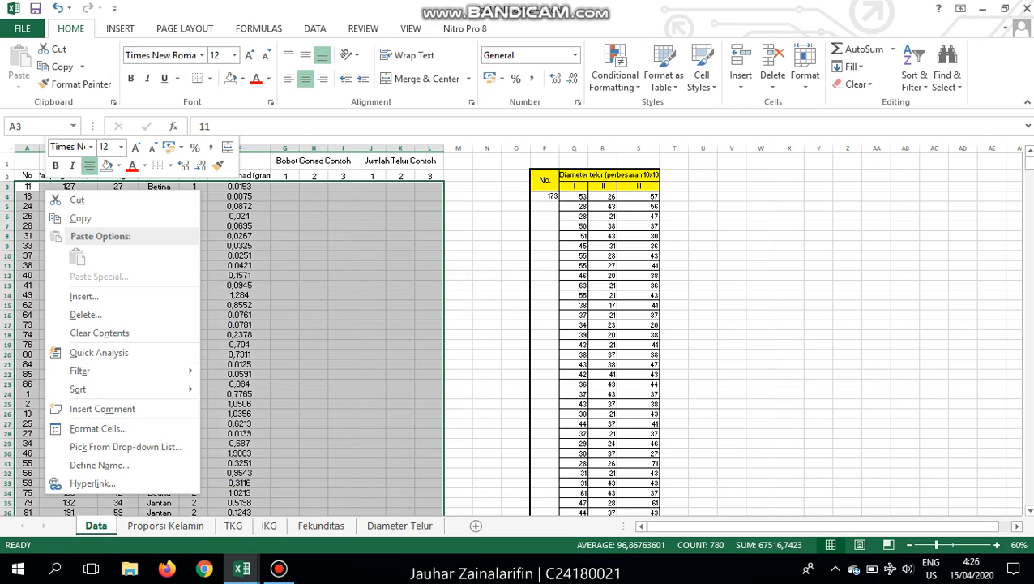
mouse_move(113, 389)
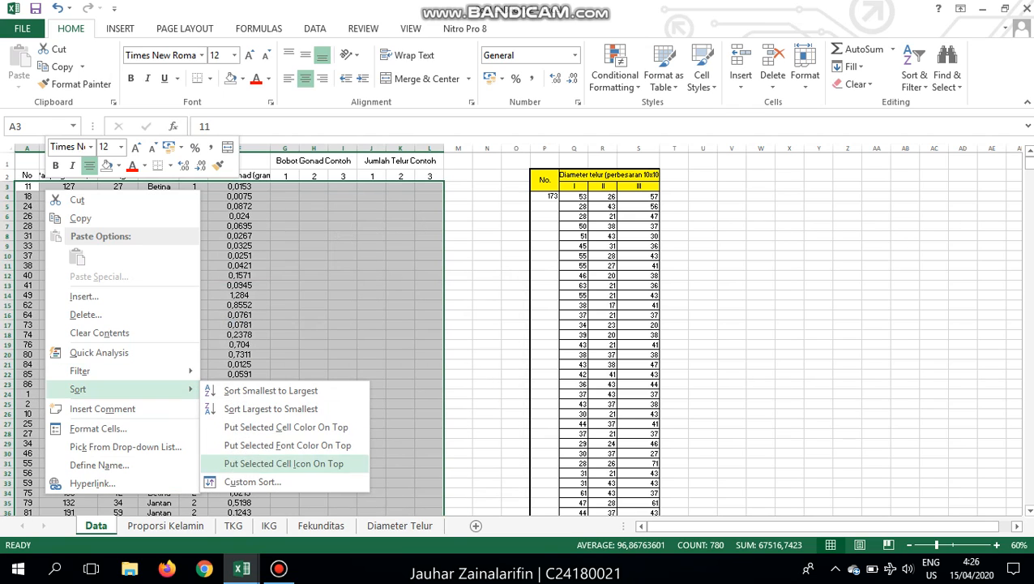
click(251, 481)
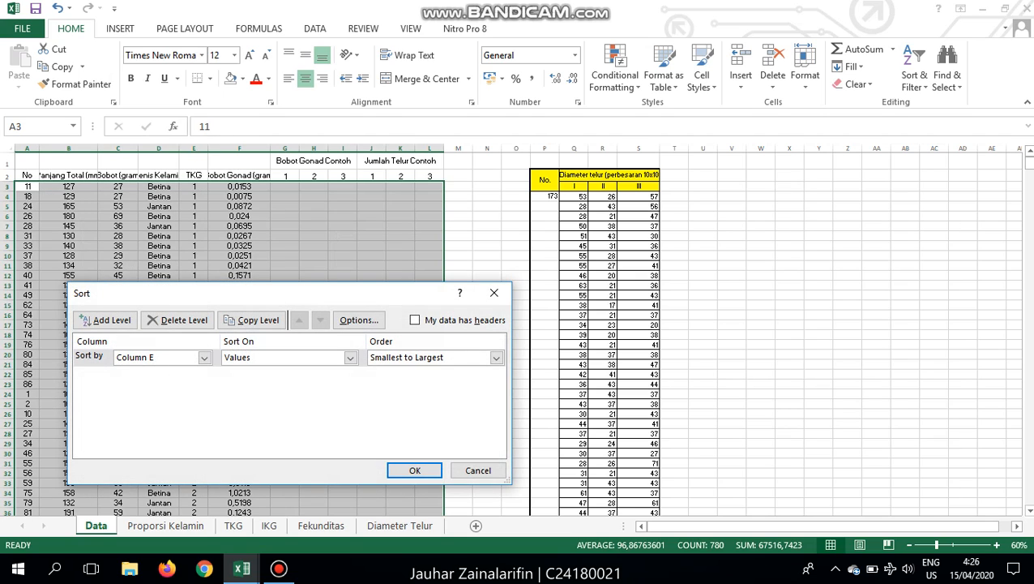
click(205, 357)
key(Return)
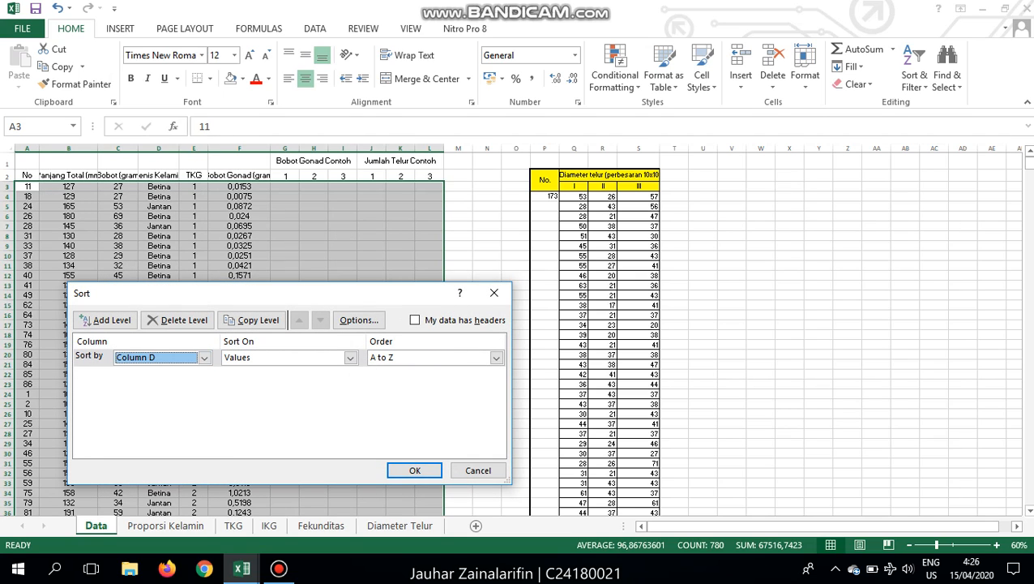
click(496, 357)
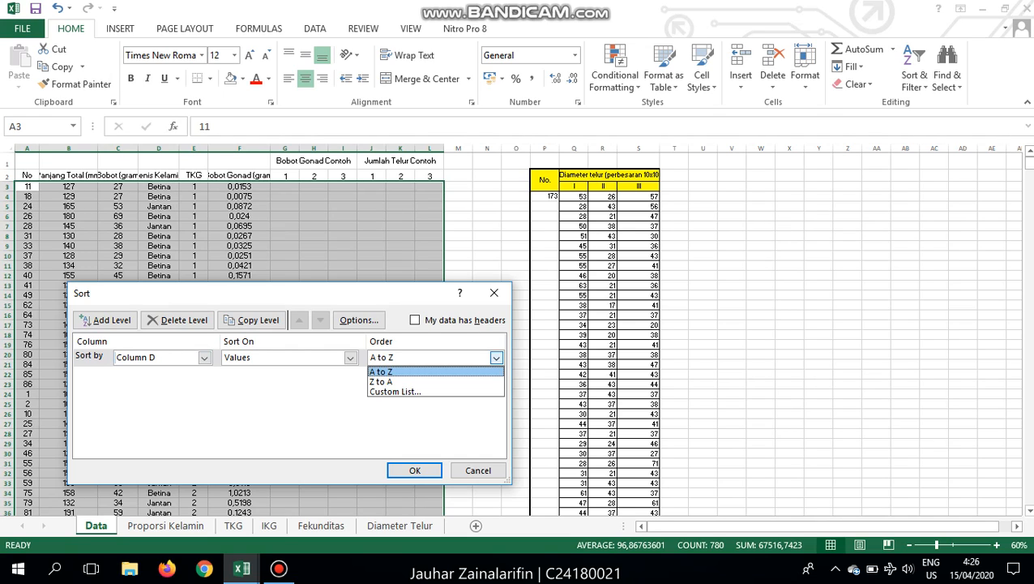
key(Down)
key(Return)
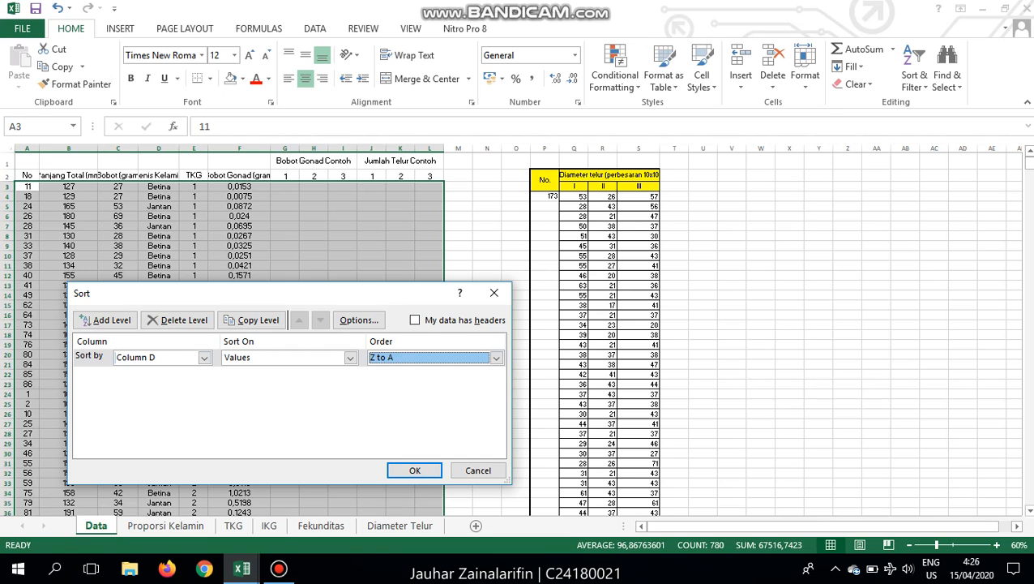
click(415, 470)
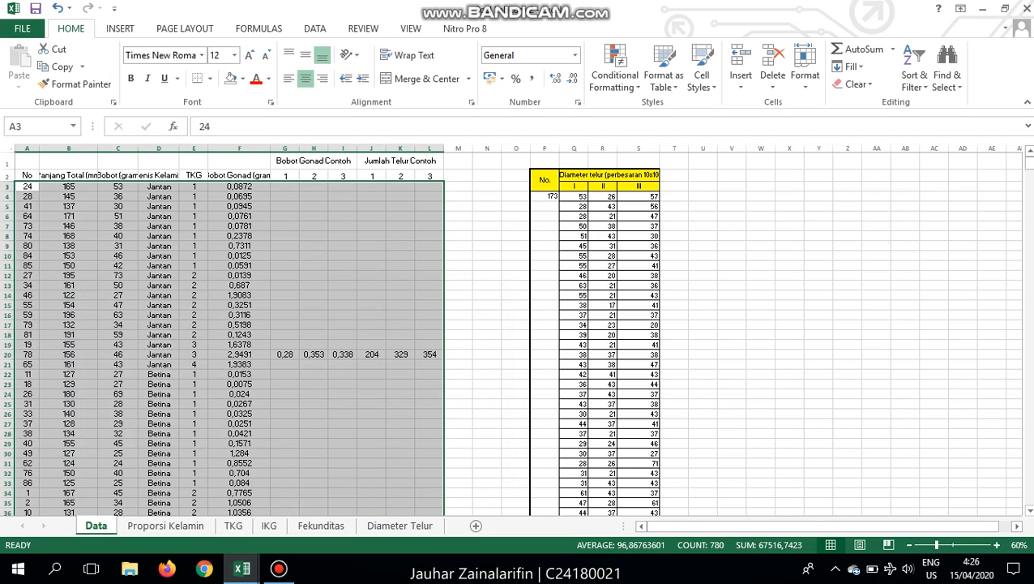
scroll(519, 333, down, 2)
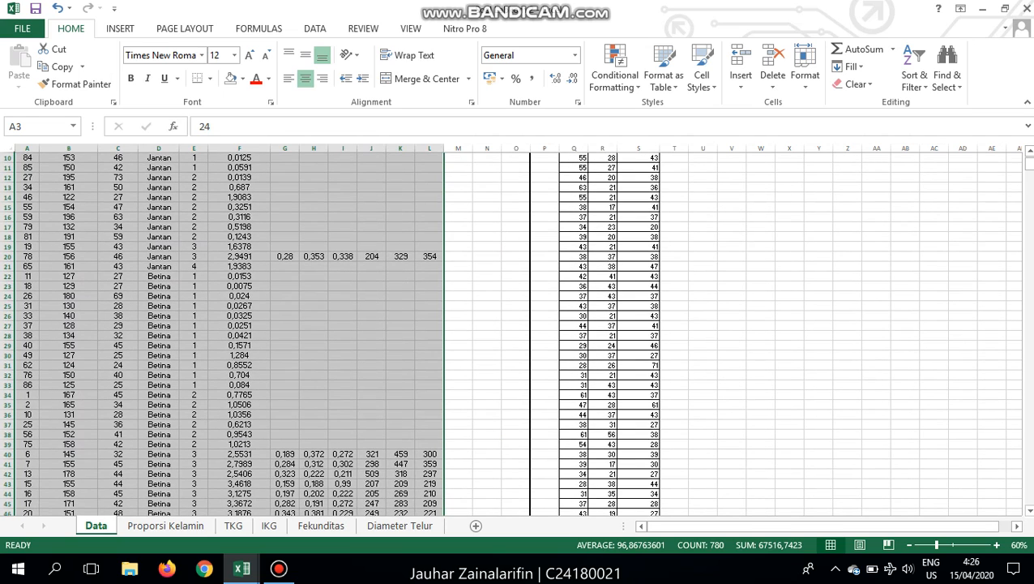
scroll(517, 332, up, 3)
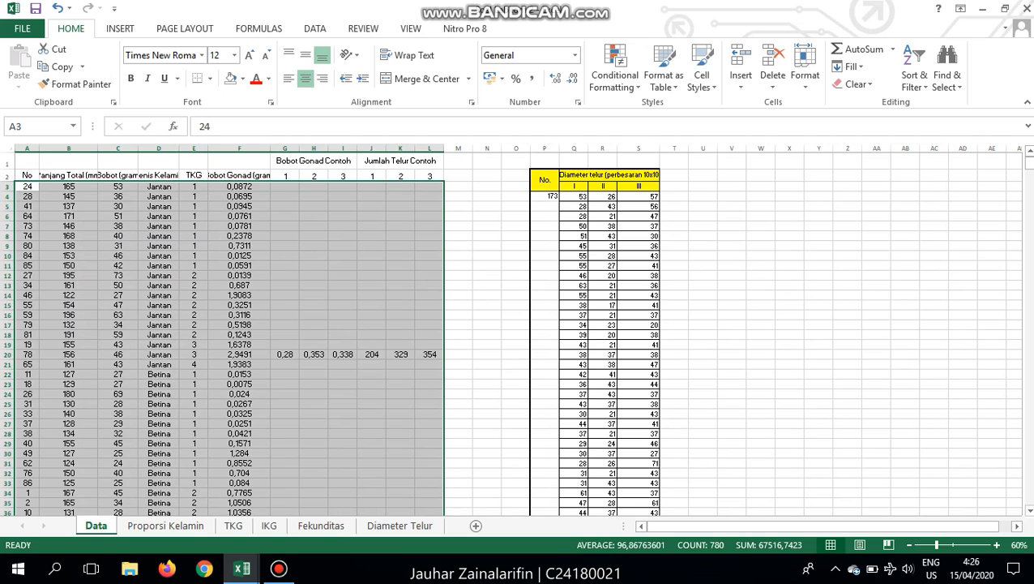
- Select the fish table A2:F85, from No to Bobot Gonad (gram), and go to the matching table on the Proporsi Kelamin sheet
click(68, 161)
click(27, 175)
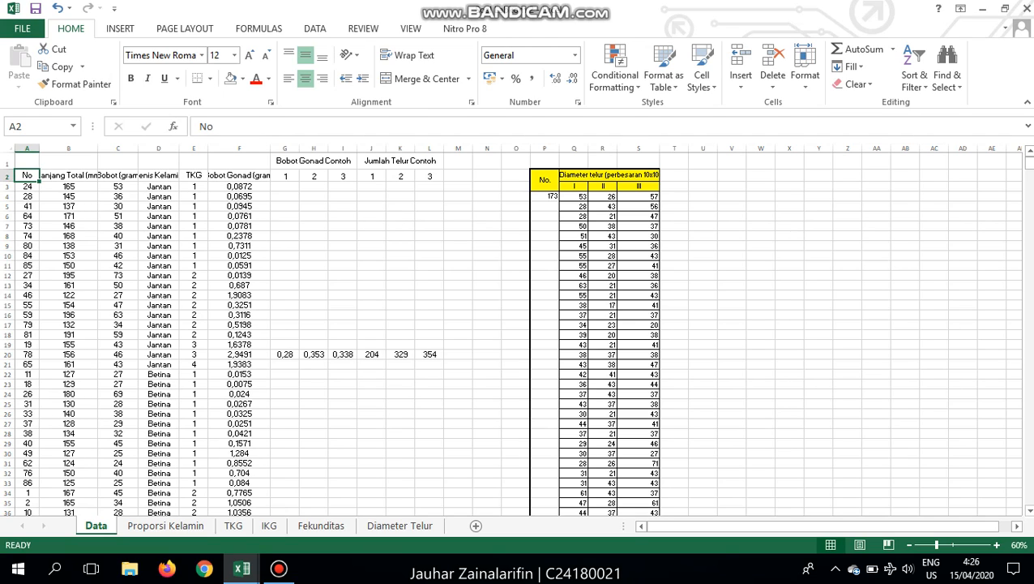
key(ctrl+shift+Right)
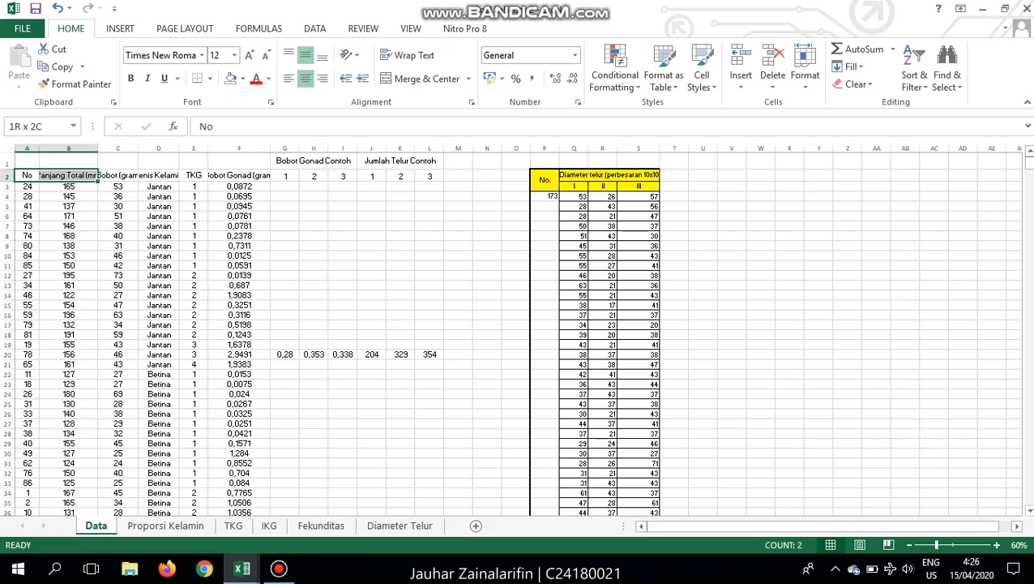
key(ctrl+shift+Down)
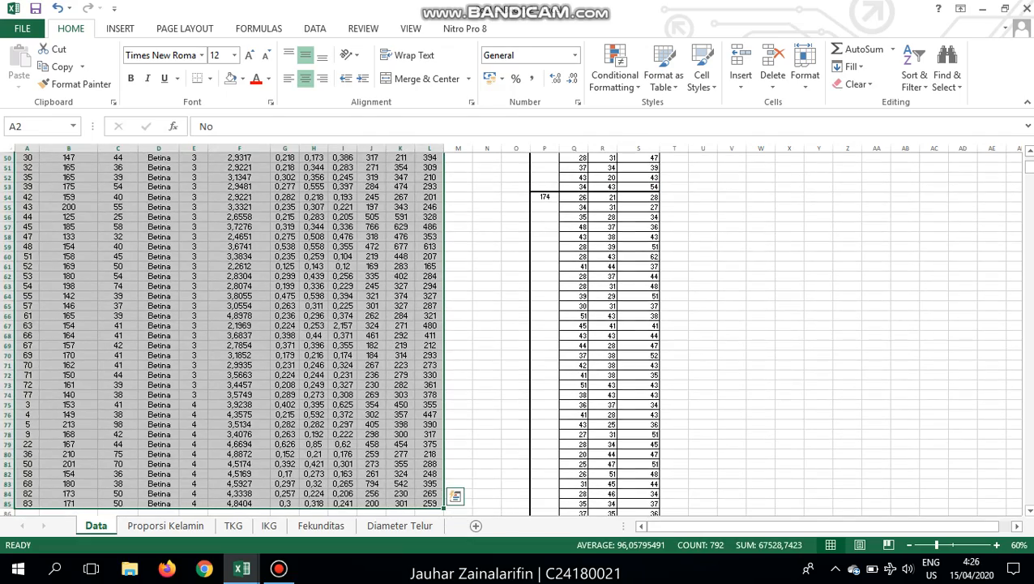
scroll(516, 333, up, 11)
key(ctrl+shift+Left)
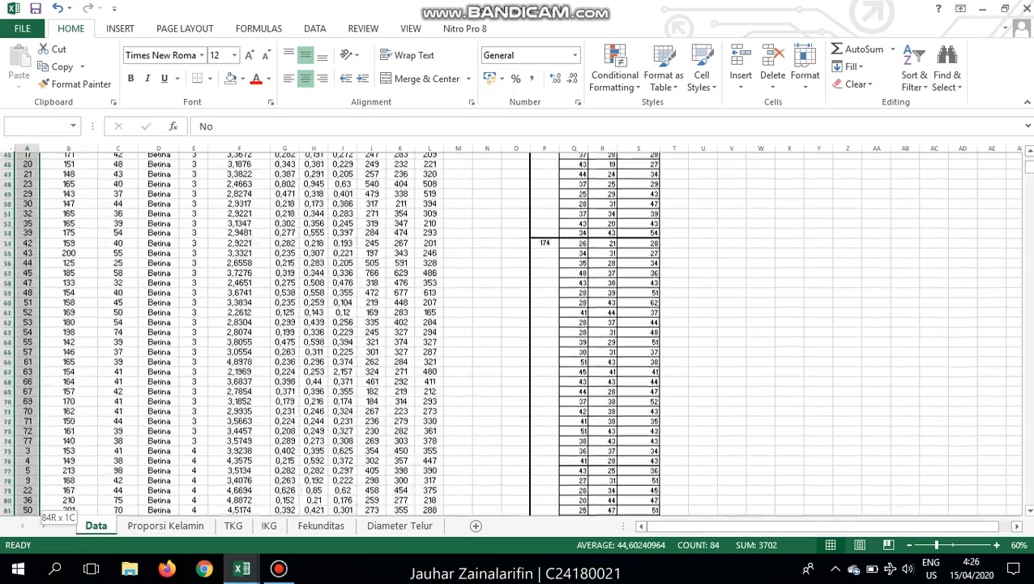
scroll(324, 332, up, 16)
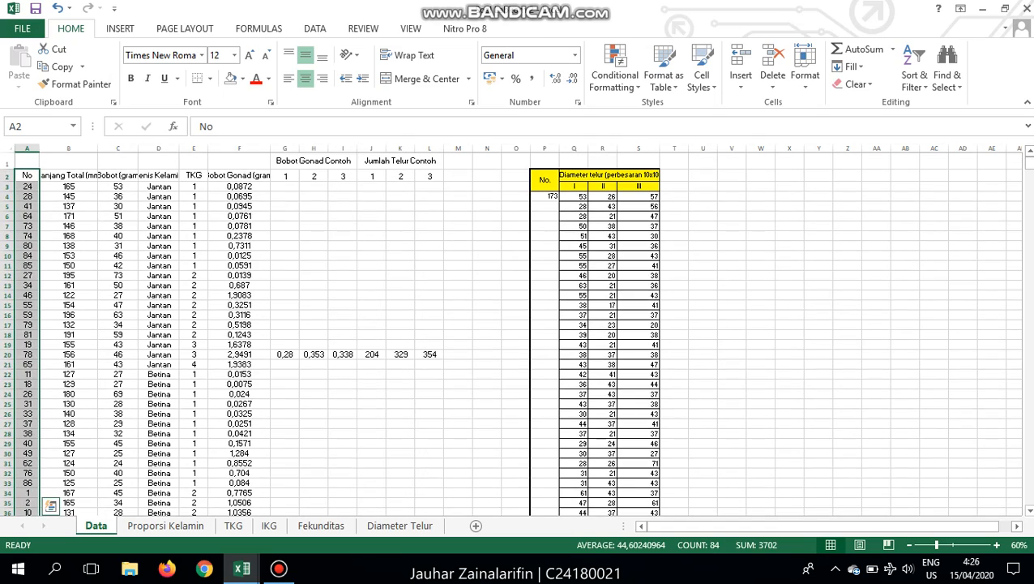
shift+click(239, 175)
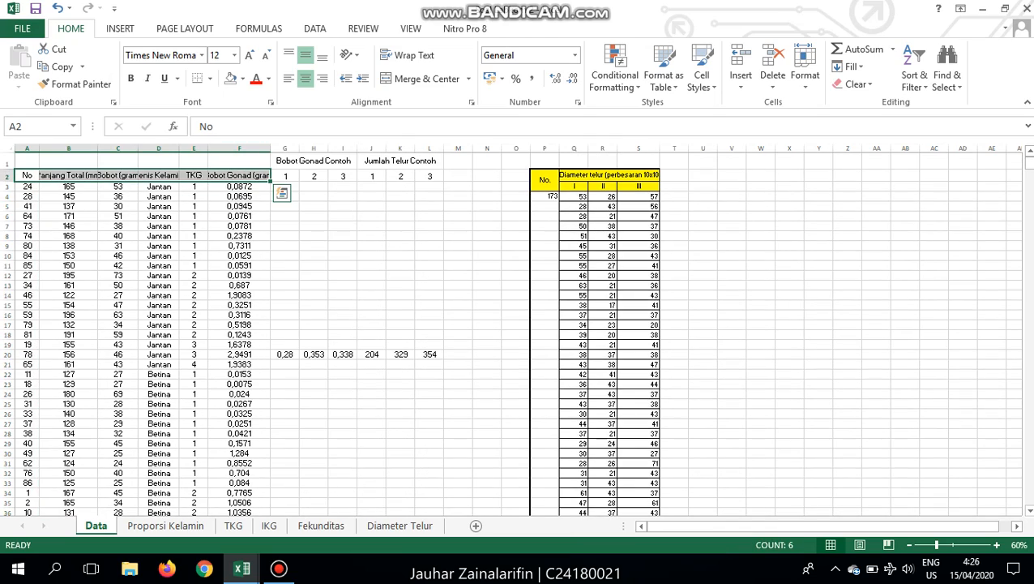
key(ctrl+shift+Down)
key(ctrl+shift+Down)
scroll(511, 333, up, 17)
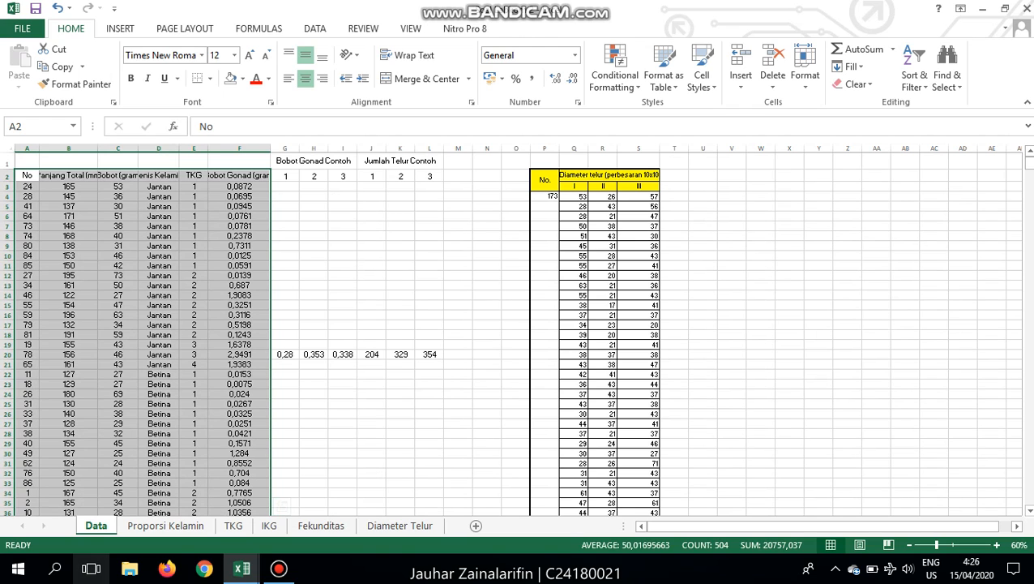
click(166, 525)
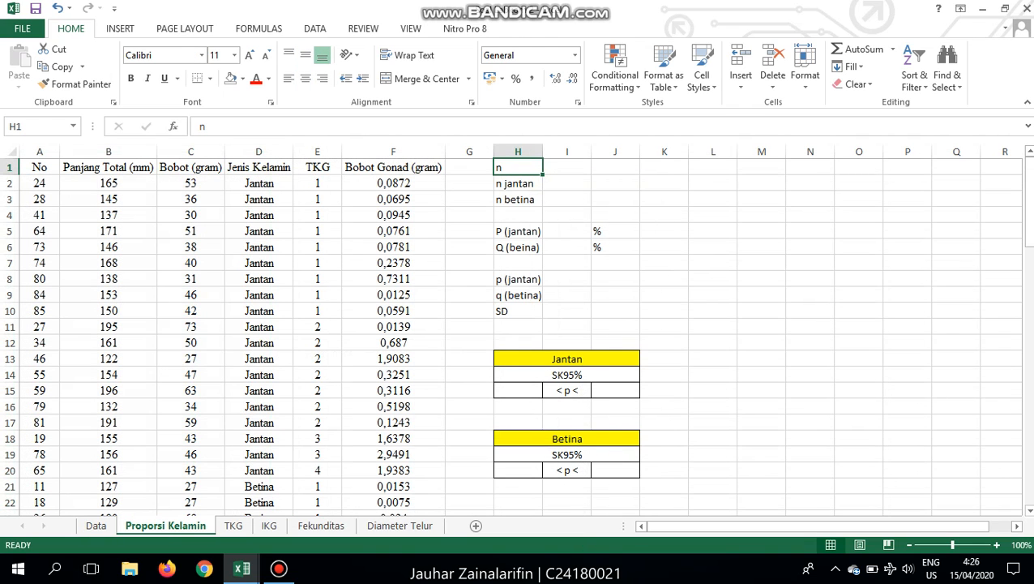
click(317, 231)
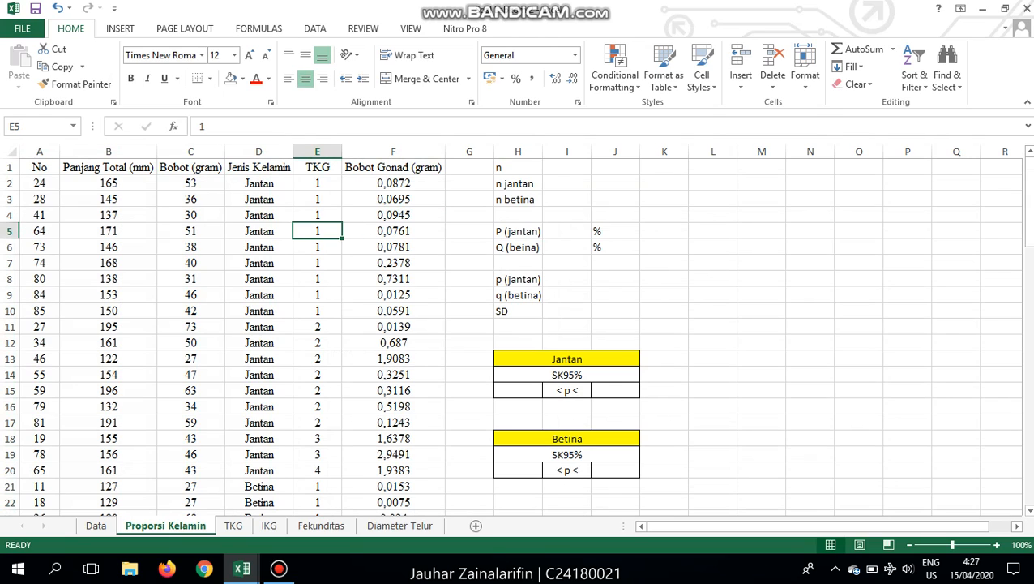
- Count all fish for n in cell I1 with the formula =COUNTA(D2:D84) over the Jenis Kelamin column
click(39, 183)
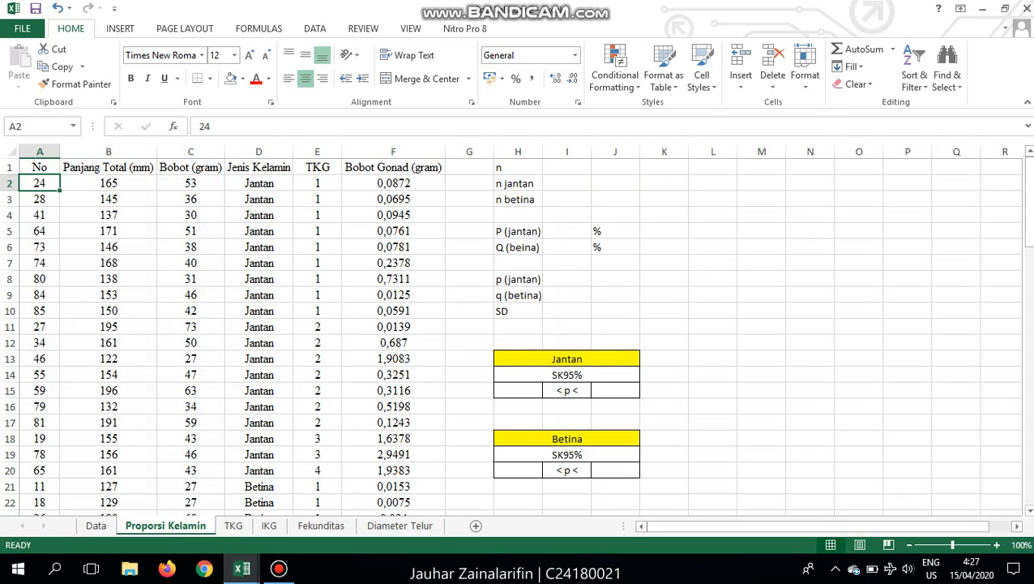
click(566, 167)
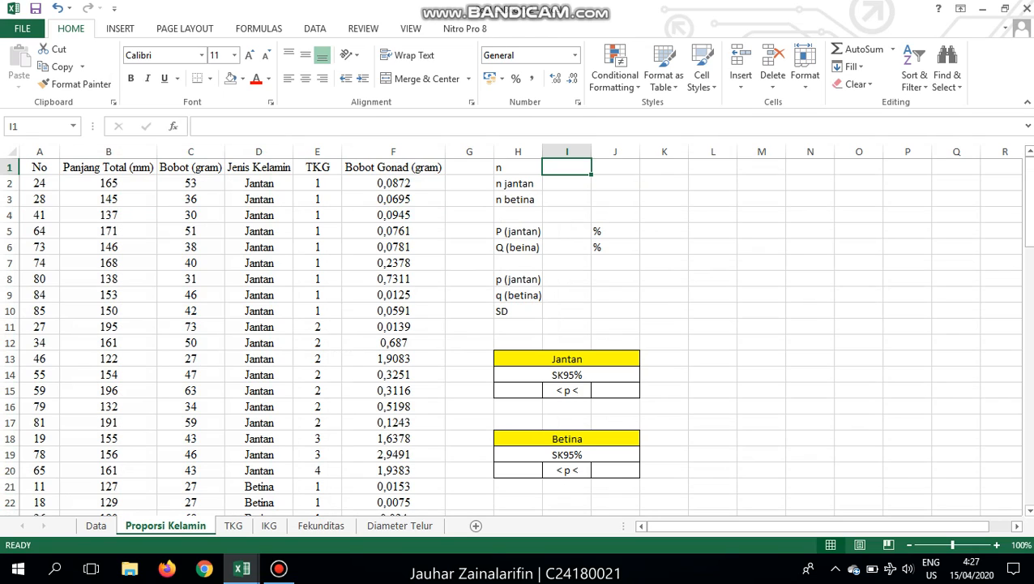
text(=count)
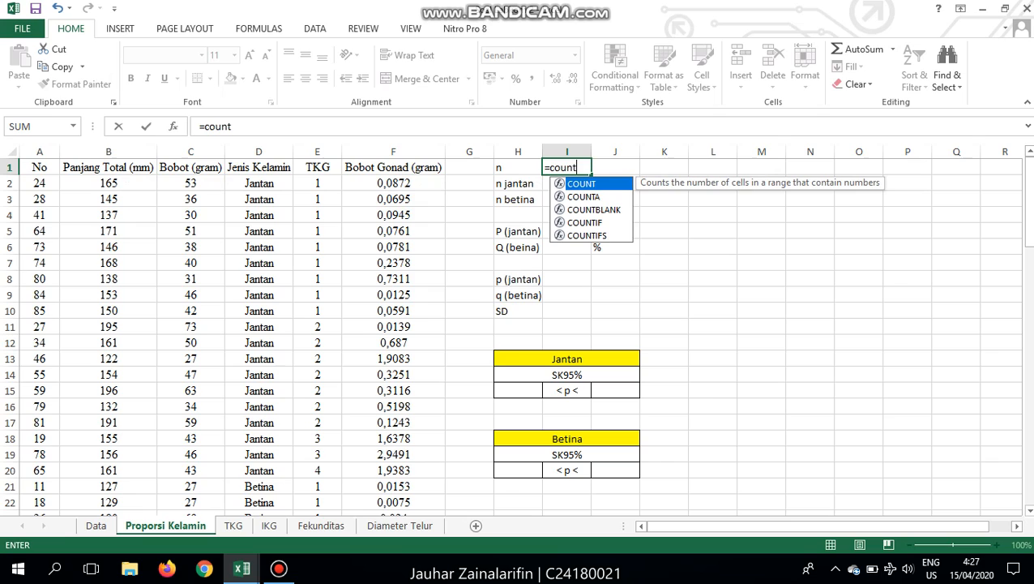
text(a)
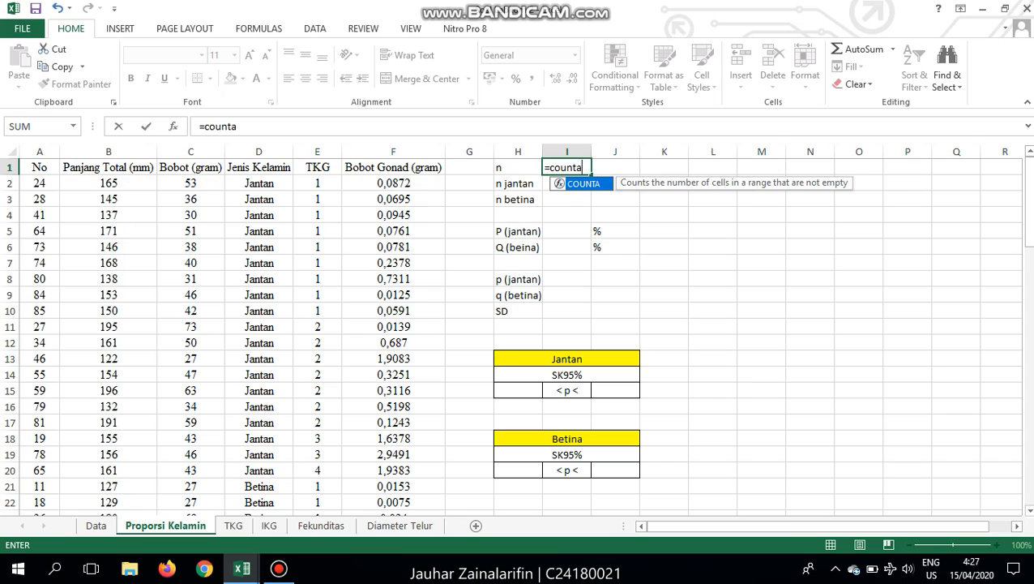
text(()
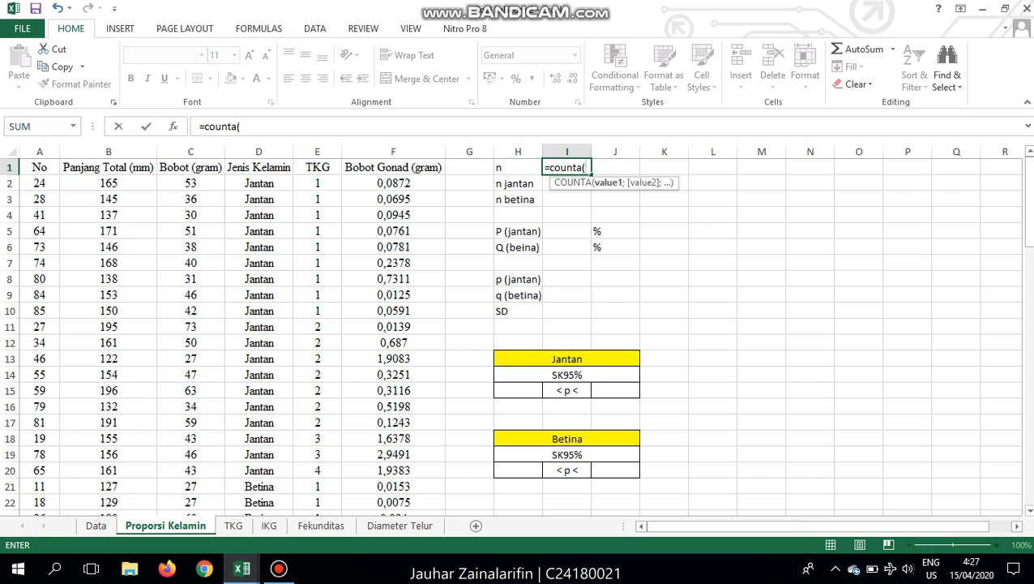
click(259, 183)
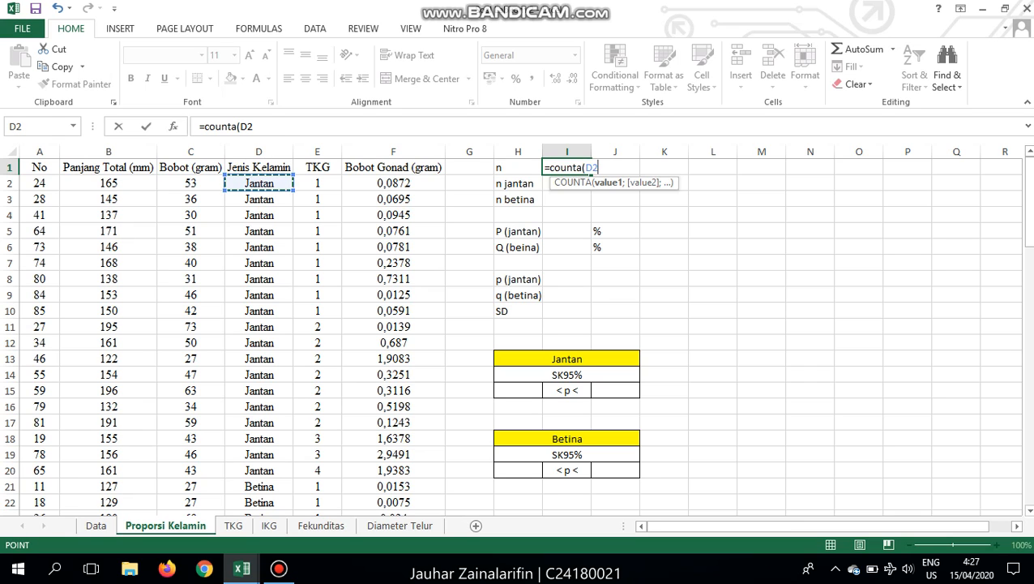
key(ctrl+shift+Down)
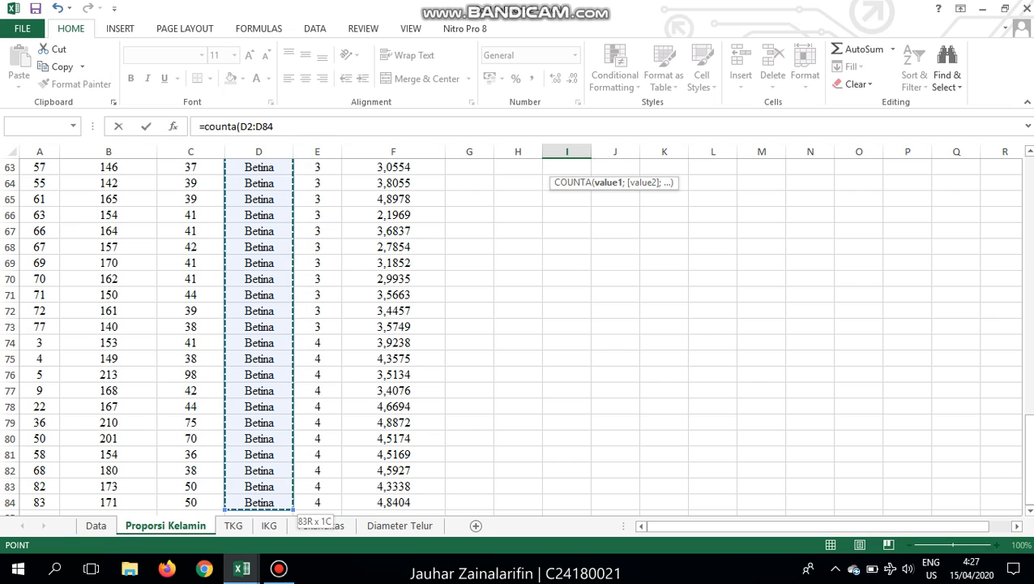
key(Return)
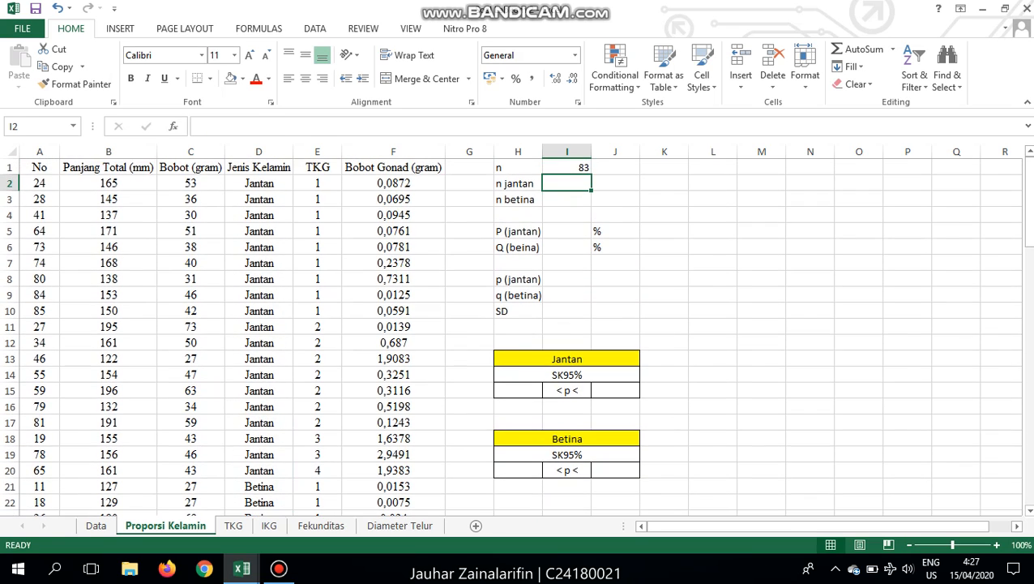
- Copy the range reference D2:D84 from the n formula in I1, leaving that formula as it is
click(567, 167)
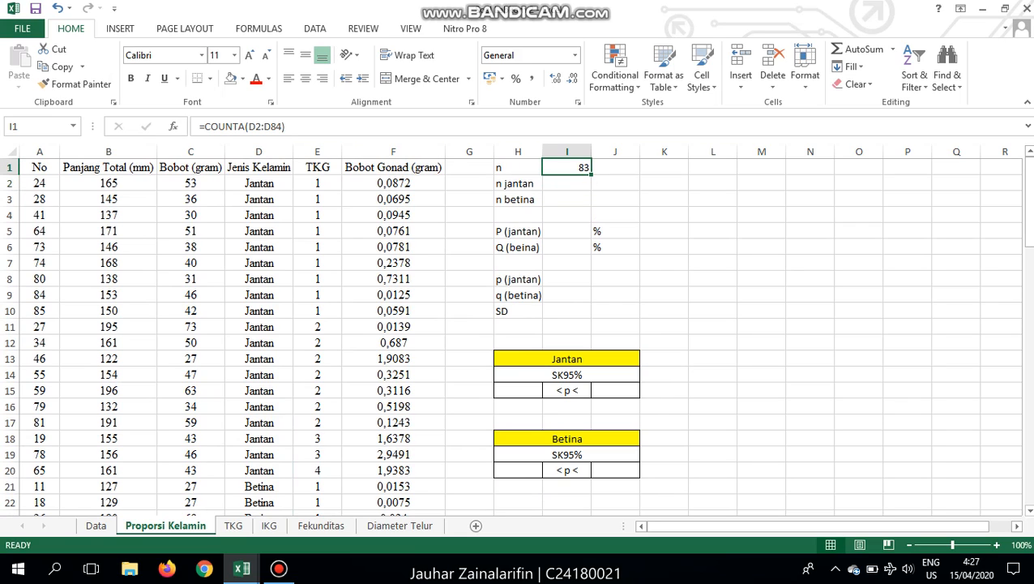
click(567, 184)
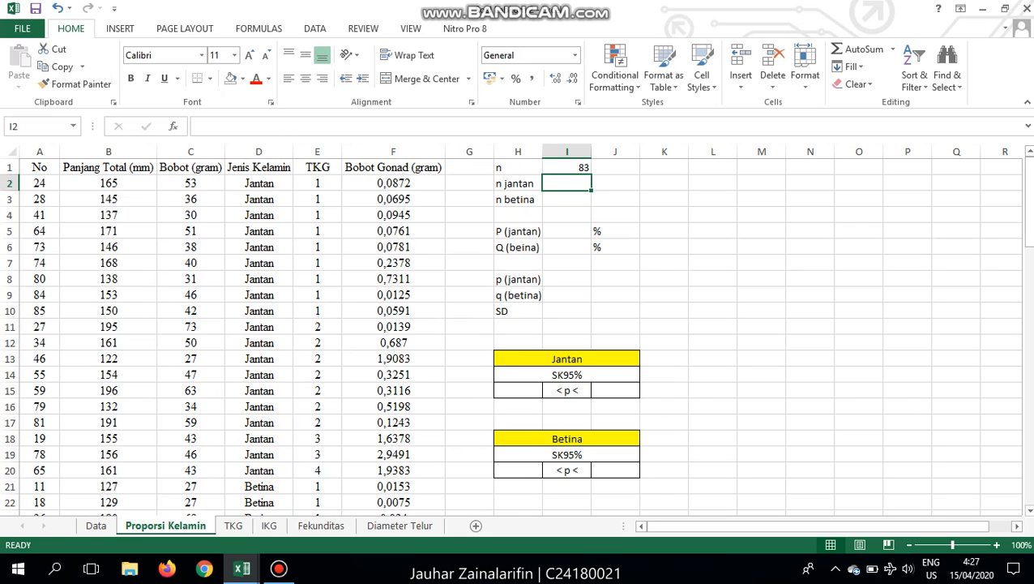
click(567, 199)
click(567, 183)
click(568, 167)
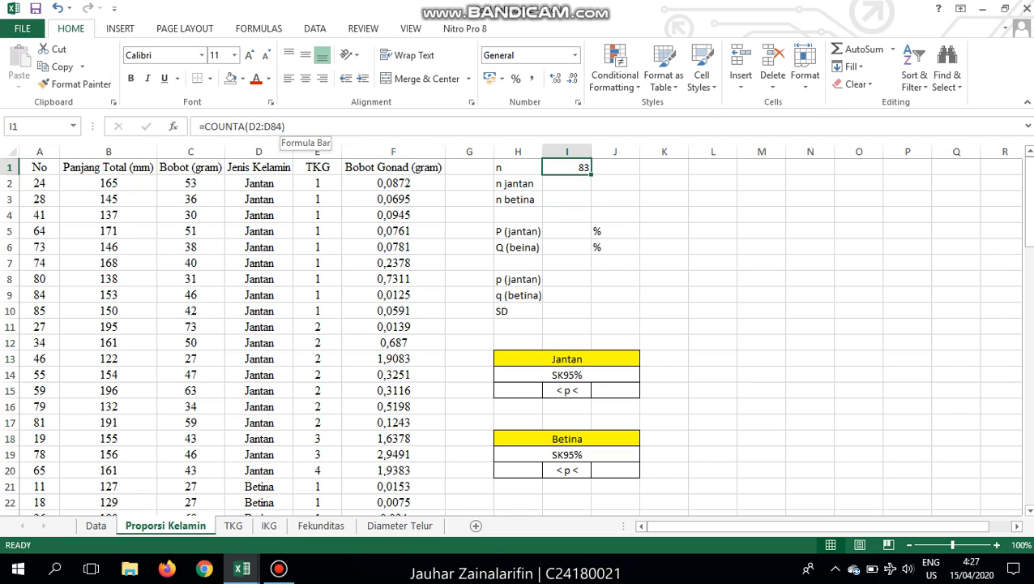
click(282, 126)
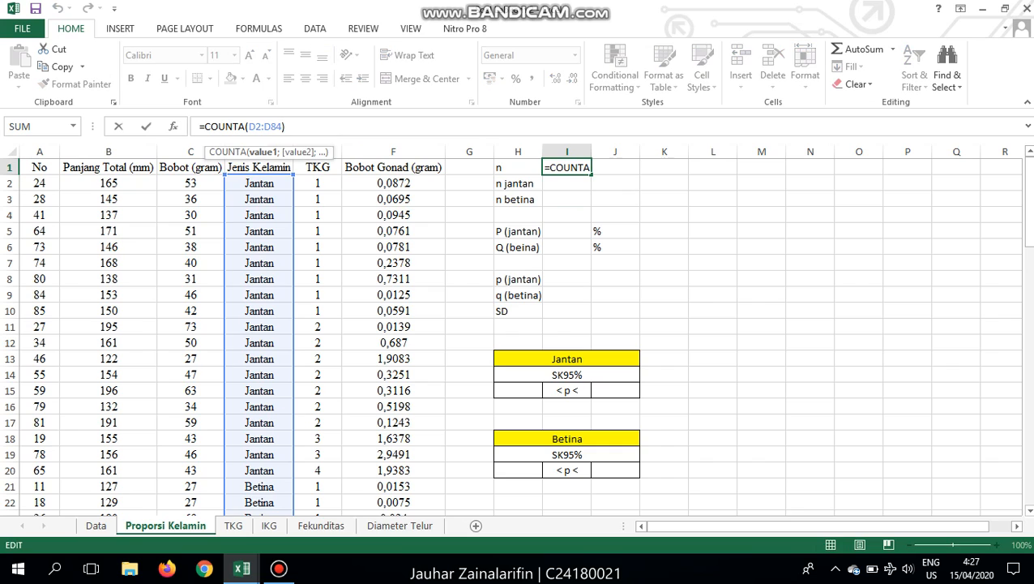
drag(282, 126, 248, 126)
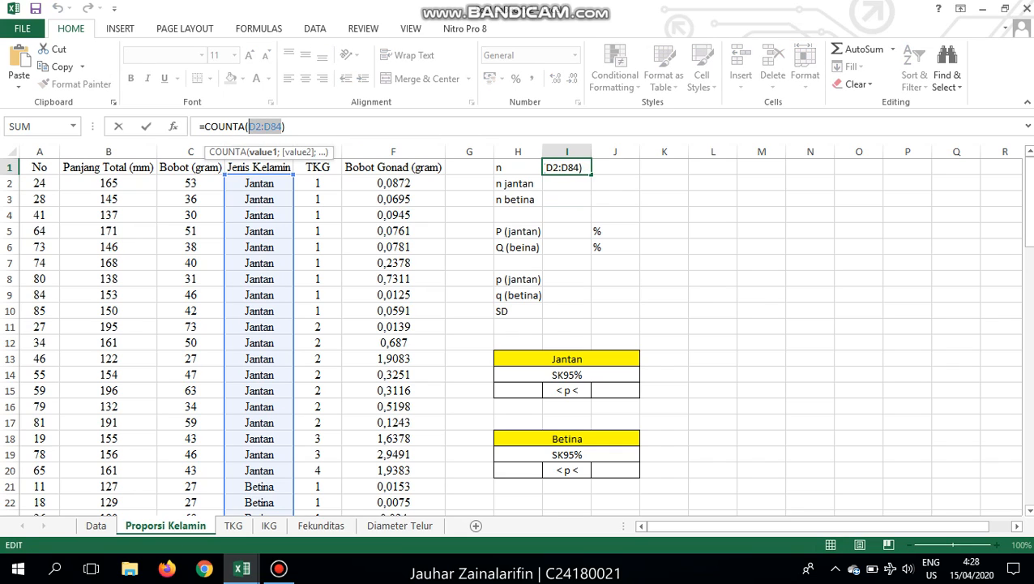
key(Tab)
key(Return)
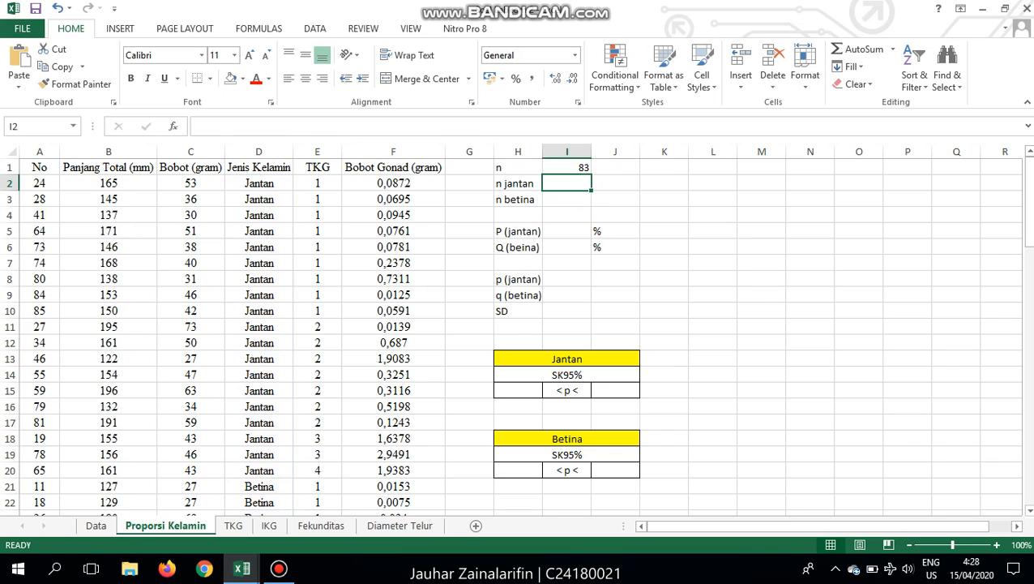
- Count the males for n jantan in I2 with =COUNTIF(D2:D84;"Jantan"), reusing the copied range reference
text(=SOUNT)
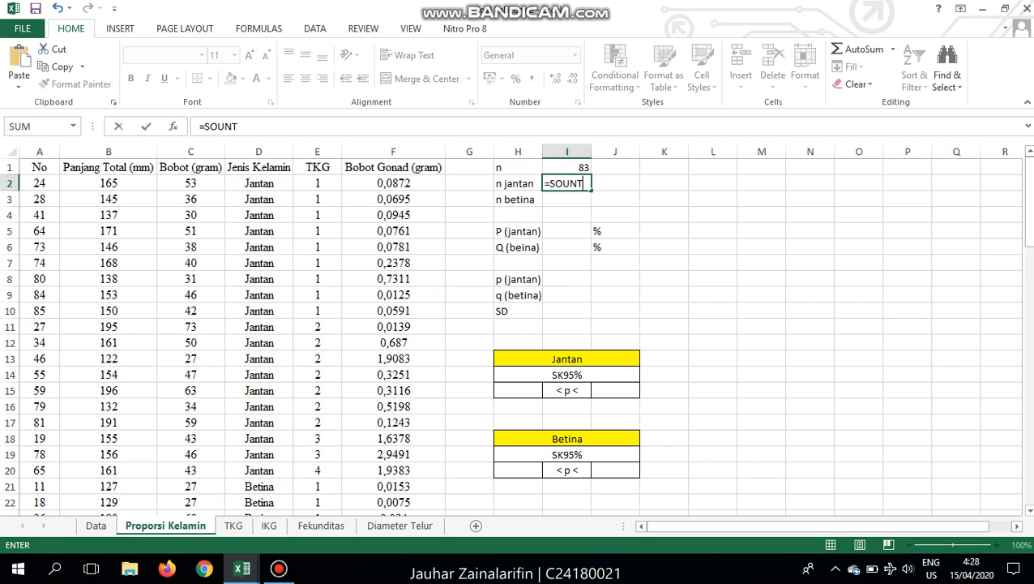
key(BackSpace)
key(BackSpace)
key(BackSpace)
key(BackSpace)
key(BackSpace)
text(COUN)
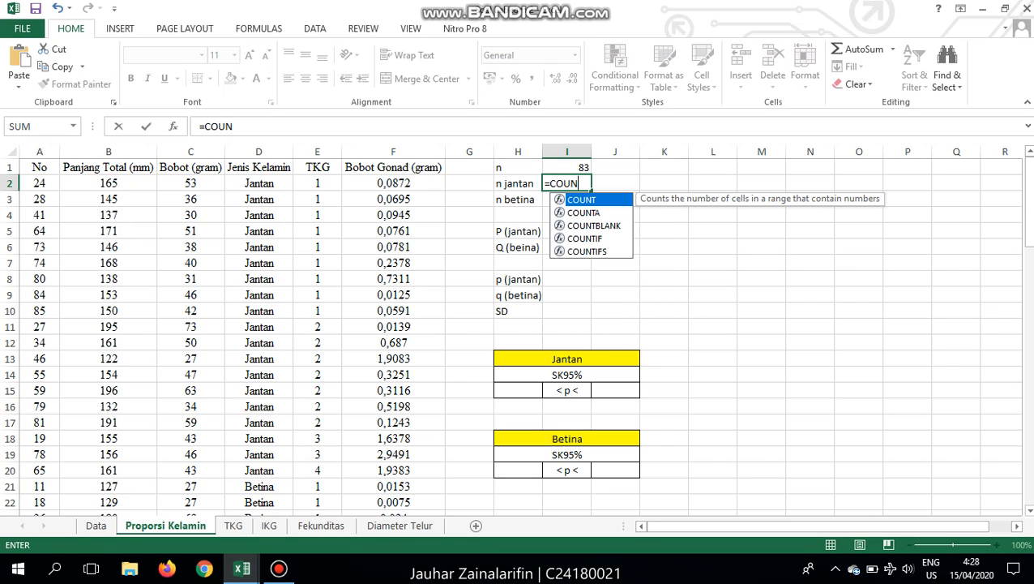
text(T)
text(IF()
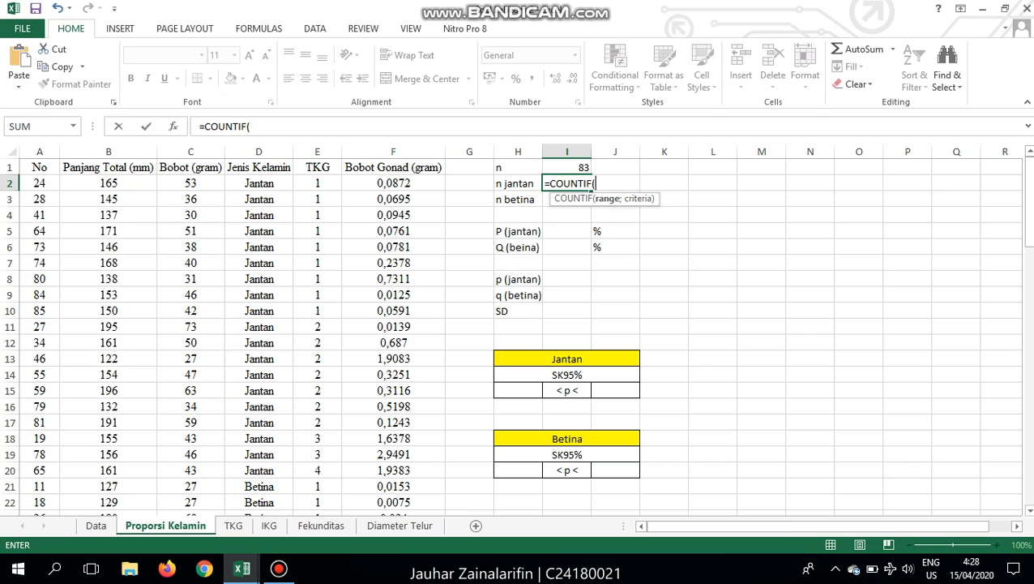
key(ctrl+v)
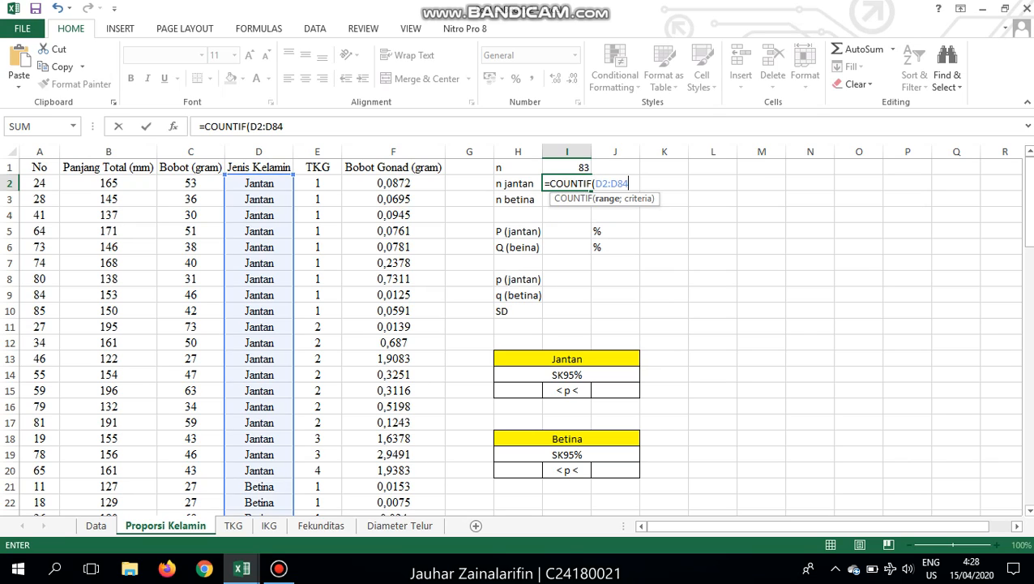
text(;"Jant)
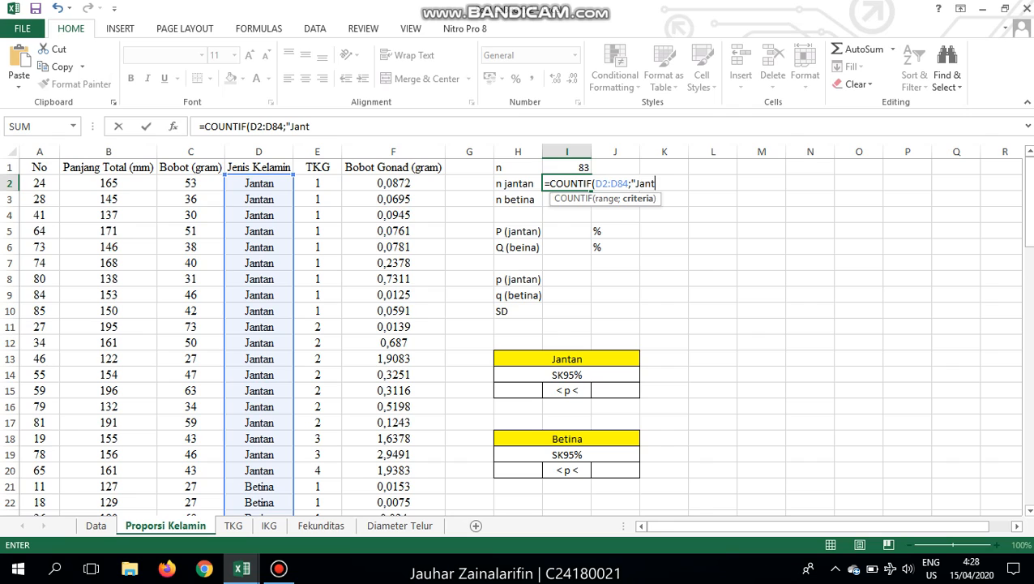
text(an"))
key(Return)
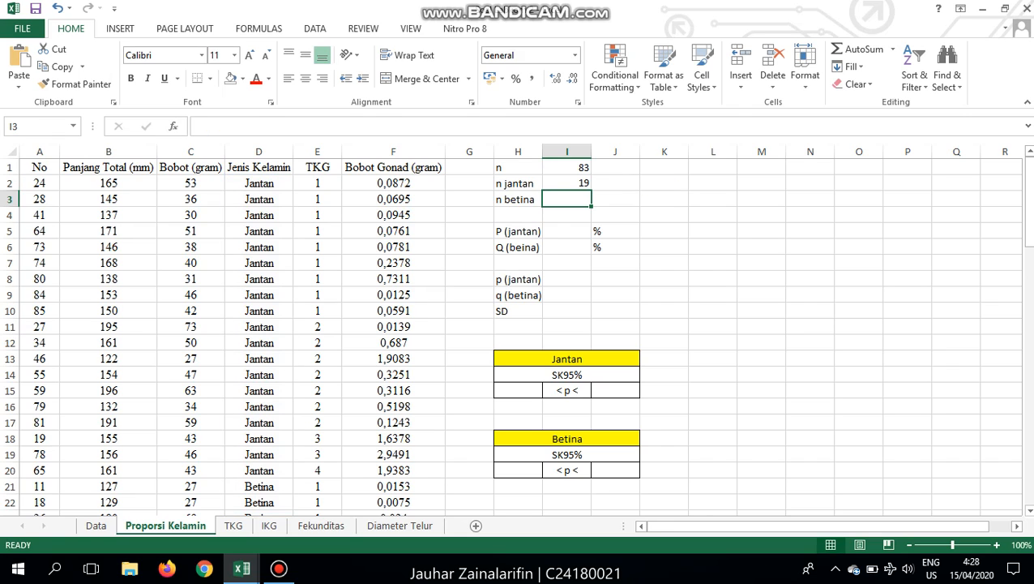
- Count the females for n betina in I3 with =COUNTIF(D2:D84;"Betina"), reusing the copied range reference
text(=)
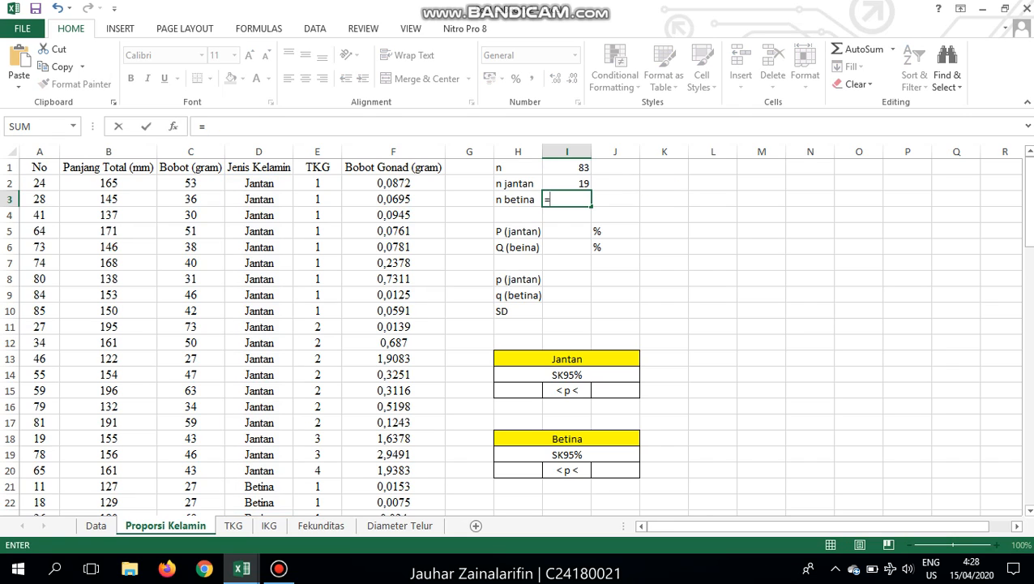
text(COUNT)
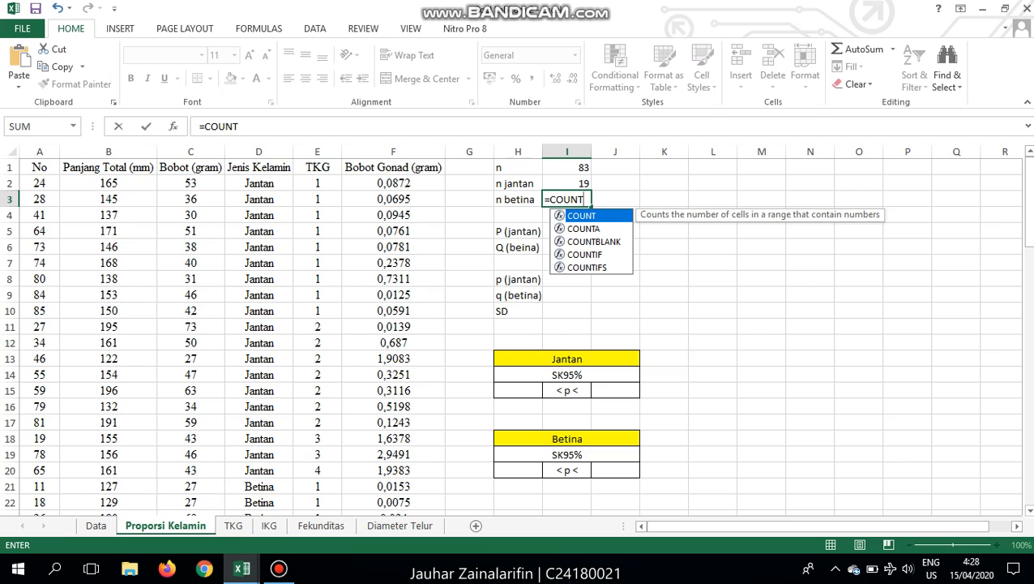
text(IF()
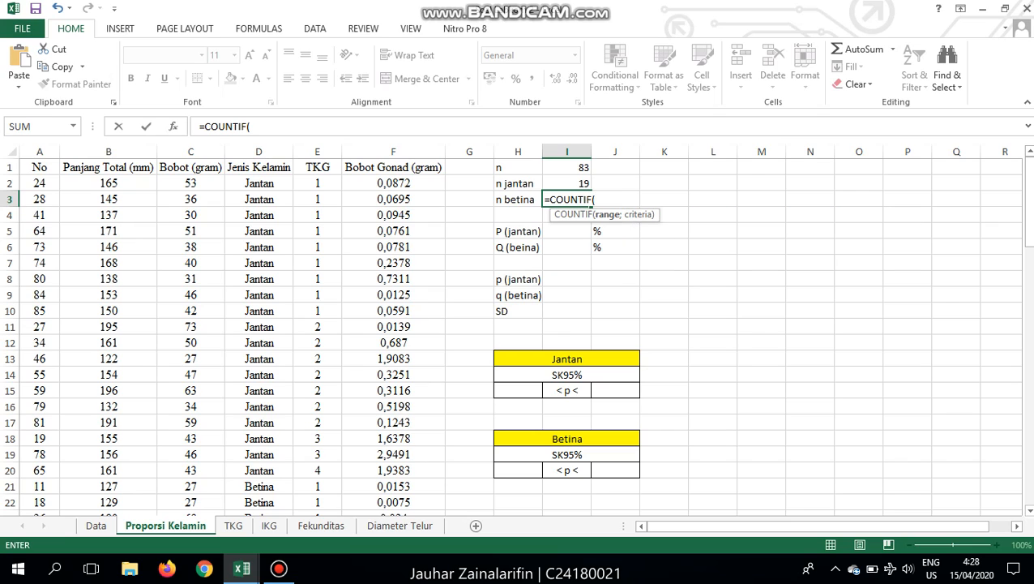
key(ctrl+v)
text(;)
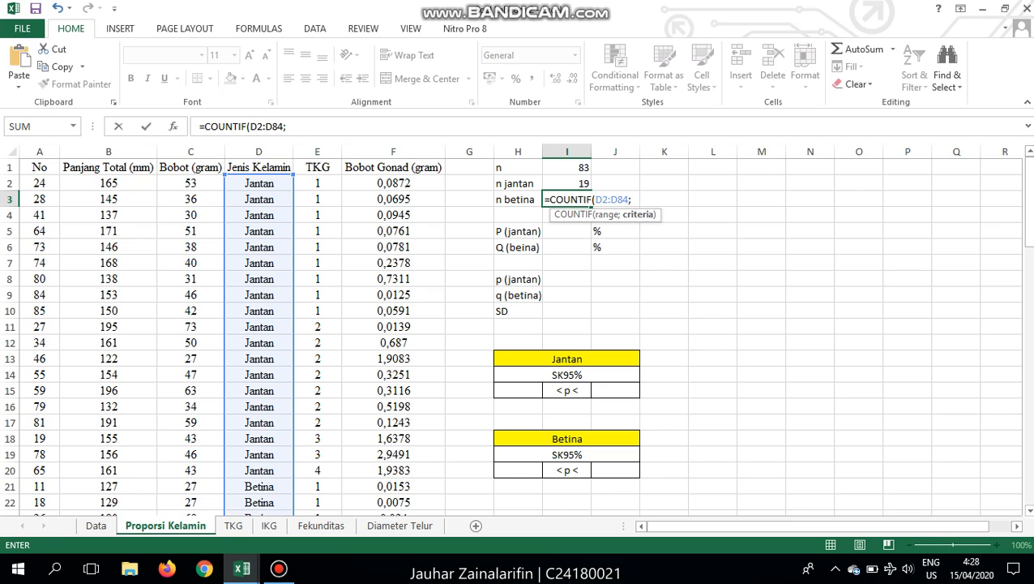
text("bERI)
key(BackSpace)
key(BackSpace)
key(BackSpace)
key(BackSpace)
text(Betina"))
key(Return)
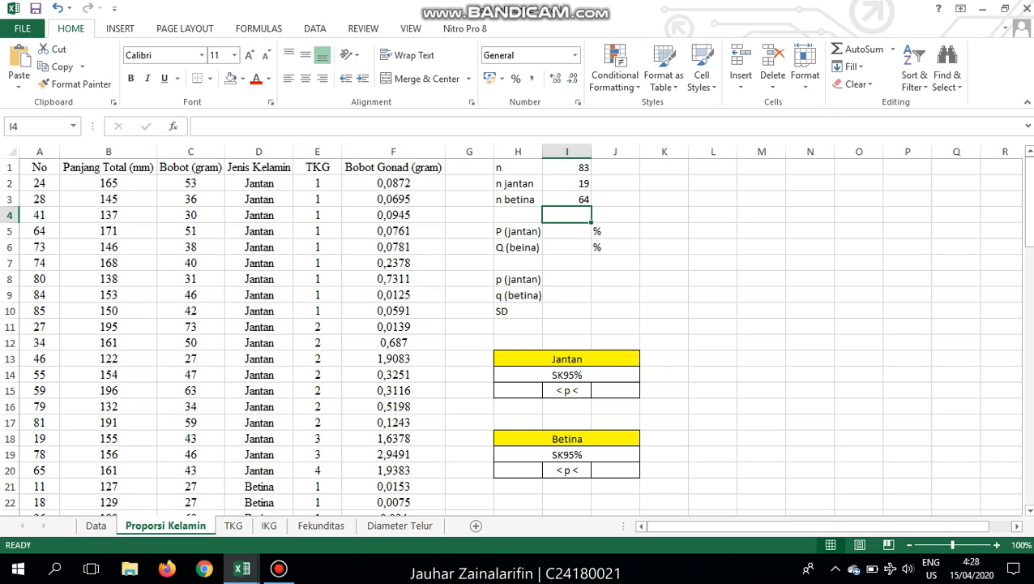
key(Up)
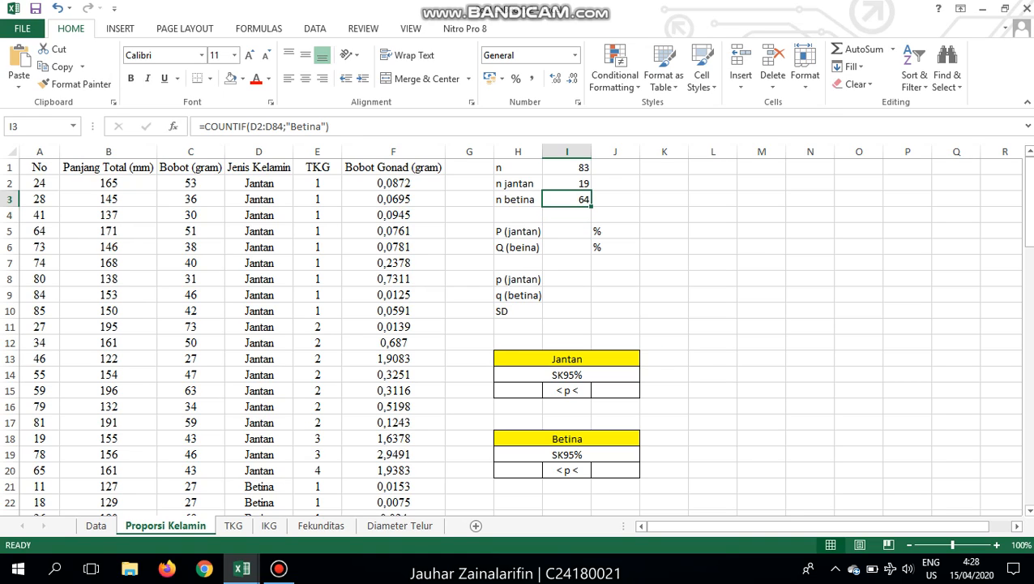
- Calculate the male percentage P (jantan) in I5 with the formula =(I2/I1)*100
key(Down)
key(Down)
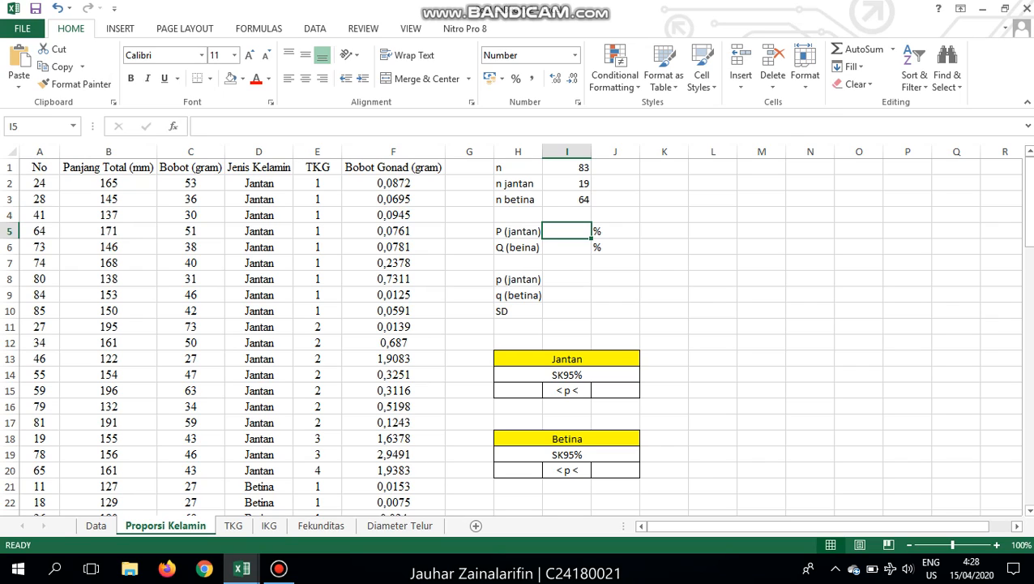
text(=)
key(Up)
key(Up)
key(Up)
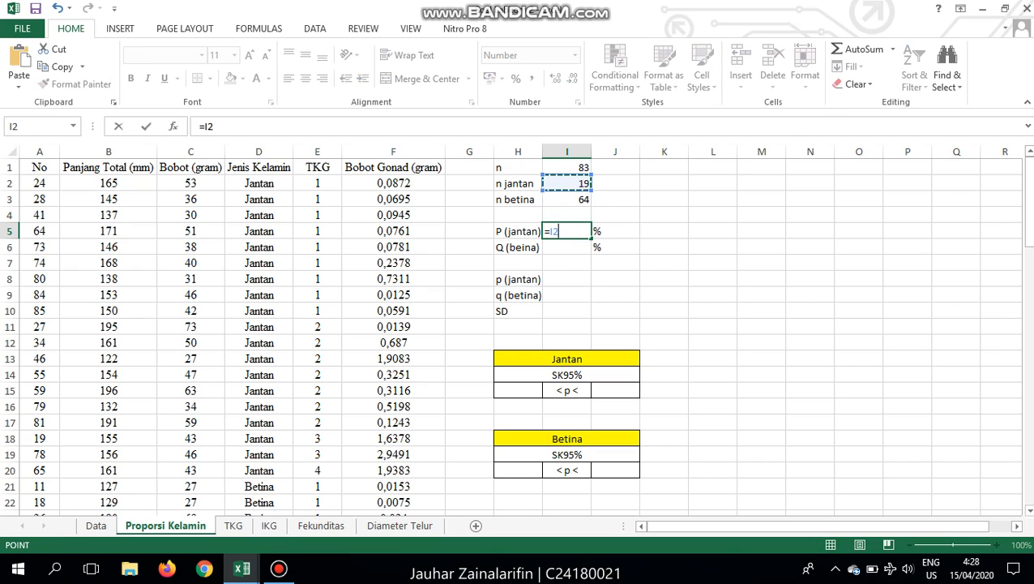
key(BackSpace)
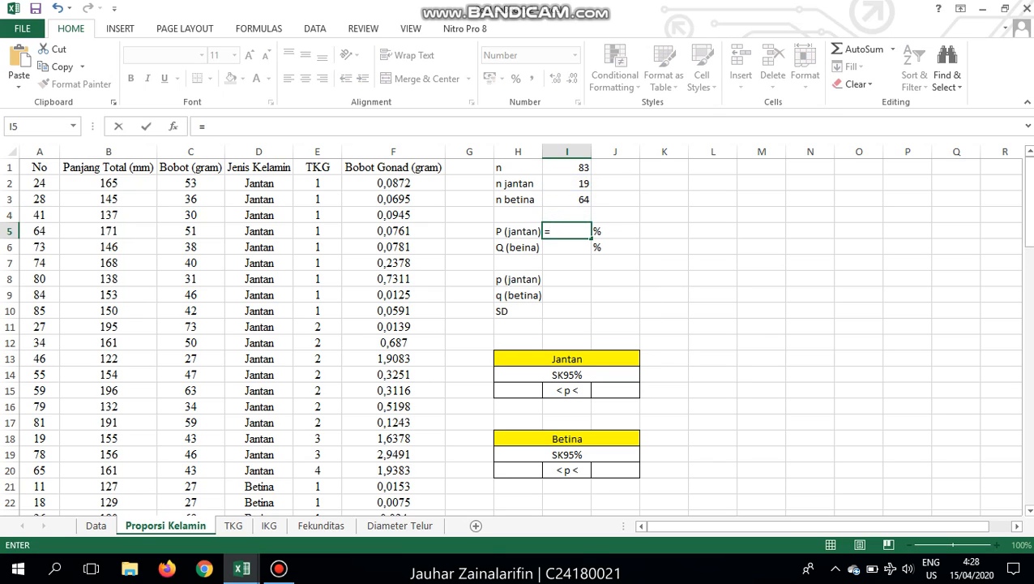
text(()
key(Up)
key(Up)
key(Up)
text(/)
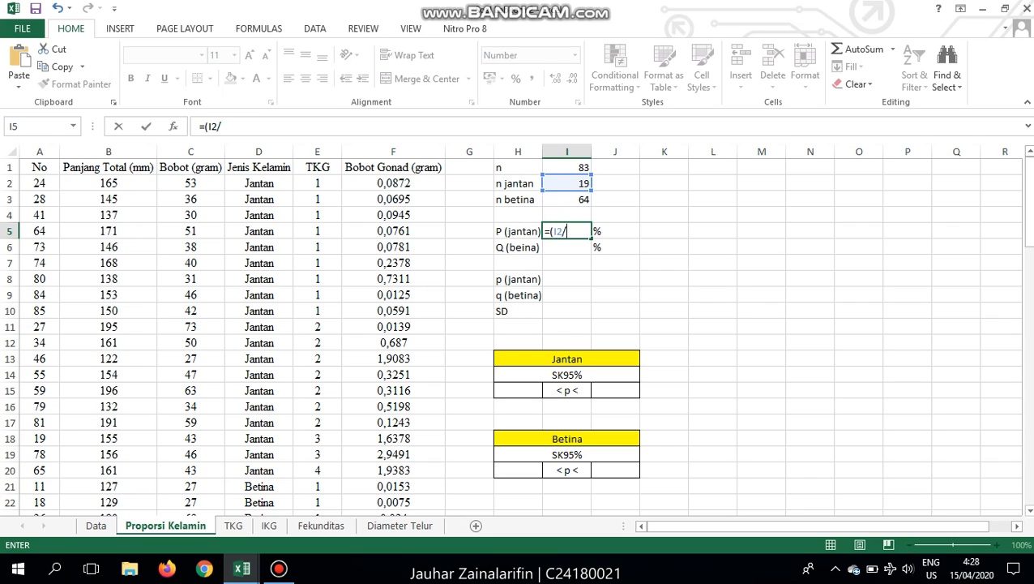
key(Up)
key(Up)
key(Up)
key(Up)
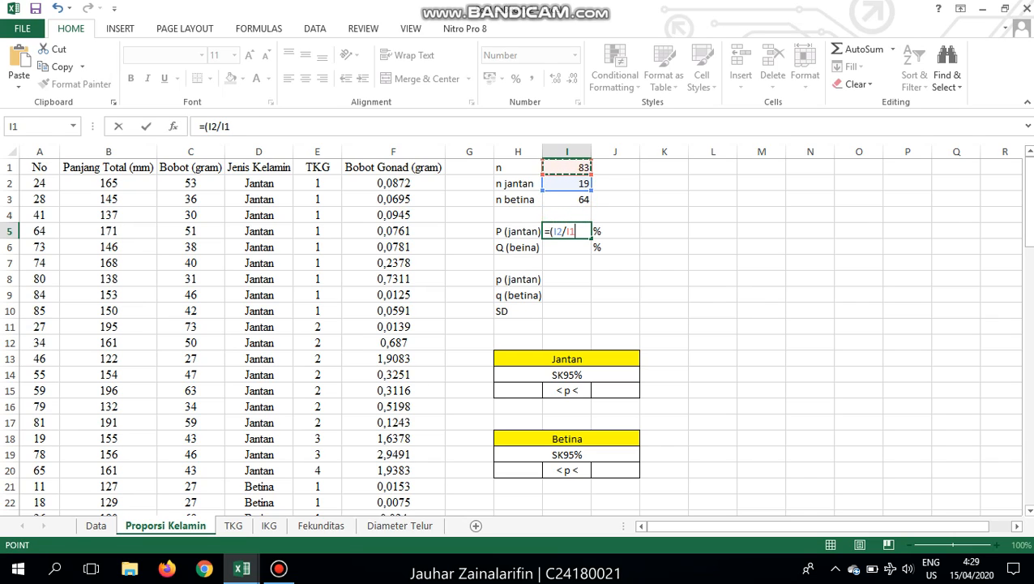
text()*100)
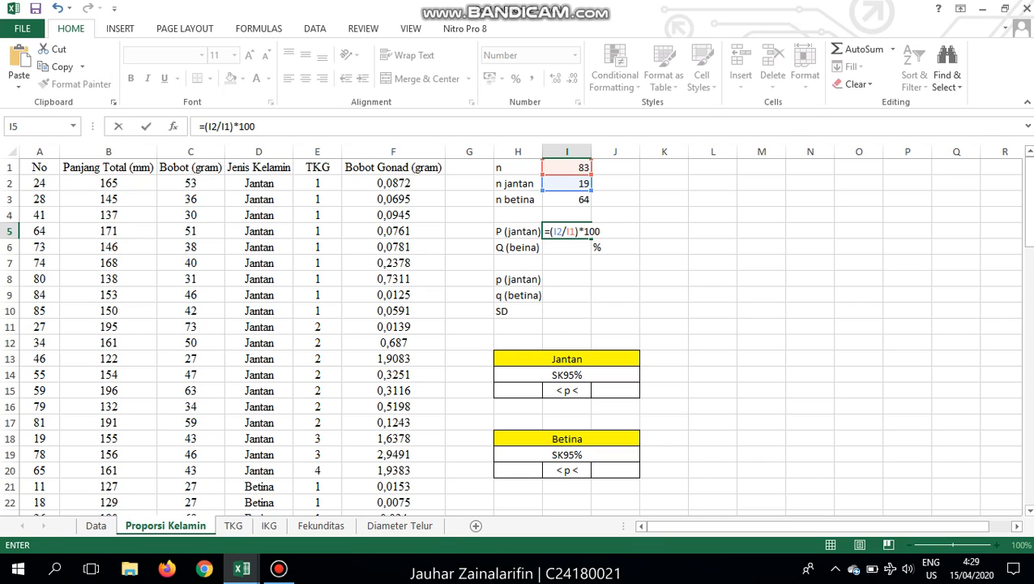
key(Return)
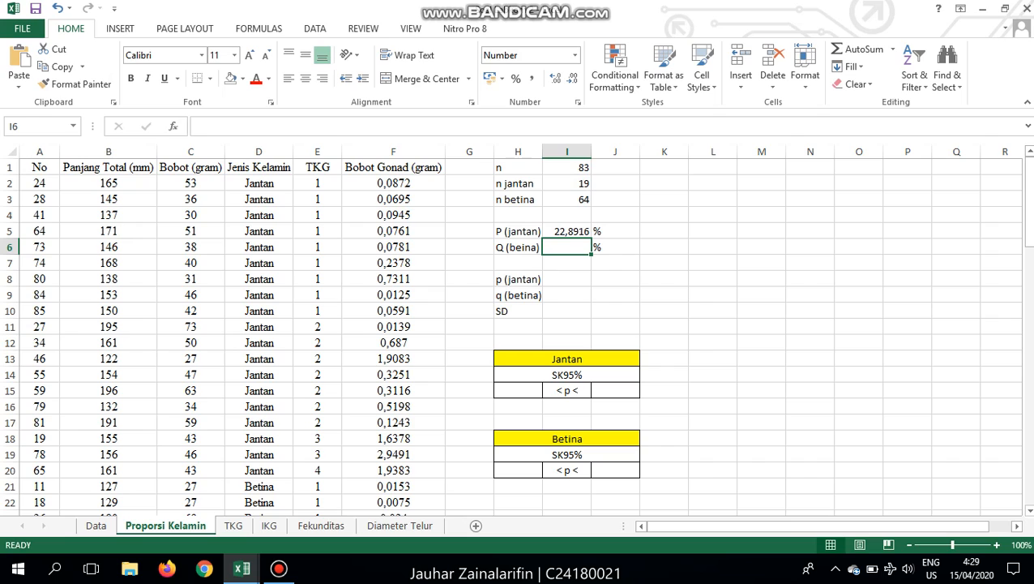
- Calculate the female percentage Q (betina) in I6 with the formula =(I3/I1)*100
text(=)
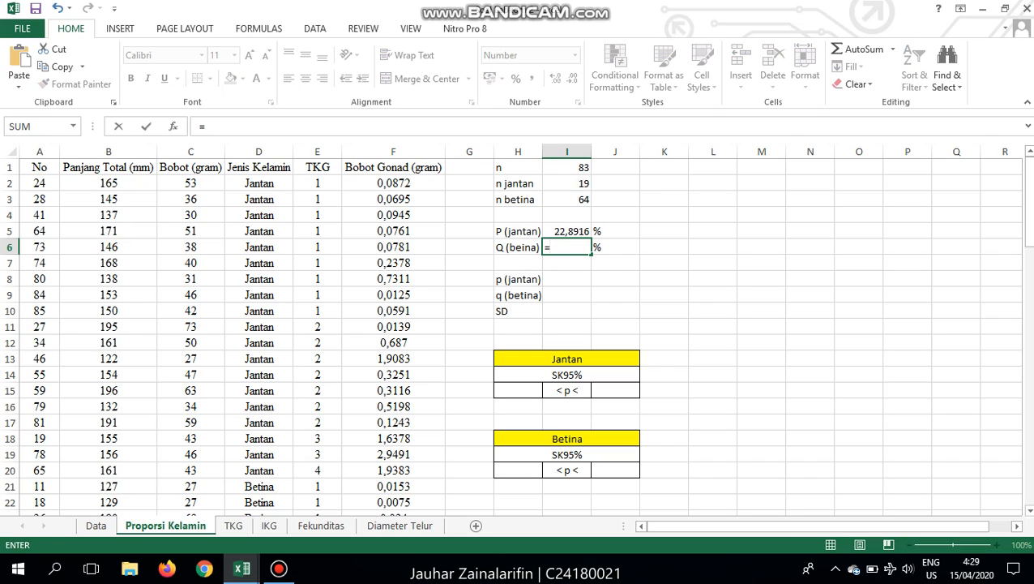
text(()
key(Up)
key(Up)
key(Up)
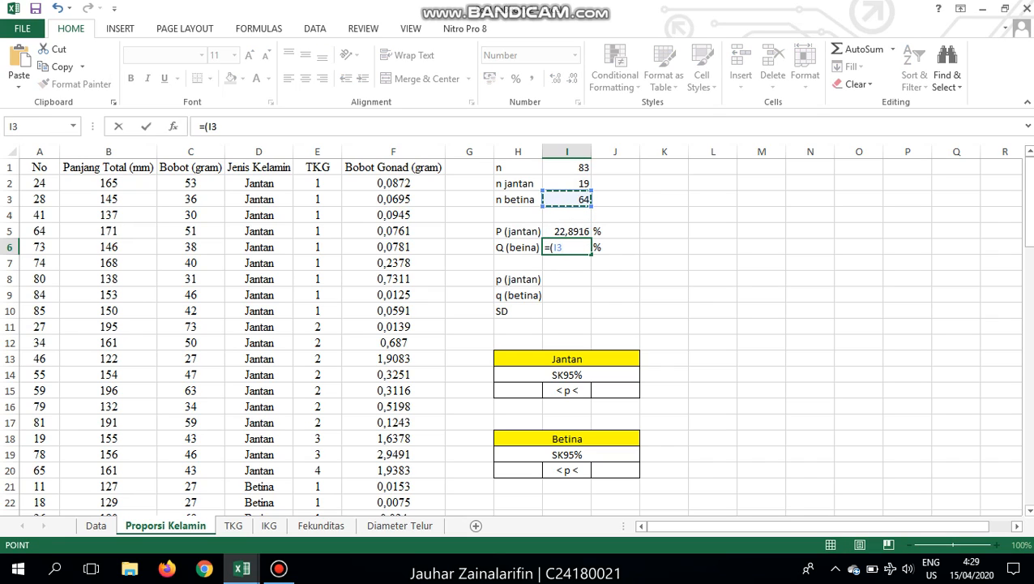
text(/)
key(Up)
key(Up)
key(Up)
key(Up)
key(Up)
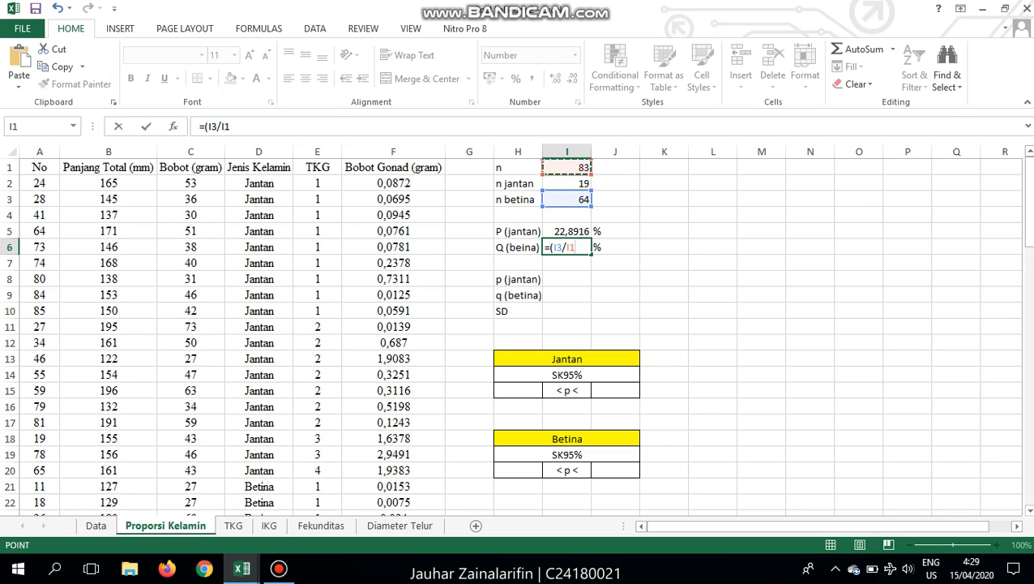
text()*100)
key(Return)
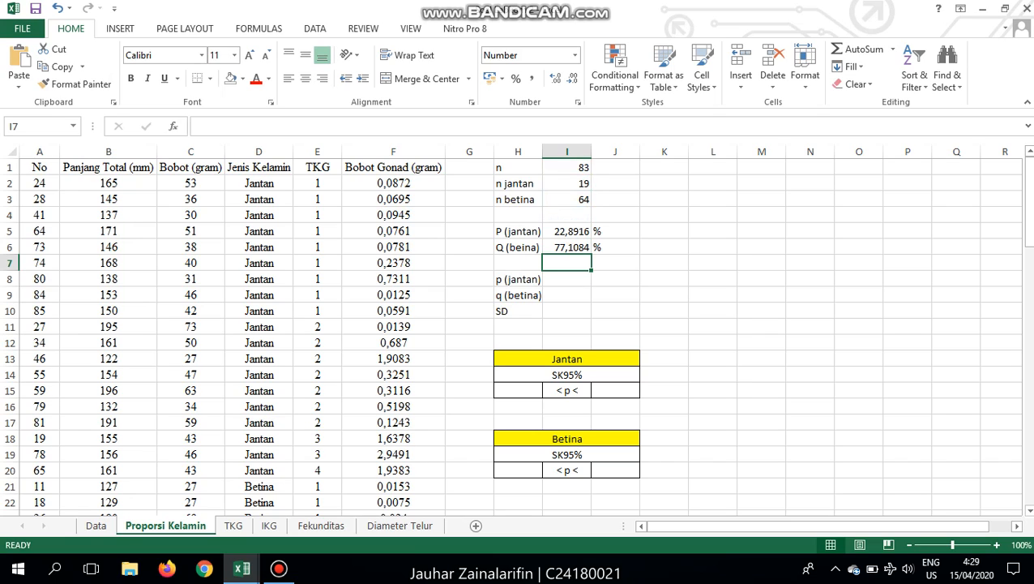
- Calculate the male proportion p (jantan) in I8 with the formula =I2/I1
key(Down)
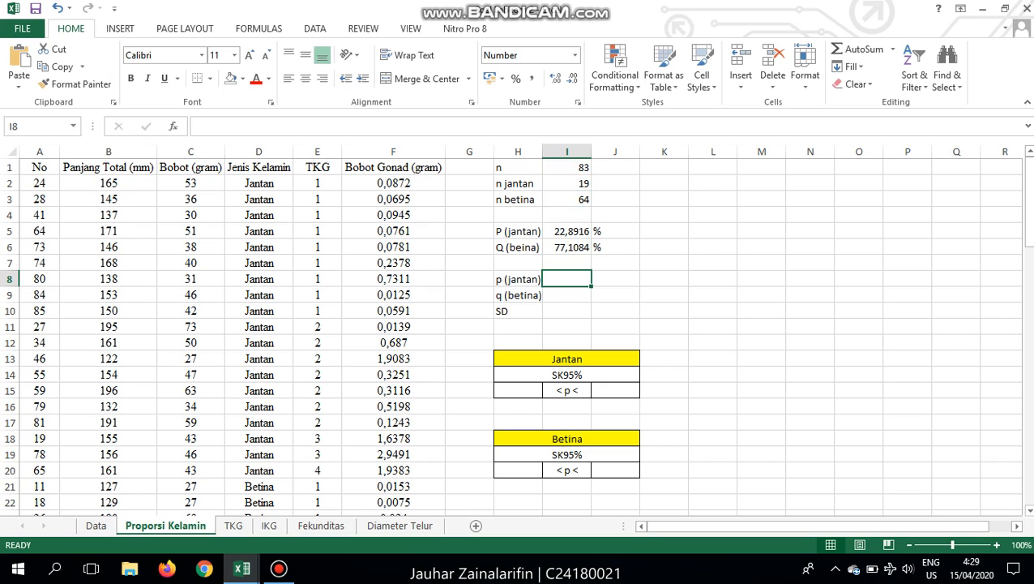
text(=)
key(Up)
key(Up)
key(Up)
key(Up)
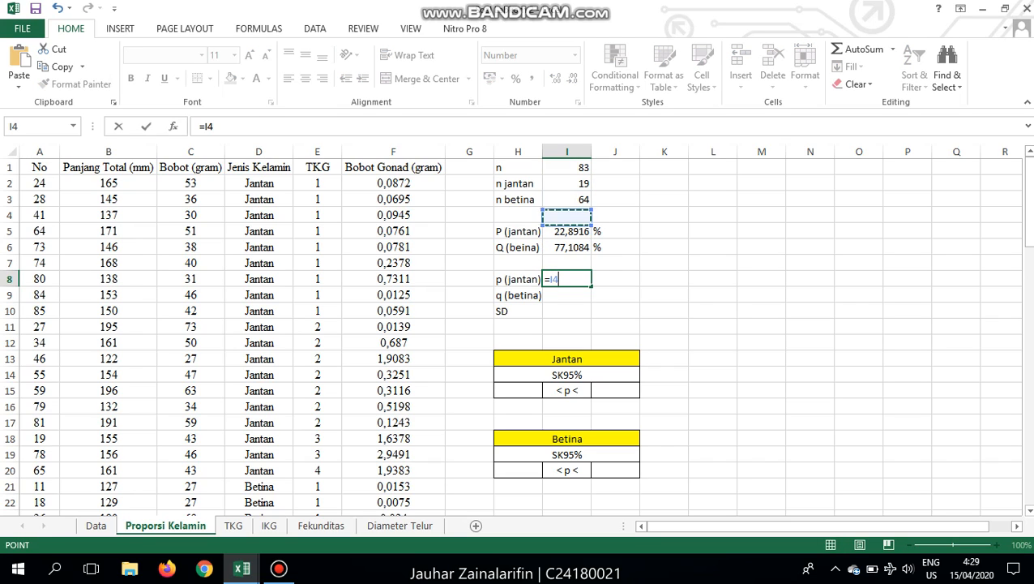
key(Up)
key(Up)
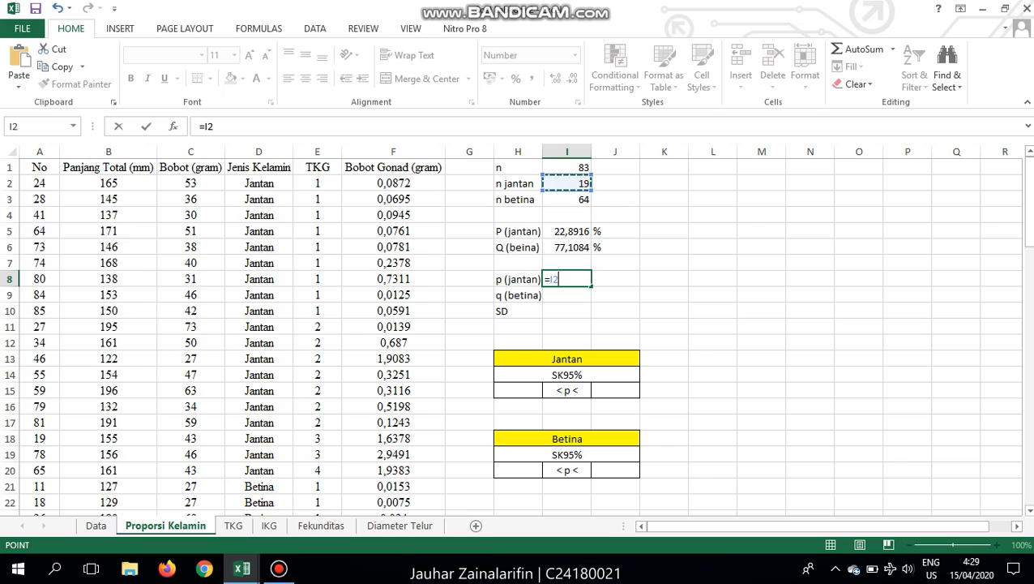
text(/)
key(Up)
key(Up)
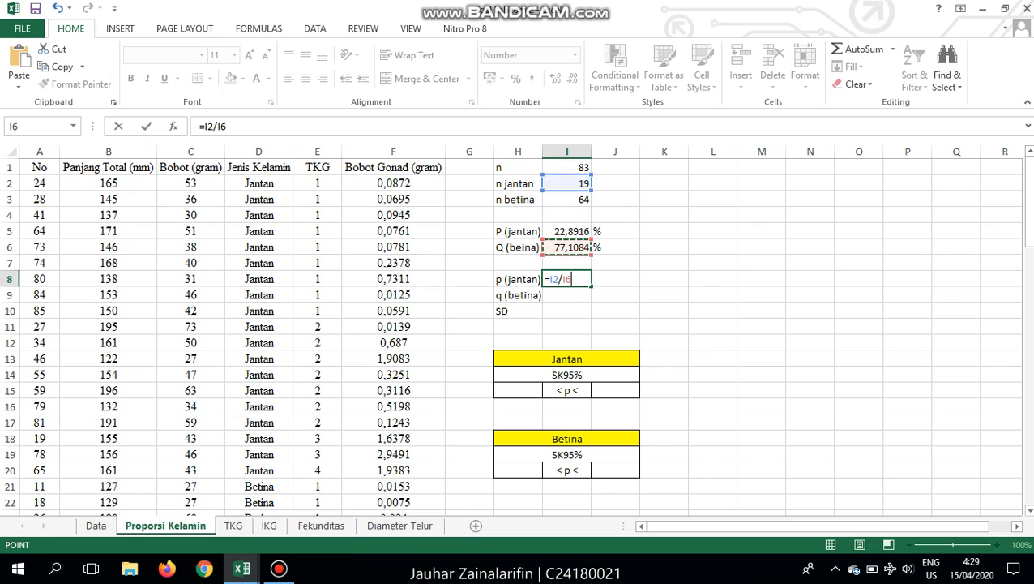
key(Up)
key(Up)
key(Up)
key(Up)
key(Up)
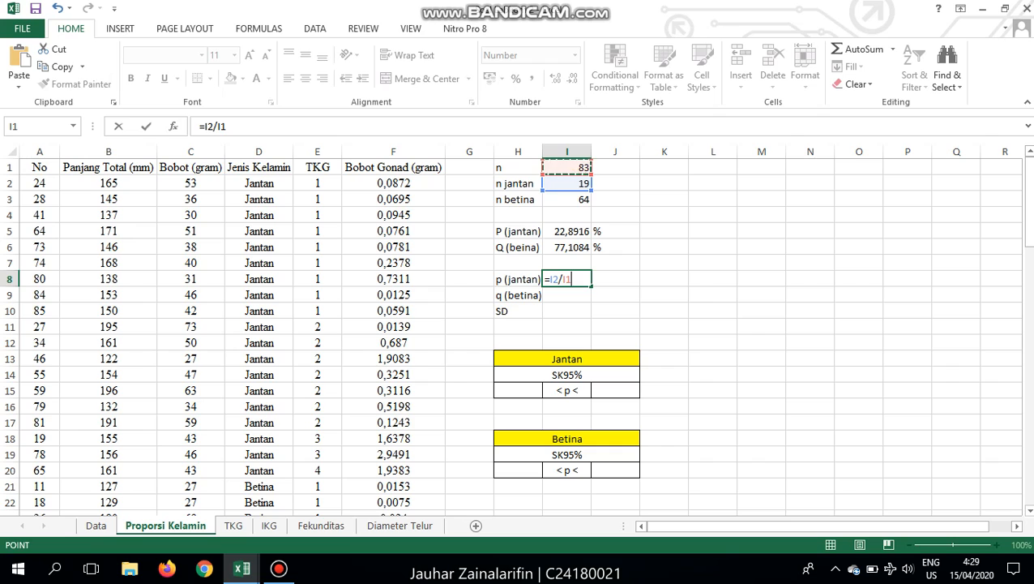
key(Return)
- Calculate the female proportion q (betina) in I9 with the formula =I3/I1
text(=)
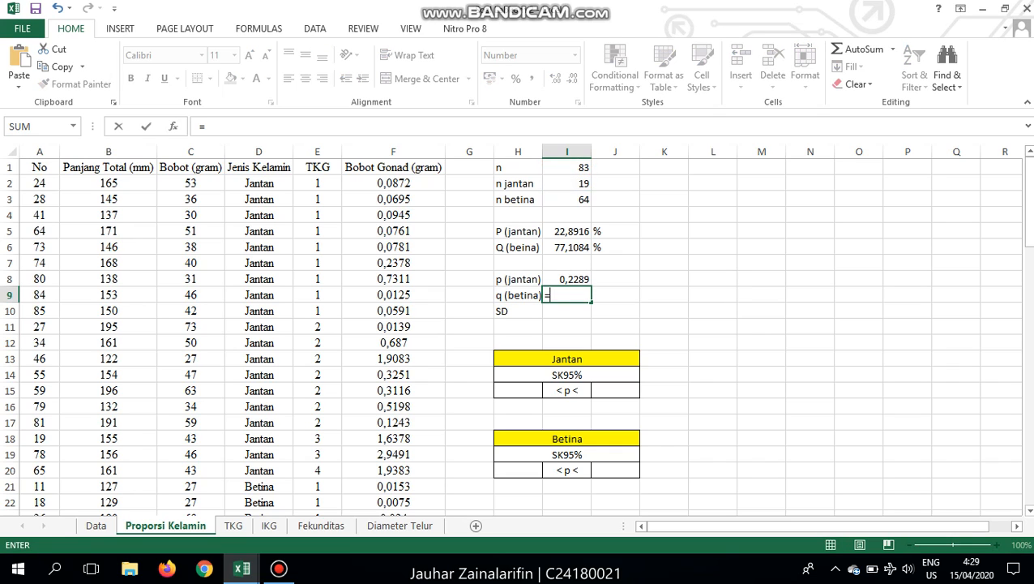
key(Up)
key(Up)
key(Up)
key(Up)
key(Up)
key(Up)
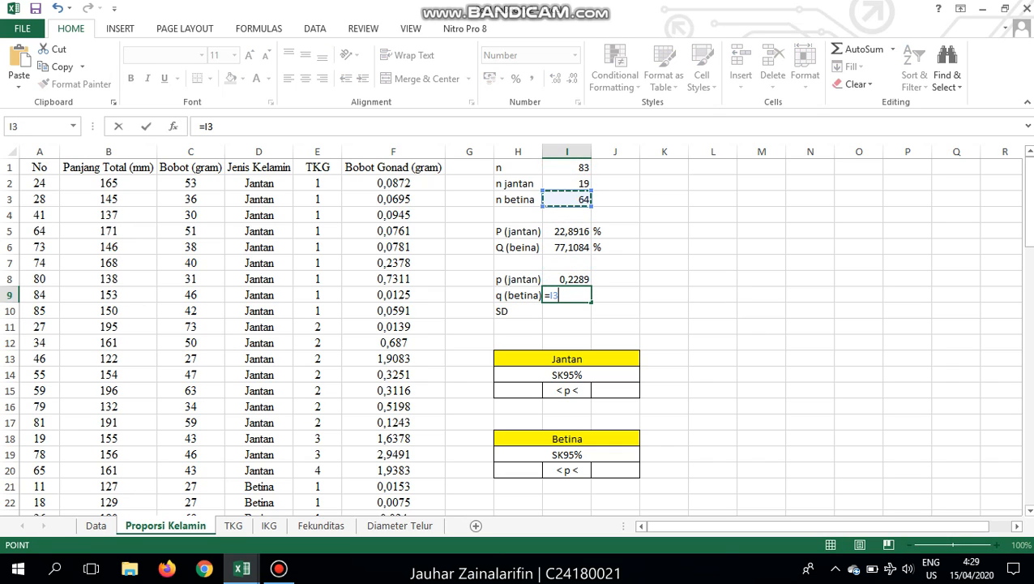
text(/)
key(Up)
key(Up)
key(Up)
key(Up)
key(Up)
key(Up)
key(Up)
key(Up)
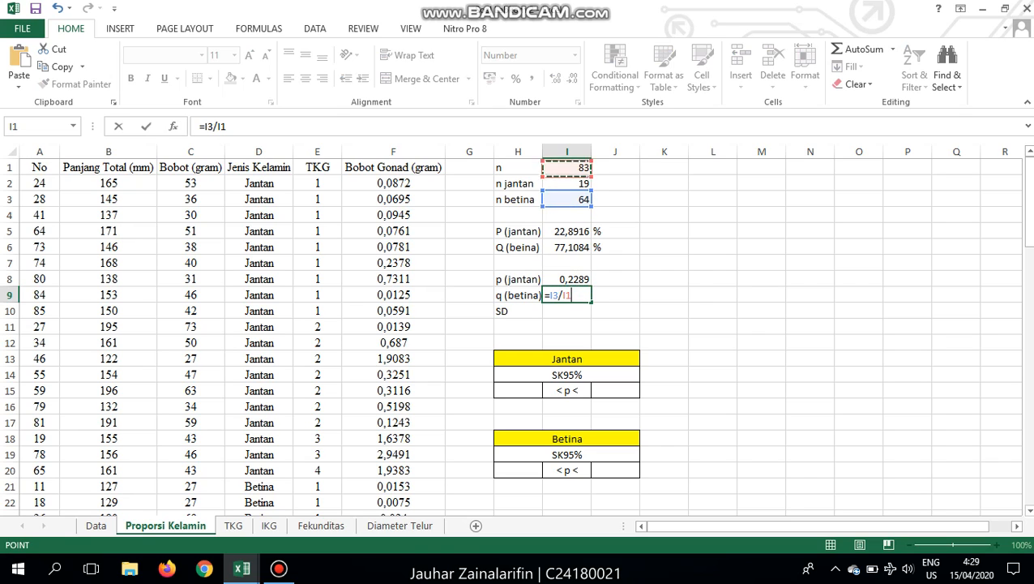
key(Return)
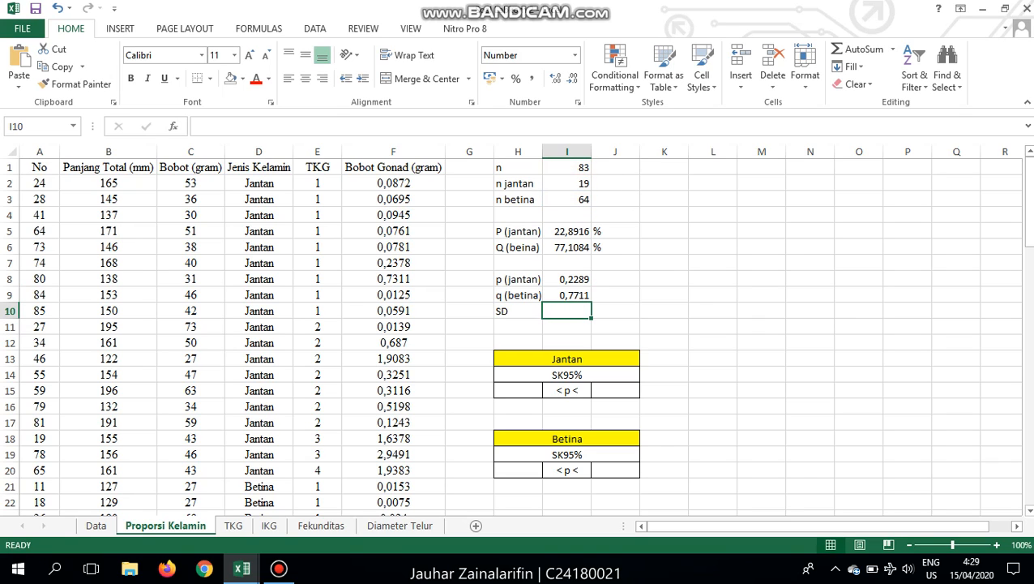
- Calculate the standard deviation SD in I10 with the formula =SQRT((I8*I9)/I1)
key(Down)
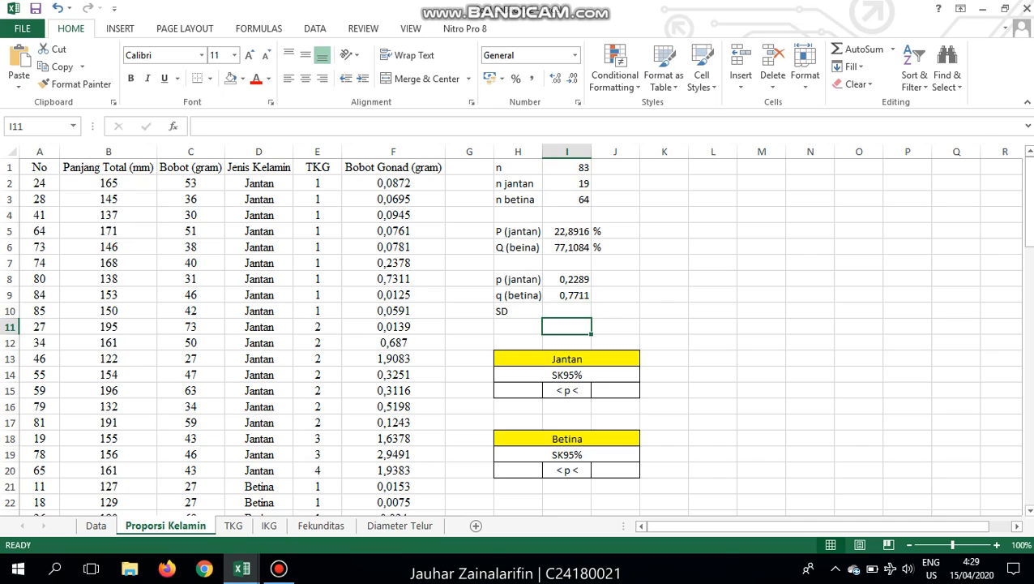
click(567, 312)
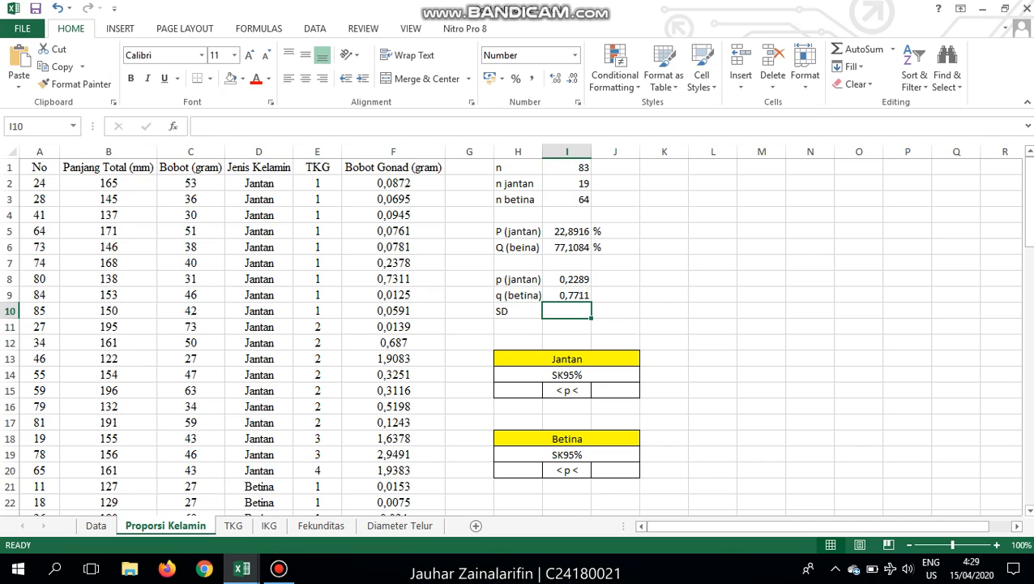
text(=)
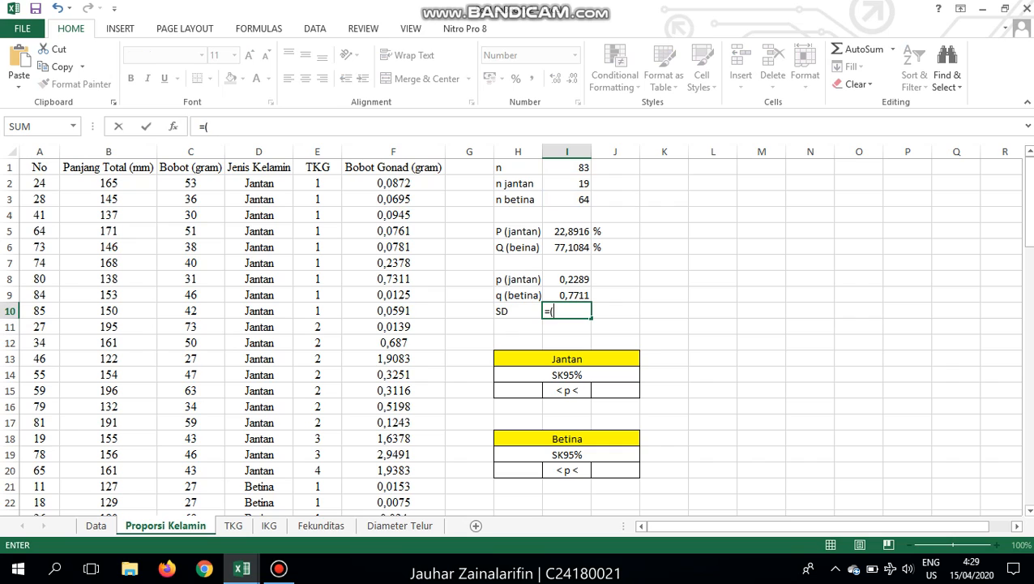
text(sq)
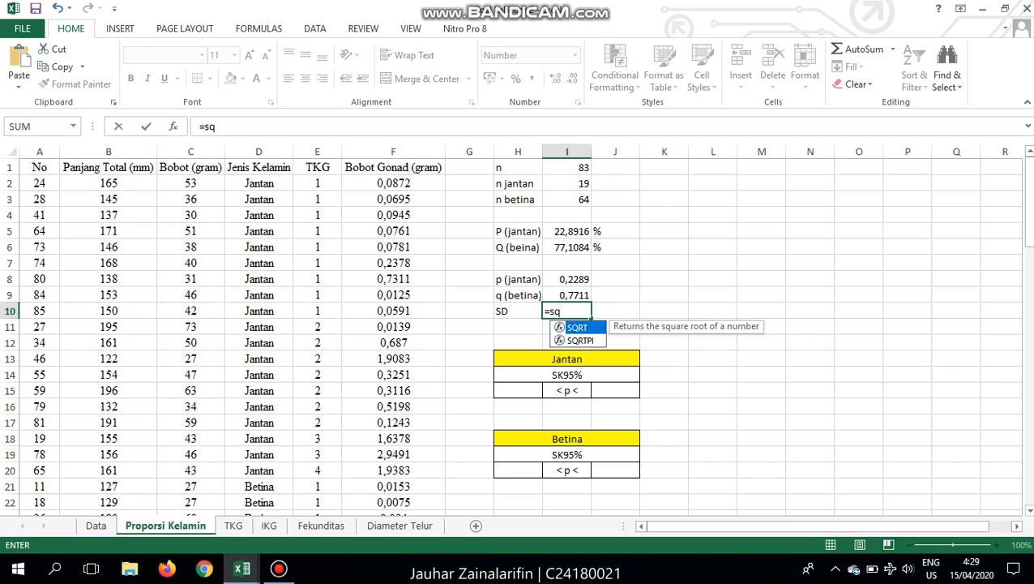
key(BackSpace)
key(BackSpace)
text(SQRT(()
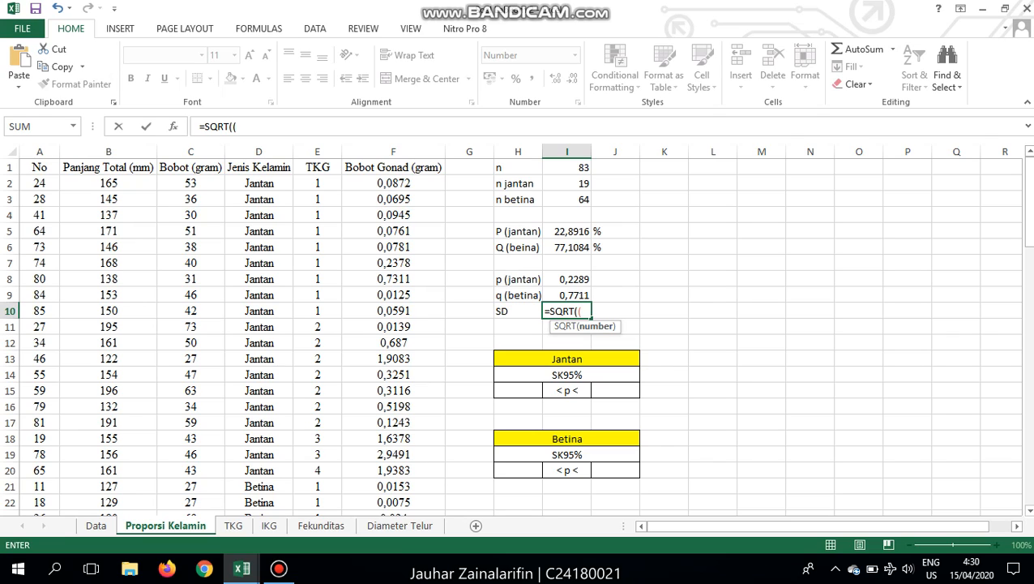
key(Up)
key(Up)
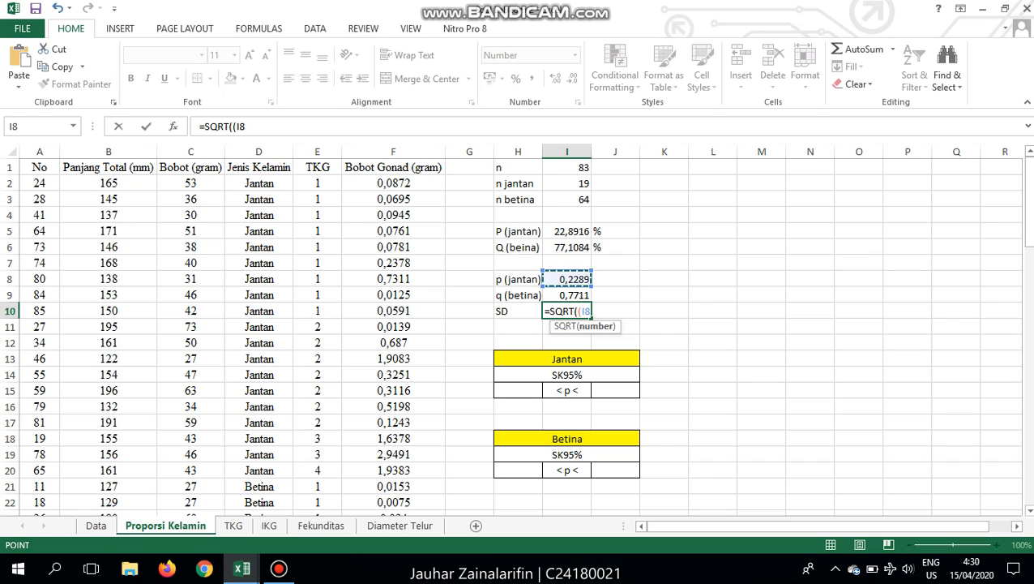
text(*)
key(Up)
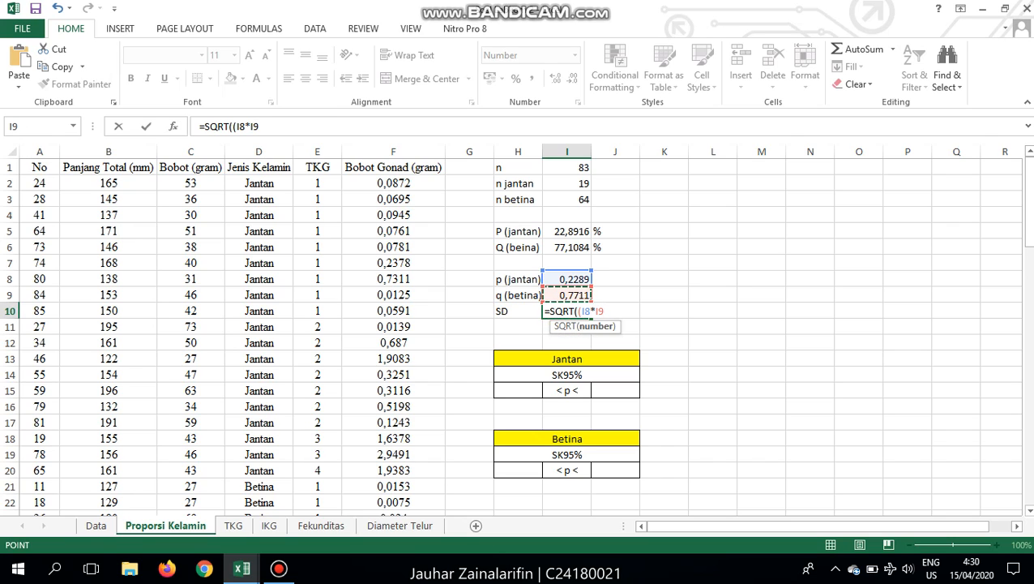
text()/)
key(Up)
key(Up)
key(Up)
key(Up)
key(Up)
key(Up)
key(Up)
key(Up)
key(Up)
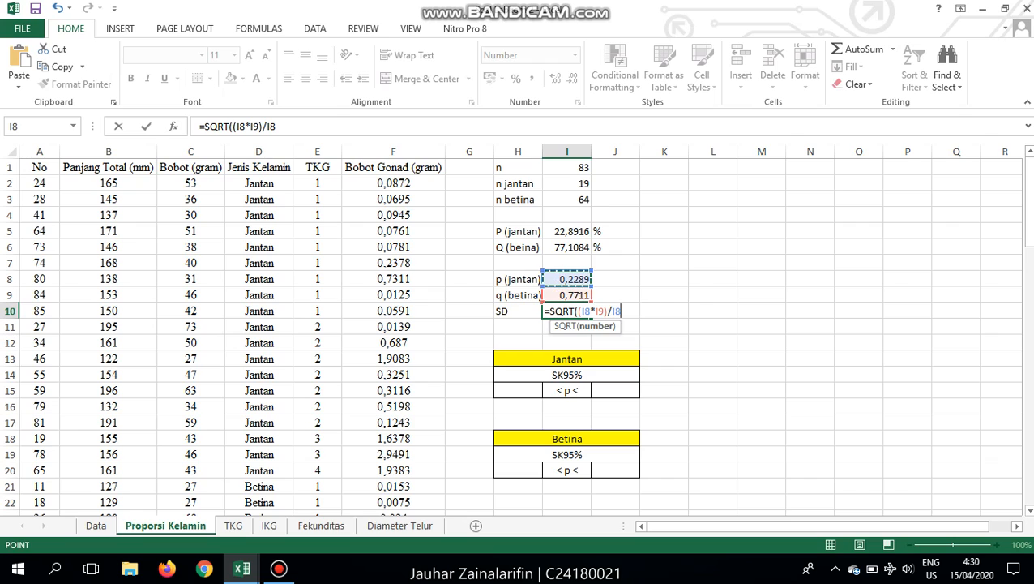
text())
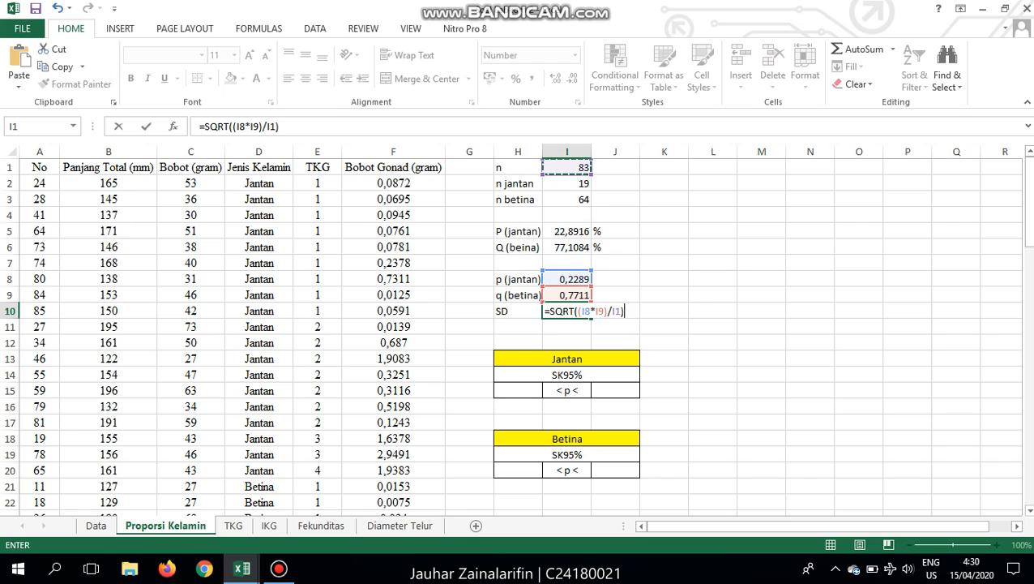
key(Return)
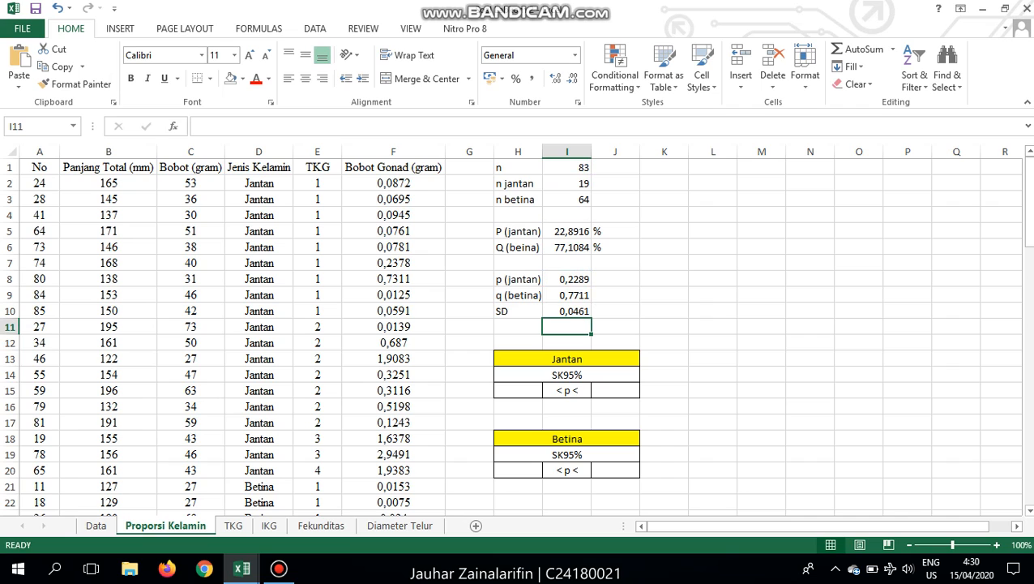
- Calculate the lower SK95% limit for Jantan in H15 with =$I$8-(1,96*$I$10), using absolute references
scroll(510, 332, down, 1)
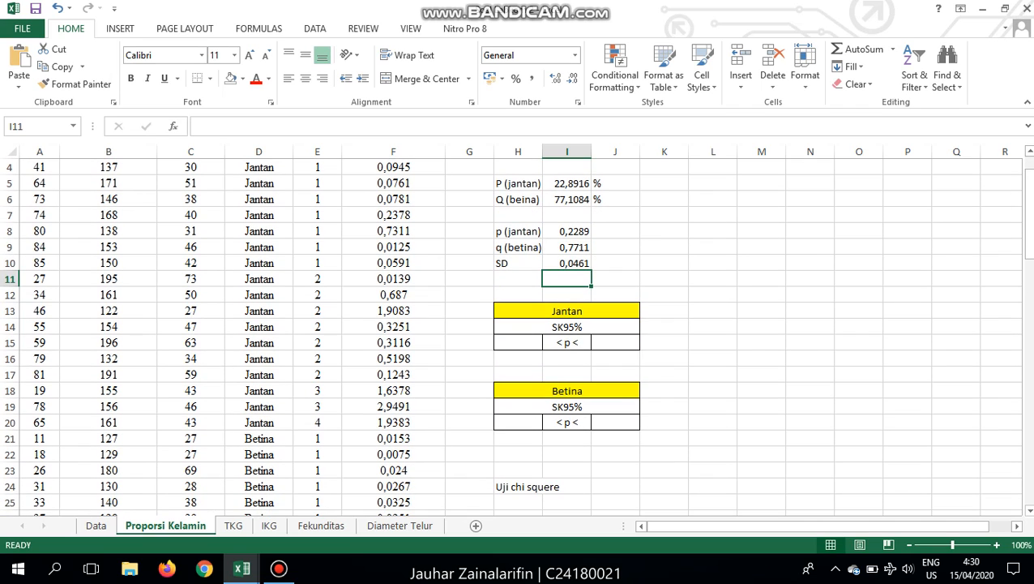
click(518, 343)
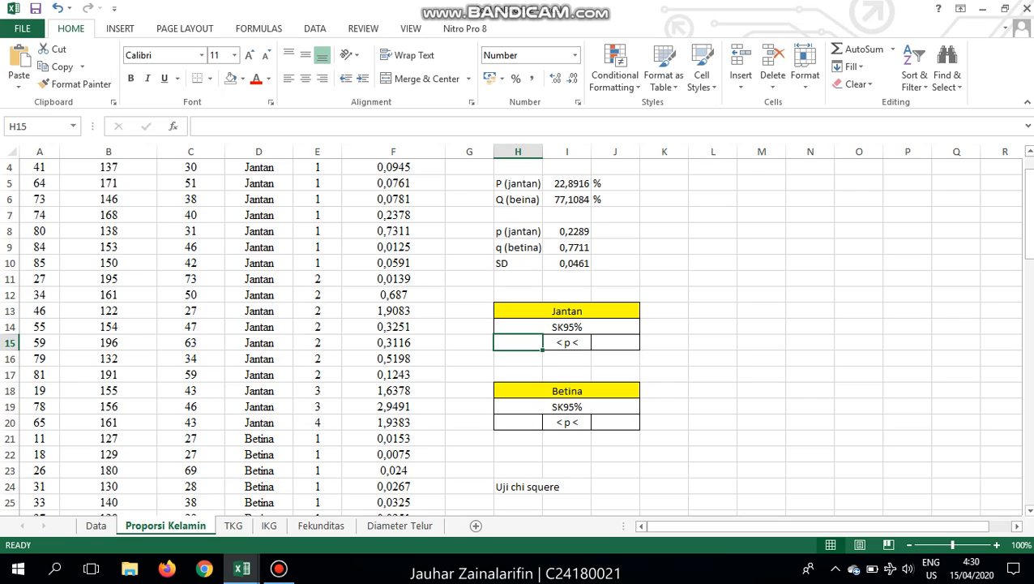
text(=)
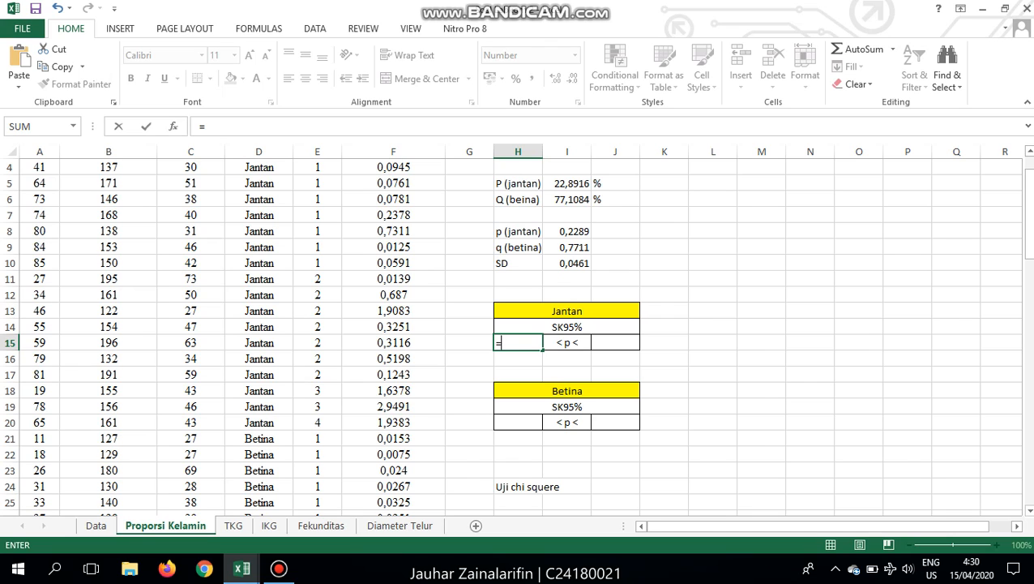
scroll(515, 336, up, 1)
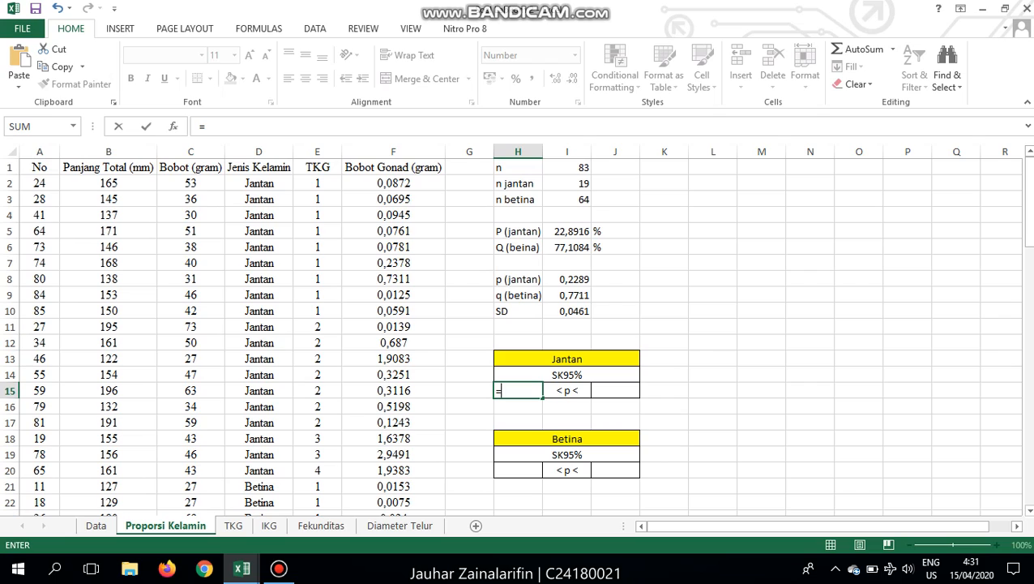
click(567, 279)
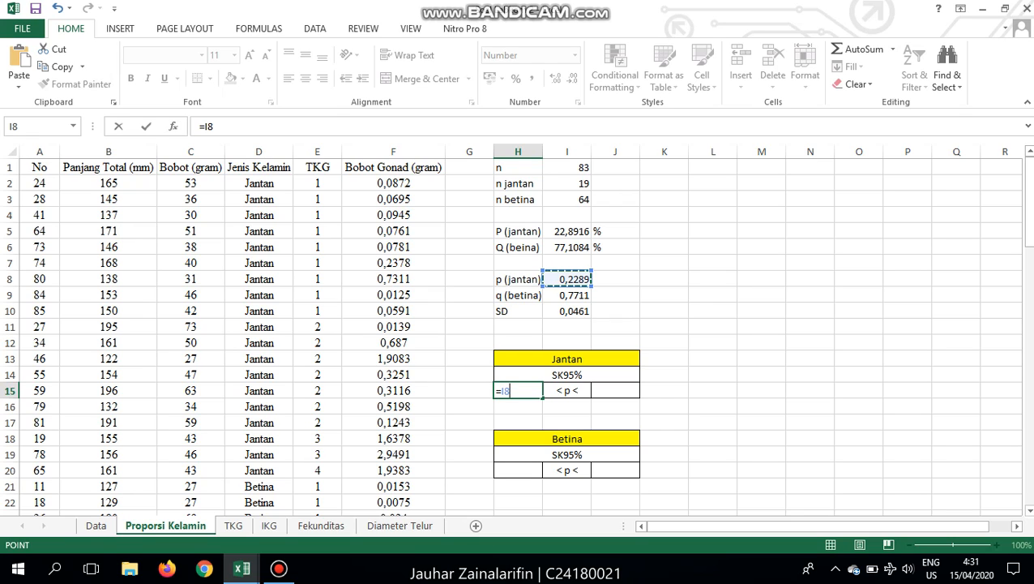
key(F4)
text(-)
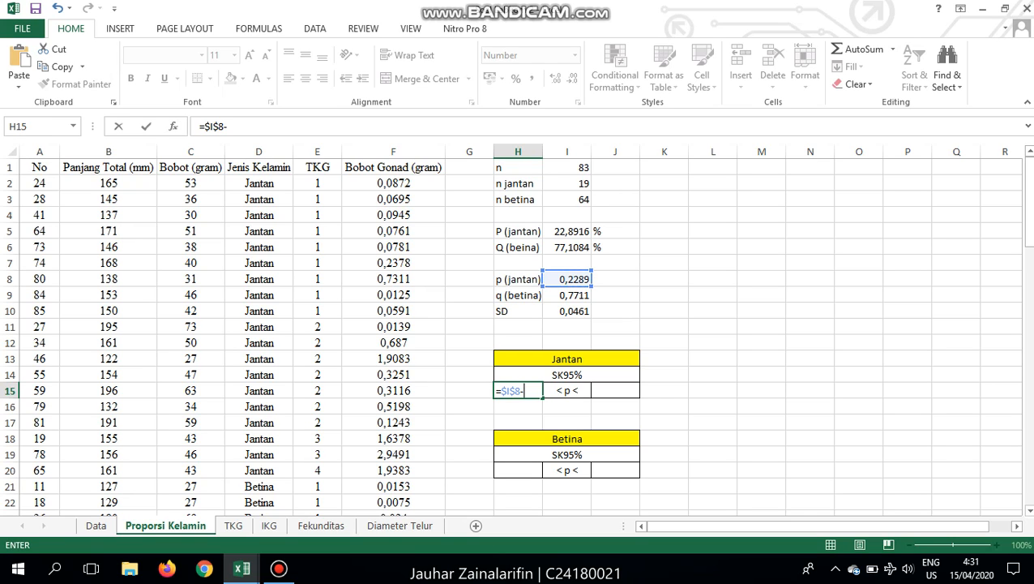
text((1,96*)
click(567, 311)
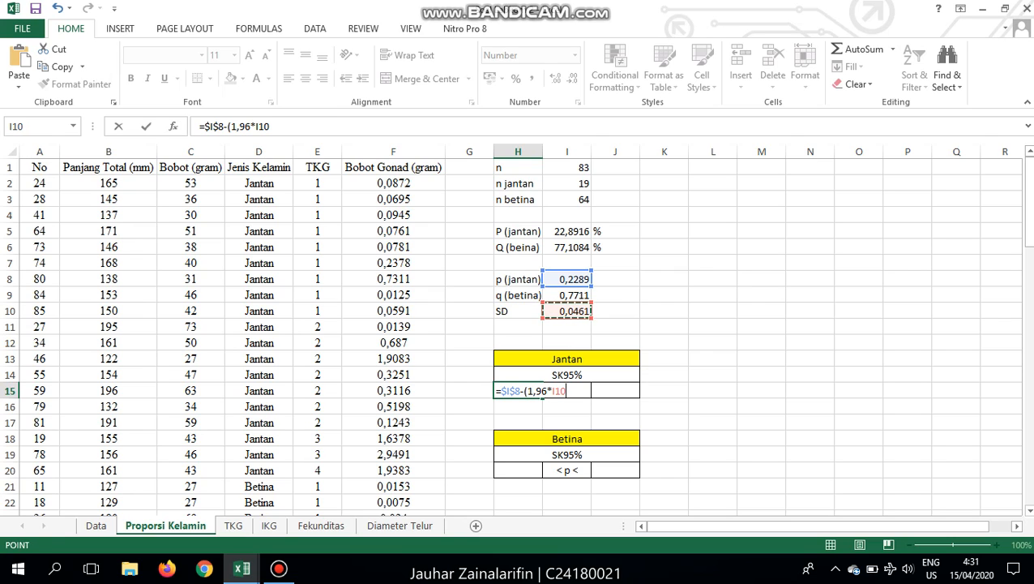
key(F4)
text())
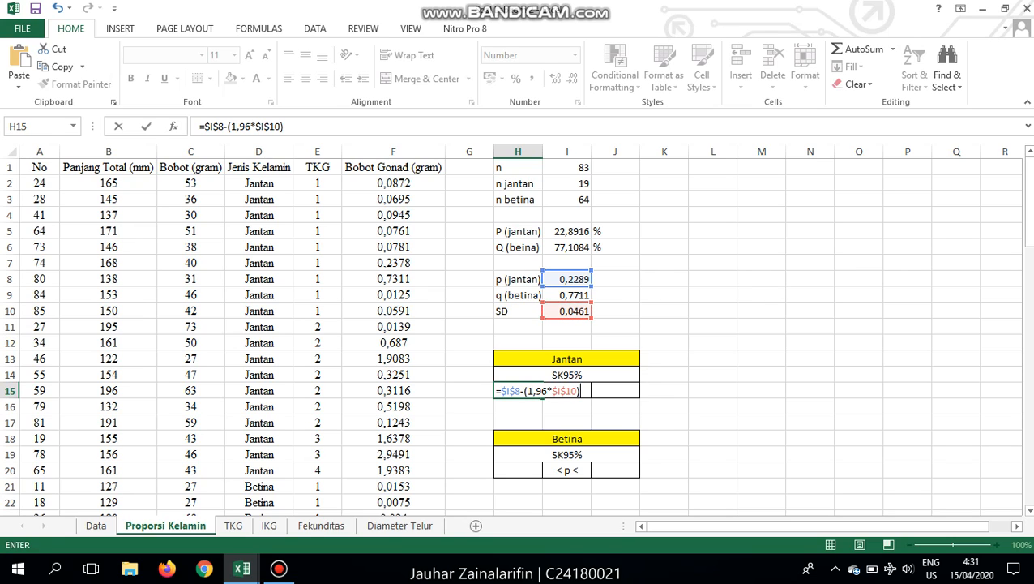
key(ctrl+Return)
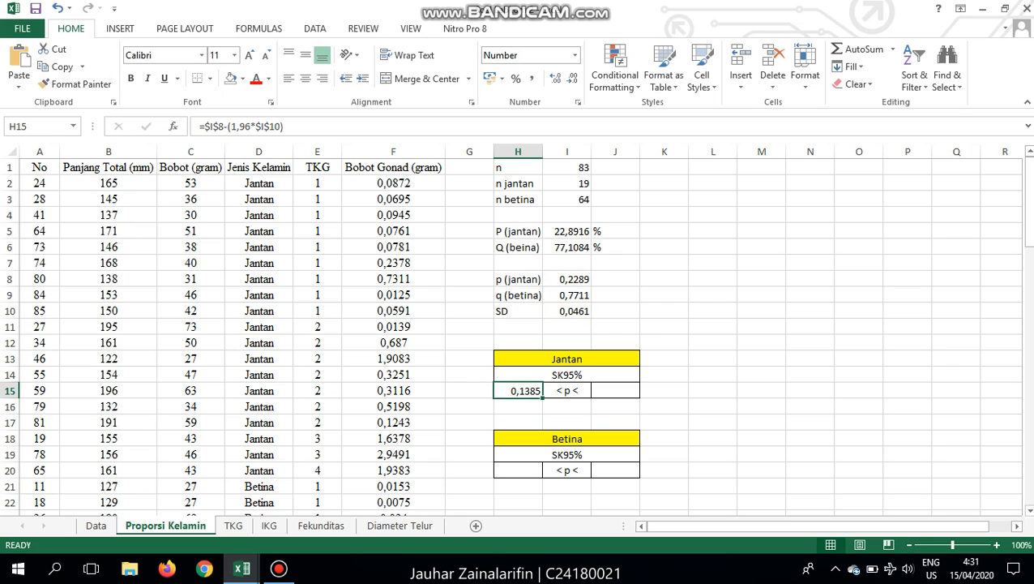
drag(306, 127, 196, 126)
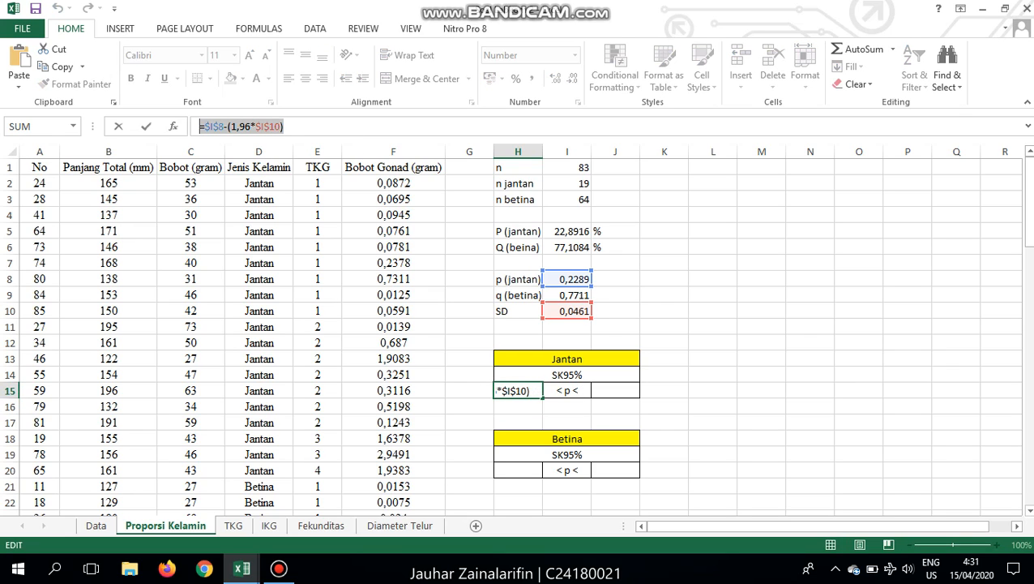
key(ctrl+x)
text(=)
click(615, 390)
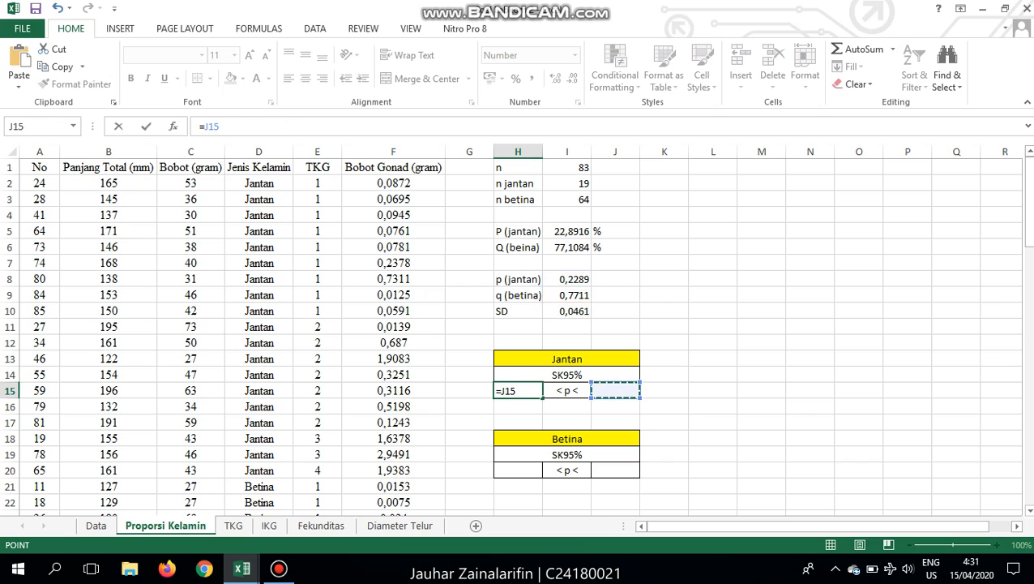
key(ctrl+v)
key(Escape)
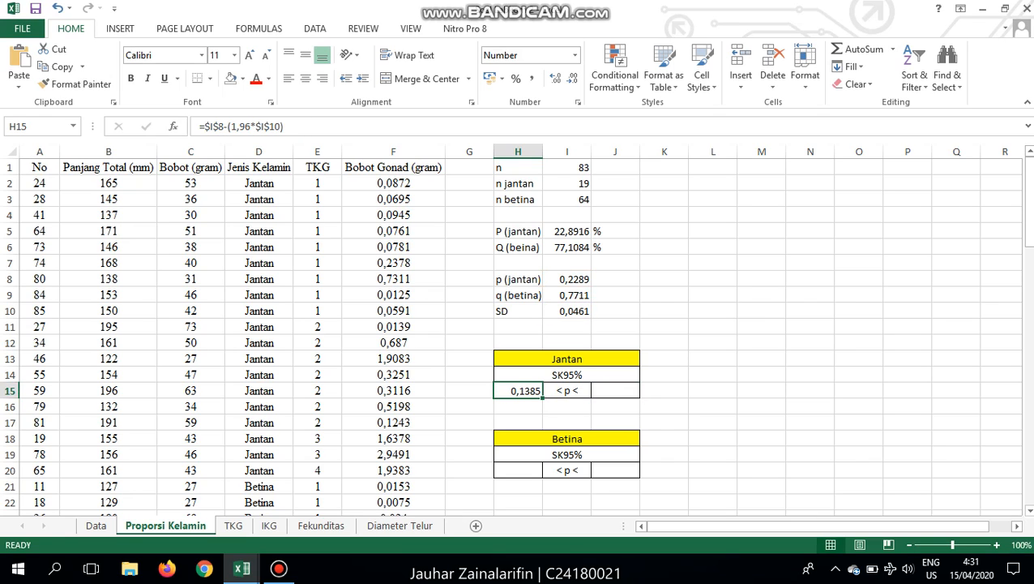
- Copy the Jantan lower SK95% formula from H15 to J15 and change it to the upper limit, =$I$8+(1,96*$I$10)
key(ctrl+c)
click(612, 377)
click(615, 390)
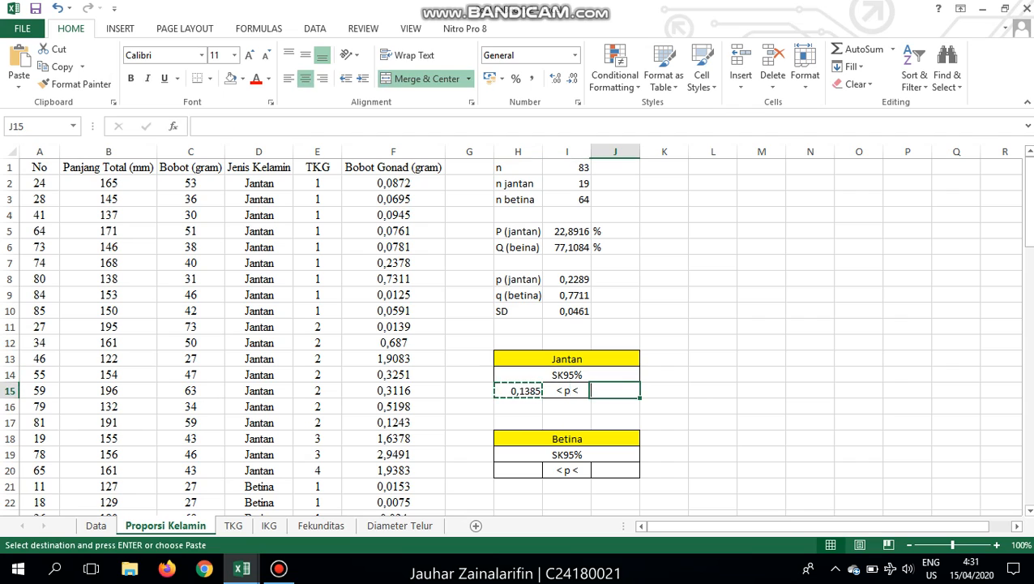
key(ctrl+v)
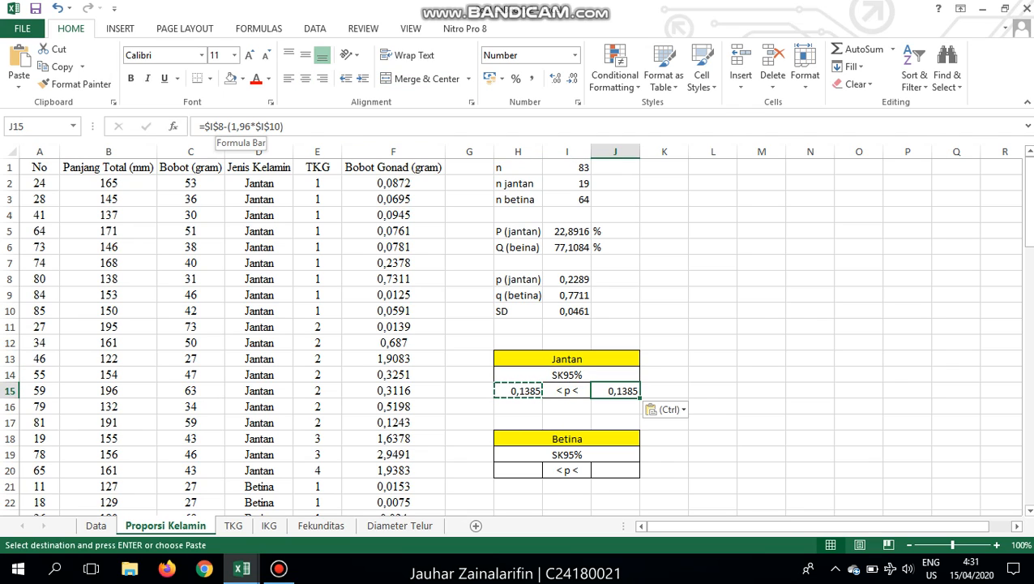
click(228, 127)
key(BackSpace)
text(+)
key(Return)
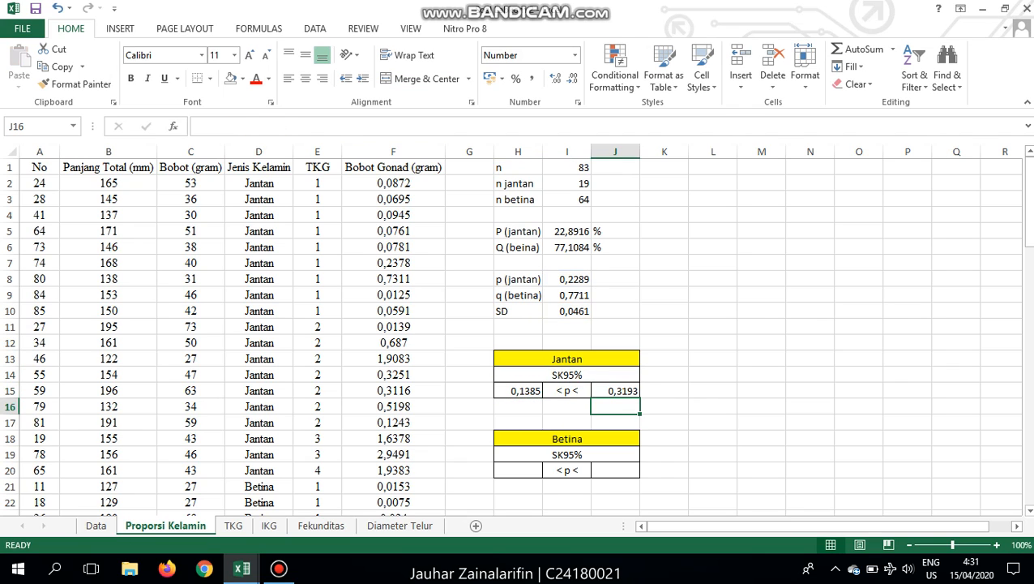
- Calculate the lower SK95% limit for Betina in H20 with =$I$9-(1,96*$I$10), using absolute references
scroll(516, 334, down, 1)
click(517, 422)
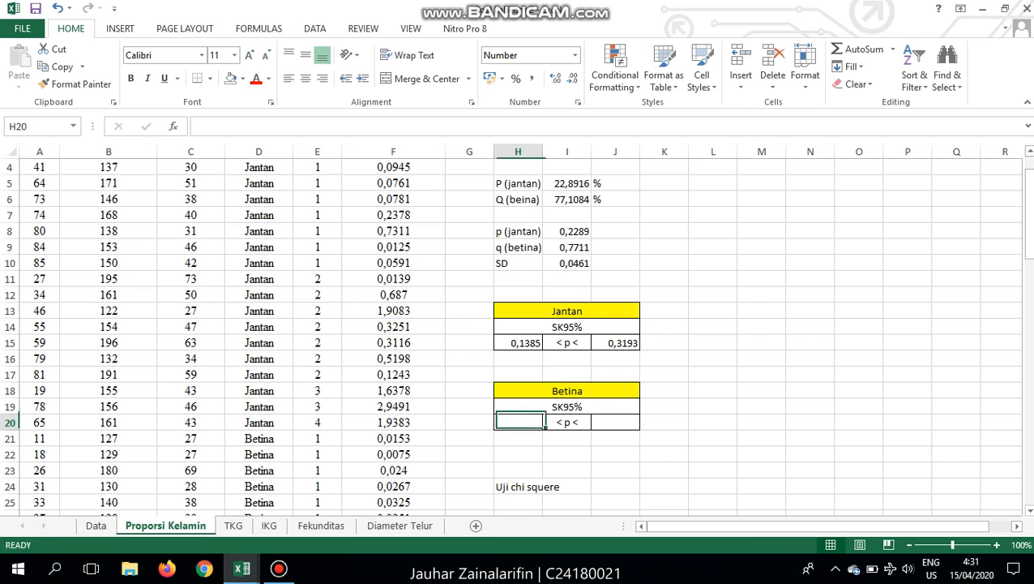
scroll(518, 422, up, 1)
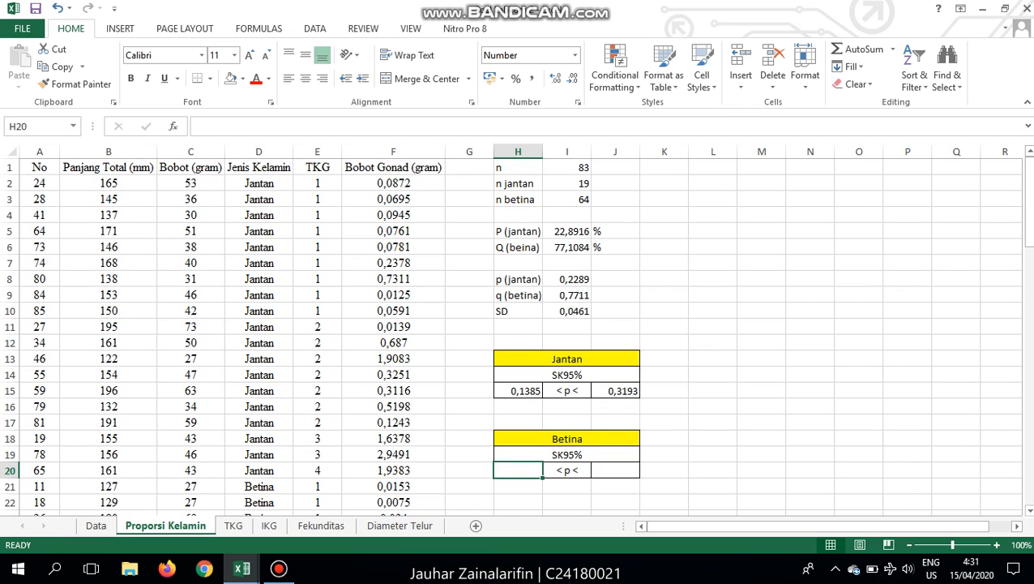
text(=)
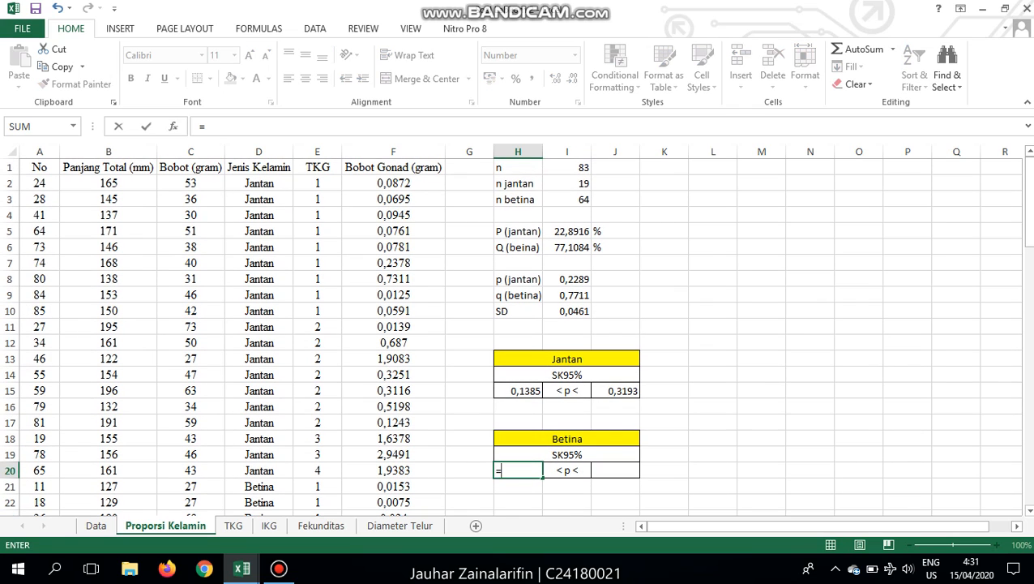
click(590, 295)
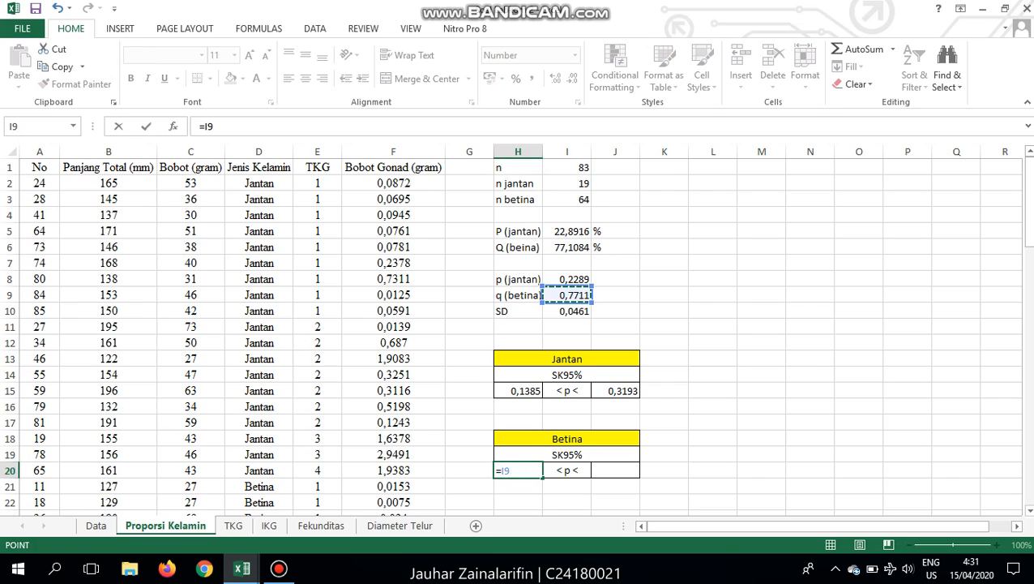
key(F4)
text(-(1)
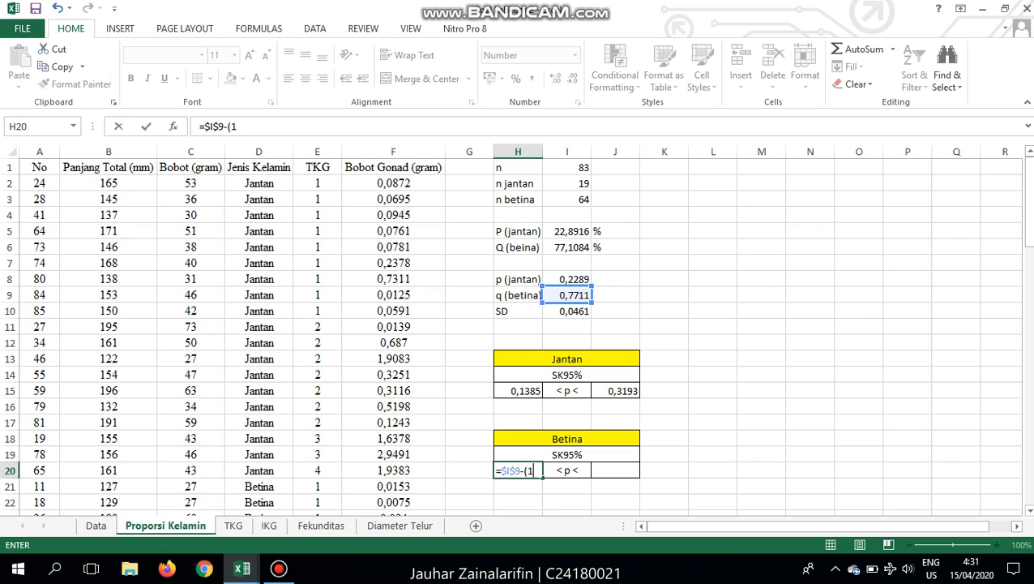
text(,96*)
click(567, 311)
text())
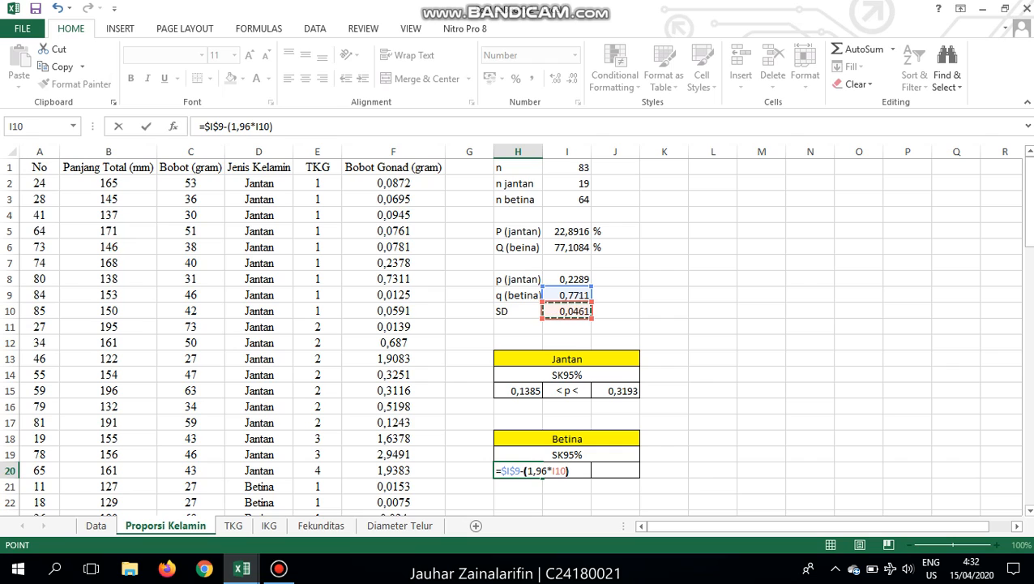
key(BackSpace)
key(BackSpace)
key(BackSpace)
key(BackSpace)
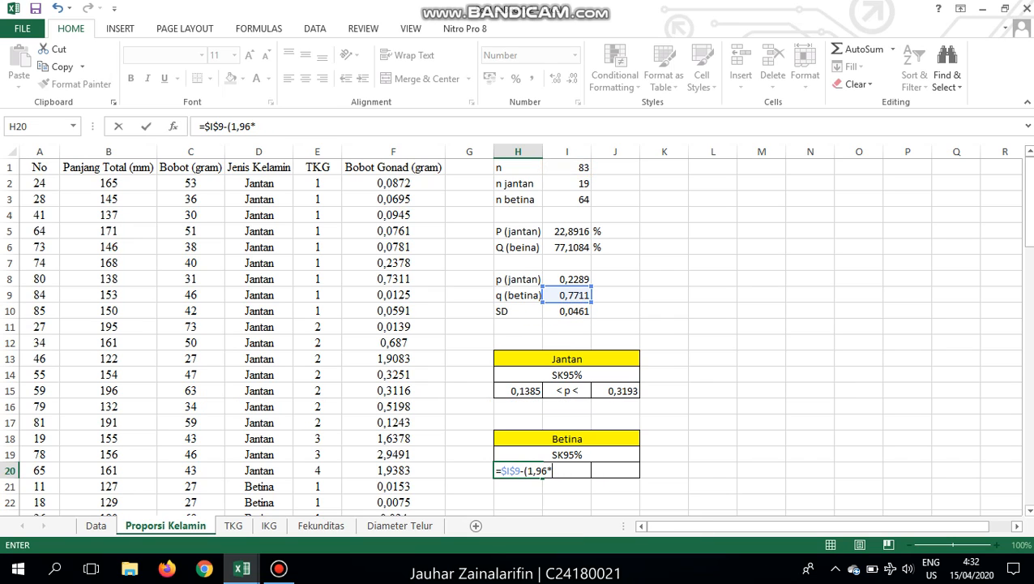
click(567, 311)
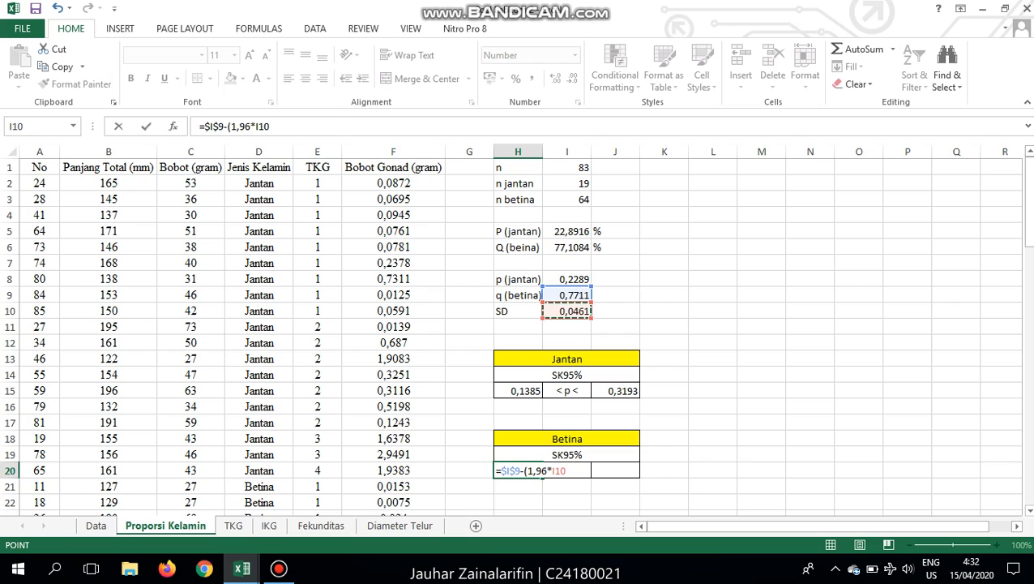
key(F4)
text())
key(Return)
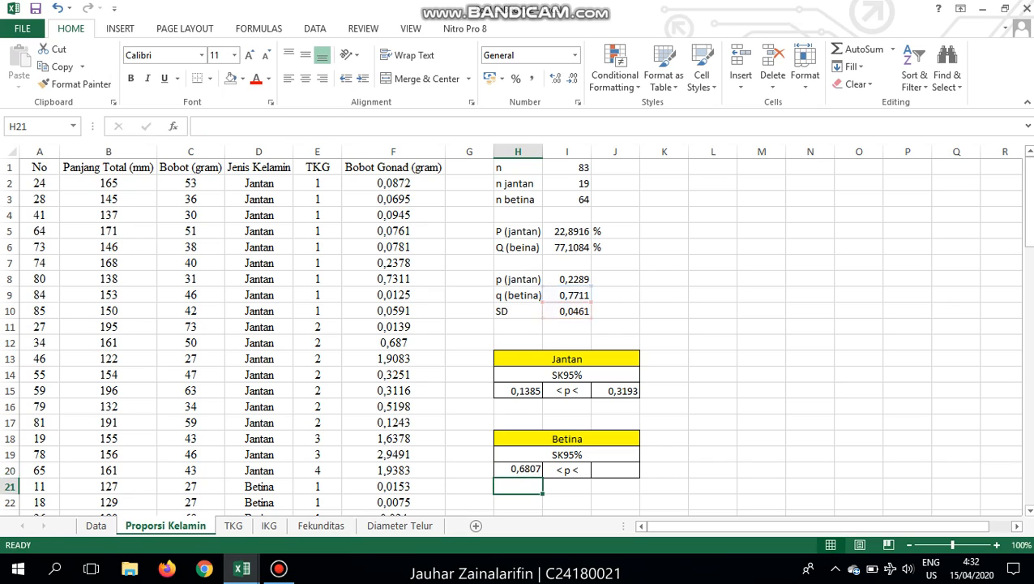
- Copy the Betina lower limit formula from H20 to J20 and change it to the upper limit, =$I$9+(1,96*$I$10)
click(518, 470)
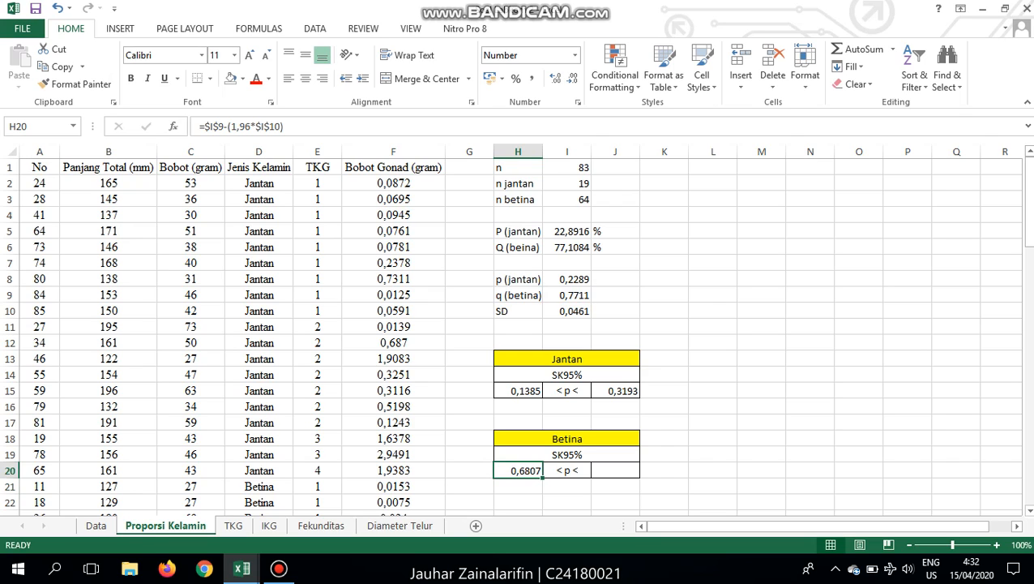
key(ctrl+c)
key(Right)
key(Right)
key(ctrl+v)
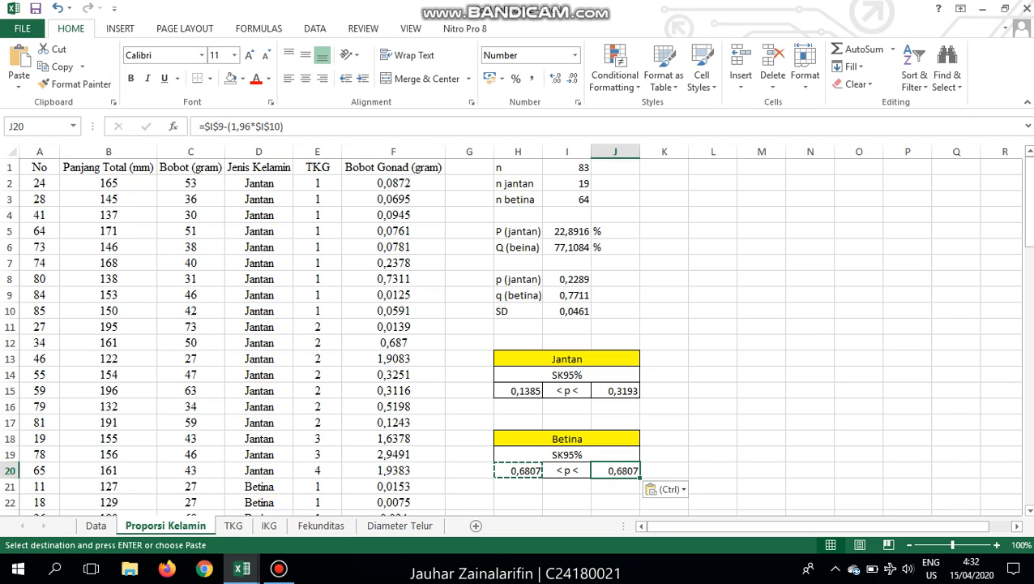
double_click(238, 127)
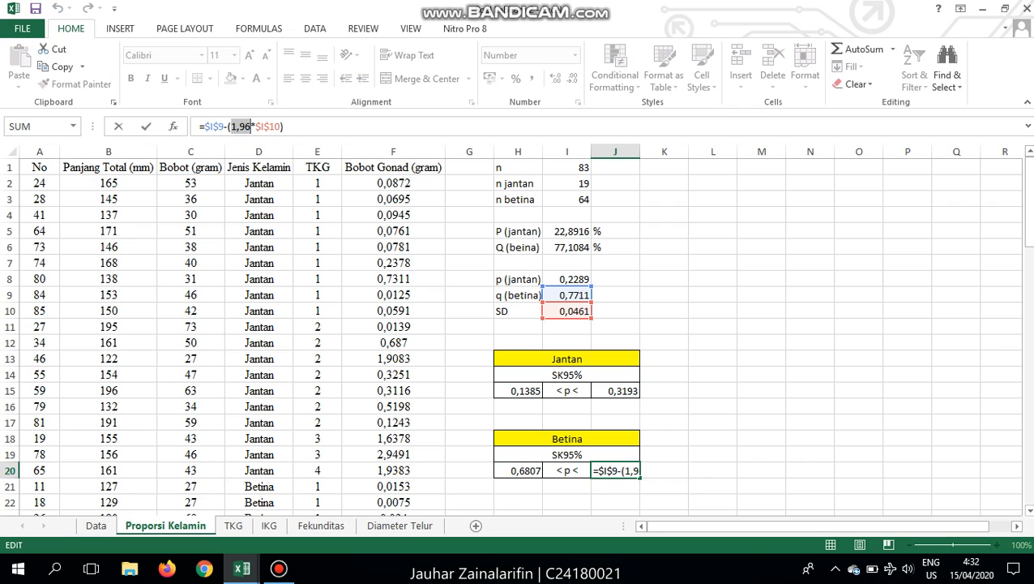
key(Left)
key(Left)
key(BackSpace)
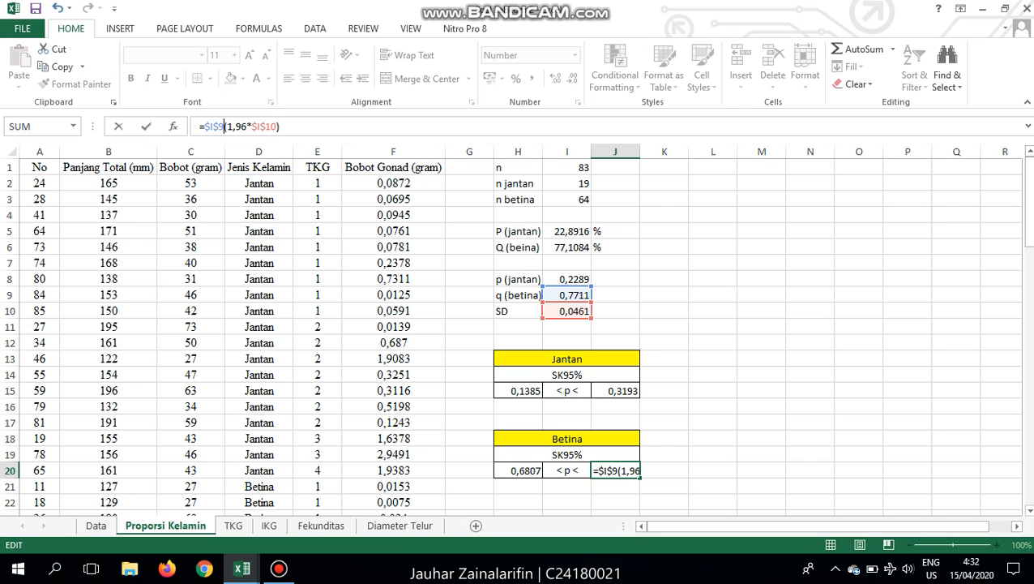
text(+)
key(Return)
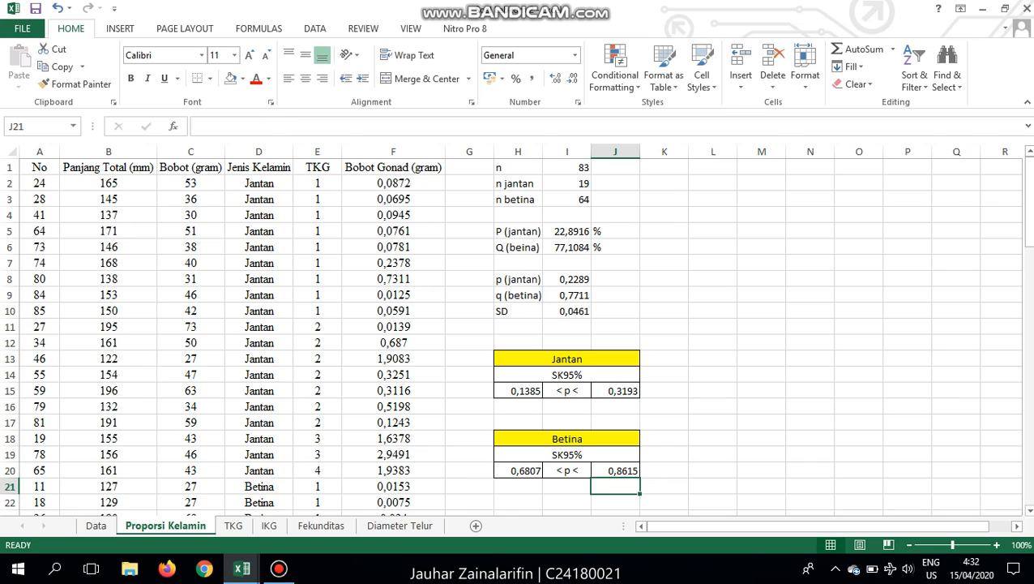
click(713, 390)
scroll(713, 391, down, 2)
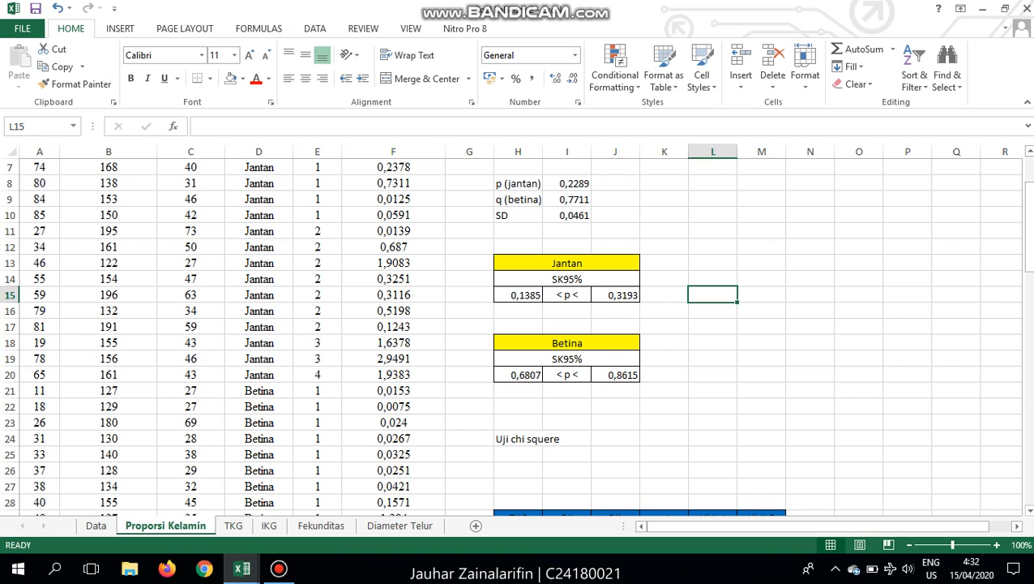
scroll(516, 336, down, 1)
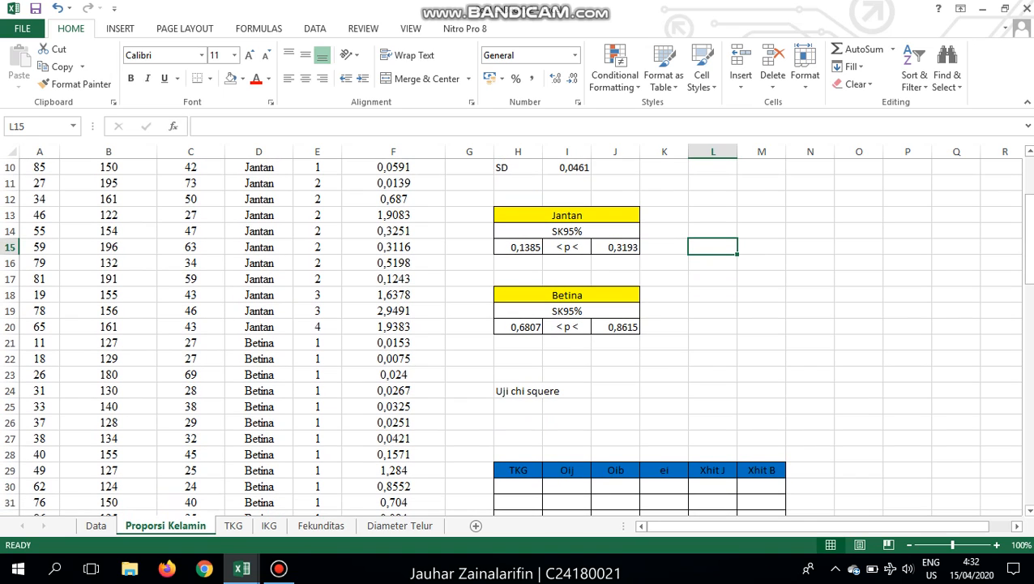
click(279, 569)
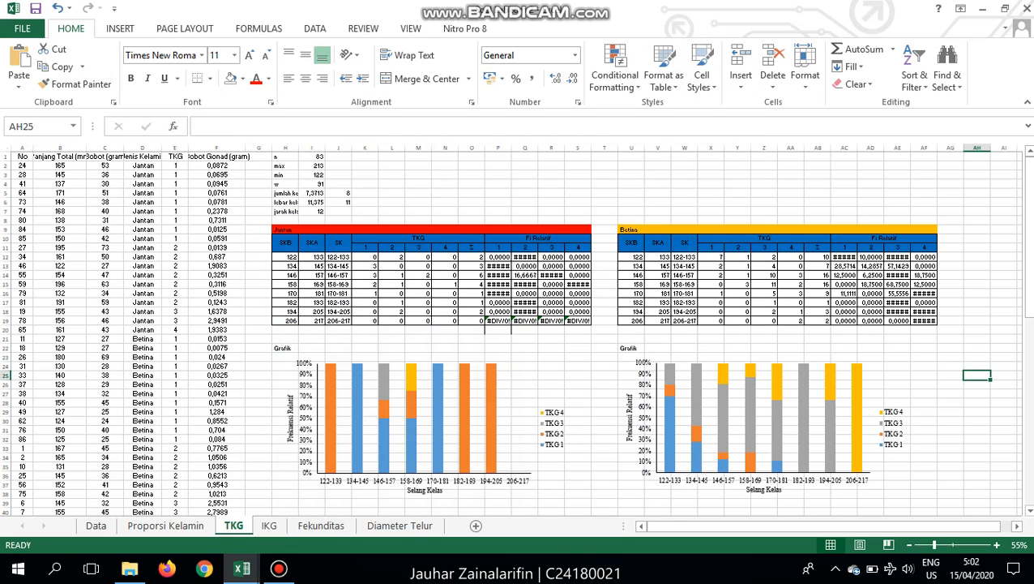
click(725, 284)
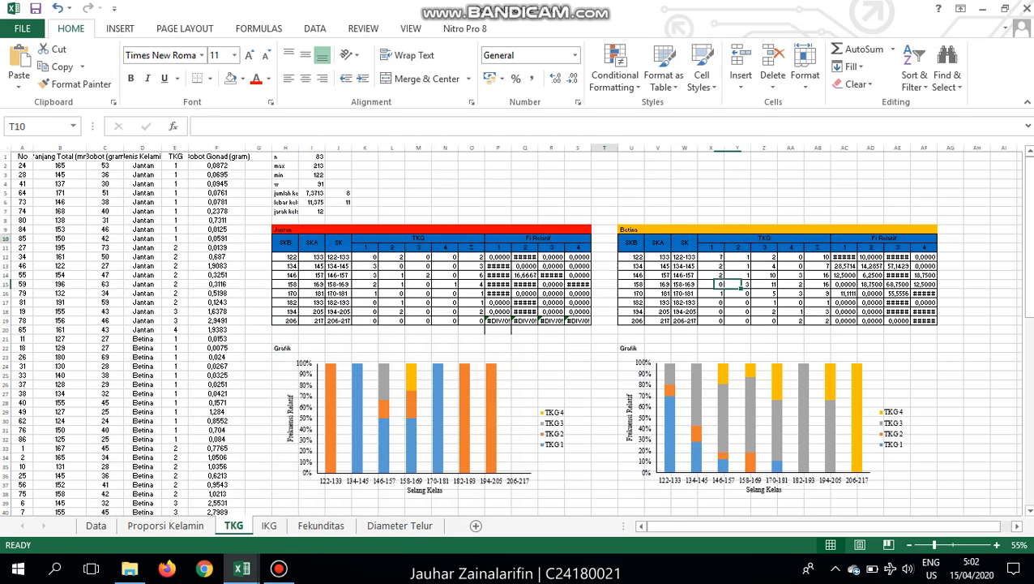
click(604, 239)
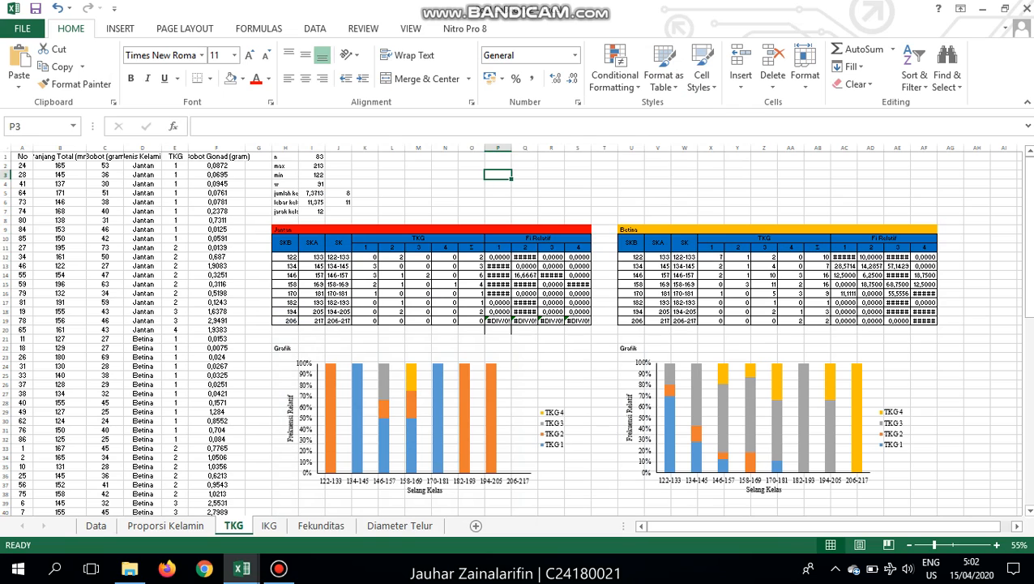
- On the IKG sheet, calculate IKG in G2 with =(F2/C2)*100 and fill the formula down column G for all fish
click(269, 525)
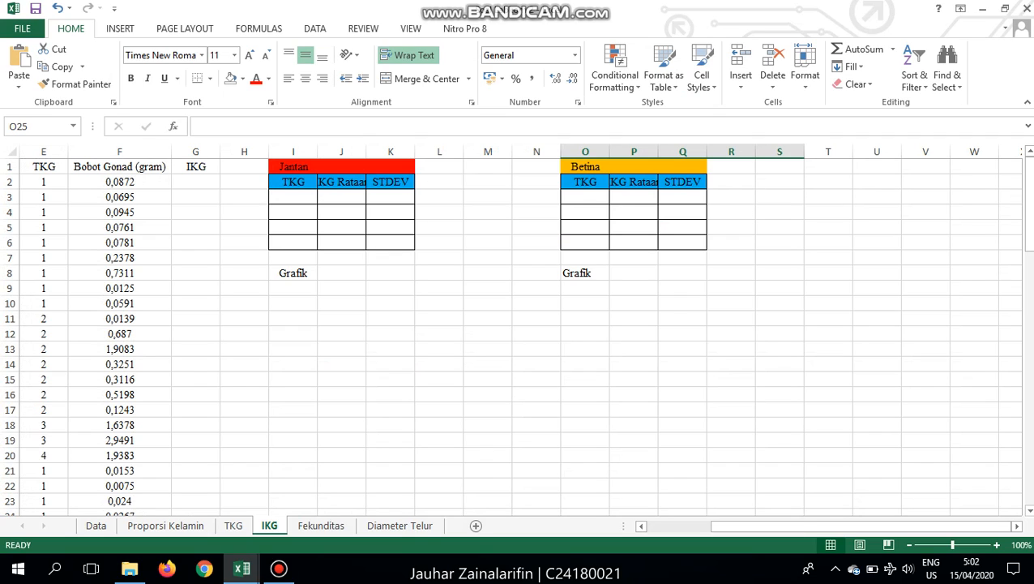
click(197, 182)
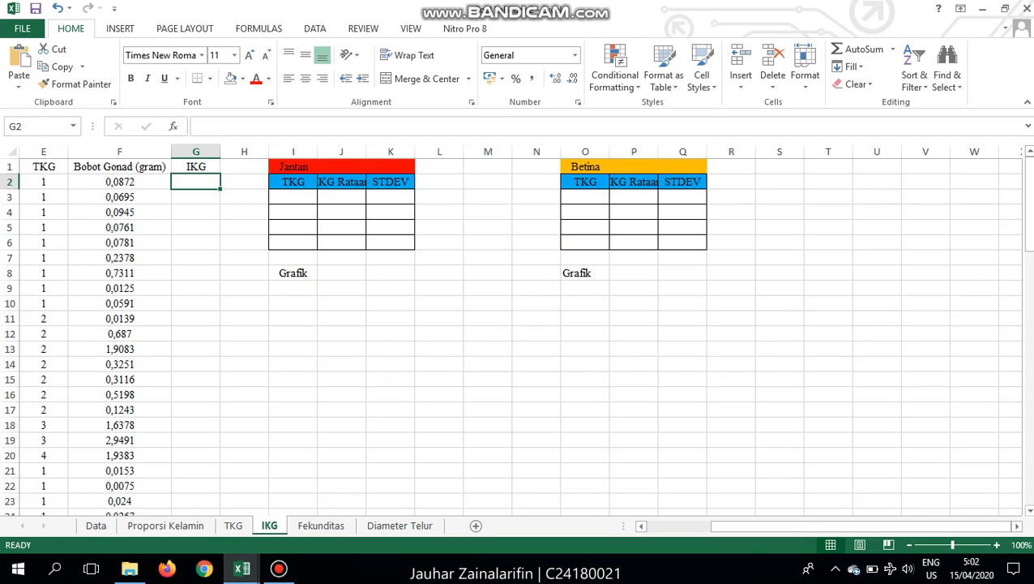
text(=)
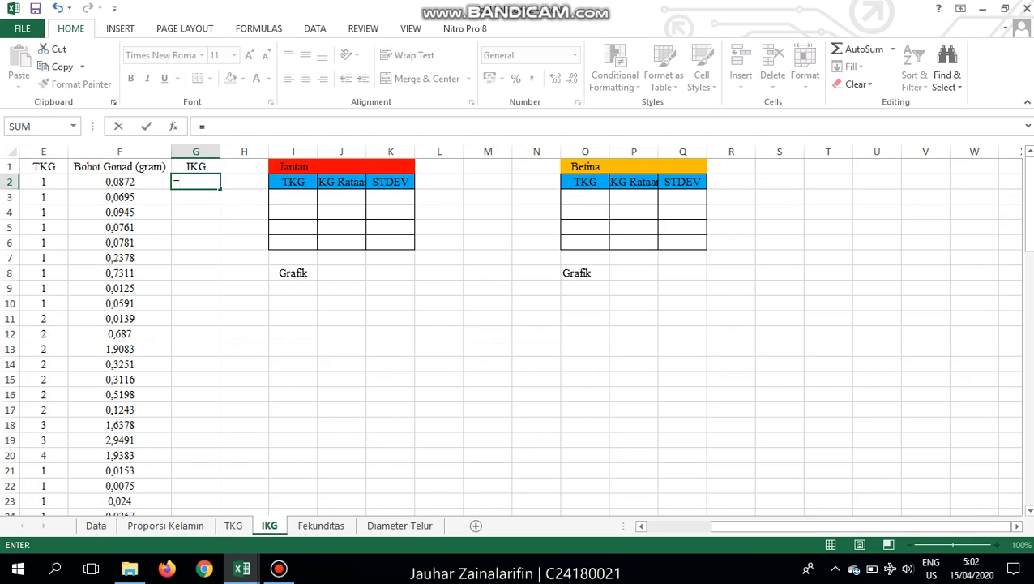
text(()
key(Left)
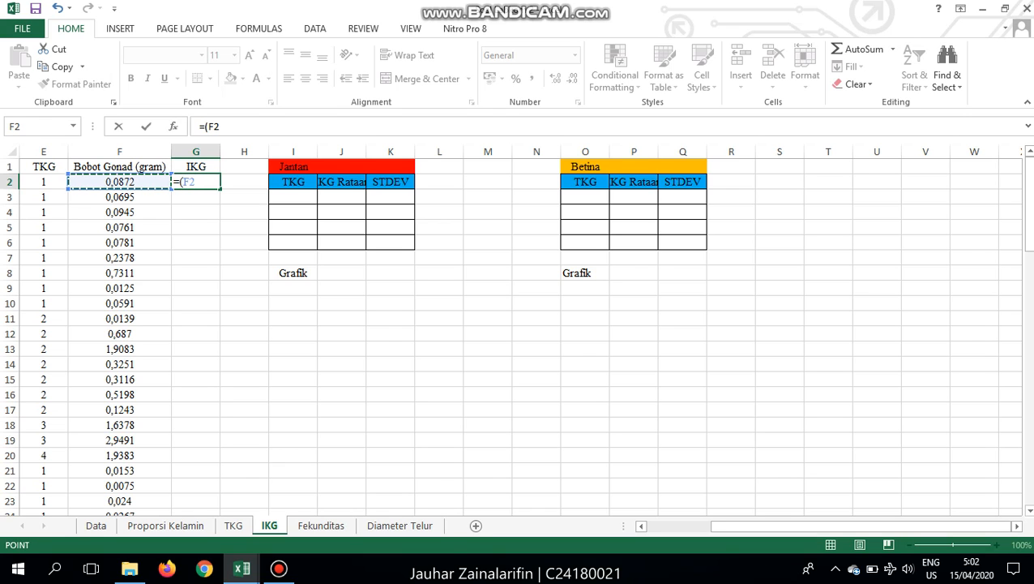
key(Left)
key(Left)
key(Left)
key(Left)
key(Left)
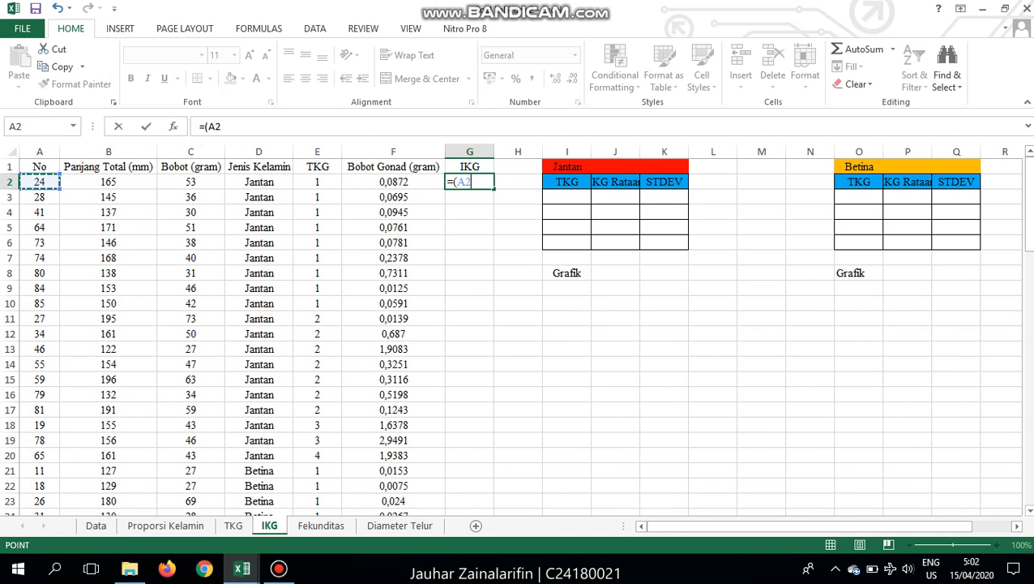
key(Right)
key(Right)
key(Right)
key(Right)
key(Right)
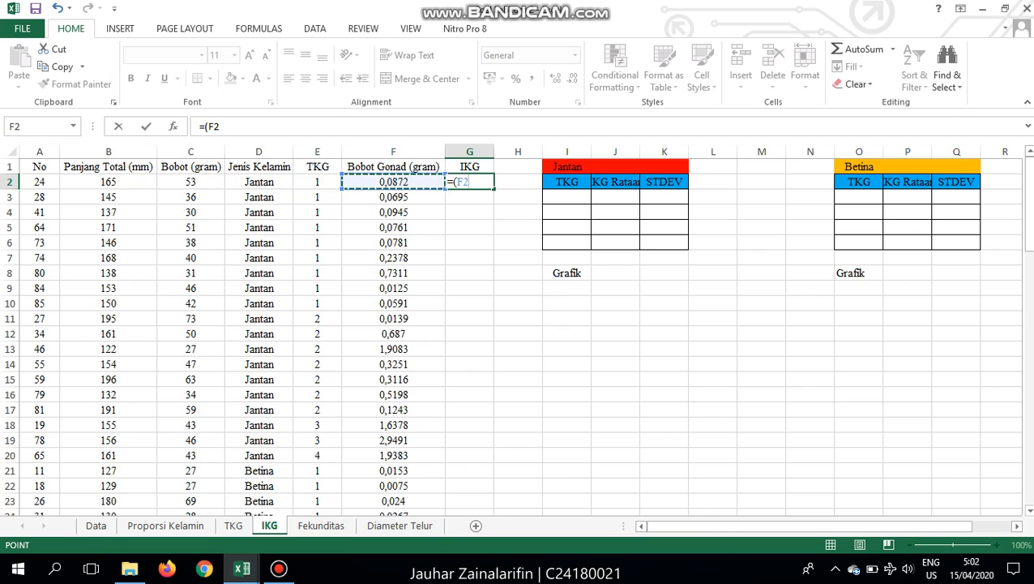
text(/)
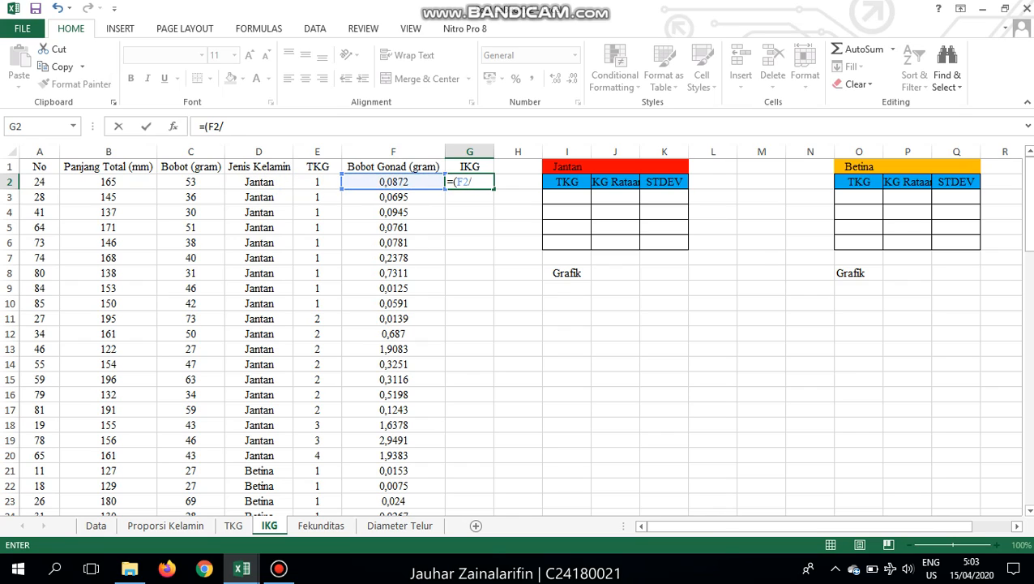
click(196, 175)
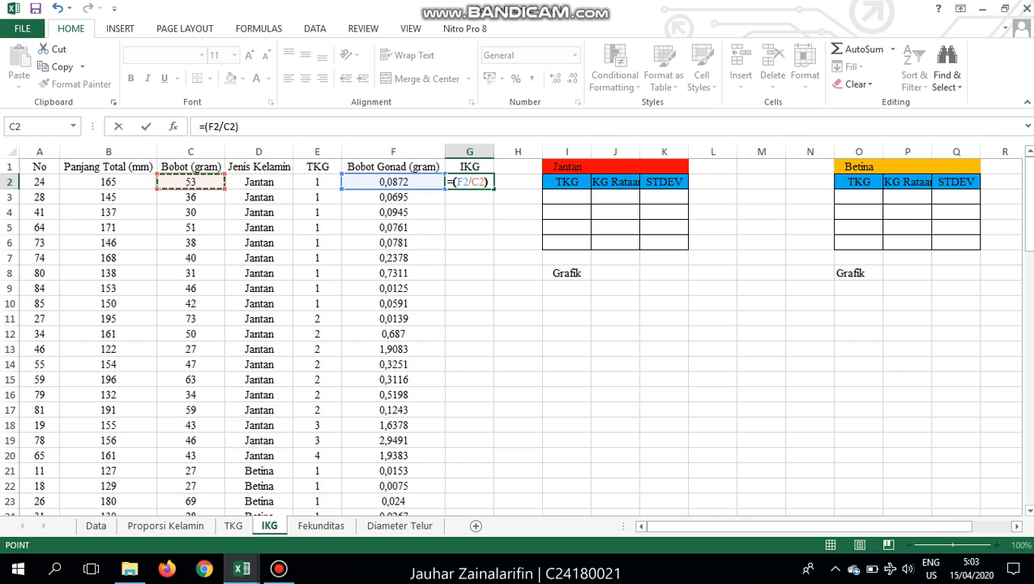
text()*100)
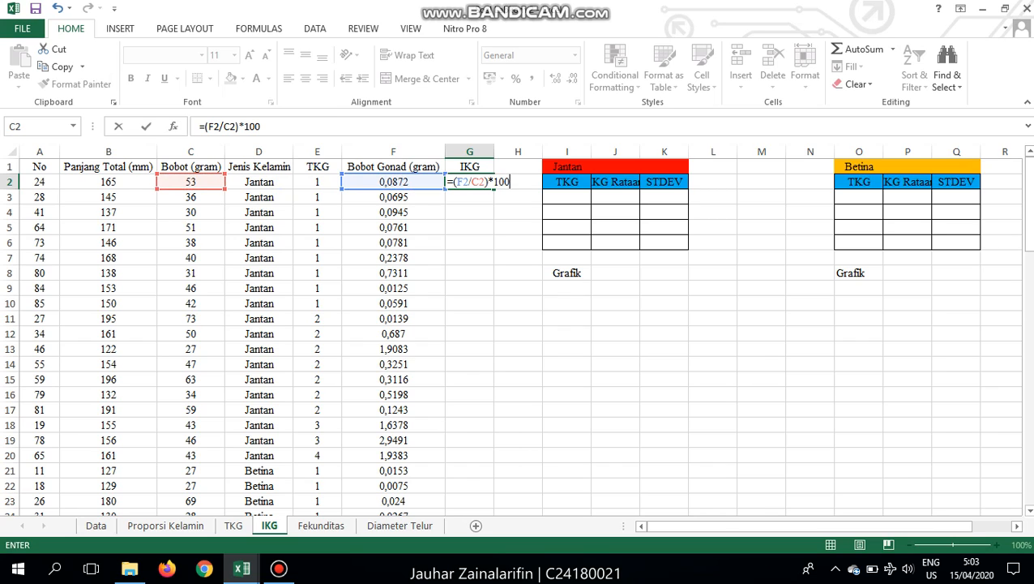
key(Return)
click(469, 182)
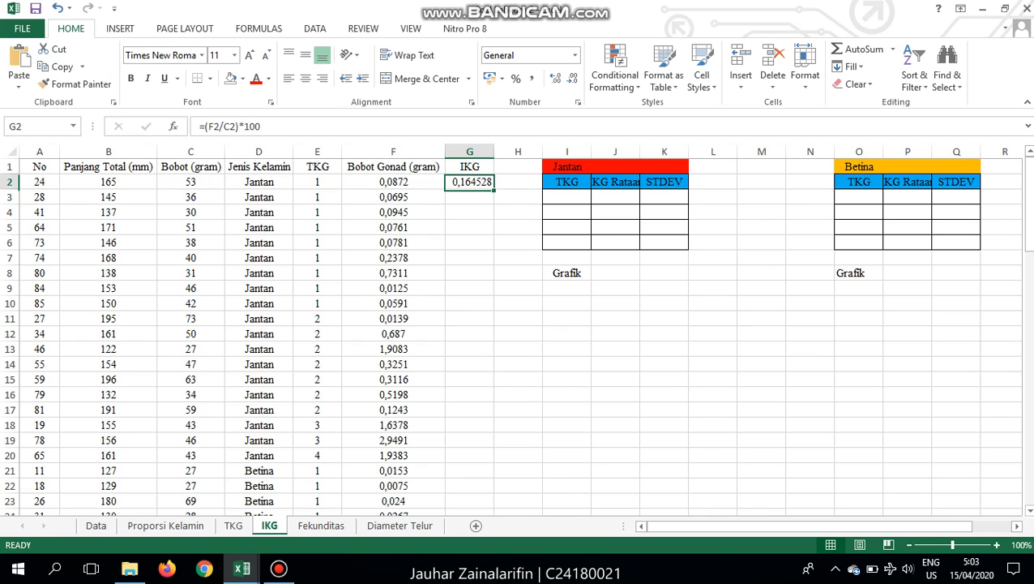
double_click(493, 188)
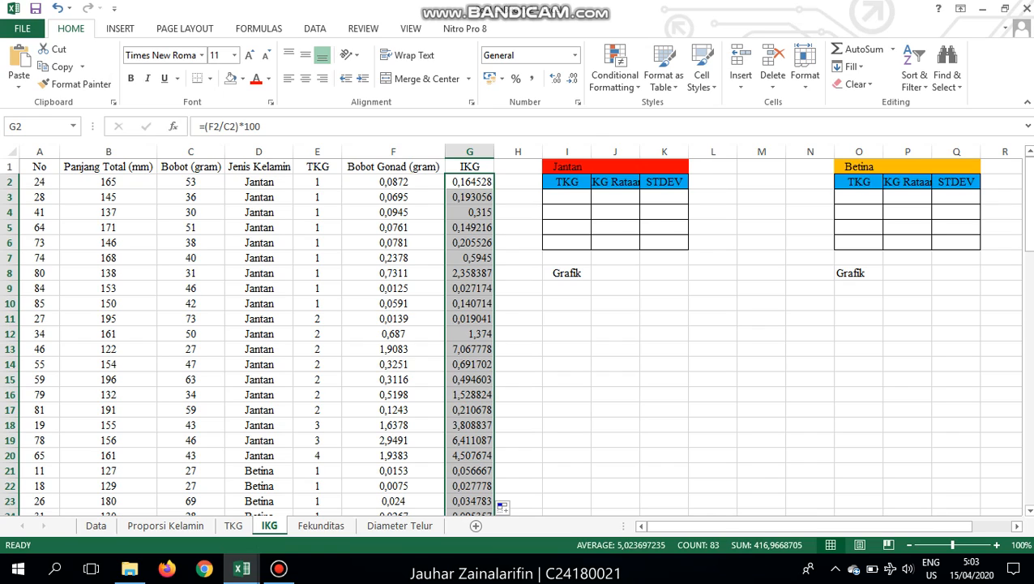
- Enter the TKG levels 1, 2, 3 and 4 in cells I3 to I6 of the Jantan table
click(567, 197)
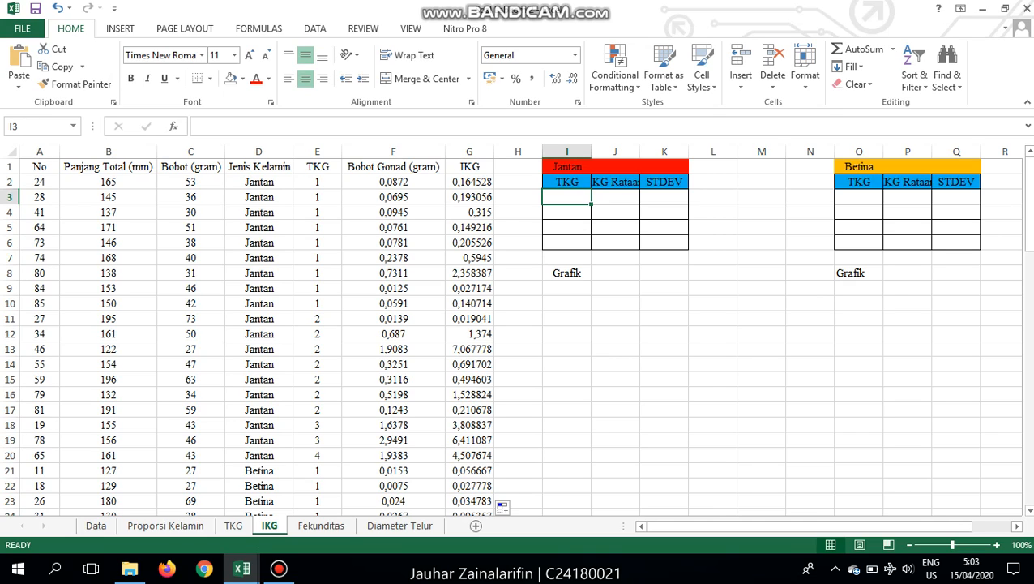
text(1)
key(Return)
text(2)
key(Return)
text(3)
key(Return)
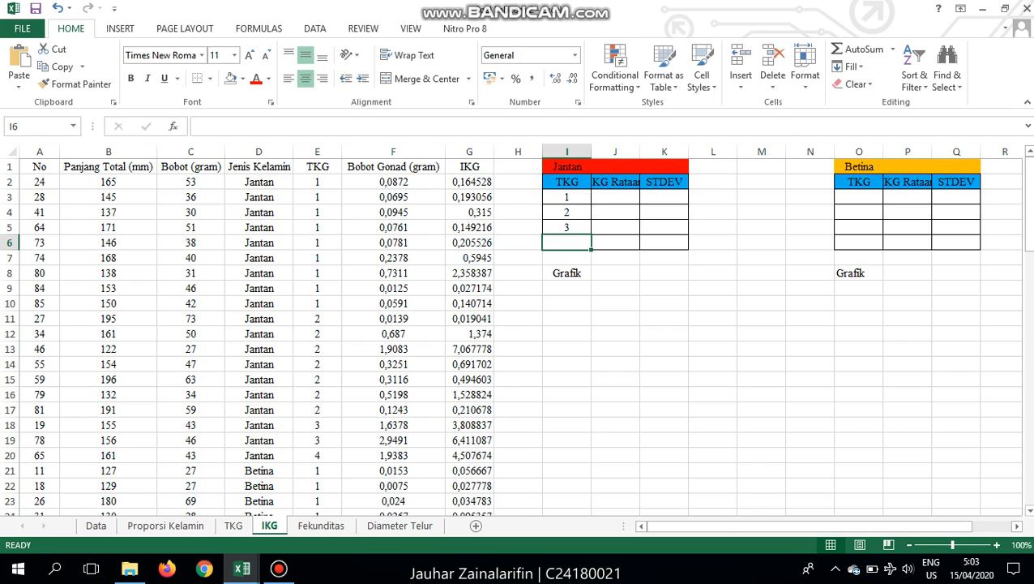
text(4)
key(Return)
- Calculate the mean IKG for Jantan TKG 1 in J3 with =AVERAGE(G2:G10)
key(Right)
key(Up)
key(Up)
key(Up)
key(Up)
key(Up)
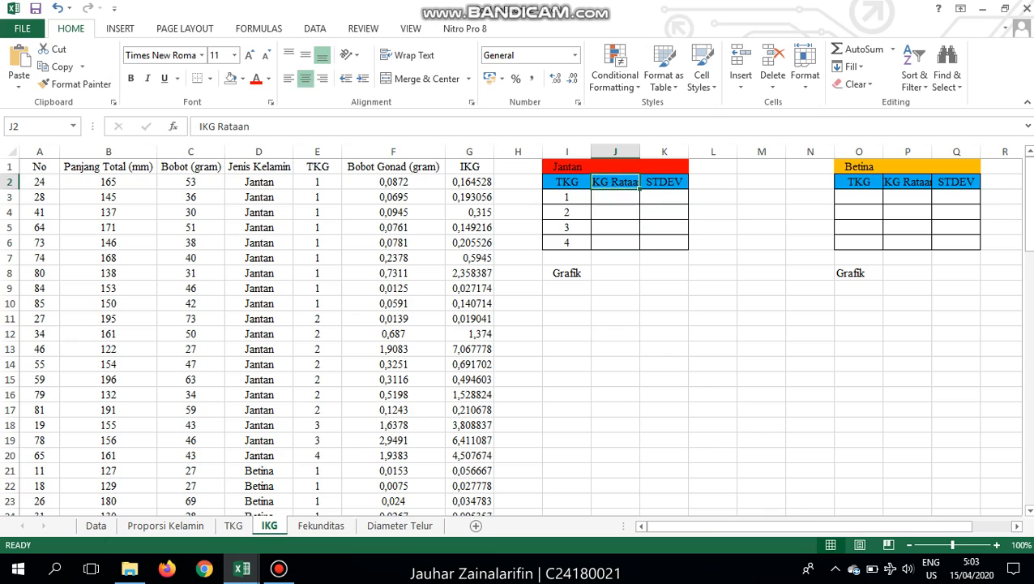
key(Down)
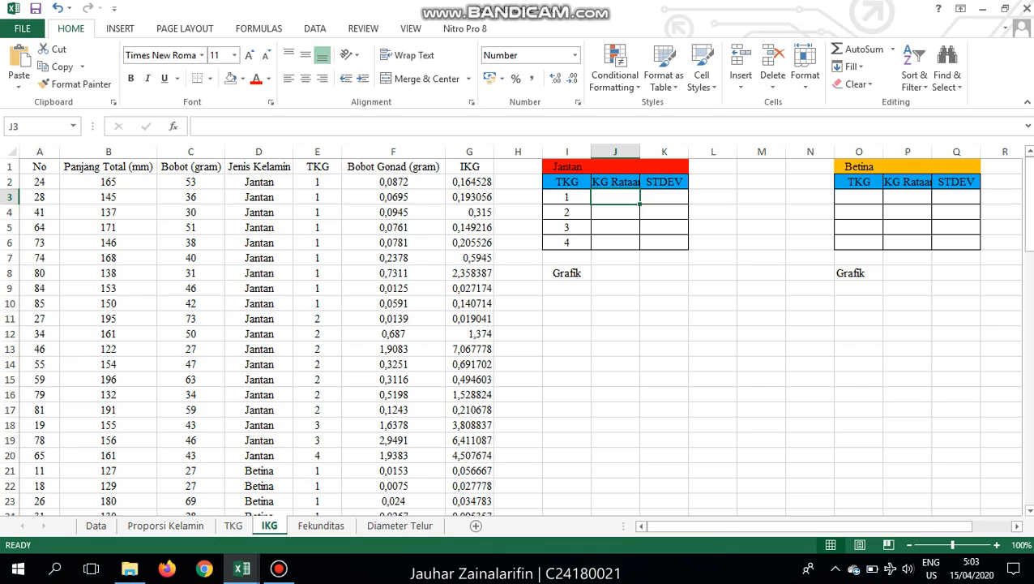
text(=A)
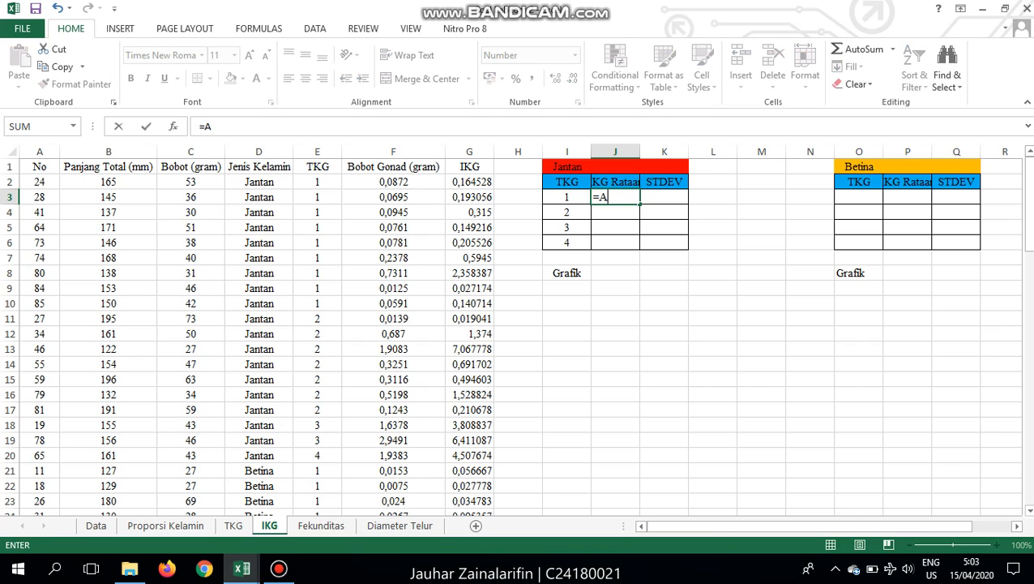
text(VERGAE)
key(BackSpace)
key(BackSpace)
key(BackSpace)
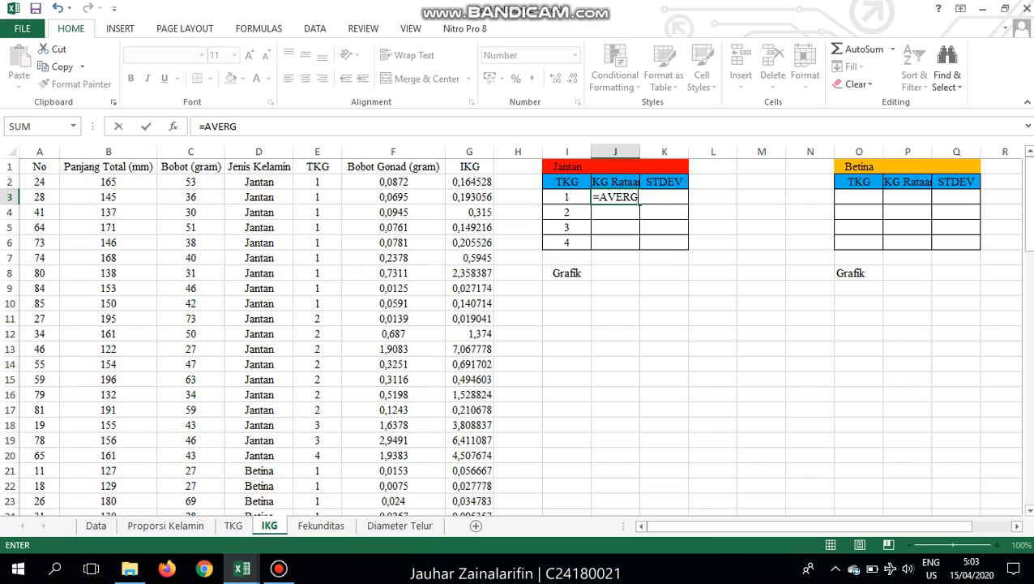
text(AGE()
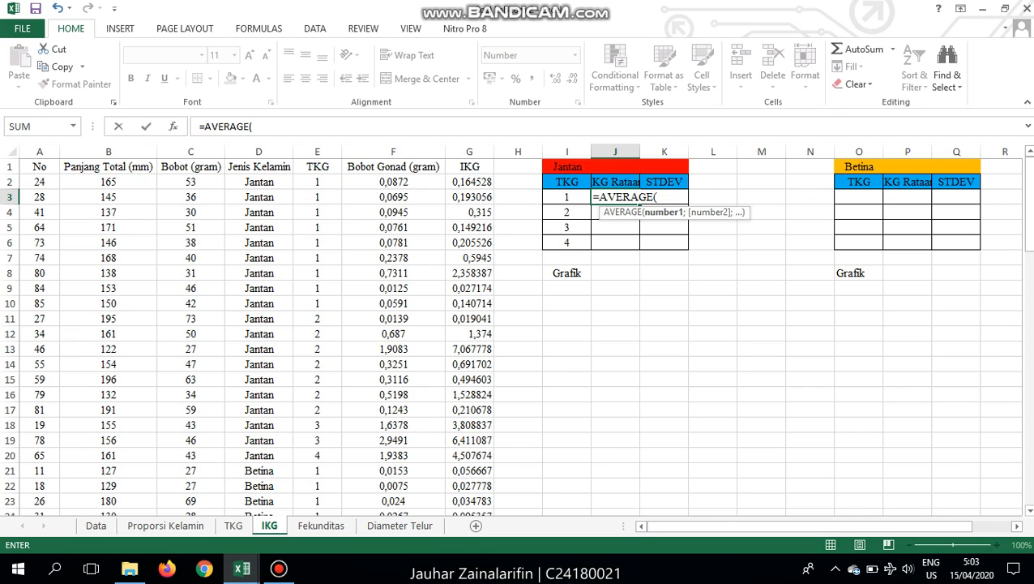
drag(472, 182, 474, 307)
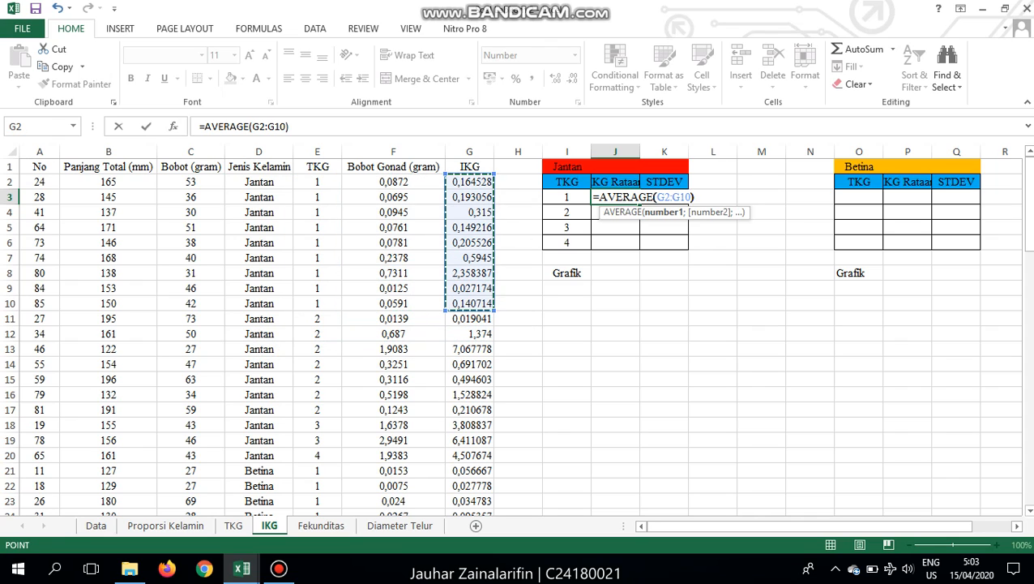
text())
key(Return)
- Reuse the range from J3 to calculate the Jantan TKG 1 standard deviation in K3 with =STDEV(G2:G10)
key(Up)
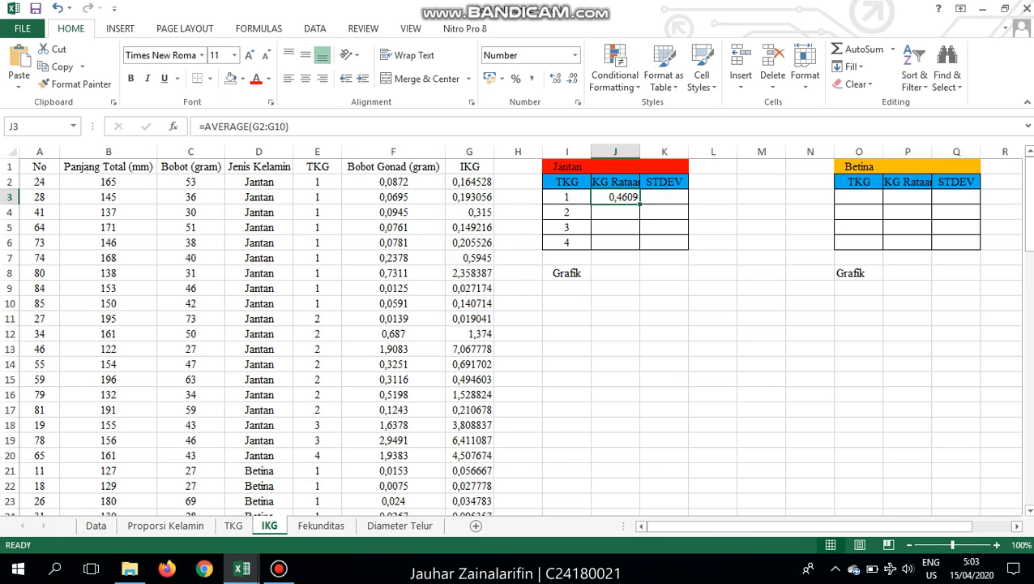
drag(285, 127, 253, 127)
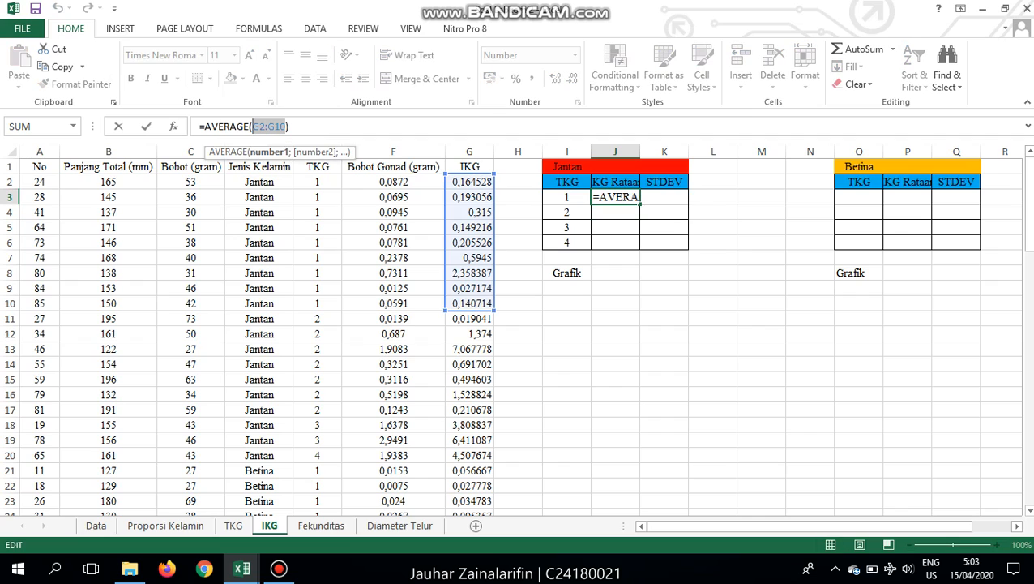
key(ctrl+c)
key(Tab)
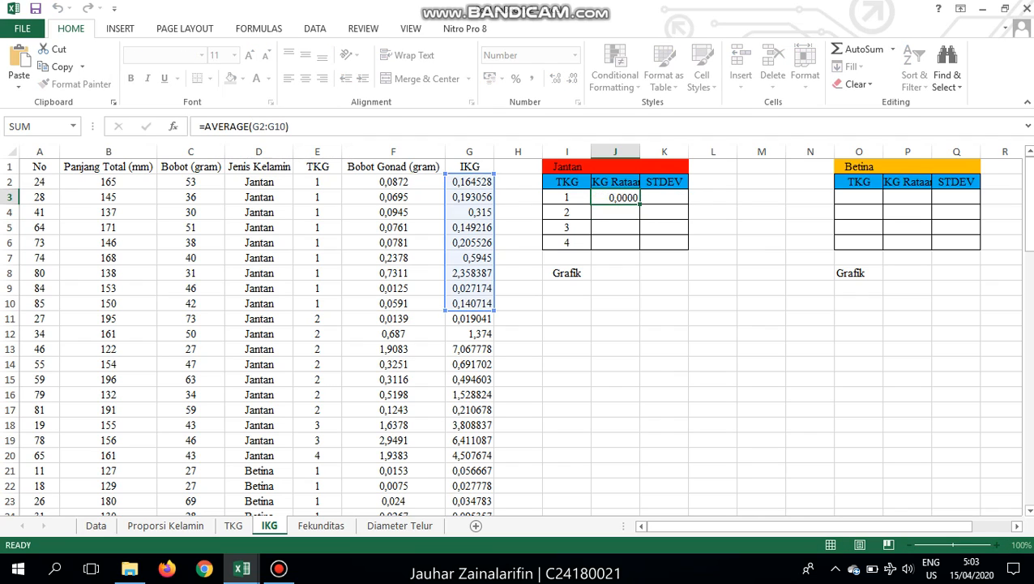
text(=)
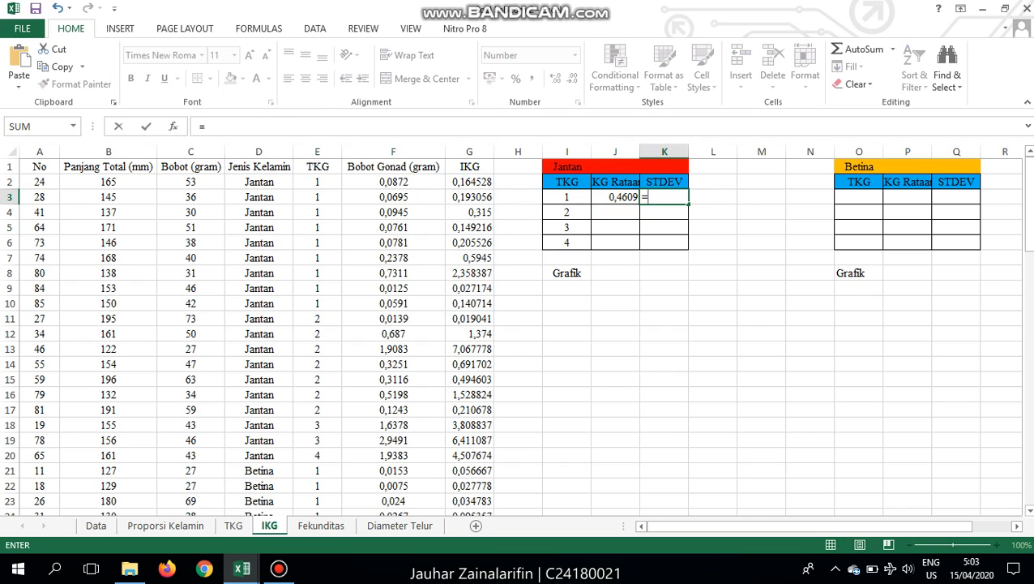
text(STDEV()
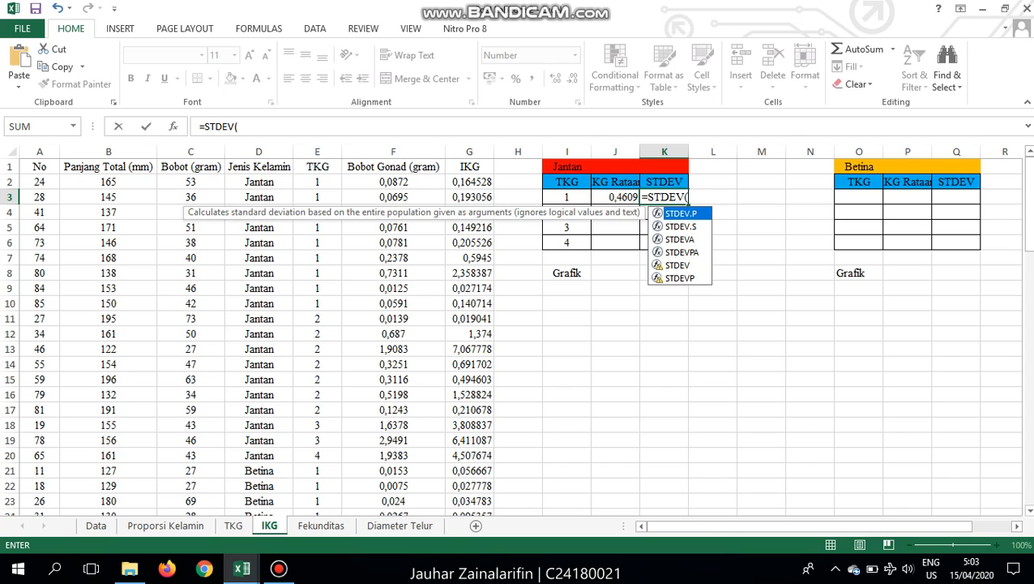
key(ctrl+v)
text())
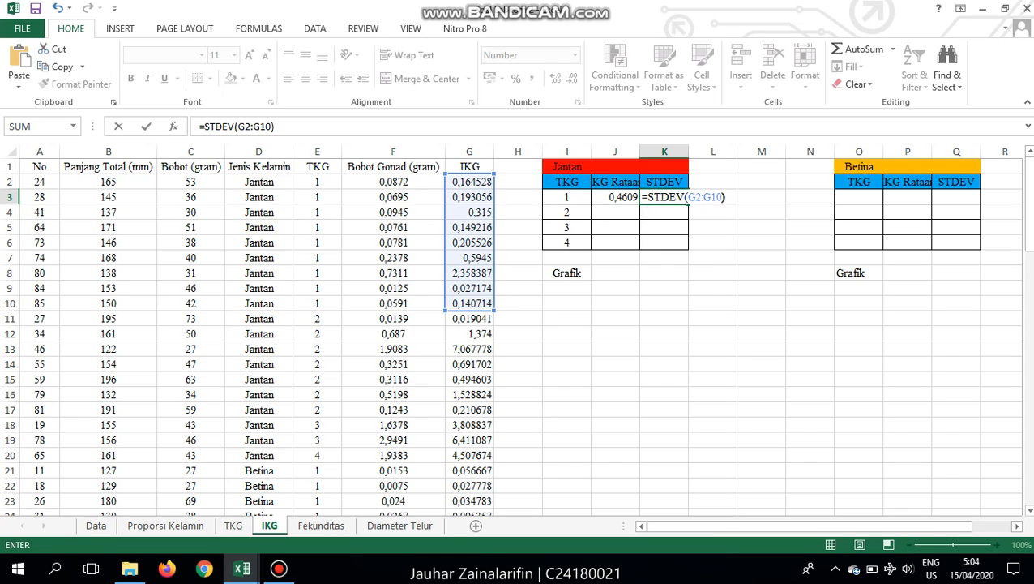
key(Return)
- Calculate the mean IKG for Jantan TKG 2 in J4 with =AVERAGE(G11:G17)
text(=)
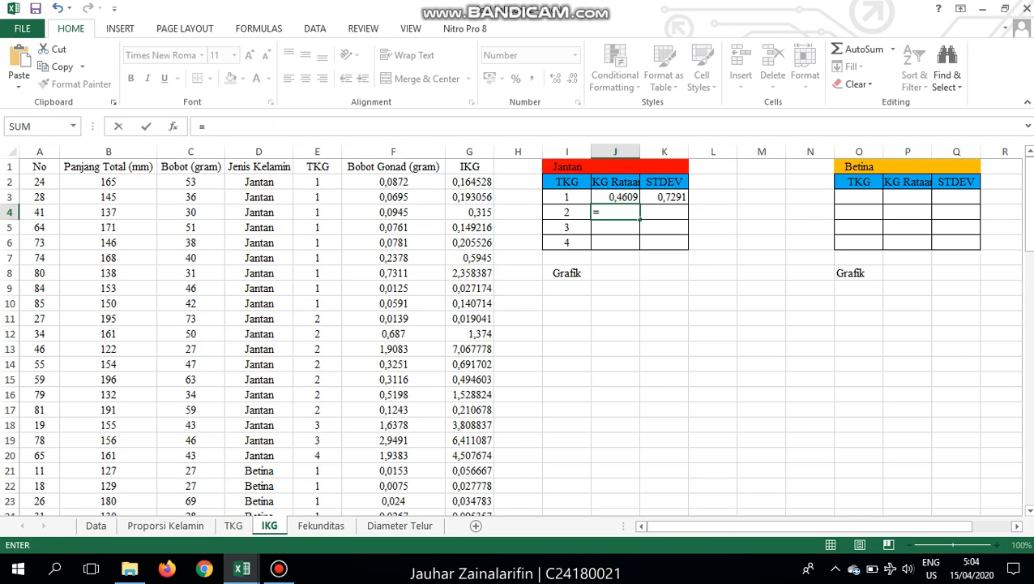
text(AVERA)
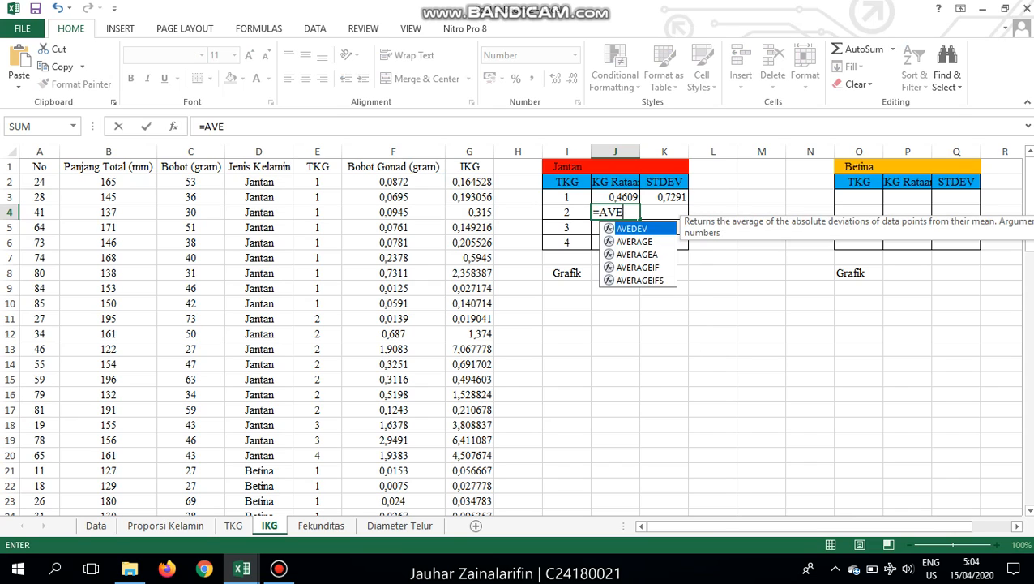
key(BackSpace)
text(RAGE)
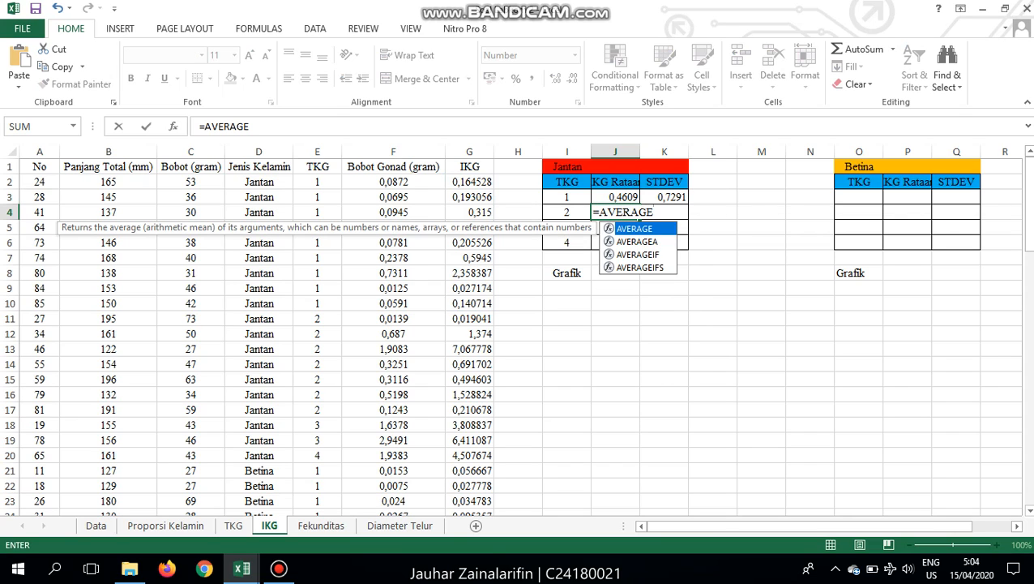
text(()
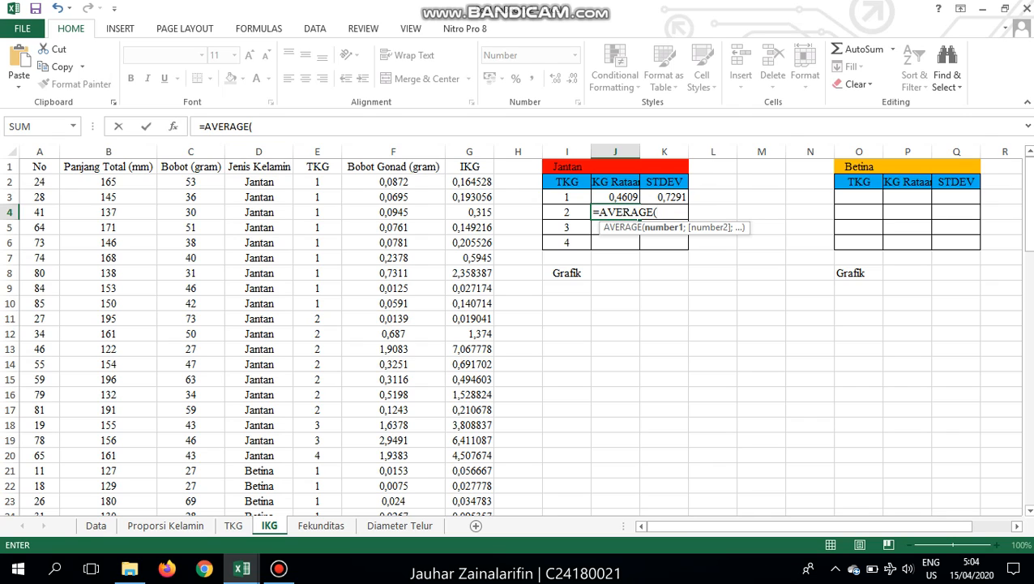
drag(482, 318, 484, 415)
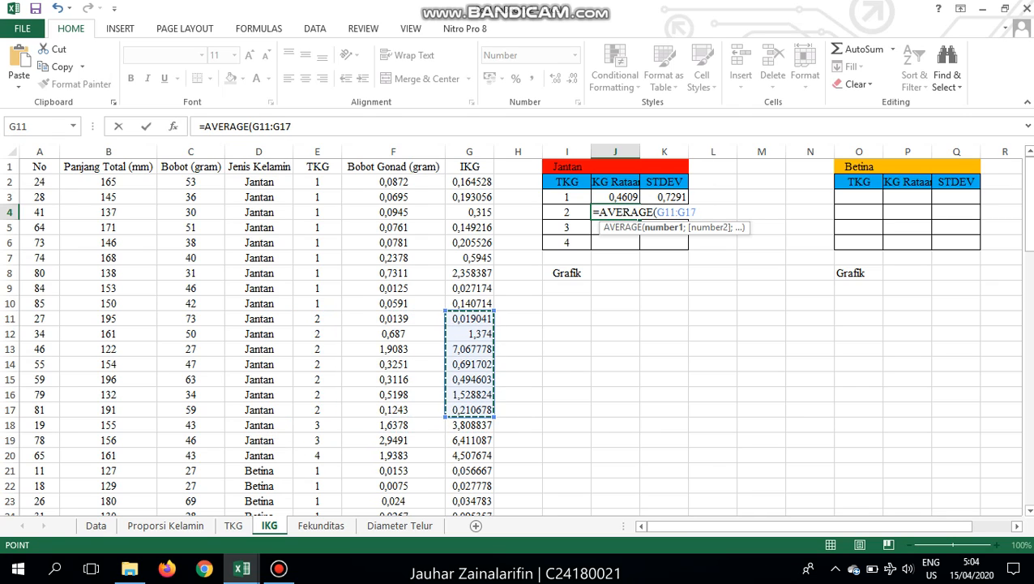
key(ctrl+Return)
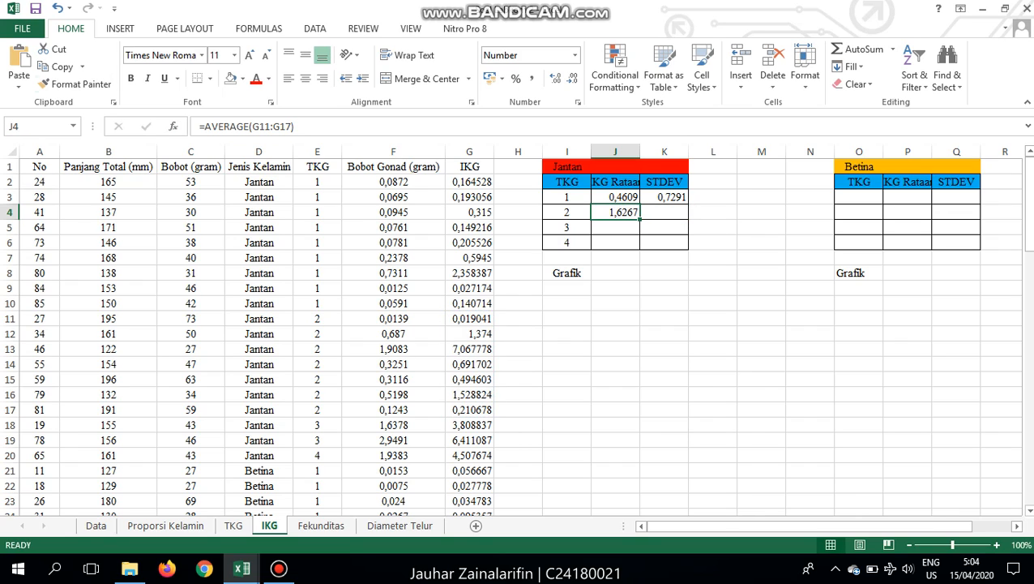
- Reuse the range from J4 to calculate the Jantan TKG 2 standard deviation in K4 with =STDEV(G11:G17)
drag(291, 126, 252, 126)
key(ctrl+c)
key(Tab)
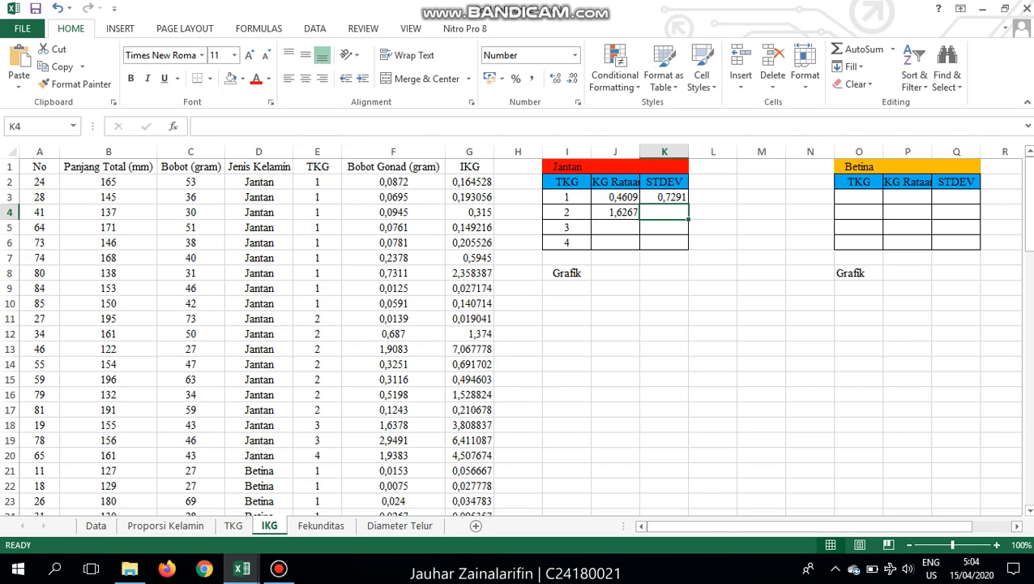
text(=STDEB)
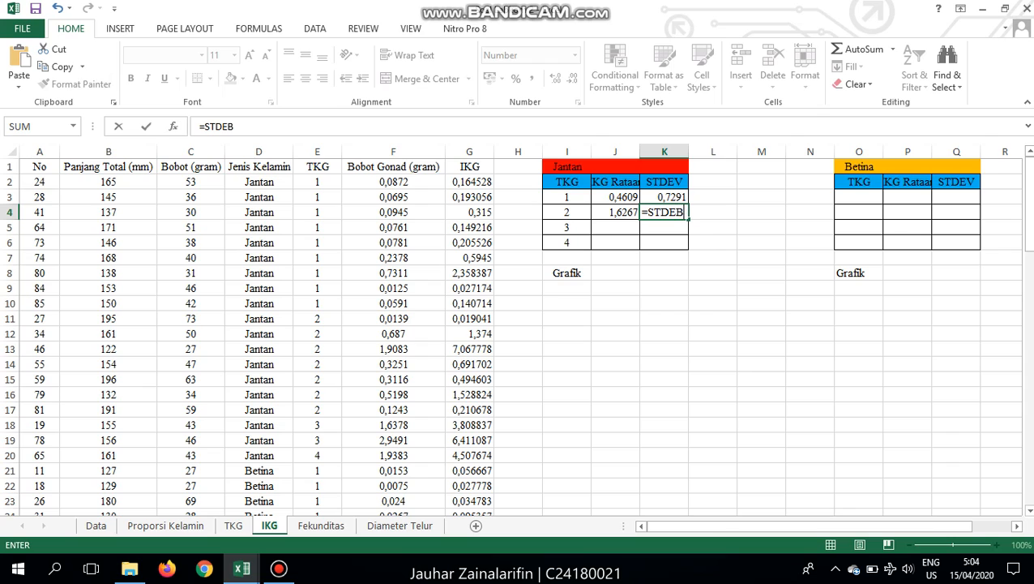
key(BackSpace)
text(V()
key(ctrl+v)
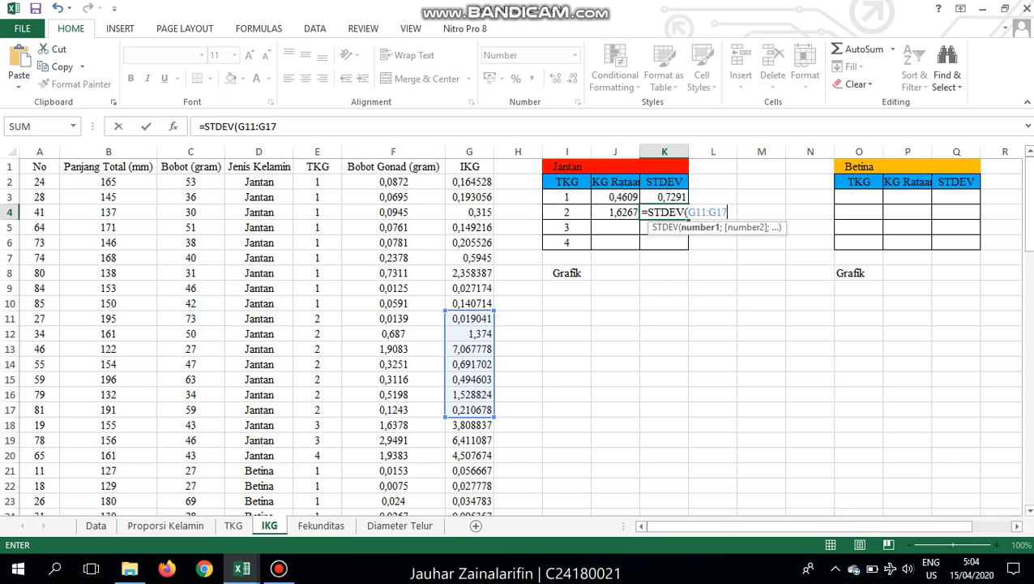
key(Return)
- Calculate the mean IKG for Jantan TKG 3 in J5 with =AVERAGE(G18:G19), copying the range for reuse
text(=)
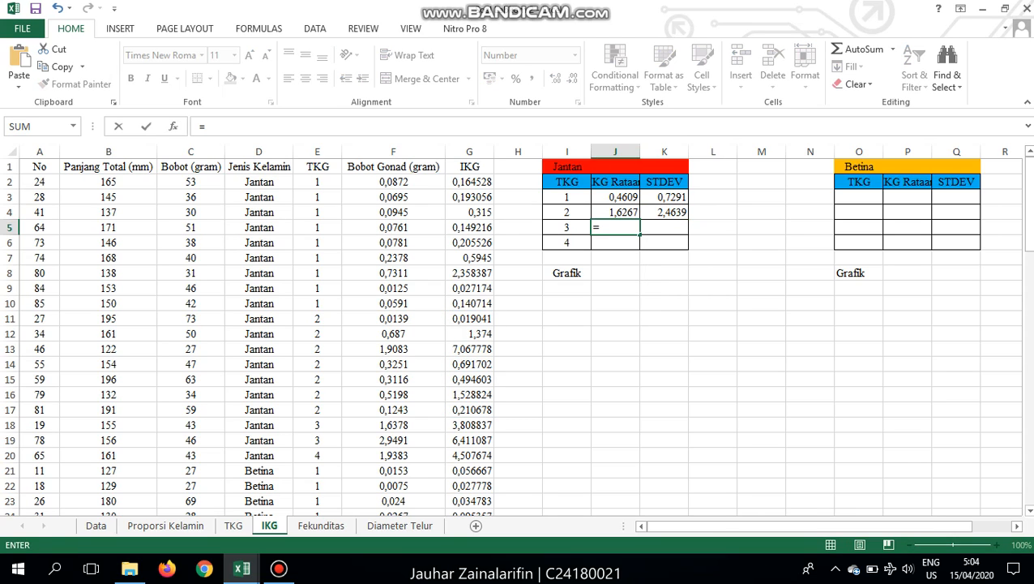
scroll(519, 332, down, 2)
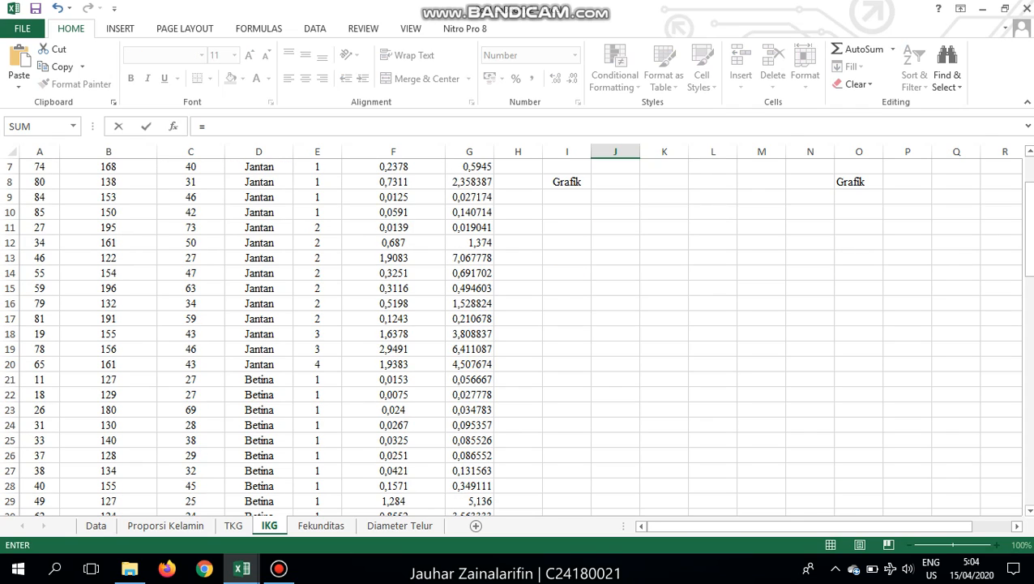
mouse_move(479, 349)
mouse_down()
mouse_move(482, 379)
mouse_move(472, 364)
mouse_up()
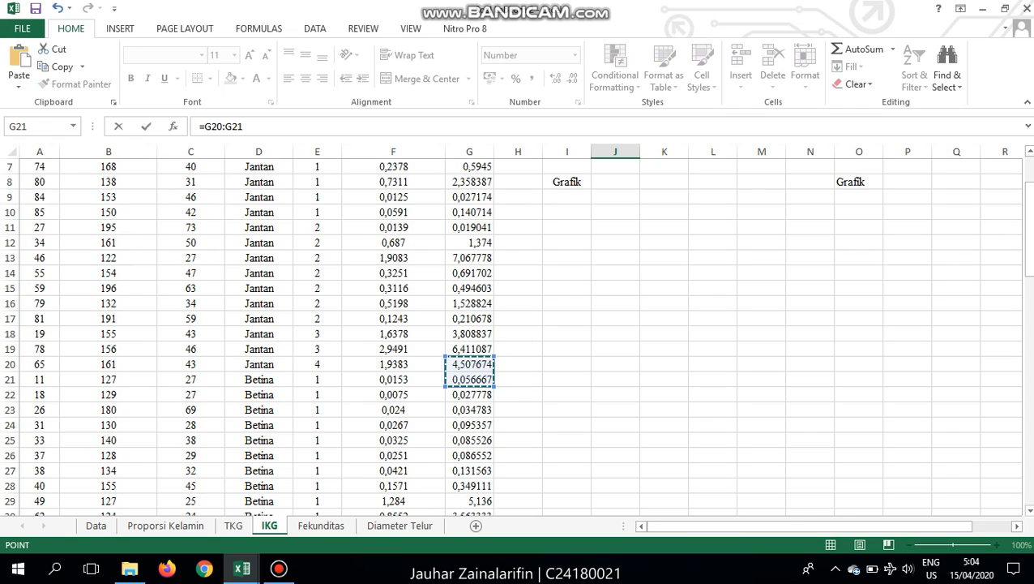
click(317, 334)
drag(317, 337, 470, 350)
click(458, 334)
scroll(471, 350, up, 2)
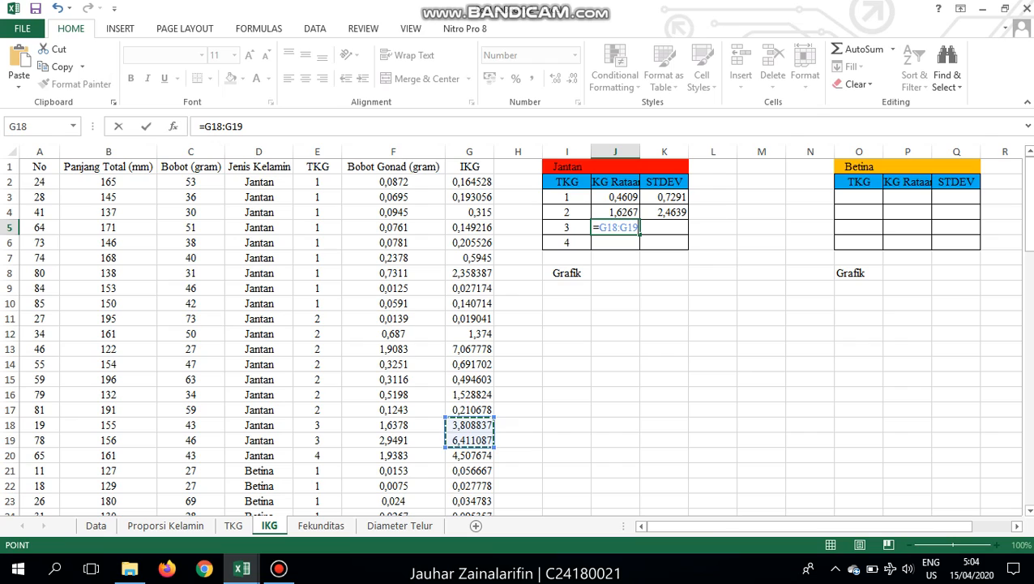
click(204, 127)
text(AVERAG)
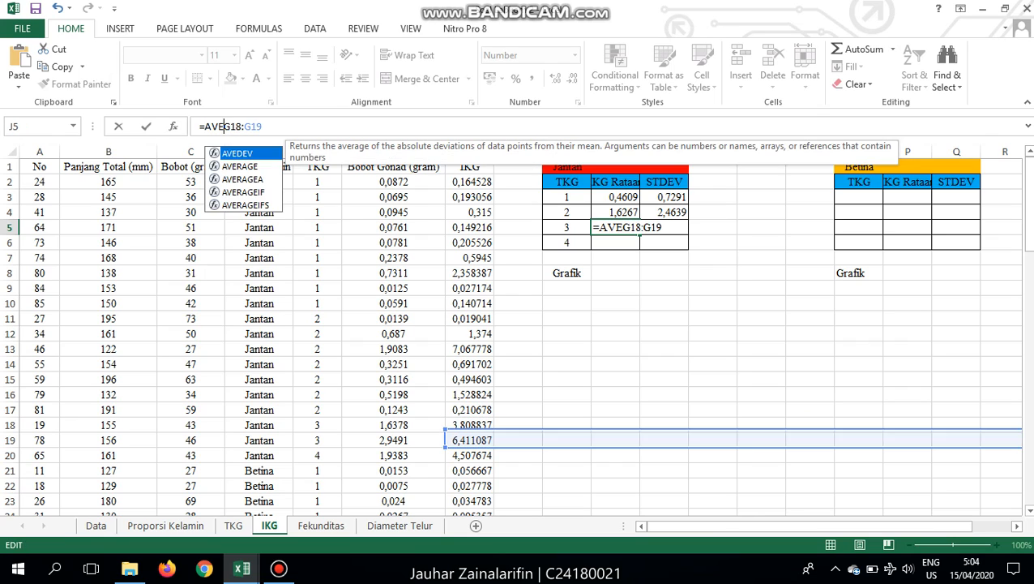
text(E()
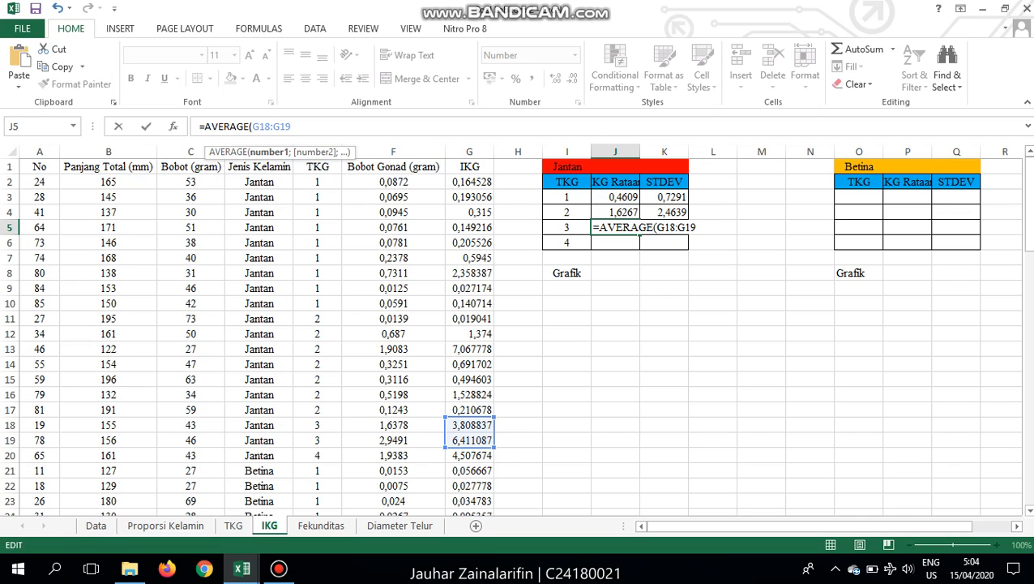
drag(291, 126, 259, 126)
click(272, 126)
click(291, 126)
text())
key(Tab)
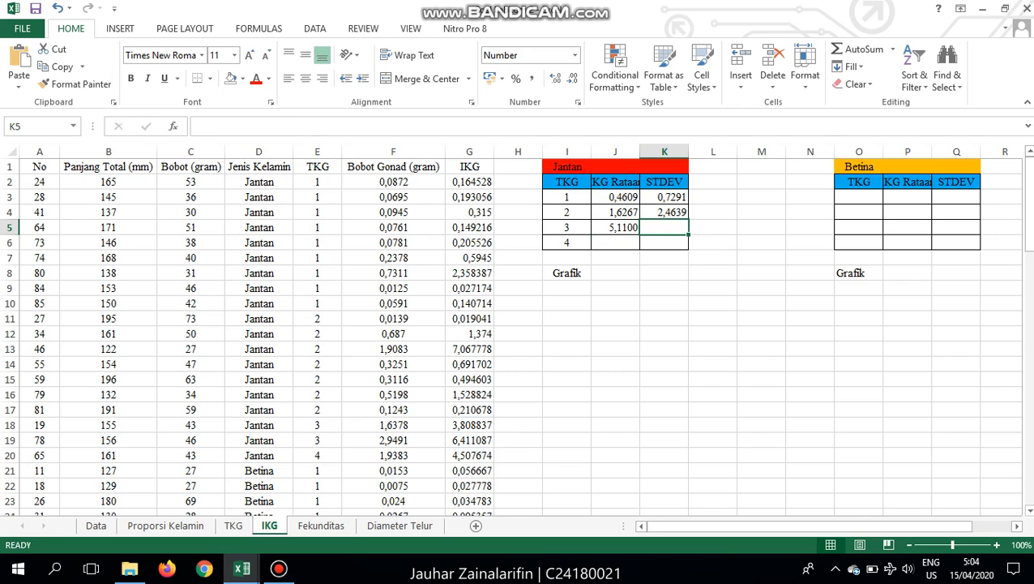
- Calculate the Jantan TKG 3 standard deviation in K5 with =STDEV(G18:G19), using the copied range
text(=S)
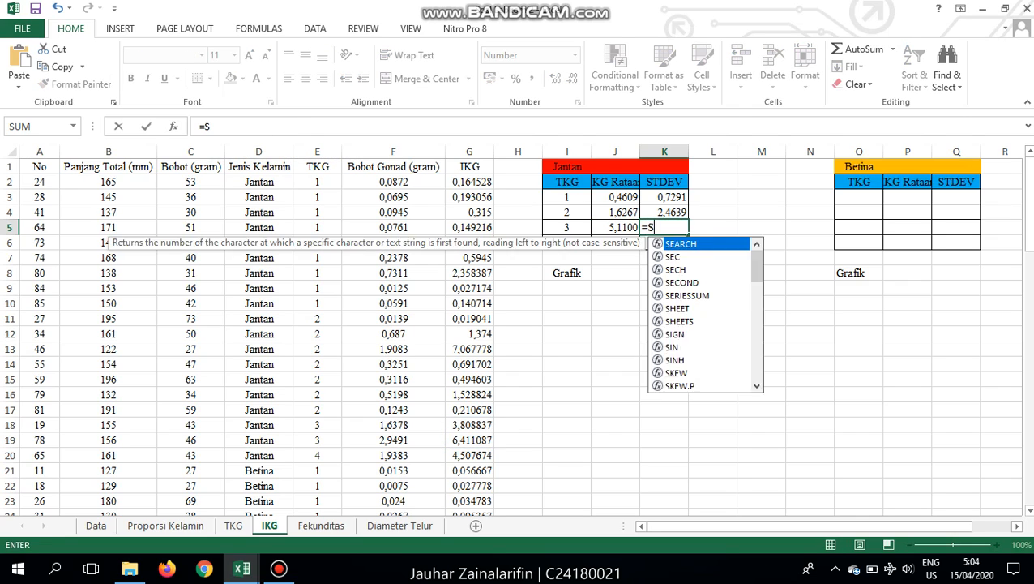
text(TDEV()
key(ctrl+v)
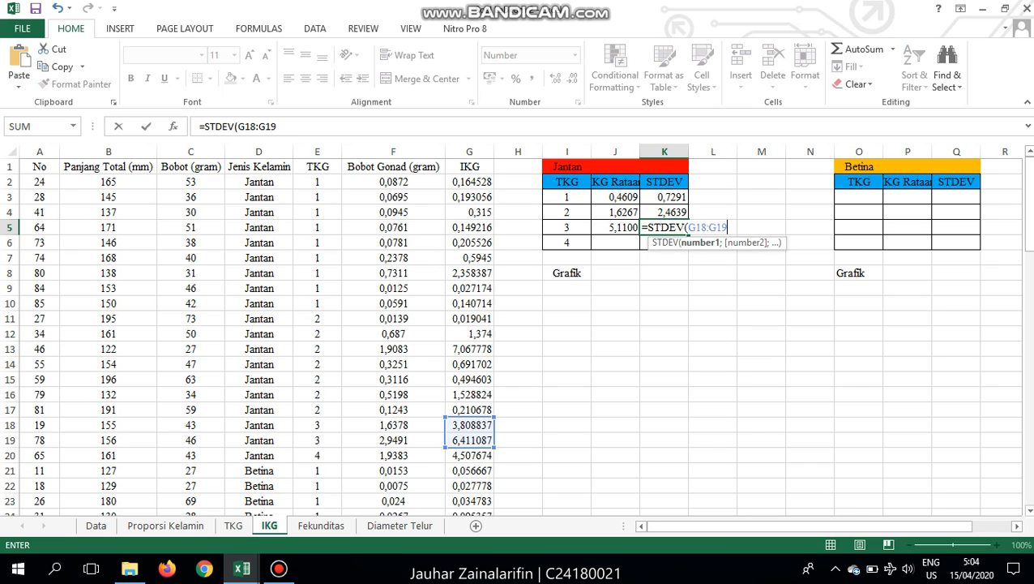
key(Return)
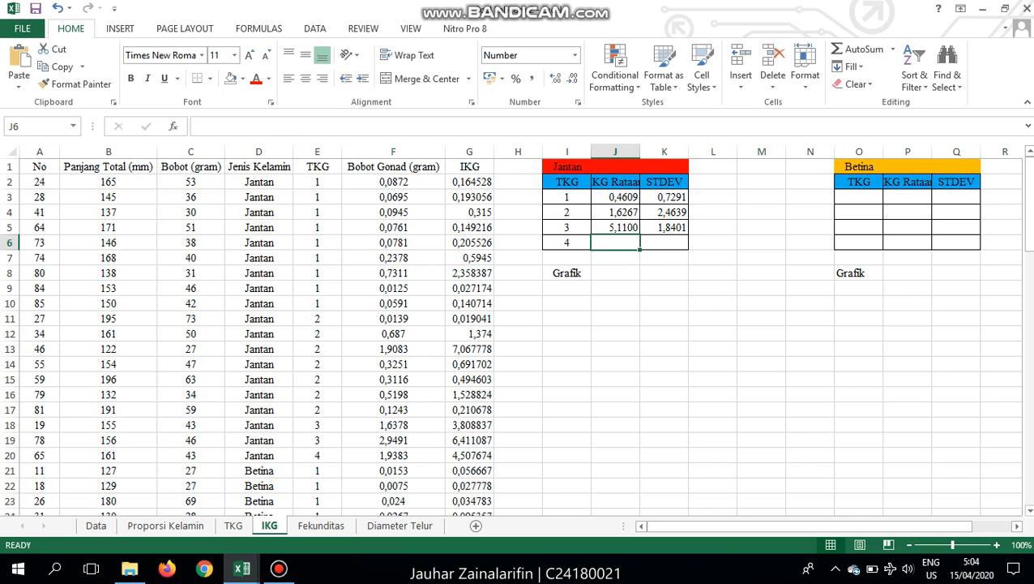
- Calculate the mean IKG for Jantan TKG 4 in J6 with =AVERAGE(G20)
text(=AVERA)
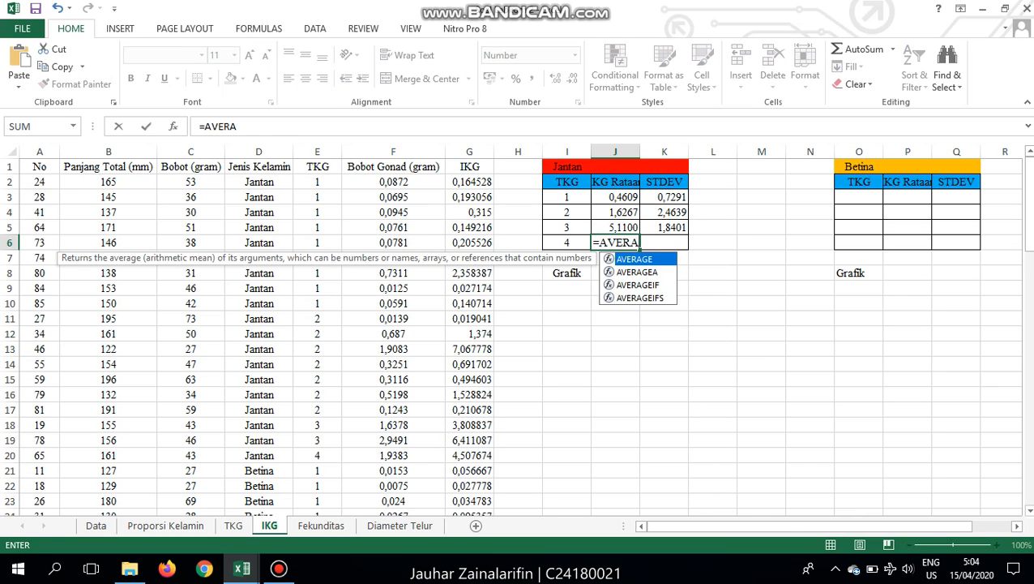
text(GE()
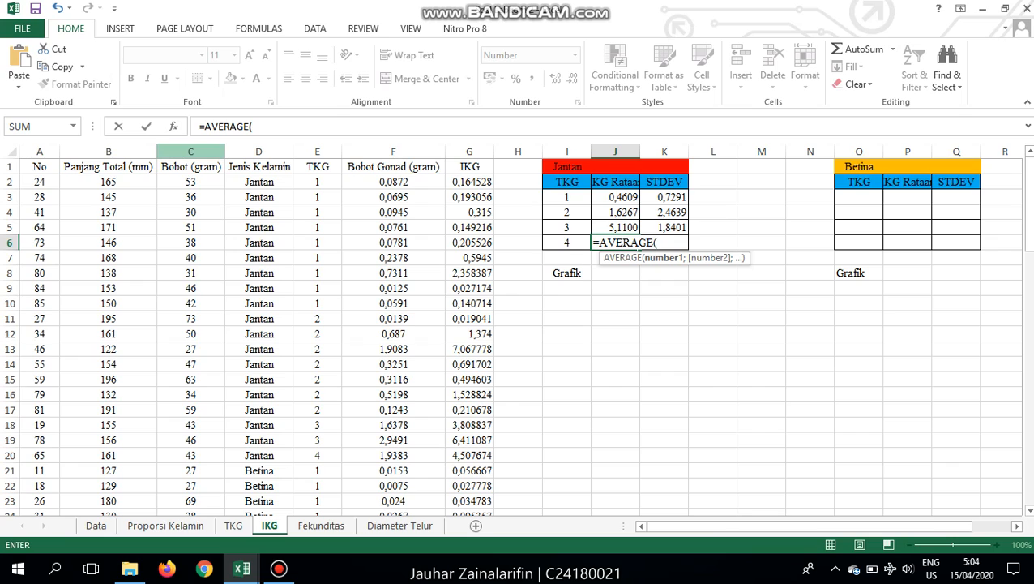
click(469, 456)
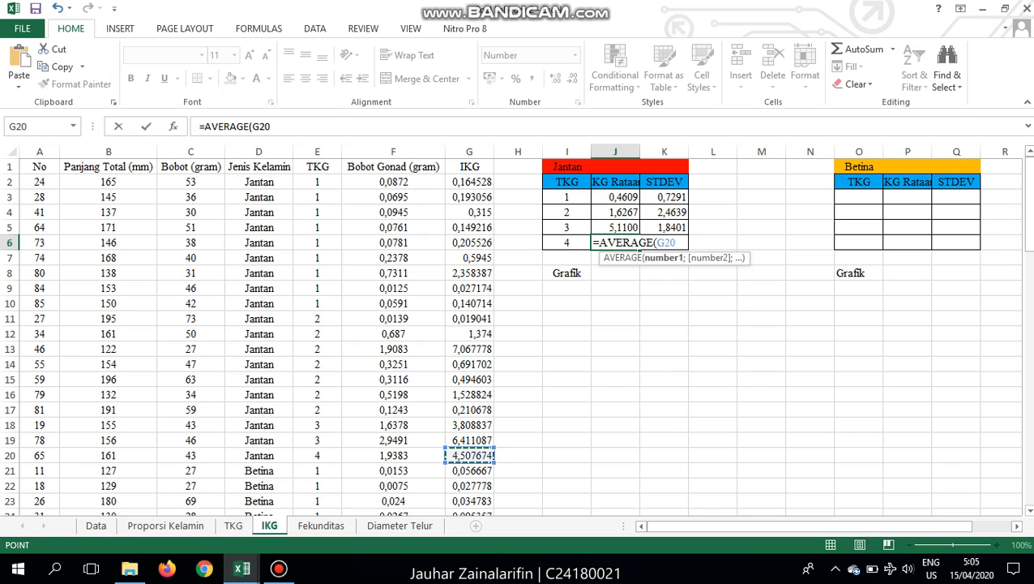
text())
key(Return)
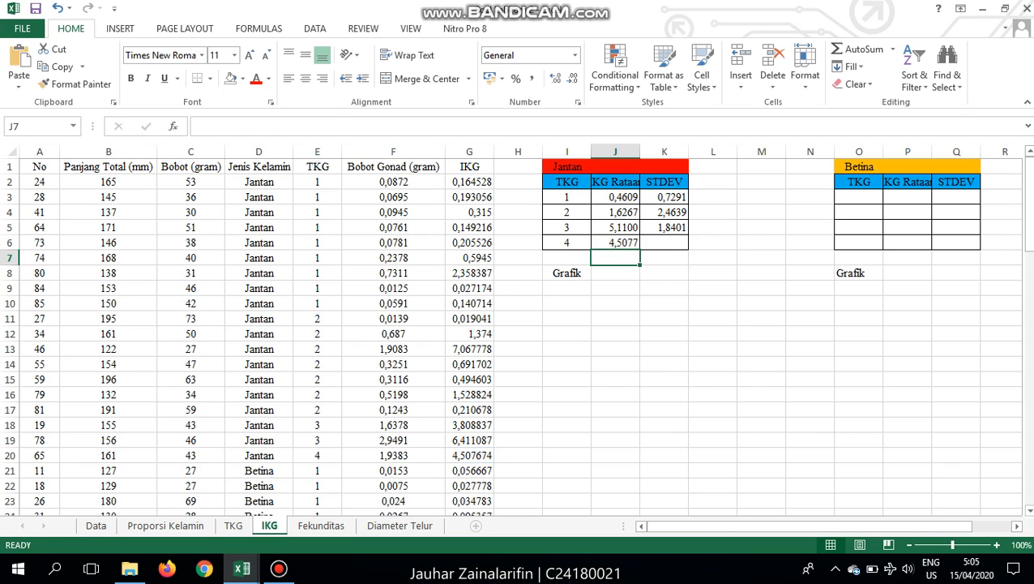
- Calculate the Jantan TKG 4 standard deviation in K6 with =STDEV(G20)
key(Up)
key(Right)
text(=S)
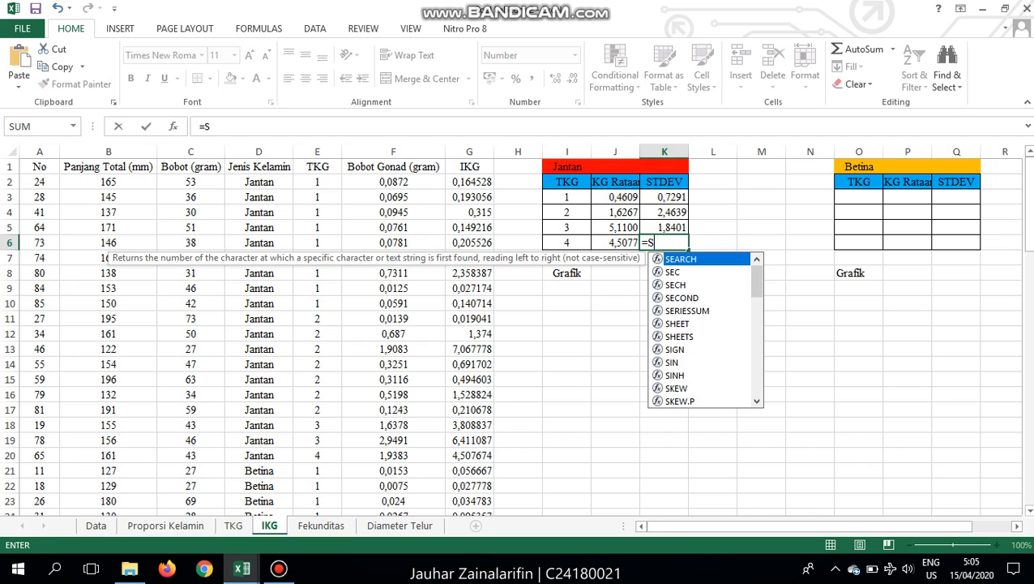
text(TDEB)
key(BackSpace)
text(V)
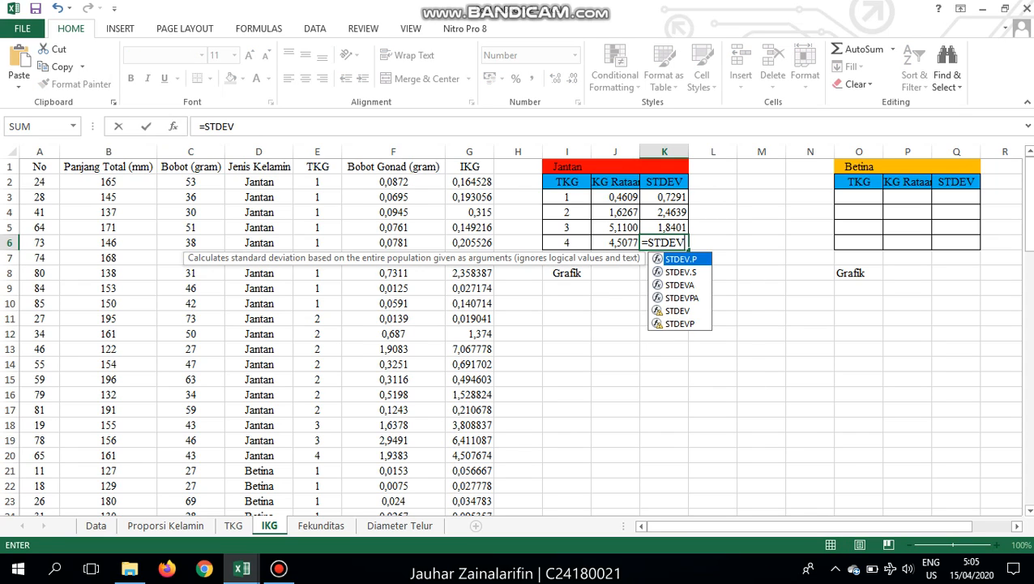
text((G2)
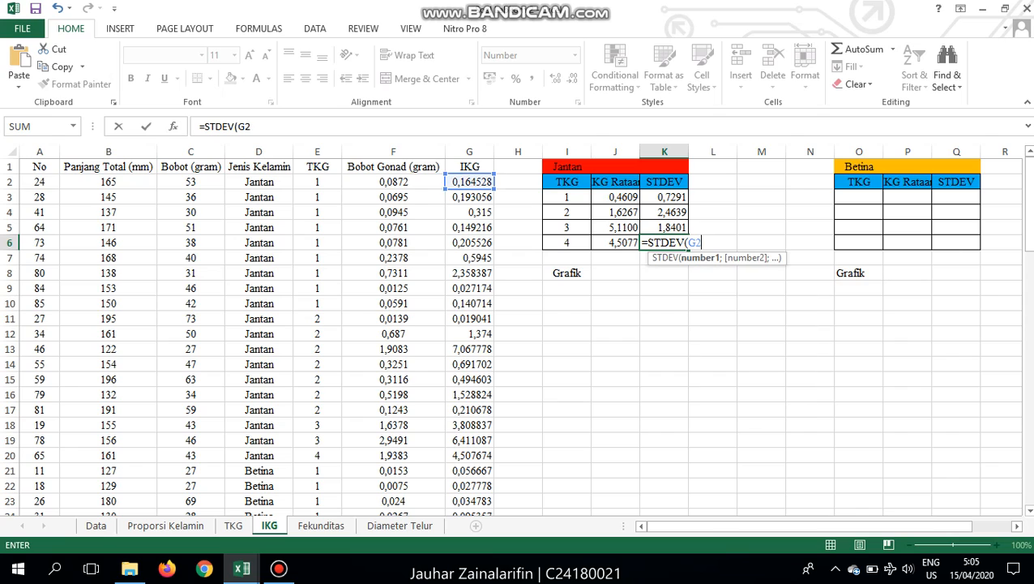
text(0))
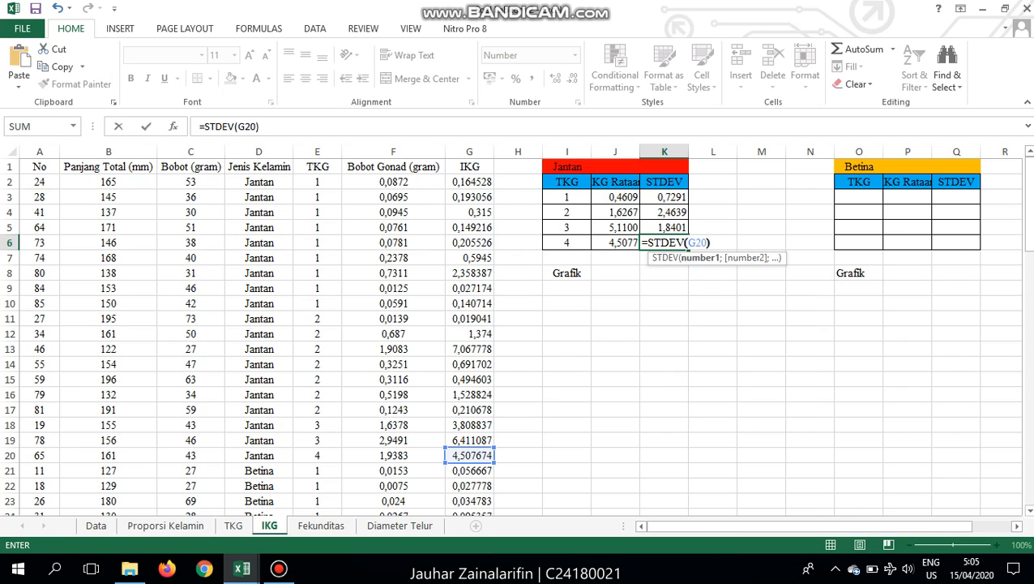
key(Return)
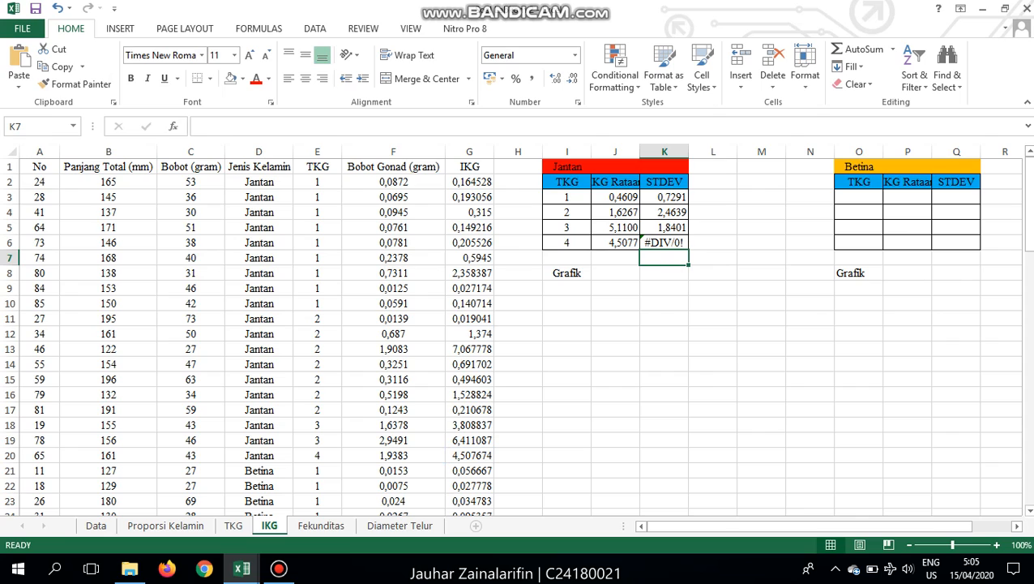
- Insert an empty Line with Markers chart and place it, slightly reduced in size, directly below the Grafik label of the Jantan table
click(615, 303)
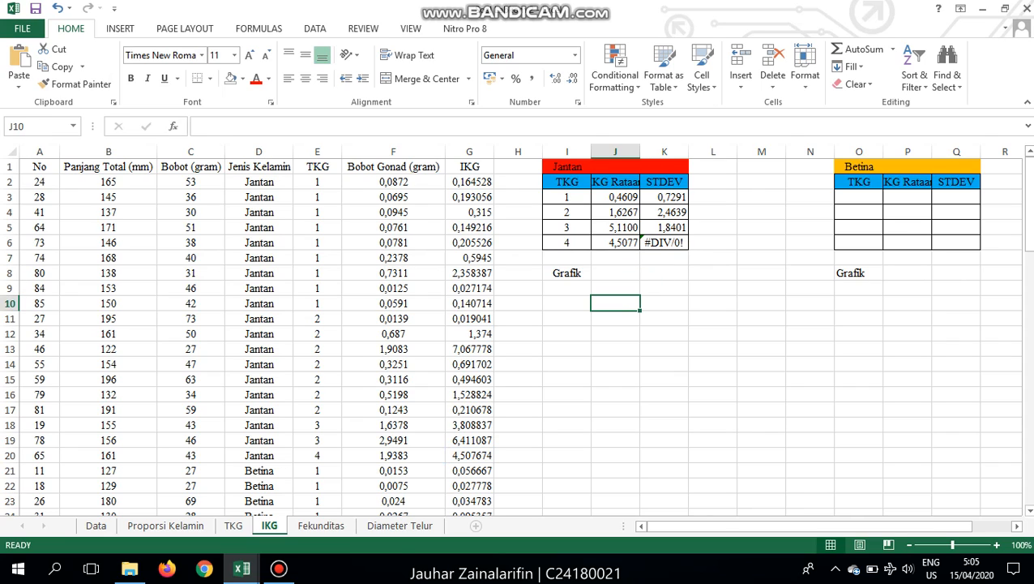
click(566, 288)
click(119, 28)
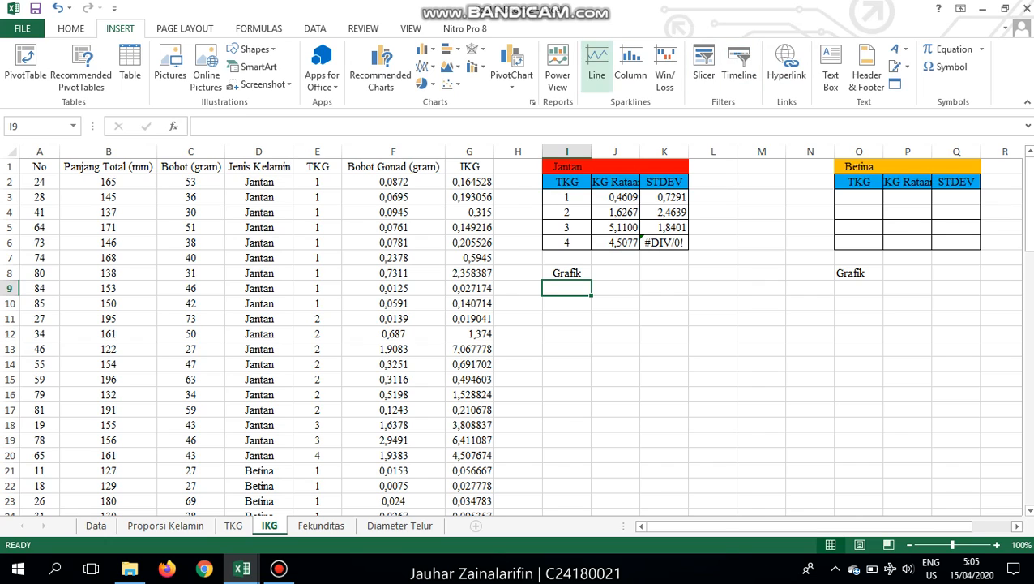
click(425, 49)
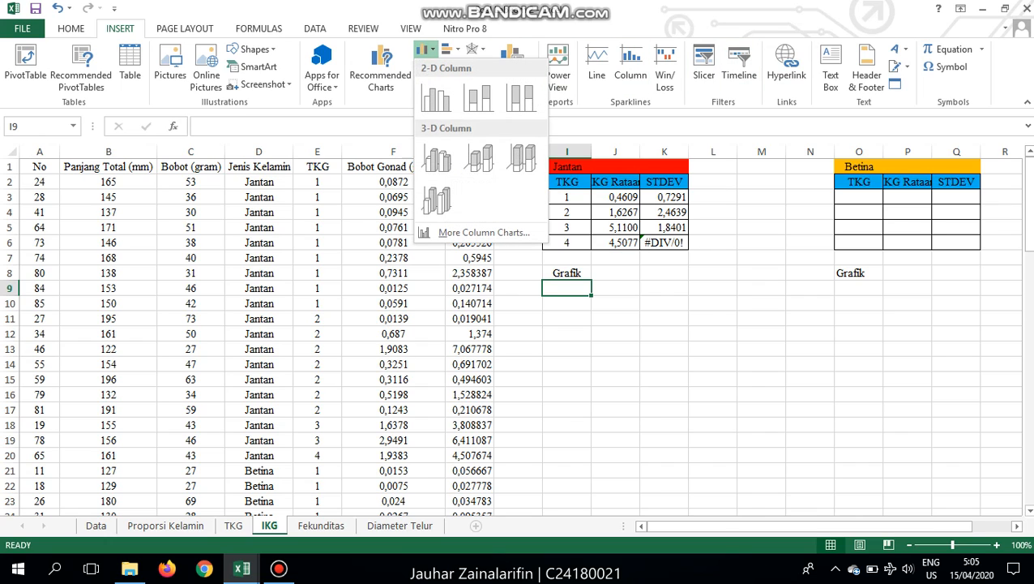
click(478, 232)
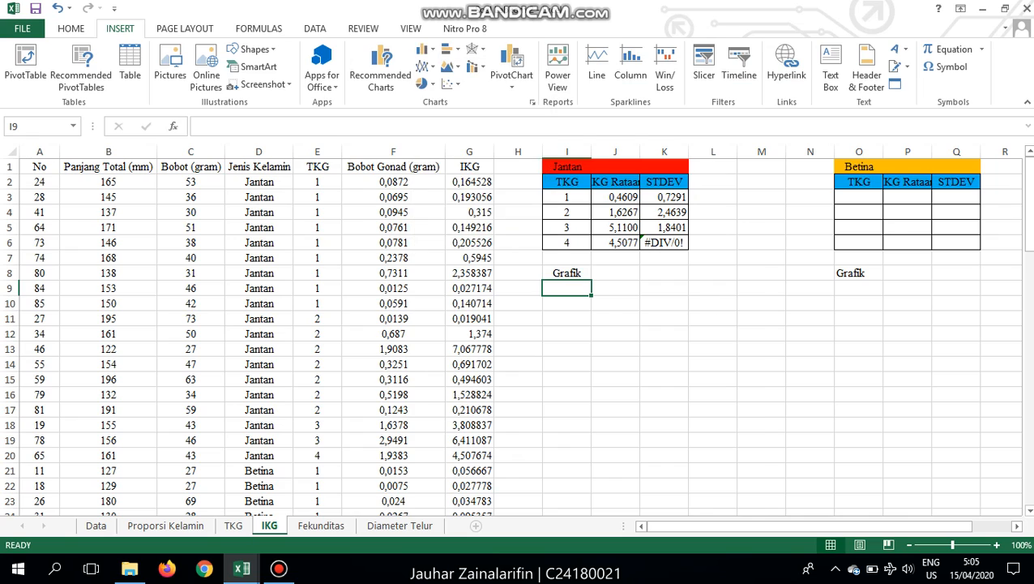
click(326, 165)
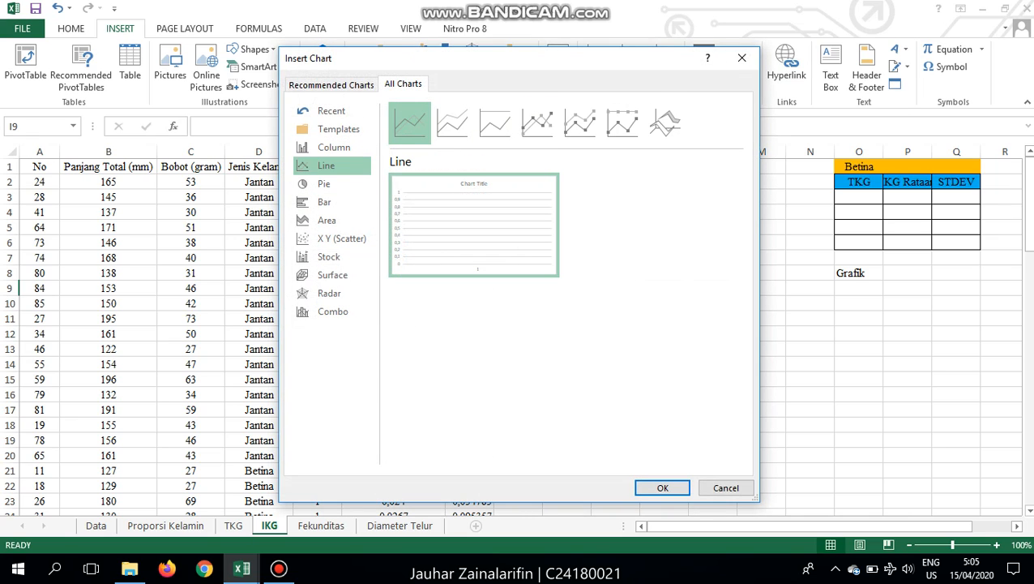
click(537, 123)
click(579, 122)
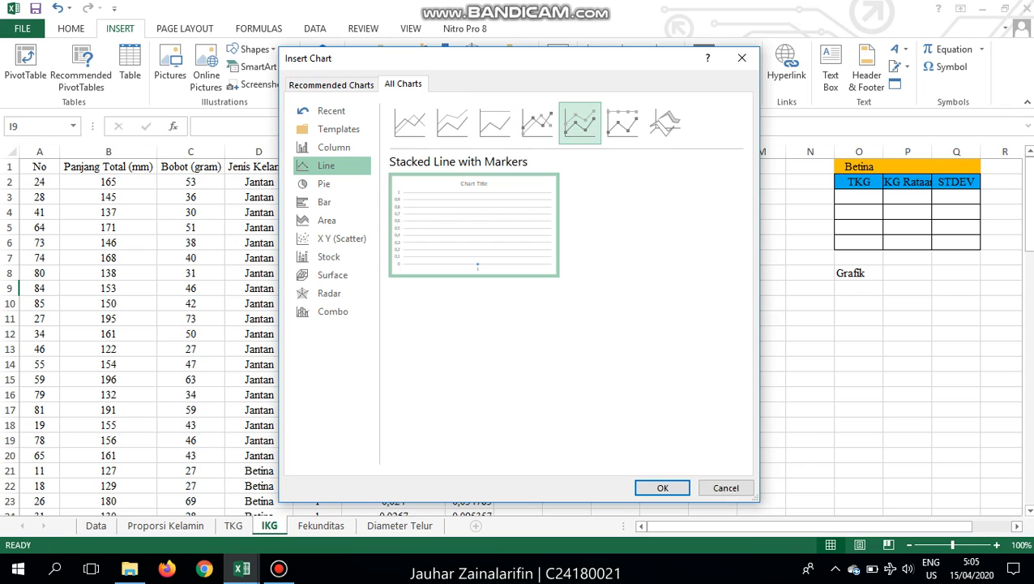
click(537, 122)
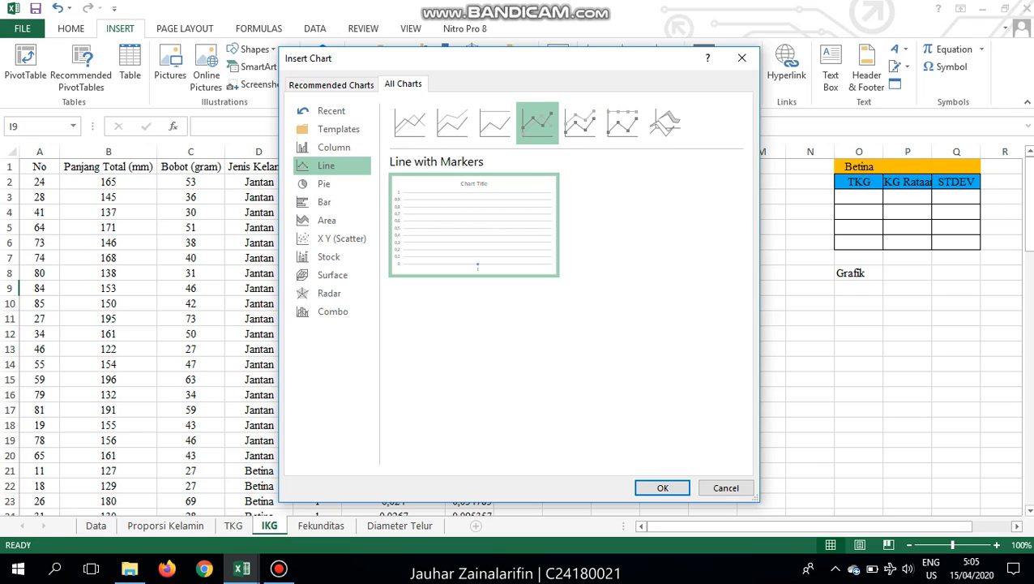
click(662, 487)
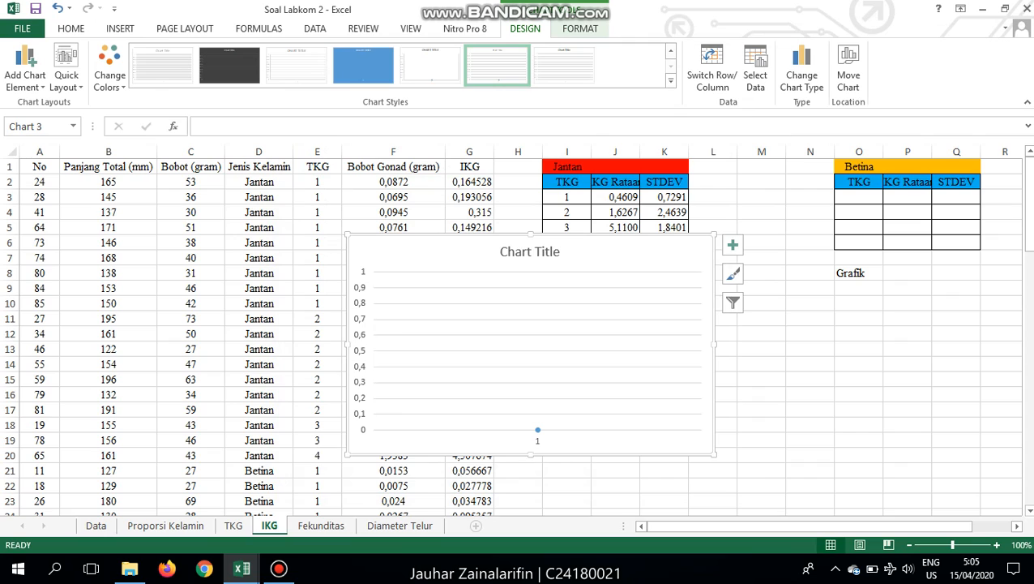
drag(620, 253, 820, 304)
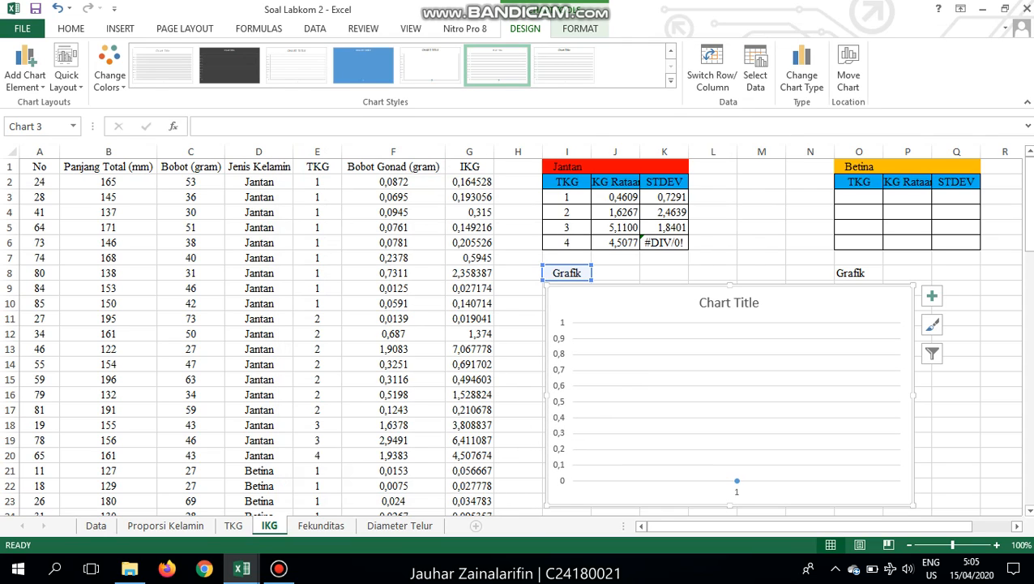
drag(913, 504, 822, 493)
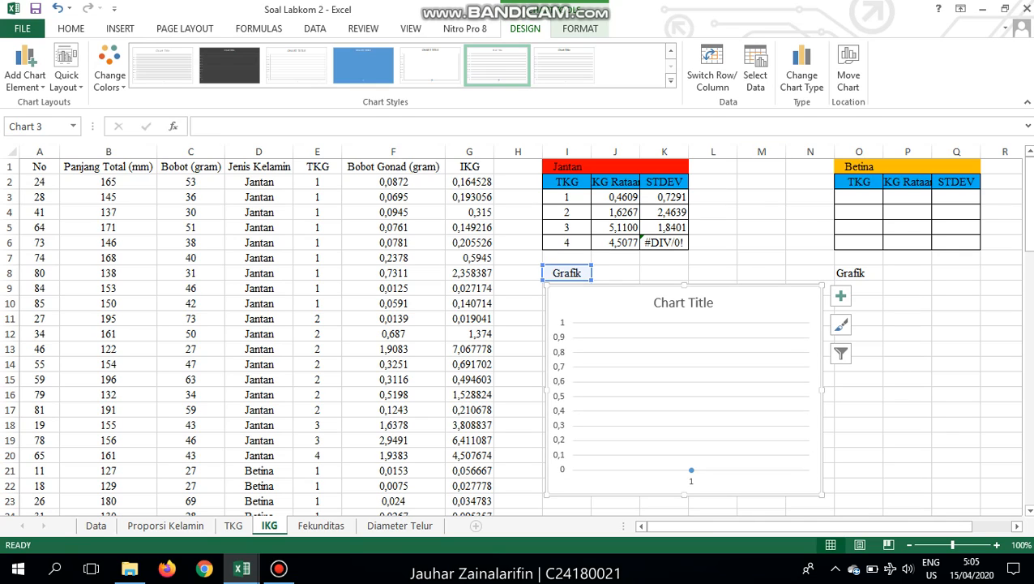
- Set the chart's series values to the Jantan mean IKG range =IKG!$J$3:$J$6
click(754, 73)
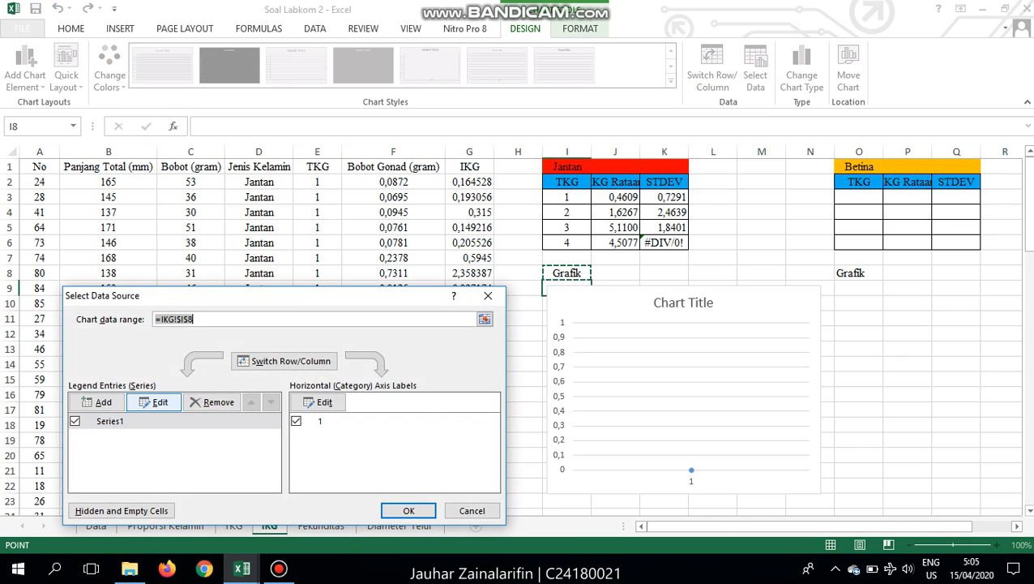
click(149, 421)
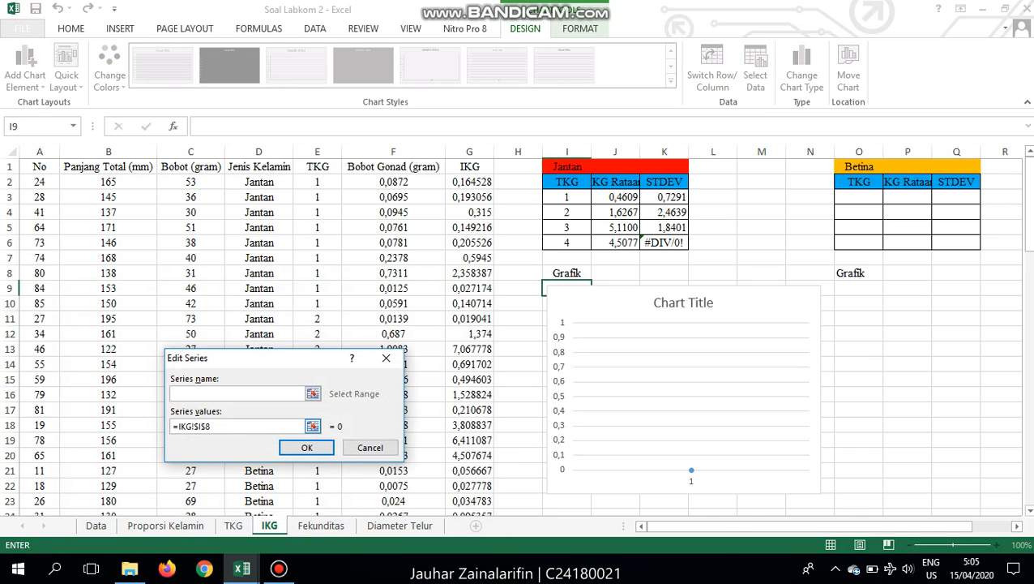
key(Tab)
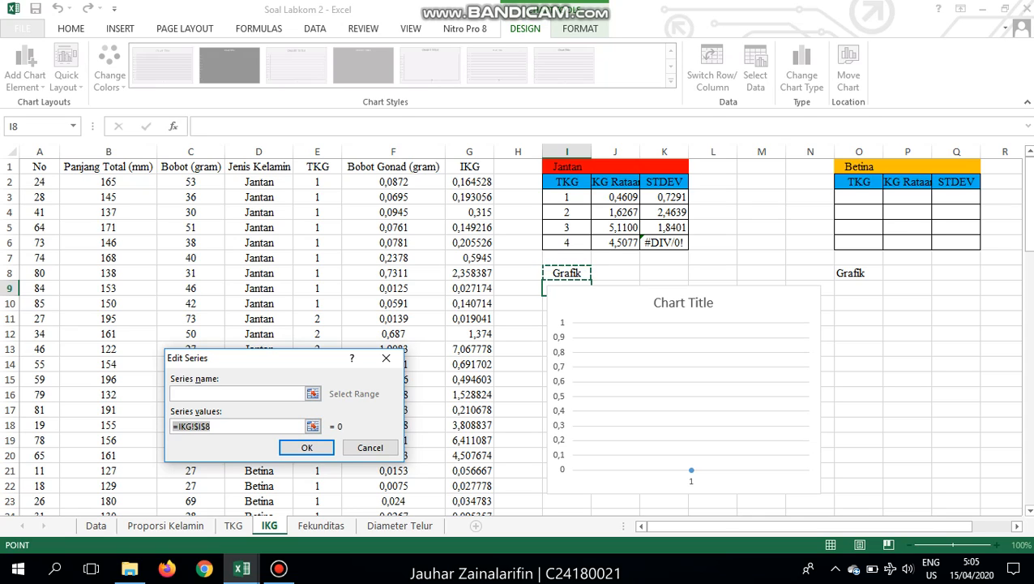
key(BackSpace)
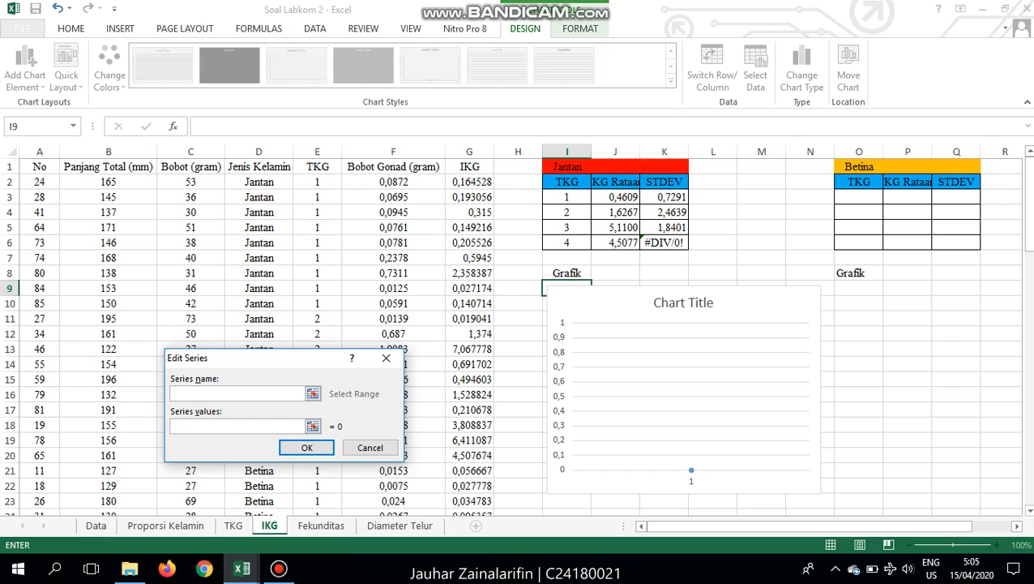
drag(616, 197, 621, 243)
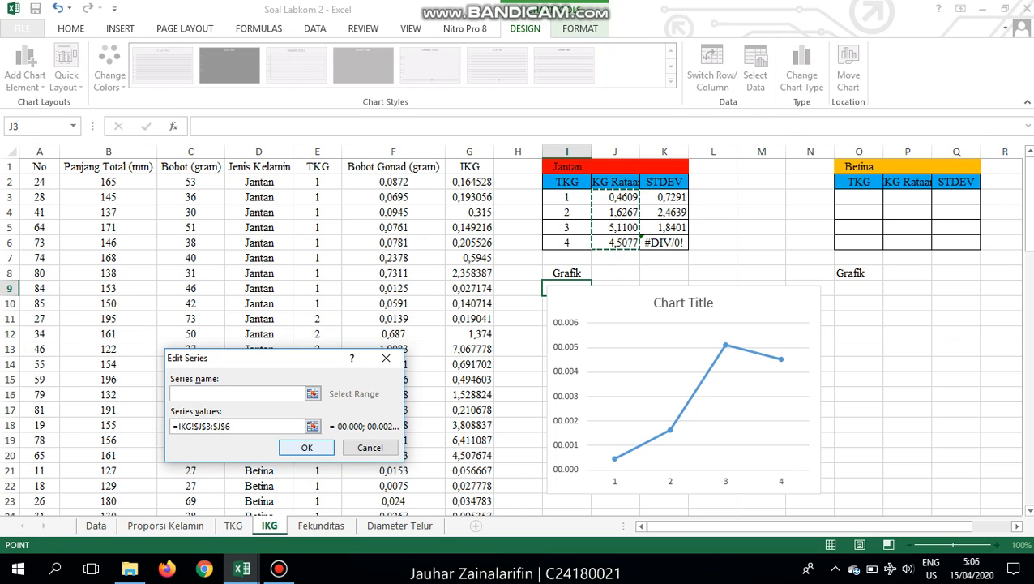
click(307, 446)
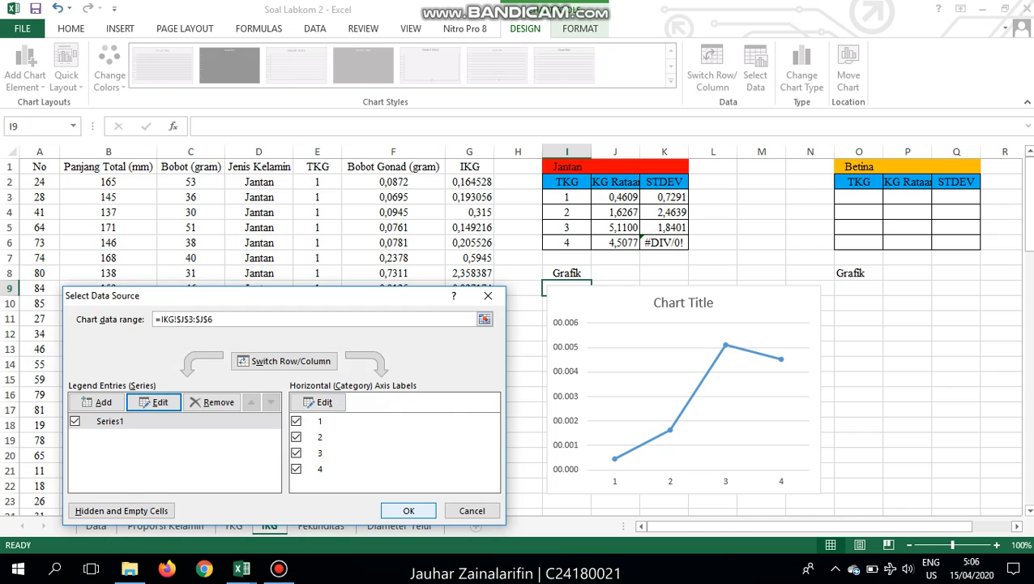
click(408, 509)
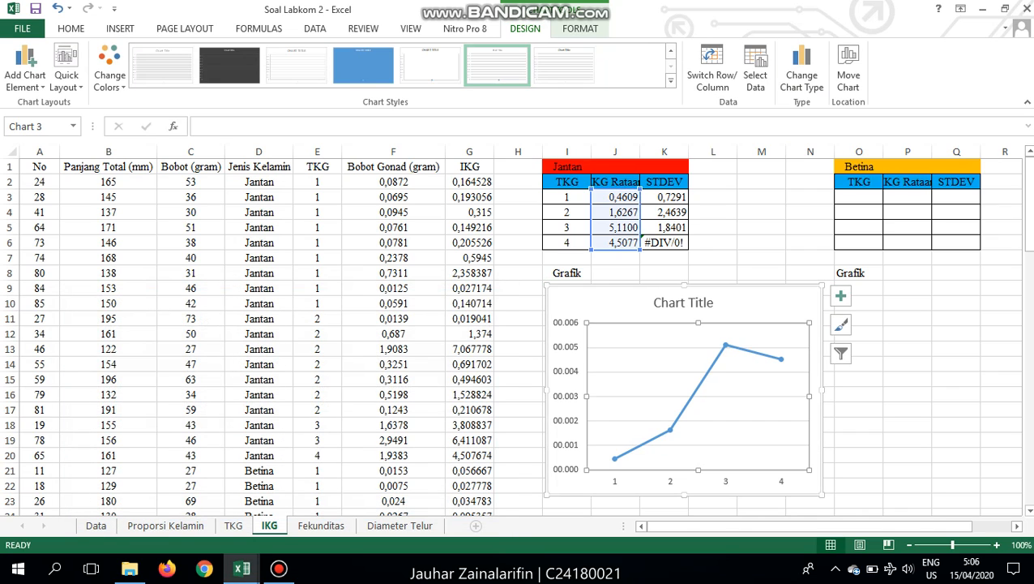
- Set the Jantan data series to No line so only its markers are drawn, and add error bars to the chart
click(840, 296)
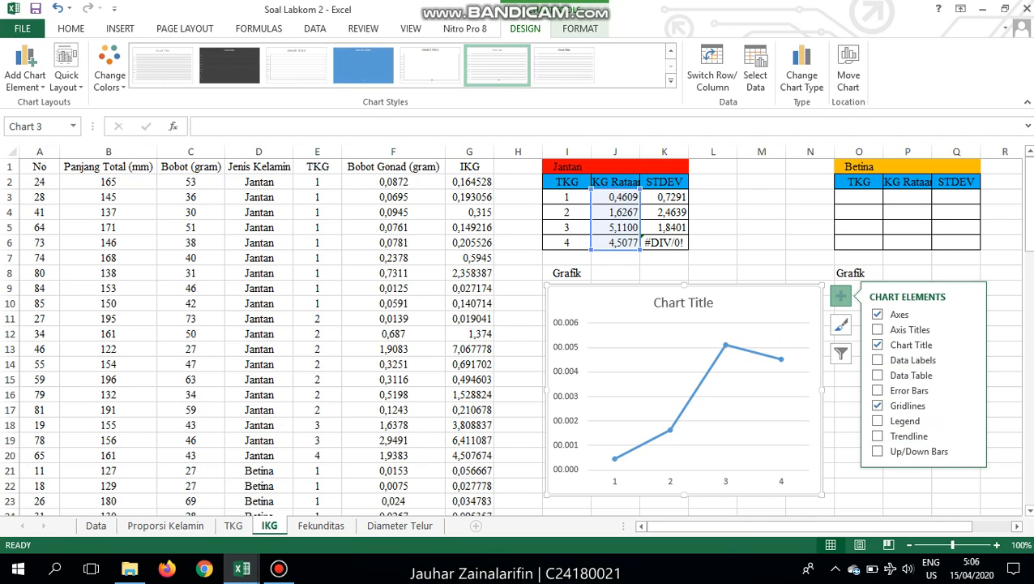
key(Escape)
key(ctrl+1)
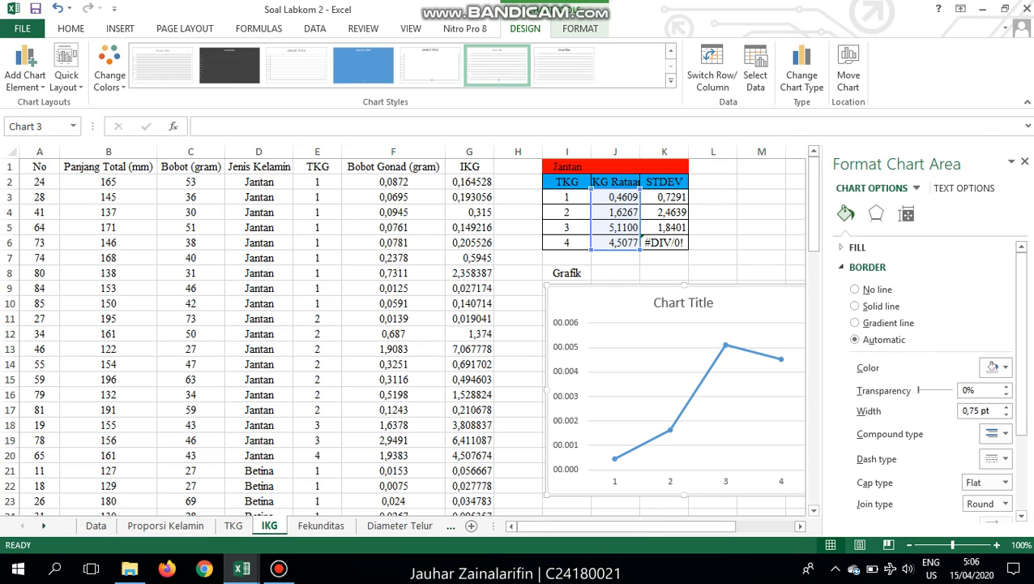
scroll(924, 381, down, 3)
scroll(924, 380, up, 3)
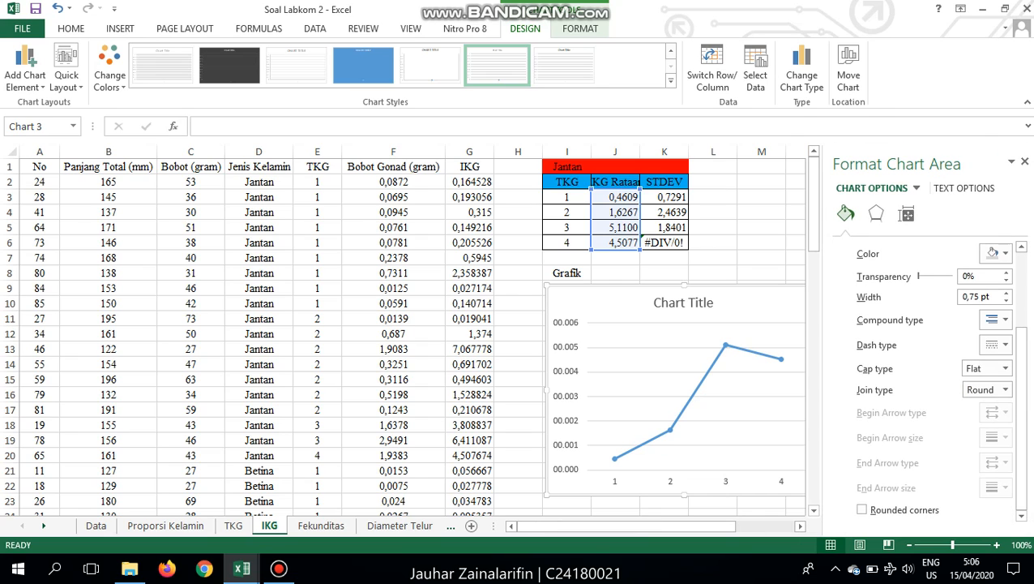
scroll(923, 381, up, 1)
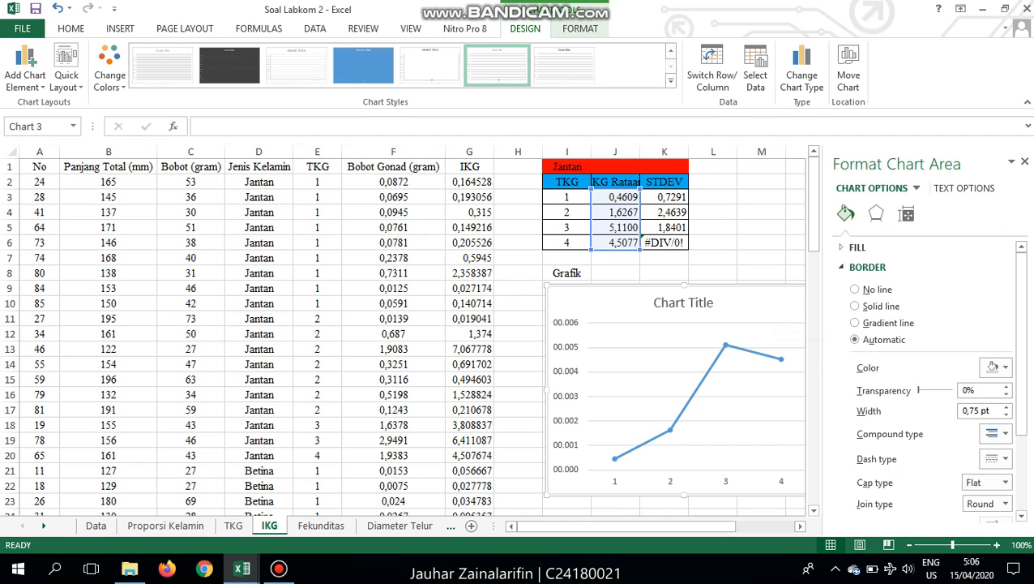
drag(702, 526, 760, 526)
click(567, 296)
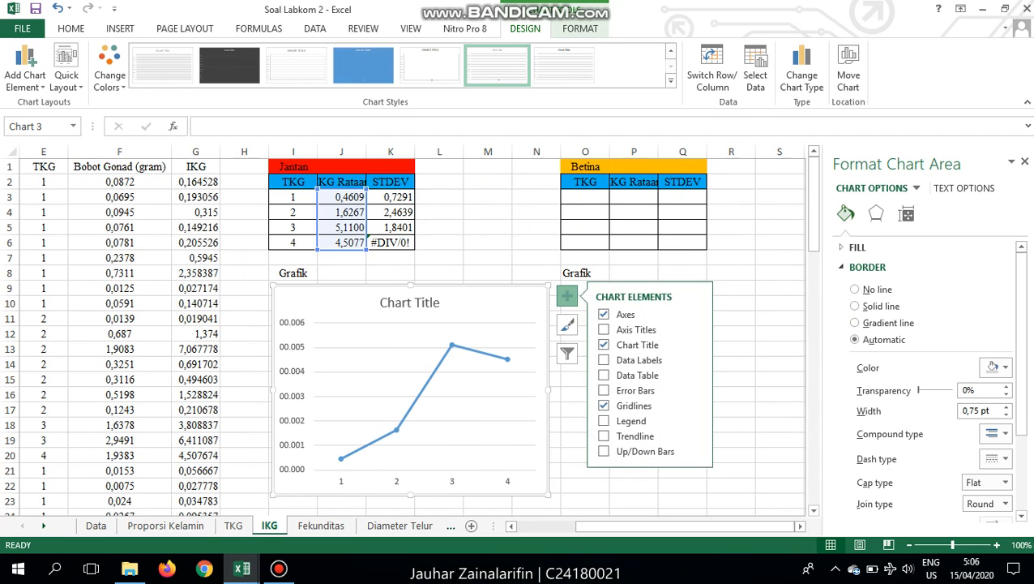
click(478, 351)
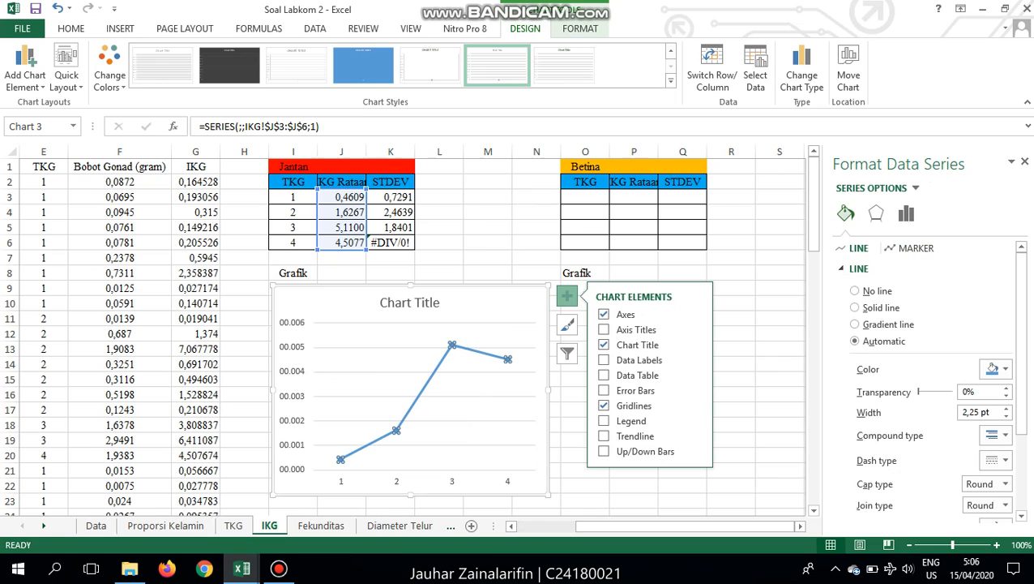
click(855, 290)
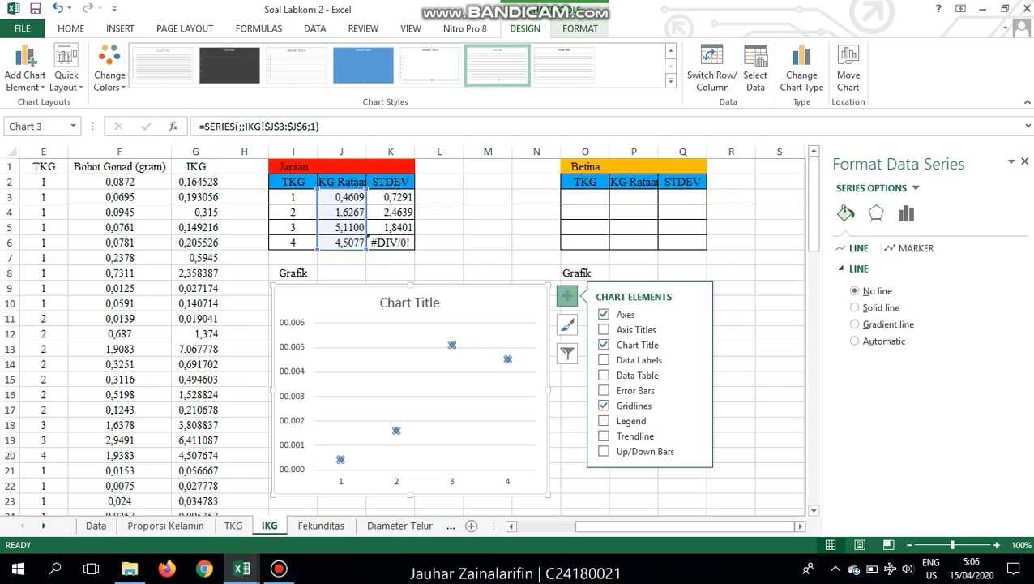
click(906, 213)
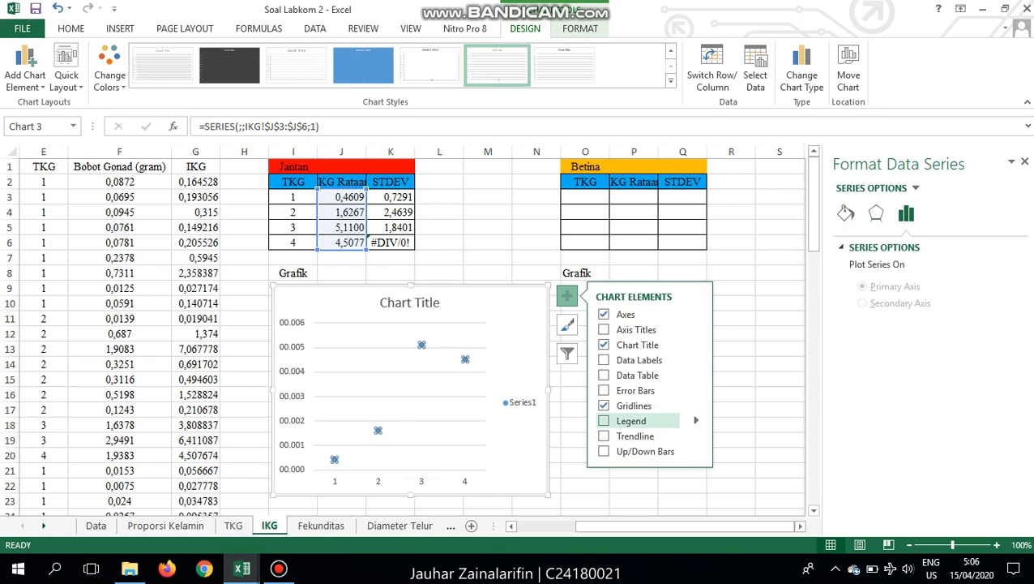
click(604, 389)
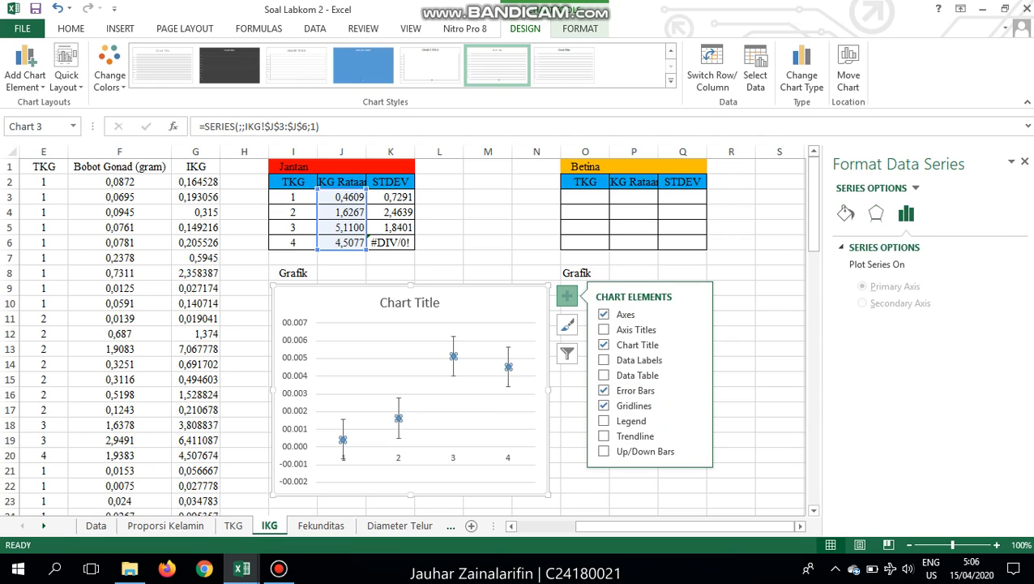
- Set custom error amounts on the Jantan chart's error bars, using the STDEV range K3:K6 for both positive and negative values
click(459, 369)
click(453, 368)
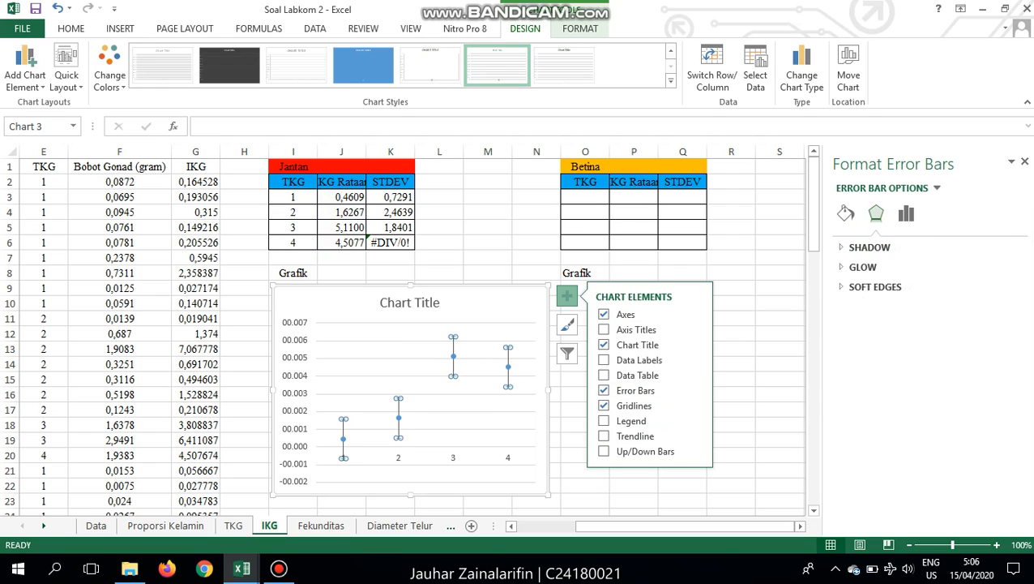
click(906, 213)
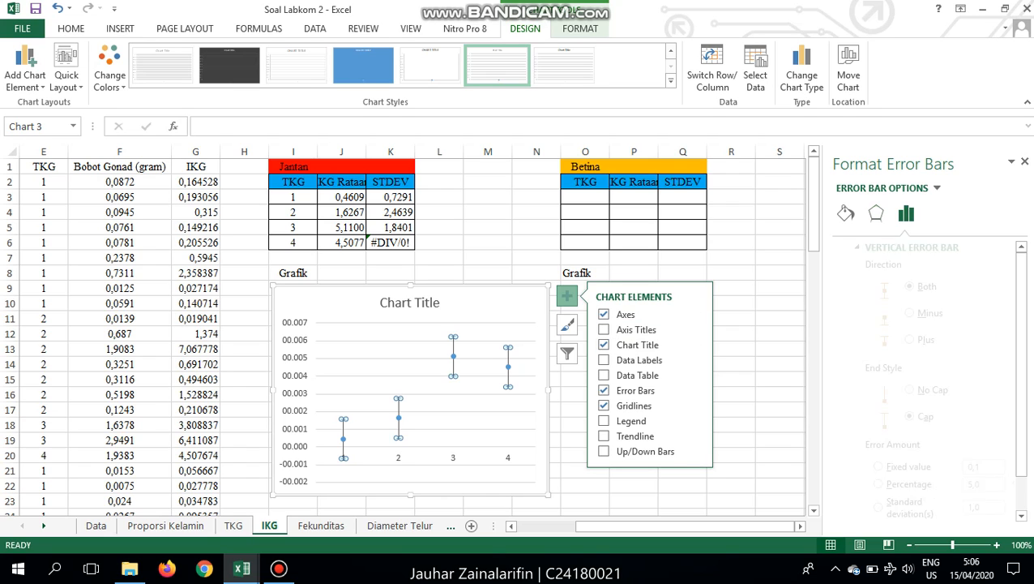
scroll(923, 380, down, 2)
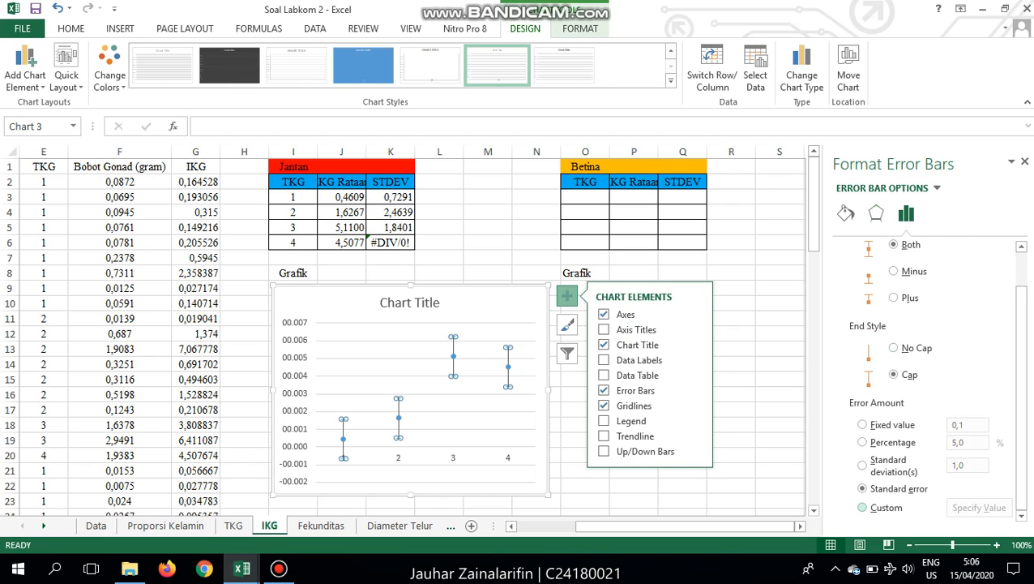
click(979, 507)
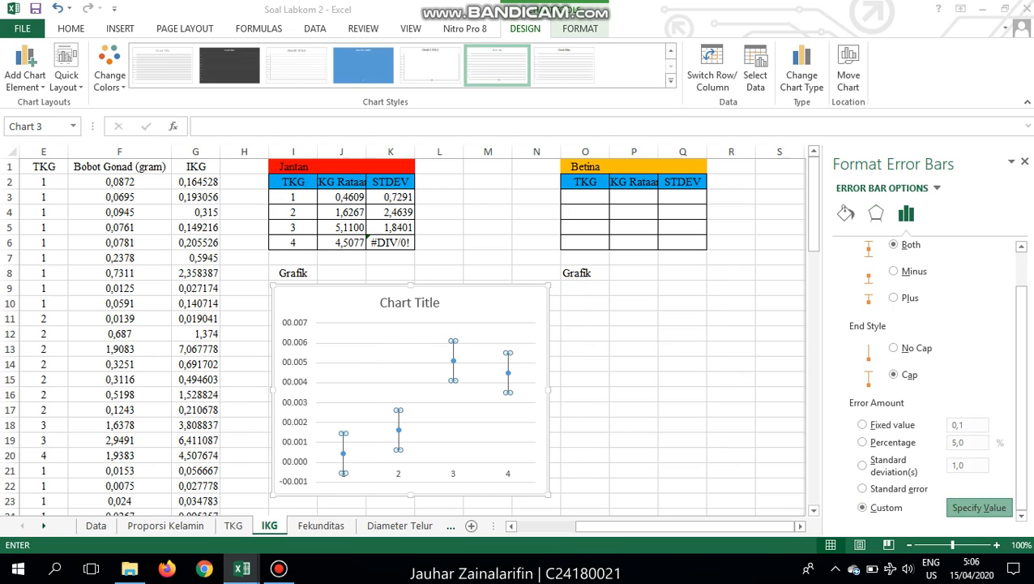
key(BackSpace)
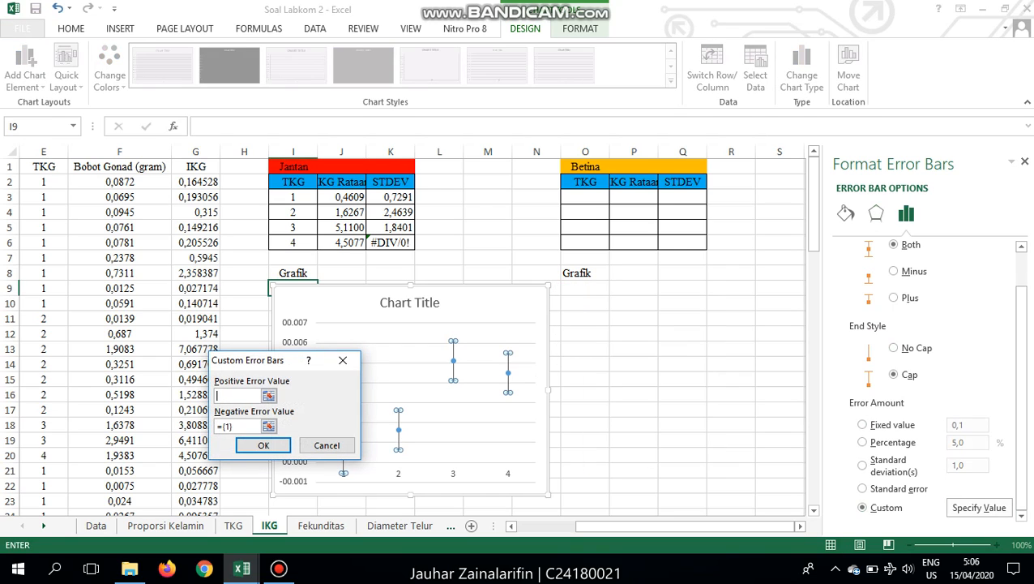
drag(390, 197, 390, 242)
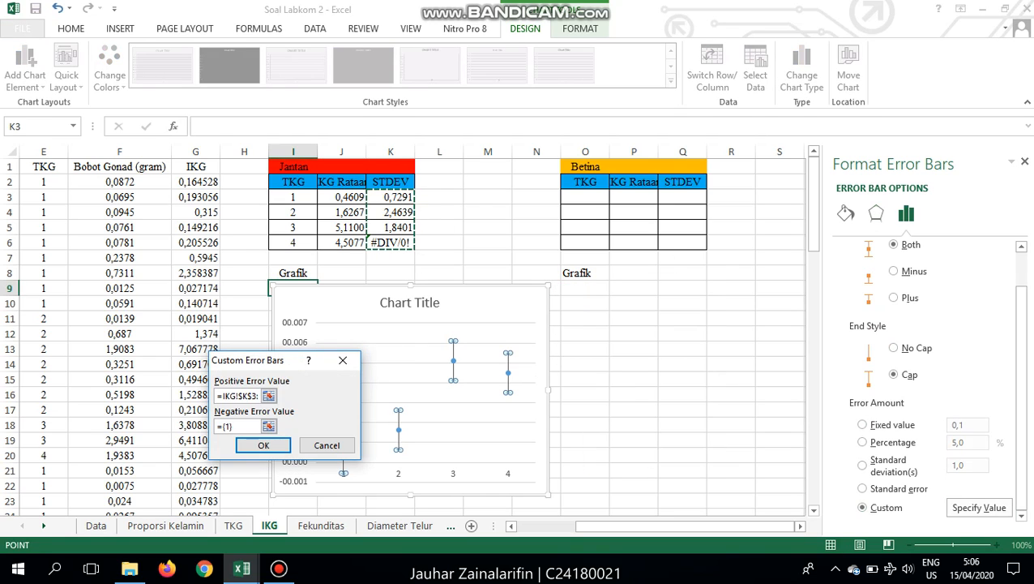
click(269, 426)
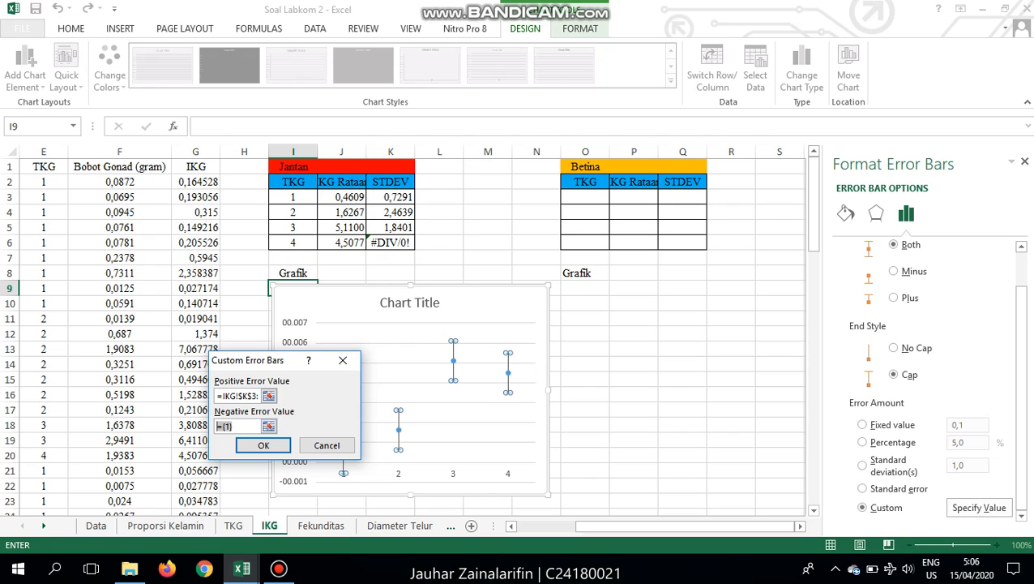
drag(390, 196, 390, 242)
key(Return)
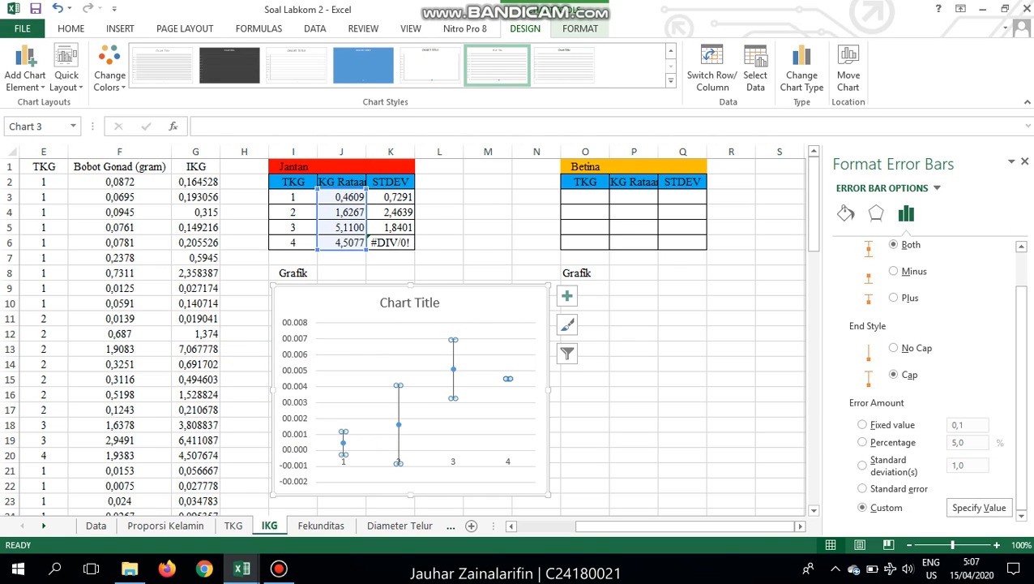
scroll(929, 372, up, 2)
click(895, 248)
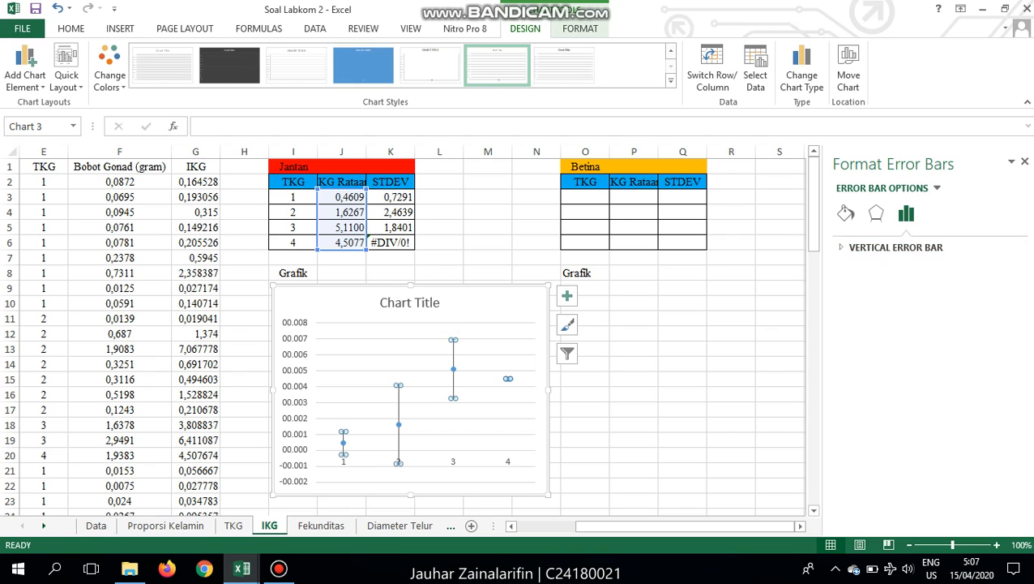
- Change the number format of the Jantan chart's vertical axis to the custom type 0,0000
click(295, 402)
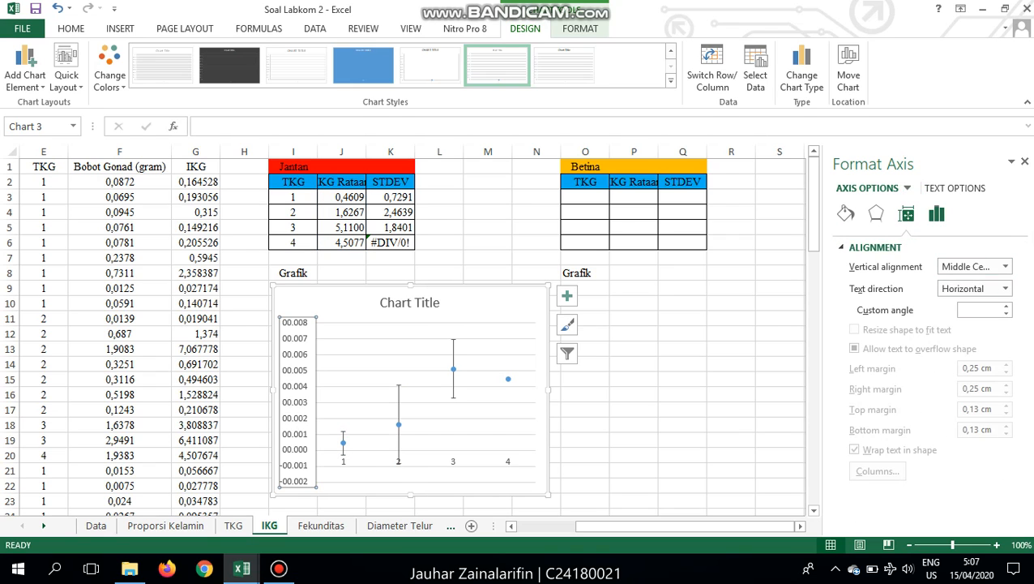
click(936, 213)
click(869, 306)
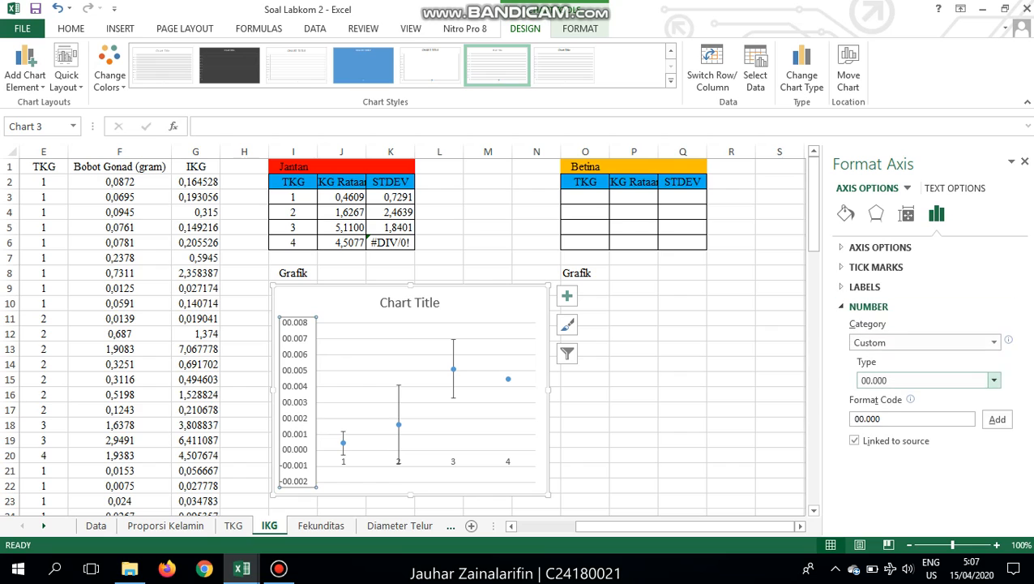
click(993, 380)
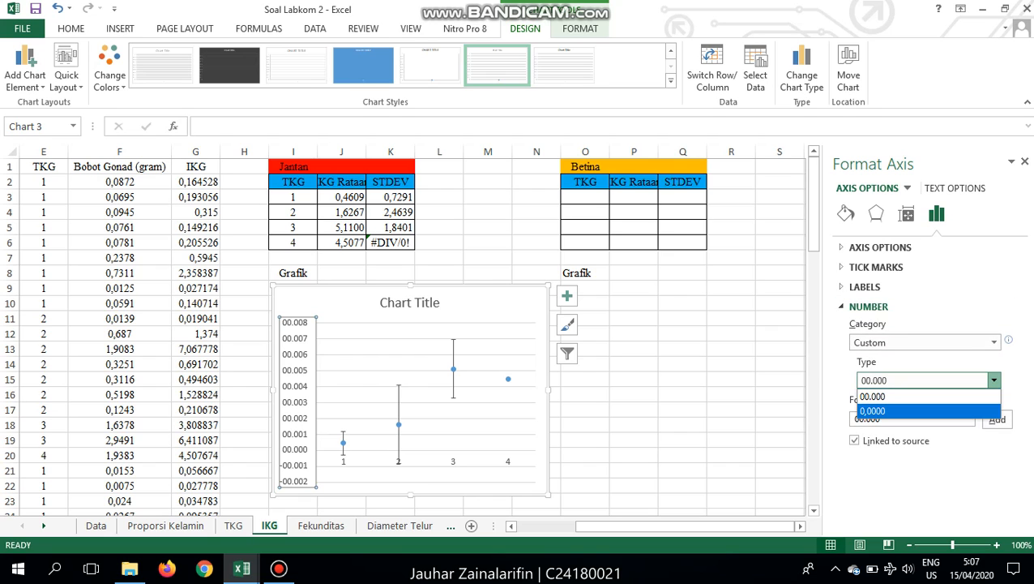
click(993, 380)
click(994, 342)
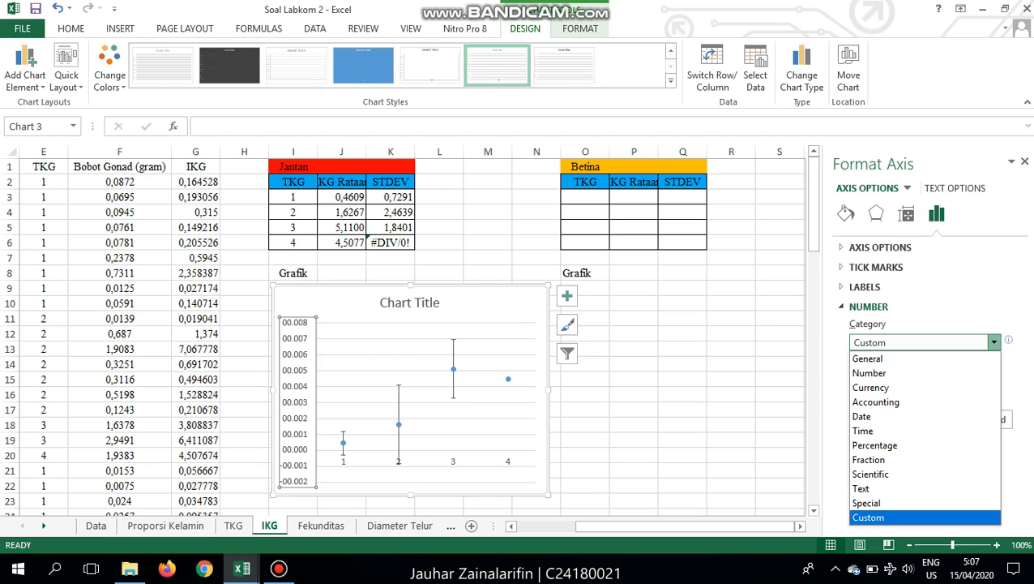
click(993, 342)
click(994, 380)
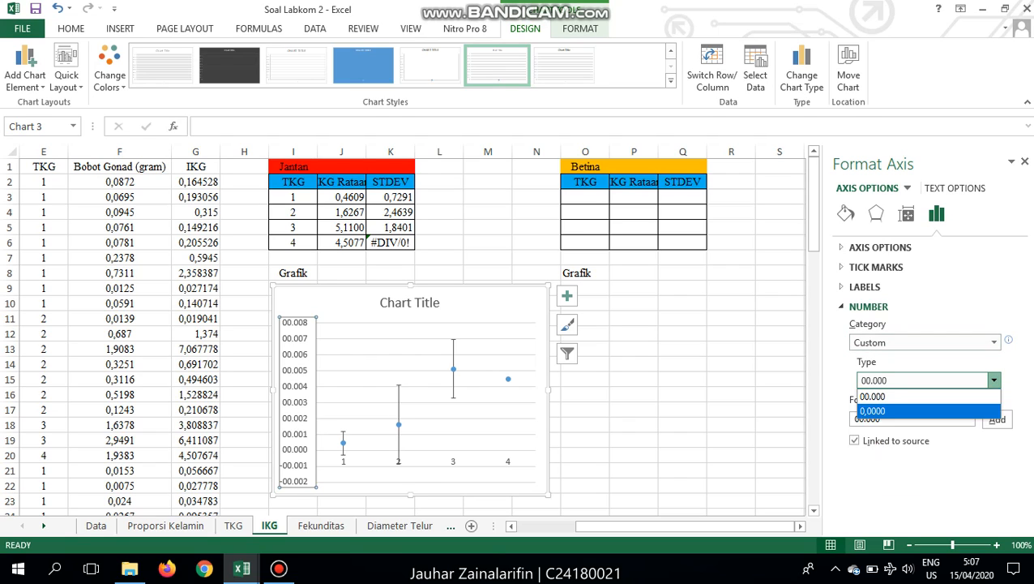
click(884, 409)
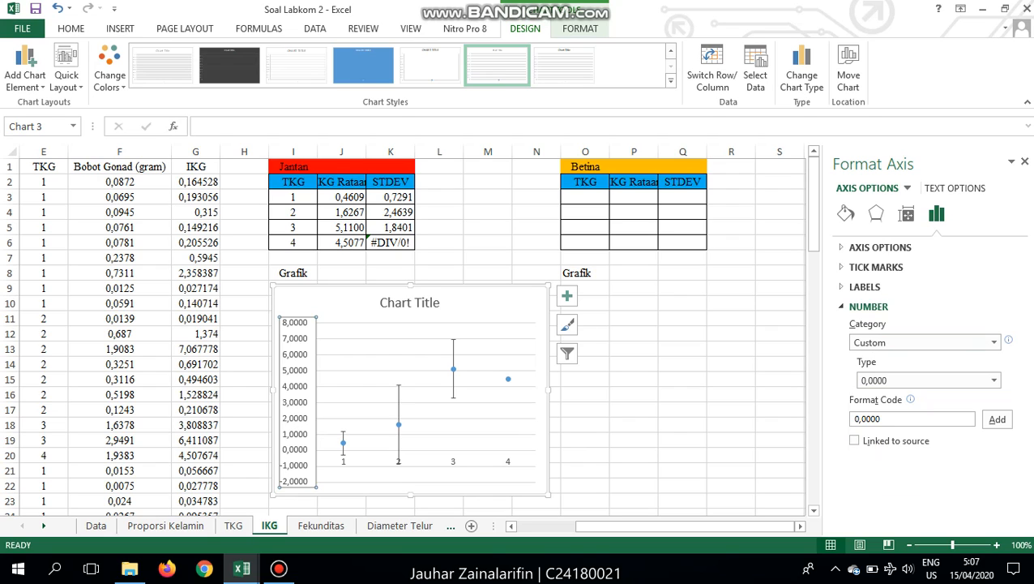
- Delete the horizontal gridlines from the Jantan chart
click(633, 440)
click(478, 426)
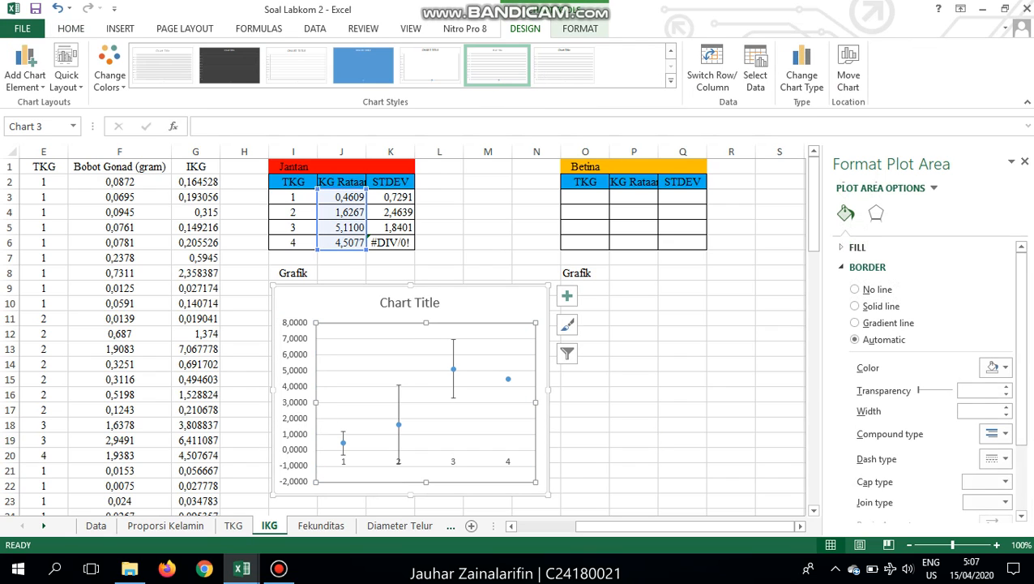
click(478, 418)
key(Delete)
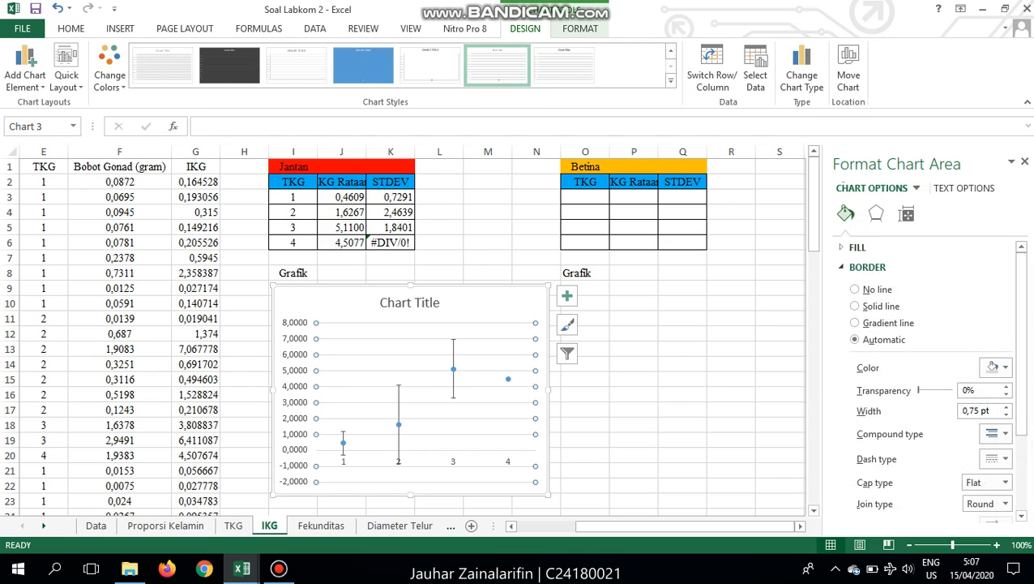
- Give the vertical and horizontal axes of the Jantan chart a solid line
key(Down)
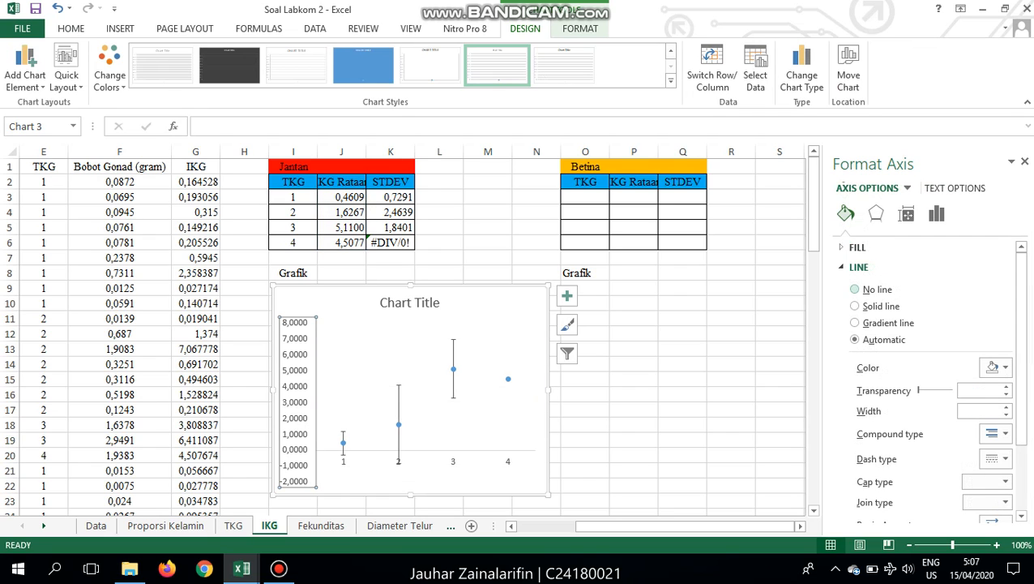
click(856, 306)
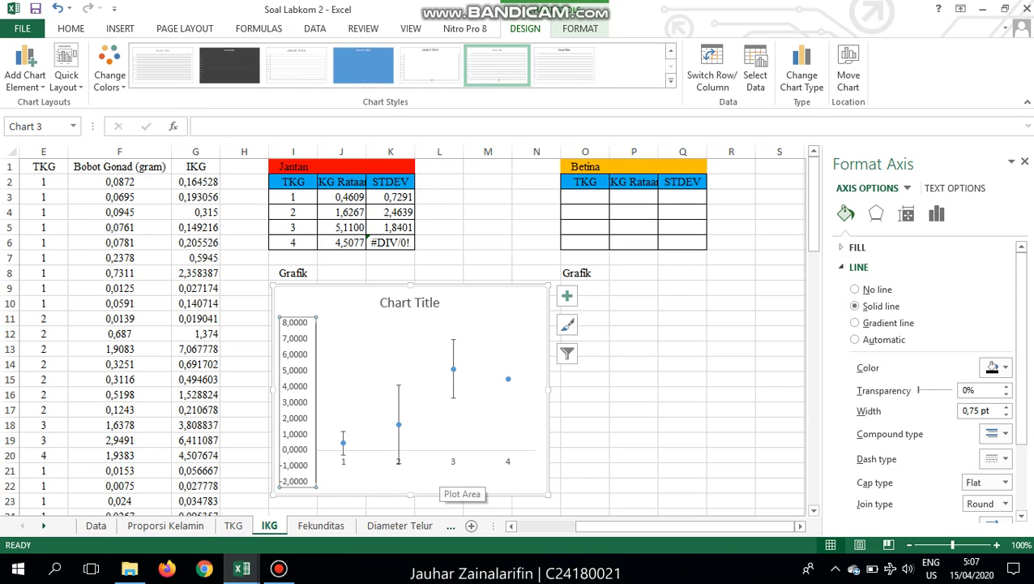
scroll(437, 479, down, 3)
scroll(405, 478, up, 2)
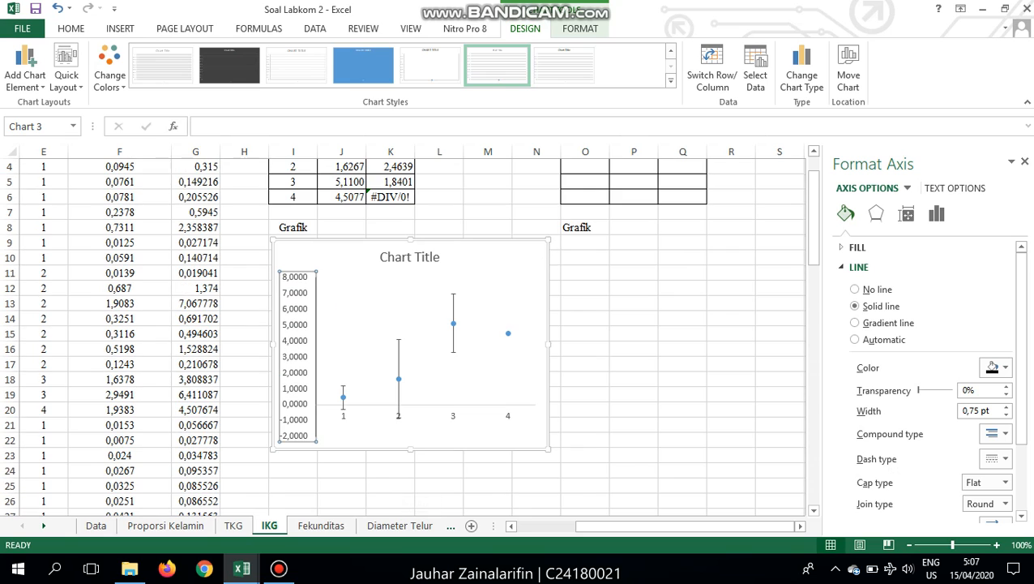
click(425, 360)
click(426, 413)
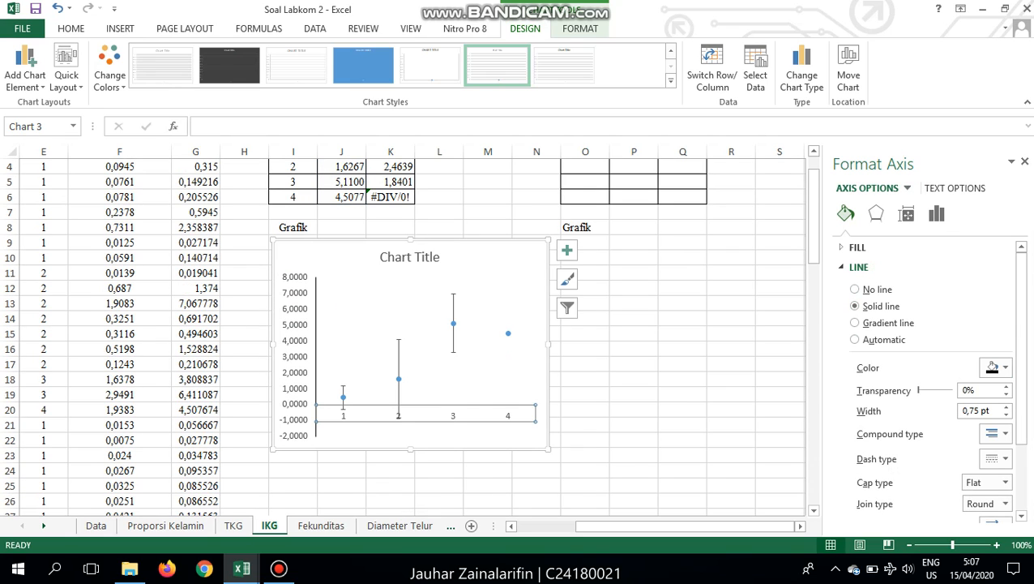
- Remove the chart title from the Jantan chart and add axis titles
key(Up)
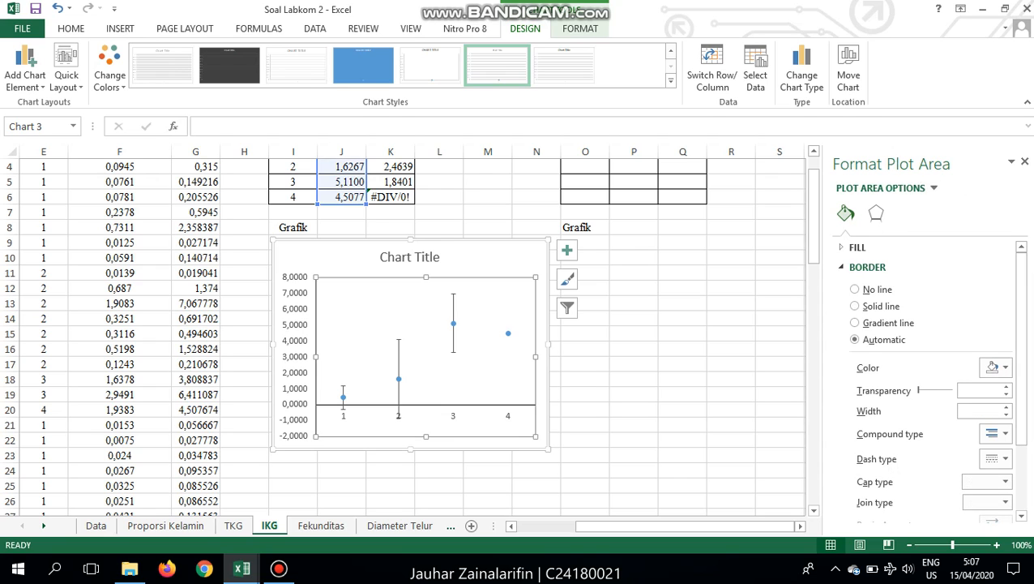
key(Up)
click(567, 250)
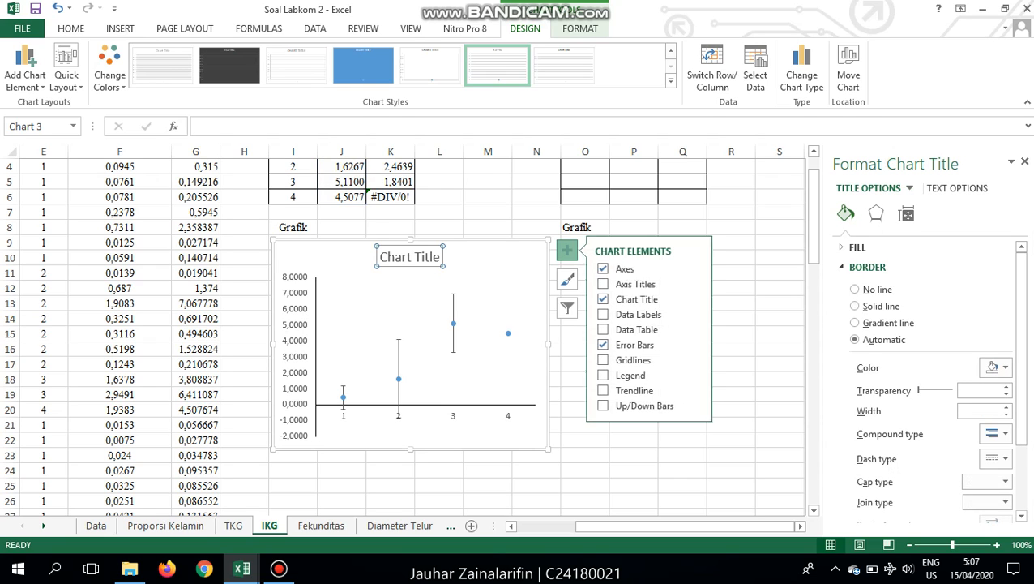
click(604, 299)
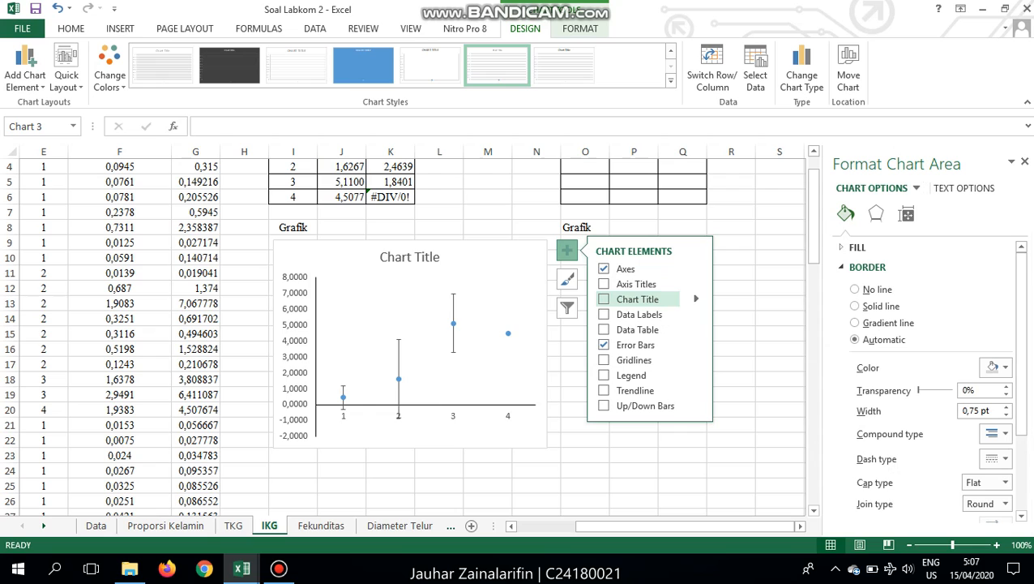
click(604, 284)
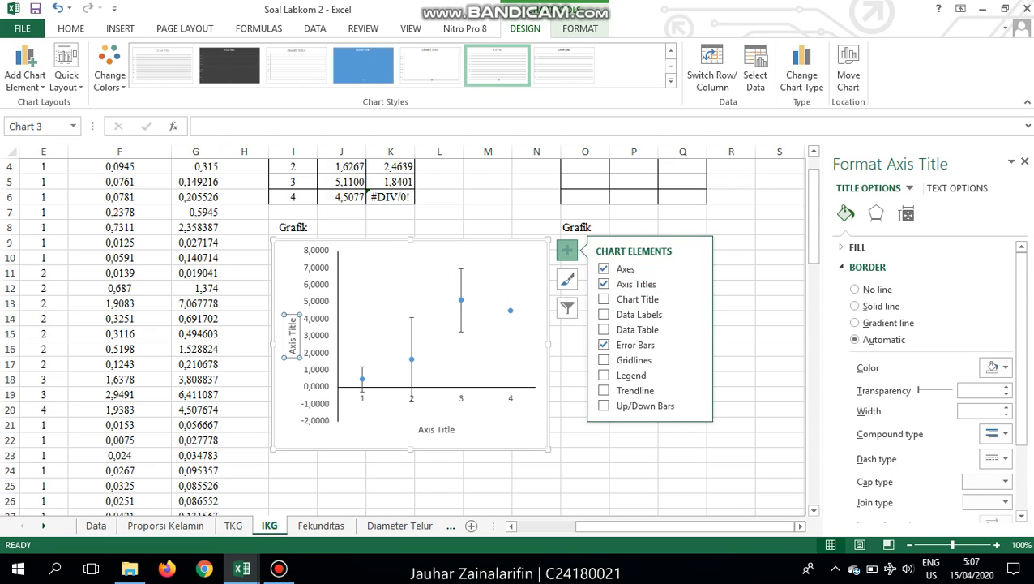
- Change the Jantan chart's vertical axis title to "IKG Rataan"
triple_click(293, 328)
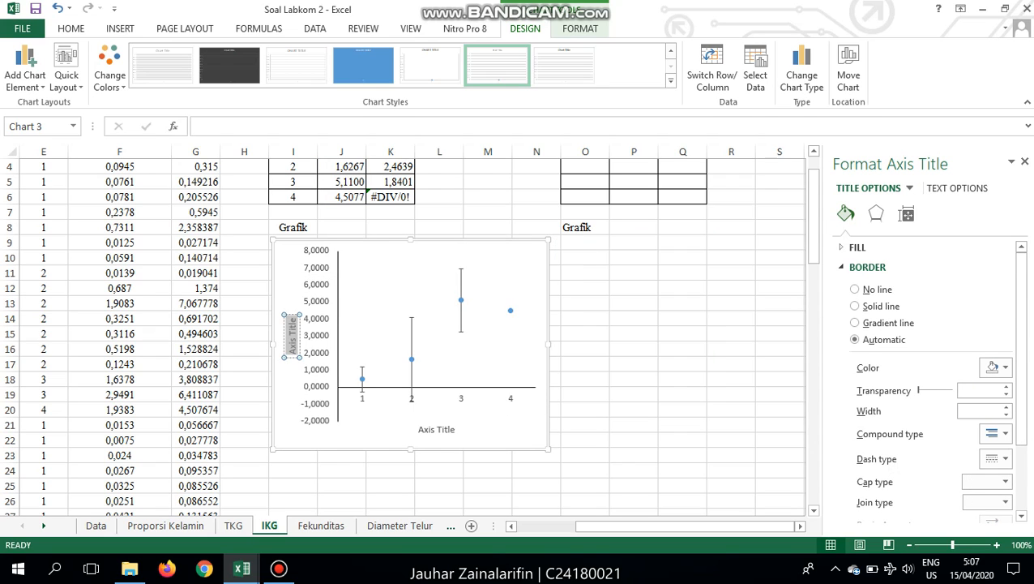
text(ikg)
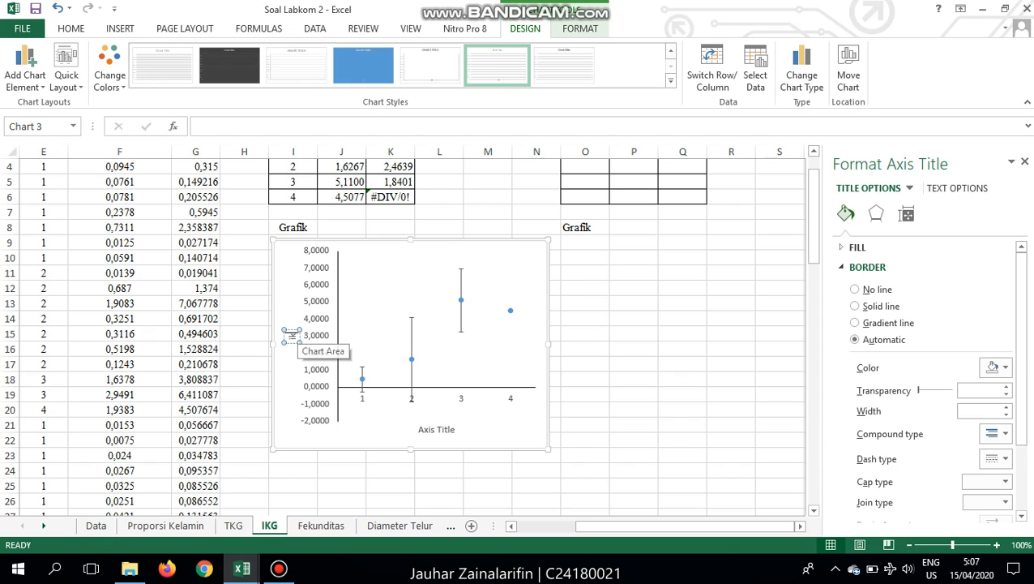
text( rATAAN)
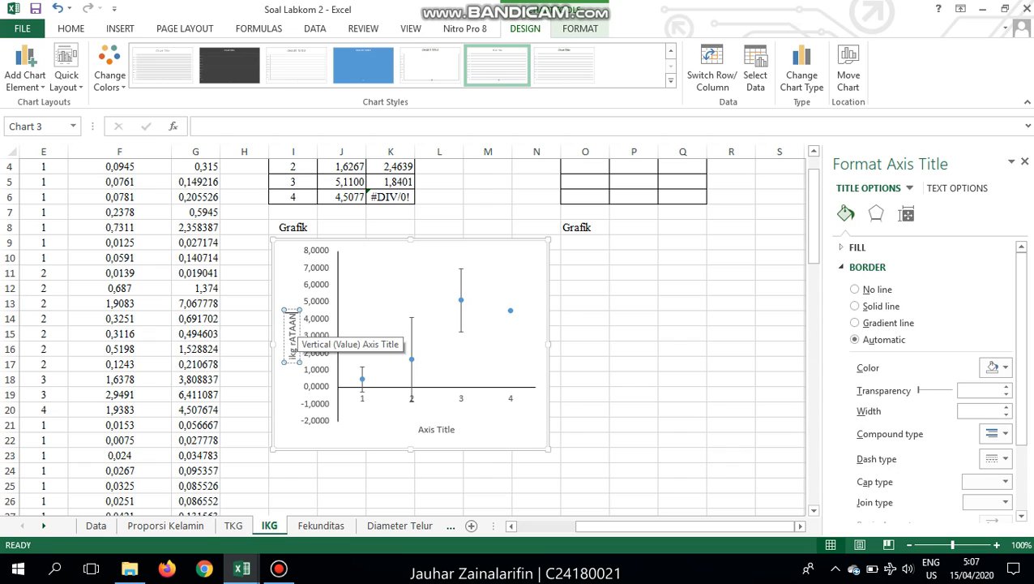
key(BackSpace)
key(BackSpace)
key(BackSpace)
key(BackSpace)
key(BackSpace)
key(BackSpace)
key(BackSpace)
key(BackSpace)
key(BackSpace)
key(BackSpace)
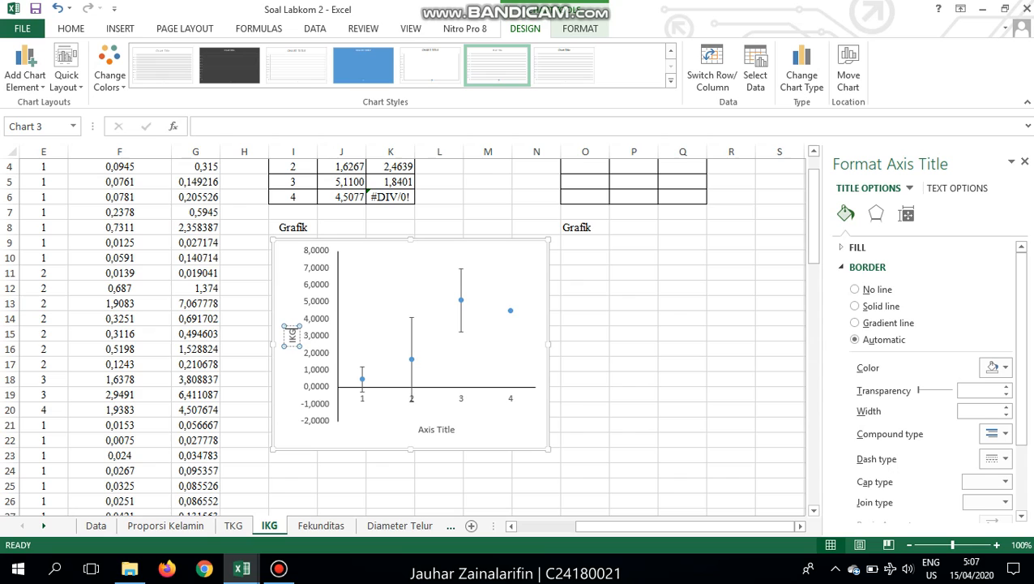
text(IKG Rataan)
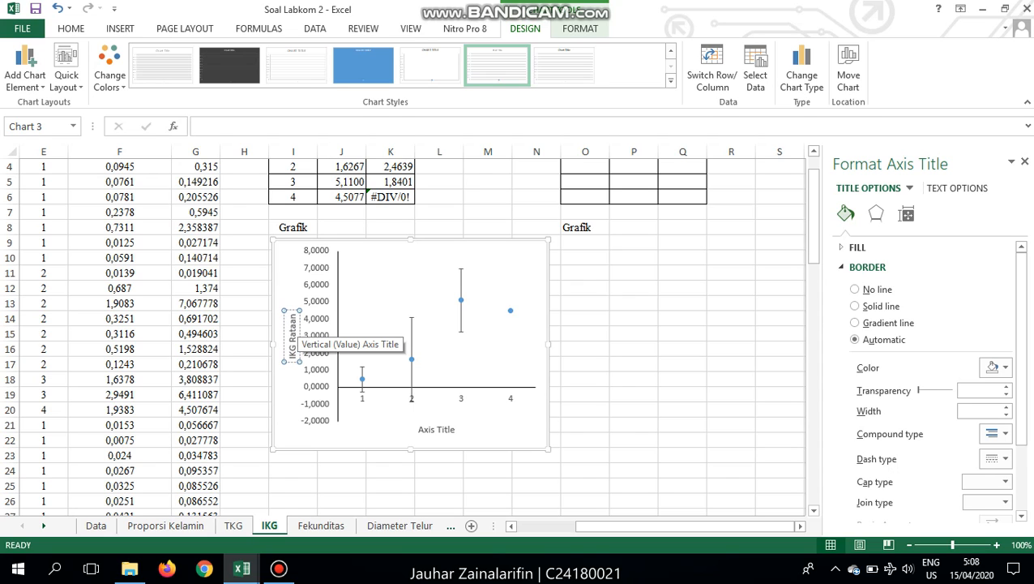
- Change the Jantan chart's horizontal axis title to "TKG"
click(441, 429)
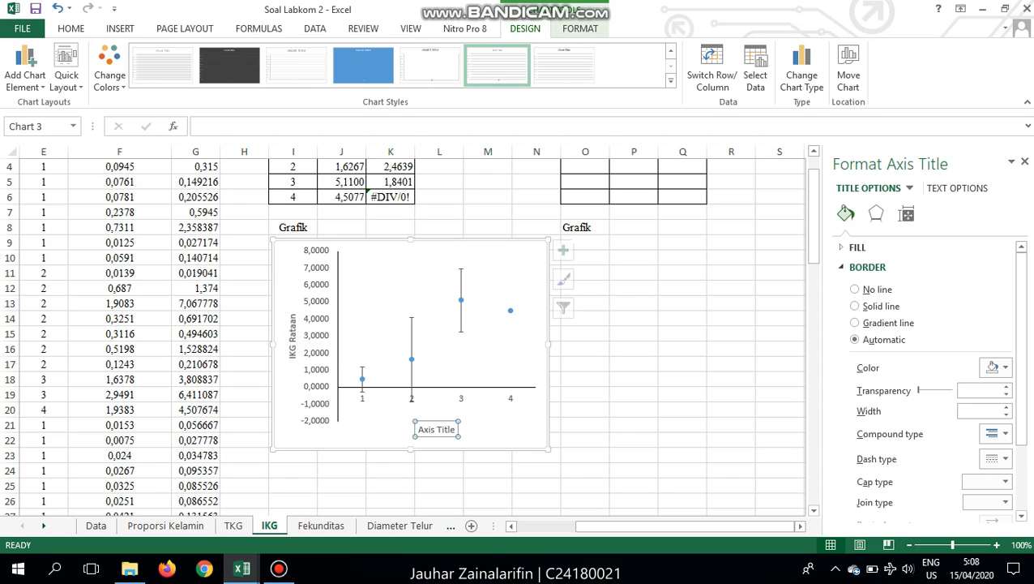
double_click(441, 429)
key(ctrl+a)
text(TKG)
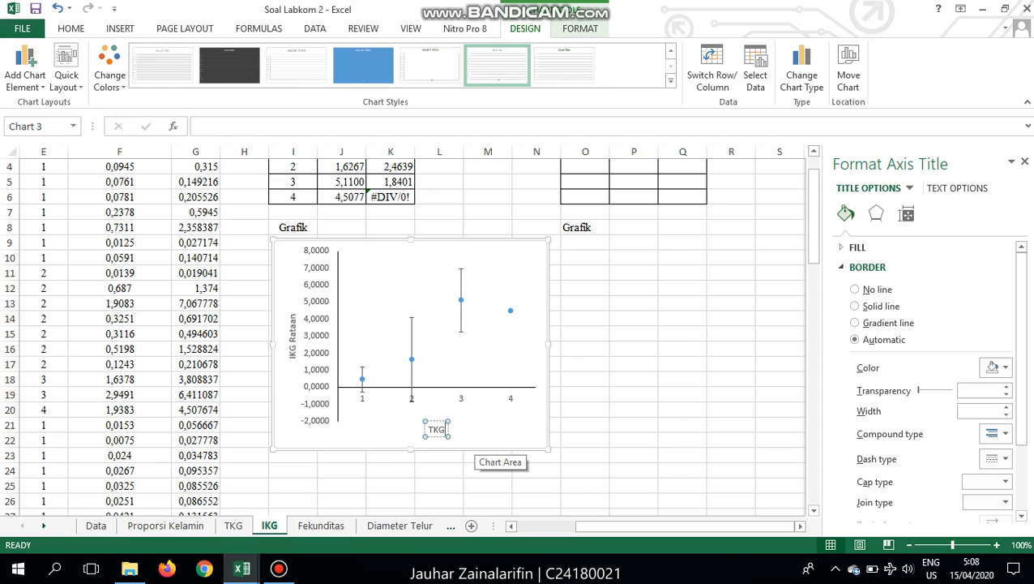
click(633, 349)
- Set the border of the Jantan chart area to No line
click(486, 348)
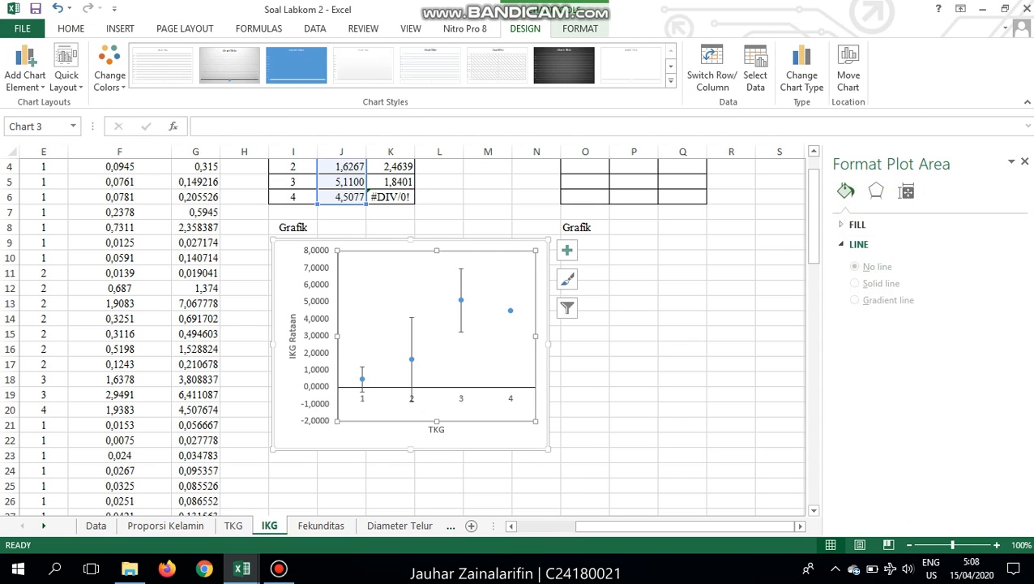
click(503, 437)
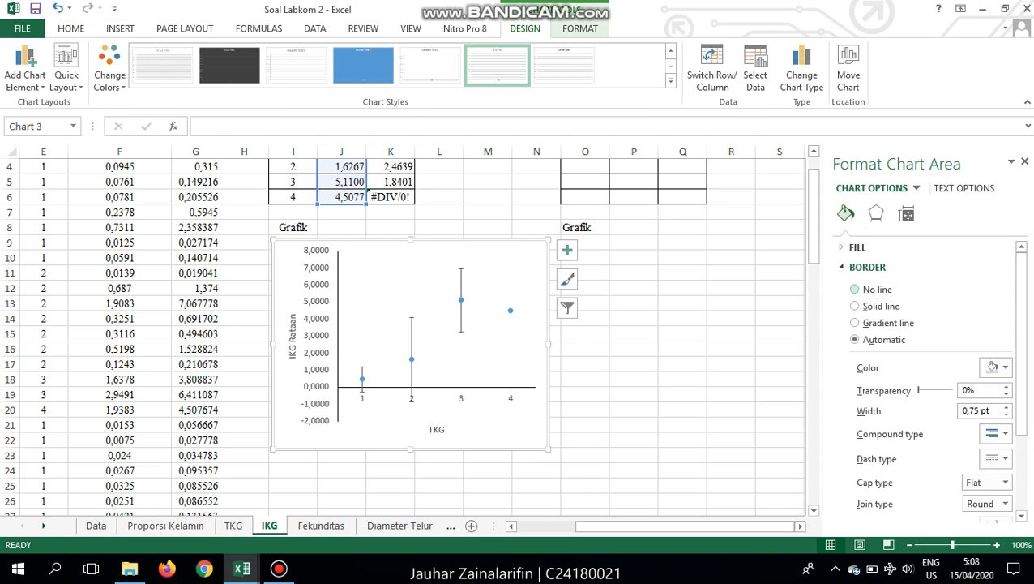
click(855, 289)
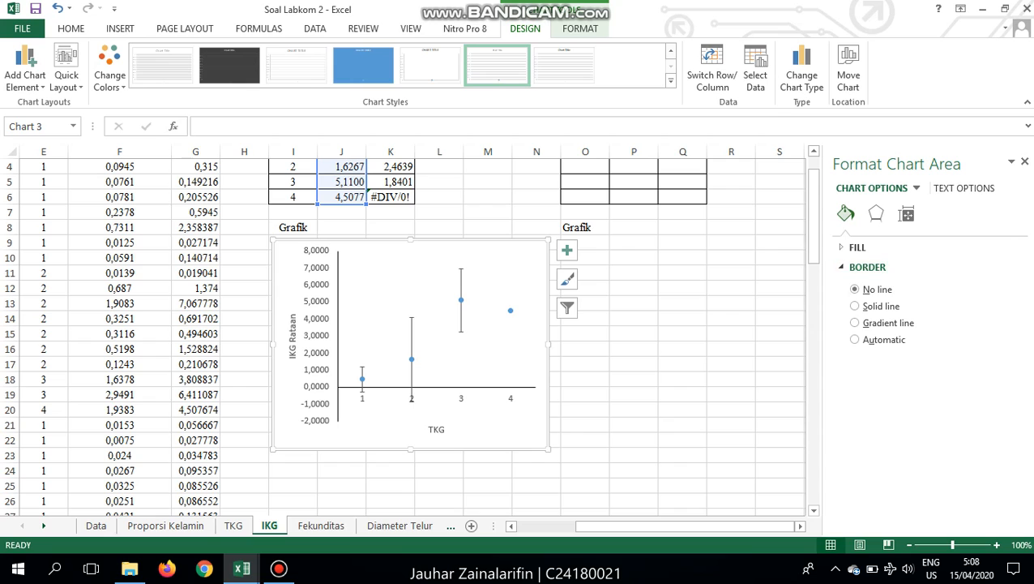
- Set the fill of the Jantan chart area to No fill
click(857, 248)
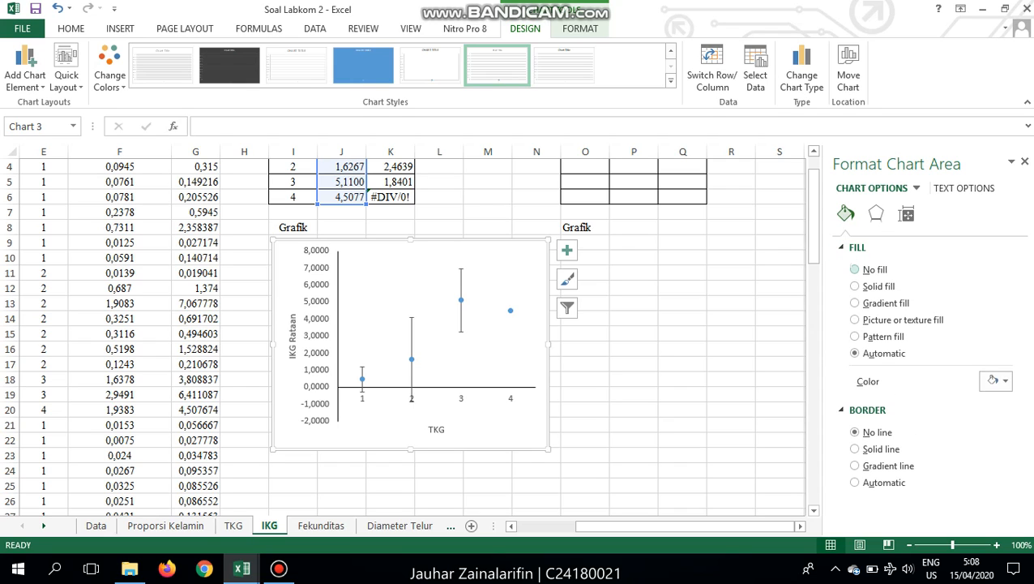
click(855, 269)
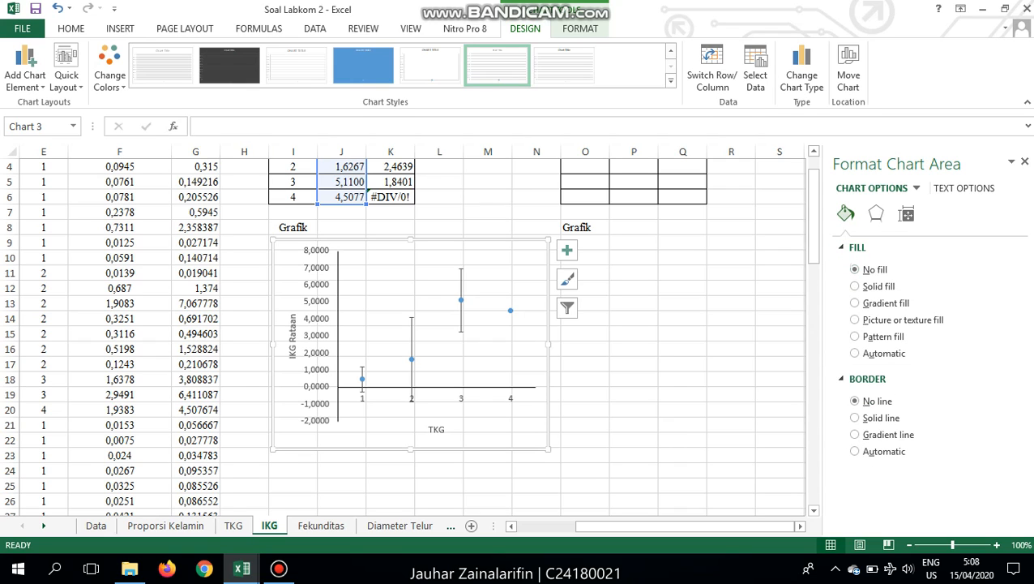
- Format all text in the Jantan chart as Times New Roman, size 10, in black
click(70, 29)
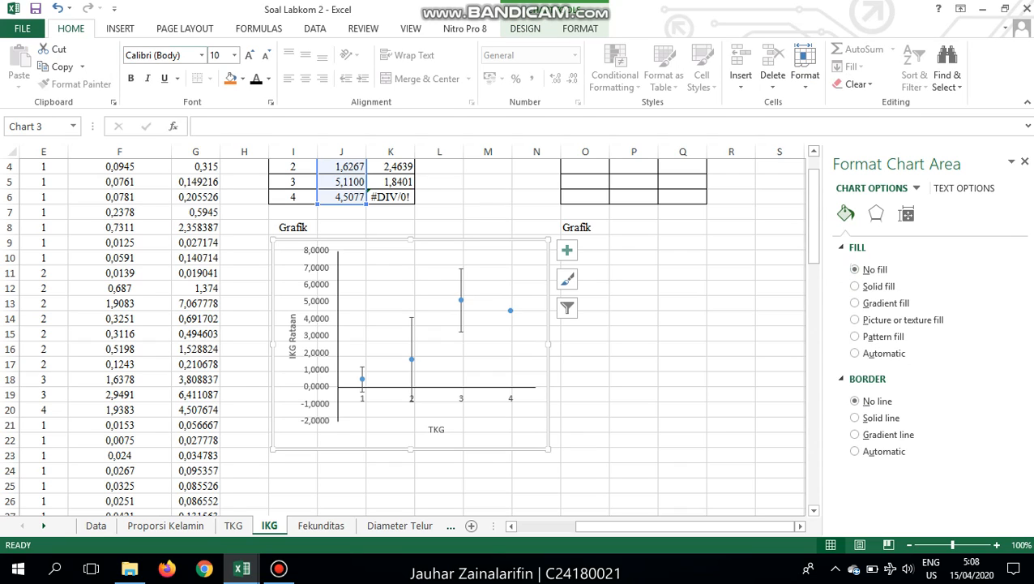
click(161, 55)
text(Times New Roman)
key(Tab)
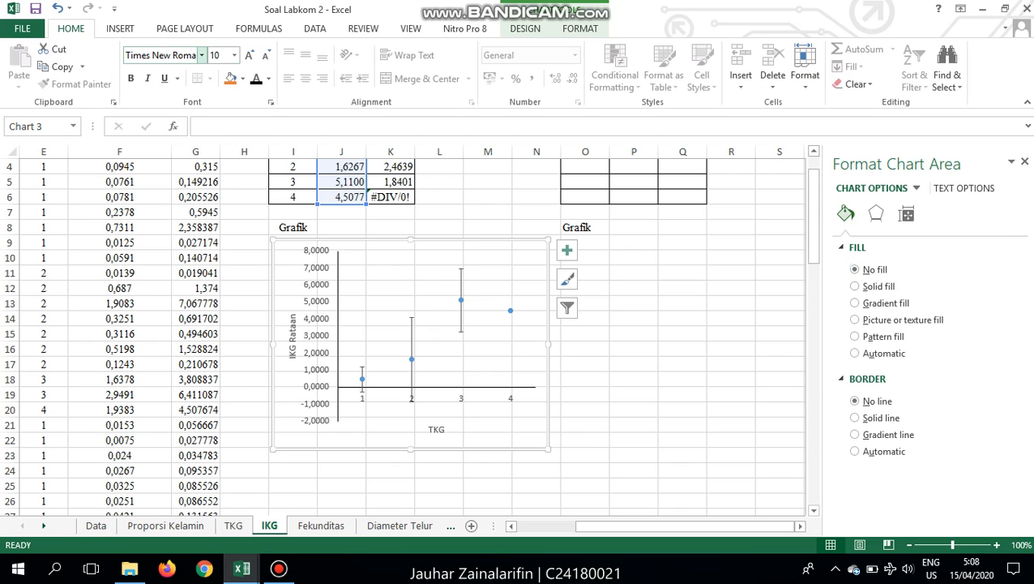
text(1)
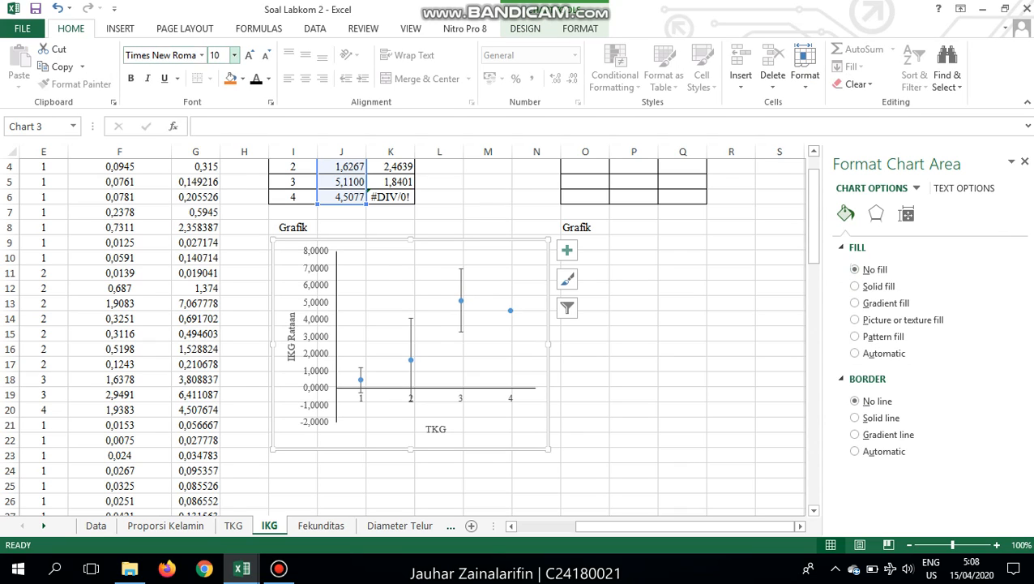
text(0)
key(Return)
click(269, 79)
click(268, 131)
click(682, 424)
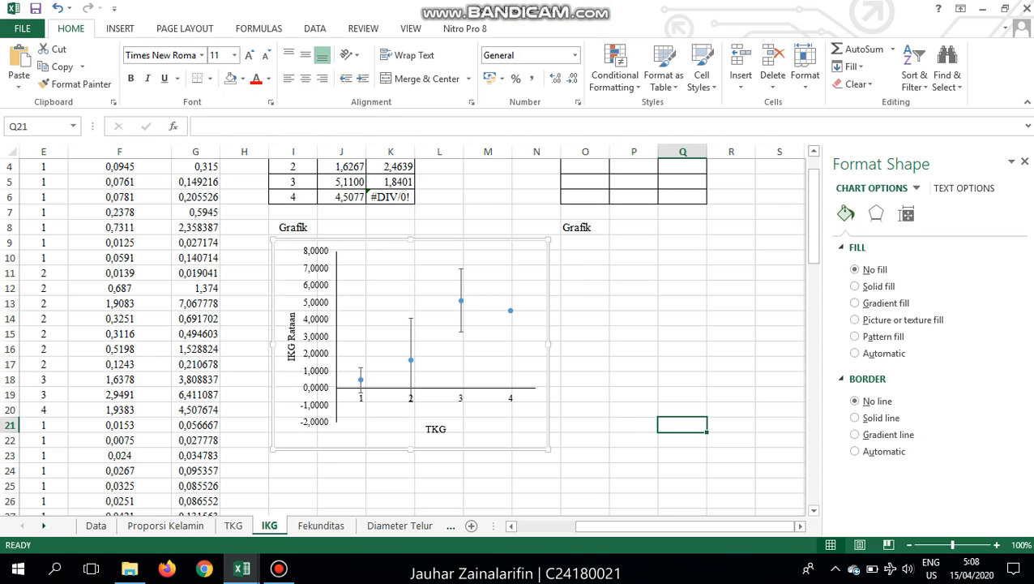
scroll(405, 335, up, 1)
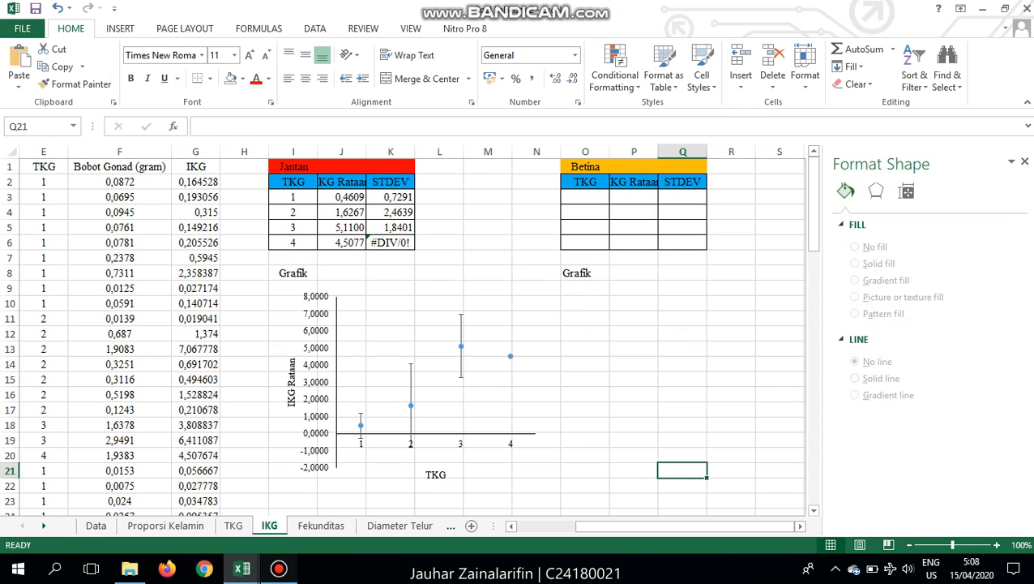
click(279, 569)
click(279, 569)
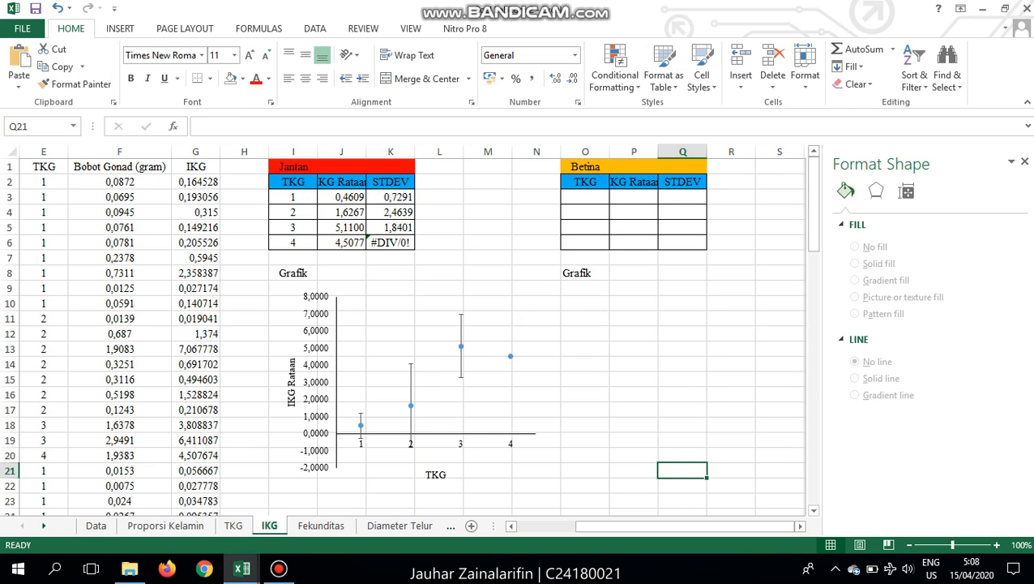
- Enter the TKG values 1, 2, 3 and 4 in cells O3 to O6 of the Betina table
click(585, 182)
click(585, 197)
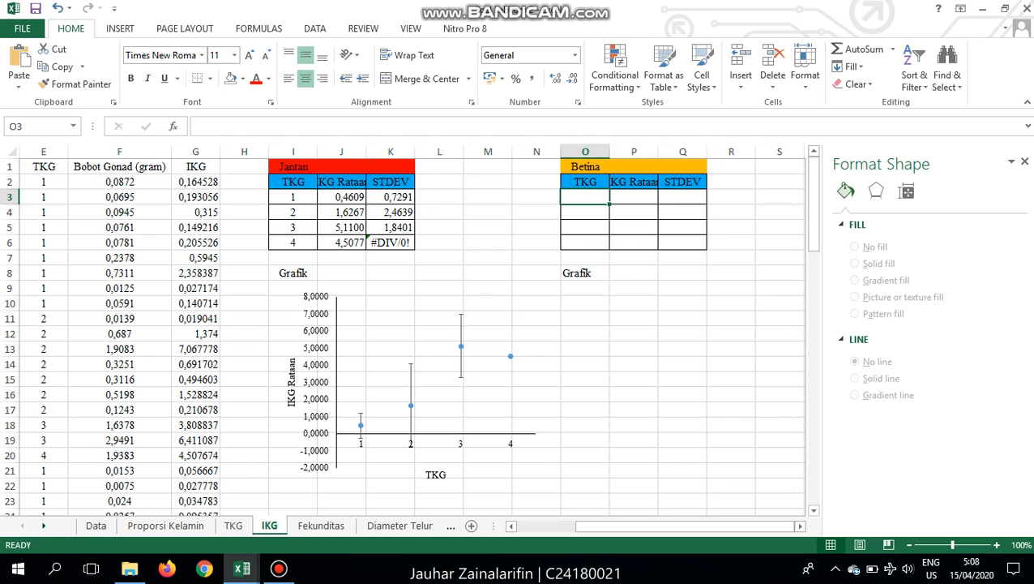
text(=)
key(BackSpace)
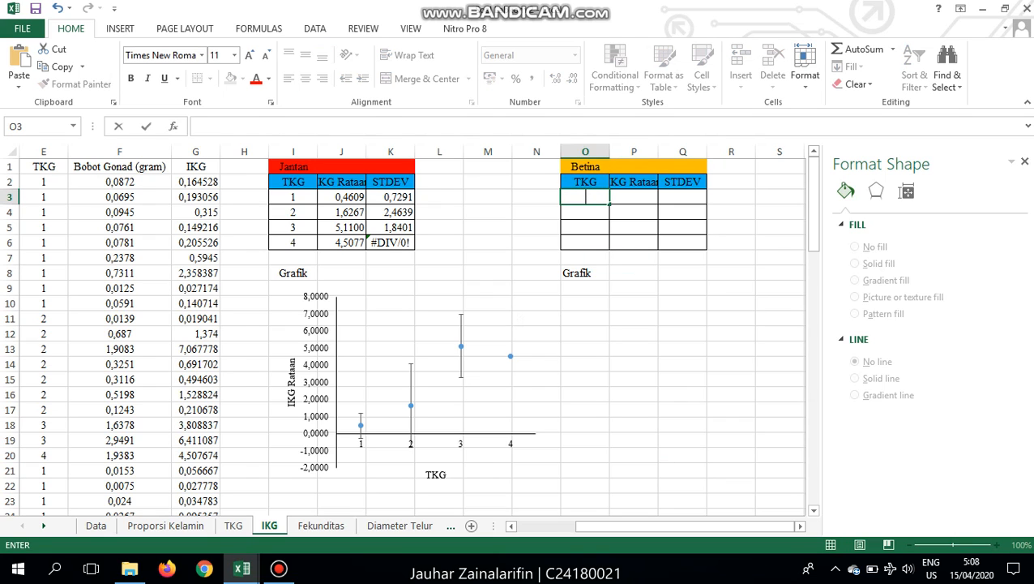
text(1)
key(Return)
text(2)
key(Return)
text(3)
key(ctrl+Return)
key(Return)
text(4)
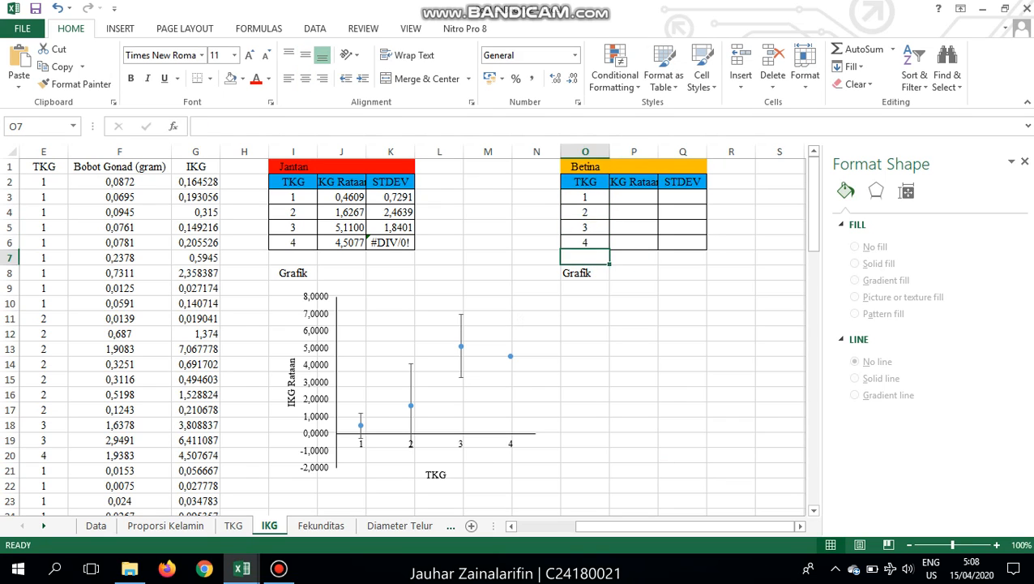
- Calculate the Betina mean IKG for TKG 1 in cell P3 with =AVERAGE(G21:G32)
key(Tab)
key(Up)
key(Up)
key(Up)
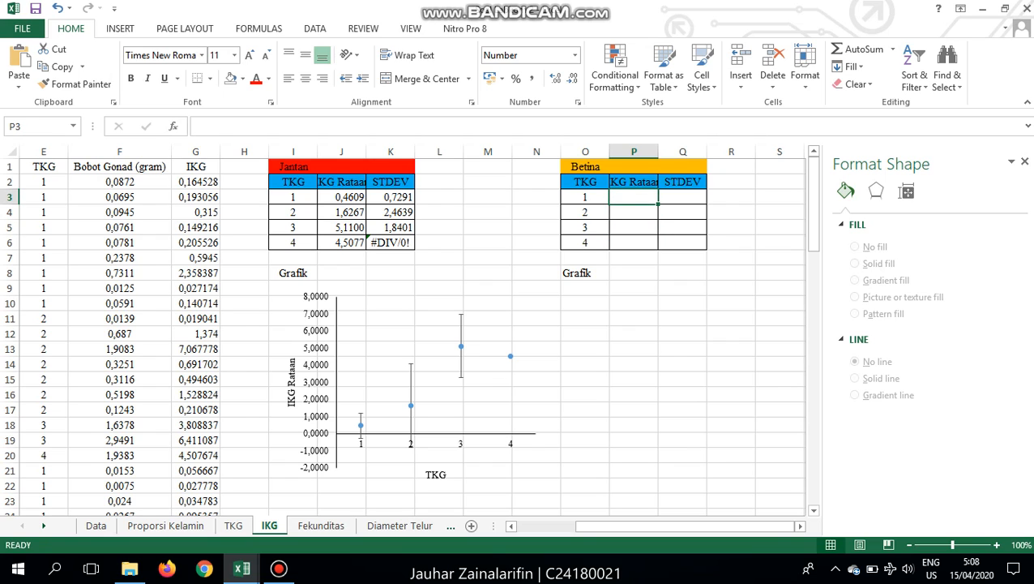
text(=AVERAGE)
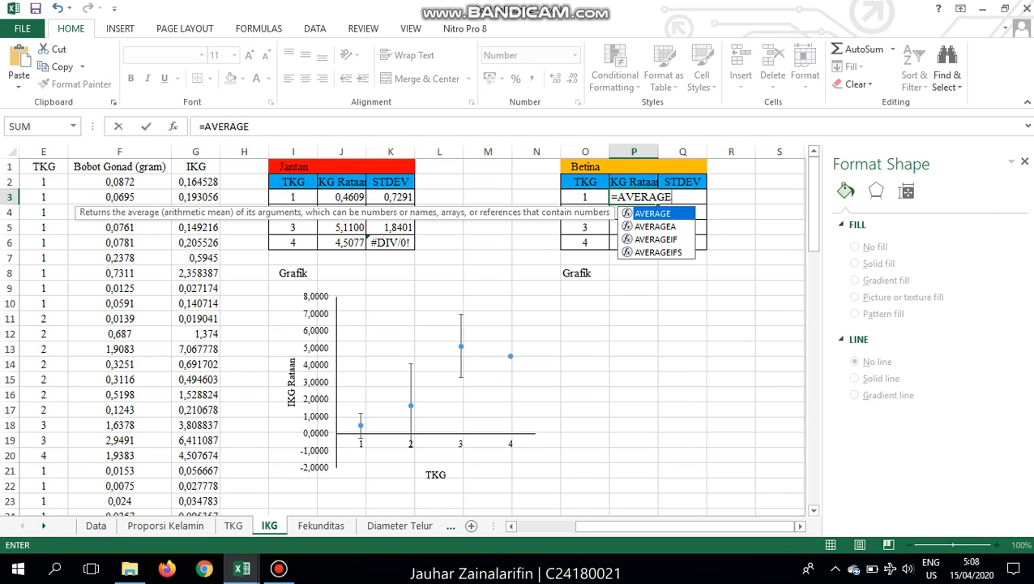
text(()
scroll(412, 335, down, 5)
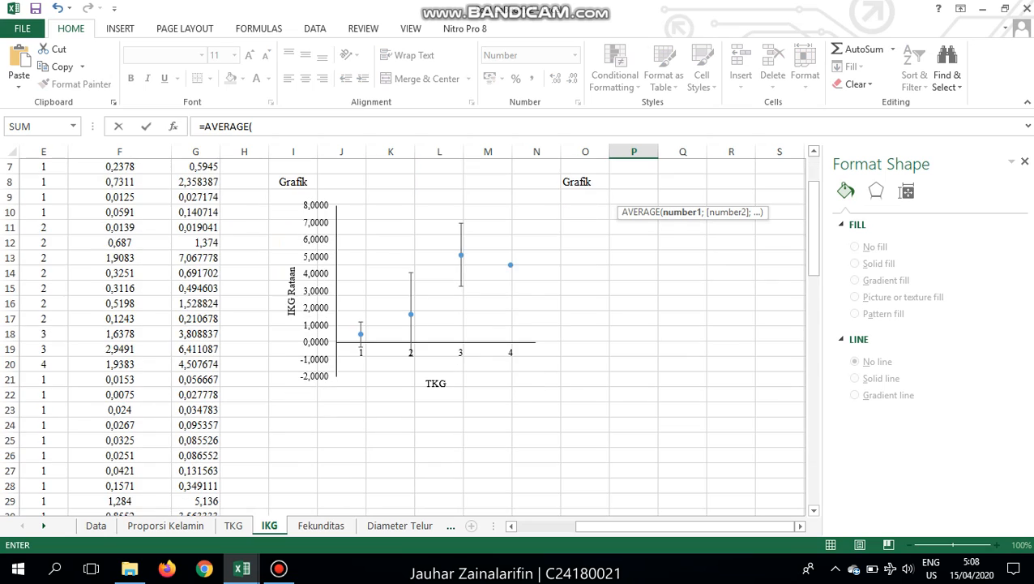
scroll(411, 336, up, 2)
click(43, 334)
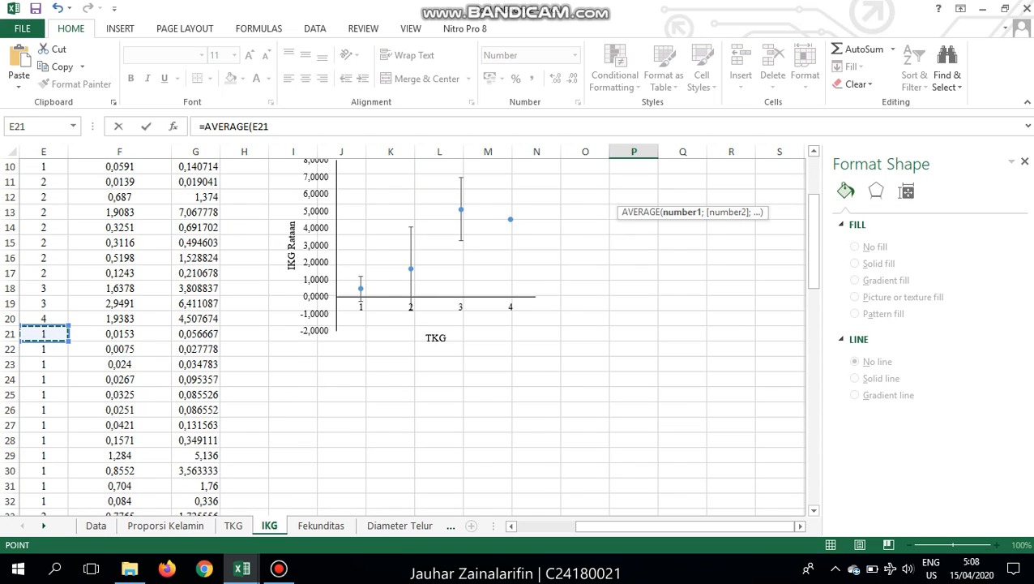
key(Left)
key(Left)
key(Left)
drag(429, 334, 294, 524)
key(shift+Up)
key(shift+Up)
key(shift+Up)
key(shift+Up)
key(shift+Up)
key(shift+Up)
key(shift+Up)
key(shift+Up)
key(shift+Up)
key(shift+Up)
key(shift+Up)
key(shift+Up)
key(shift+Up)
key(shift+Up)
key(shift+Up)
key(shift+Up)
key(shift+Up)
key(shift+Up)
key(shift+Up)
key(shift+Up)
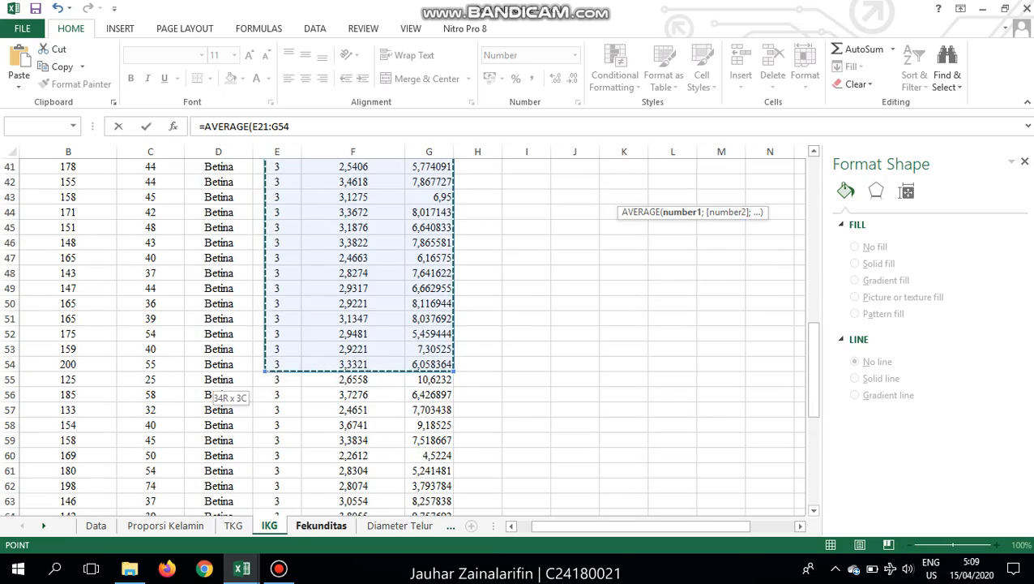
key(shift+Up)
key(shift+Up)
key(shift+Up)
key(shift+Up)
key(shift+Up)
key(shift+Up)
key(shift+Up)
key(shift+Up)
key(shift+Up)
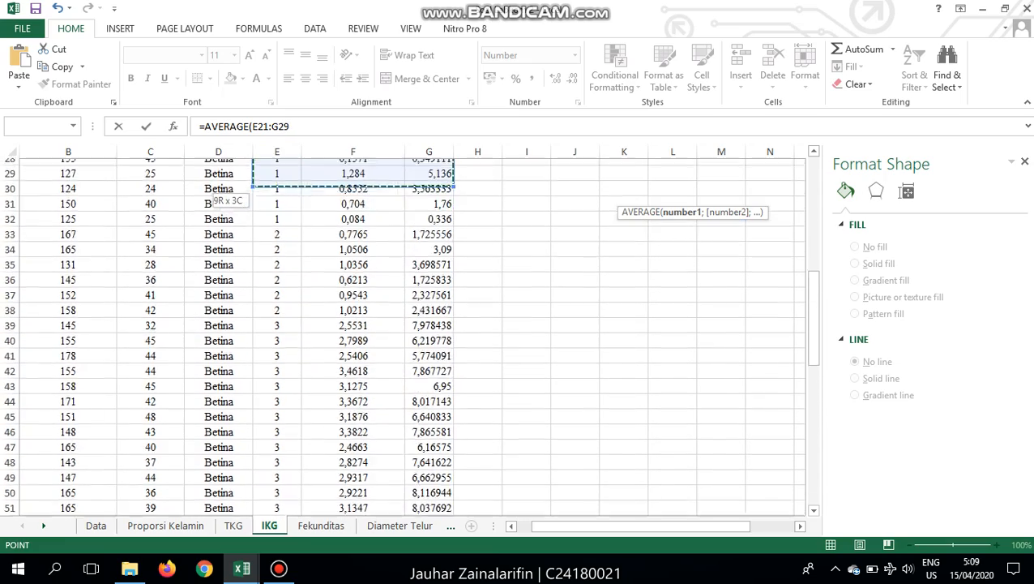
key(shift+Down)
key(shift+Down)
key(shift+Down)
key(shift+Down)
key(shift+Down)
drag(284, 305, 427, 304)
text())
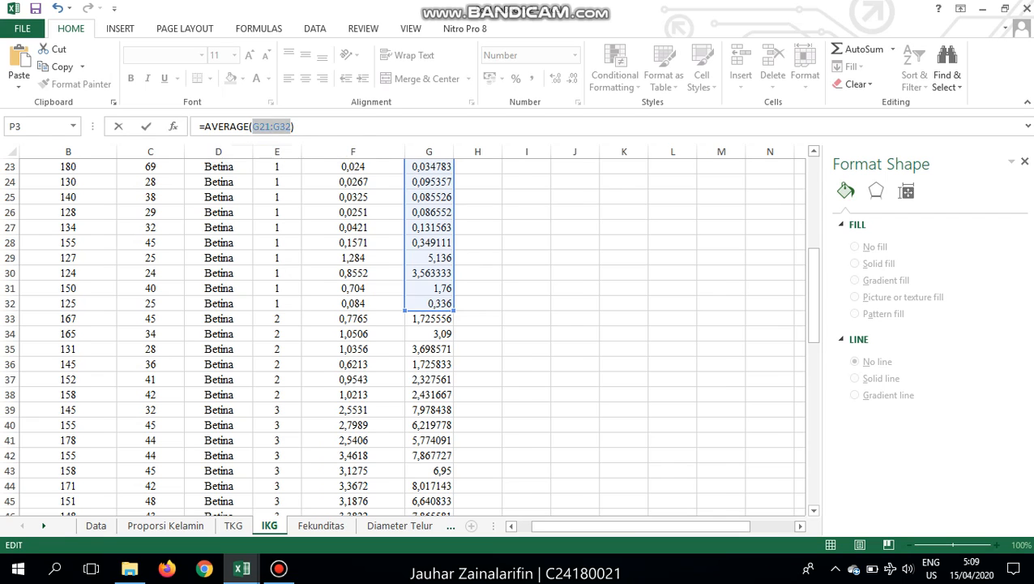
key(Tab)
- Calculate the Betina standard deviation for TKG 1 in cell Q3 with STDEV over G21:G32
text(=)
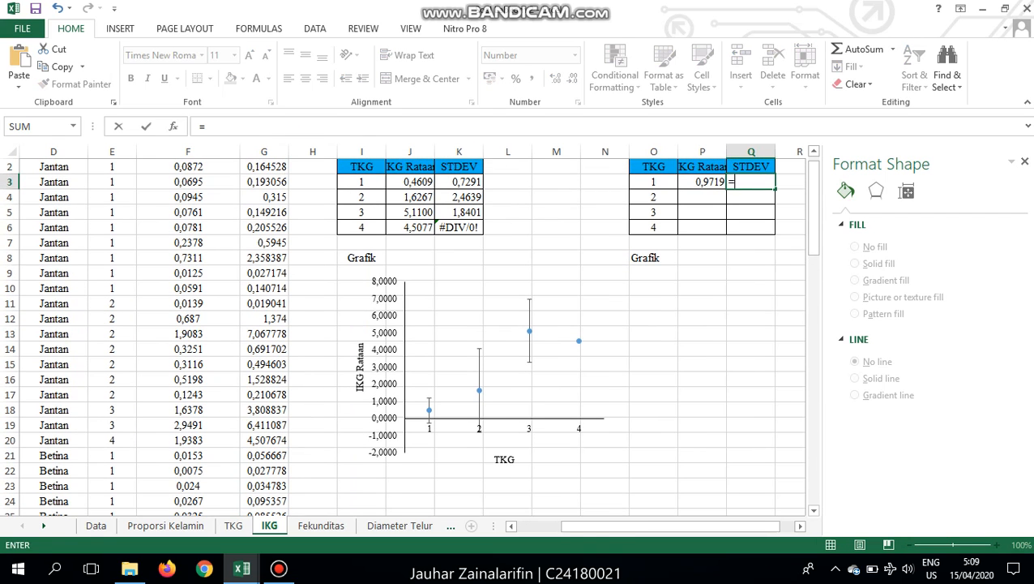
text(STDEV)
text((G21:G32)
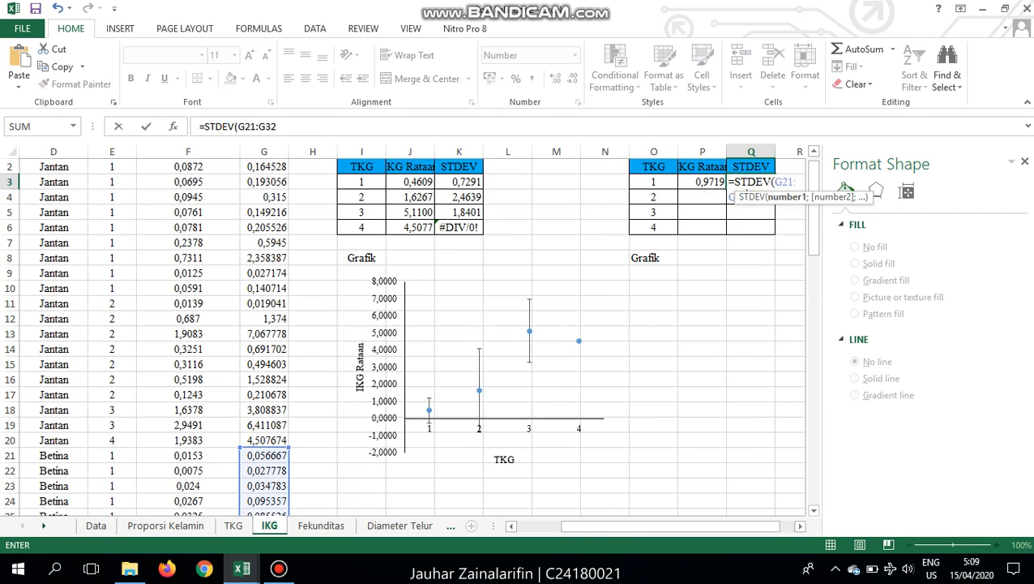
key(Return)
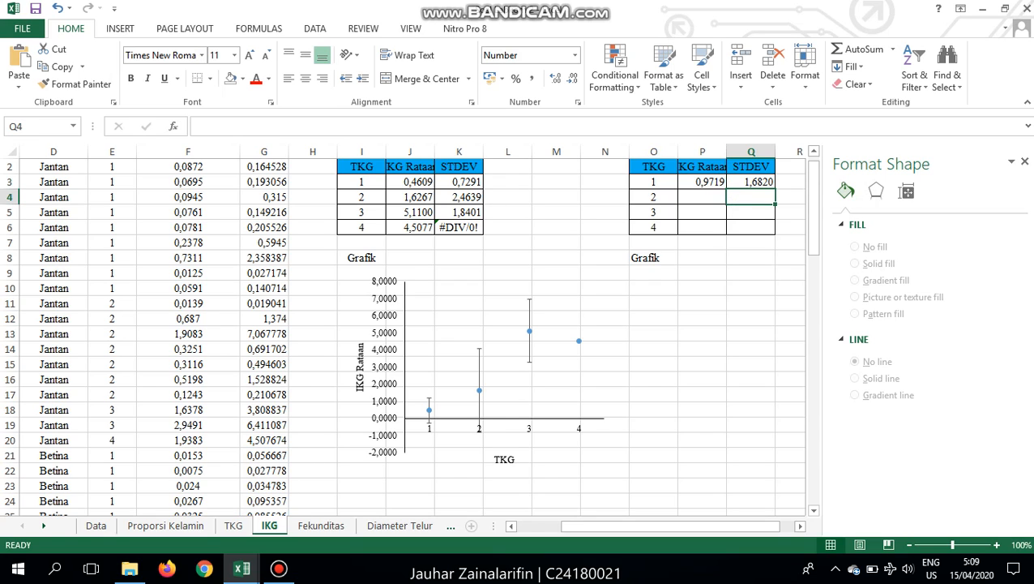
- Calculate the Betina mean IKG for TKG 2 in cell P4 with =AVERAGE(G33:G38)
key(Left)
text(=AVER)
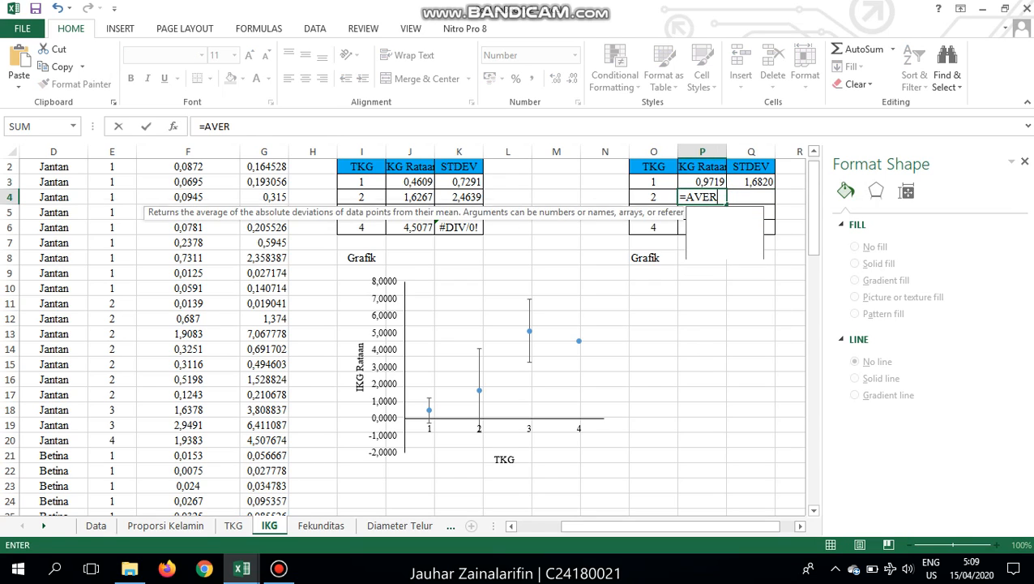
text(AGE)
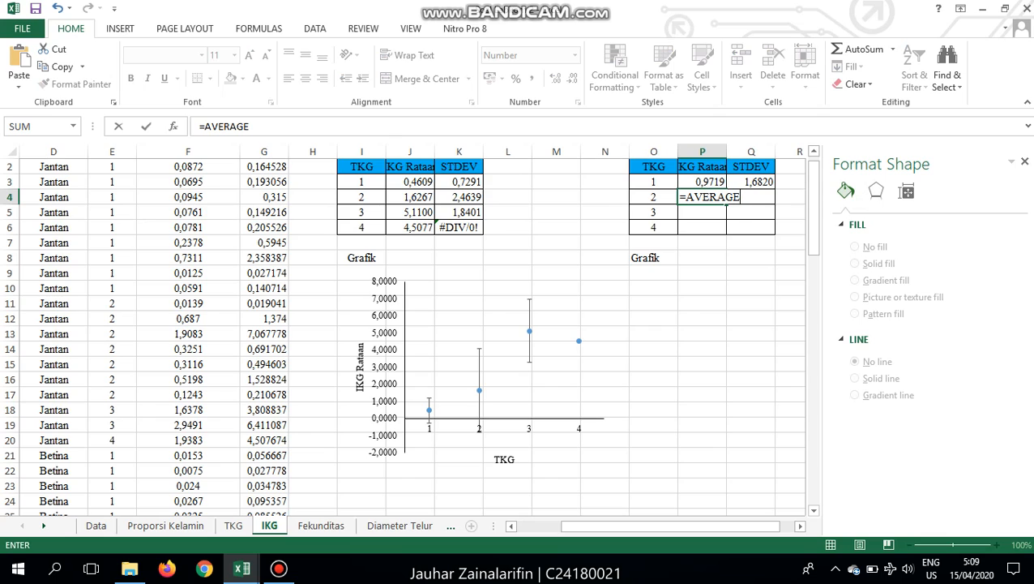
text((()
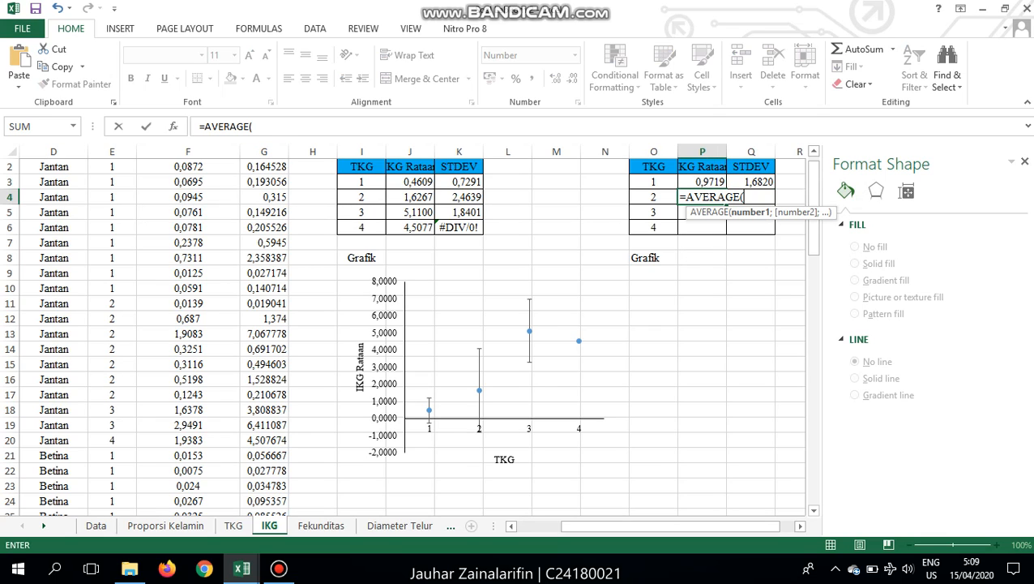
drag(670, 526, 625, 526)
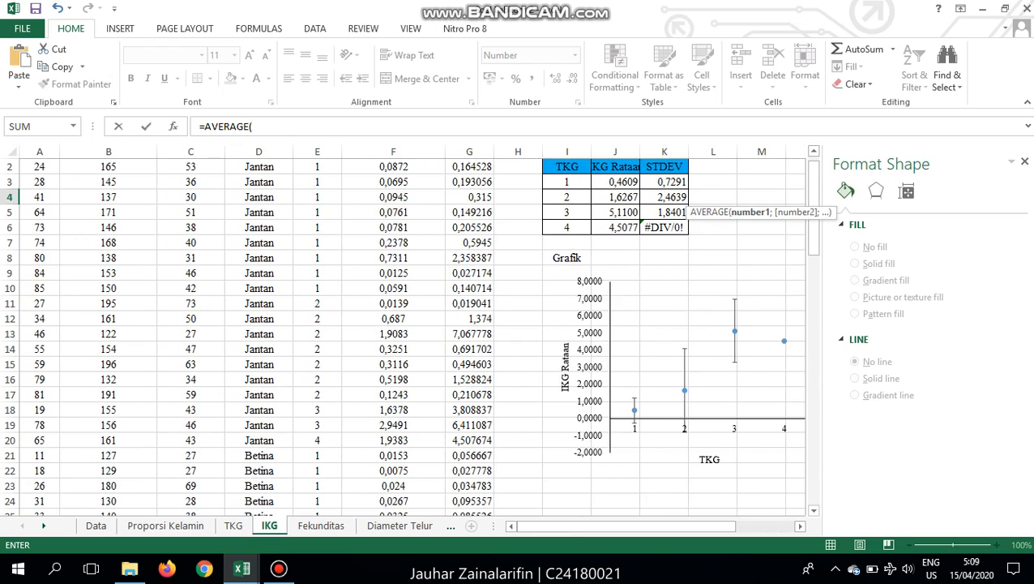
scroll(405, 335, down, 5)
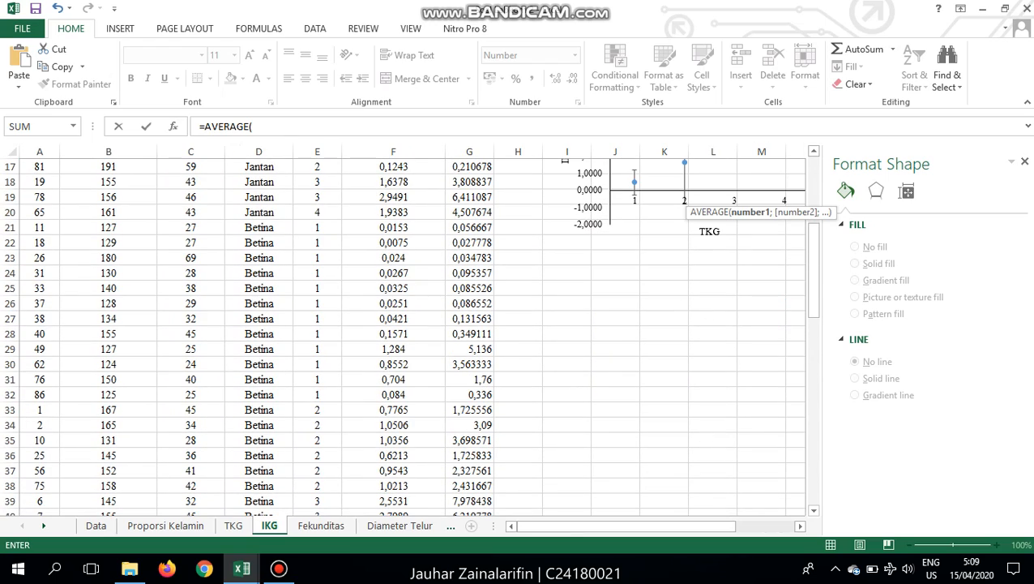
drag(470, 409, 474, 197)
scroll(405, 332, up, 2)
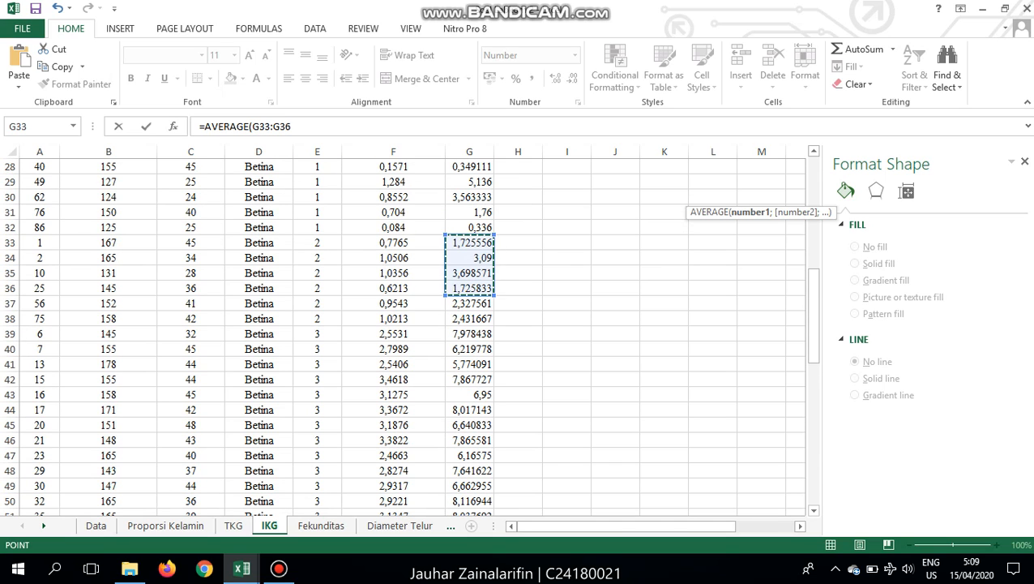
drag(469, 303, 470, 242)
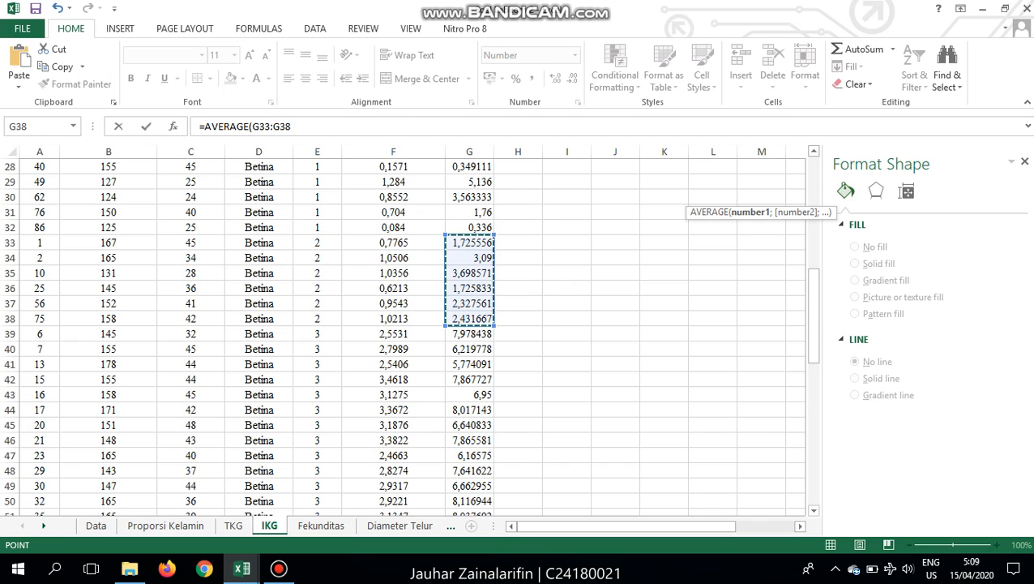
text())
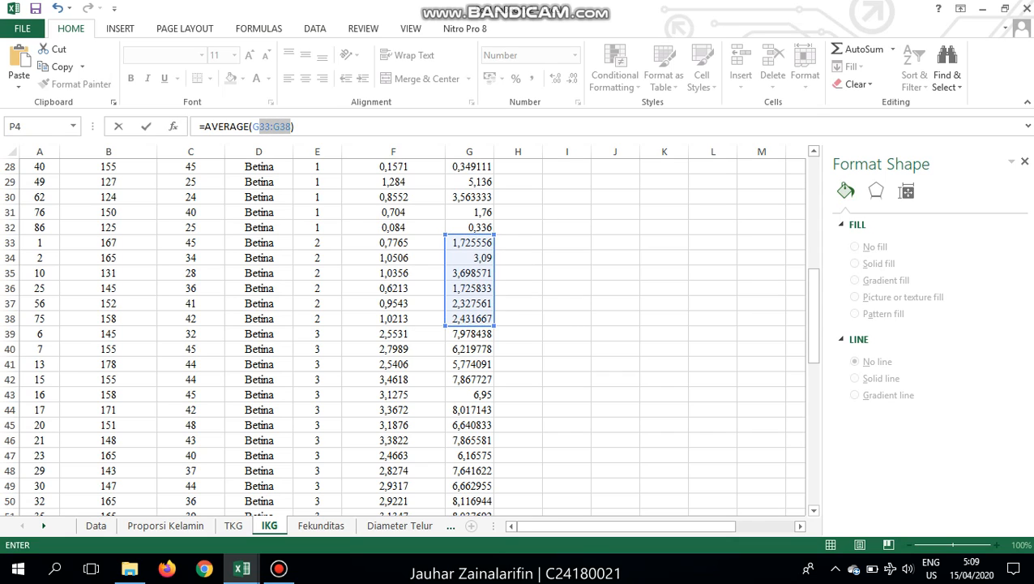
click(251, 126)
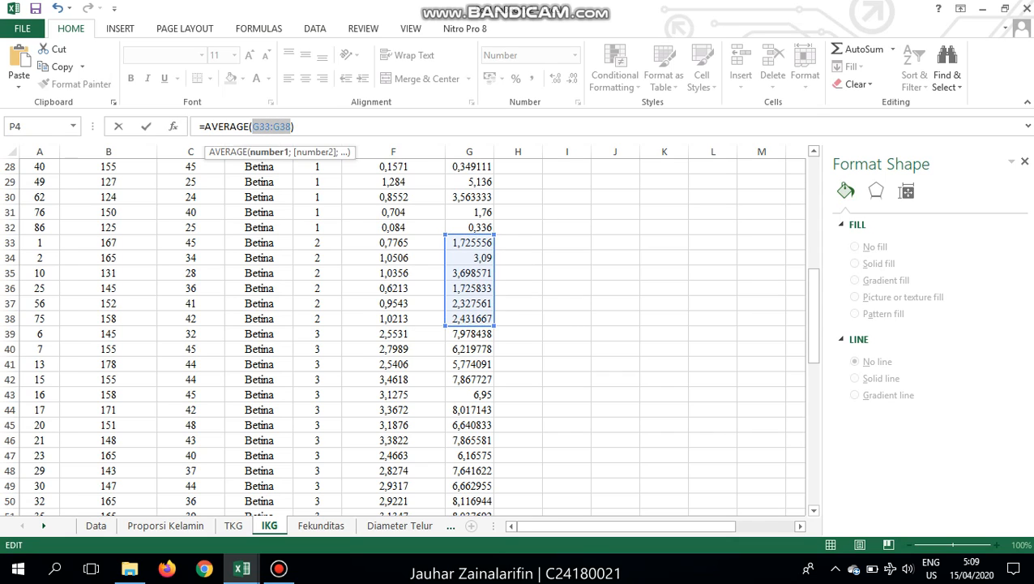
key(Tab)
- Calculate the Betina standard deviation for TKG 2 in cell Q4 with STDEV over G33:G38
text(=STDEB)
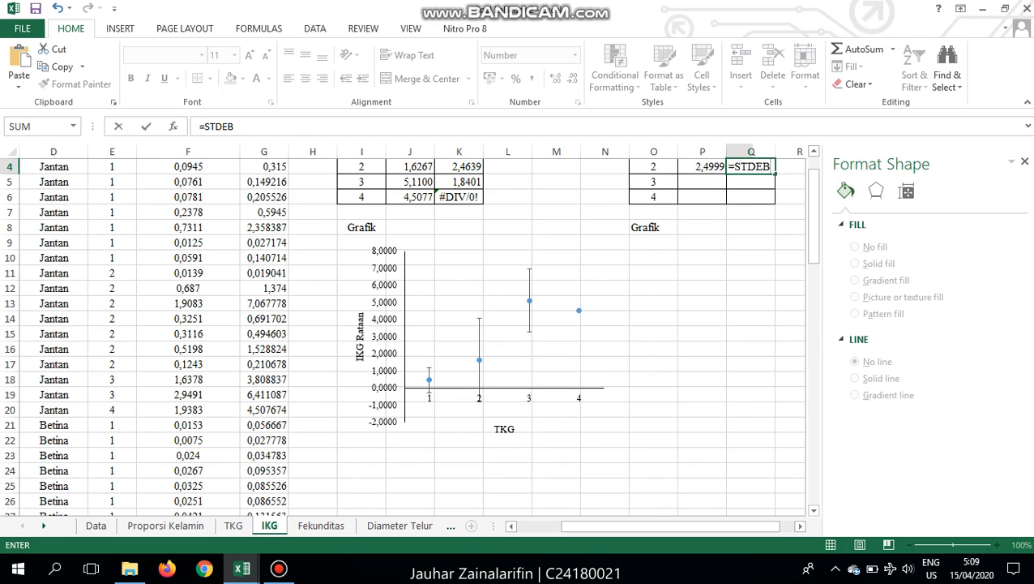
key(BackSpace)
text(V(G33:G38)
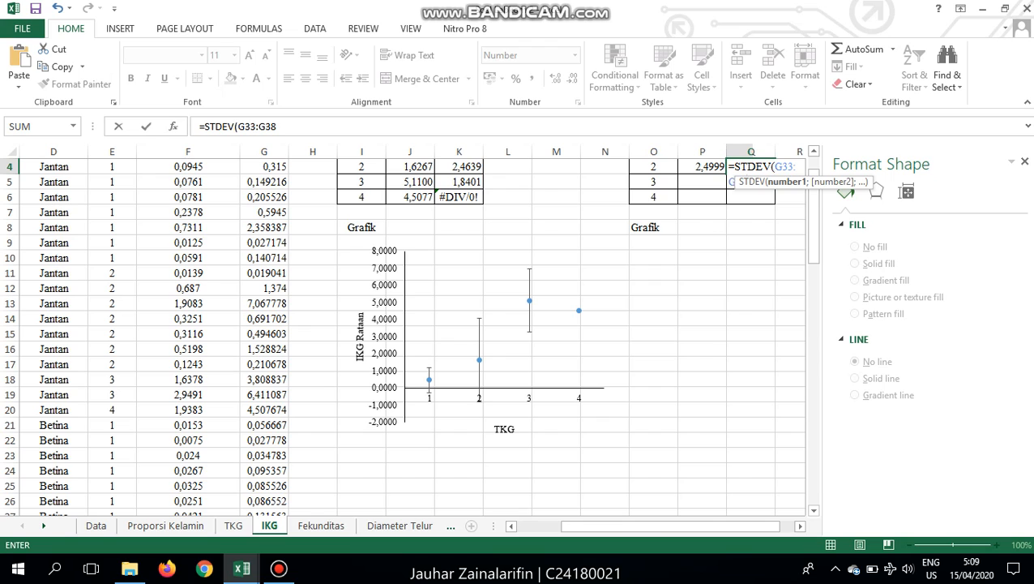
key(Return)
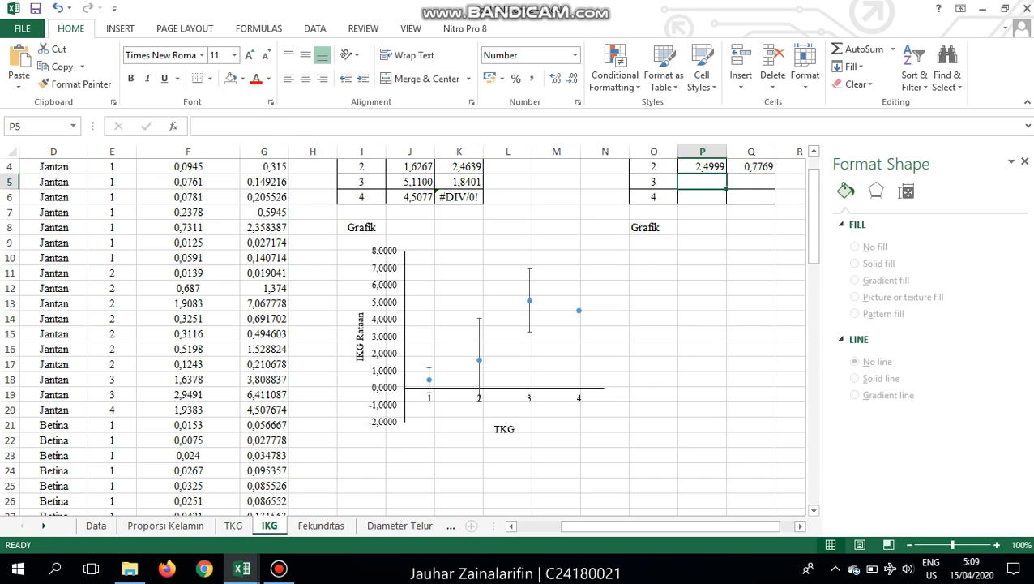
- Calculate the Betina mean IKG for TKG 3 in cell P5 with =AVERAGE(G39:G73)
scroll(405, 332, up, 1)
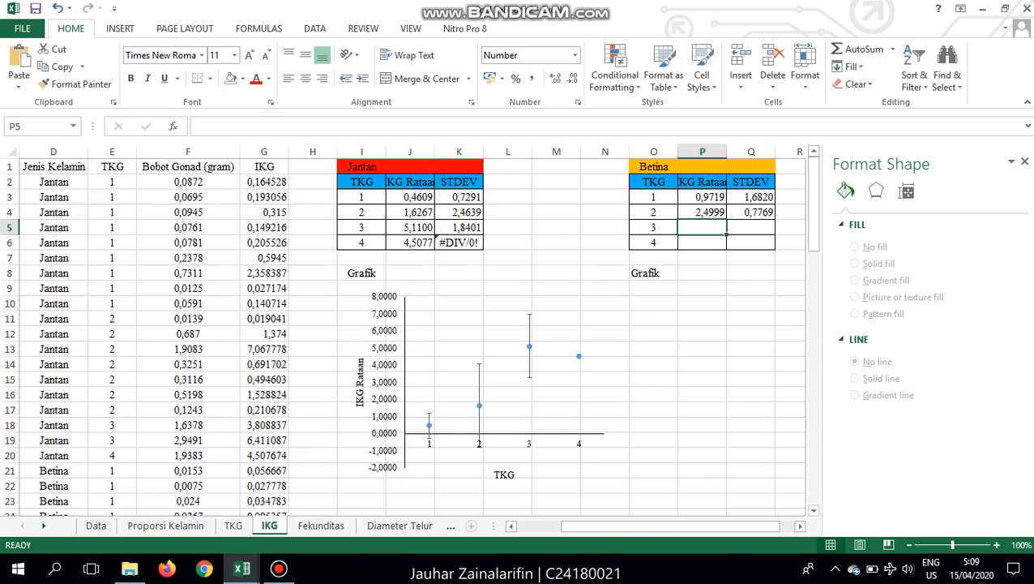
text(=AVERA)
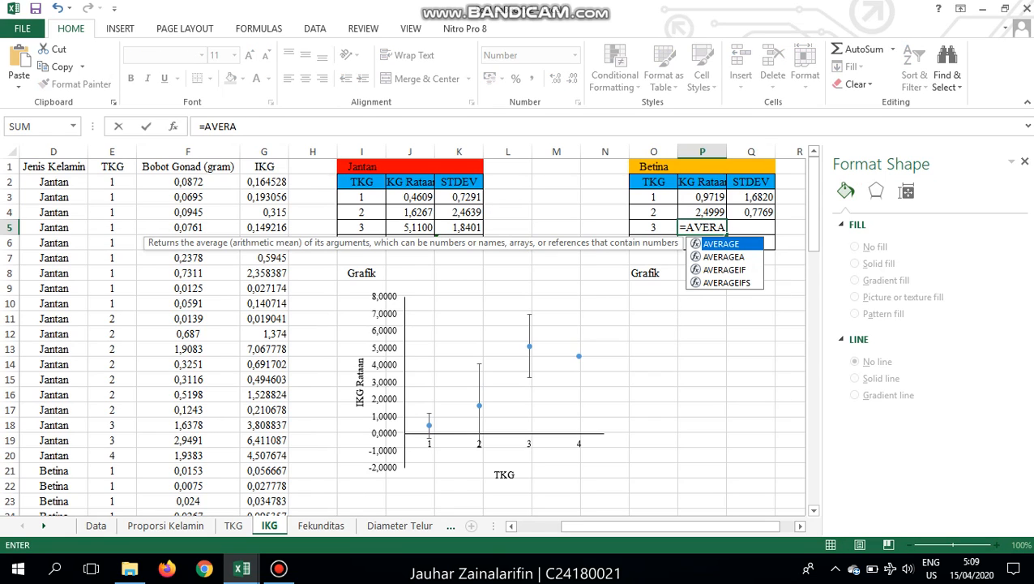
text(GE()
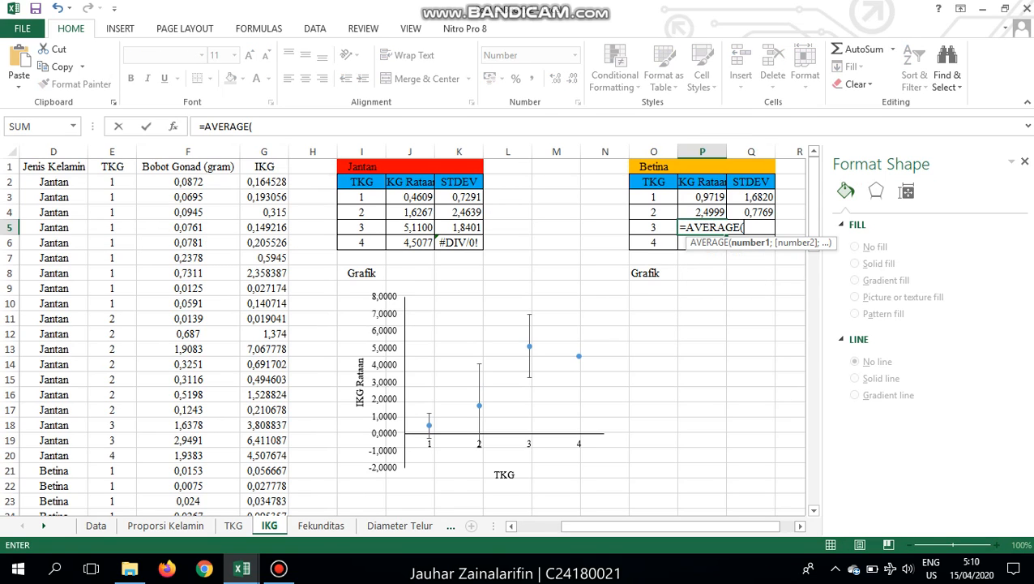
drag(640, 526, 594, 526)
scroll(486, 340, down, 9)
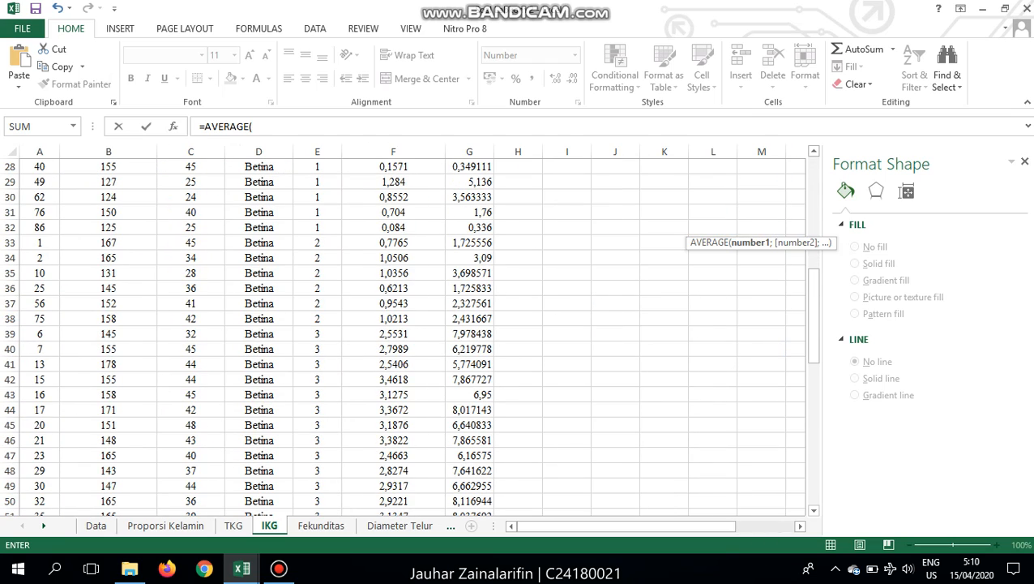
drag(316, 333, 469, 485)
drag(298, 495, 474, 383)
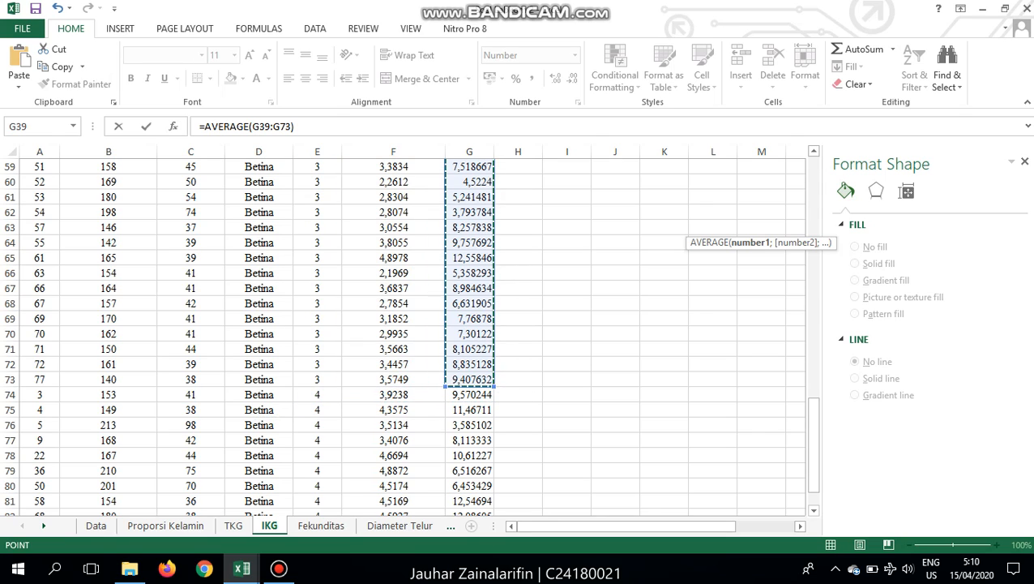
text())
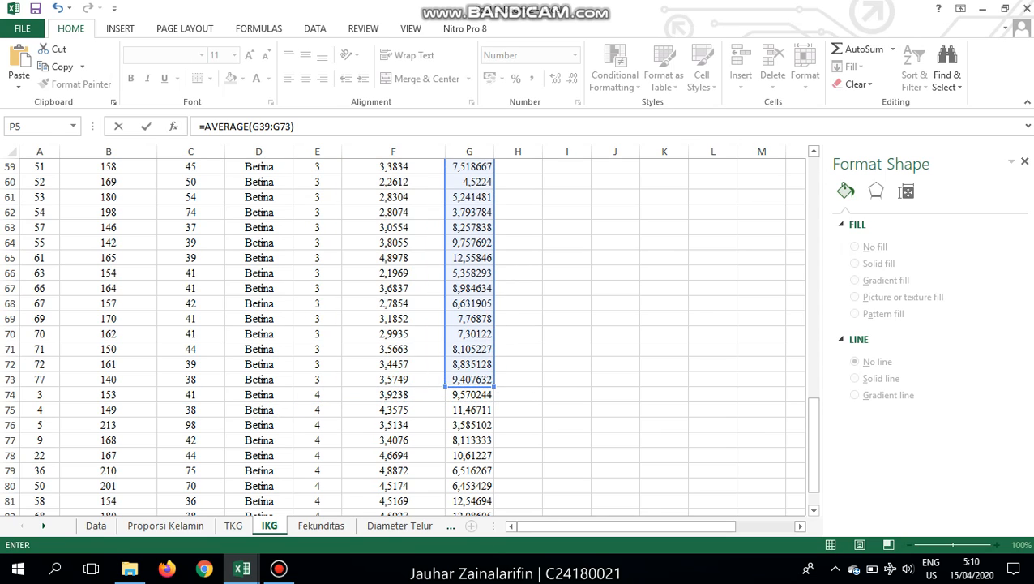
drag(291, 127, 259, 126)
key(Tab)
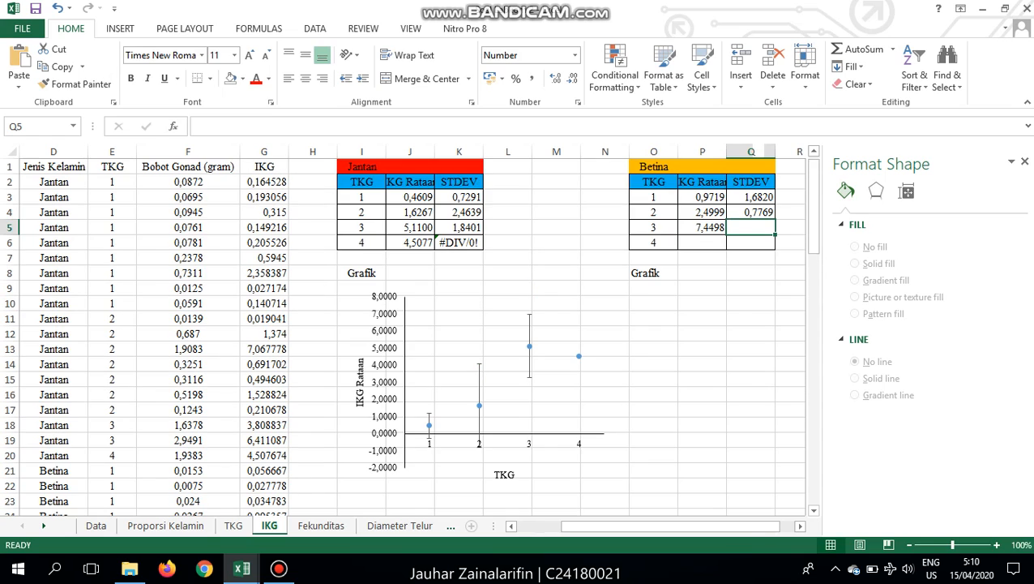
- Calculate the Betina standard deviation for TKG 3 in cell Q5 with =STDEV(G39:G73)
text(=STDEV)
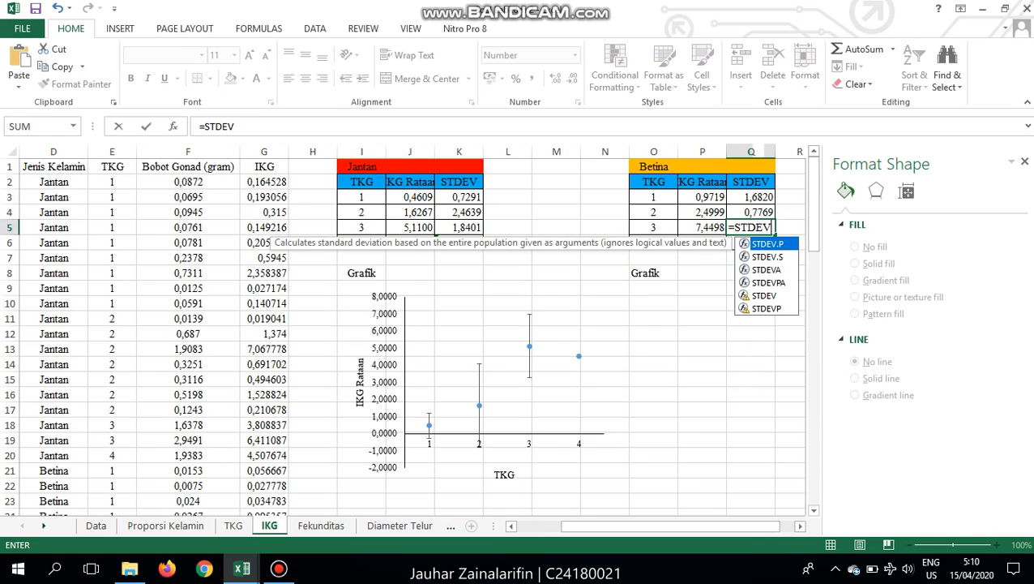
text(()
text(G39:G73)
text())
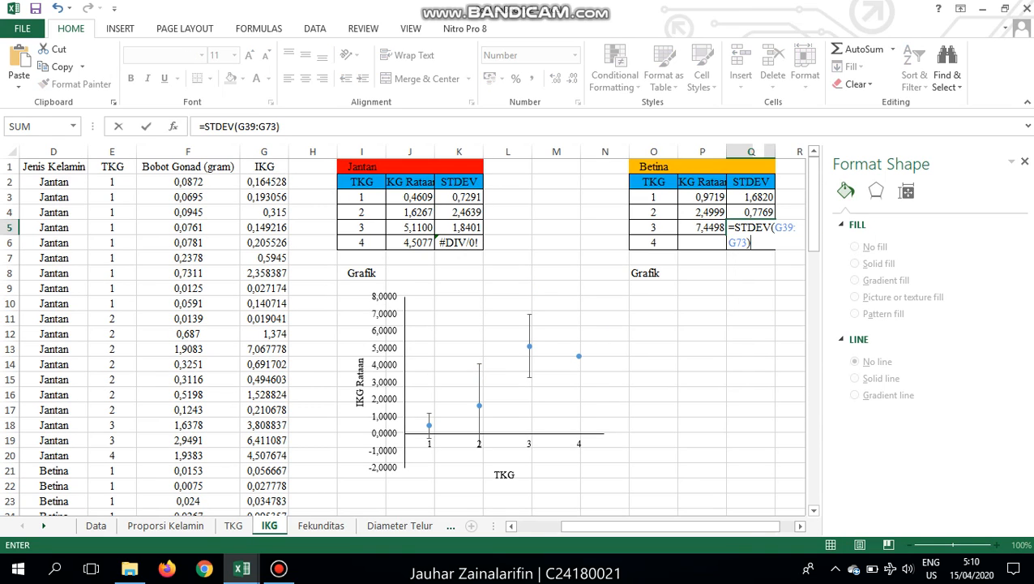
key(Return)
- Calculate the Betina mean IKG for TKG 4 in cell P6 with =AVERAGE(G74:G84)
text(=)
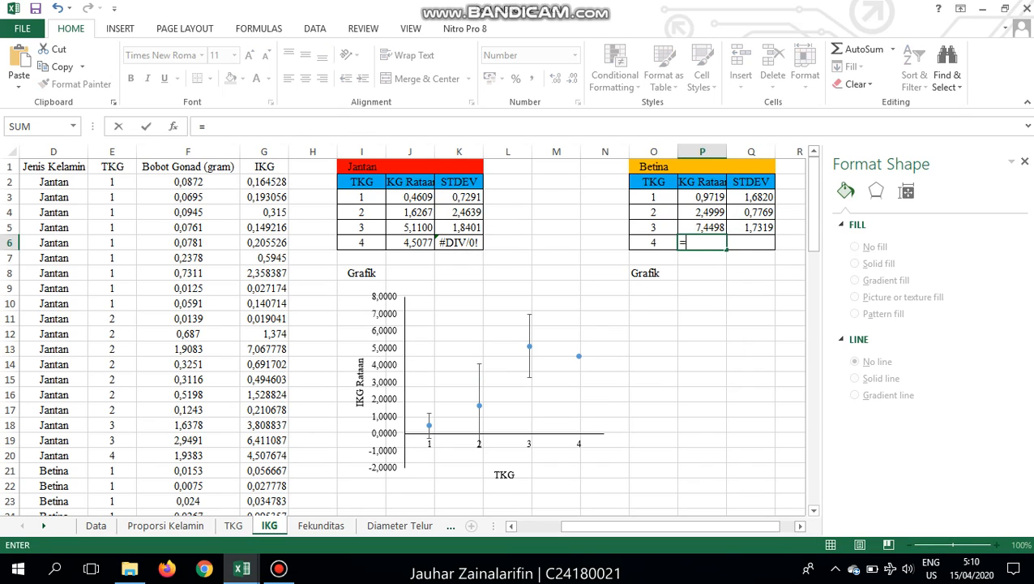
text(AVERAGE)
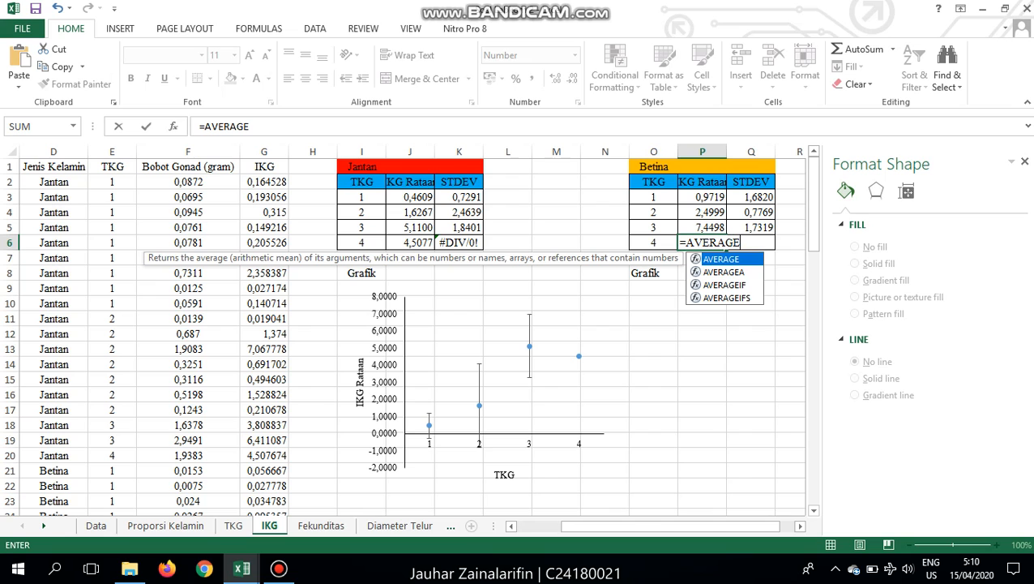
text(()
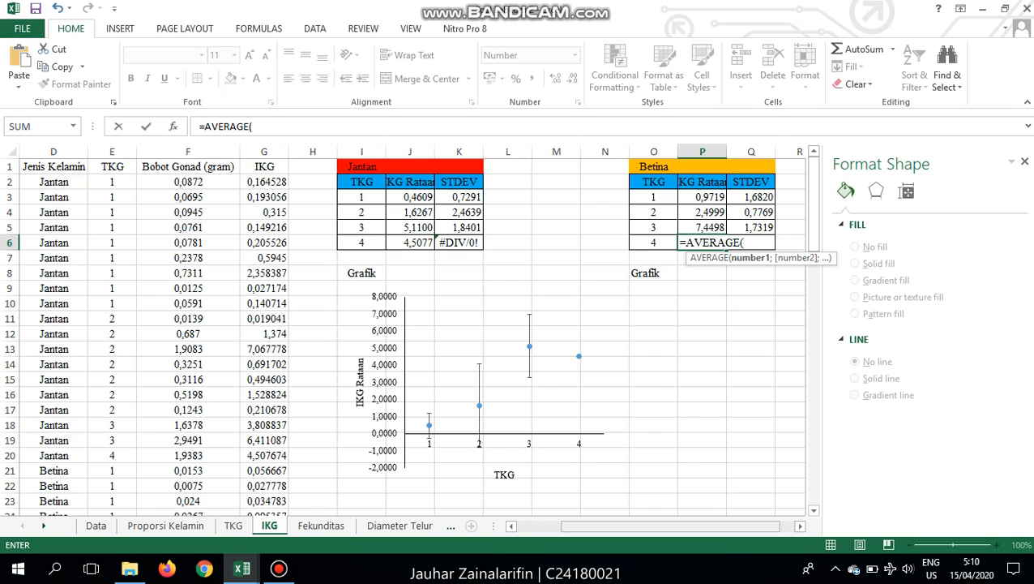
scroll(405, 332, left, 3)
scroll(405, 332, down, 9)
scroll(406, 332, down, 14)
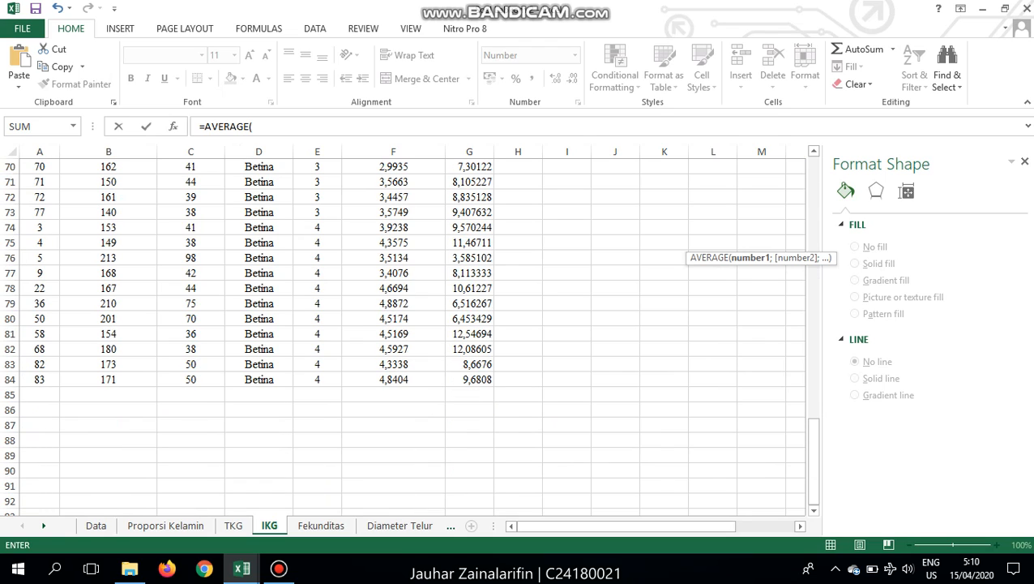
drag(469, 227, 469, 379)
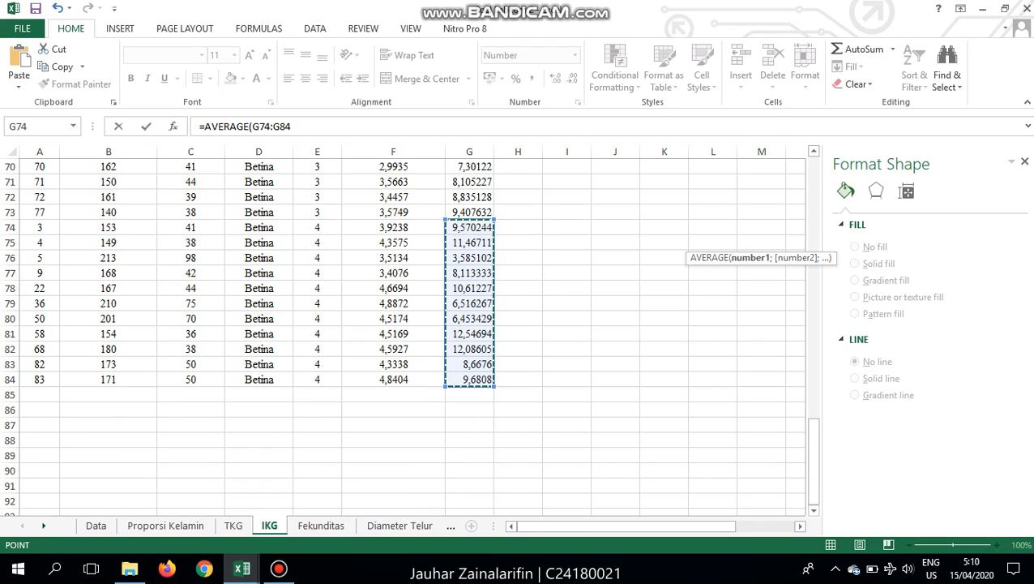
text())
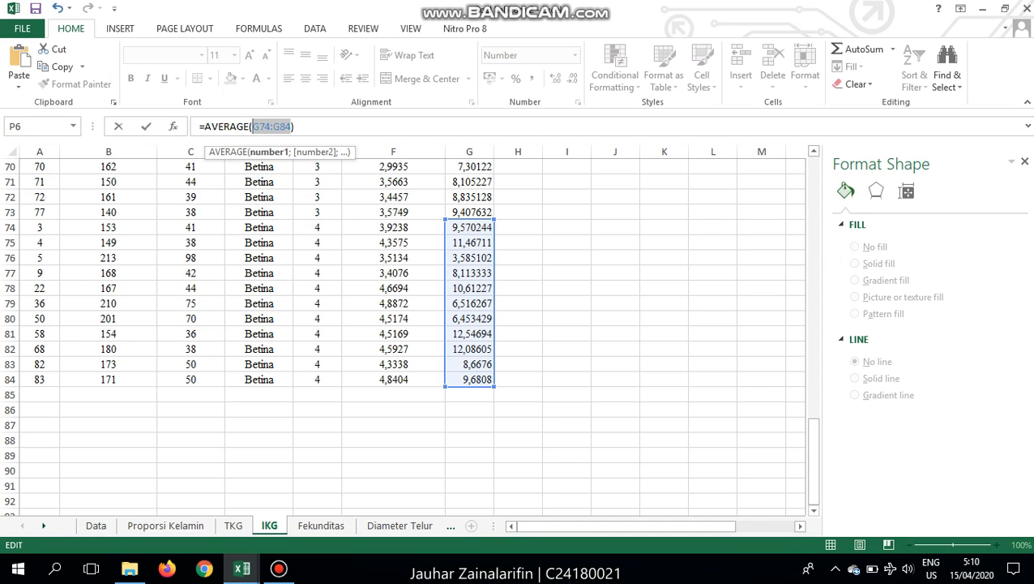
key(Tab)
- Calculate the Betina standard deviation for TKG 4 in cell Q6 with STDEV over G74:G84
text(=)
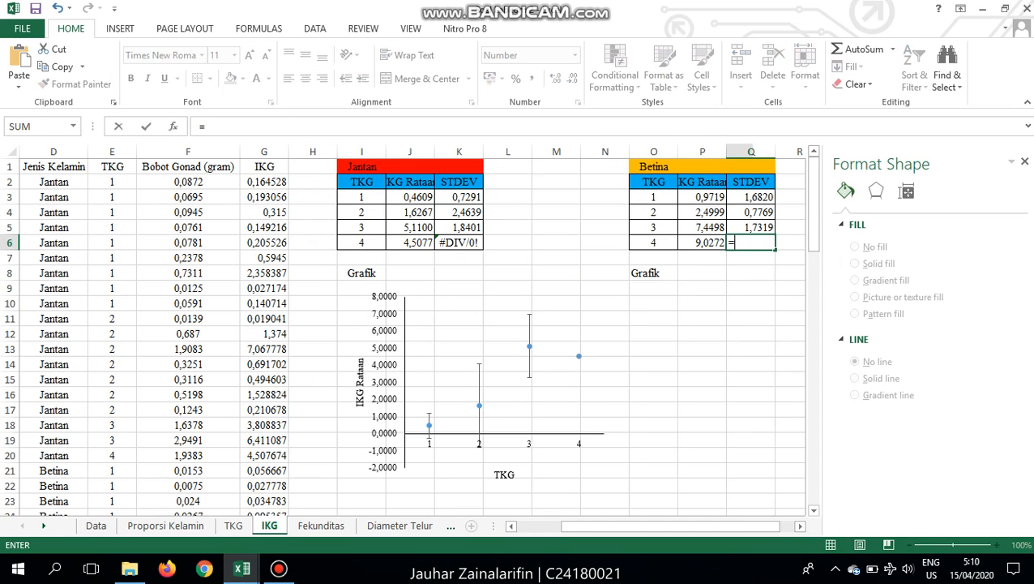
text(STDEV(G74:G84)
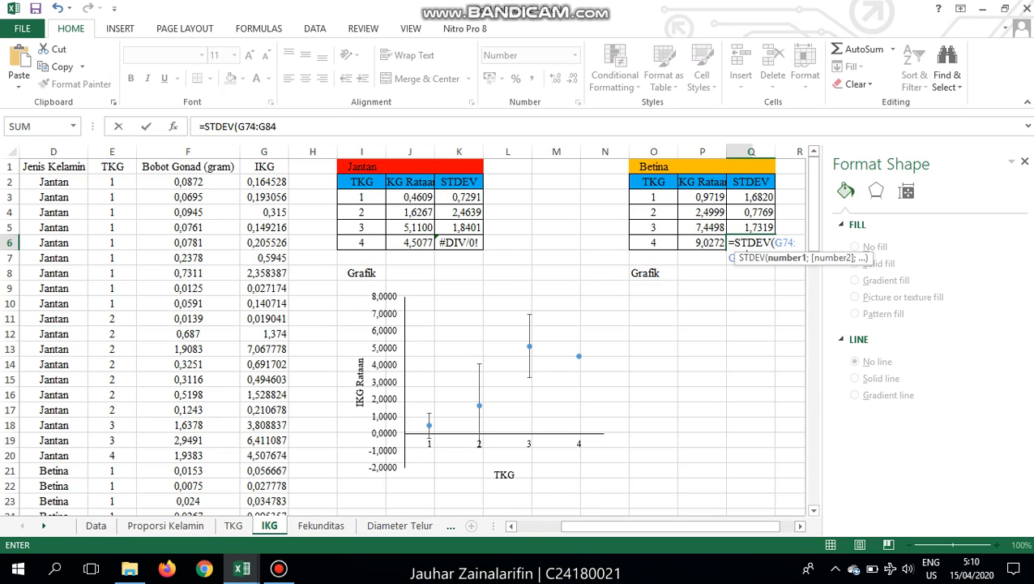
key(Return)
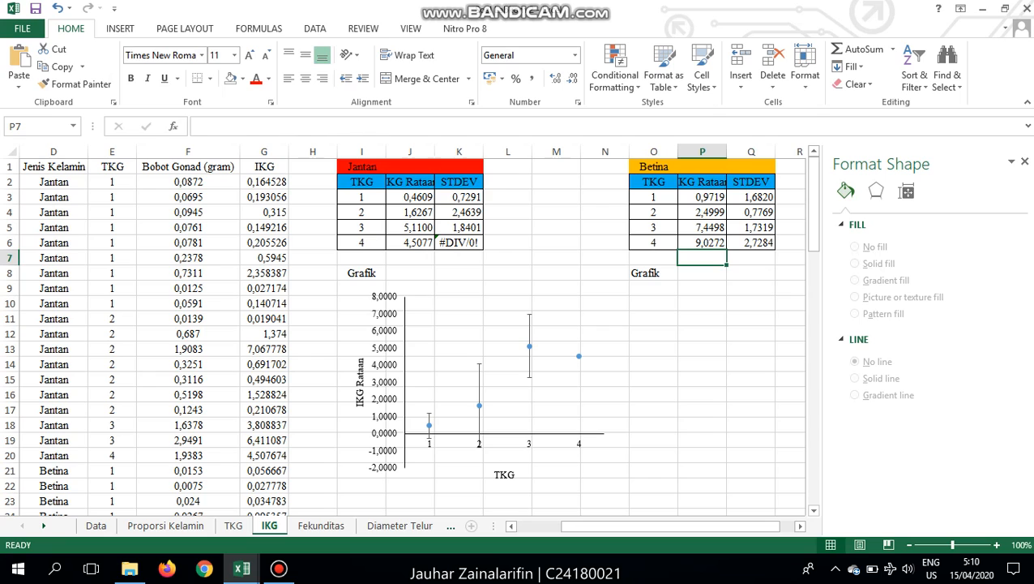
click(702, 318)
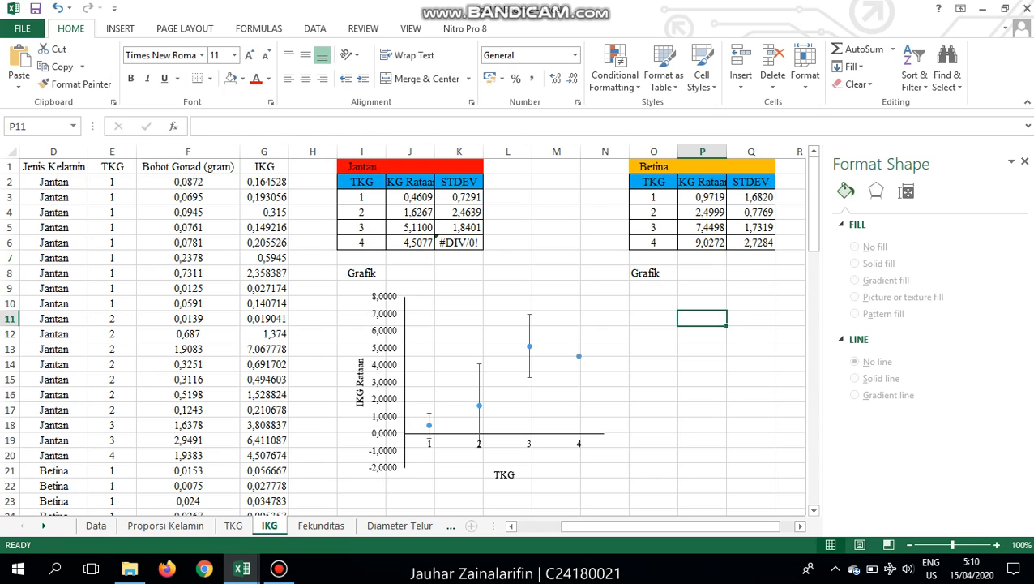
click(580, 478)
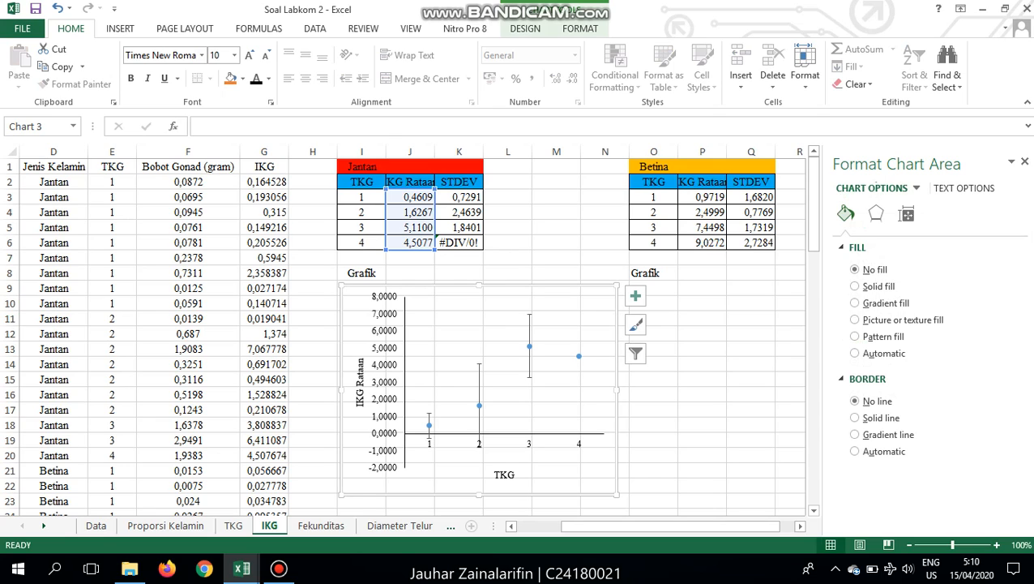
click(750, 334)
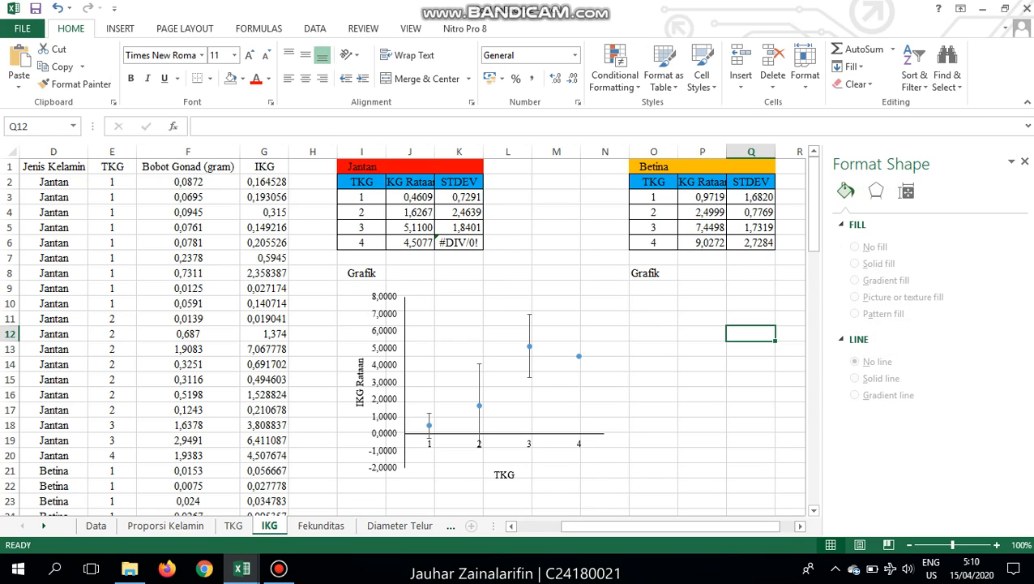
click(556, 405)
click(579, 480)
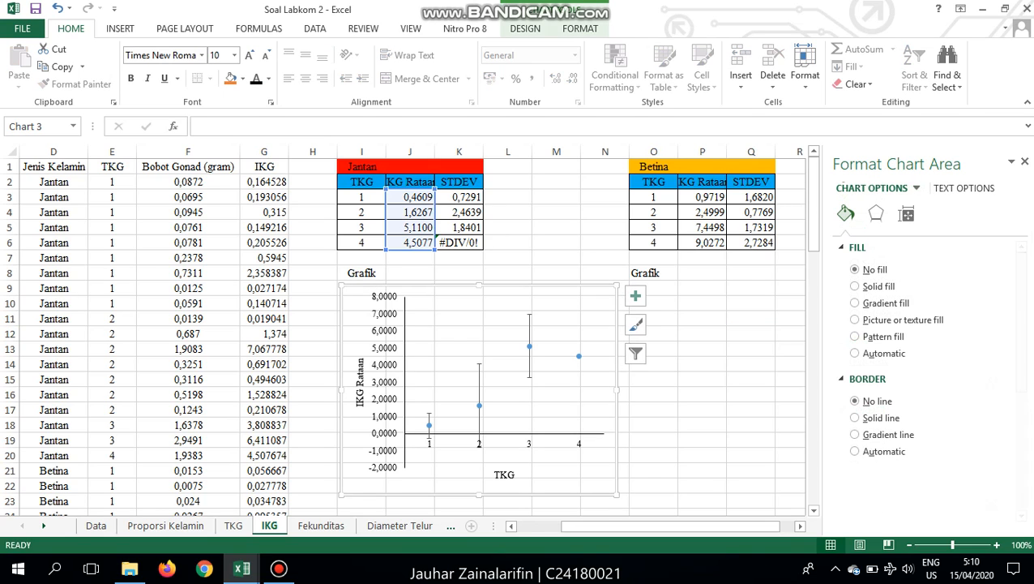
click(751, 364)
click(653, 288)
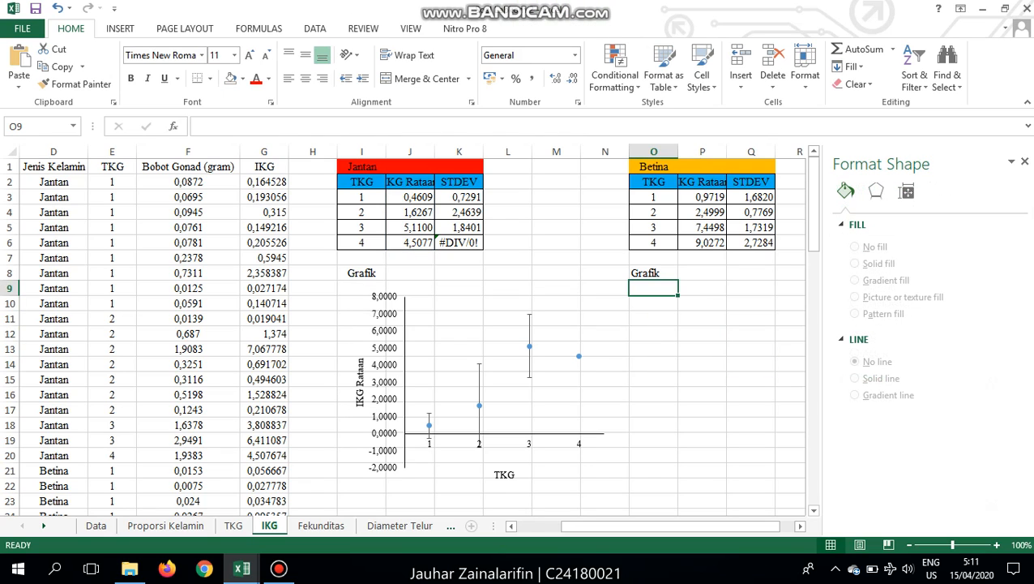
- Copy the Jantan chart and paste the duplicate at cell O9 under the Betina Grafik label
click(555, 405)
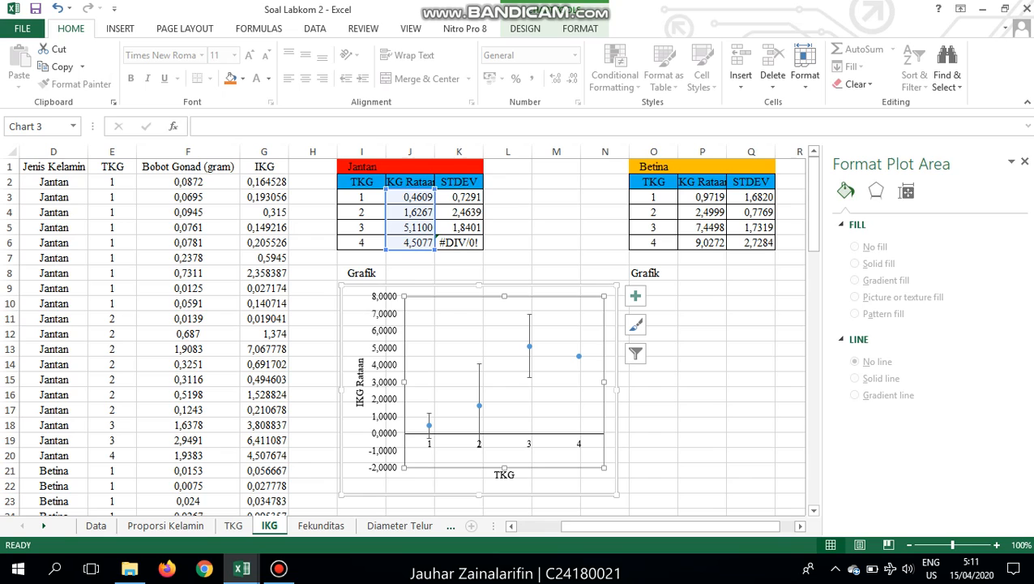
click(579, 480)
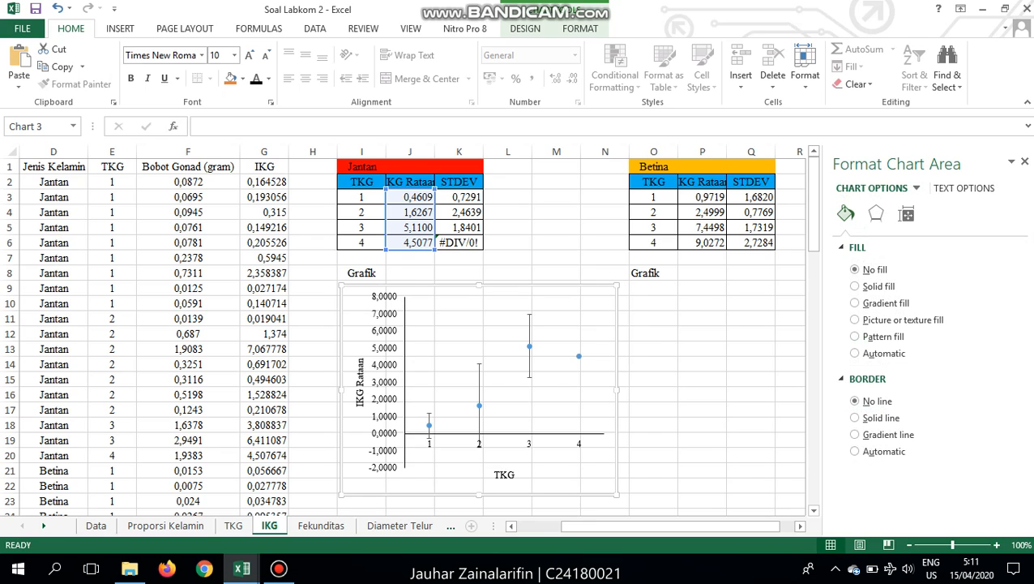
click(702, 303)
click(653, 289)
key(ctrl+v)
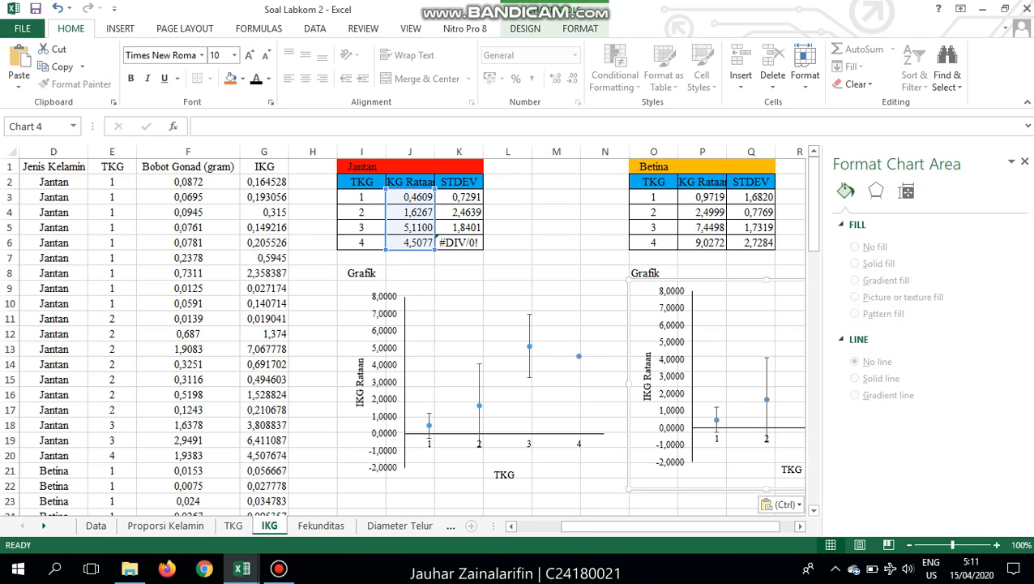
- Open the data source of the copied chart under Betina and start editing the values of Series1
drag(631, 526, 641, 526)
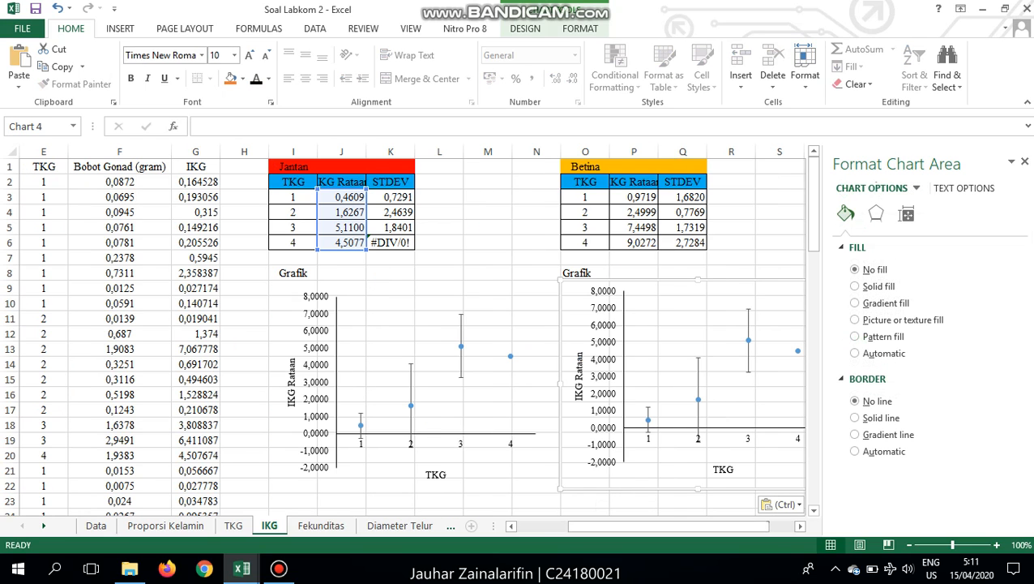
click(581, 29)
click(525, 28)
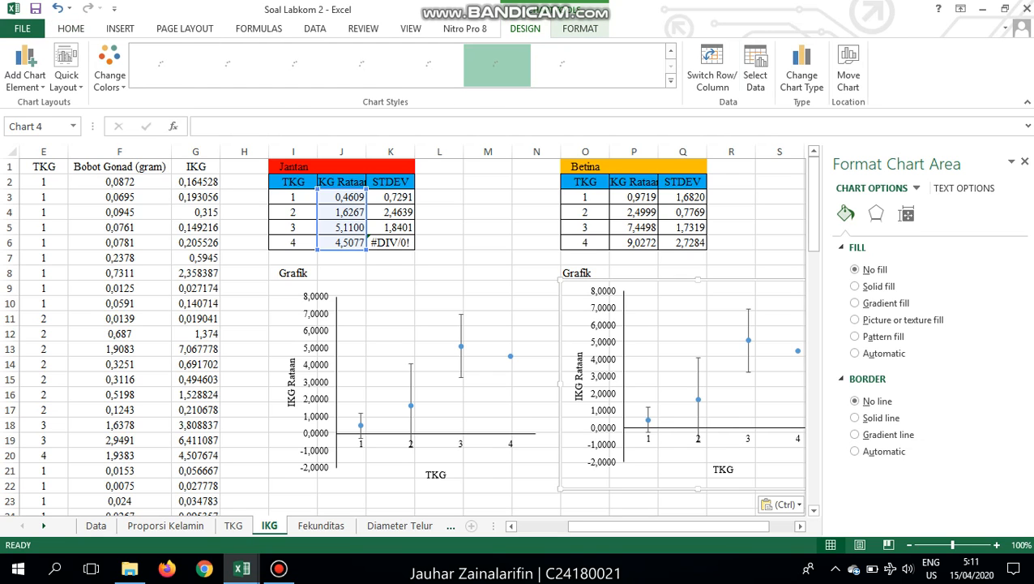
click(755, 68)
key(alt+e)
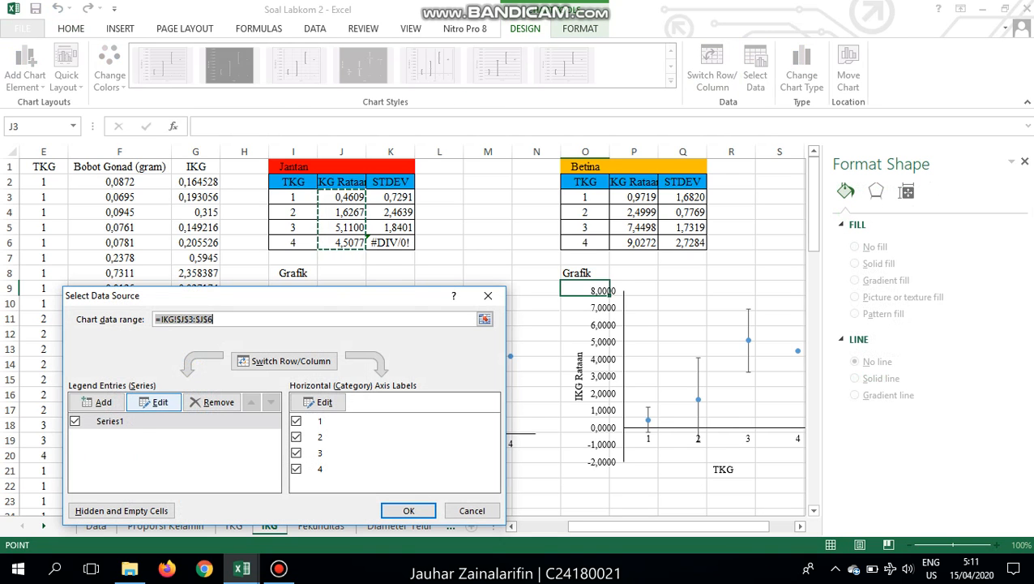
key(Tab)
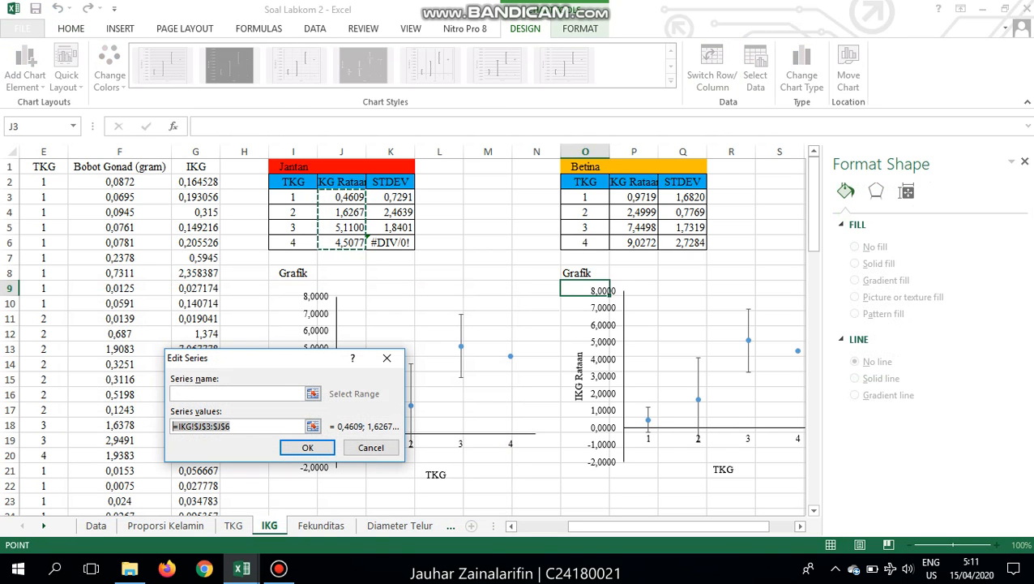
- Set the Betina chart's series values to the Betina mean IKG cells P3:P6
key(BackSpace)
drag(633, 197, 637, 242)
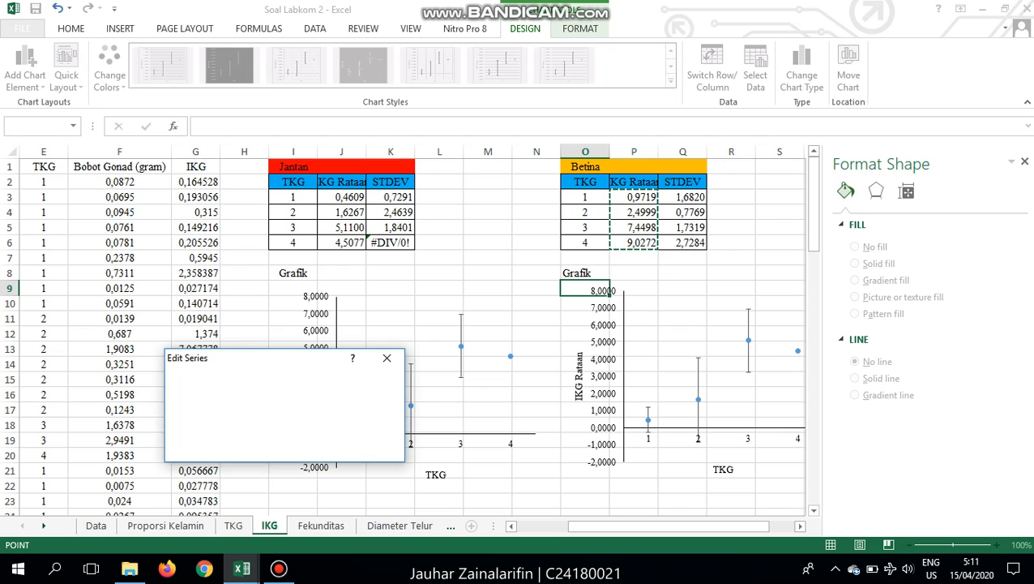
key(Return)
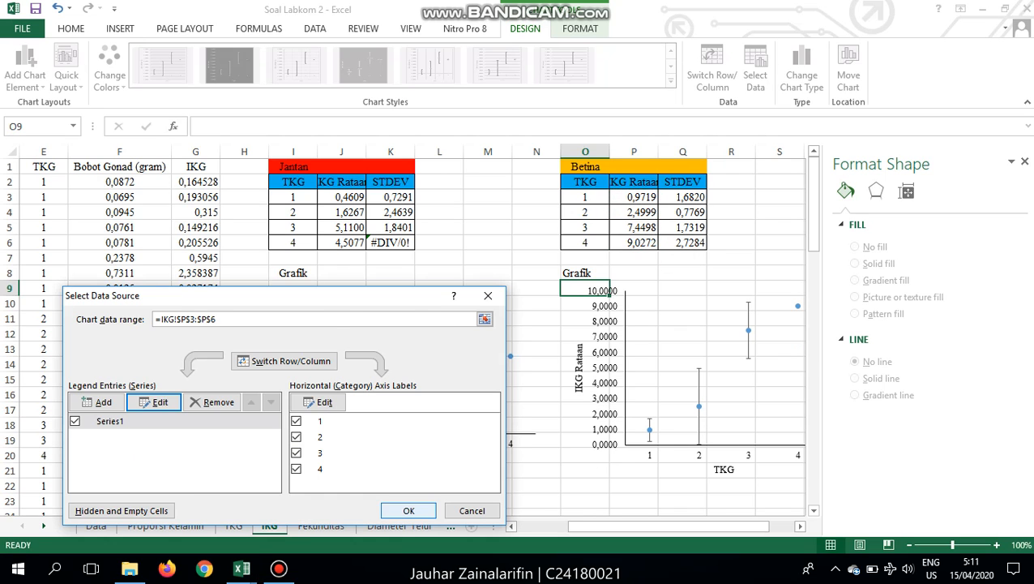
click(408, 510)
- Set the Betina chart's custom positive and negative error values to the Betina STDEV cells Q3:Q6
click(699, 341)
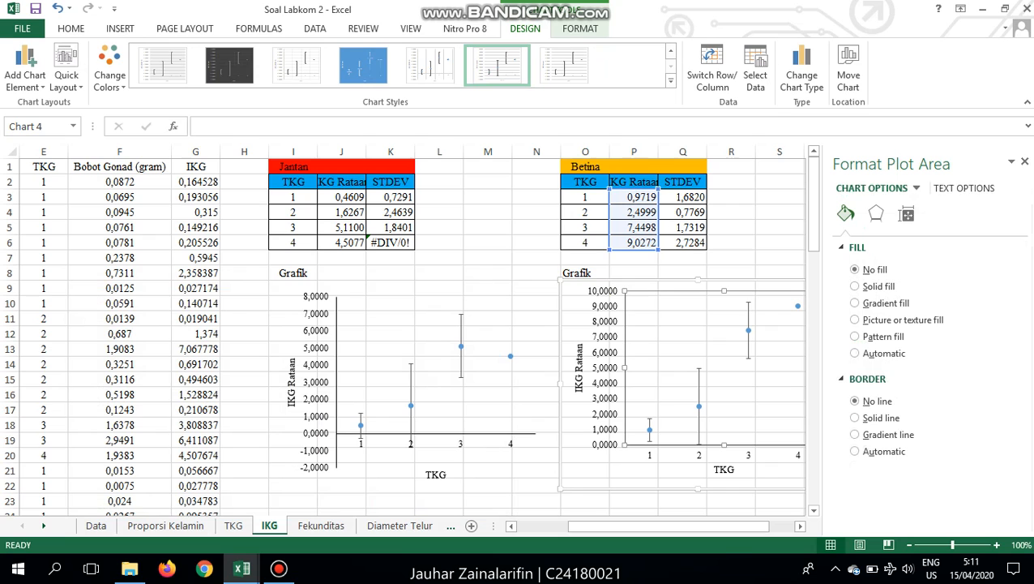
click(698, 385)
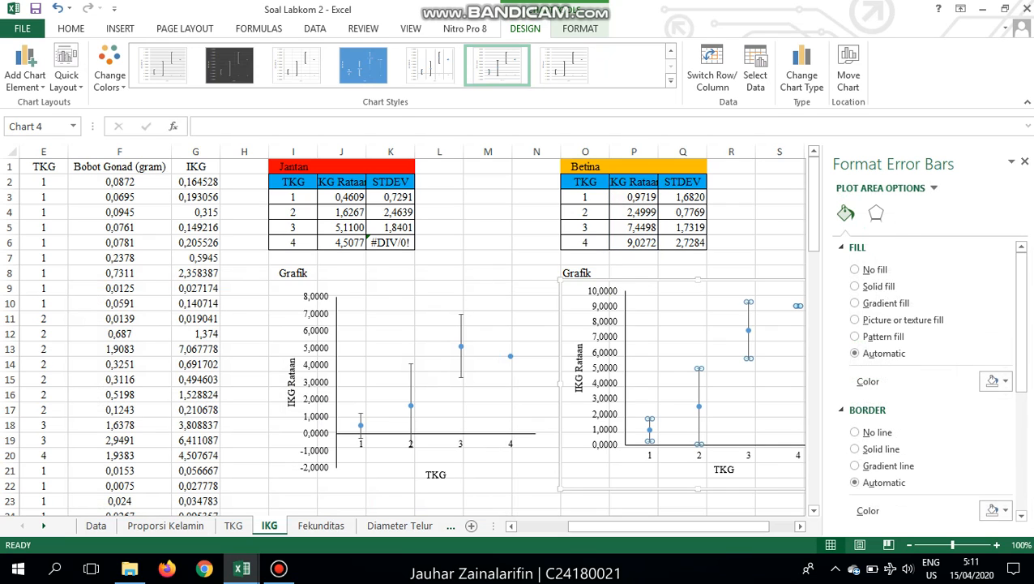
scroll(920, 246, down, 3)
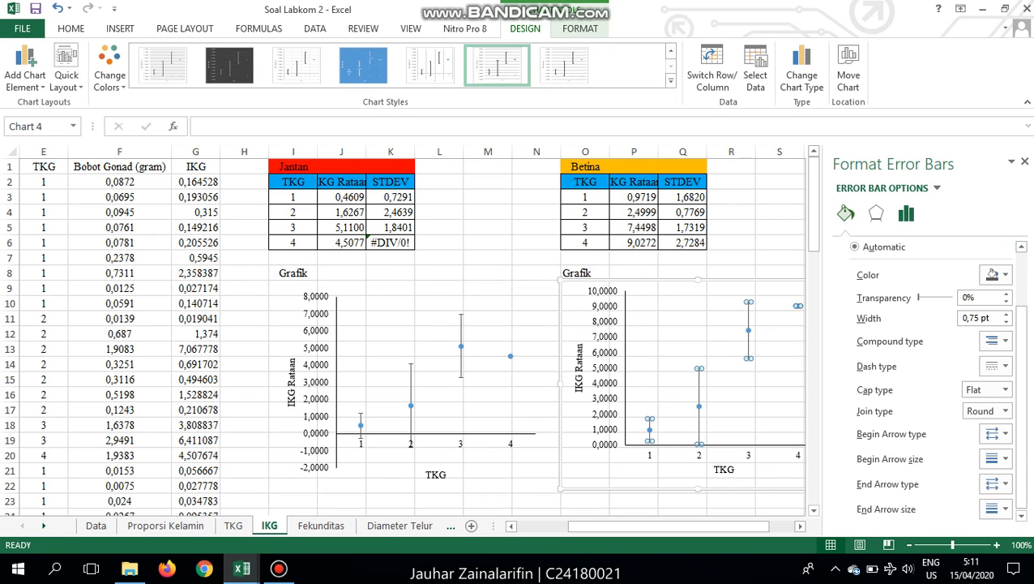
click(906, 213)
scroll(936, 377, down, 2)
click(979, 508)
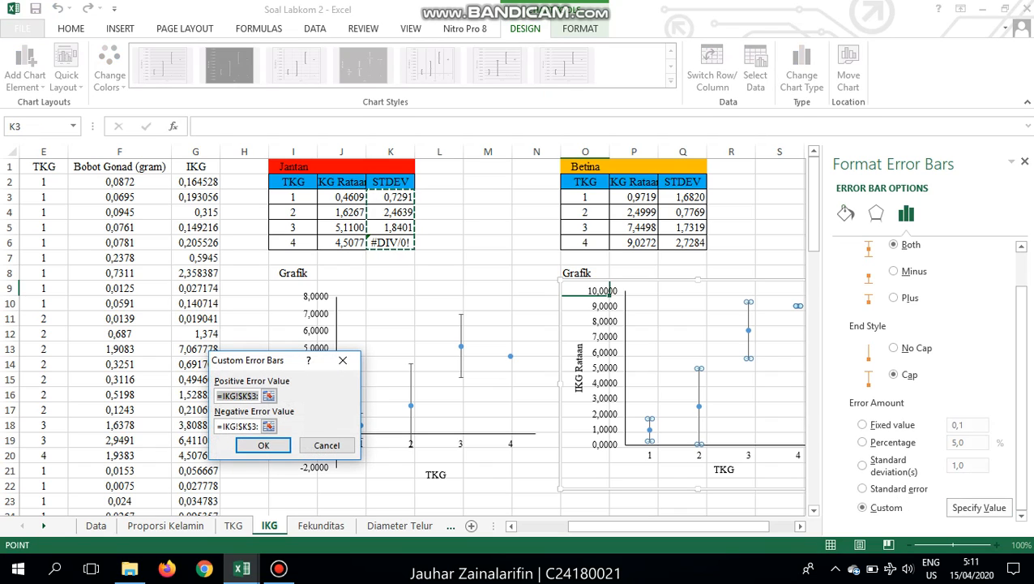
key(BackSpace)
drag(683, 197, 693, 243)
click(269, 426)
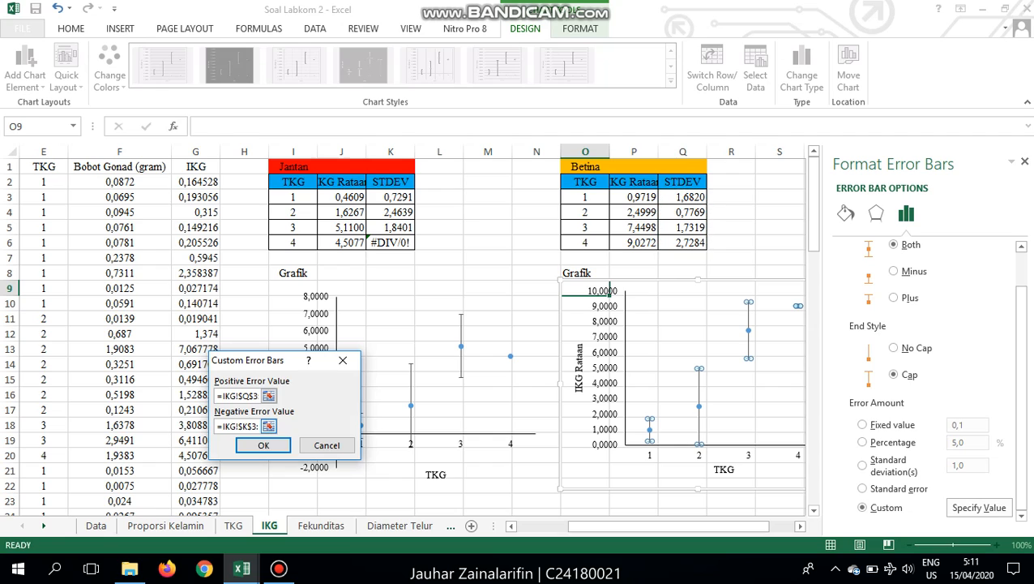
triple_click(256, 426)
drag(683, 197, 691, 243)
key(Return)
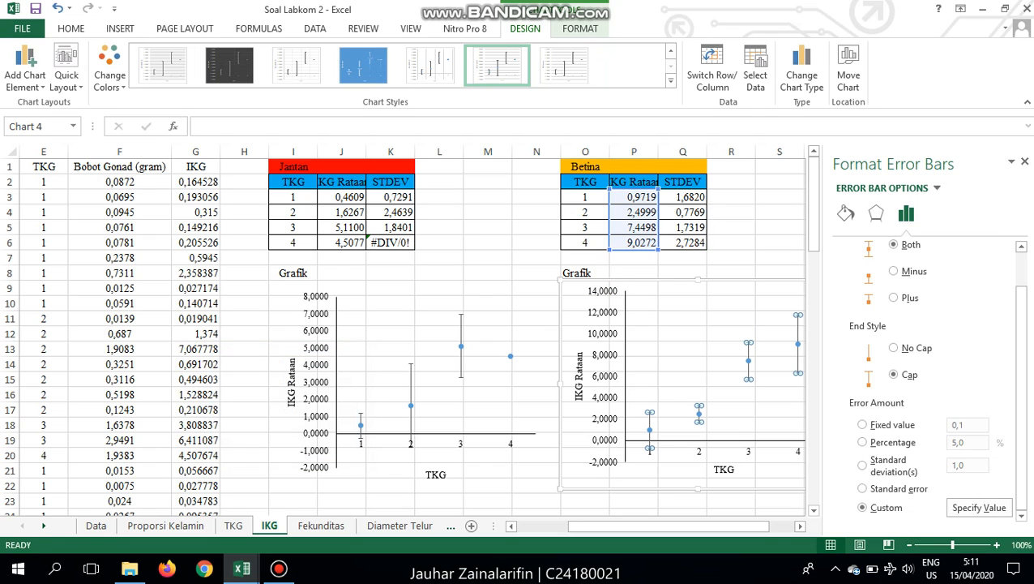
- Deselect the Betina chart and close the chart formatting pane
click(731, 273)
scroll(402, 329, down, 1)
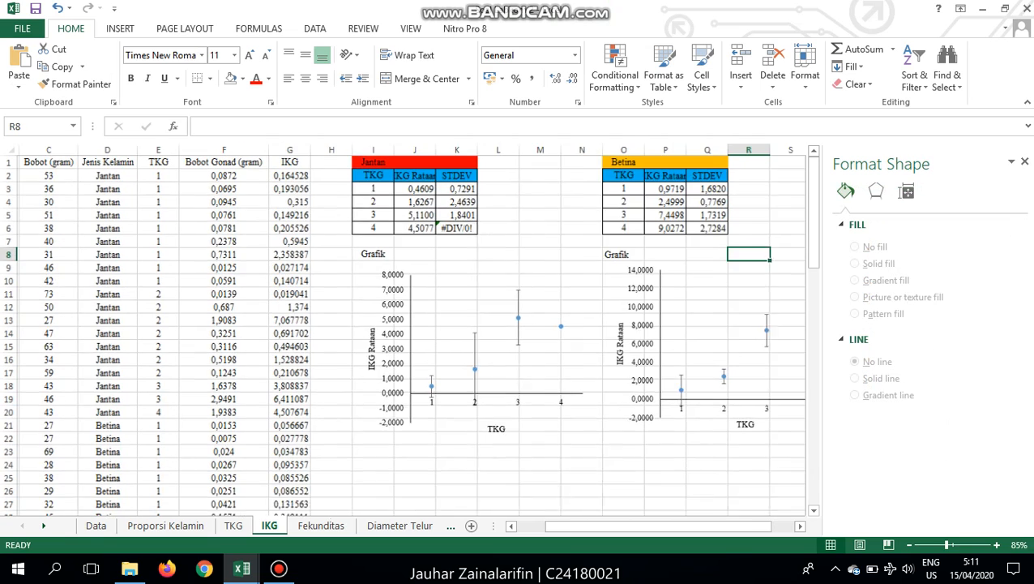
click(1025, 162)
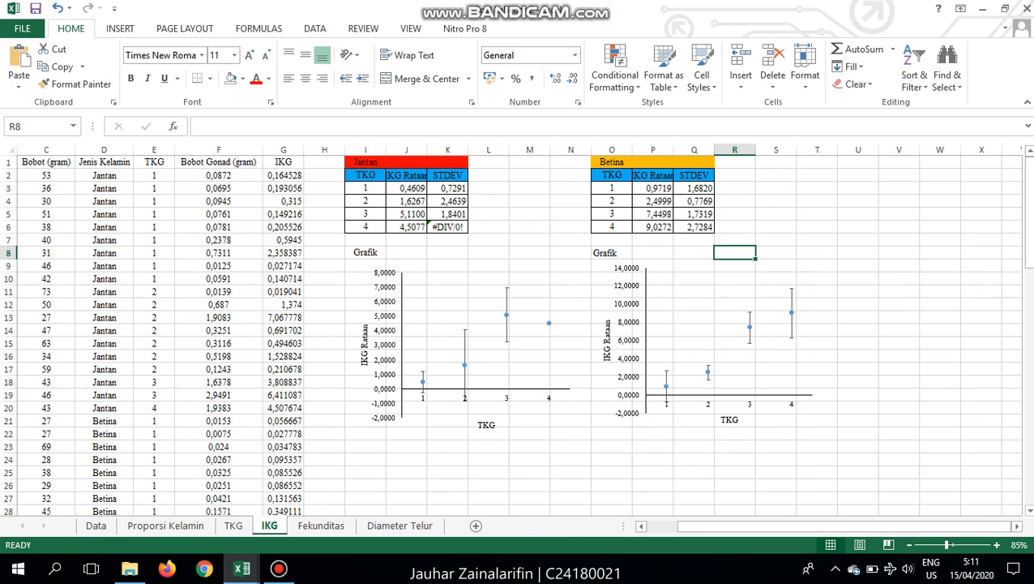
mouse_move(279, 568)
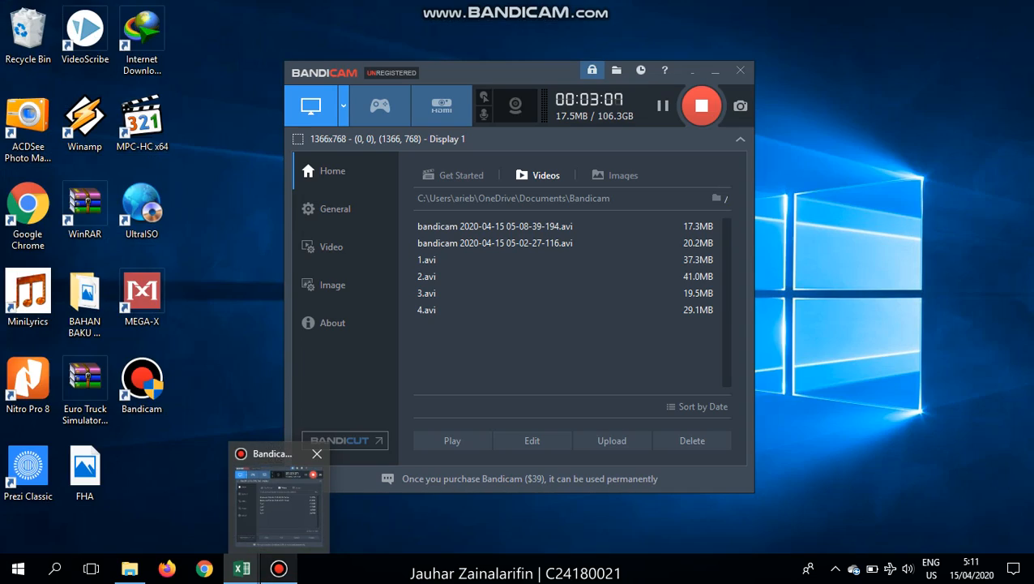
click(284, 504)
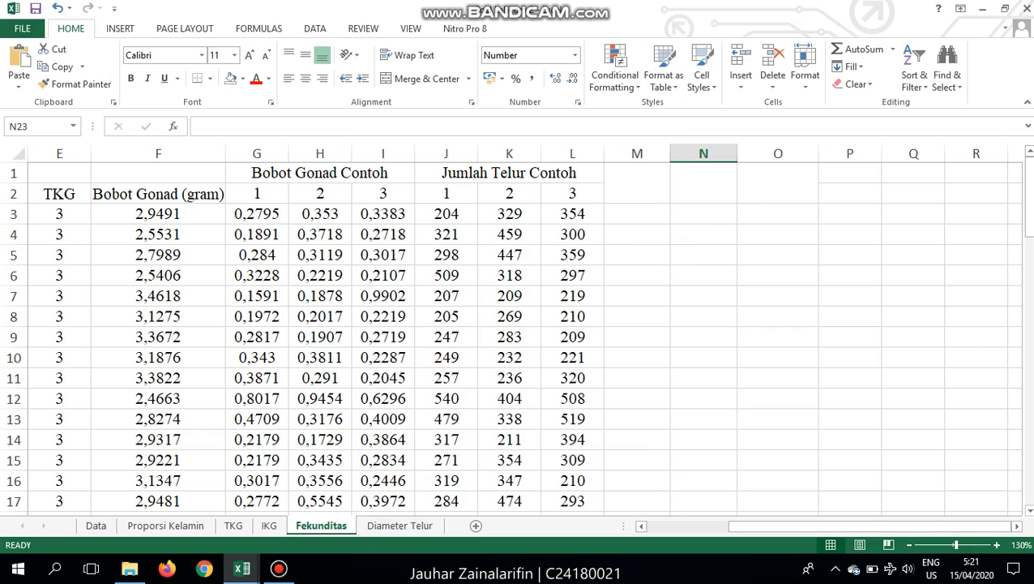
- Review the Fekunditas sheet's fish, gonad weight and egg count data from the headings down to the last row
drag(867, 526, 782, 526)
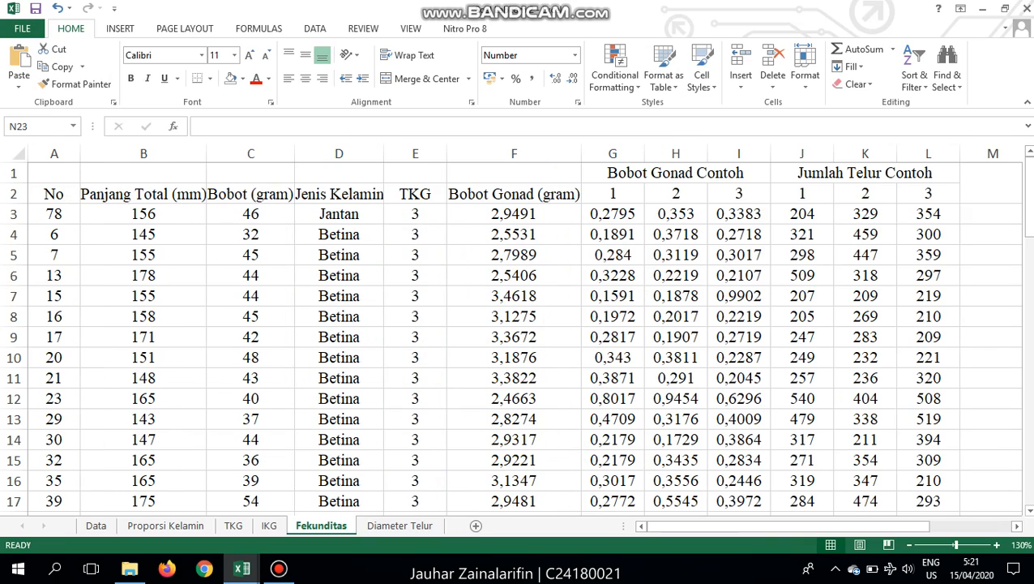
scroll(519, 332, down, 3)
scroll(518, 332, up, 3)
scroll(519, 332, down, 9)
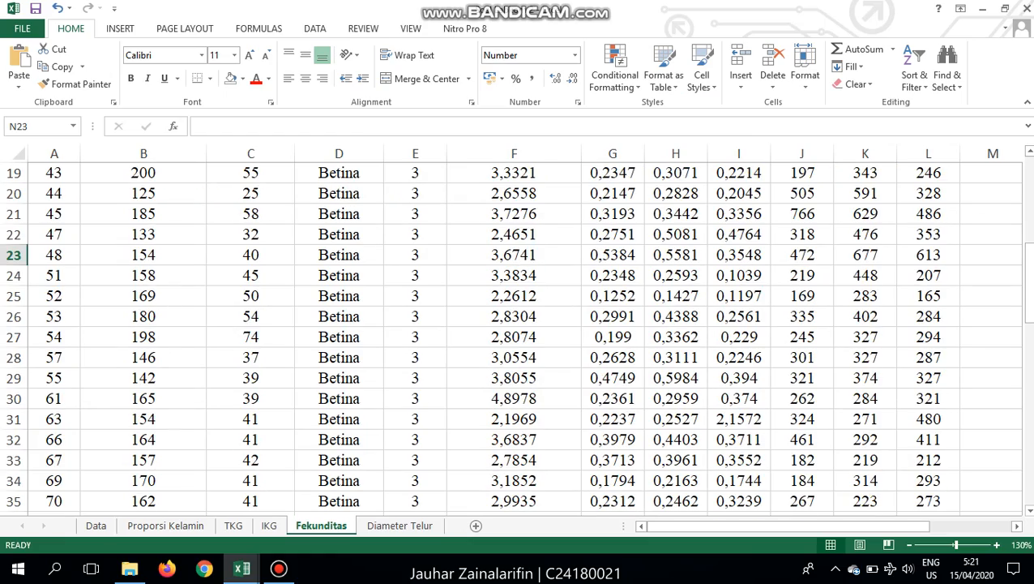
scroll(519, 332, up, 5)
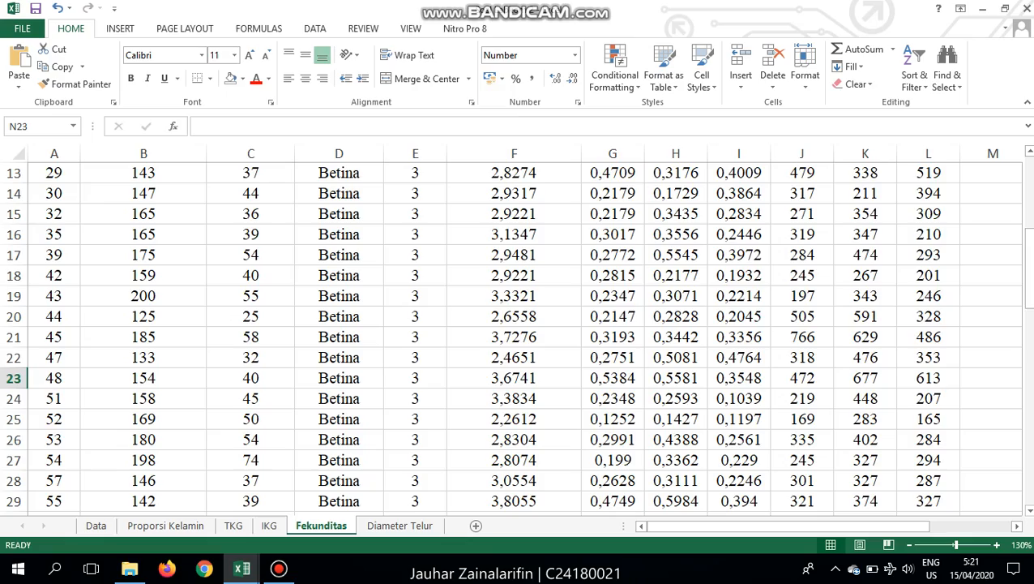
scroll(518, 332, up, 4)
scroll(519, 333, down, 12)
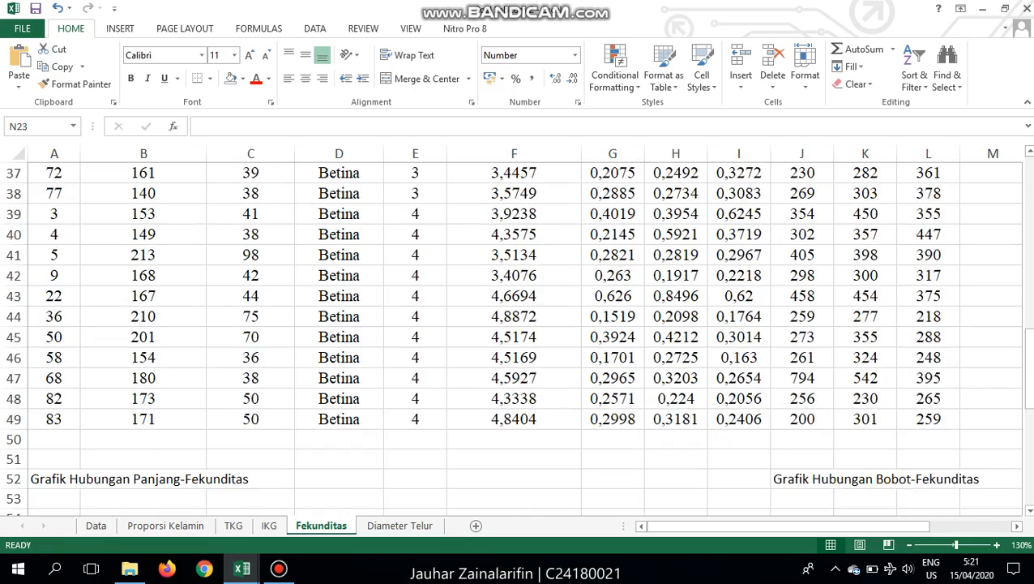
scroll(519, 332, up, 5)
scroll(519, 332, up, 7)
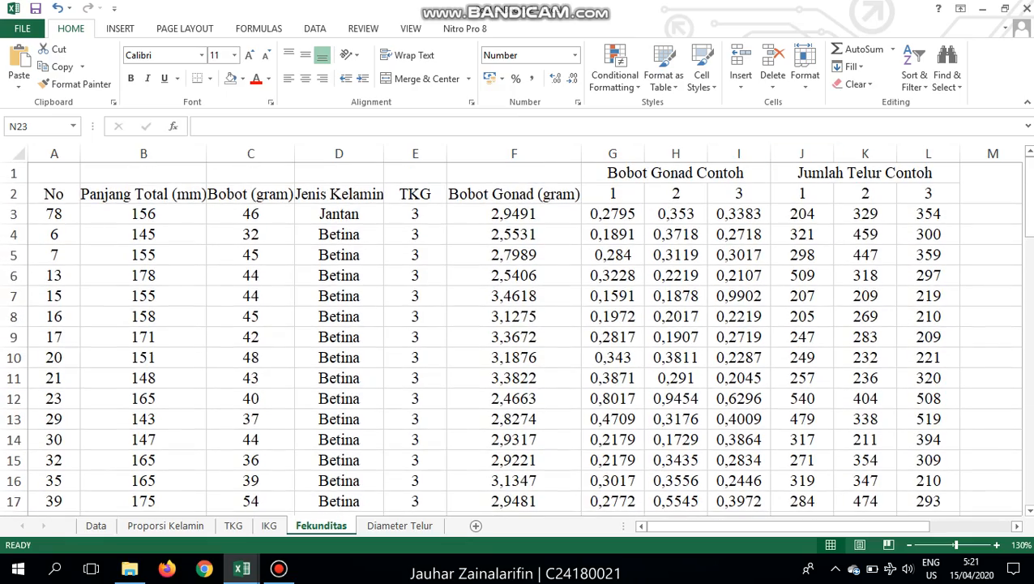
click(992, 183)
key(Right)
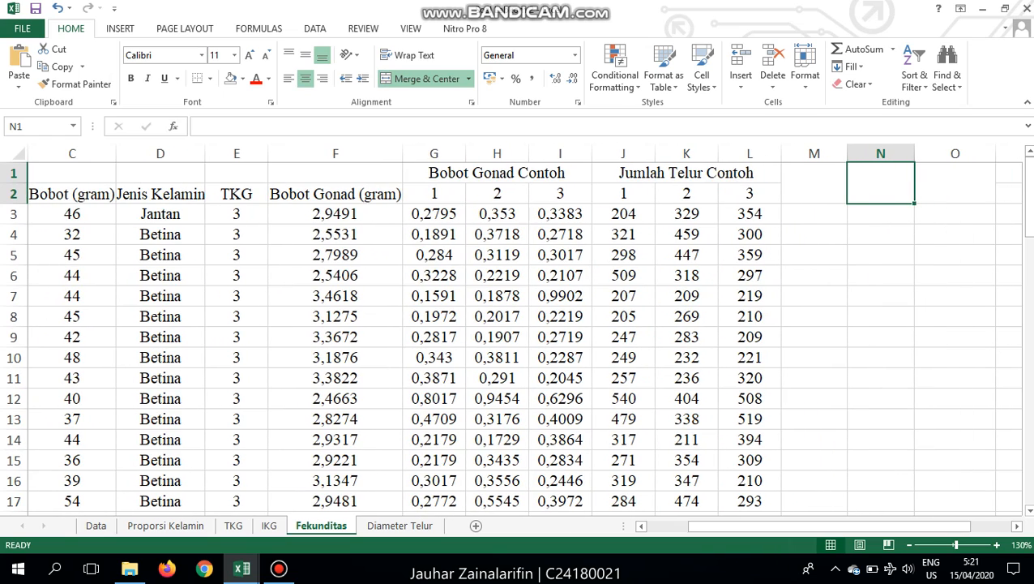
key(Left)
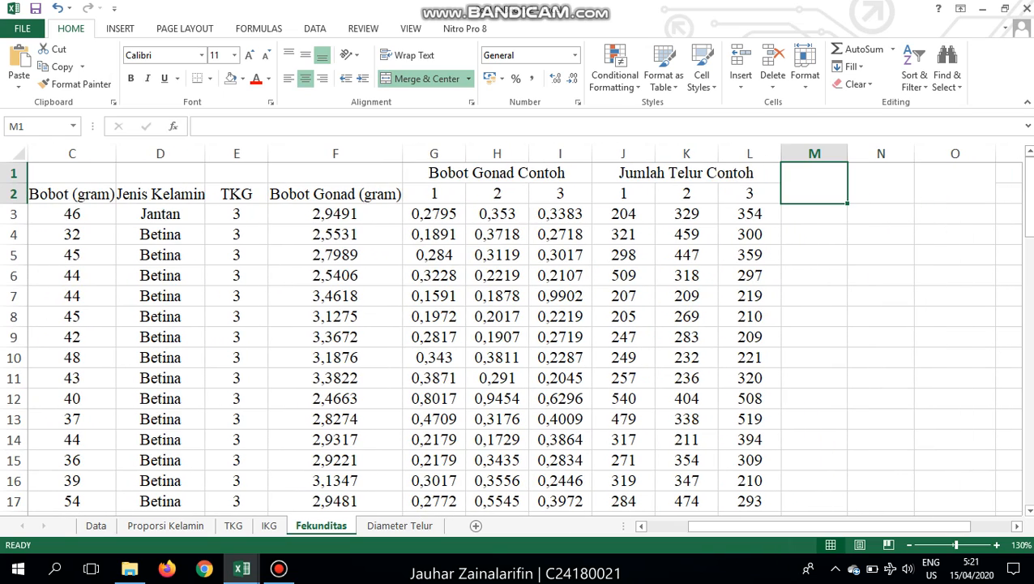
text(q)
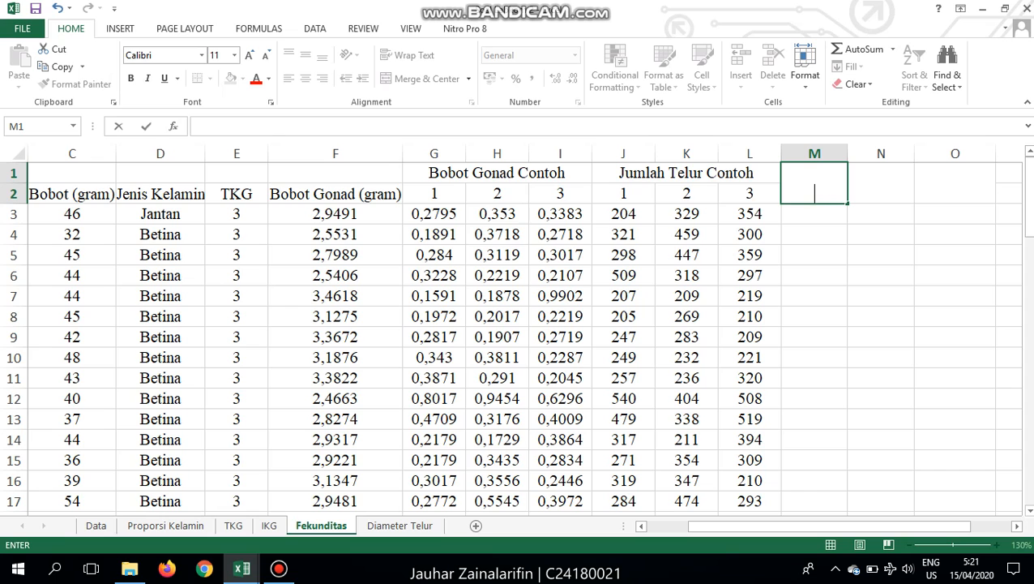
key(Right)
key(Right)
key(Right)
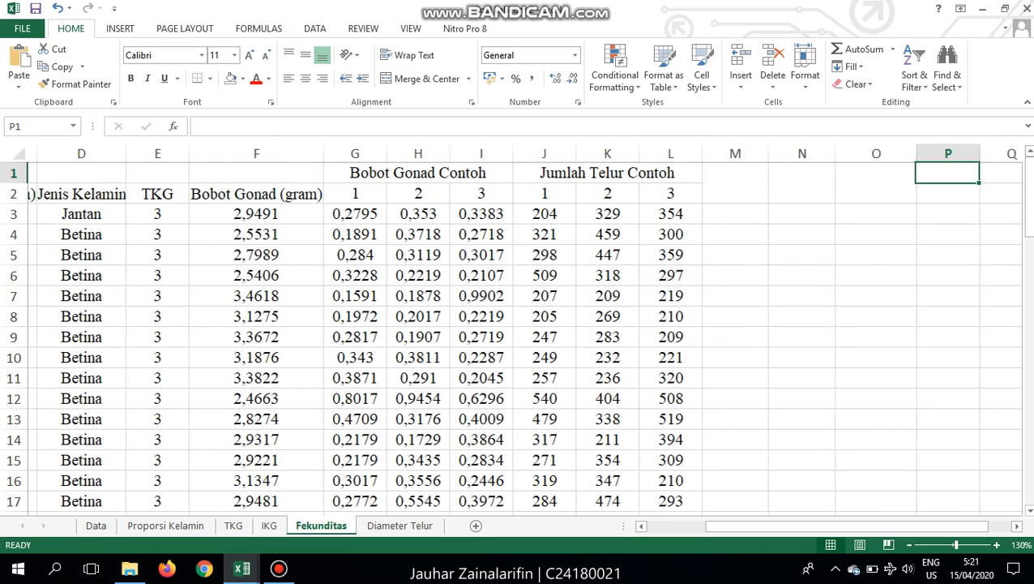
- Enter the column heading Qbar in cell N1 and Xbar in cell O1
key(Left)
key(Left)
text(Q)
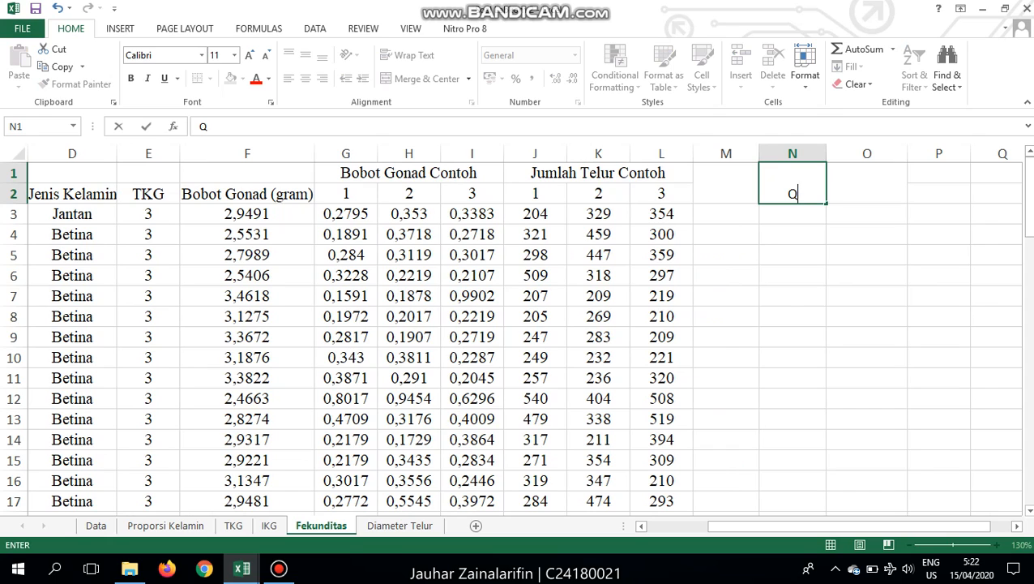
text(bar)
key(Right)
text(X)
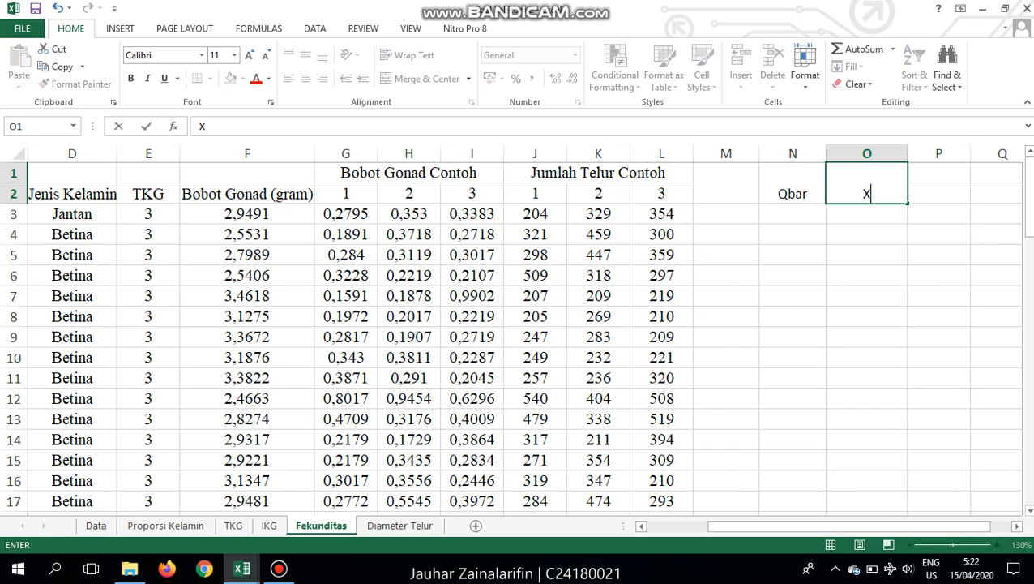
text(bar)
key(Right)
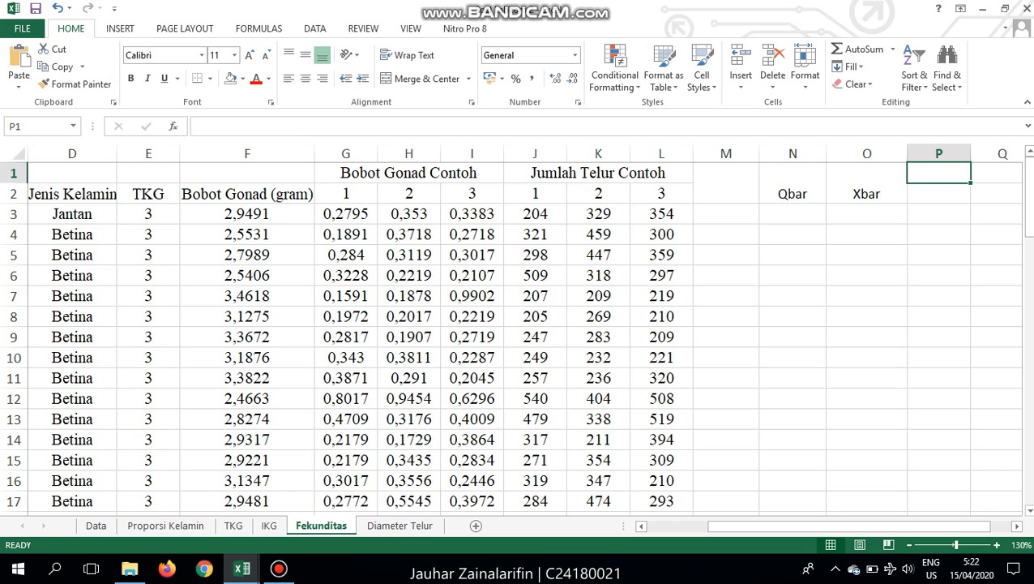
- Enter the column heading F in cell P1
text(F)
key(Return)
key(Right)
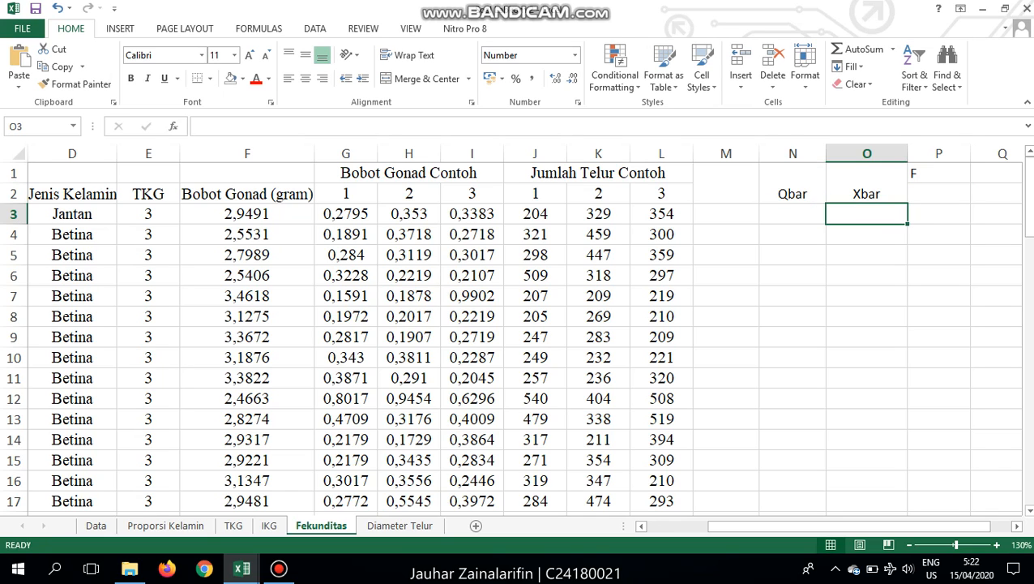
- Try to move the Qbar, Xbar and F headings from N1:P2 one column over, starting at cell M1
key(Up)
key(Right)
key(Left)
key(Left)
key(shift+Right)
key(shift+Right)
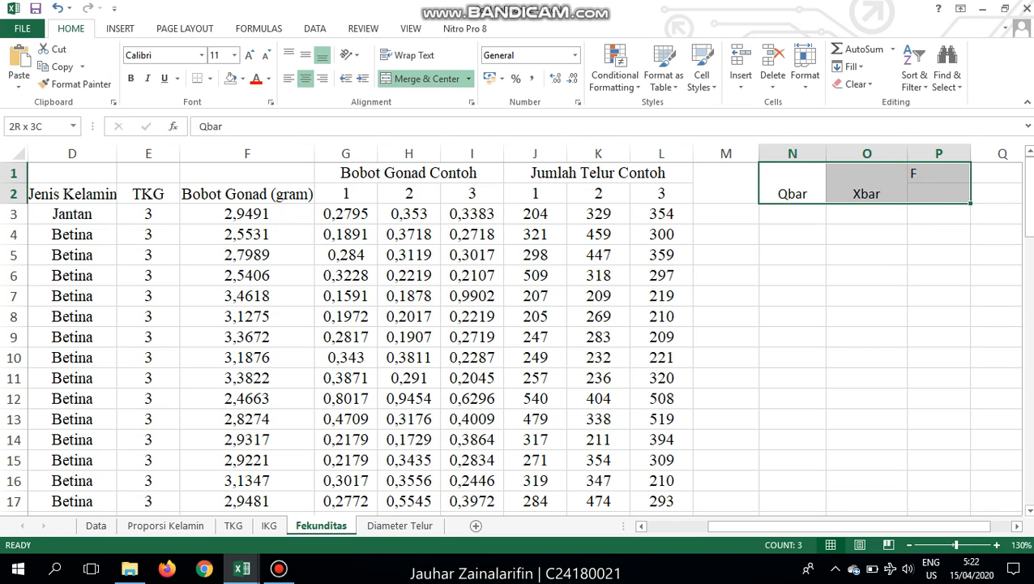
key(ctrl+x)
key(Left)
key(Left)
key(Right)
key(ctrl+v)
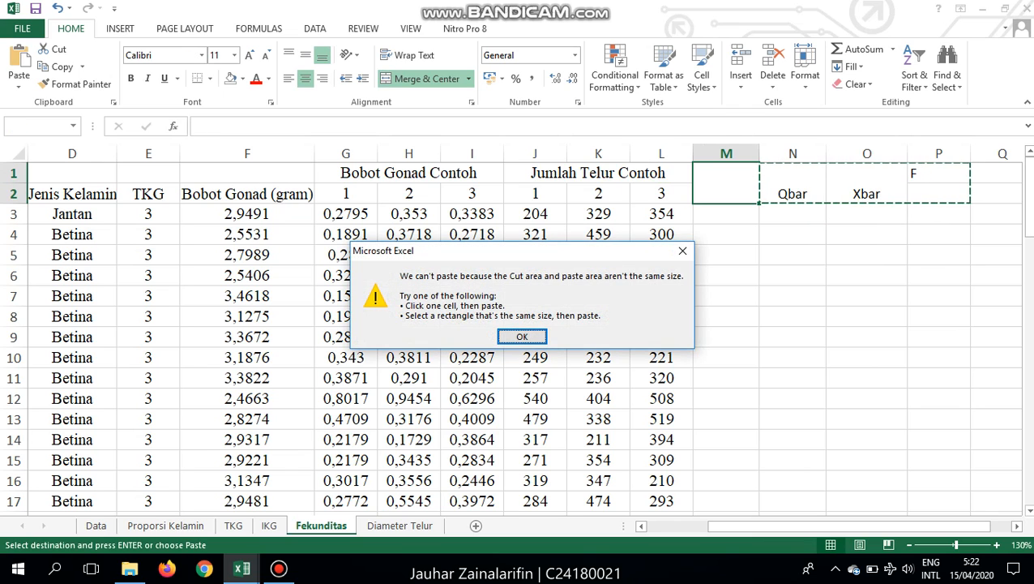
key(Return)
- Try to move only the Qbar and Xbar headings one column over, starting at cell M1
key(Right)
key(shift+Right)
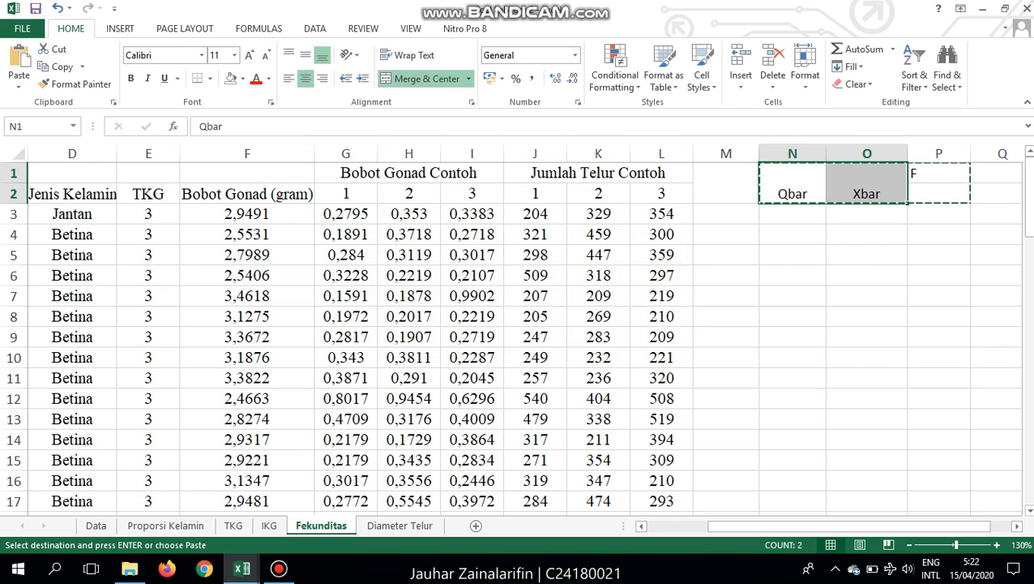
key(ctrl+x)
key(Left)
key(Left)
key(Right)
key(ctrl+v)
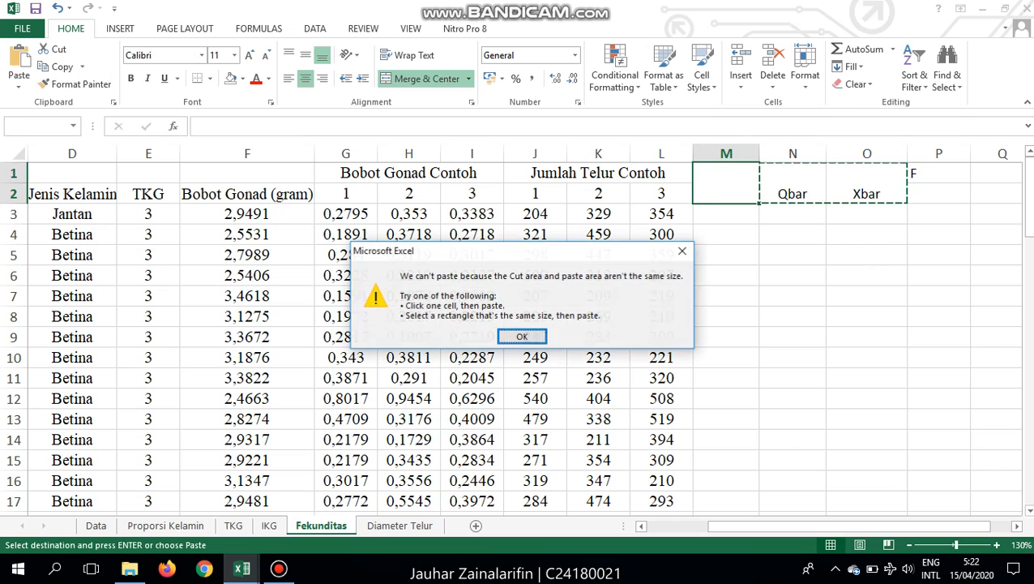
key(Return)
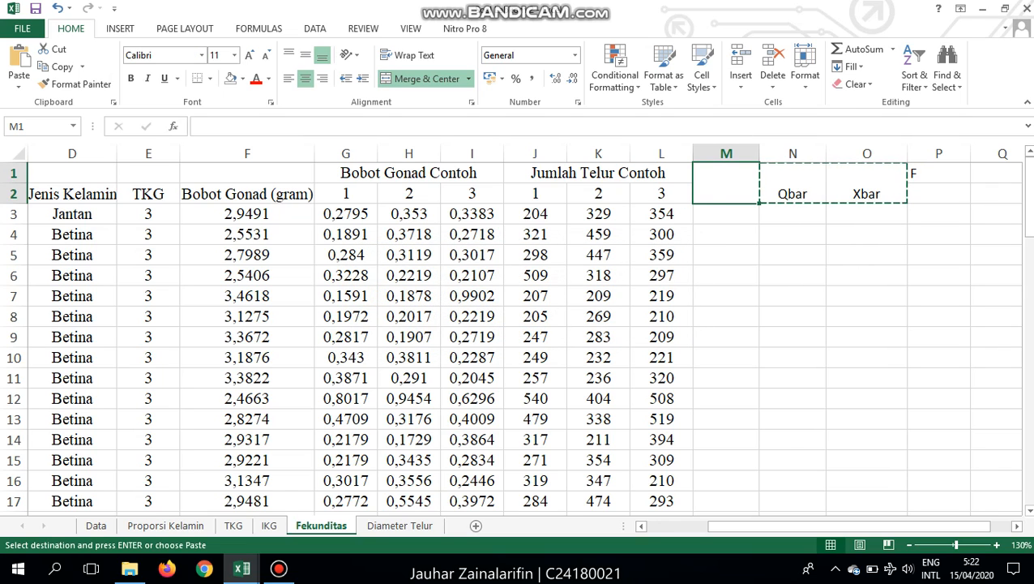
- Enter the column headings Qbar in cell M1, Xbar in N1 and F in O1
text(q)
key(BackSpace)
text(Q)
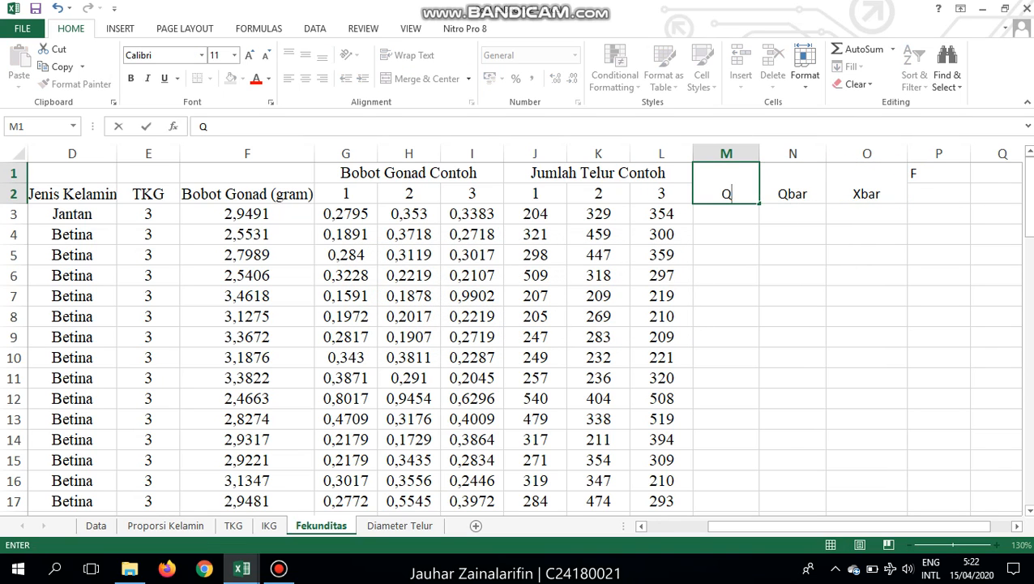
text(bar)
key(Tab)
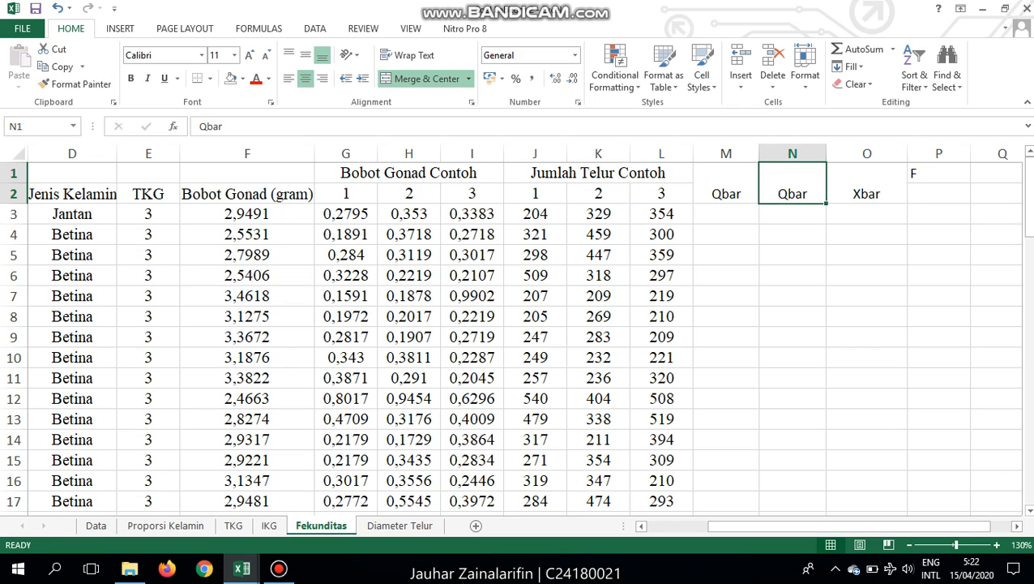
text(Xbar)
key(Right)
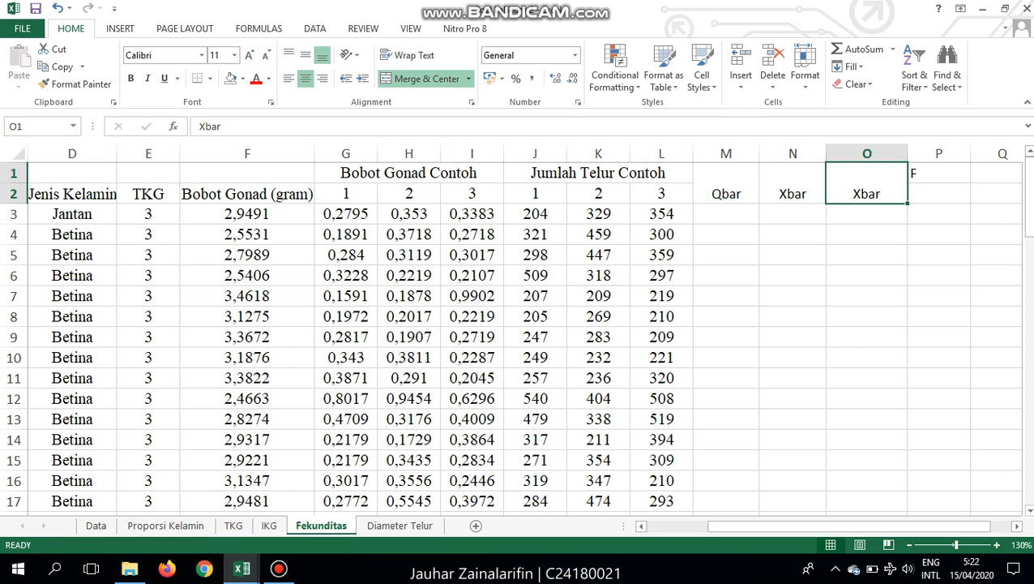
text(F)
key(Right)
key(Up)
key(ctrl+Home)
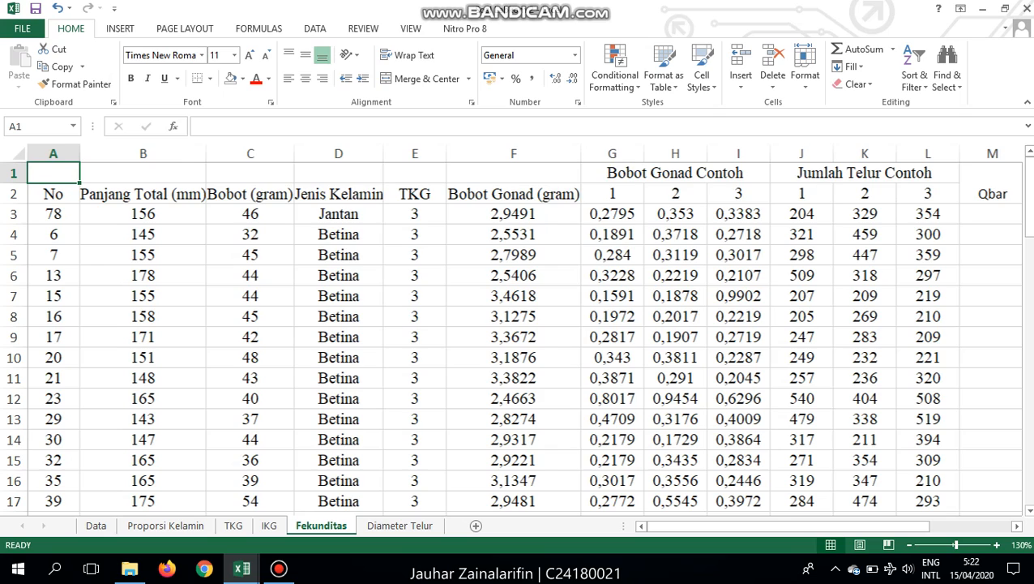
key(Right)
key(Right)
key(Right)
key(Right)
key(Right)
key(Right)
key(Right)
key(Right)
key(Right)
key(Right)
key(Right)
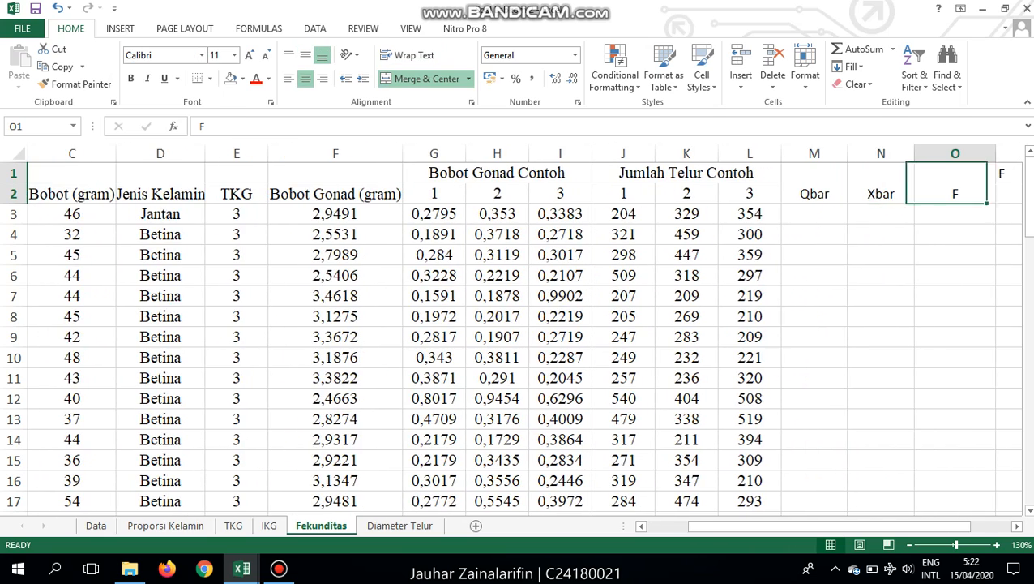
- Enter the Qbar formula =AVERAGE(G3:I3) in cell M3 to average the three sample gonad weights
key(Left)
key(Down)
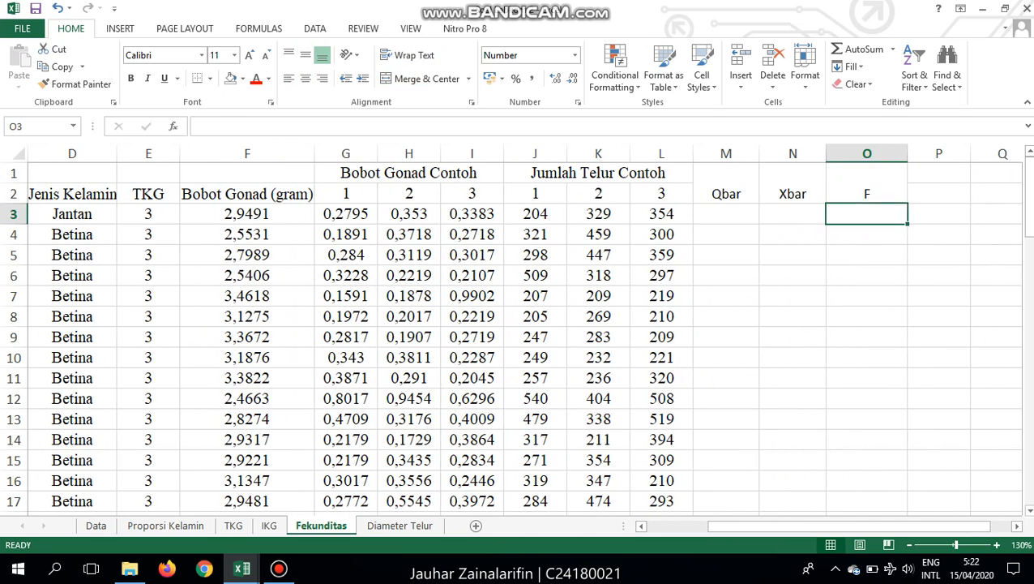
key(Left)
key(Left)
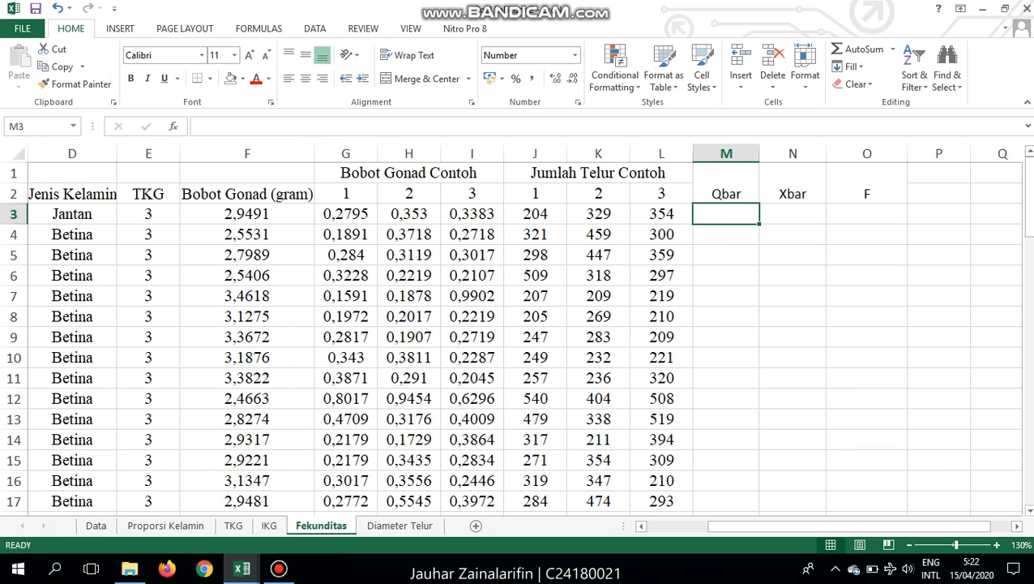
text(=)
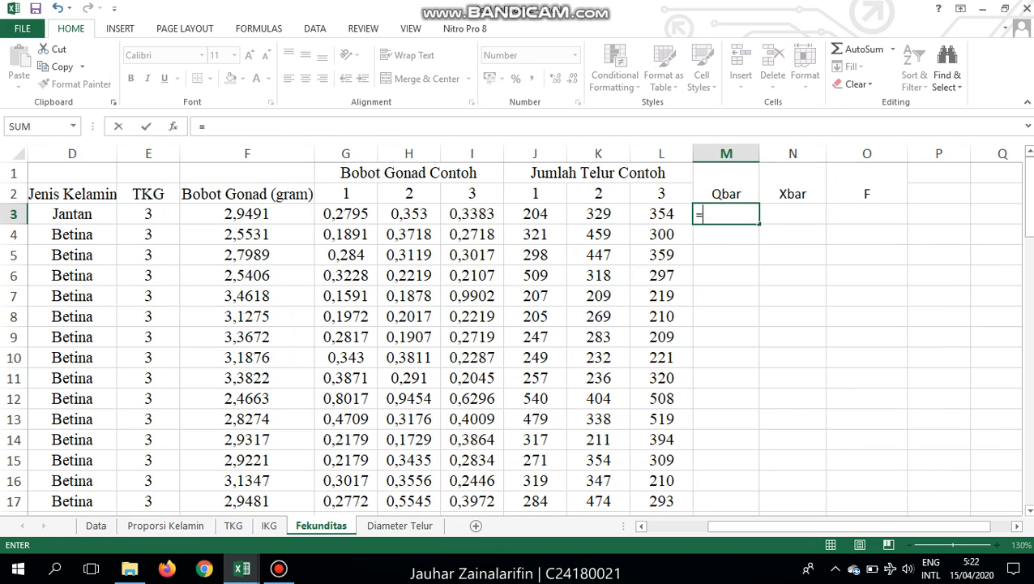
text(averga)
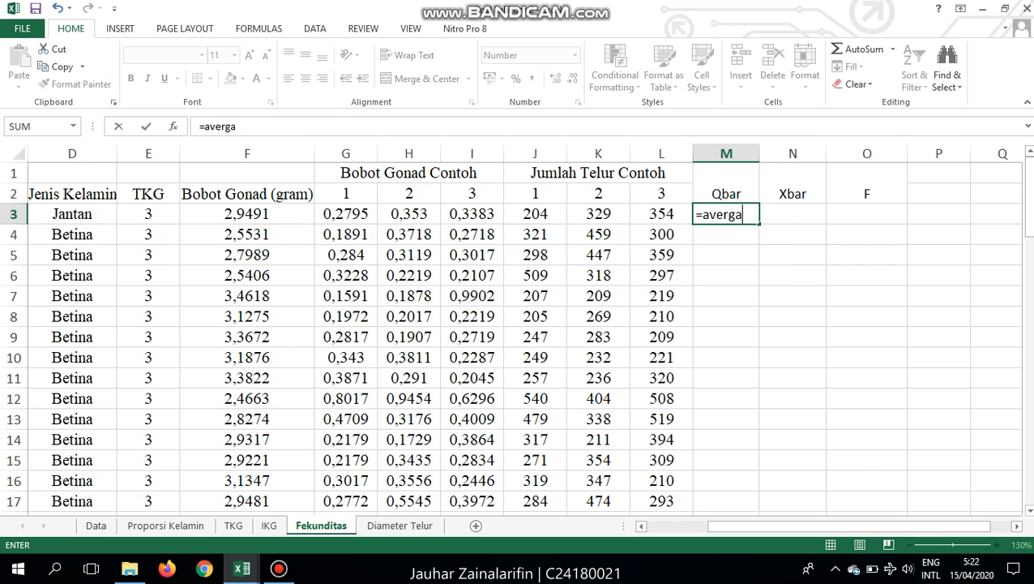
key(BackSpace)
key(BackSpace)
text(age)
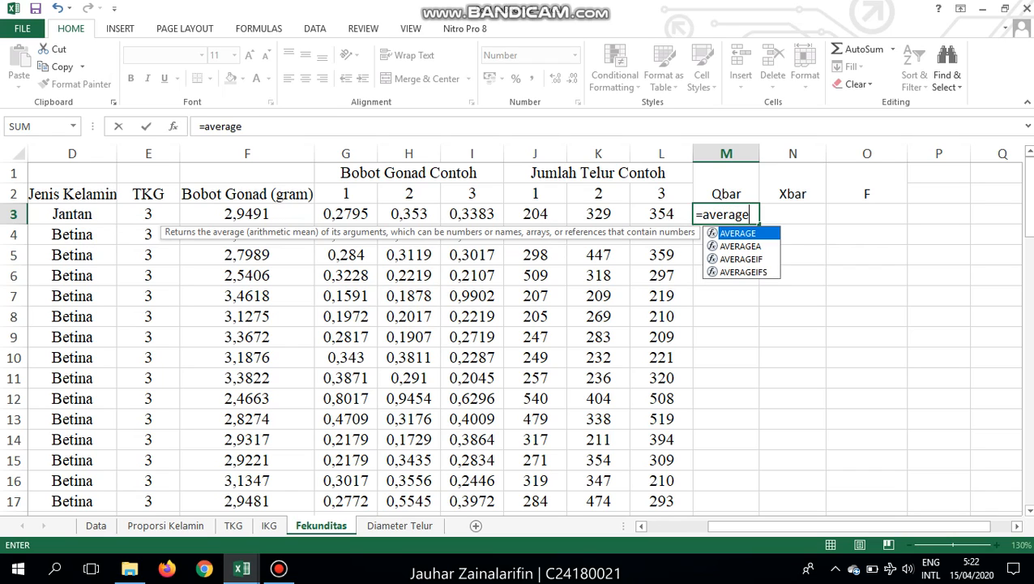
text(()
key(Left)
key(Left)
key(Left)
key(Left)
key(Left)
key(Left)
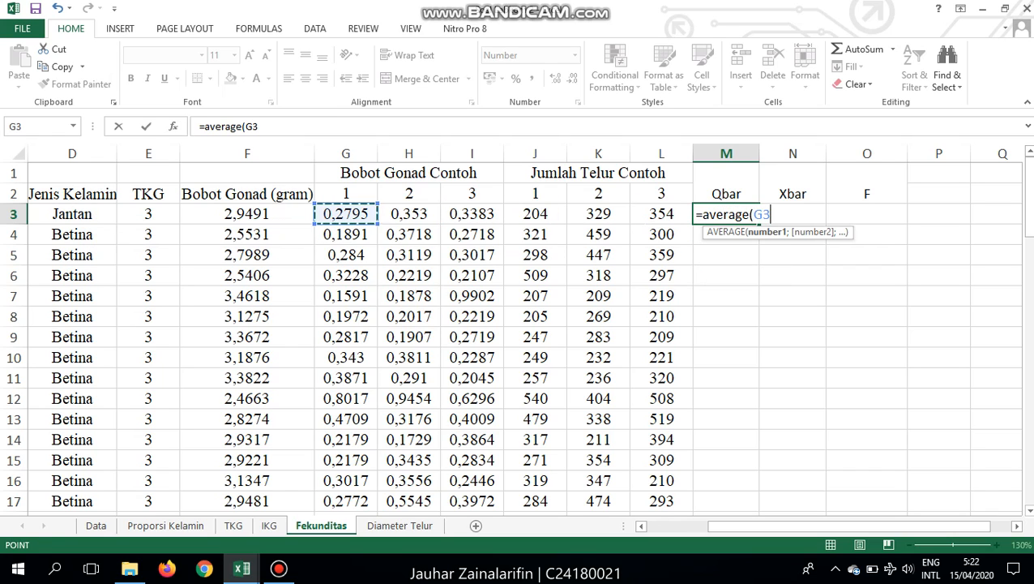
key(shift+Right)
key(shift+Right)
text())
key(Tab)
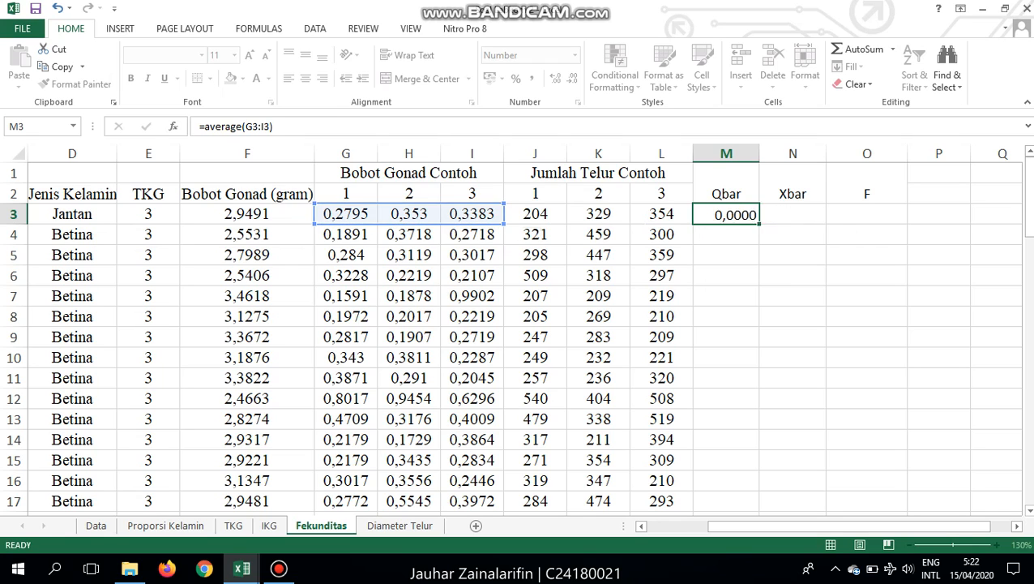
- Enter the Xbar formula =AVERAGE(J3:L3) in cell N3 to average the three egg counts
text(=)
key(Left)
key(Left)
key(Left)
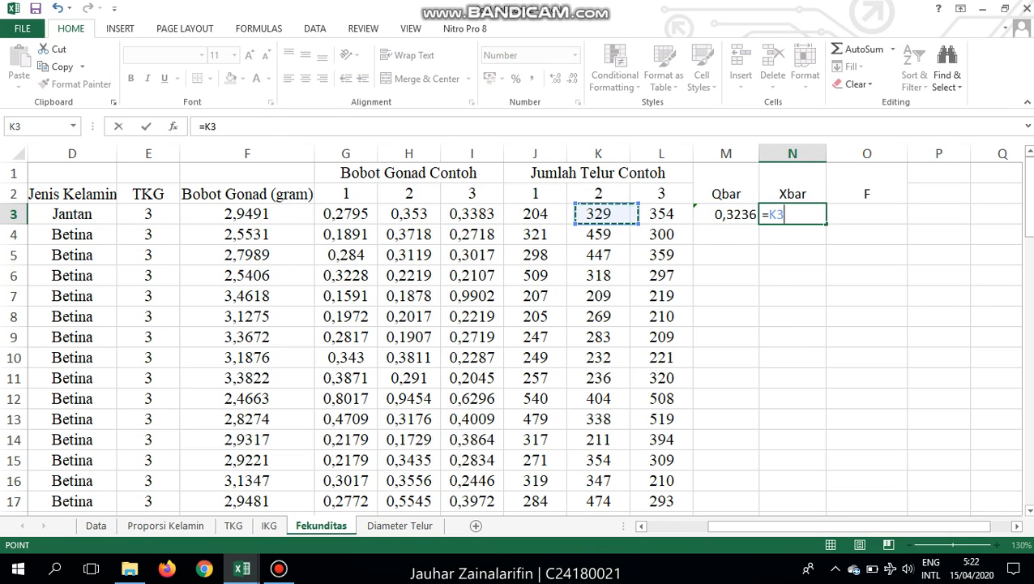
key(Left)
key(BackSpace)
key(BackSpace)
text(a)
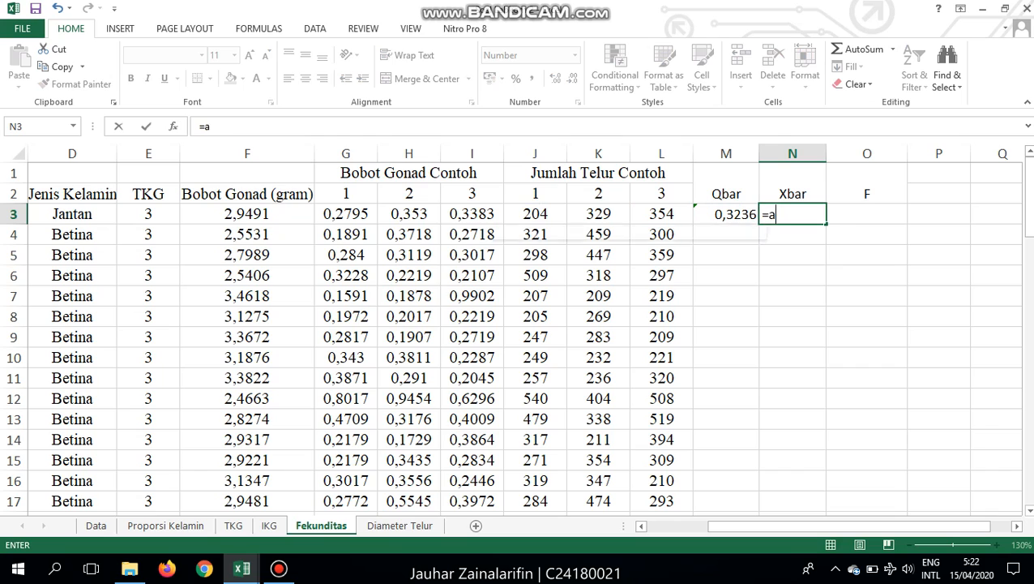
text(verage()
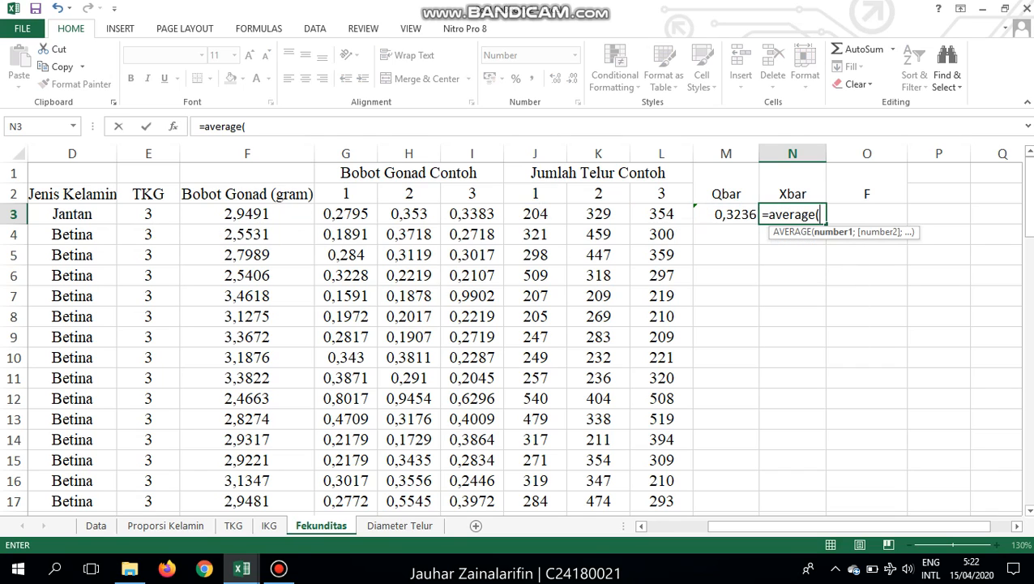
key(Left)
key(Left)
key(Left)
key(shift+Left)
key(shift+Right)
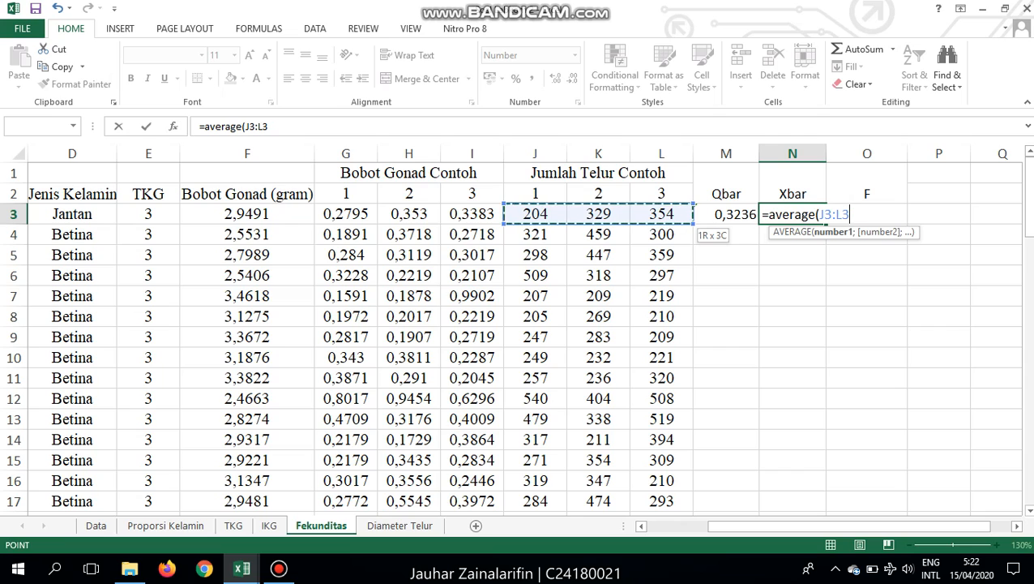
text())
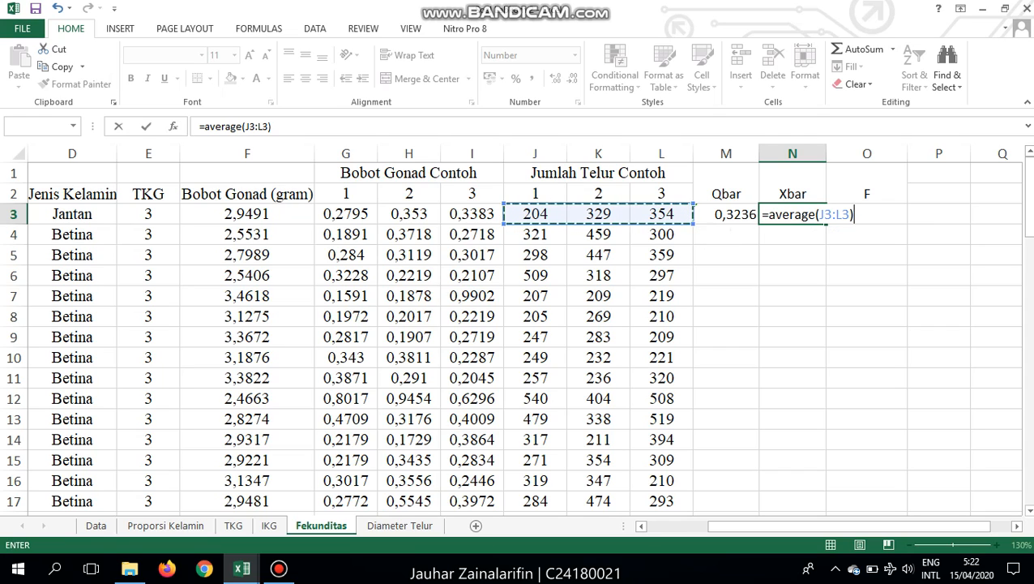
key(Tab)
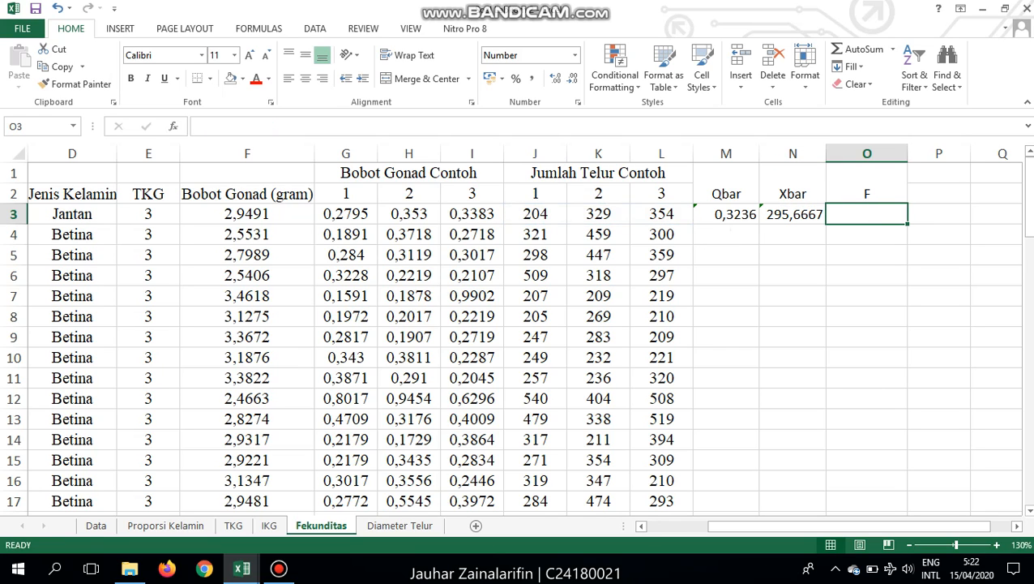
- Enter the fecundity formula =(F3*10*N3)/M3 in cell O3 under the F heading
text(=)
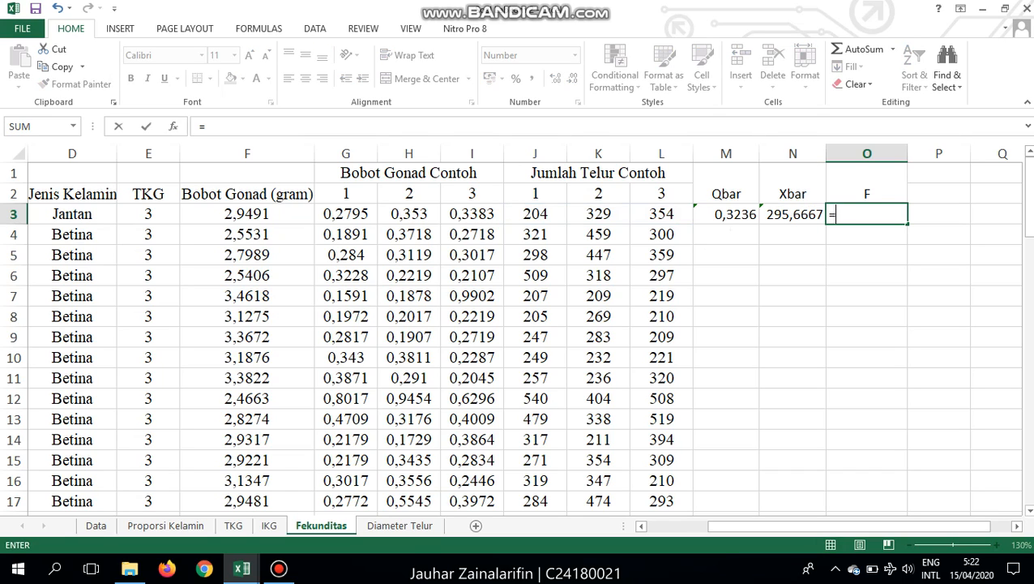
key(Left)
key(Left)
key(Left)
key(Left)
key(Left)
key(Left)
key(Left)
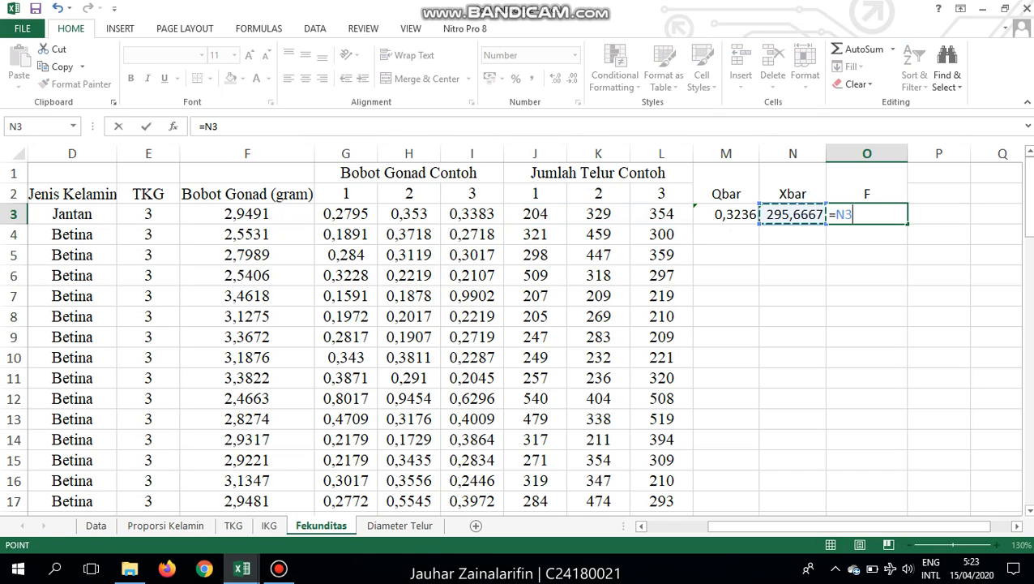
key(Left)
key(Left)
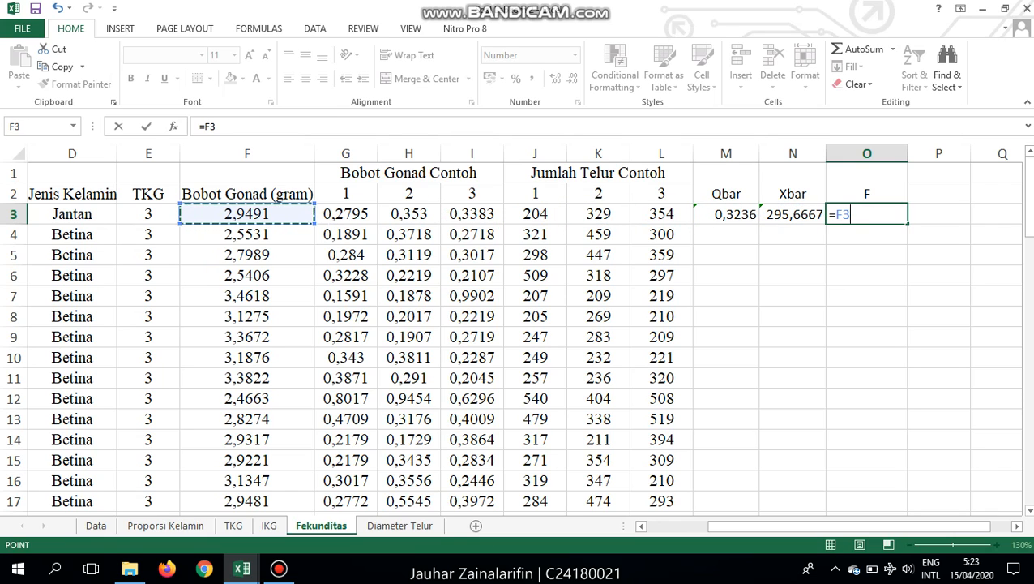
key(BackSpace)
key(BackSpace)
text(()
key(Left)
key(Left)
key(Left)
key(Left)
key(Left)
key(Left)
key(Left)
key(Left)
key(Left)
text(*)
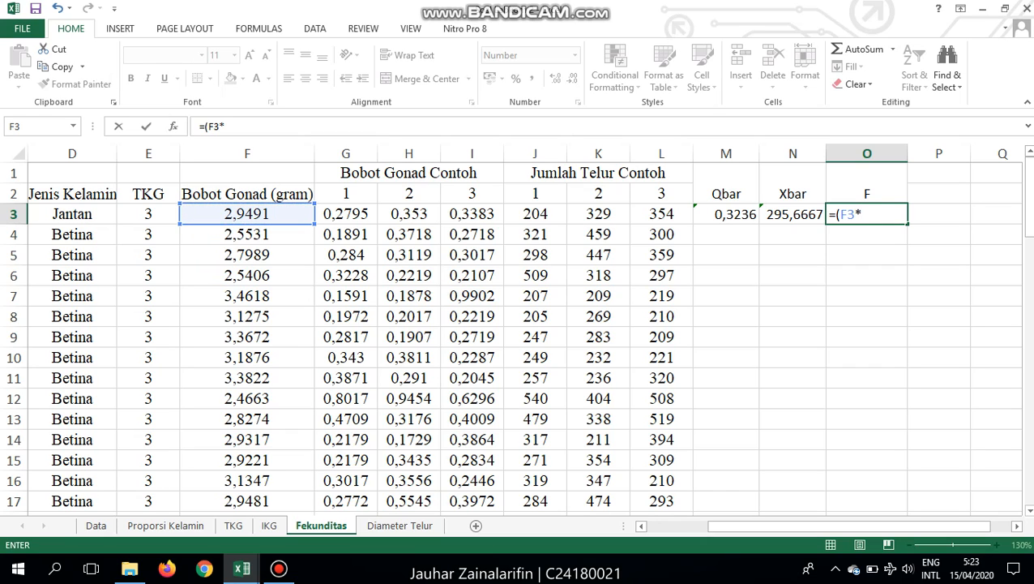
text(10)
text(*)
key(Left)
text())
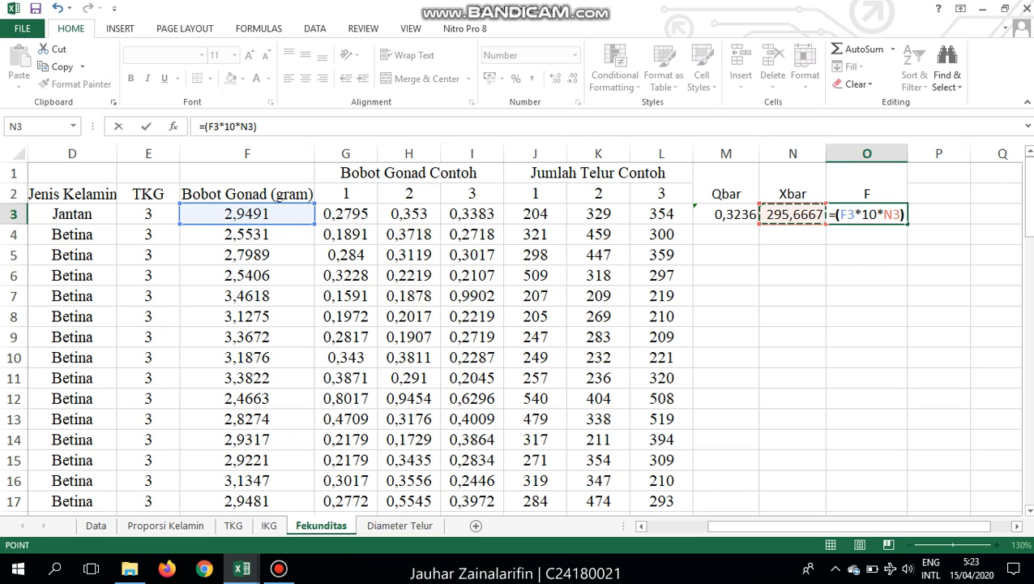
text(/)
key(Left)
key(Left)
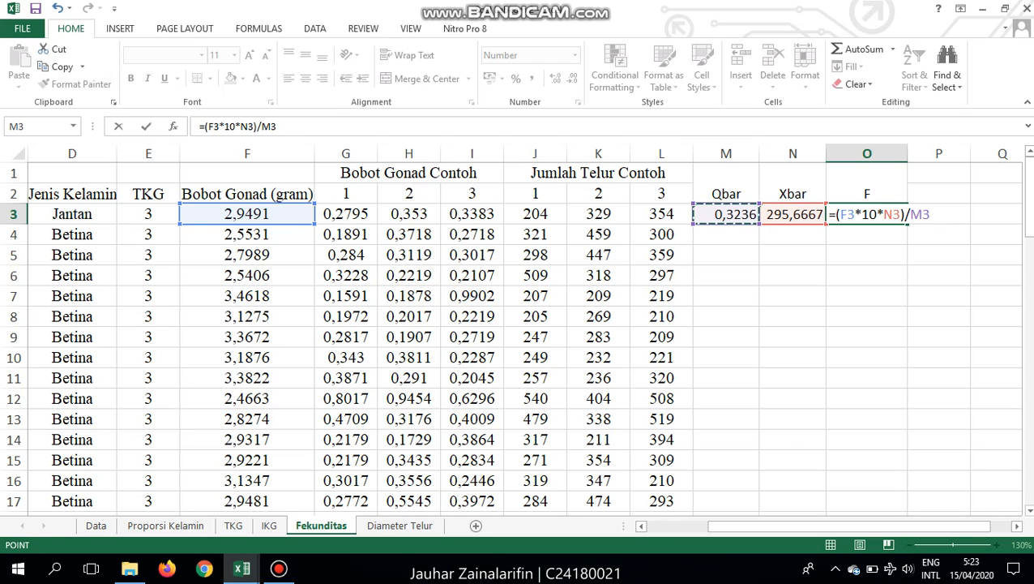
key(Return)
- Fill the Qbar, Xbar and F formulas in M3:O3 down through row 49
key(Up)
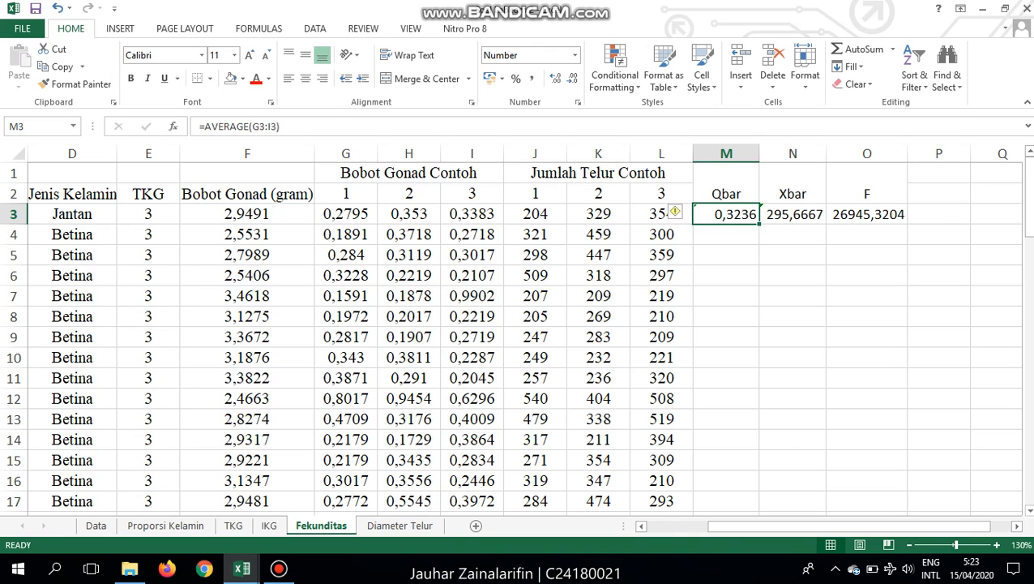
key(shift+Right)
key(shift+Right)
scroll(515, 338, down, 6)
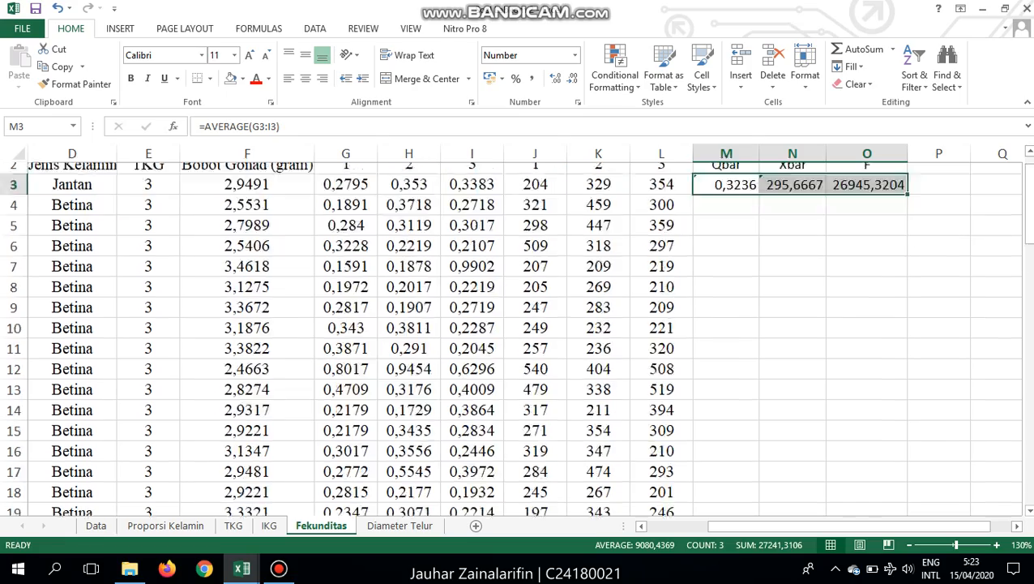
scroll(516, 338, down, 13)
scroll(515, 338, up, 6)
scroll(516, 338, down, 2)
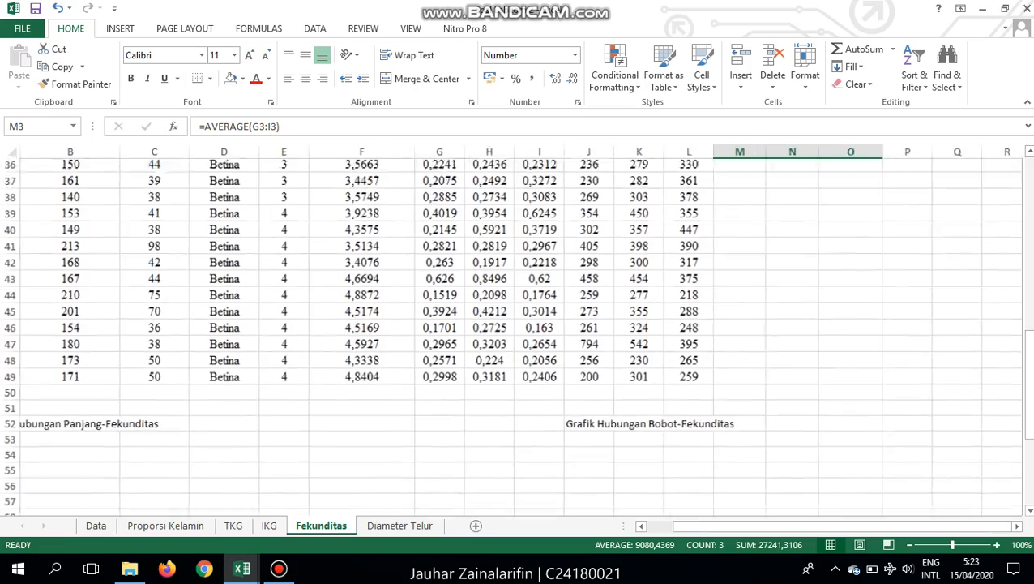
scroll(515, 338, up, 6)
ctrl+scroll(515, 338, down, 3)
scroll(515, 338, up, 6)
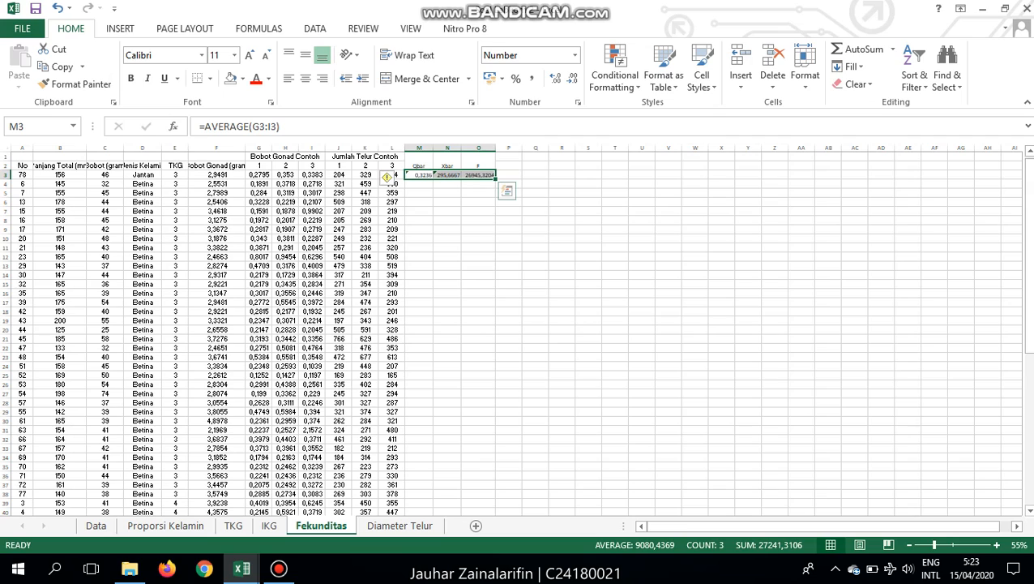
drag(495, 179, 495, 503)
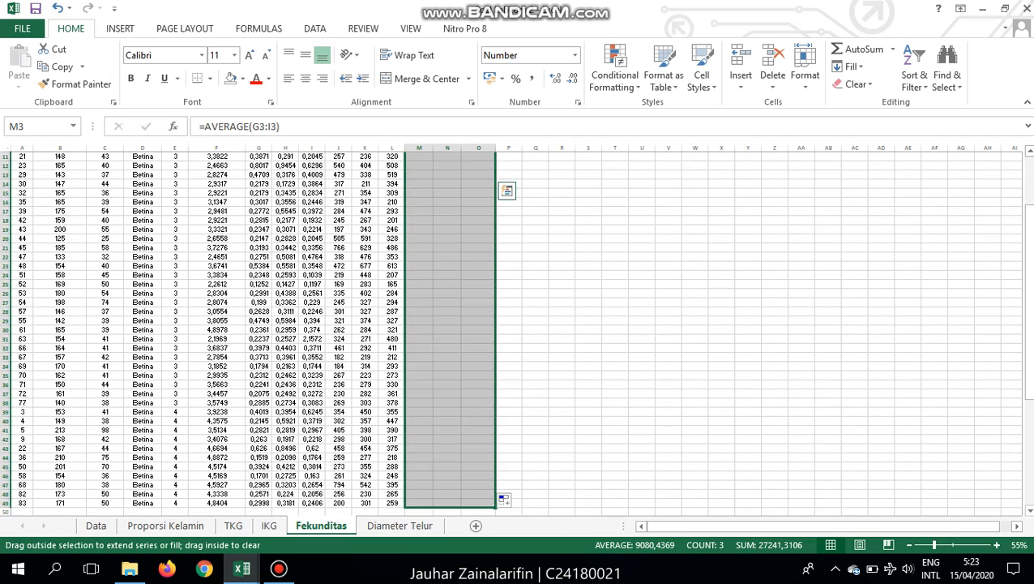
- Select the blank cell A54 below the data and insert an empty markers-only scatter chart
click(286, 457)
key(Down)
key(Down)
key(Down)
key(Down)
key(Down)
key(Down)
key(Down)
key(Down)
key(Down)
key(Down)
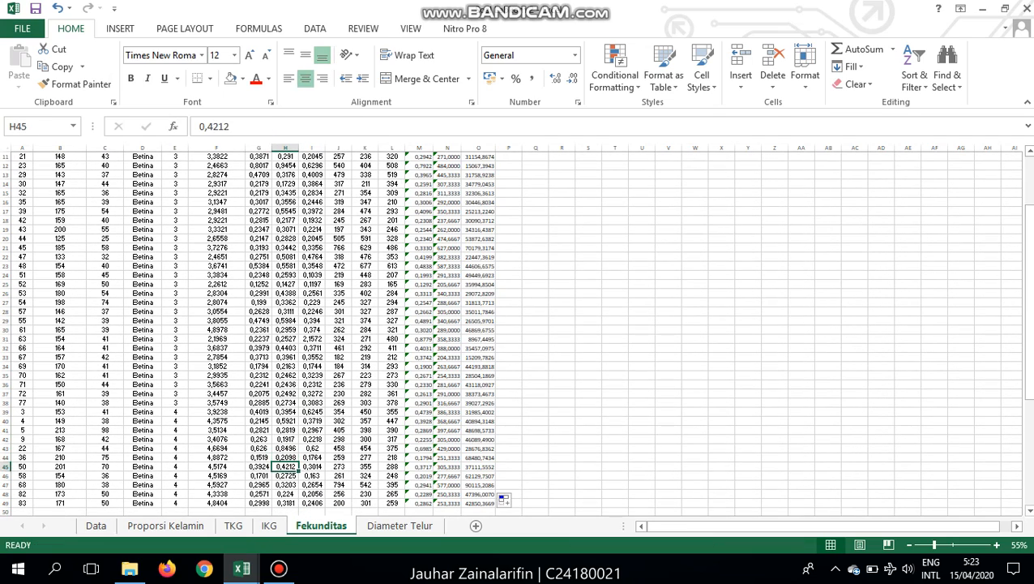
key(Left)
key(Left)
key(Left)
key(Left)
key(Left)
key(Left)
key(Left)
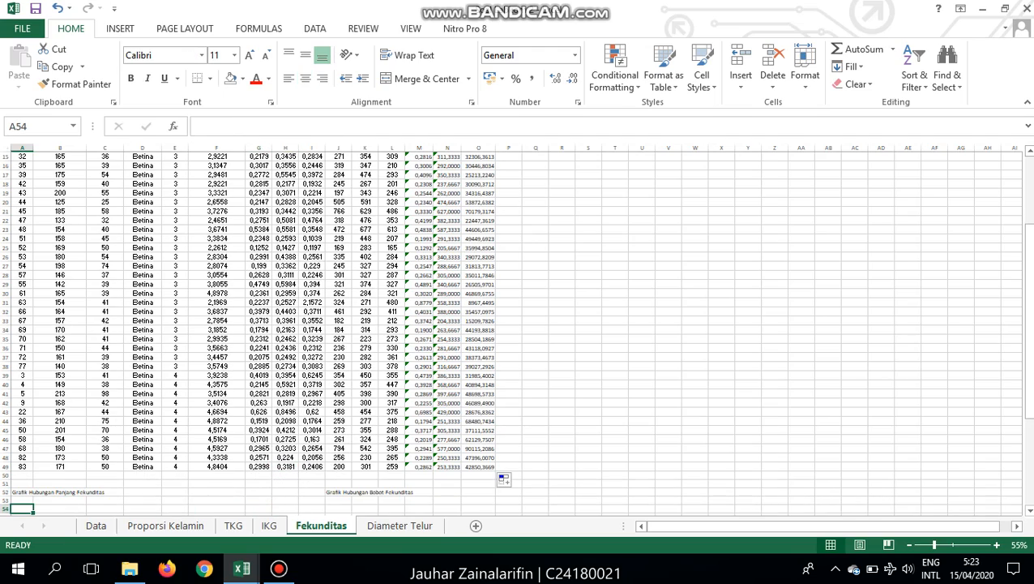
scroll(511, 325, down, 4)
scroll(510, 324, down, 2)
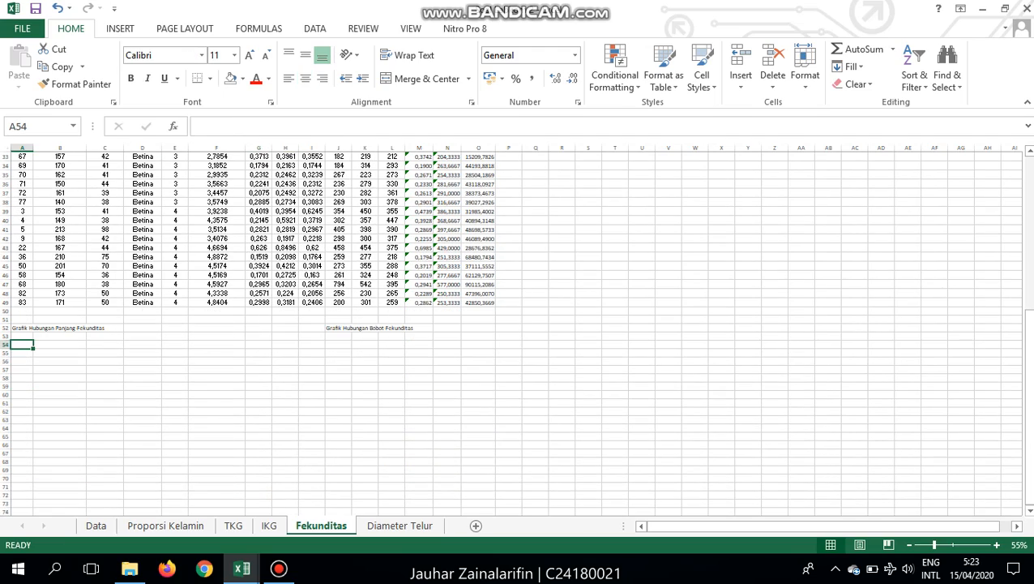
ctrl+scroll(511, 324, up, 1)
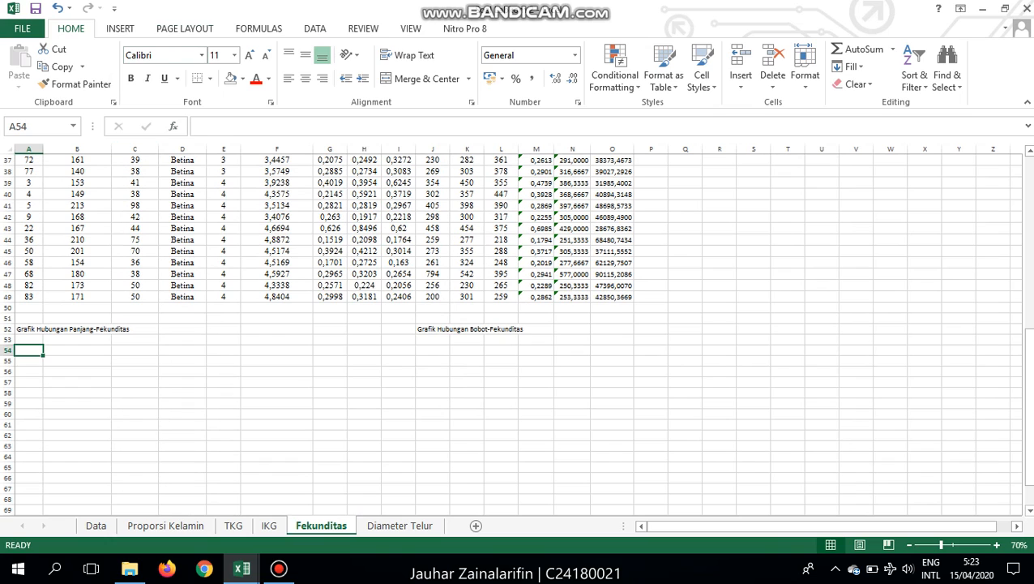
click(120, 28)
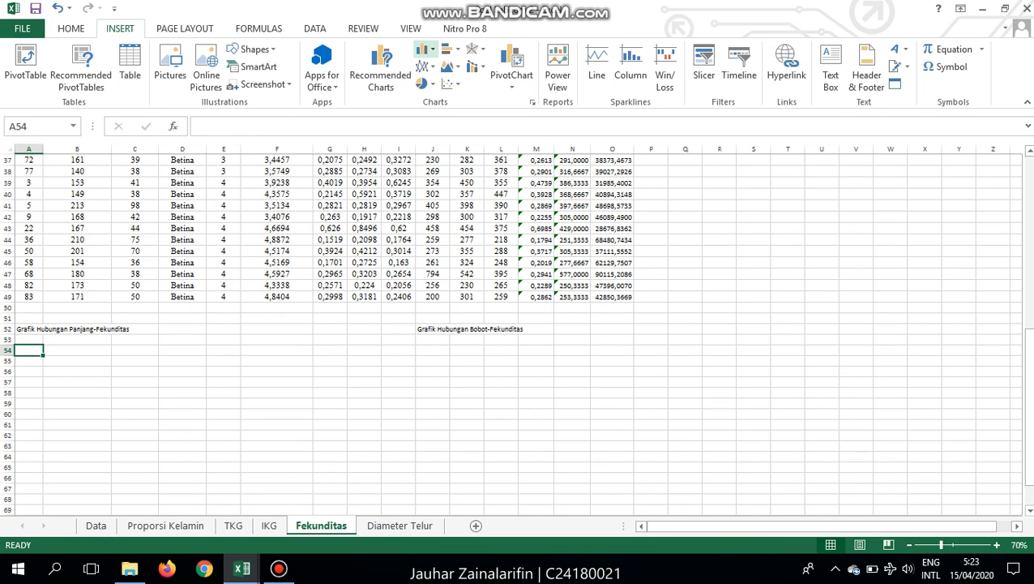
click(426, 50)
click(426, 49)
key(Down)
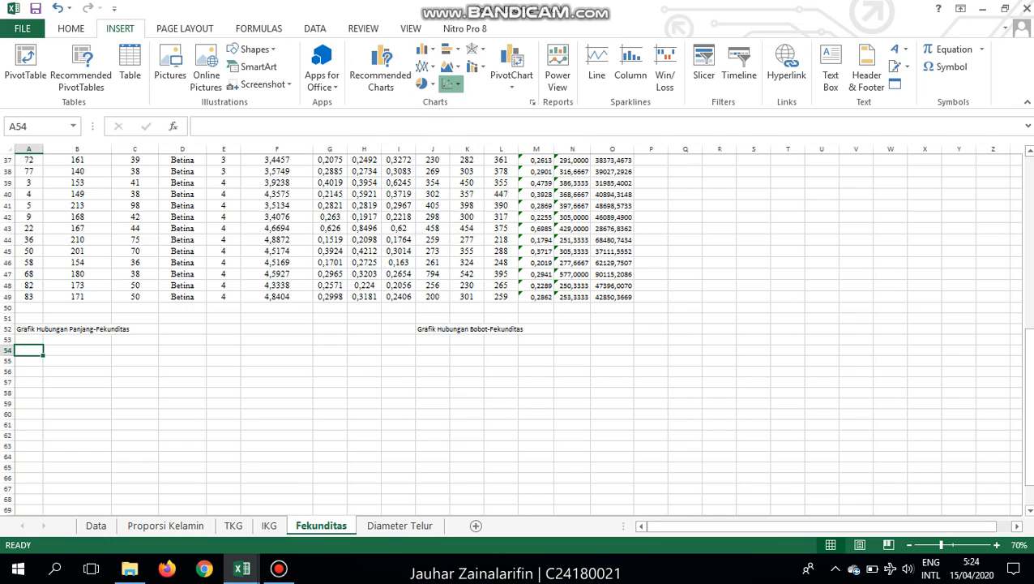
click(451, 84)
key(Down)
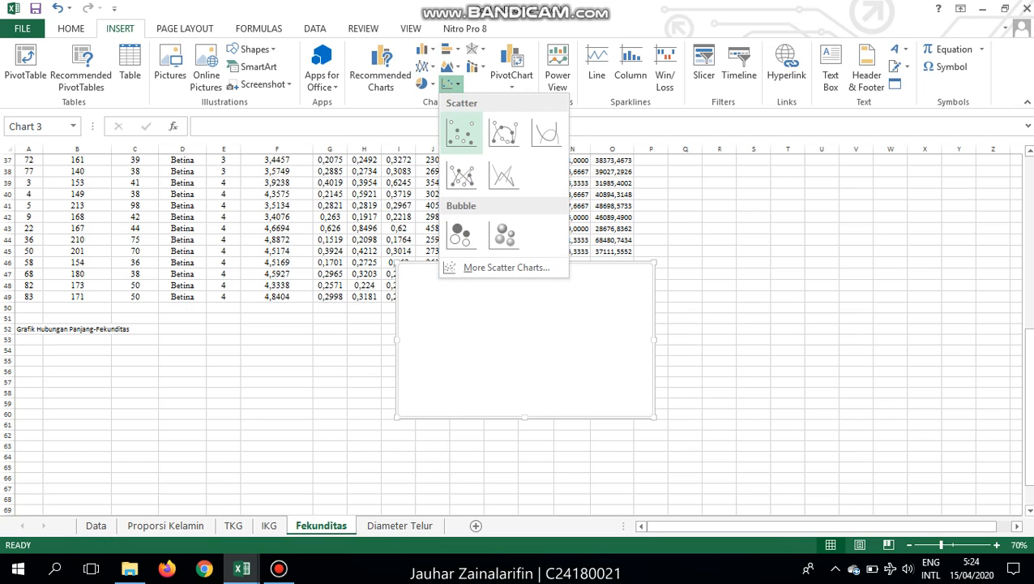
key(Return)
- Move the empty chart below the Grafik Hubungan Panjang-Fekunditas heading and enlarge it to span about columns A to G and rows 53 to 72
drag(519, 324, 154, 419)
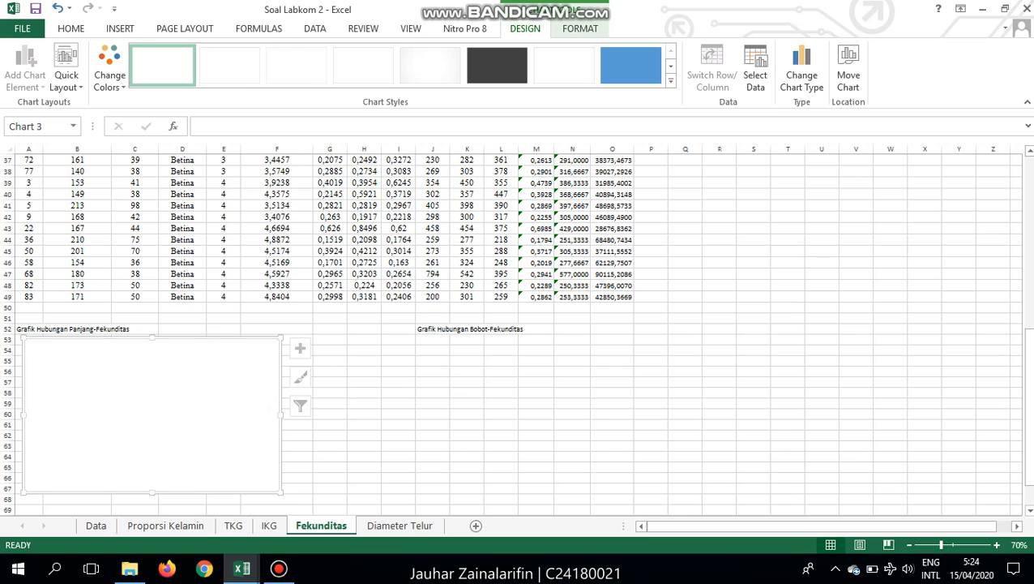
scroll(154, 419, down, 2)
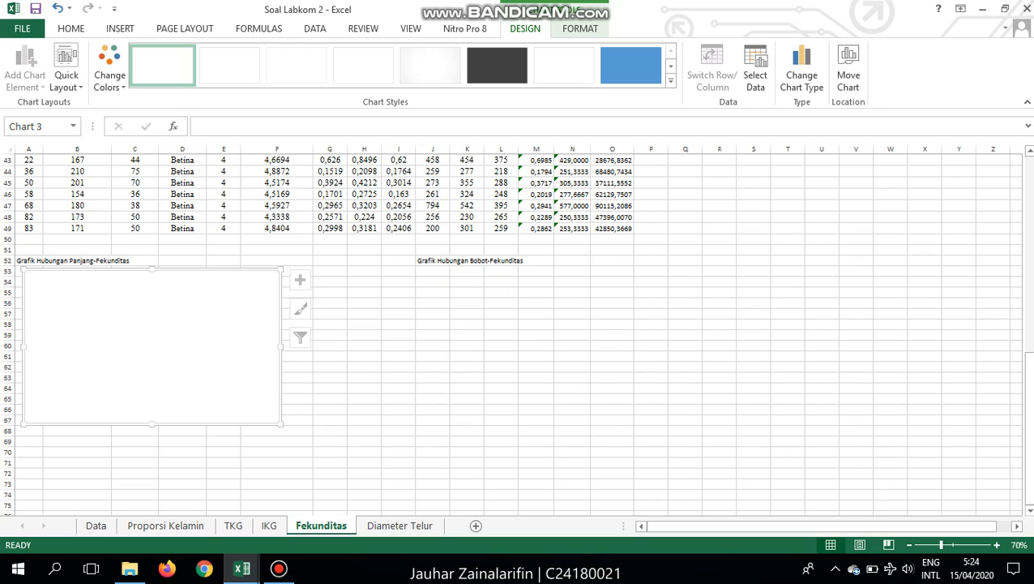
drag(281, 346, 347, 346)
drag(184, 424, 184, 476)
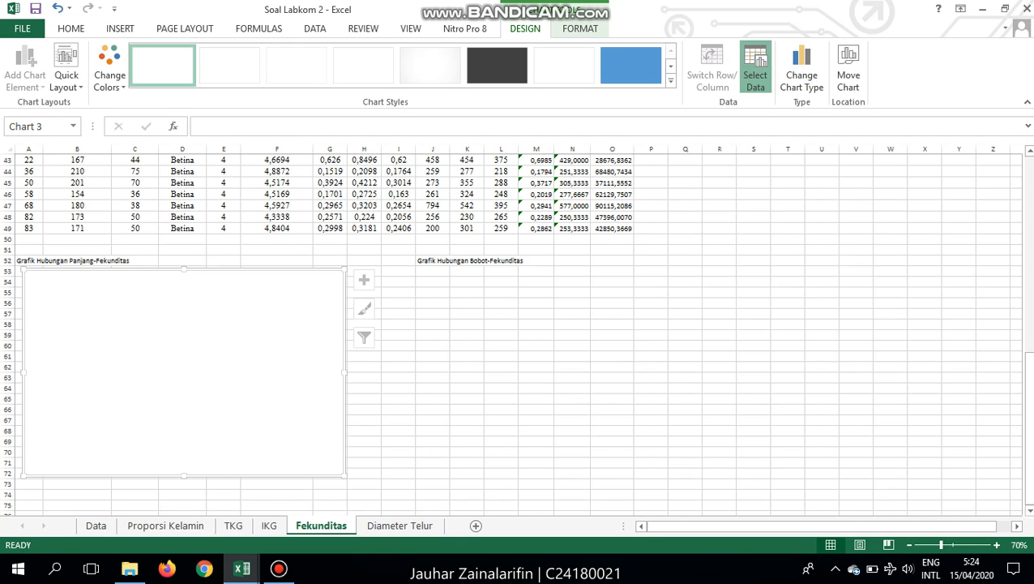
- Add a data series to the empty chart with X values from the total length cells B3:B49
click(754, 69)
key(Tab)
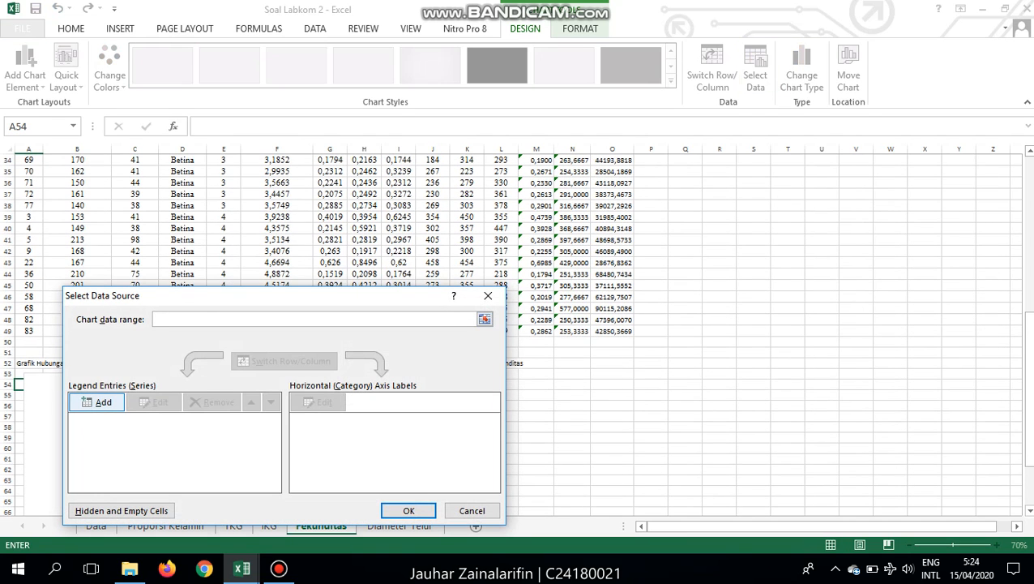
key(Return)
scroll(515, 334, up, 11)
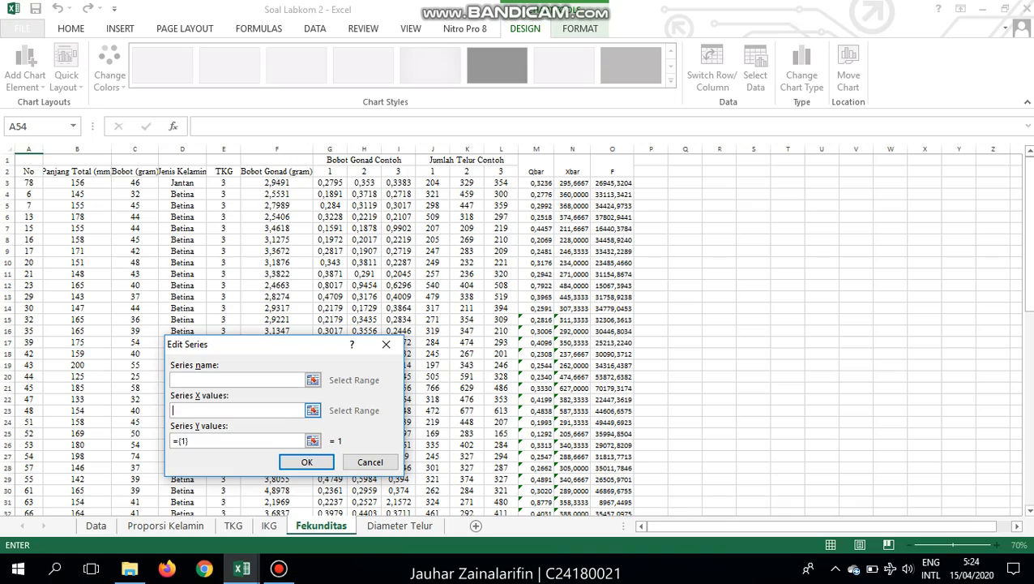
drag(77, 183, 99, 512)
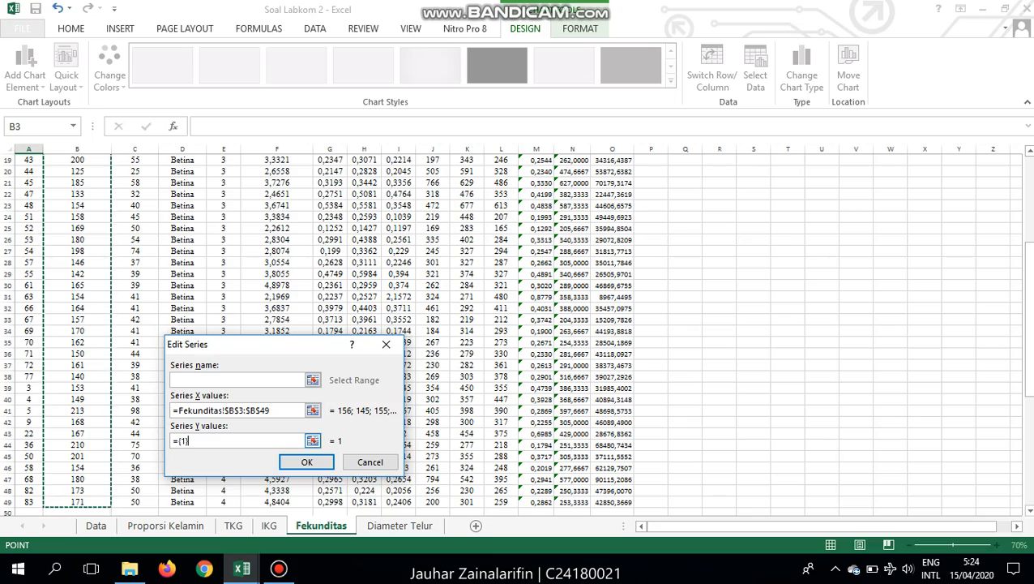
key(Tab)
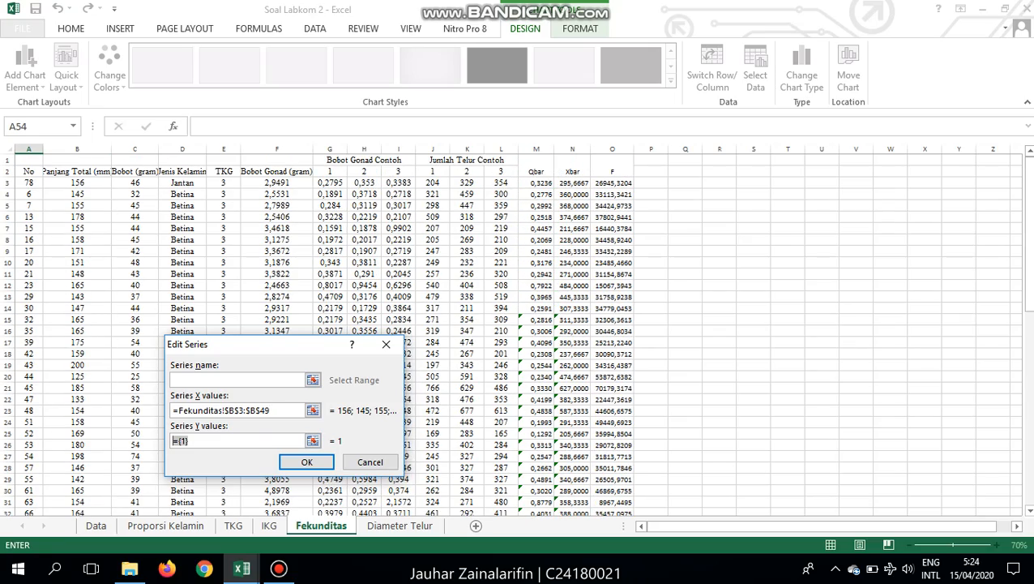
- Set the series' Y values to the fecundity cells O3:O49 and apply the chart's data source
drag(612, 183, 626, 490)
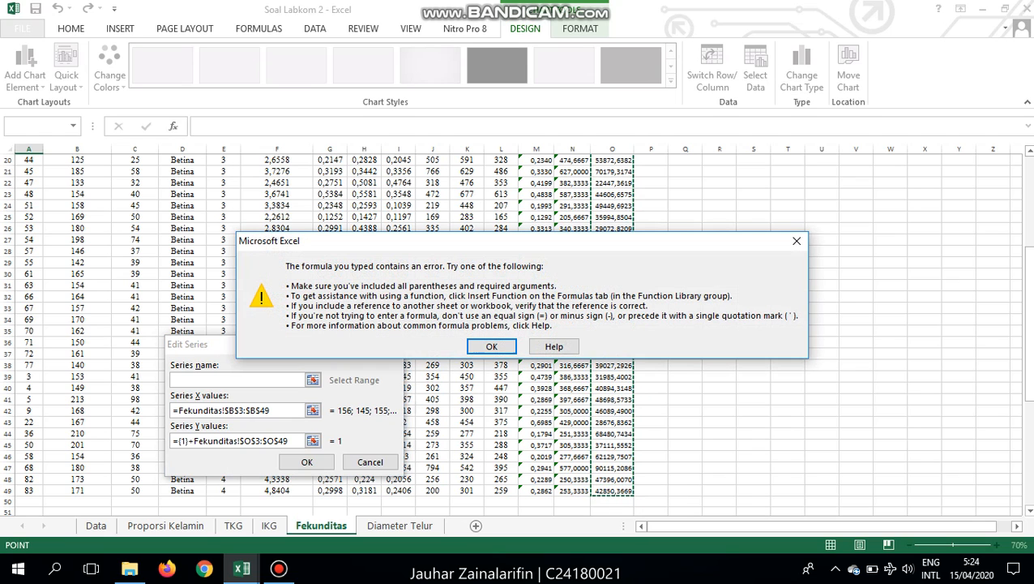
click(491, 346)
click(313, 440)
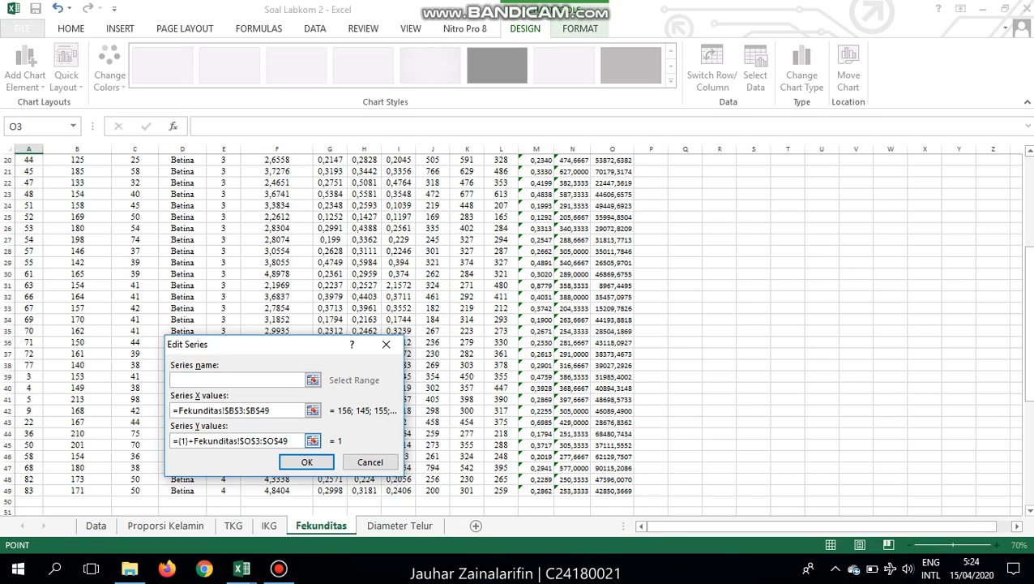
click(194, 440)
click(189, 440)
key(BackSpace)
key(BackSpace)
key(BackSpace)
key(BackSpace)
key(Return)
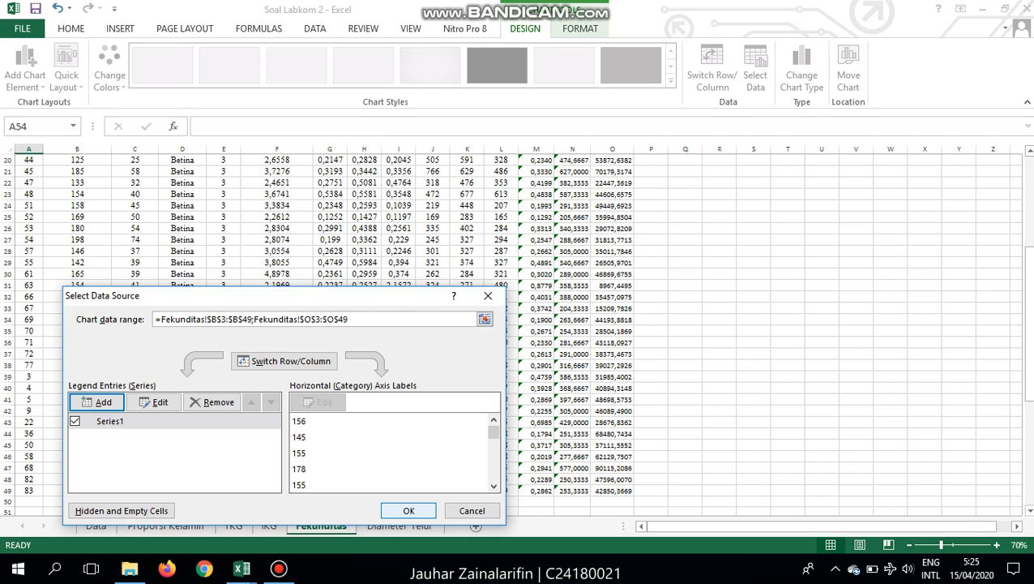
click(408, 509)
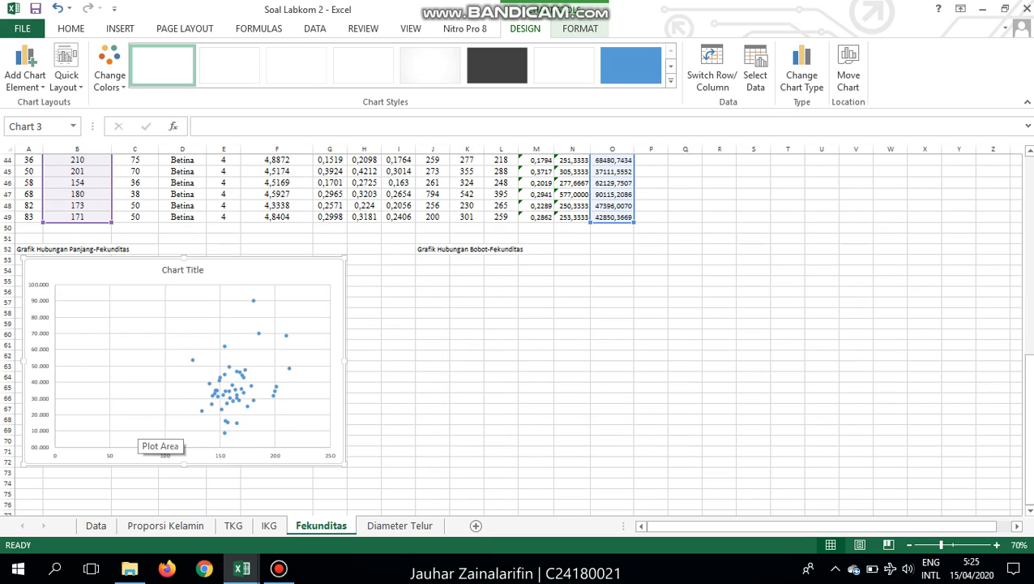
click(139, 317)
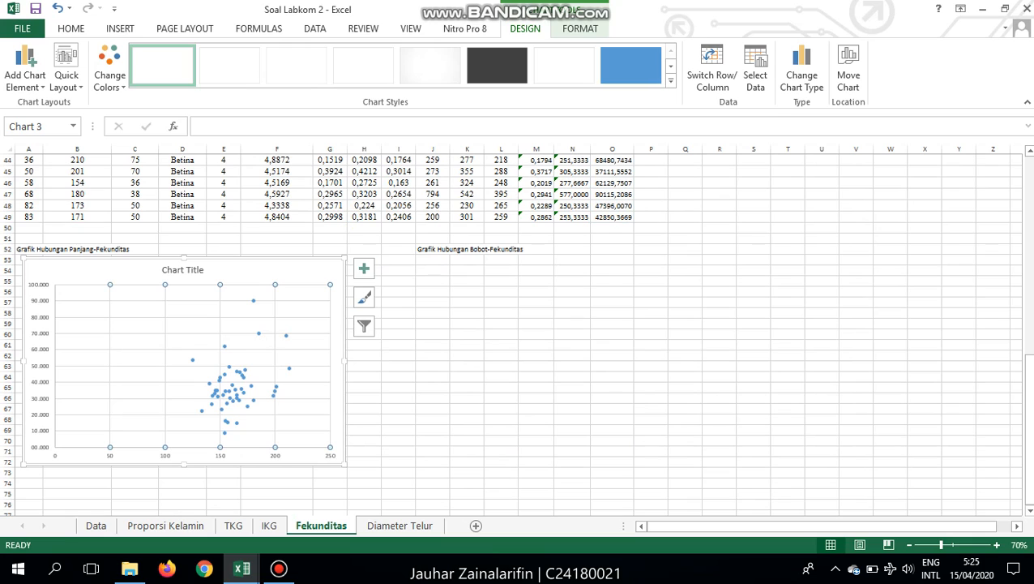
click(364, 268)
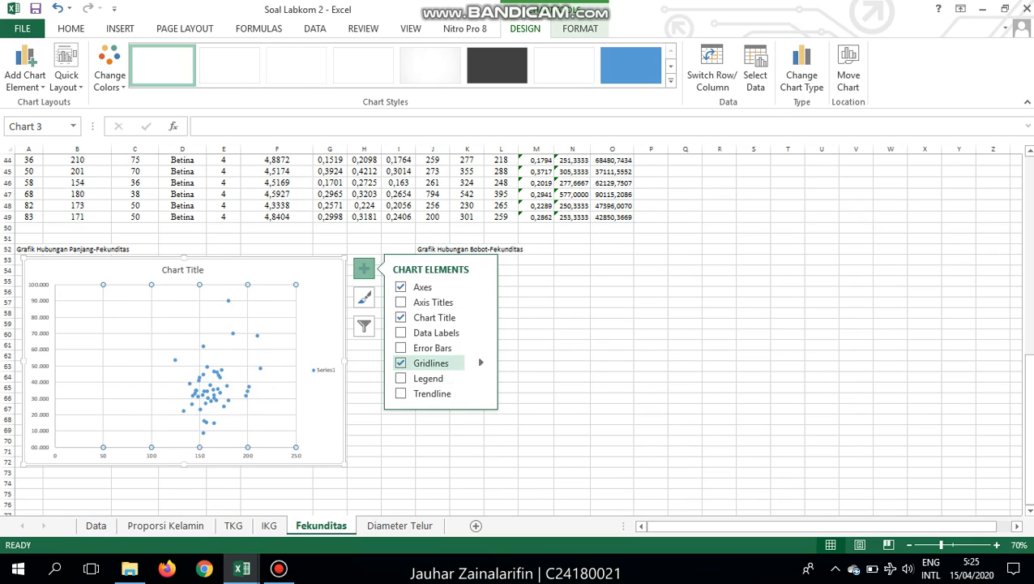
click(481, 377)
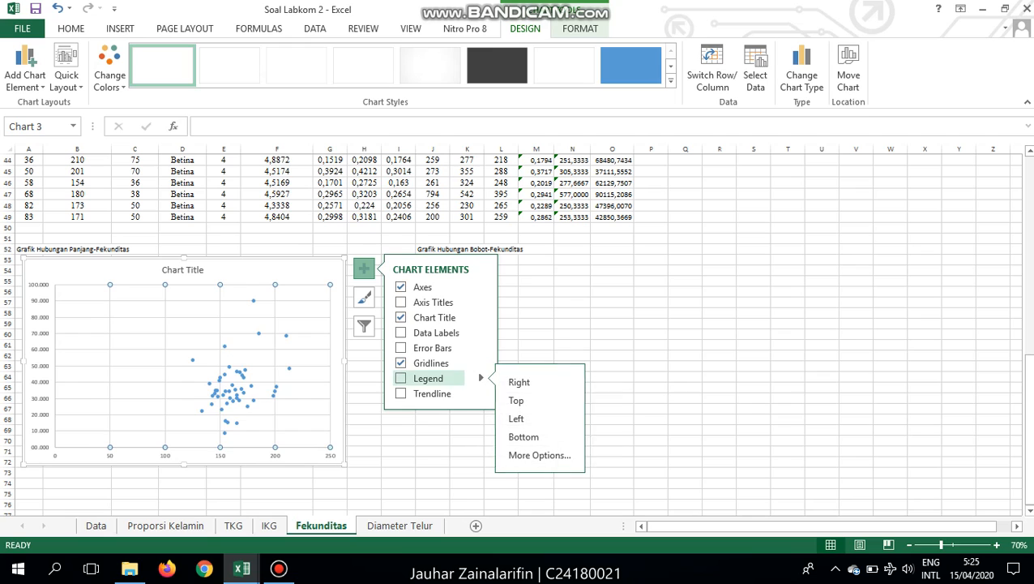
click(539, 455)
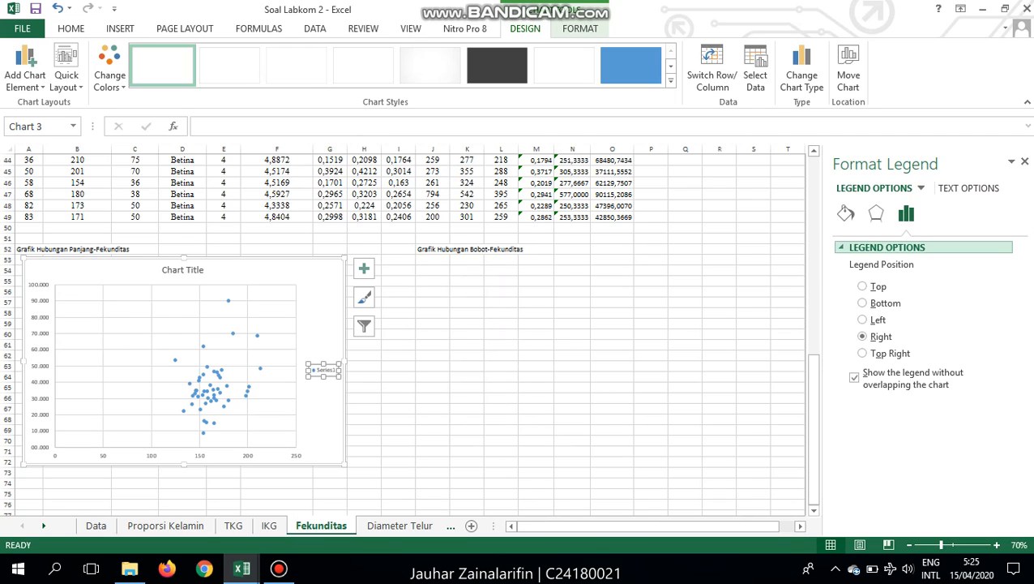
key(Delete)
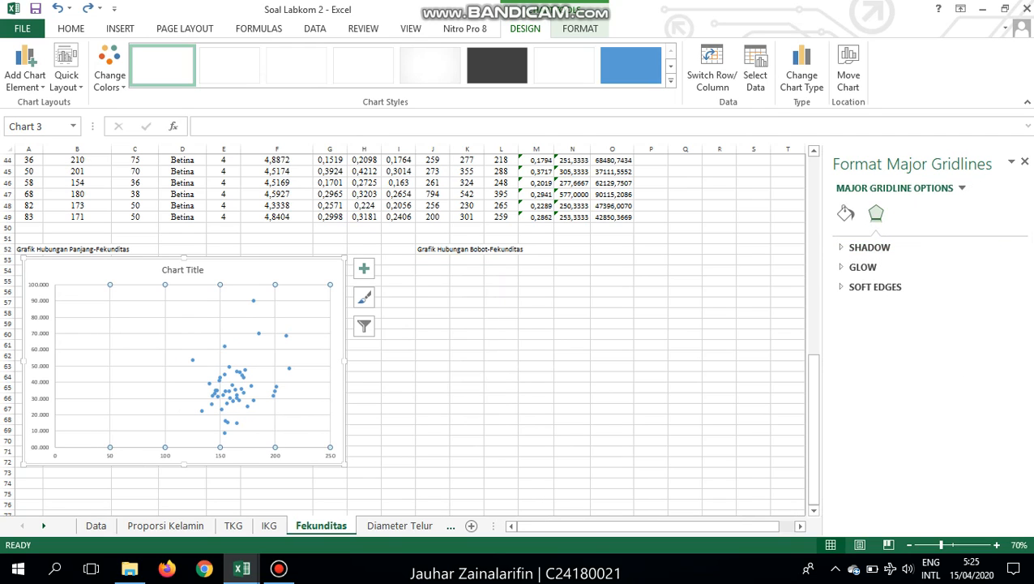
- Add a Power trendline to the length-fecundity chart and display its equation and R-squared value
click(304, 358)
click(364, 268)
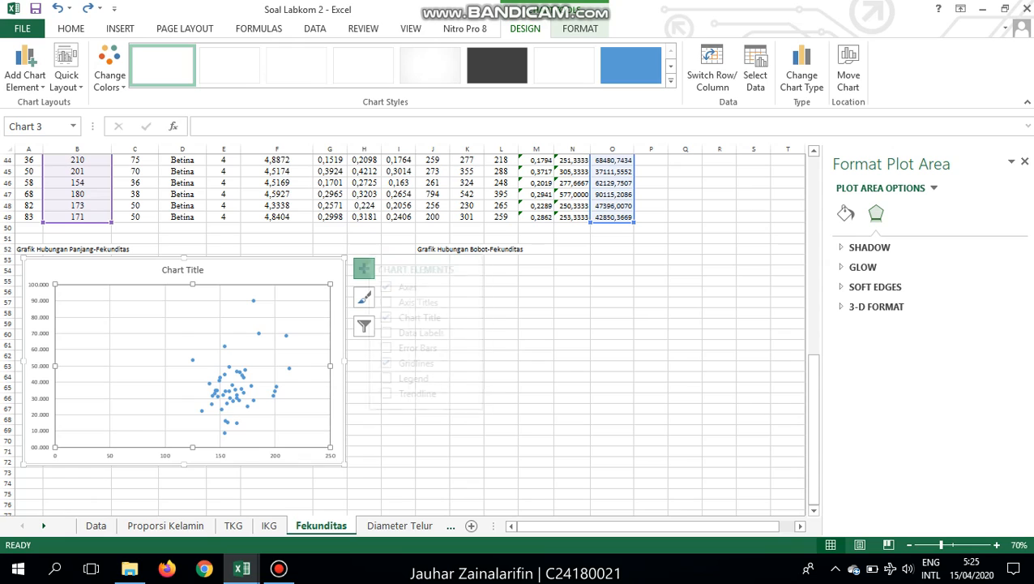
click(480, 377)
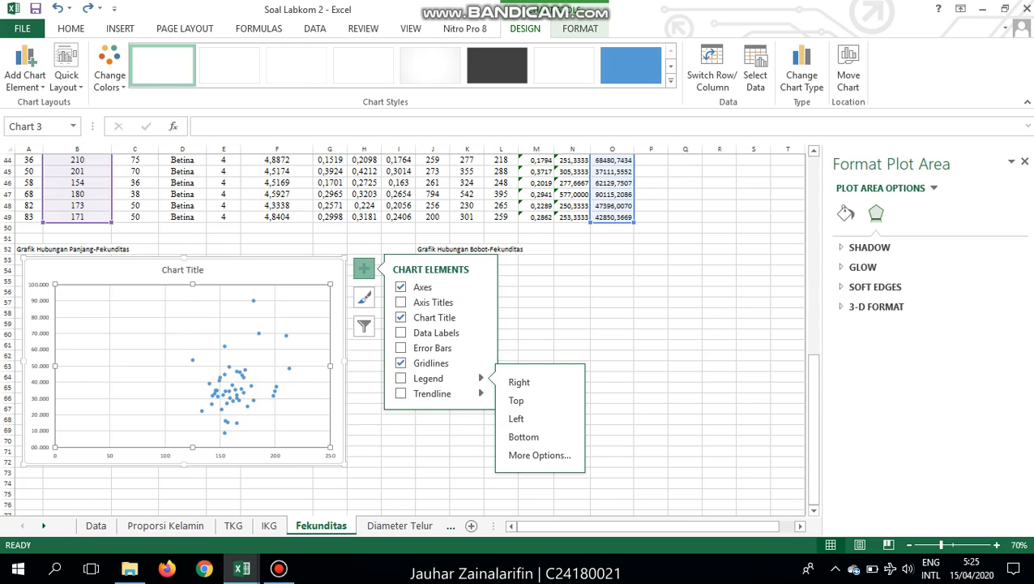
click(481, 393)
click(539, 470)
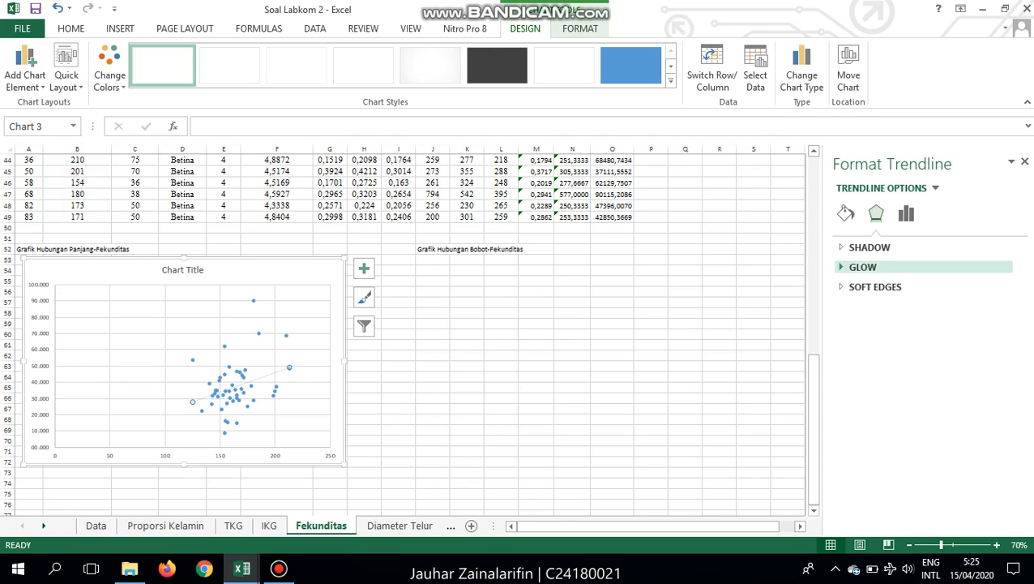
click(906, 213)
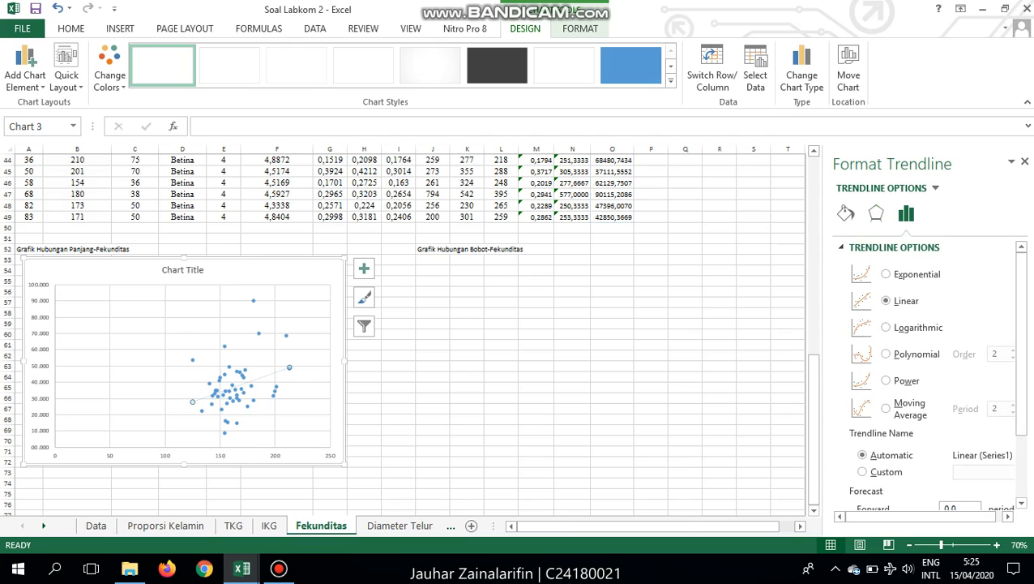
click(885, 380)
scroll(928, 373, down, 3)
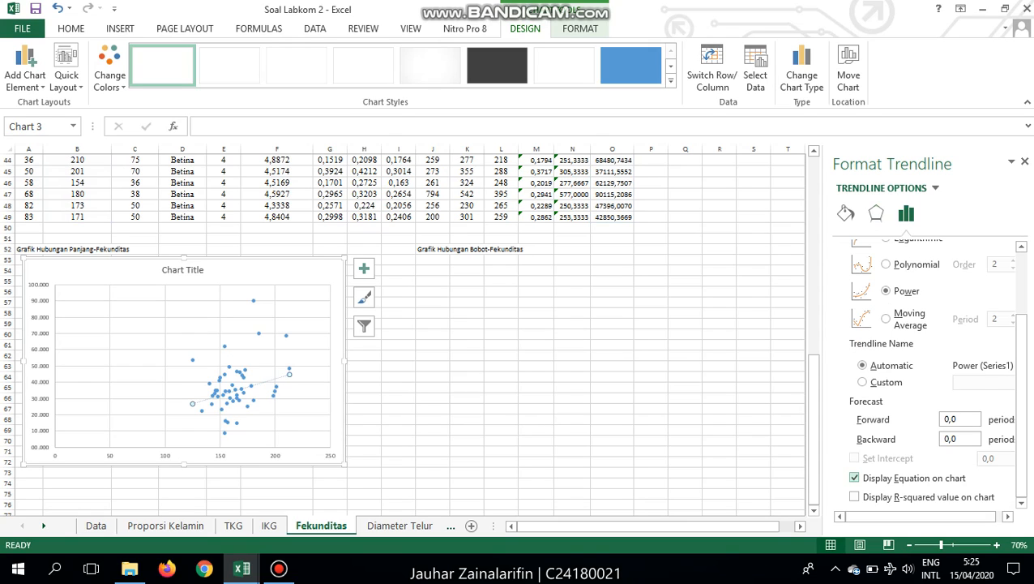
click(854, 496)
- Move the trendline label to the empty area left of the data points and add the line n = 47 to it
drag(262, 374, 95, 342)
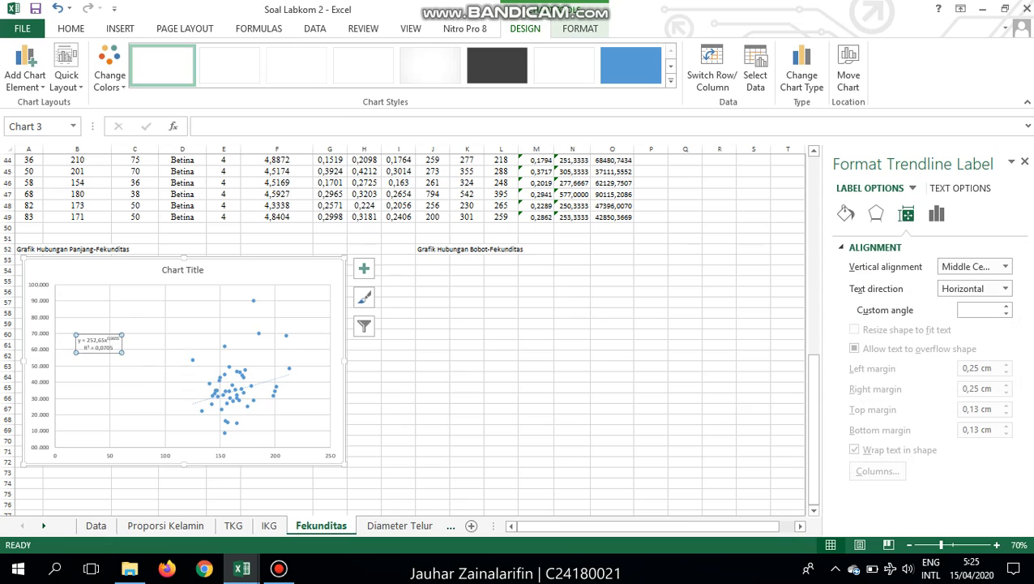
click(107, 346)
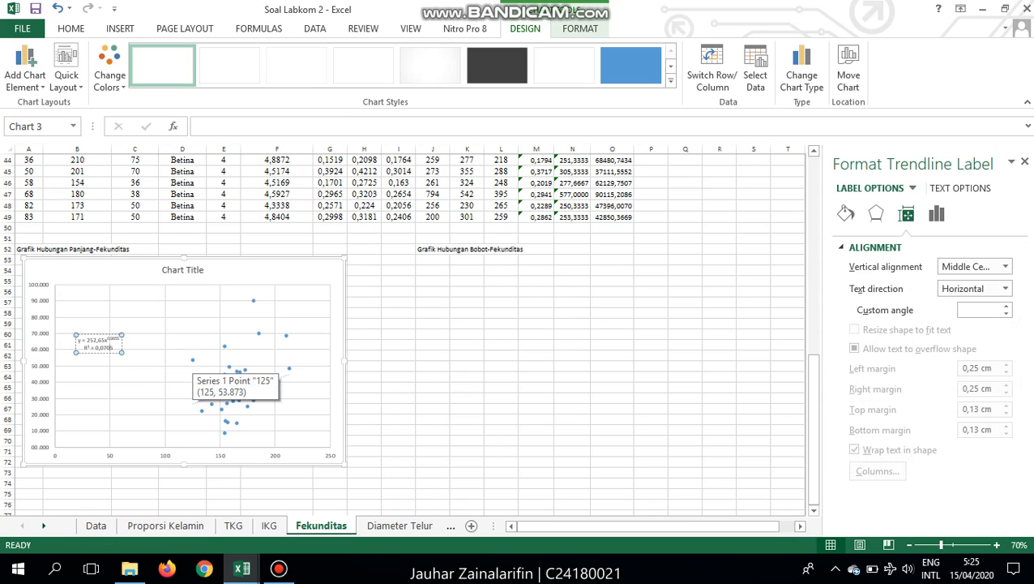
key(Return)
click(193, 333)
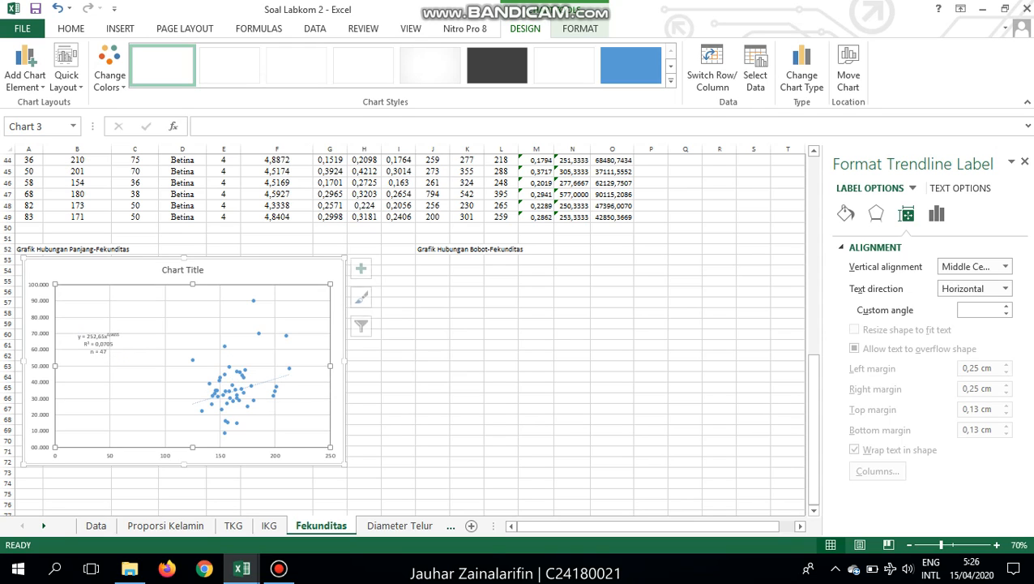
- Remove the chart title and both the vertical and horizontal major gridlines from the length-fecundity chart
click(252, 272)
click(364, 269)
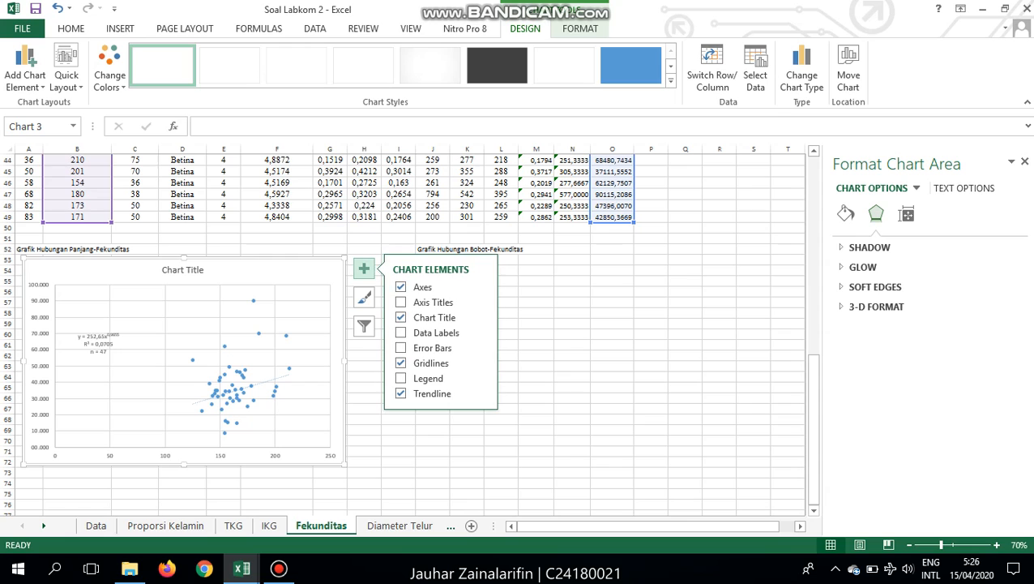
click(476, 313)
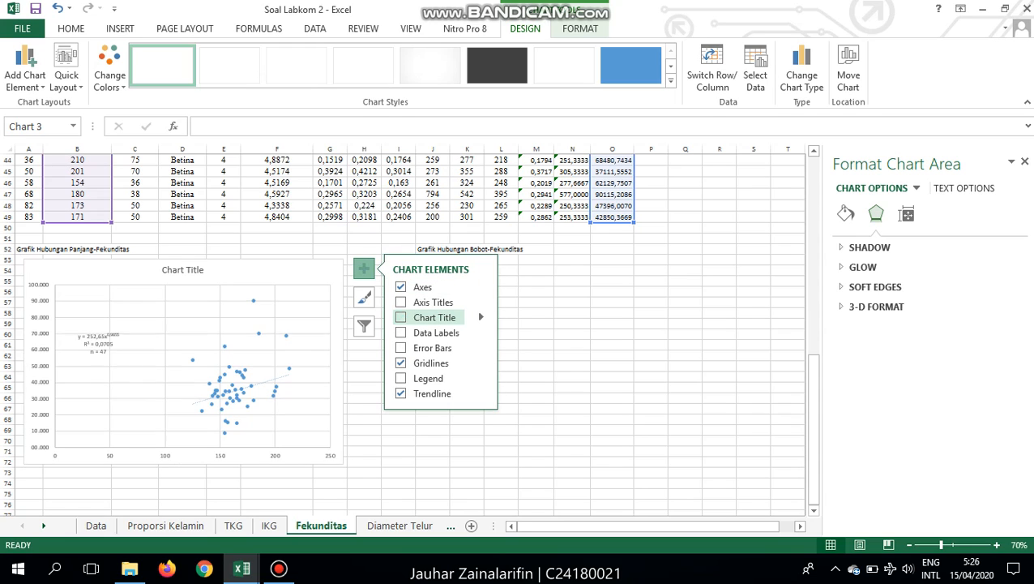
click(199, 311)
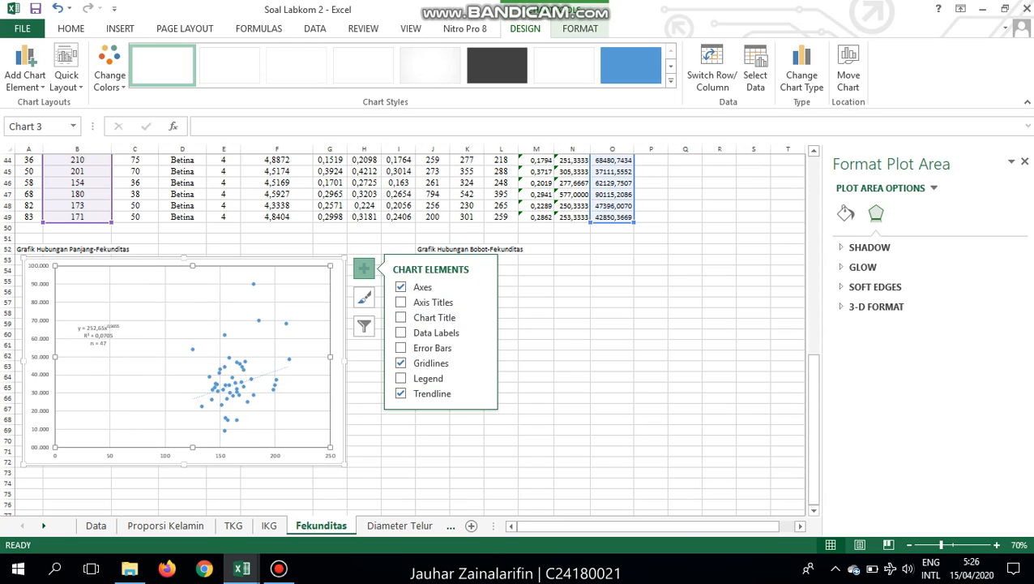
click(221, 311)
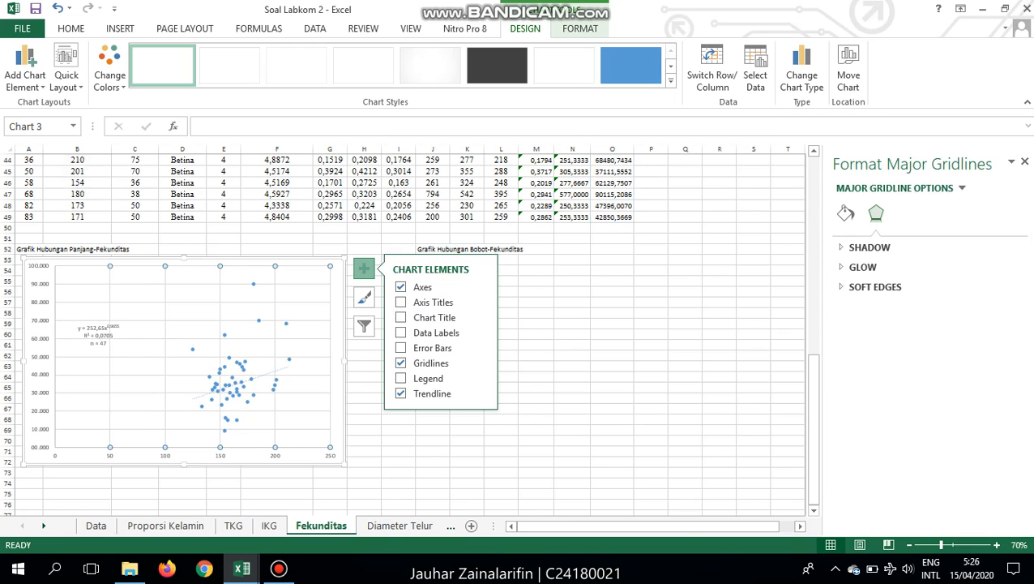
key(Delete)
click(212, 320)
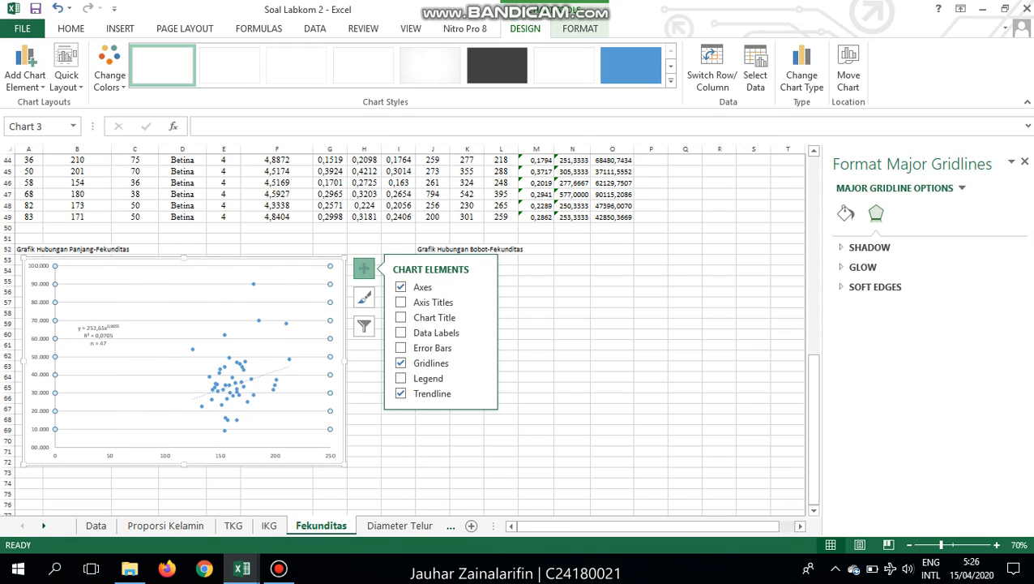
key(Delete)
click(40, 356)
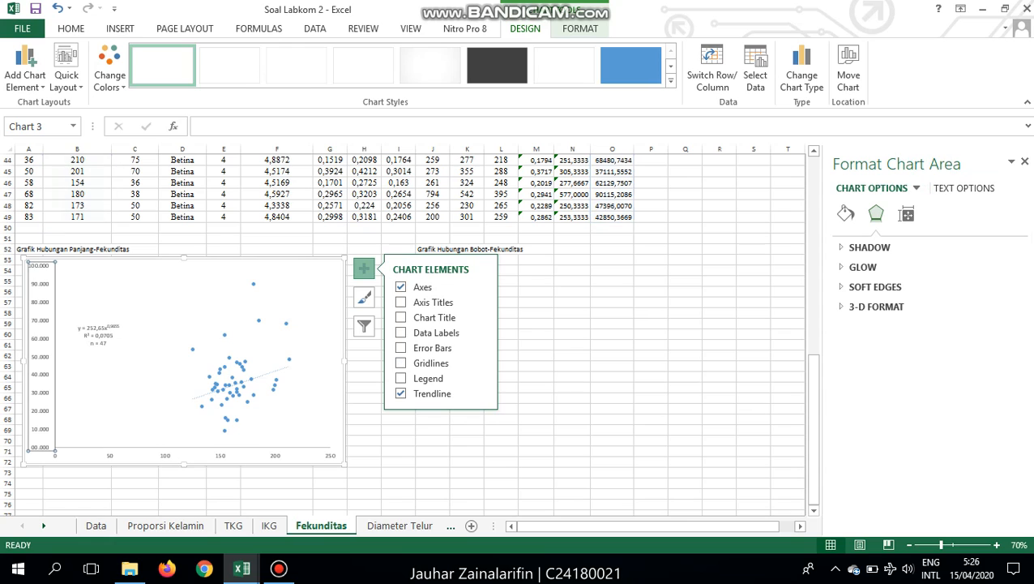
click(937, 214)
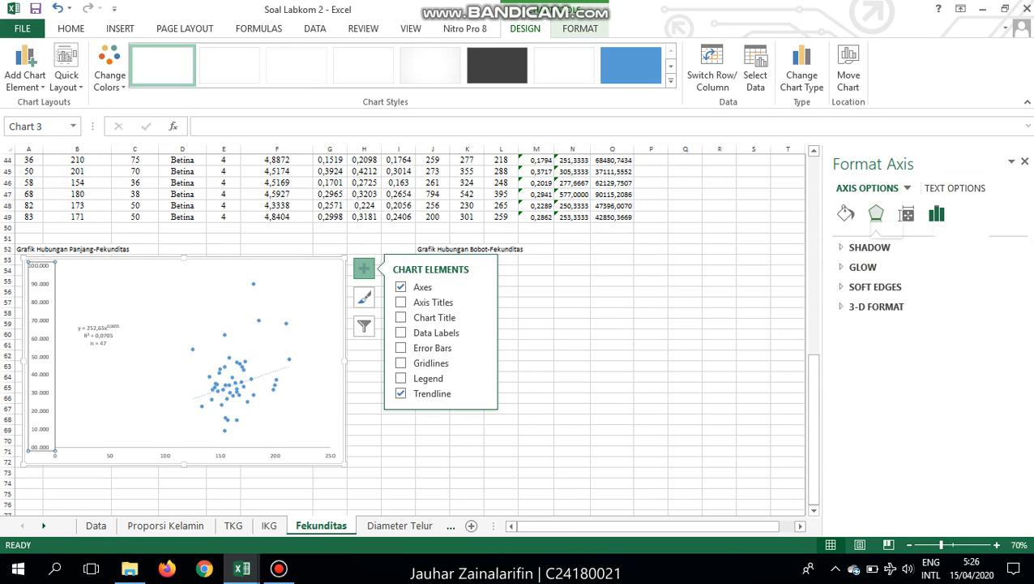
click(336, 325)
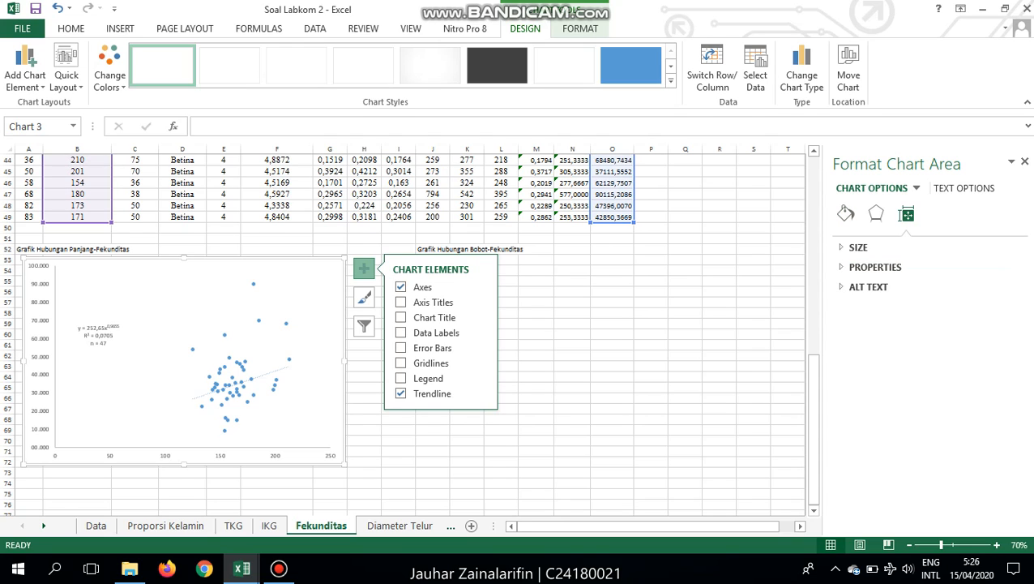
click(845, 213)
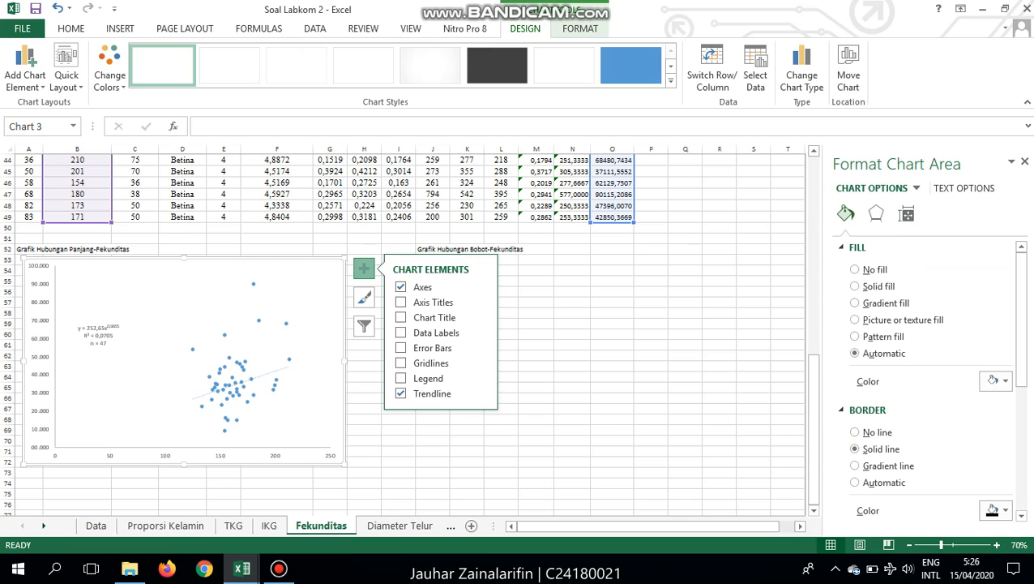
click(39, 410)
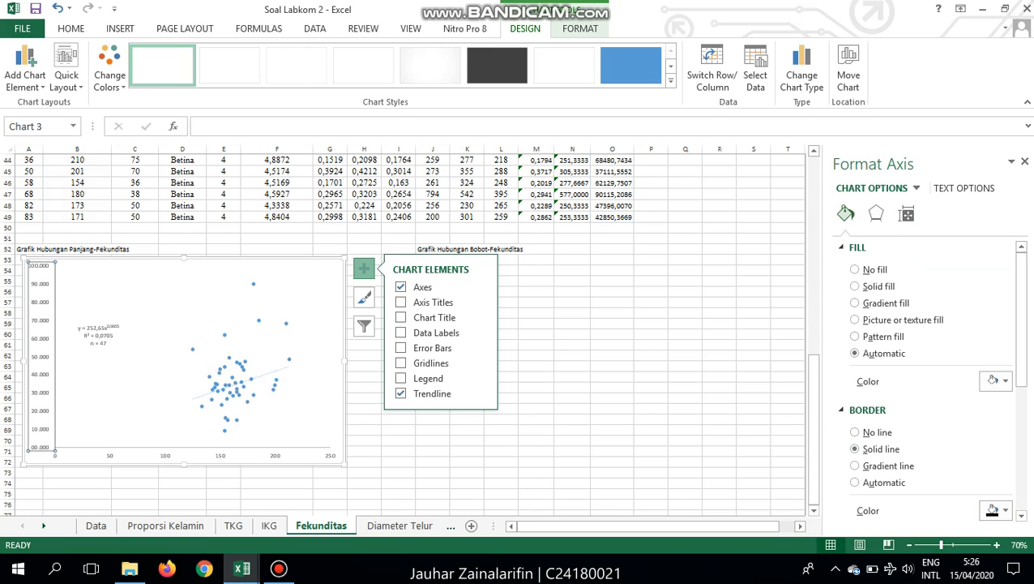
key(Up)
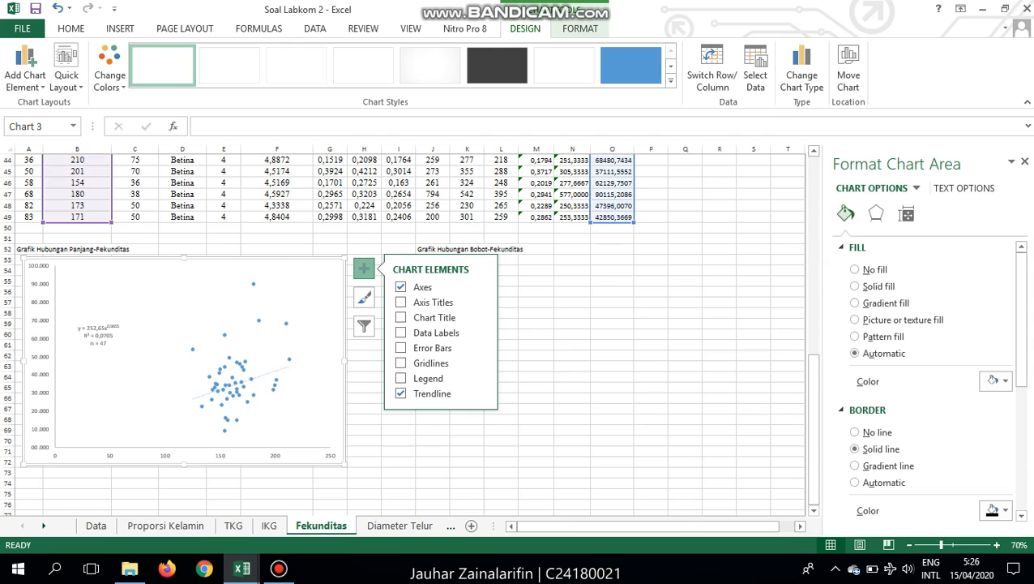
- Format the horizontal axis of the length-fecundity chart with a solid black line
click(194, 454)
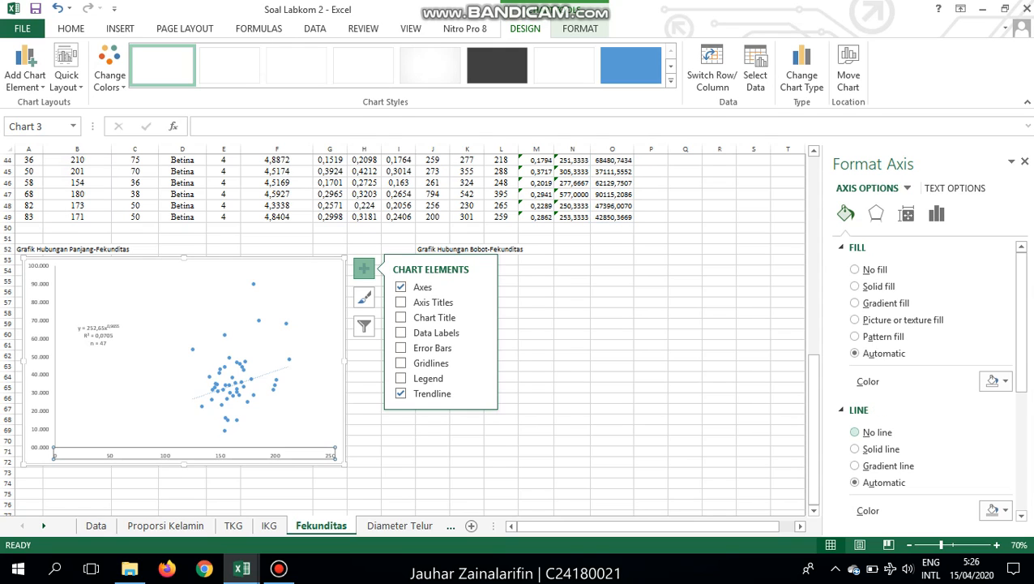
click(995, 509)
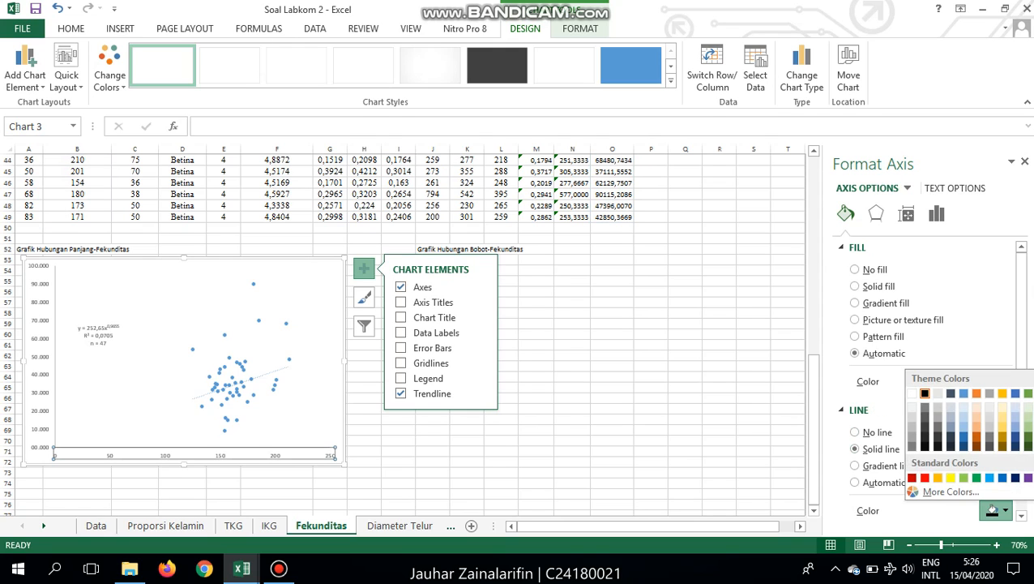
click(934, 392)
key(Up)
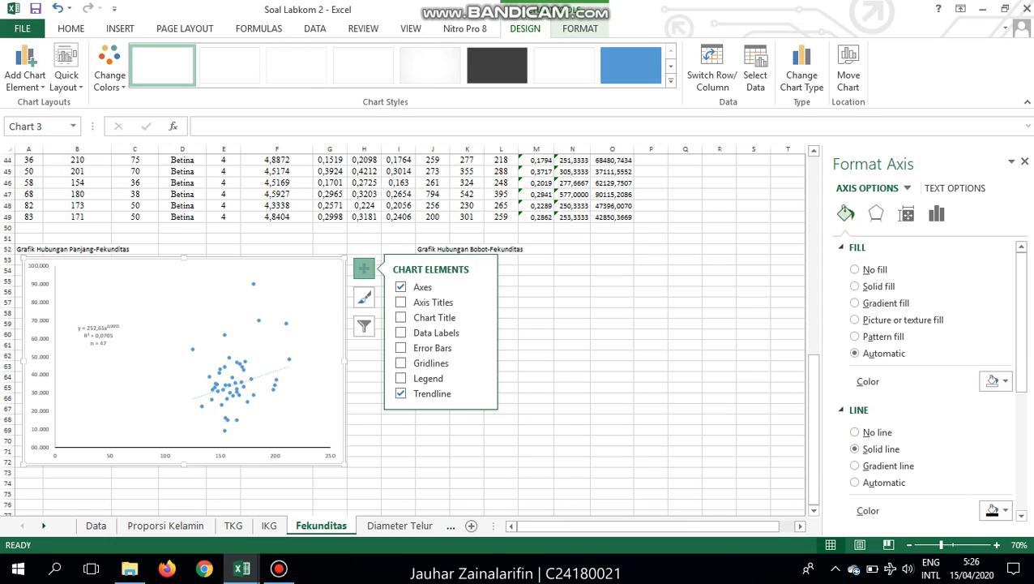
- Format the vertical axis of the length-fecundity chart with a solid black line
key(Up)
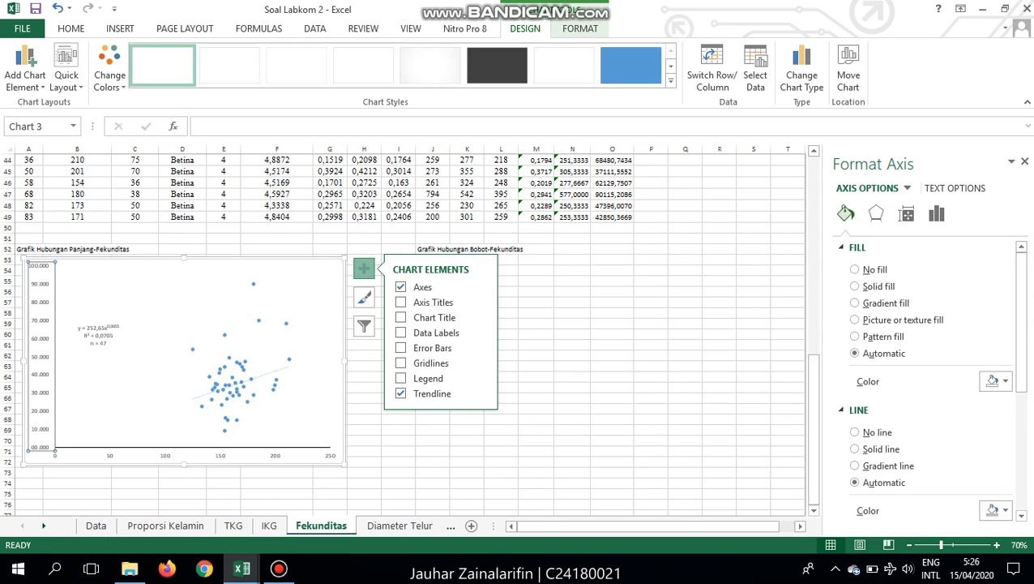
click(277, 483)
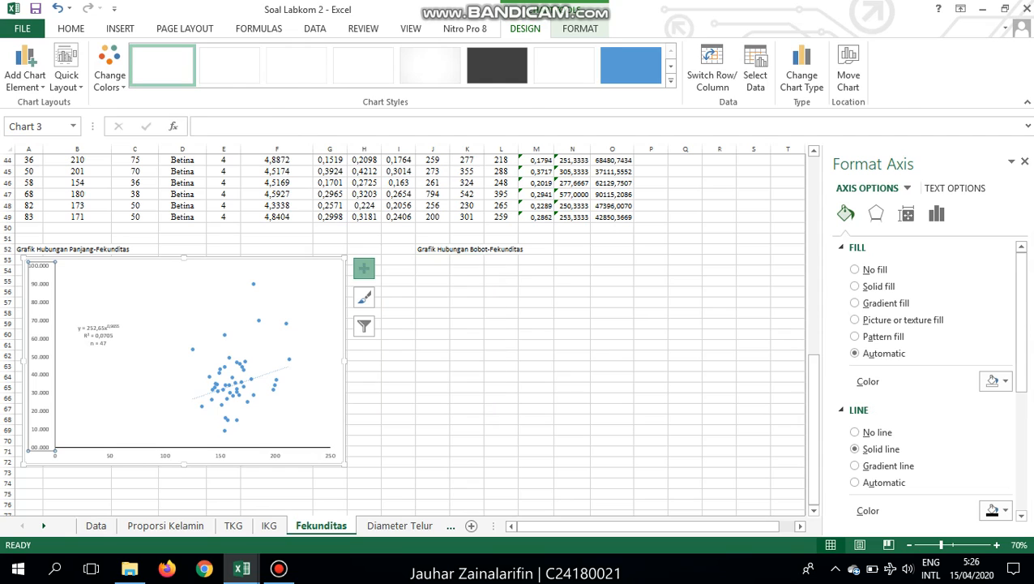
click(364, 334)
- Set the chart area of the length-fecundity chart to no fill and no border line
click(311, 308)
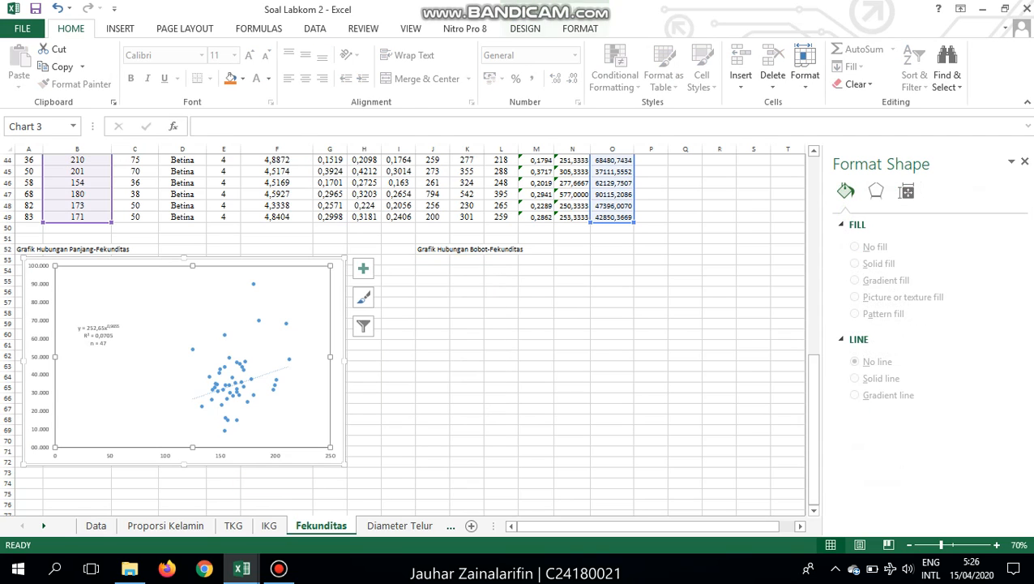
click(337, 279)
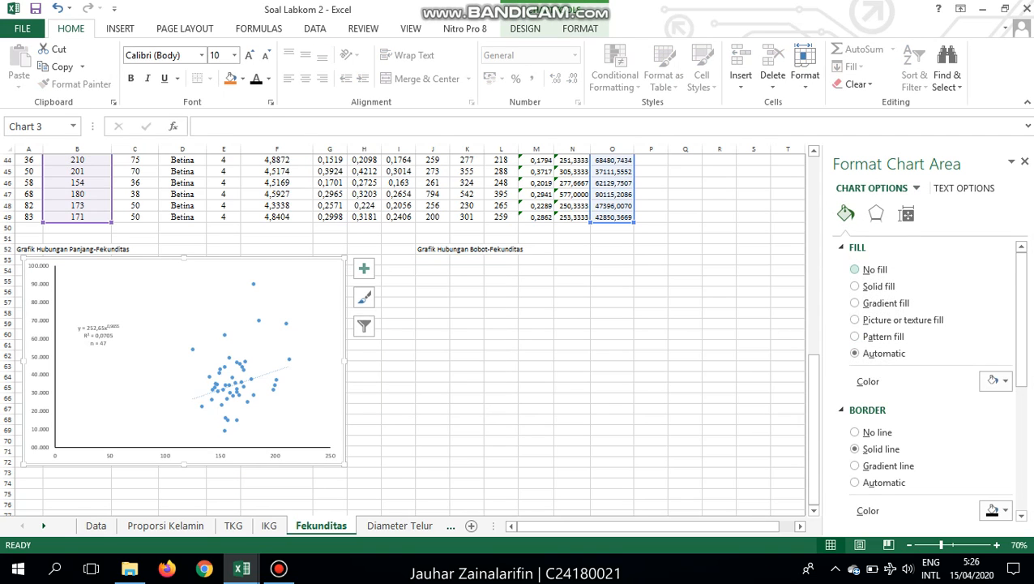
click(854, 269)
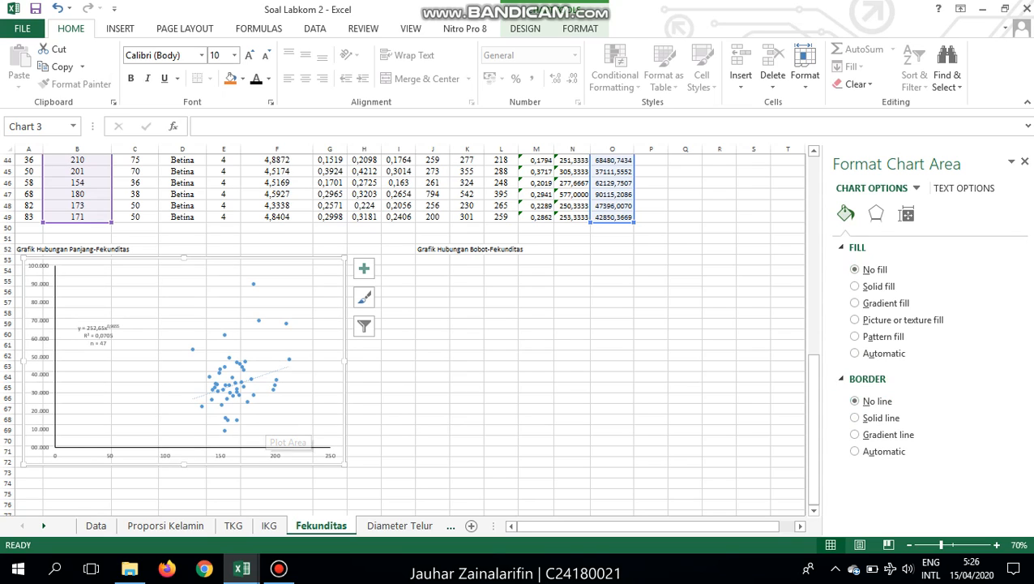
- Add axis titles to the length-fecundity chart, naming the vertical axis Fekunditas and the horizontal axis Panjang
click(364, 268)
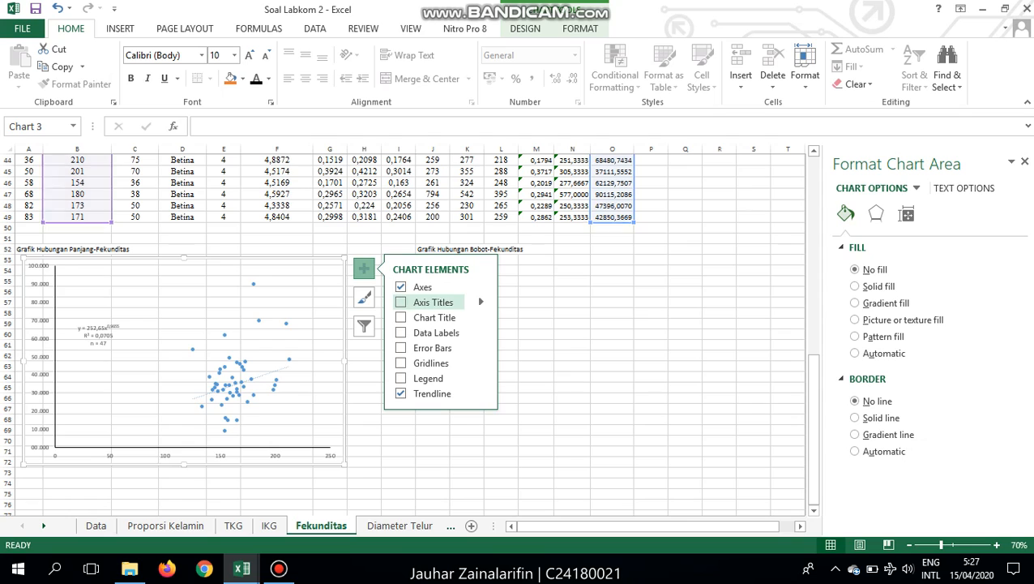
click(421, 301)
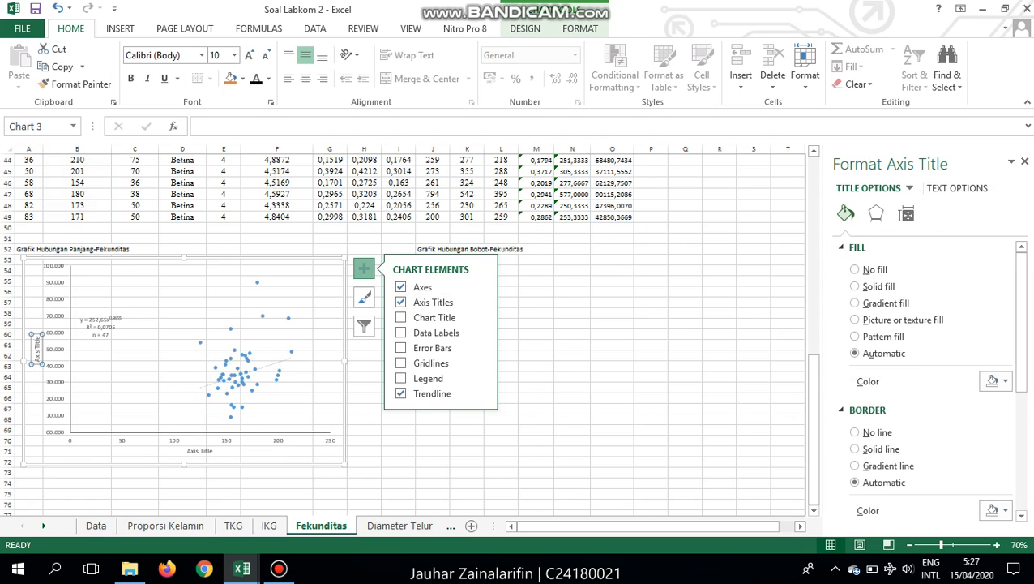
double_click(36, 343)
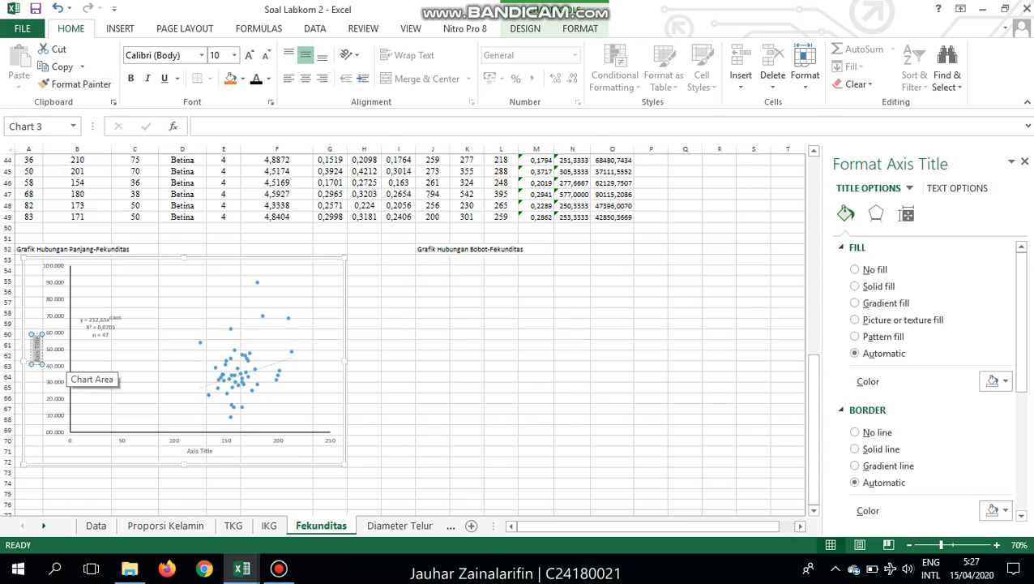
text(Fekunditas)
click(199, 450)
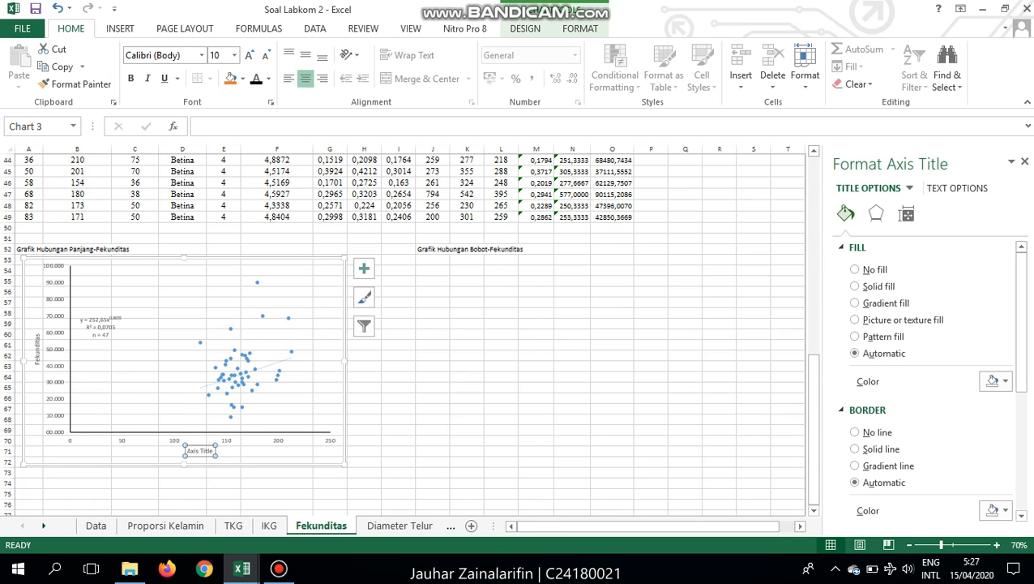
double_click(207, 451)
text(Panjang)
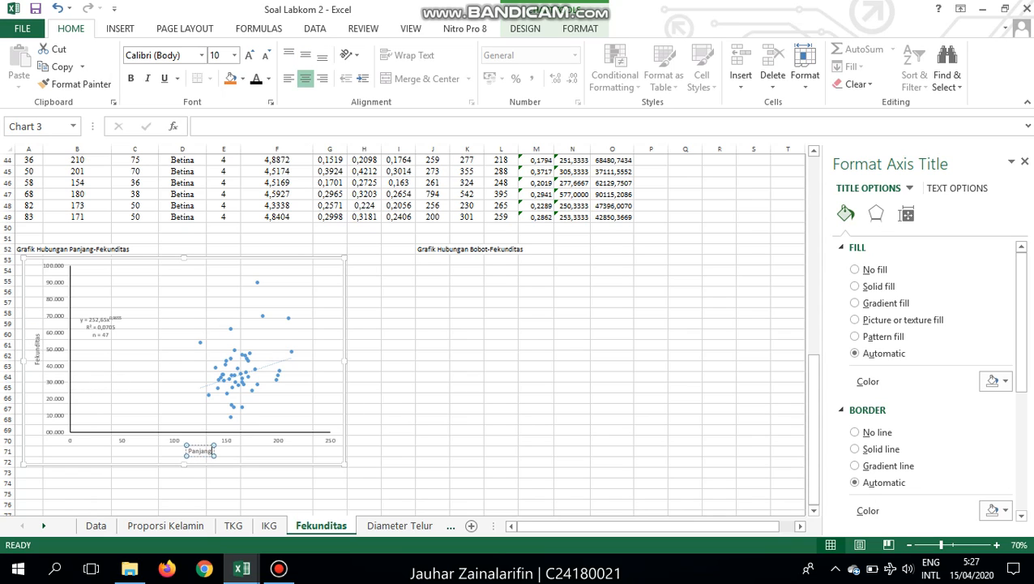
click(433, 408)
- Set all text in the length-fecundity chart to Times New Roman in black
click(336, 397)
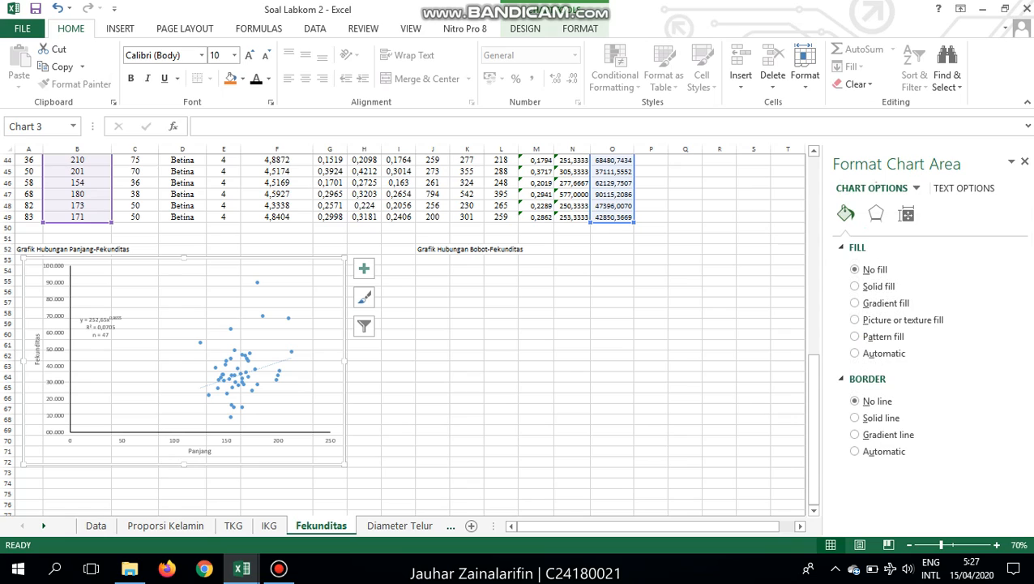
click(154, 55)
text(Ti)
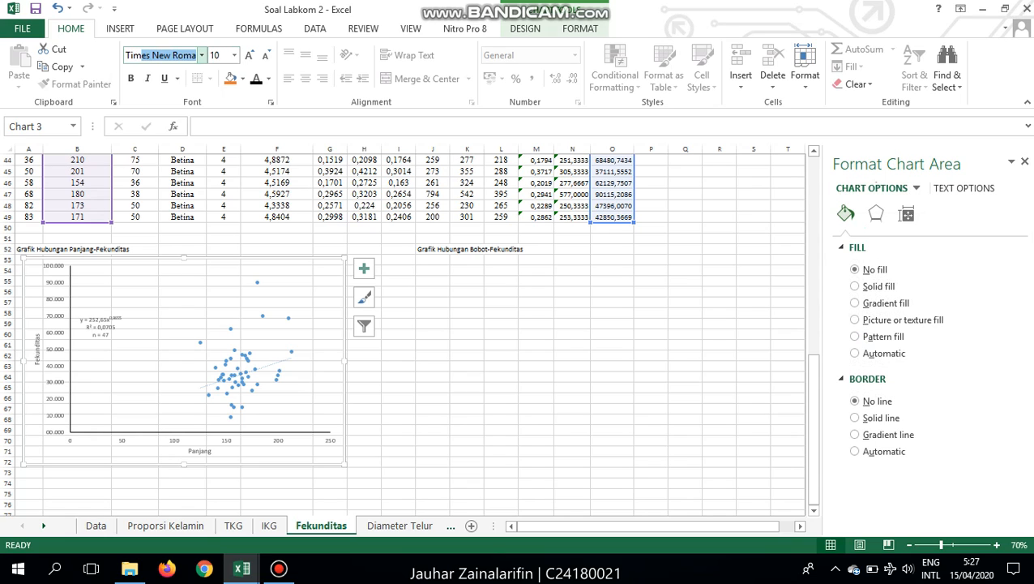
text(m)
key(Tab)
click(268, 78)
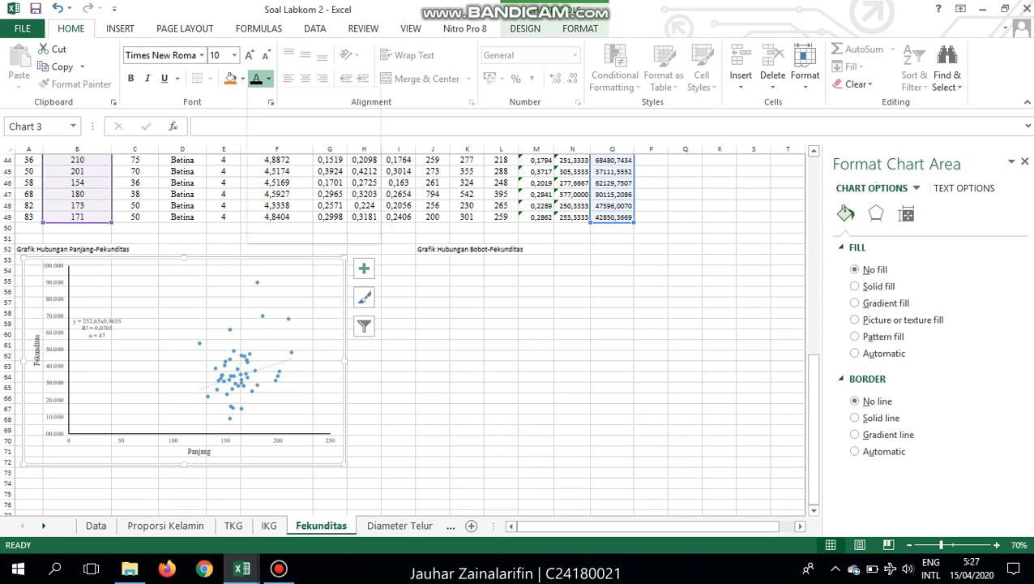
click(268, 78)
click(256, 79)
click(467, 462)
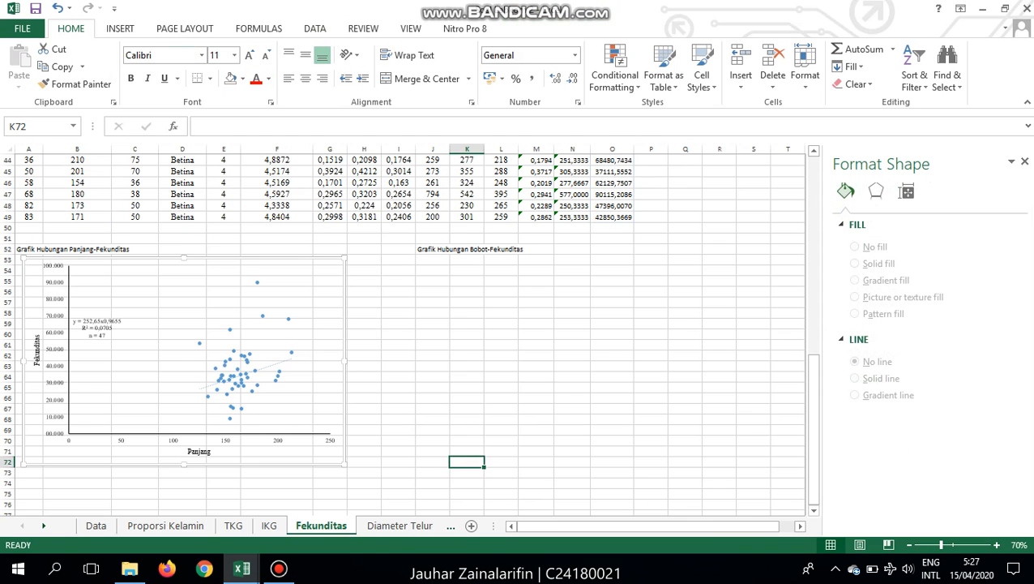
- Copy the whole length-fecundity chart
scroll(466, 462, up, 2)
scroll(467, 462, down, 1)
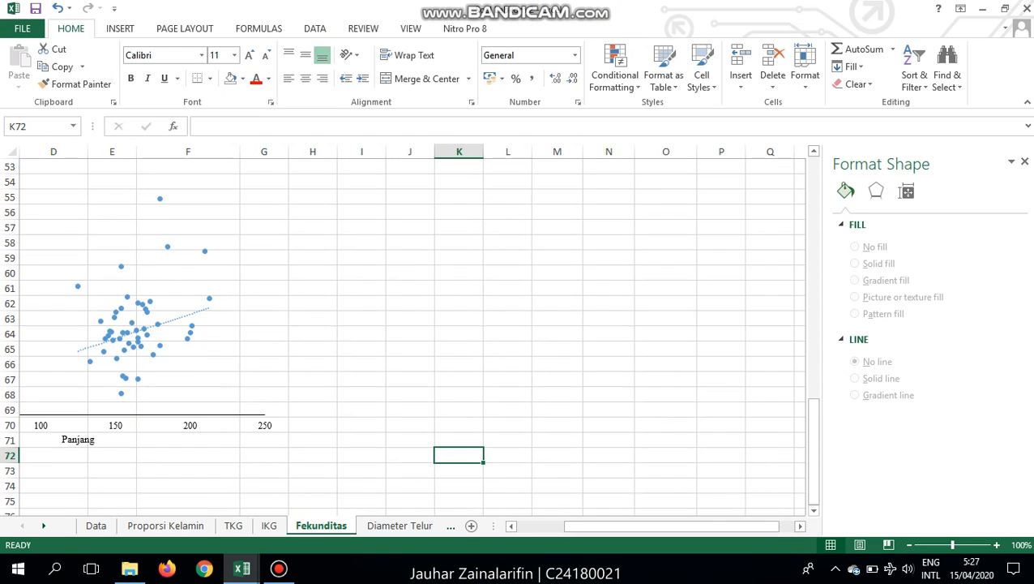
drag(638, 526, 588, 526)
scroll(405, 328, down, 1)
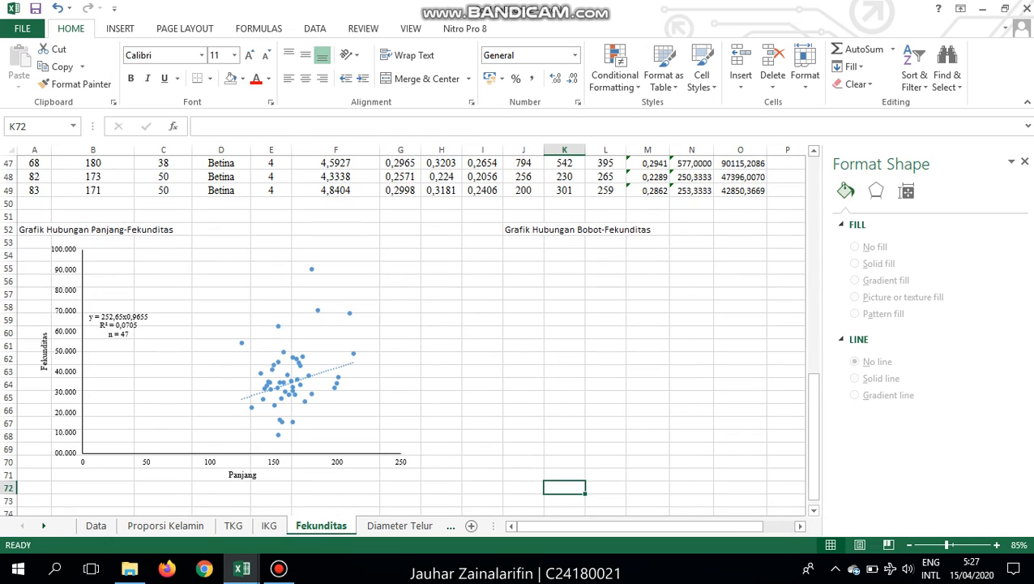
click(191, 389)
click(163, 488)
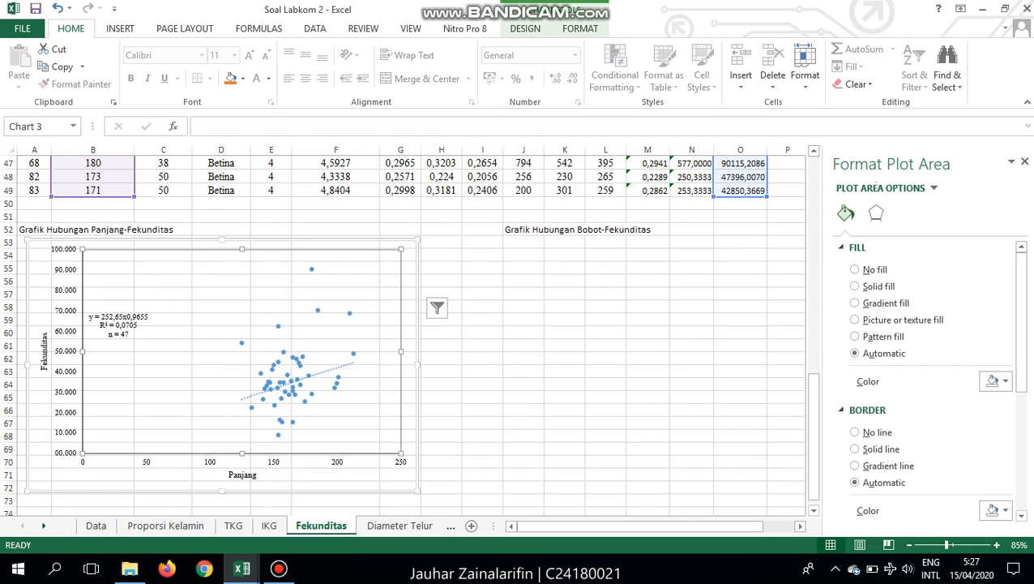
click(191, 389)
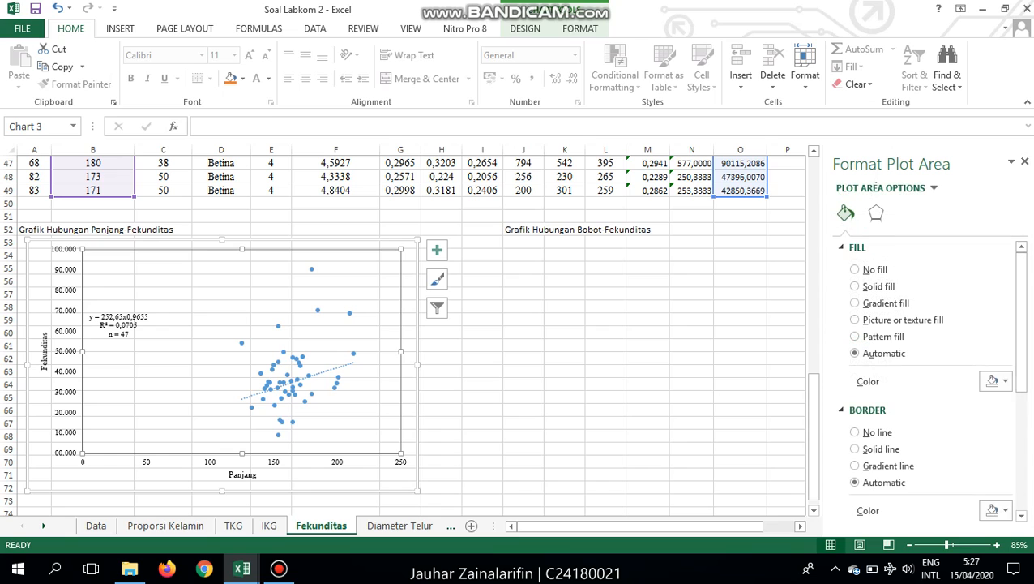
click(190, 479)
key(ctrl+c)
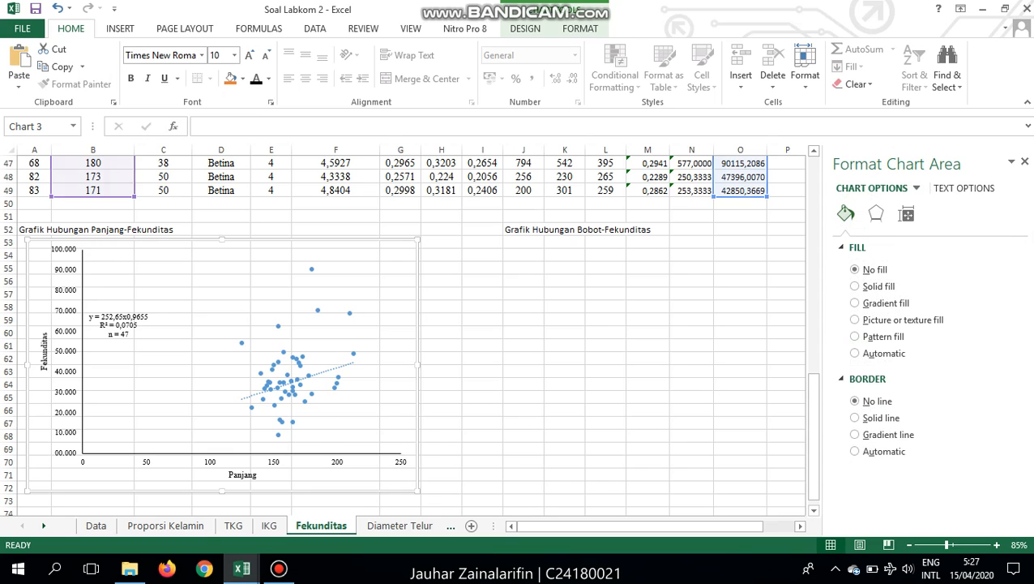
- Try pasting the copied chart at cell J53 below the Grafik Hubungan Bobot-Fekunditas heading, and delete the pasted chart
click(564, 332)
click(523, 243)
key(ctrl+v)
key(ctrl+v)
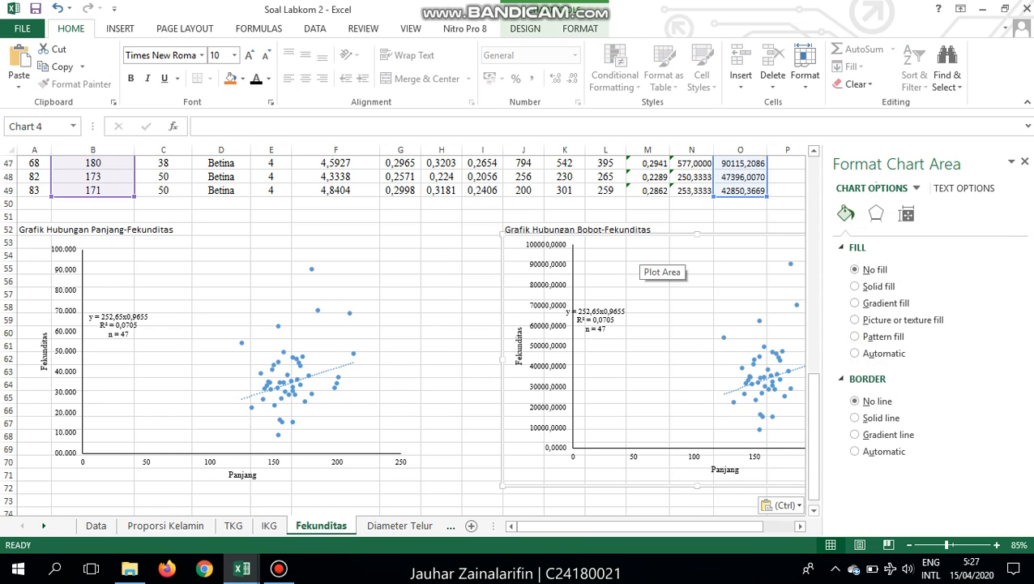
key(Delete)
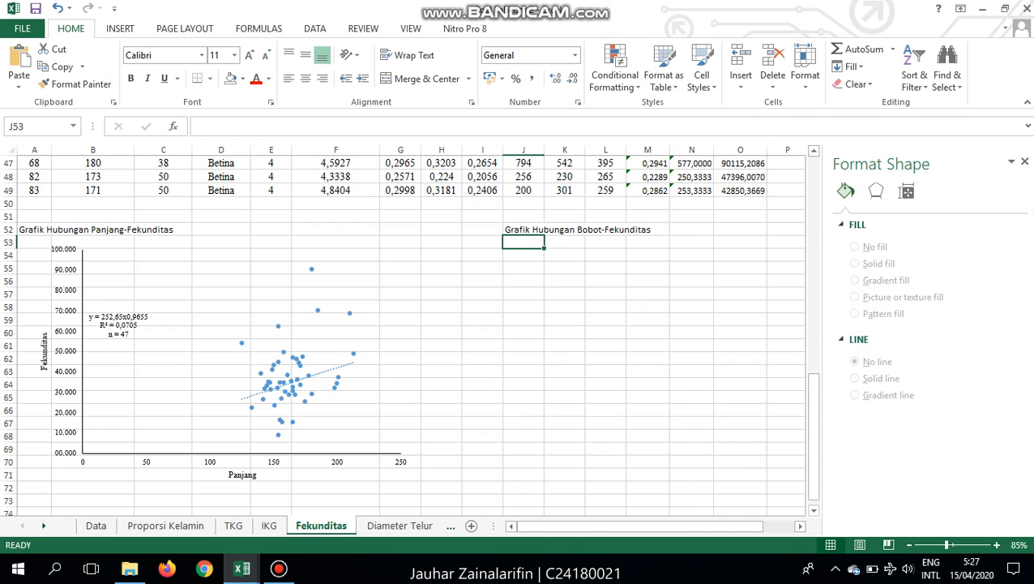
- Examine the bounds, units and crossing options of the vertical axis in the length-fecundity chart
click(66, 351)
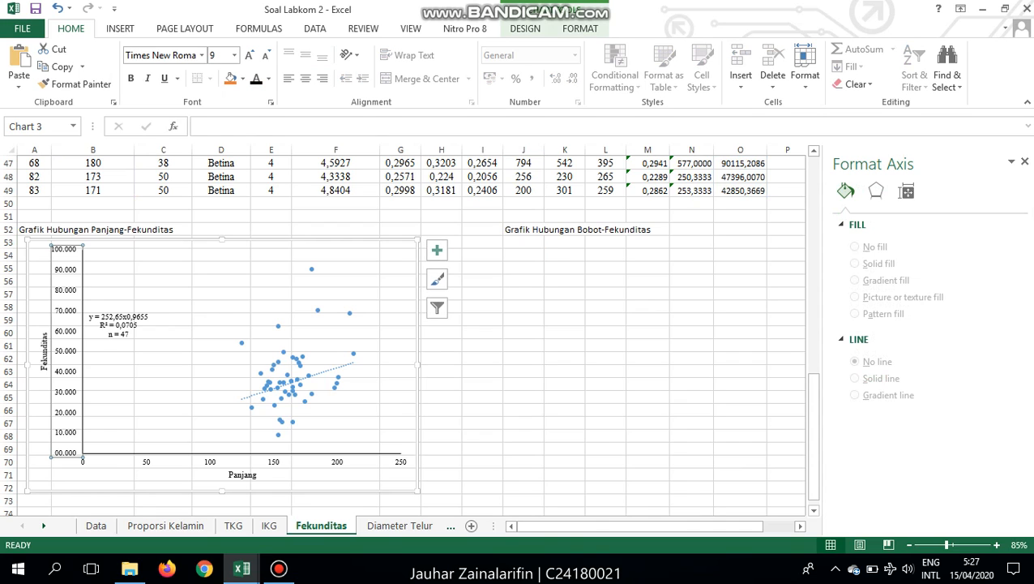
scroll(924, 380, down, 2)
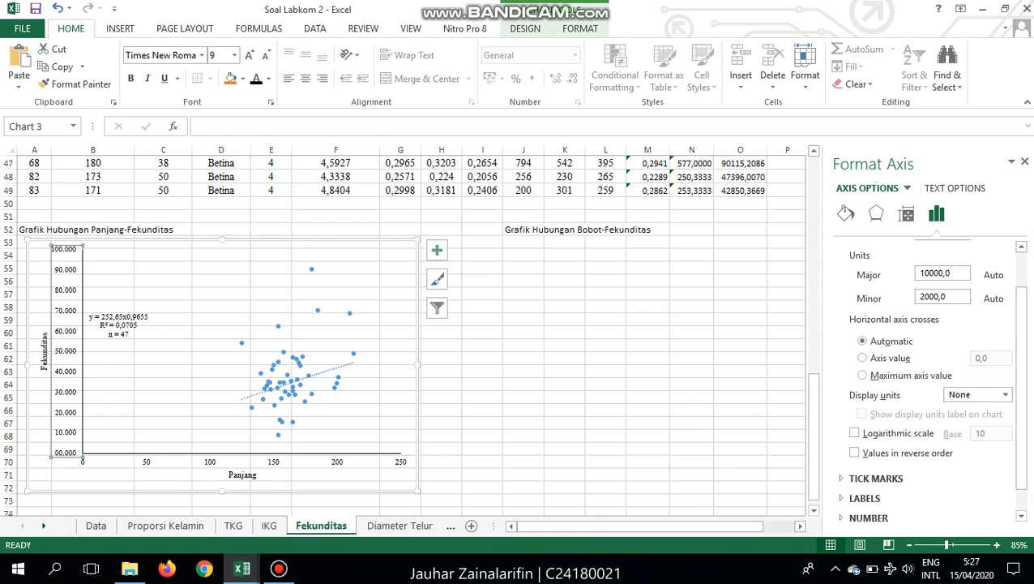
scroll(924, 381, up, 2)
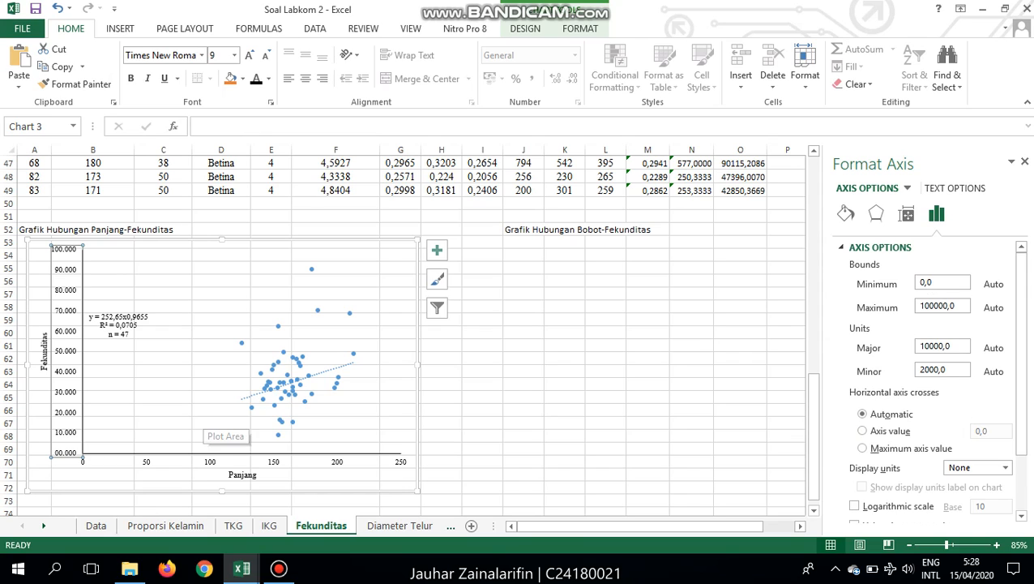
scroll(924, 381, down, 2)
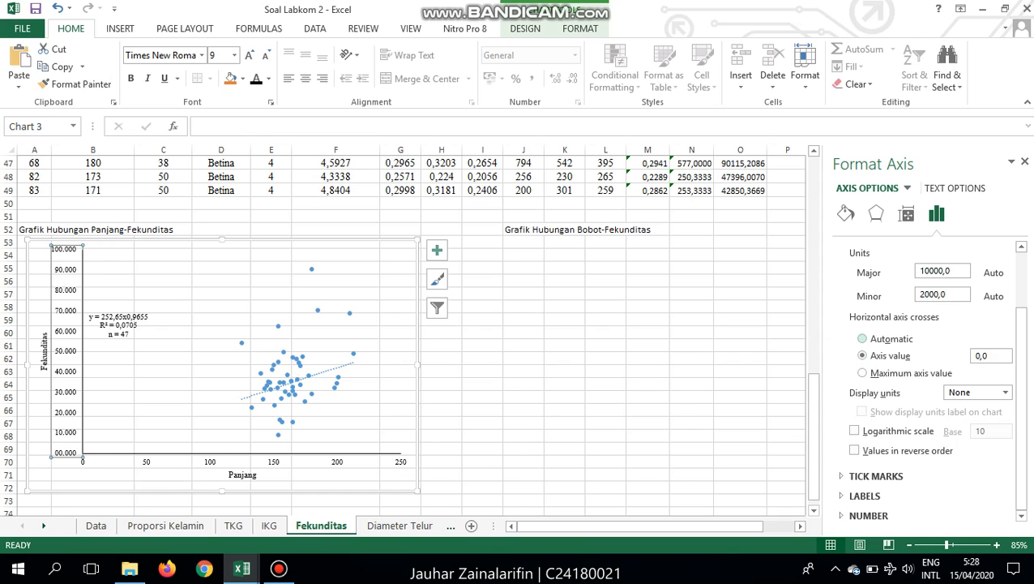
click(863, 338)
scroll(916, 474, up, 2)
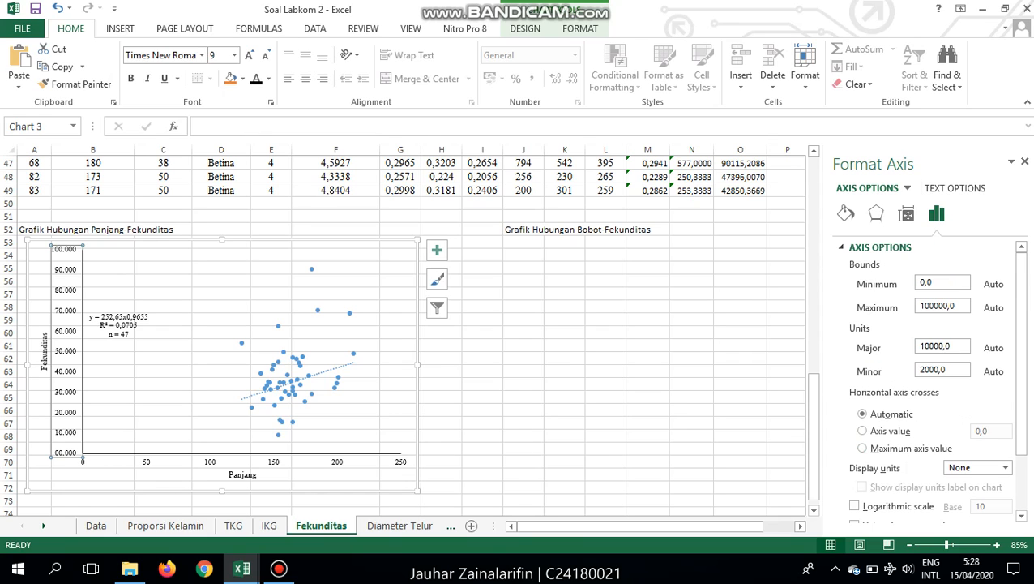
click(932, 282)
- Paste a copy of the length-fecundity chart and place it directly below the Grafik Hubungan Bobot-Fekunditas heading
click(441, 332)
click(409, 332)
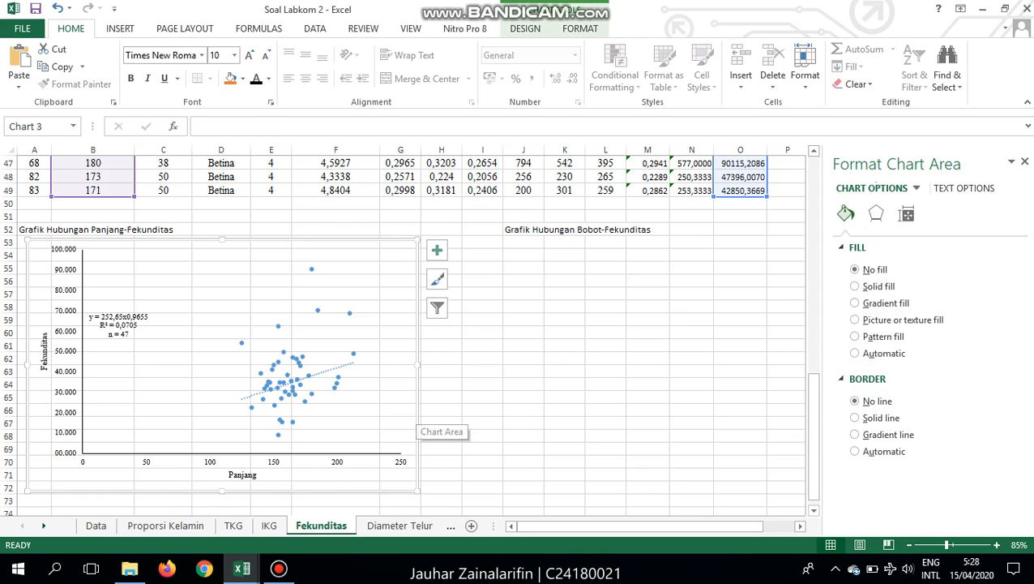
click(564, 357)
key(ctrl+v)
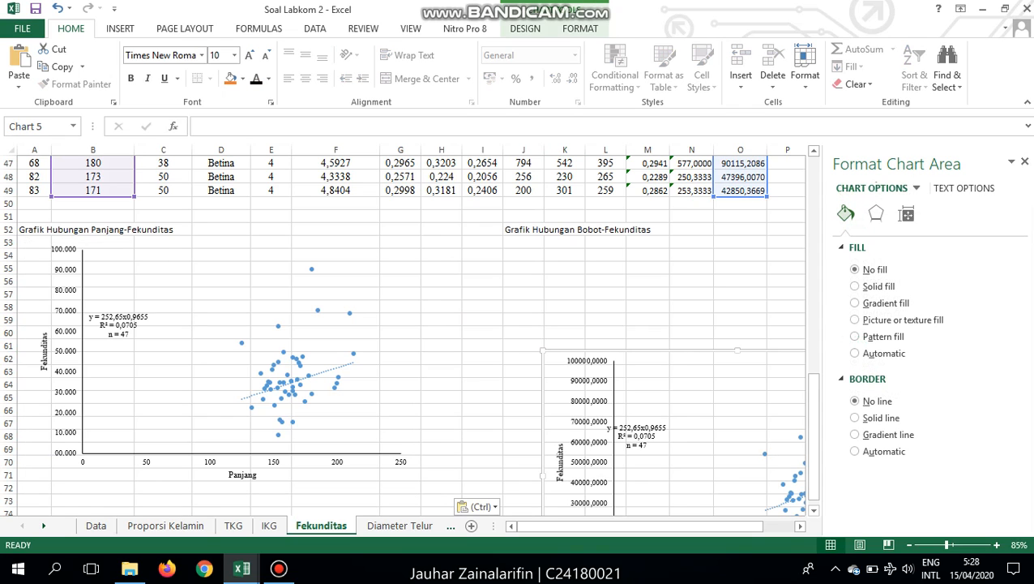
drag(564, 358, 500, 247)
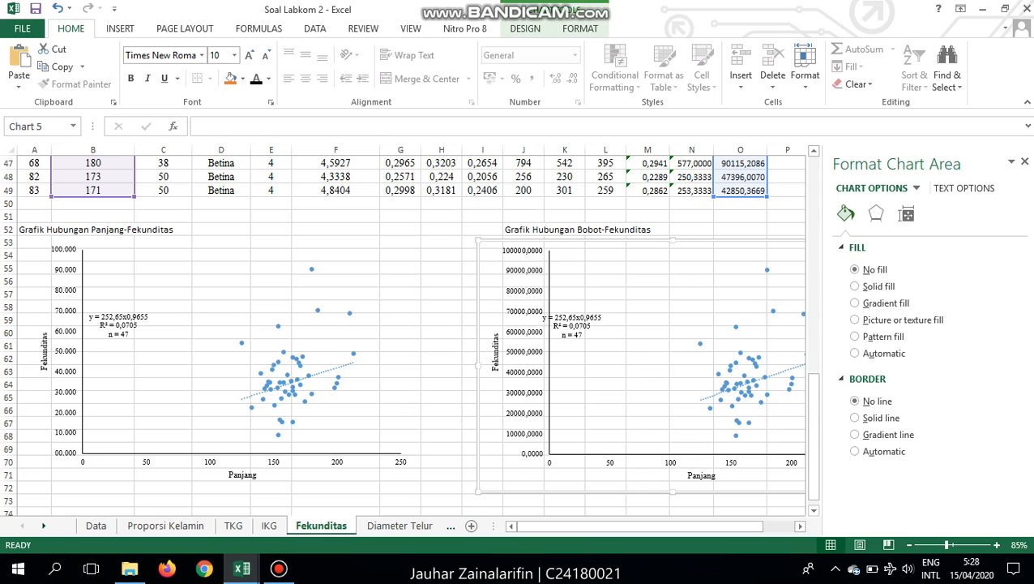
- Set the number format category of the copied chart's vertical axis to General
click(523, 331)
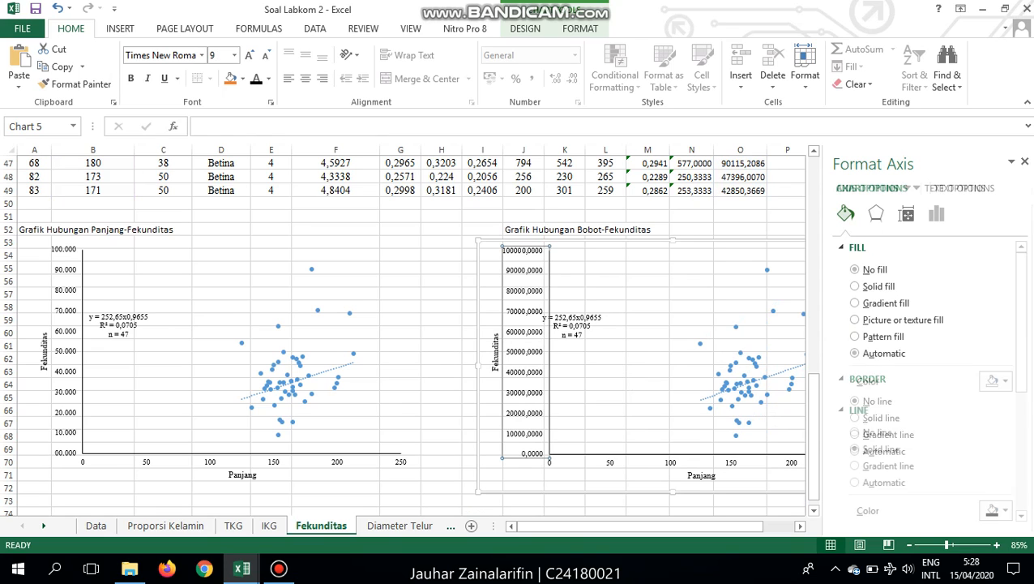
click(936, 213)
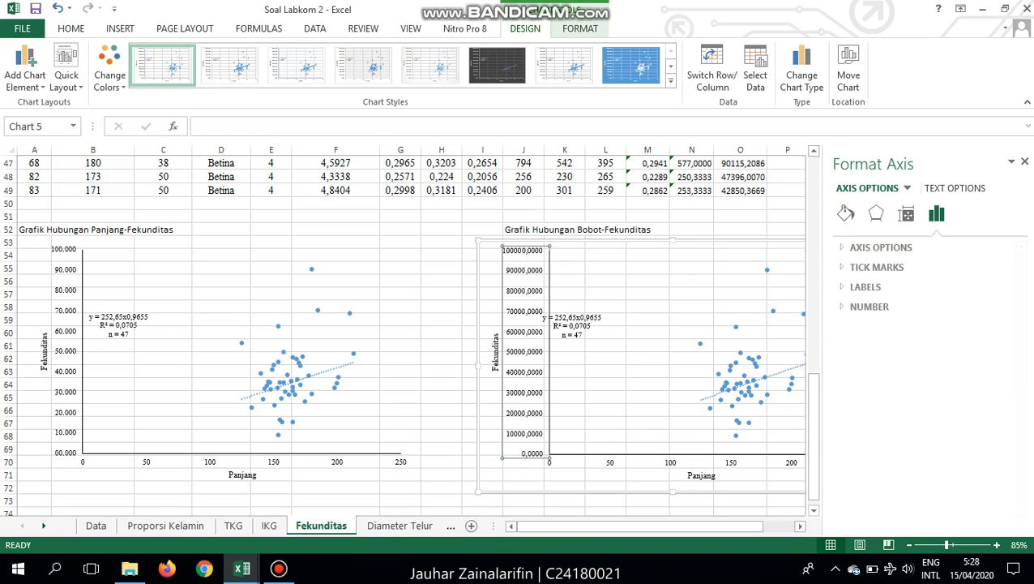
click(868, 307)
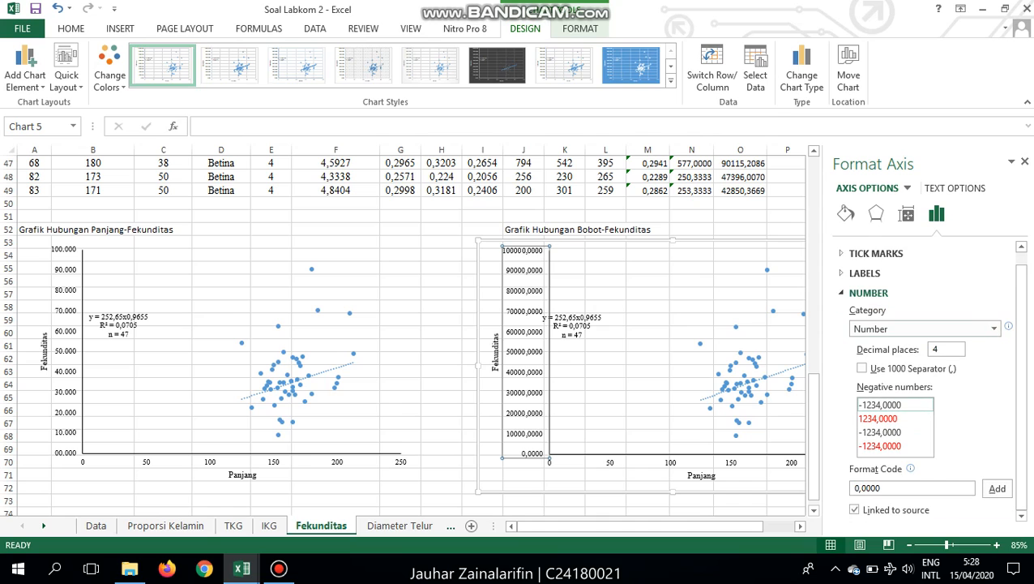
click(994, 328)
click(880, 342)
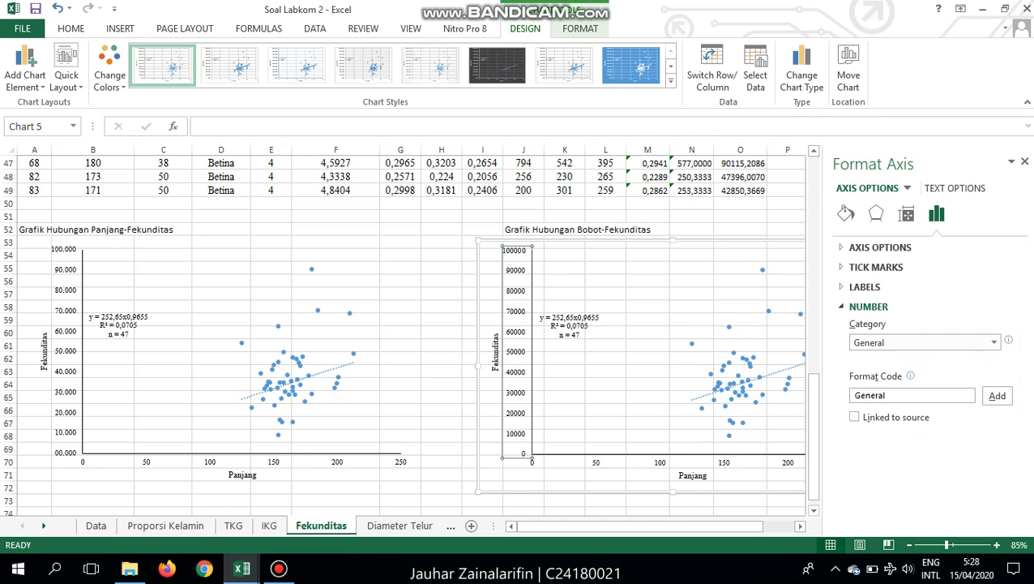
- Set the number format category of the length-fecundity chart's vertical axis to General
click(66, 352)
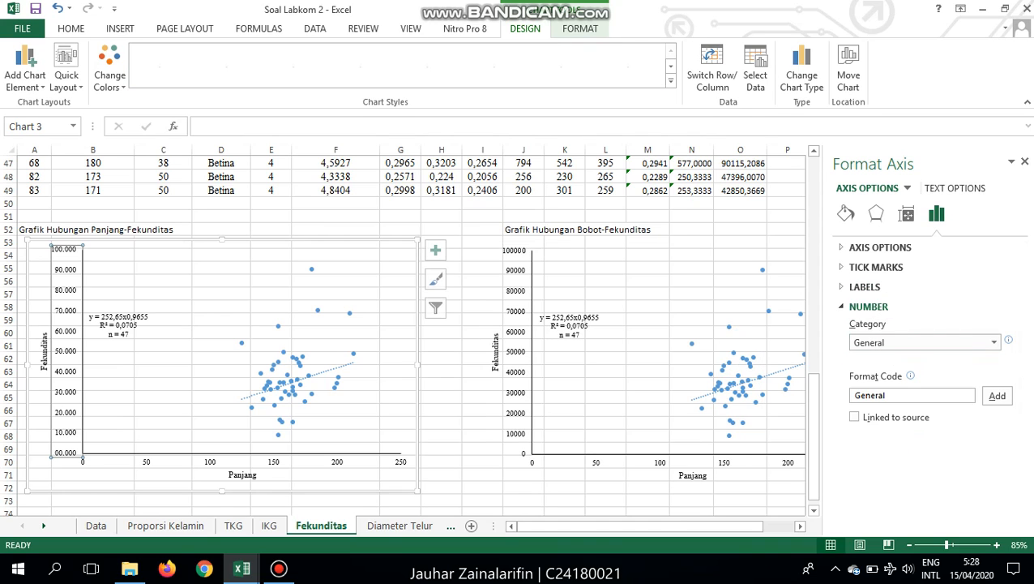
scroll(899, 339, down, 4)
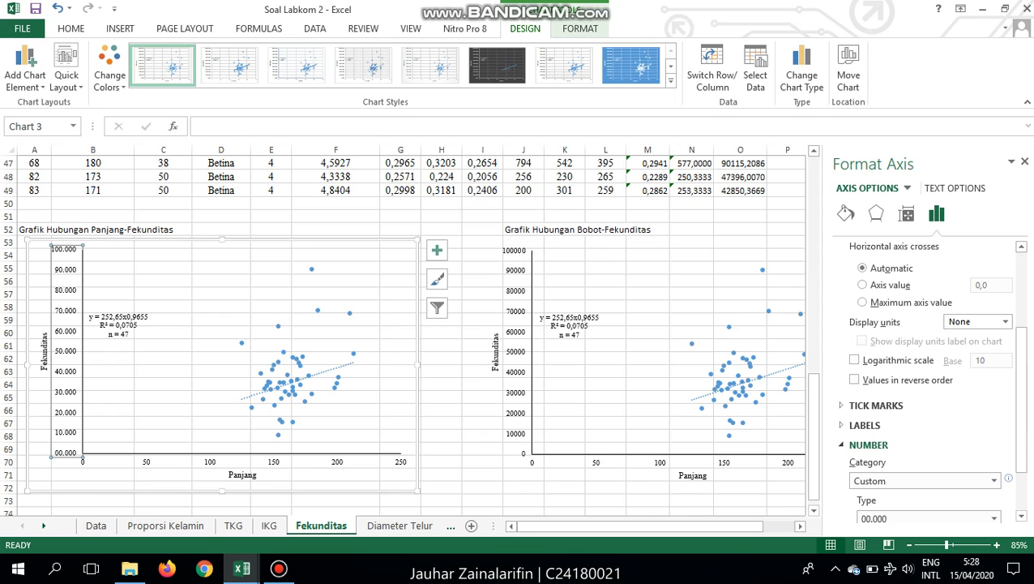
scroll(900, 338, up, 1)
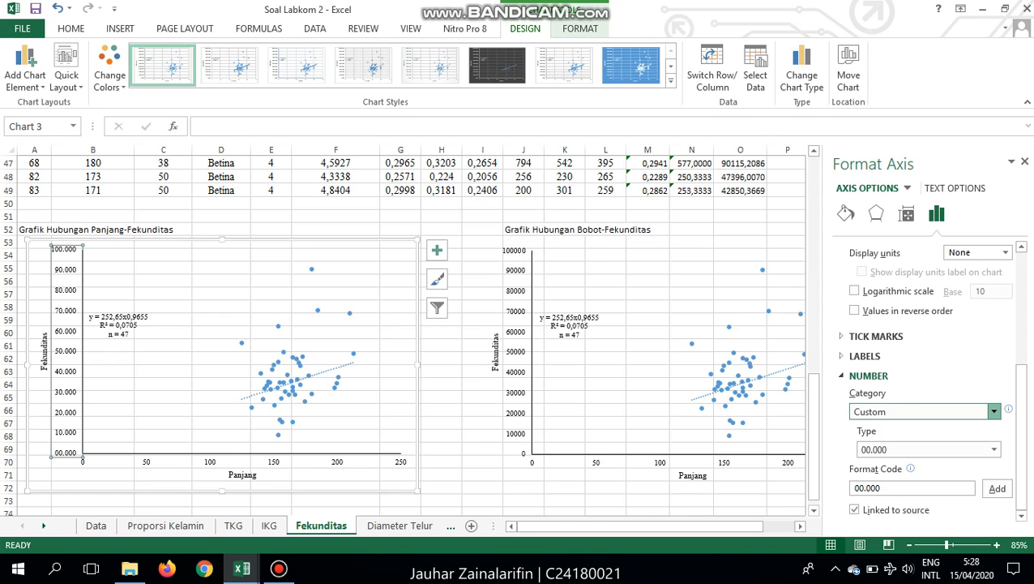
click(994, 411)
click(868, 236)
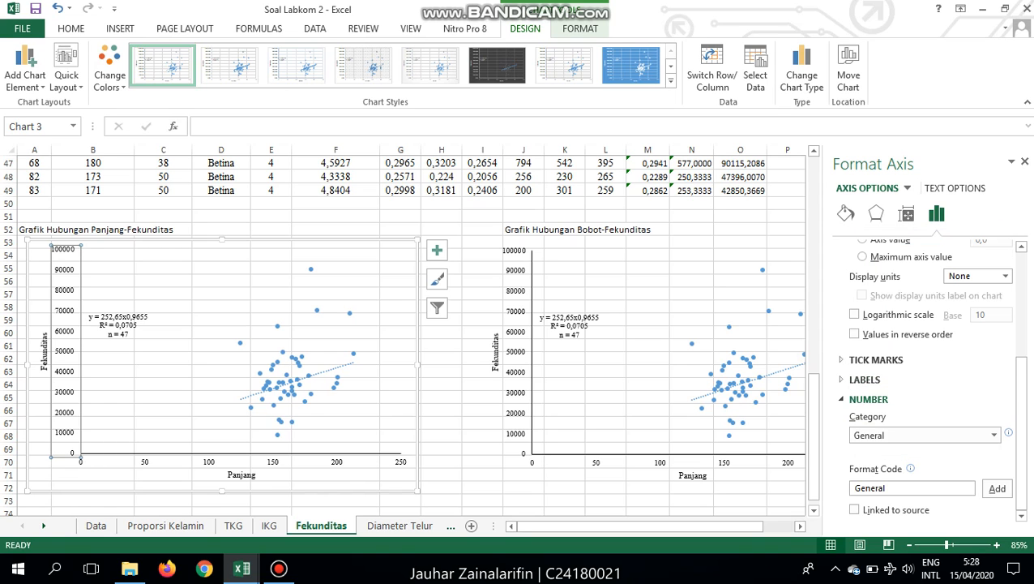
- Change the X values of Series1 in the Bobot-Fekunditas chart to the weight data in C3:C49 of the Fekunditas sheet
click(659, 347)
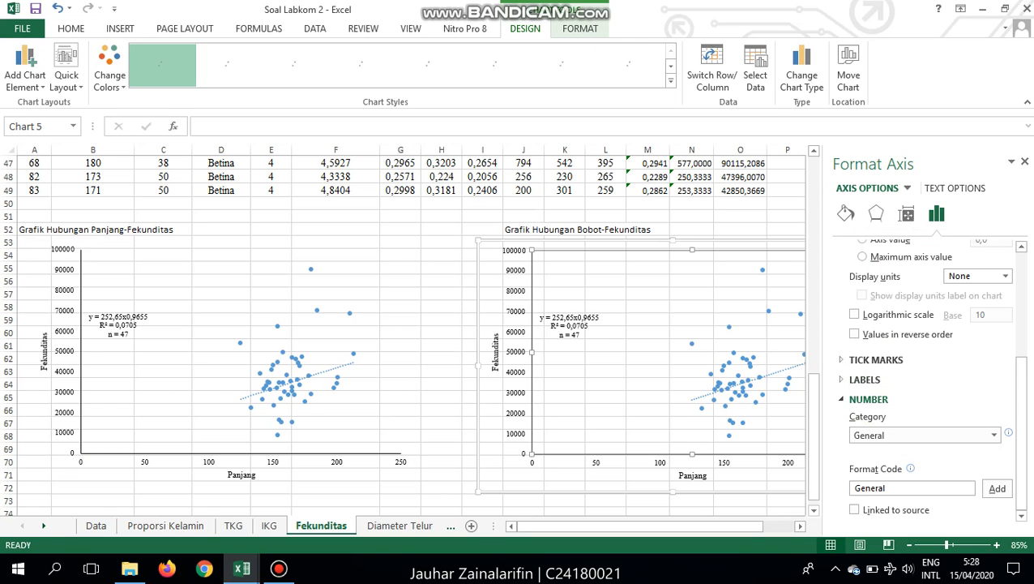
click(755, 69)
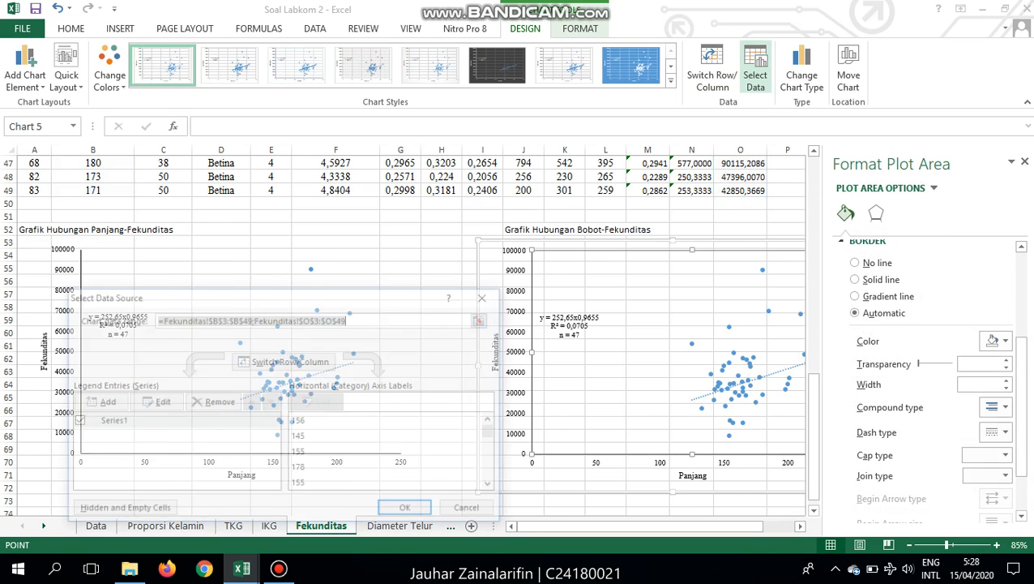
click(155, 402)
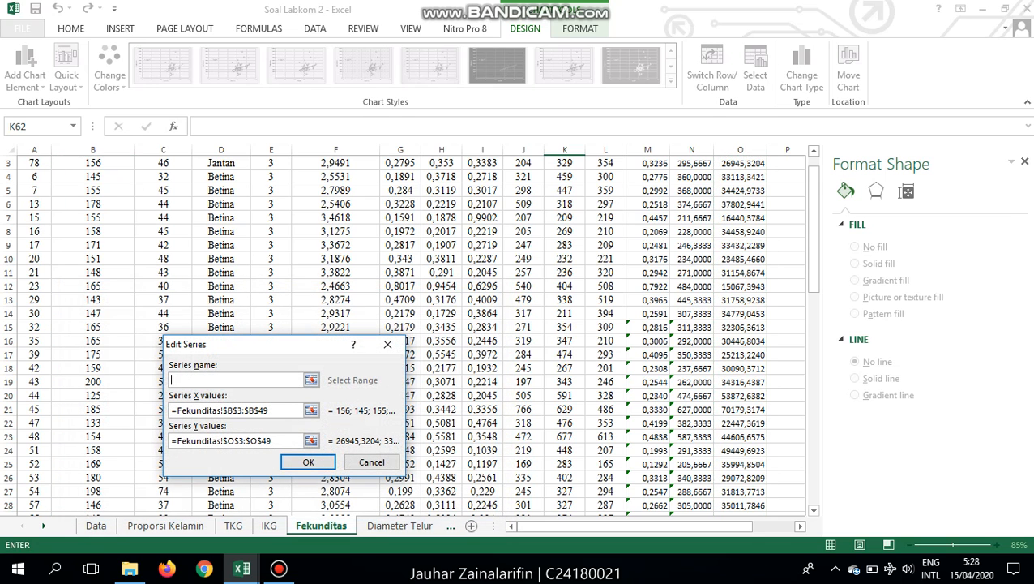
drag(269, 410, 170, 410)
key(BackSpace)
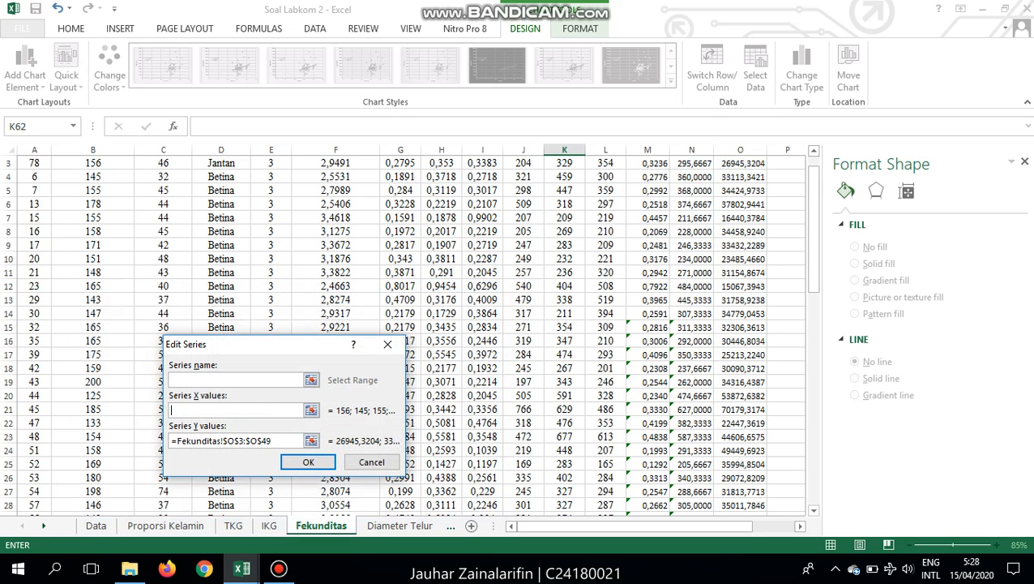
click(217, 176)
scroll(218, 177, up, 1)
drag(166, 191, 182, 479)
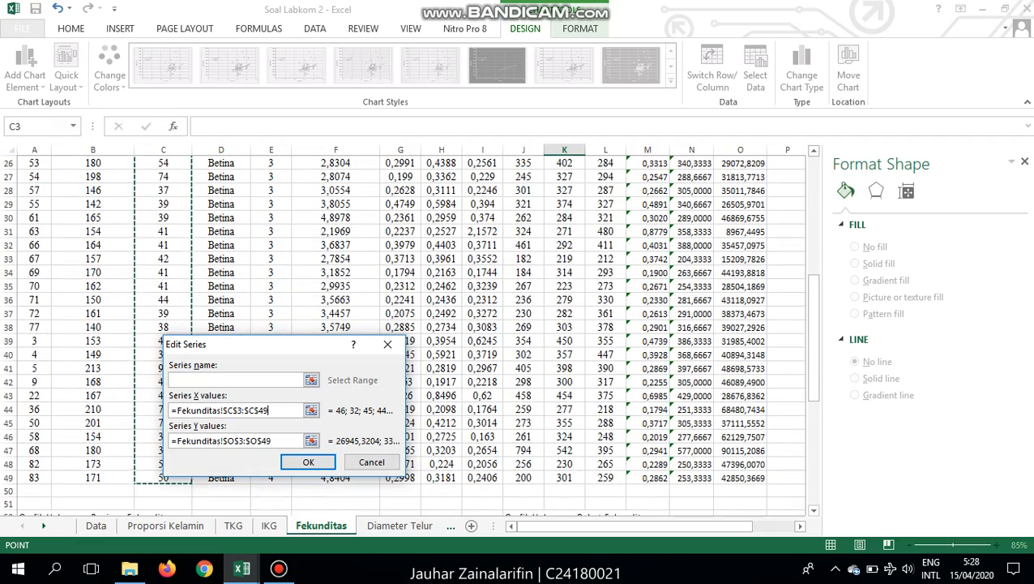
key(Return)
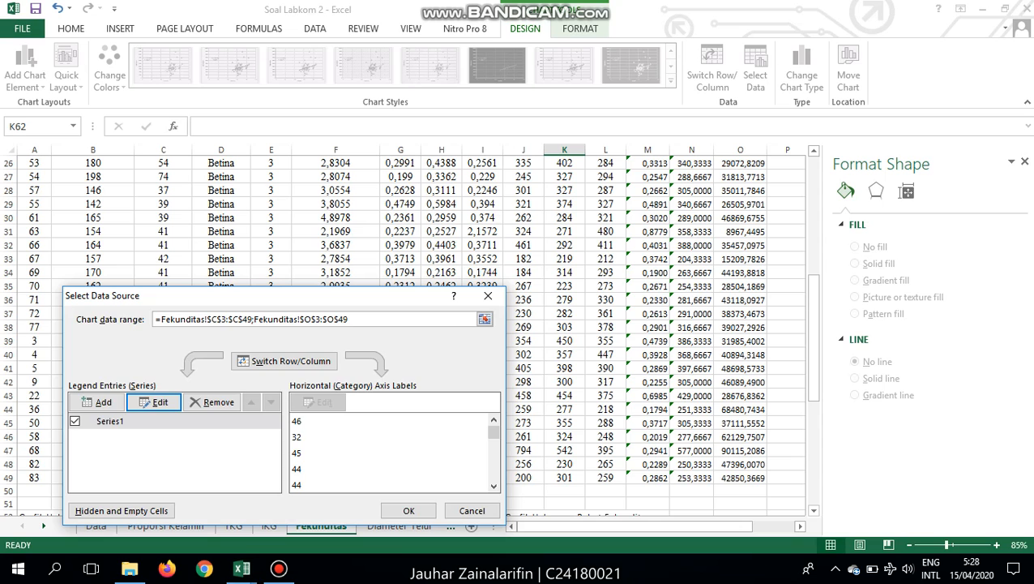
click(408, 510)
- Change the horizontal axis title of the Bobot-Fekunditas chart to Bobot
scroll(405, 332, down, 6)
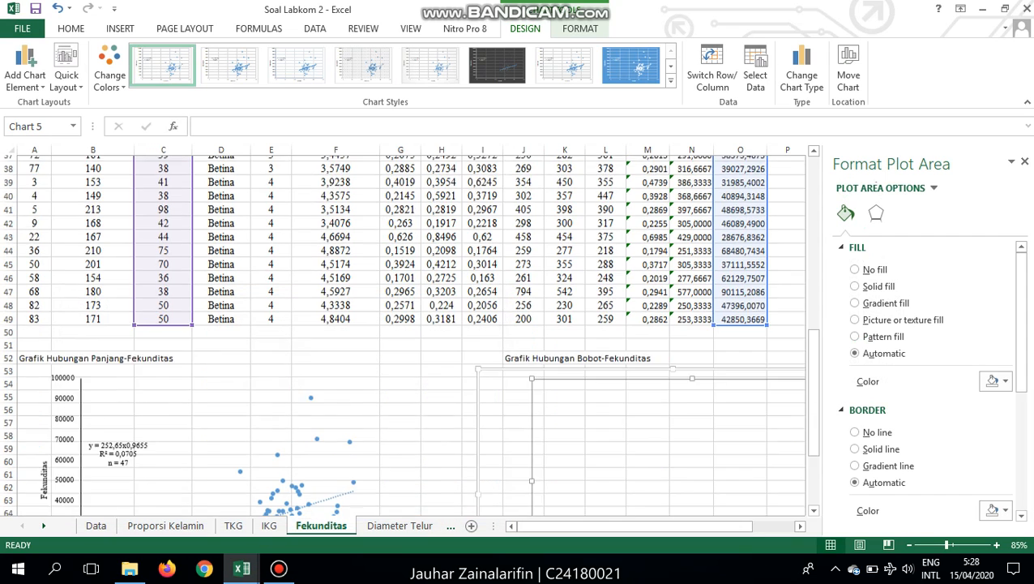
scroll(405, 333, down, 3)
click(693, 434)
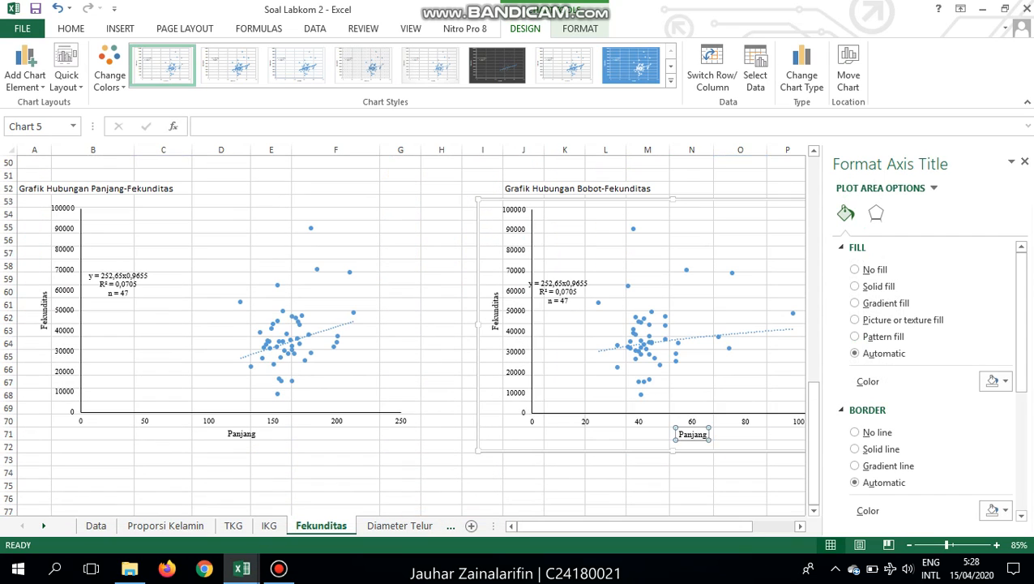
double_click(693, 434)
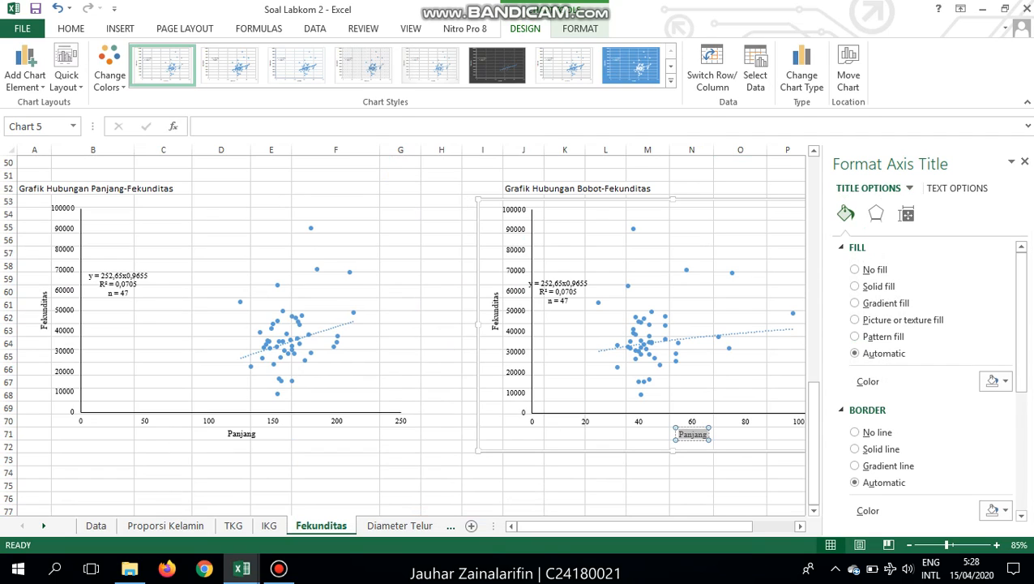
text(Bobot)
click(605, 459)
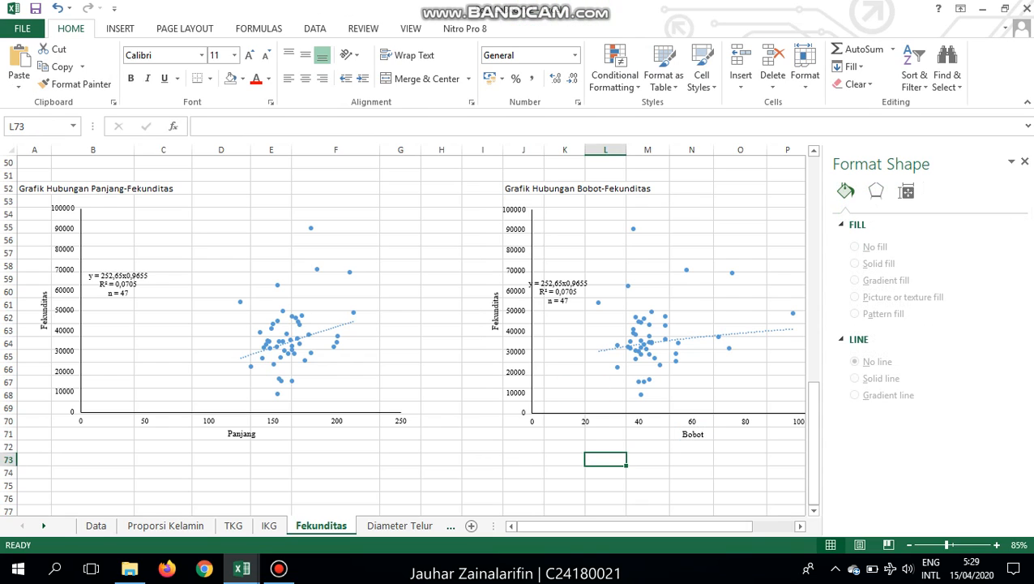
- Delete the outdated equation label in the Bobot-Fekunditas chart and display the power trendline's current equation and R-squared value
click(558, 292)
key(Delete)
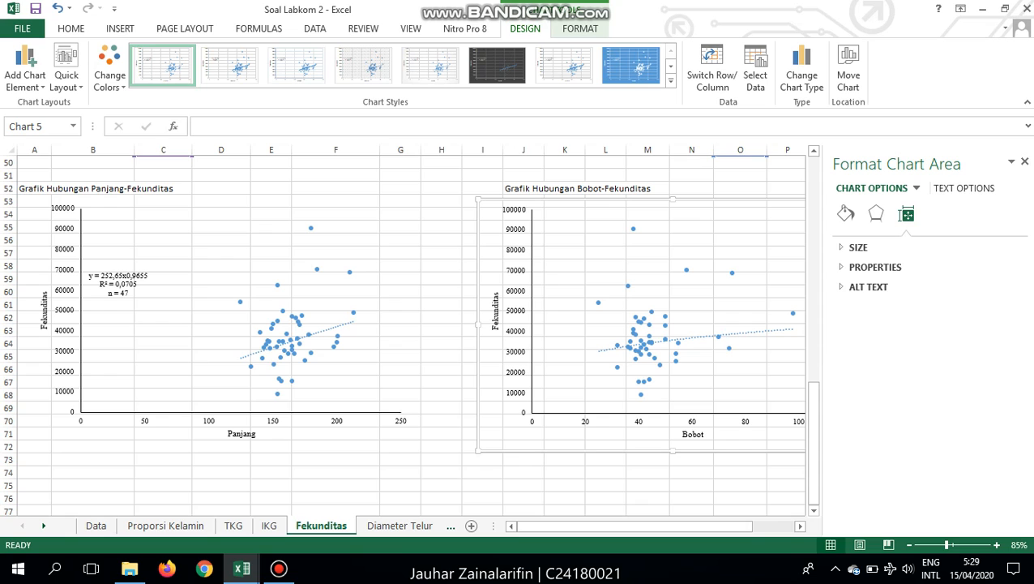
click(697, 338)
scroll(914, 353, down, 3)
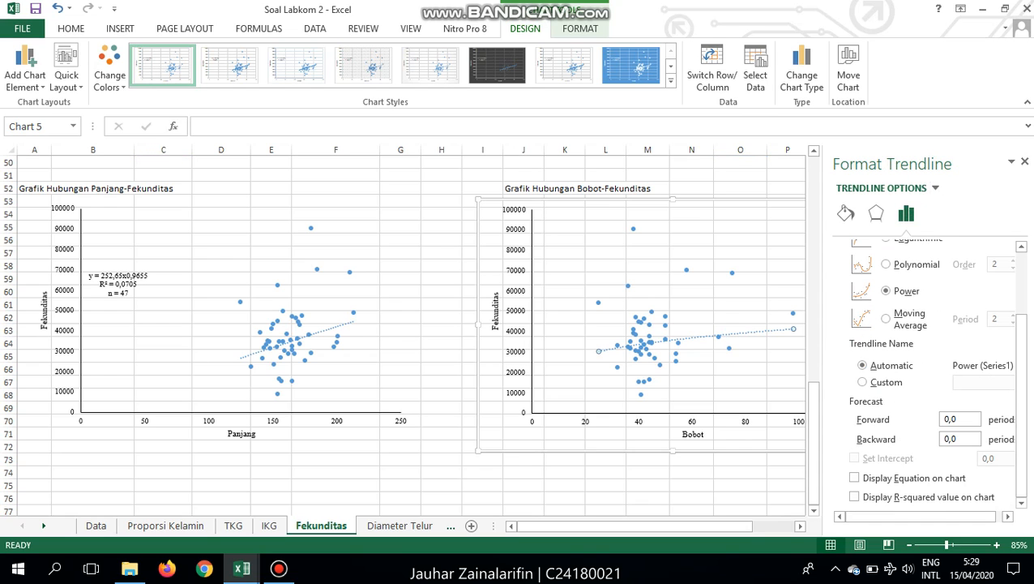
scroll(406, 325, down, 2)
click(855, 478)
click(854, 495)
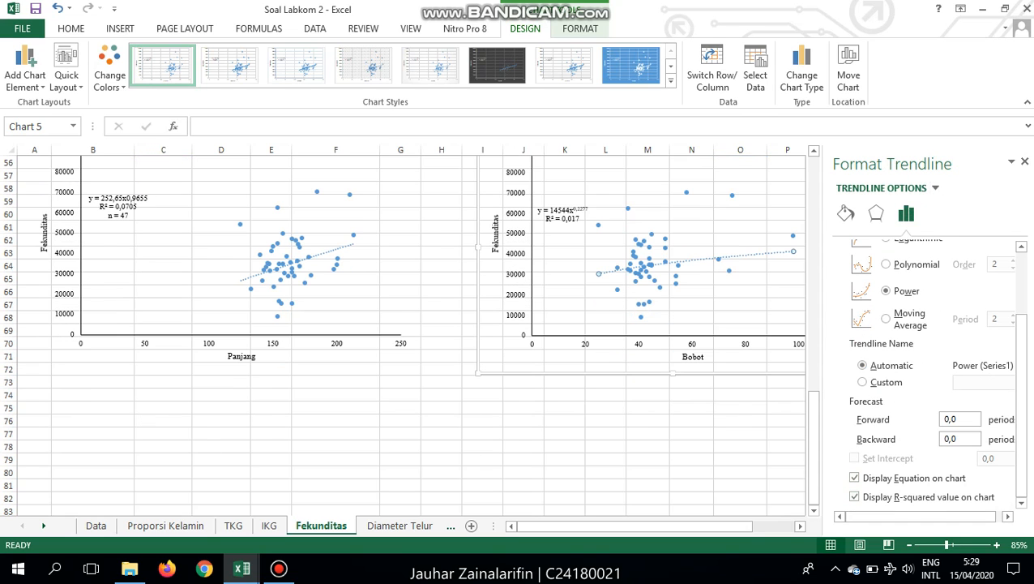
- Add the line n = 47 below the R-squared value in the Bobot-Fekunditas chart's trendline label
click(561, 214)
key(Return)
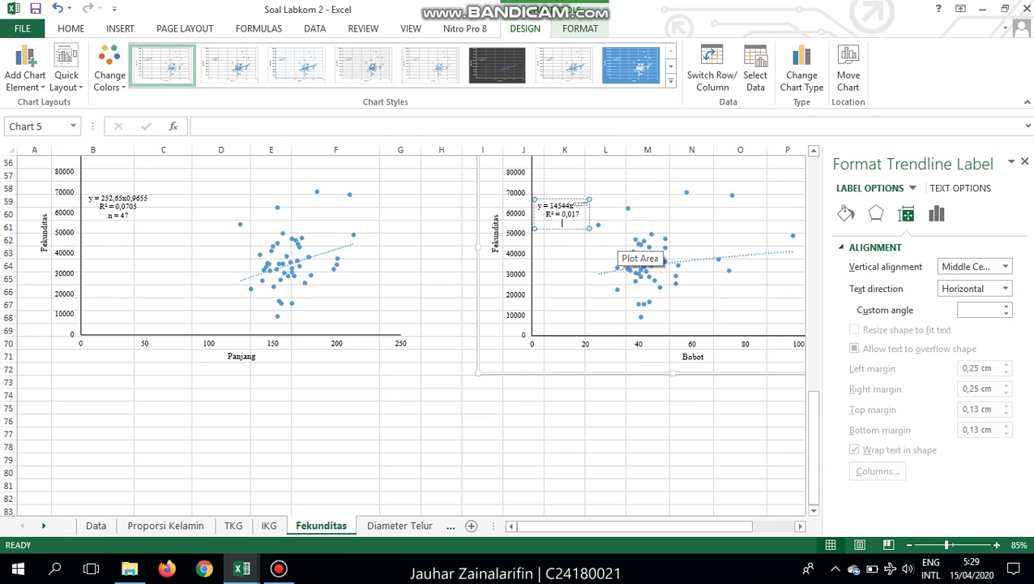
text(n = 47)
click(483, 304)
- Review both finished fecundity charts together and close the formatting pane
scroll(482, 304, up, 4)
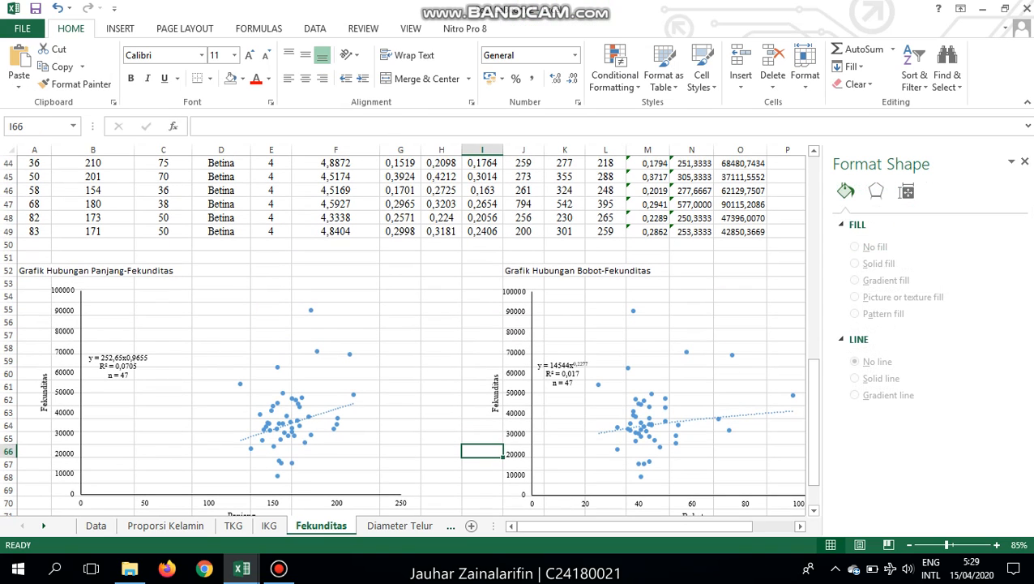
scroll(402, 329, down, 3)
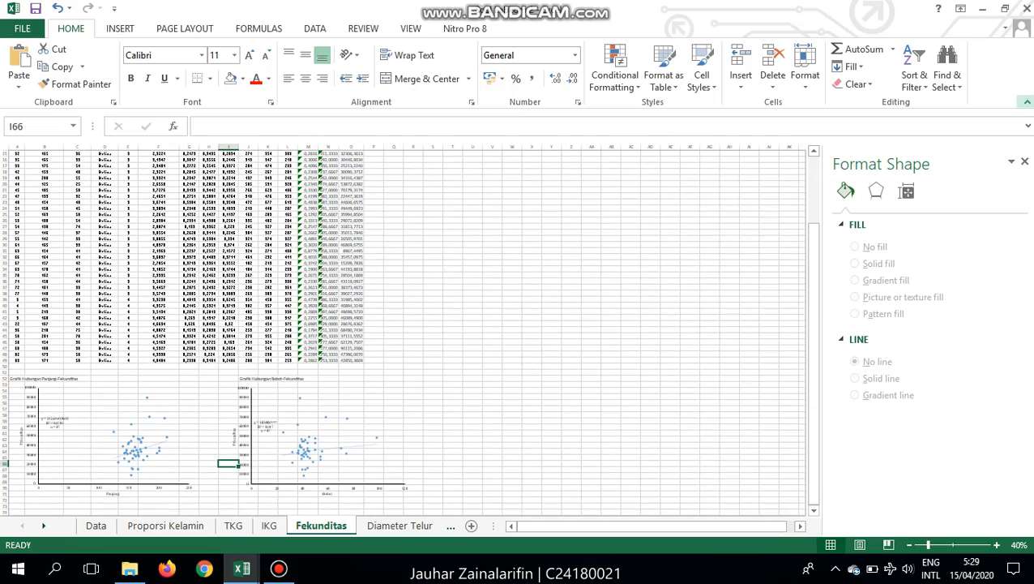
click(1024, 161)
scroll(510, 328, up, 2)
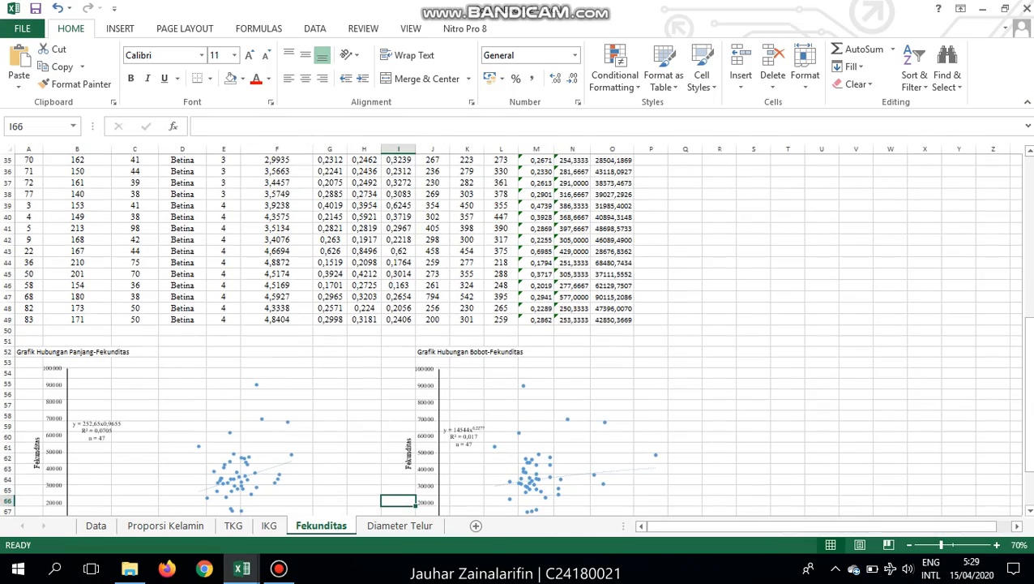
click(279, 568)
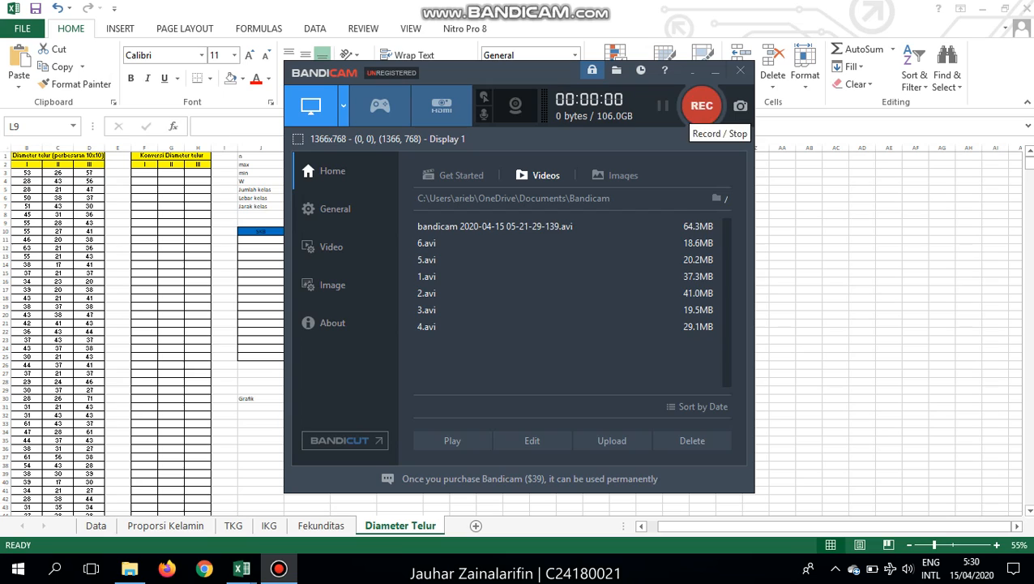
click(702, 105)
click(715, 71)
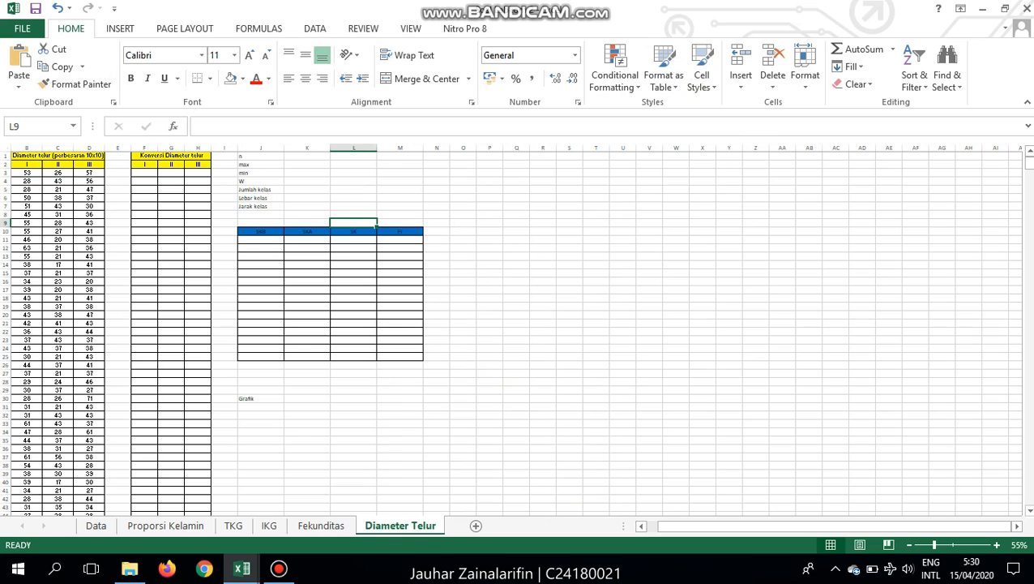
- Examine the egg diameter measurements and the empty Konversi Diameter telur table in the Diameter Telur sheet
click(198, 188)
click(58, 181)
click(27, 164)
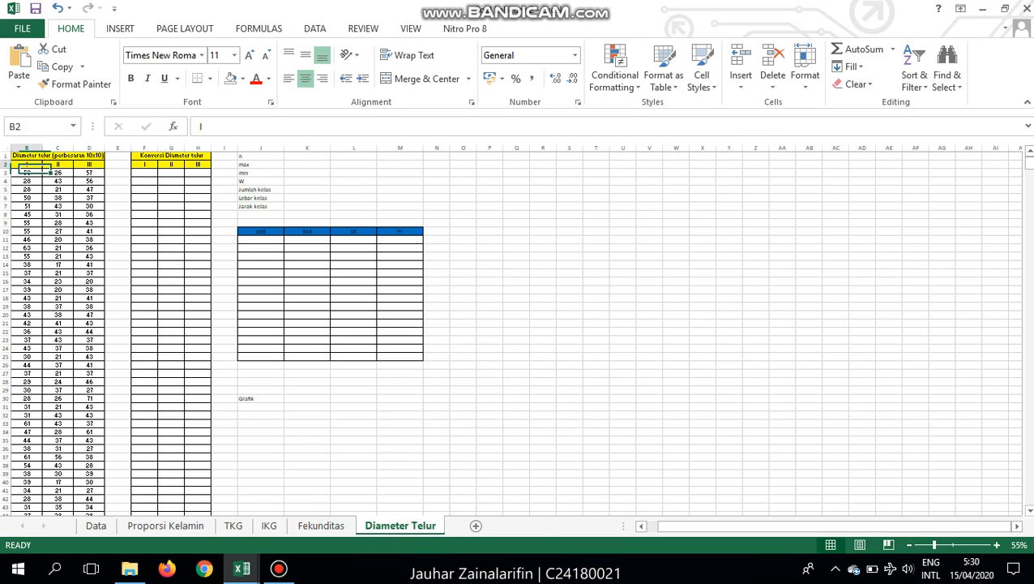
scroll(27, 164, down, 15)
scroll(462, 332, up, 15)
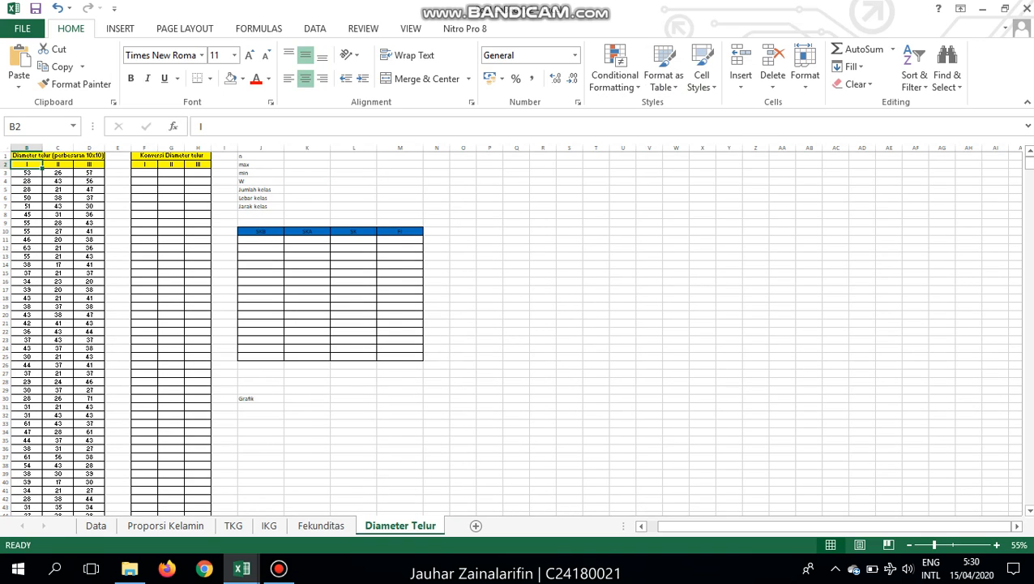
key(Left)
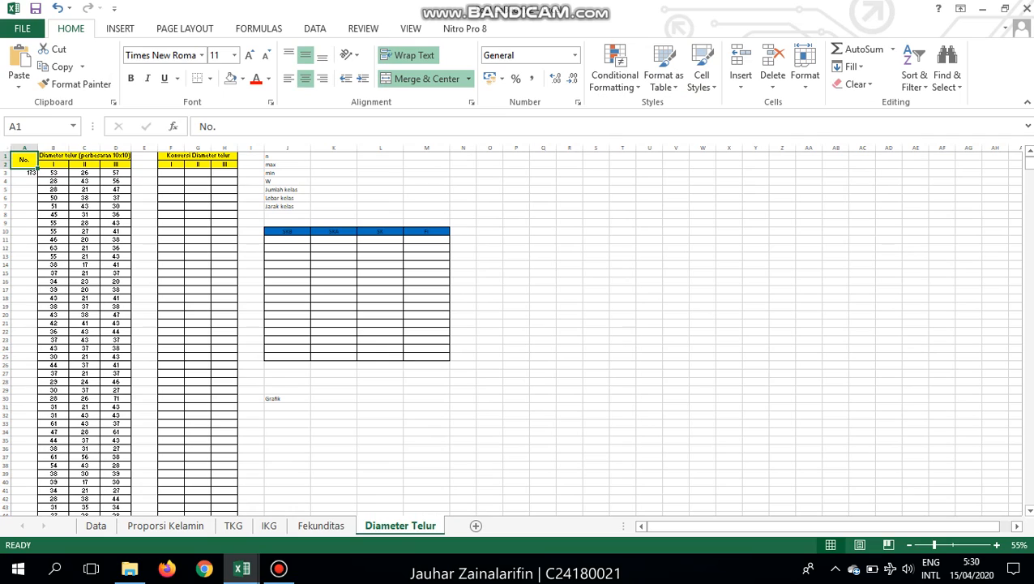
click(171, 172)
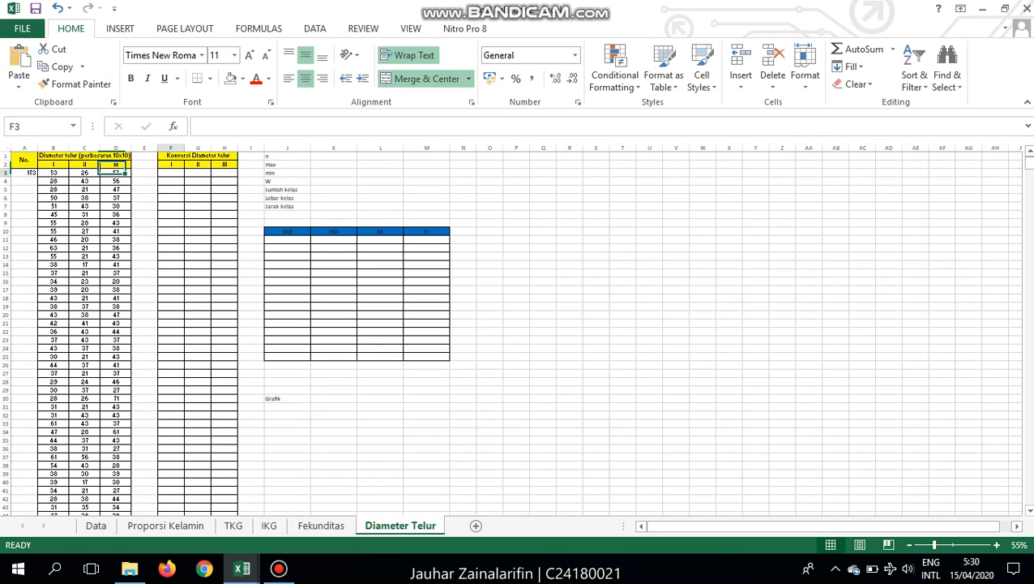
click(115, 181)
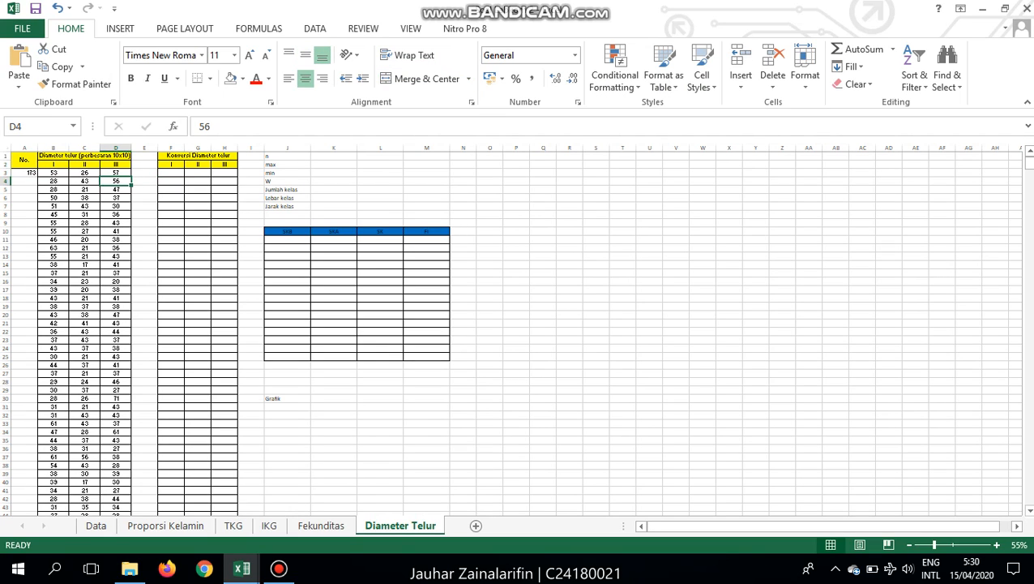
scroll(517, 330, up, 6)
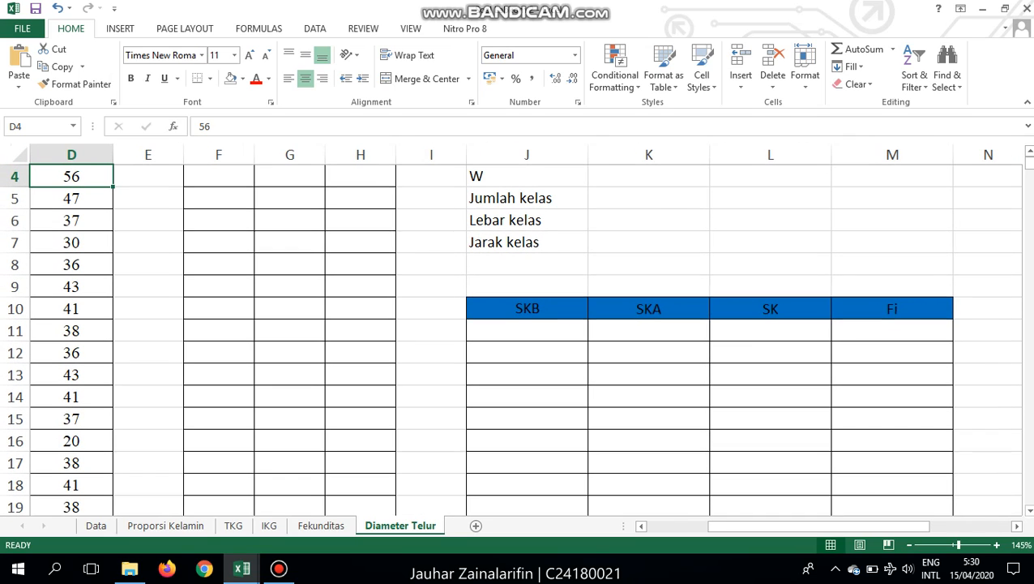
key(Left)
key(Left)
key(Left)
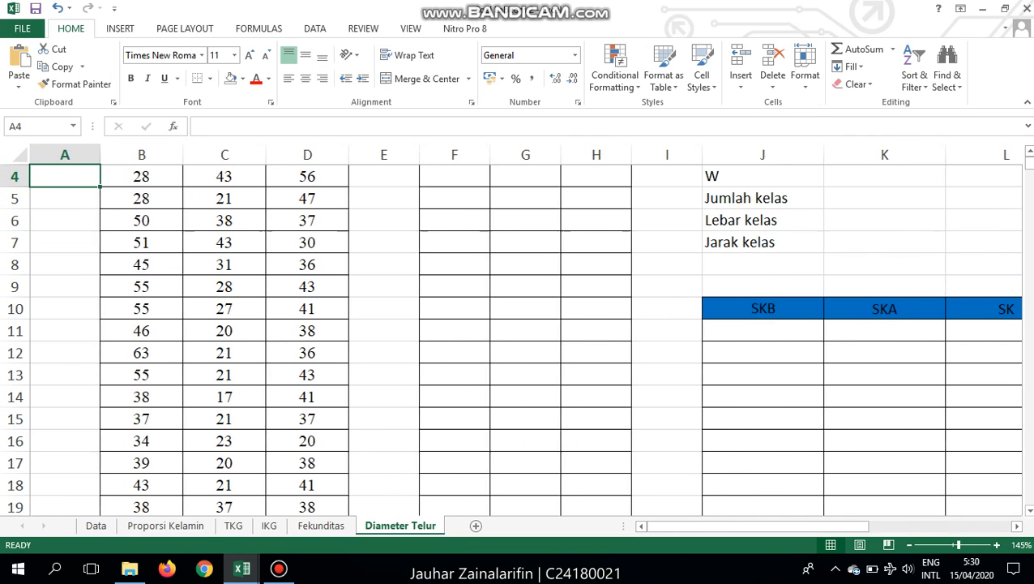
key(Up)
key(Up)
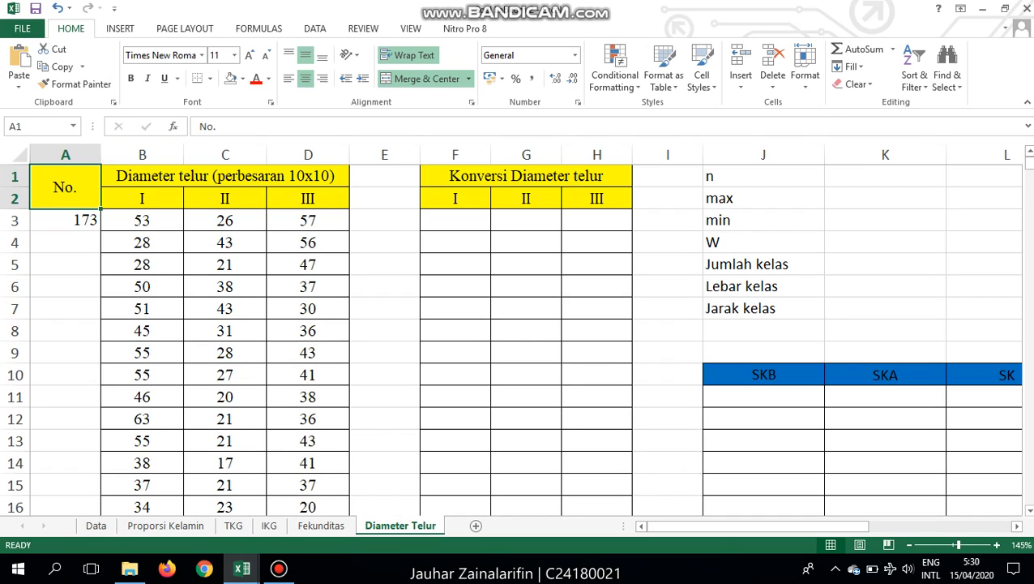
- Enter the formula =B3*10/1000 in cell F3 to convert the first egg diameter
click(454, 219)
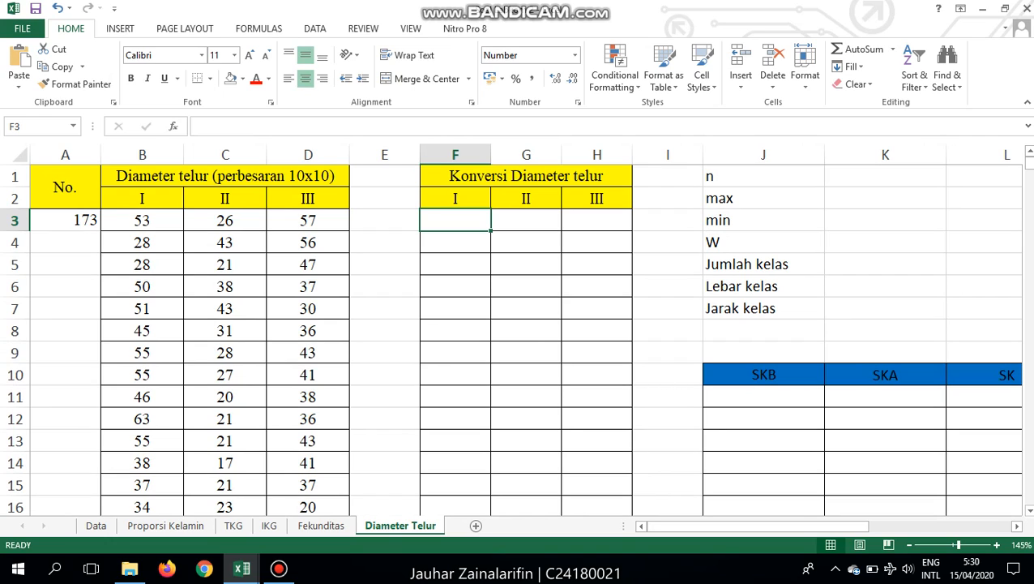
text(=)
click(142, 220)
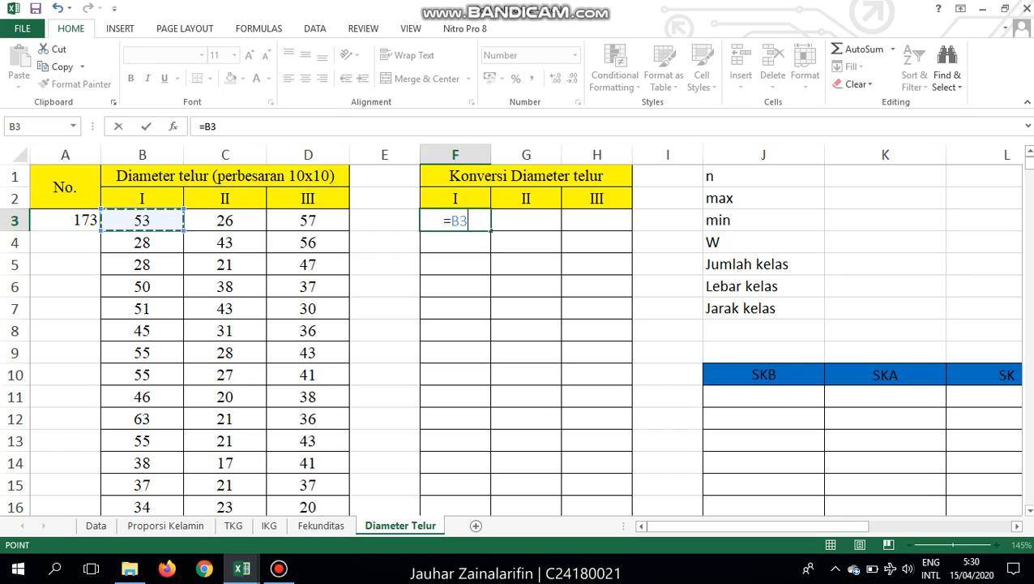
text(*10/1000)
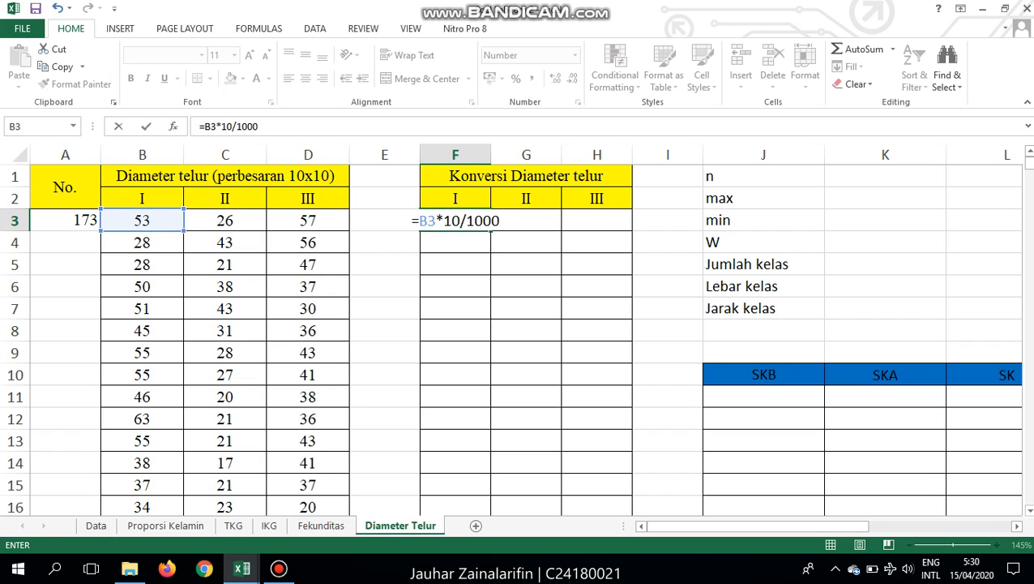
key(Return)
key(Up)
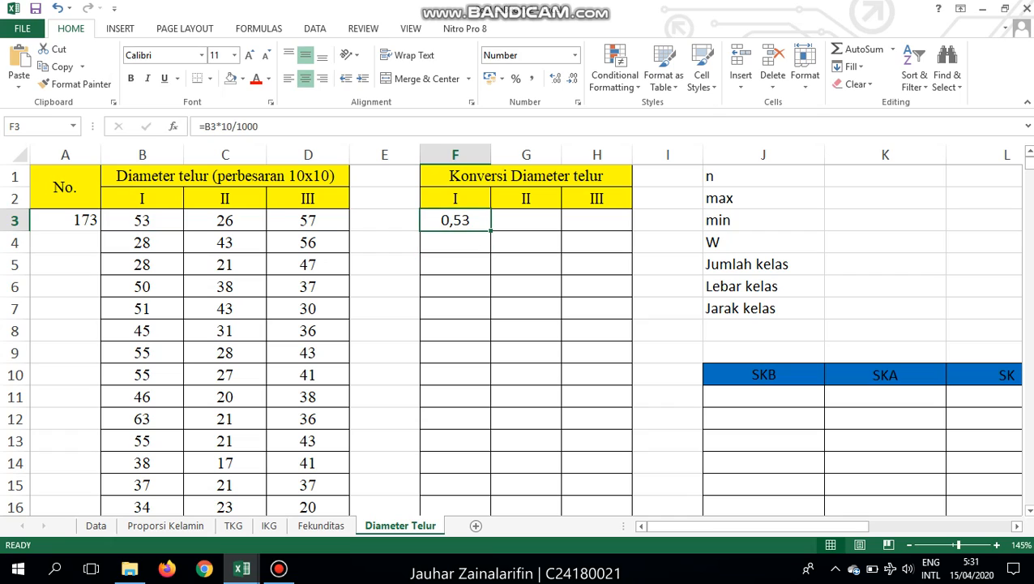
- Fill the F3 conversion formula across to column H and down to row 4602 to complete the Konversi Diameter telur table
drag(491, 231, 631, 231)
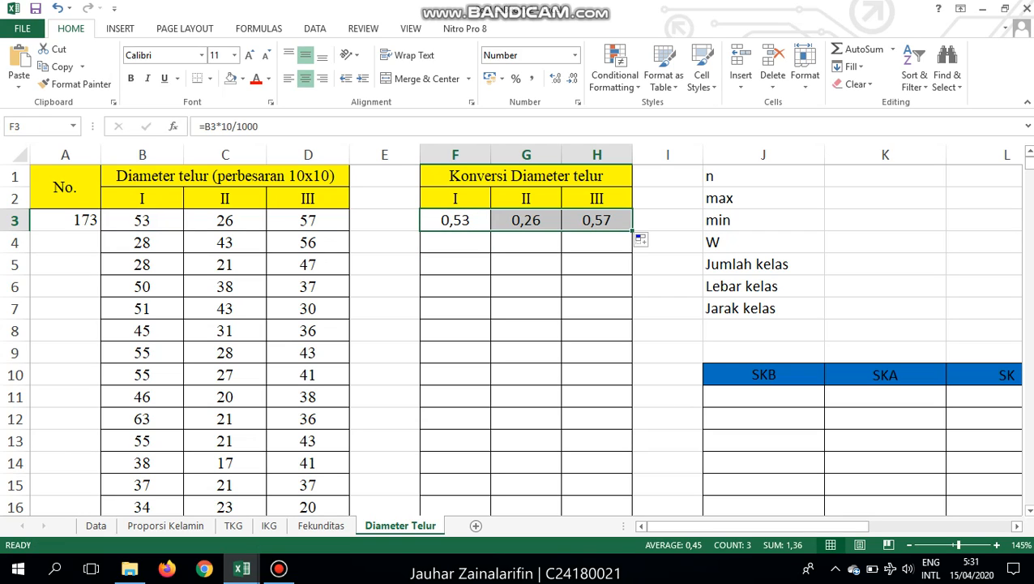
drag(632, 230, 605, 444)
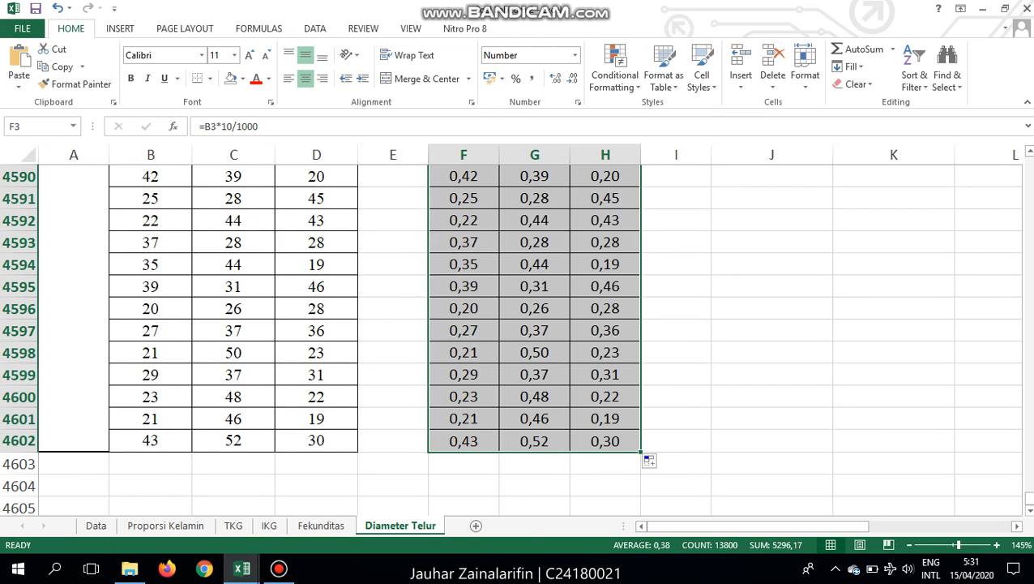
drag(1030, 498, 1029, 162)
- Enter the formula =COUNTA(F3:H4602) in cell K1 to count the converted egg diameters for n
click(763, 176)
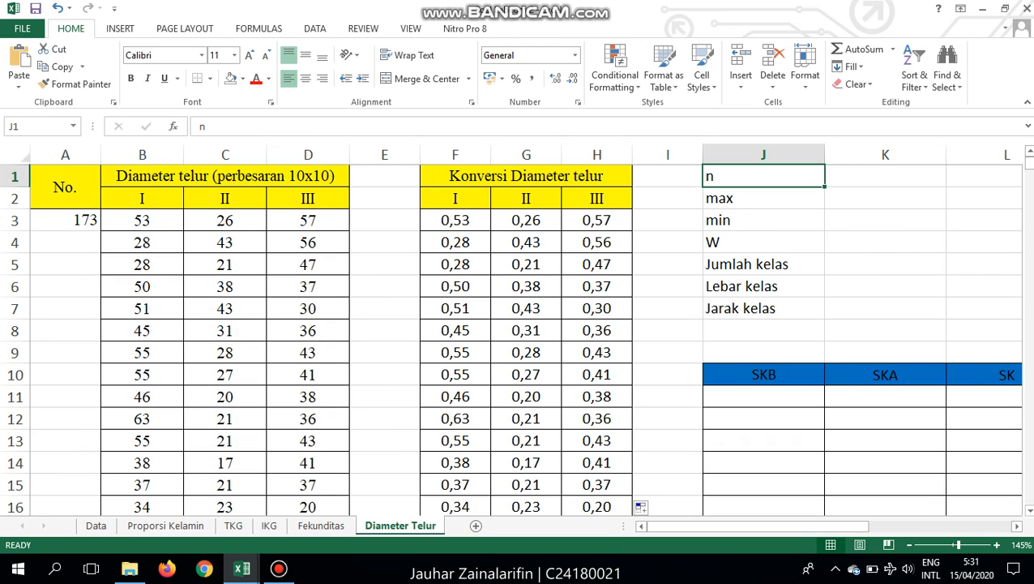
key(Left)
key(Right)
key(Right)
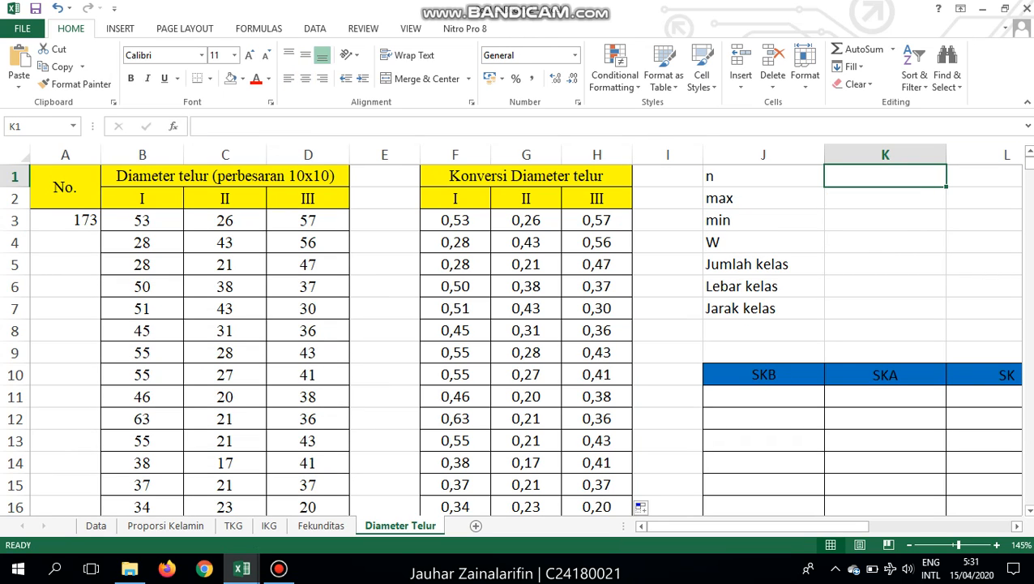
scroll(519, 332, right, 1)
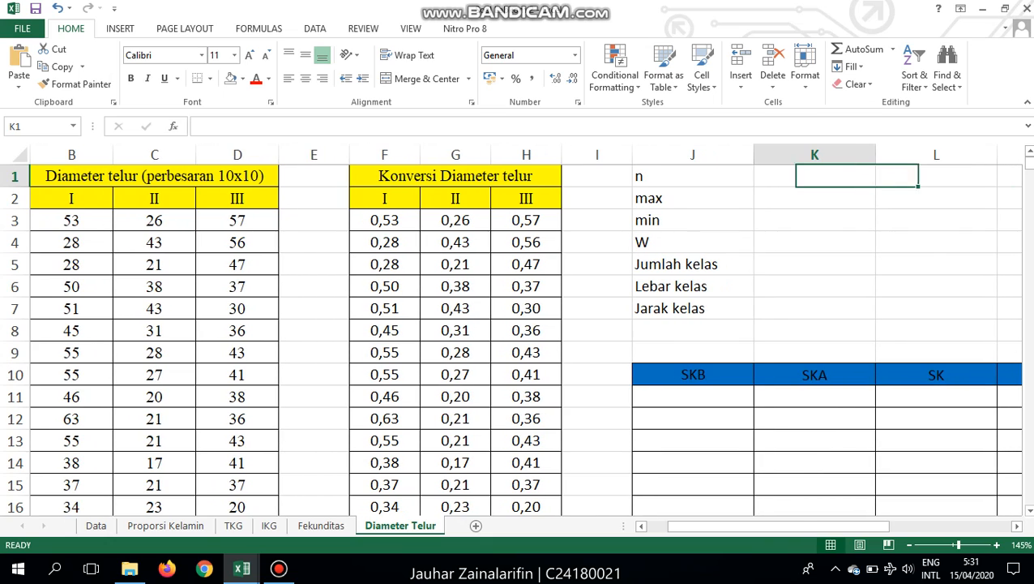
text(=)
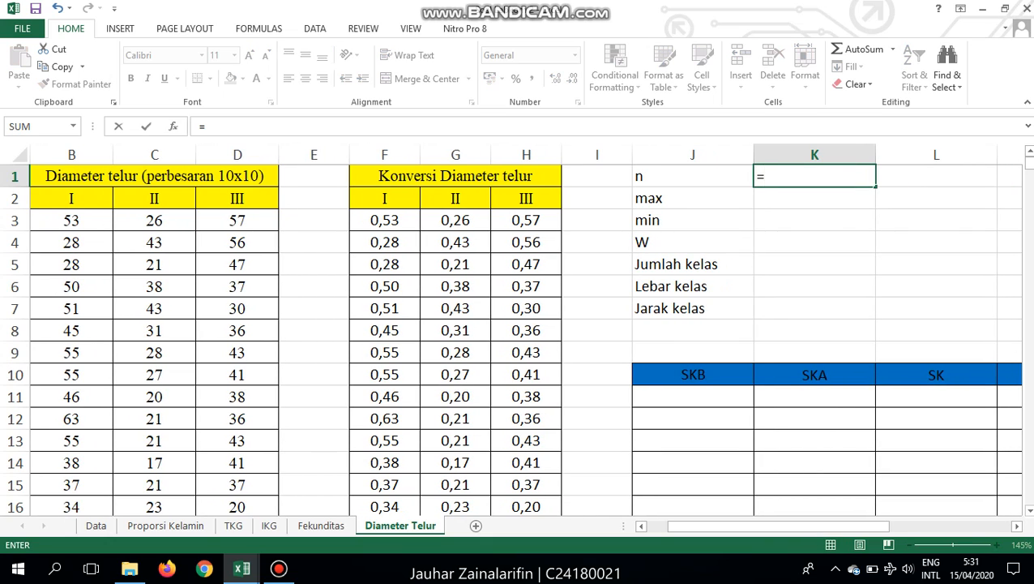
text(count)
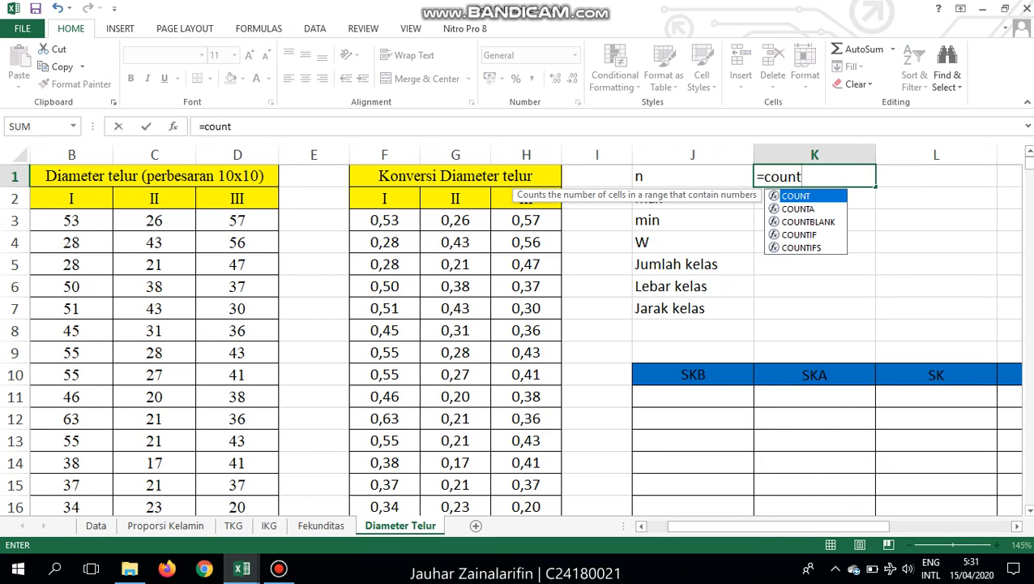
text(a()
key(Left)
key(Left)
key(Left)
key(Left)
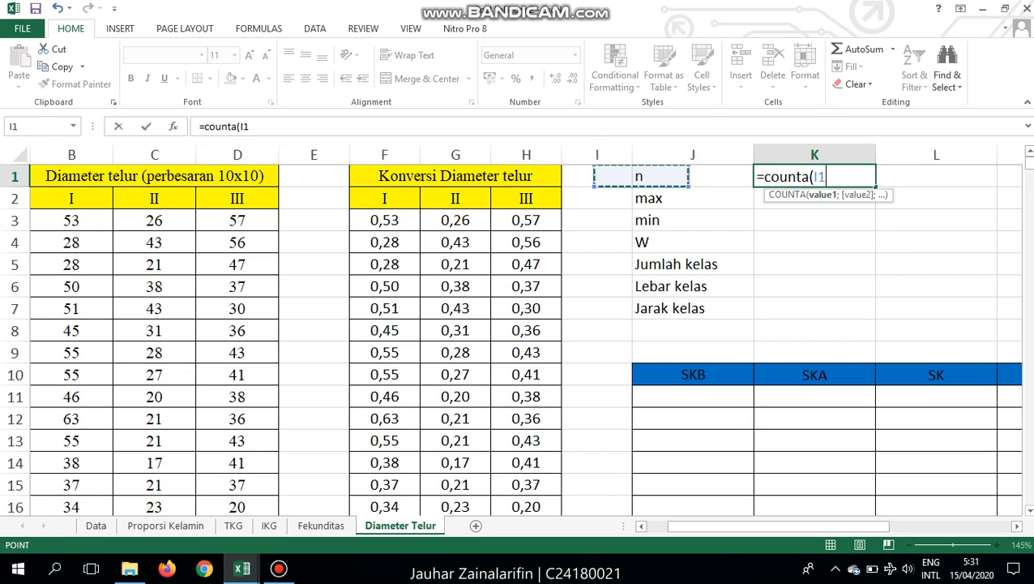
key(Down)
key(Down)
key(Right)
key(shift+Right)
key(shift+Right)
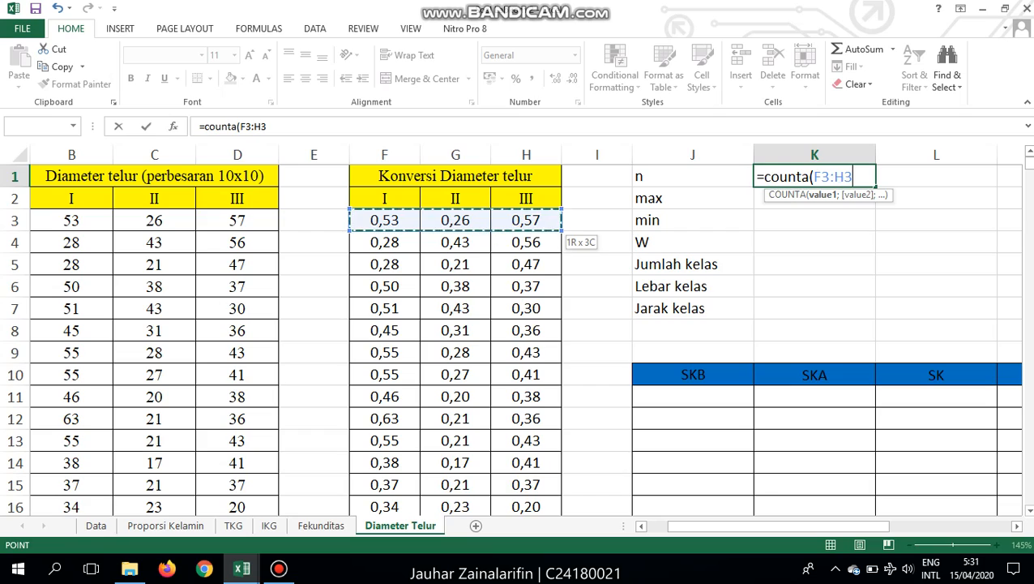
key(ctrl+shift+Down)
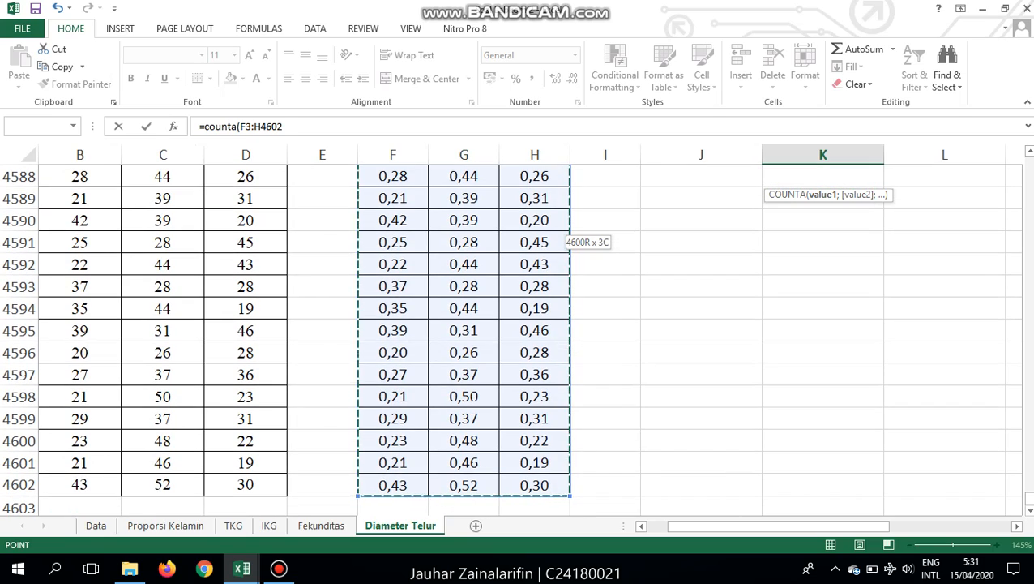
text())
key(Return)
key(Up)
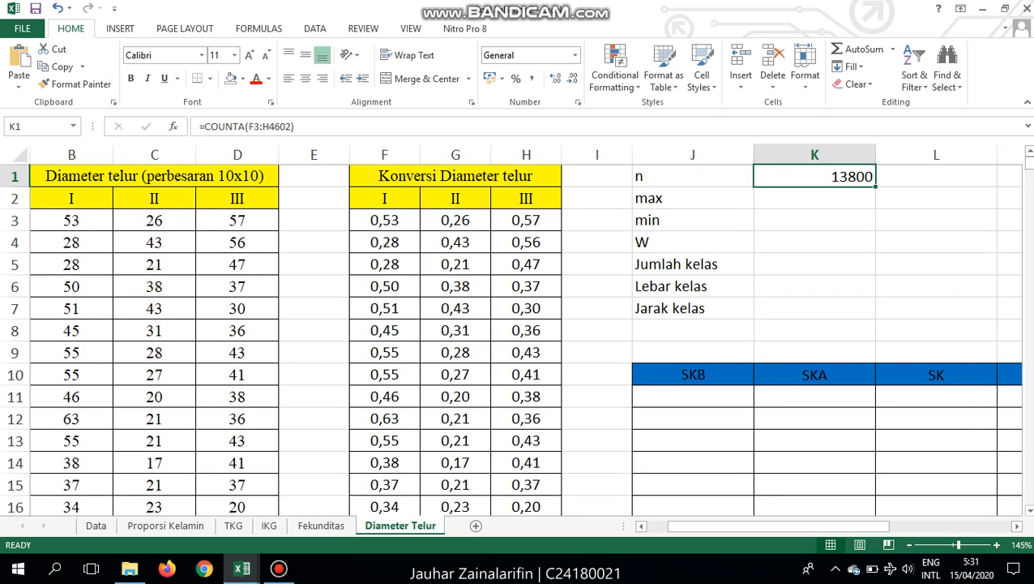
key(Down)
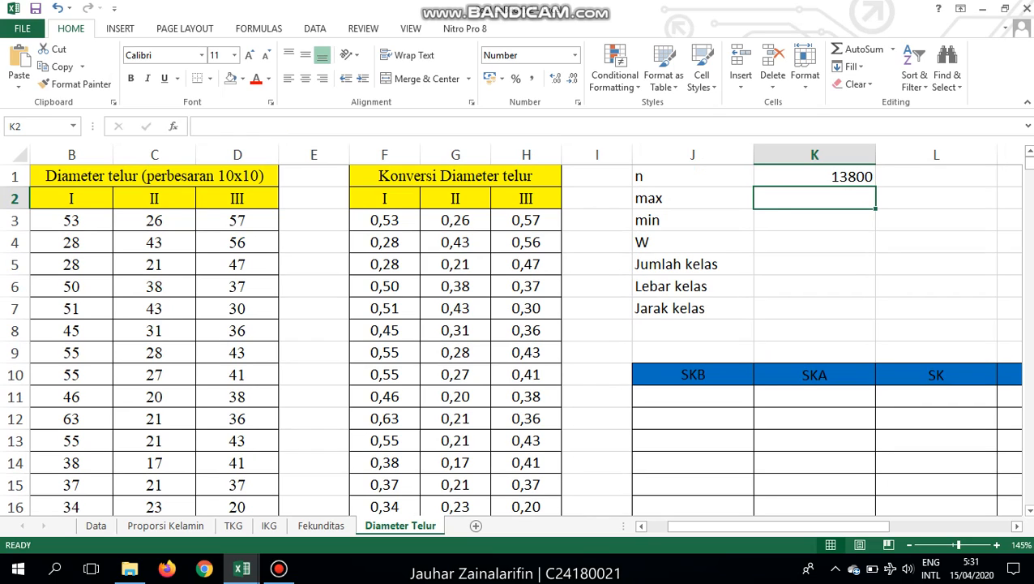
key(Up)
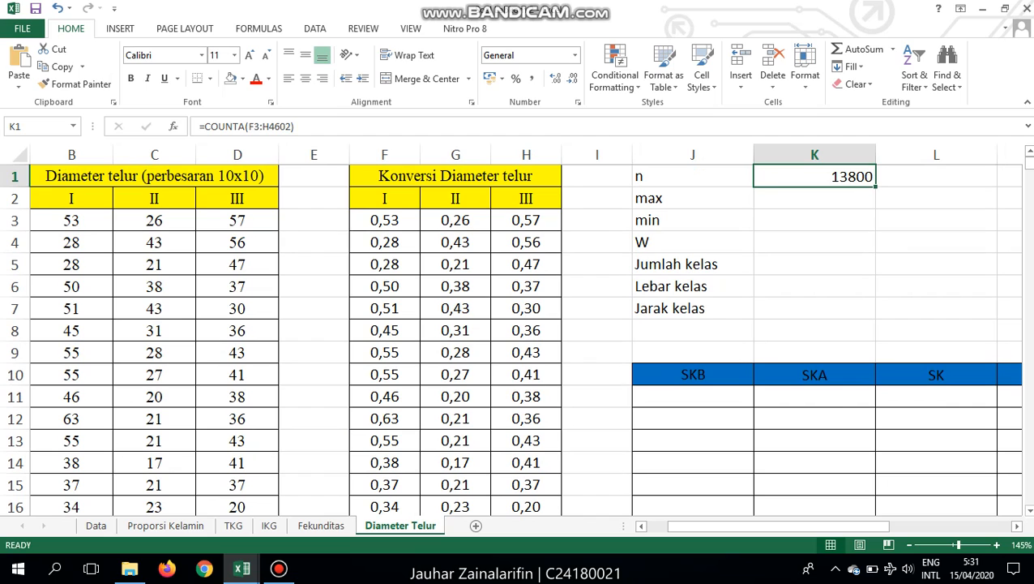
click(291, 128)
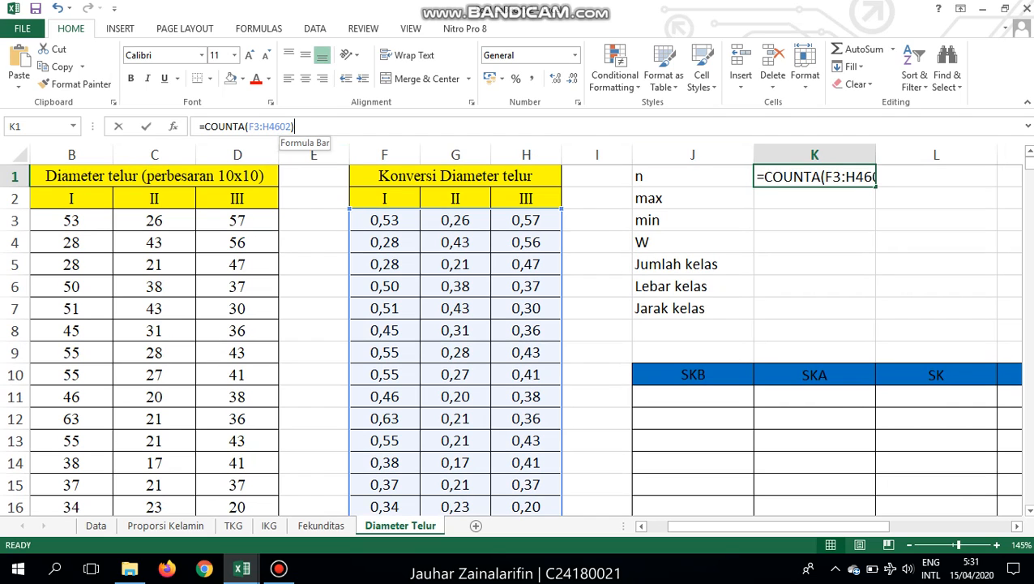
drag(291, 127, 249, 127)
key(ctrl+c)
key(Return)
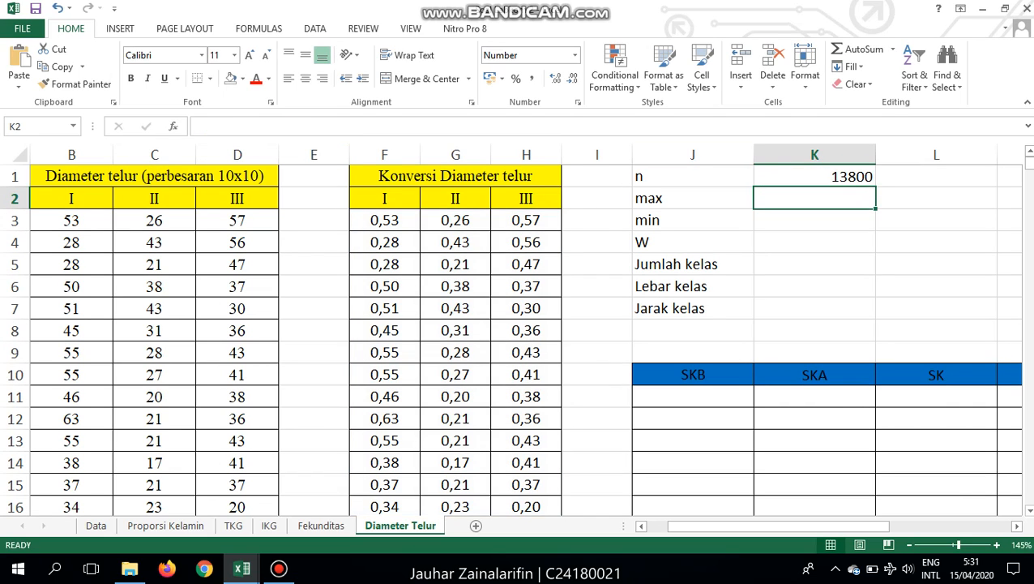
text(=max()
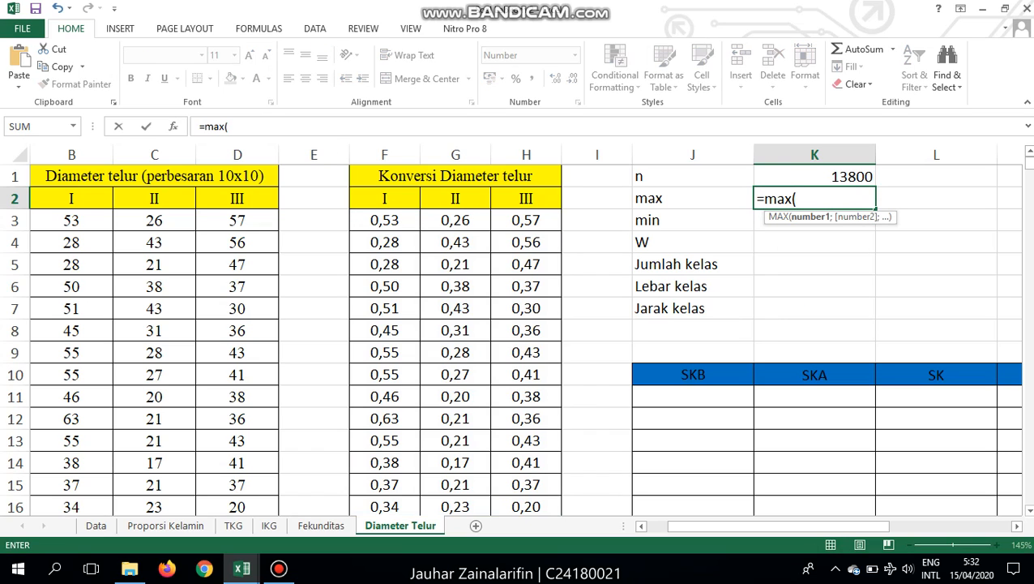
key(Escape)
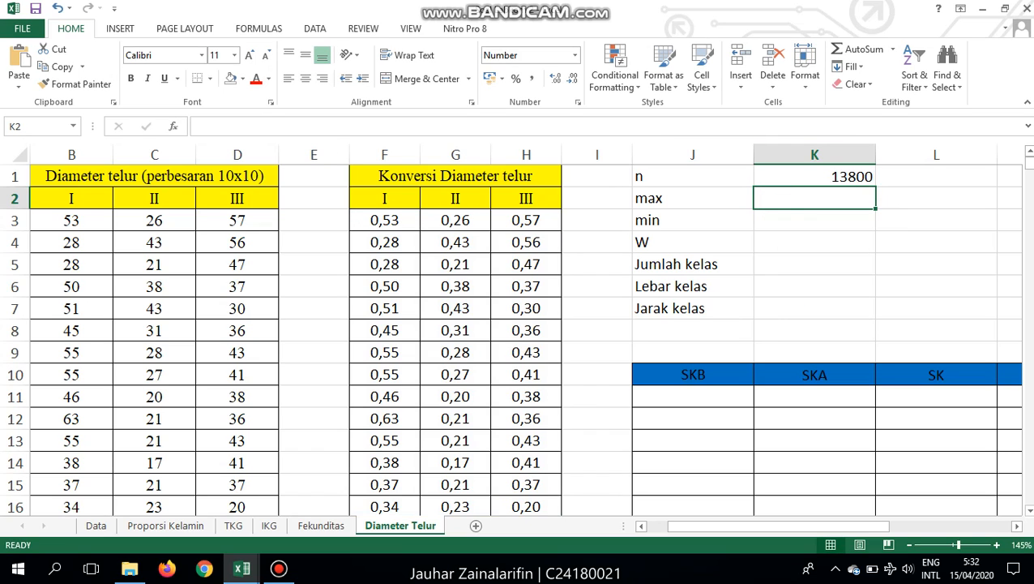
- Enter =MAX(F3:H4602) in cell K2 for the max value, reusing the range from the n formula
key(Up)
click(296, 127)
drag(291, 127, 248, 127)
key(ctrl+c)
key(Return)
key(Return)
text(=max(F3:H4602)
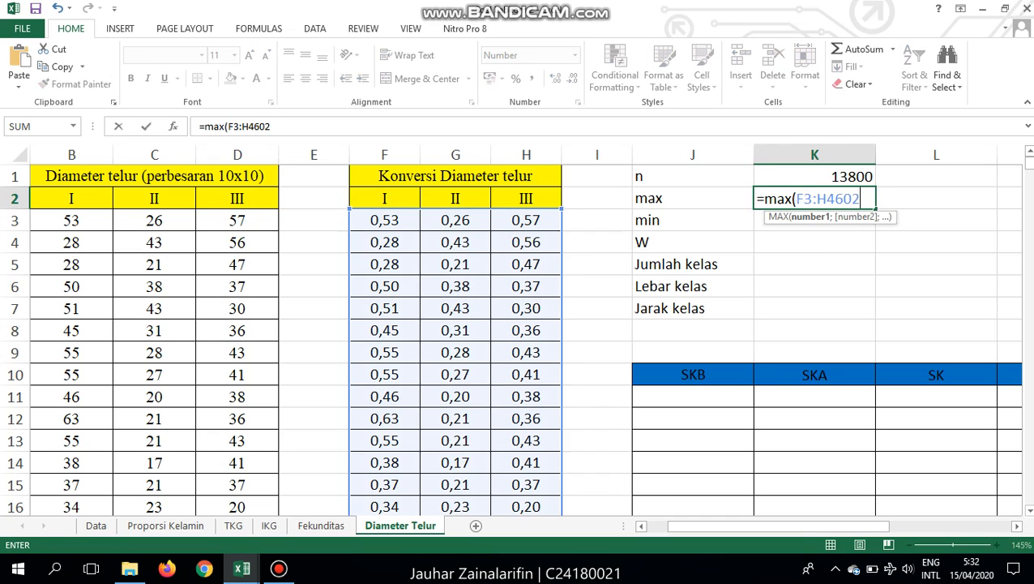
text())
key(Return)
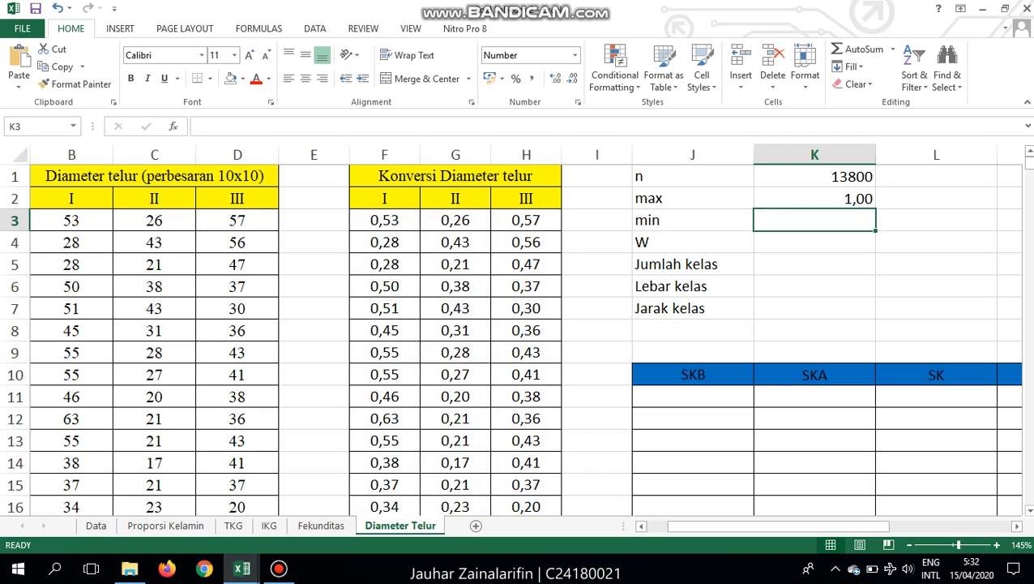
- Enter the formula =MIN(F3:H4602) in cell K3 for the smallest converted diameter
click(200, 127)
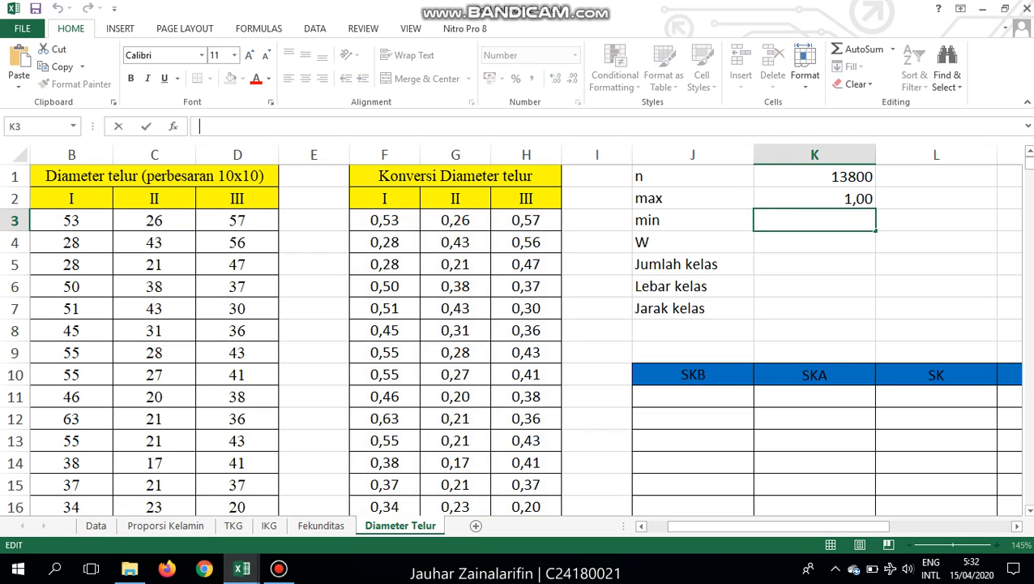
text(=min)
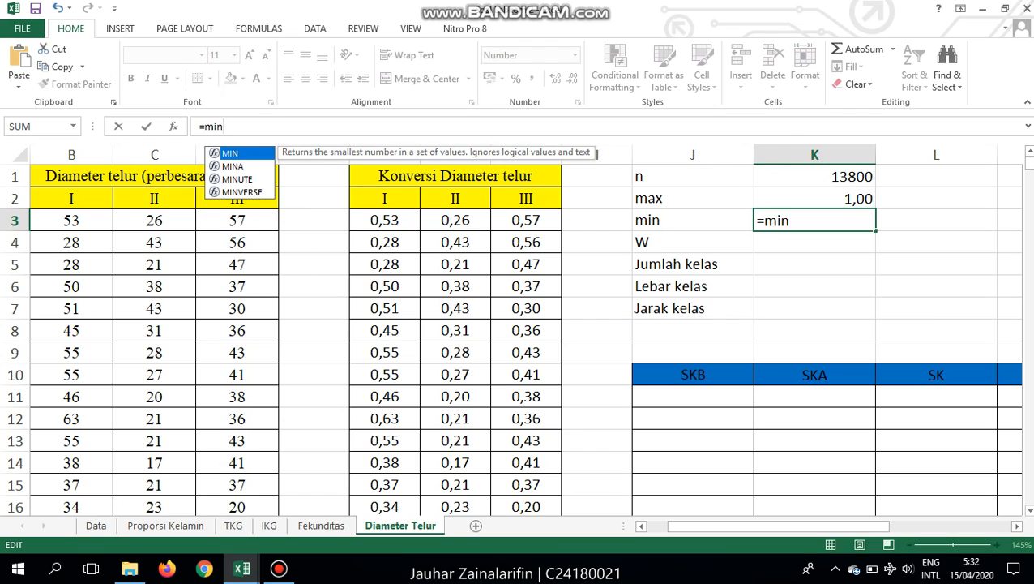
text(*)
key(BackSpace)
text((F3:H4602))
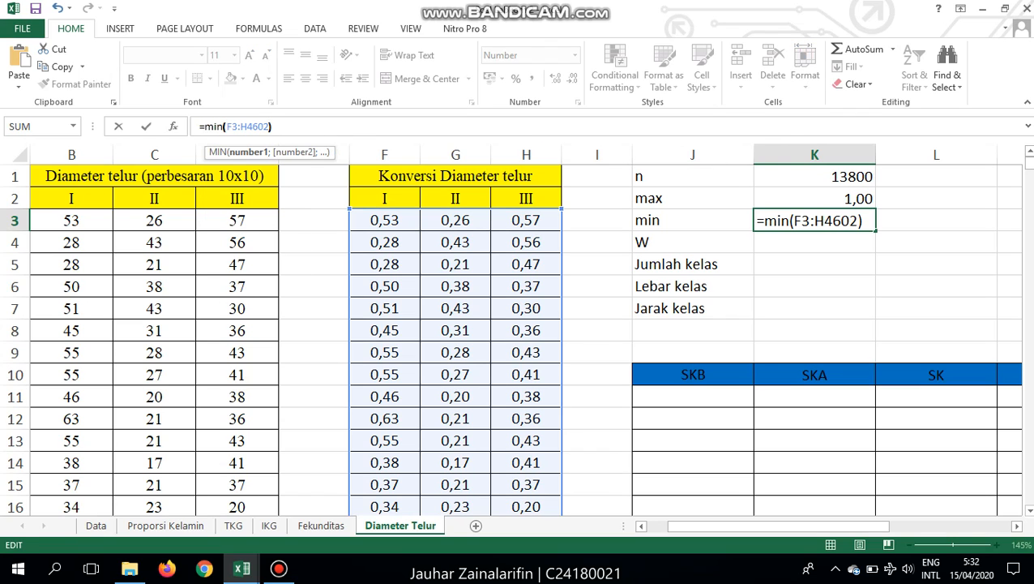
key(Return)
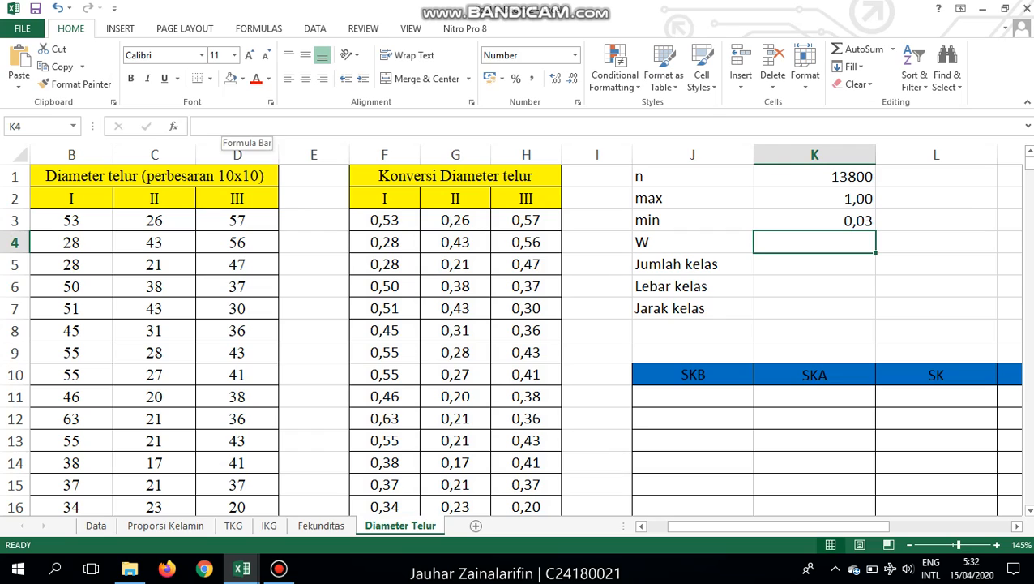
- Enter the formula =K2-K3 in cell K4 to calculate W as the difference between max and min
text(=)
key(Up)
key(Up)
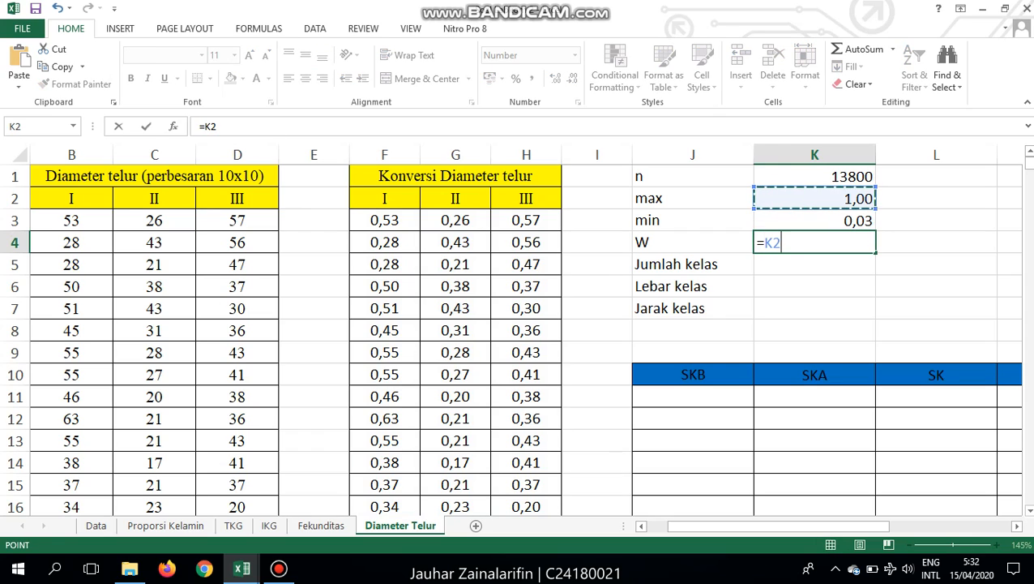
text(-)
text(K3)
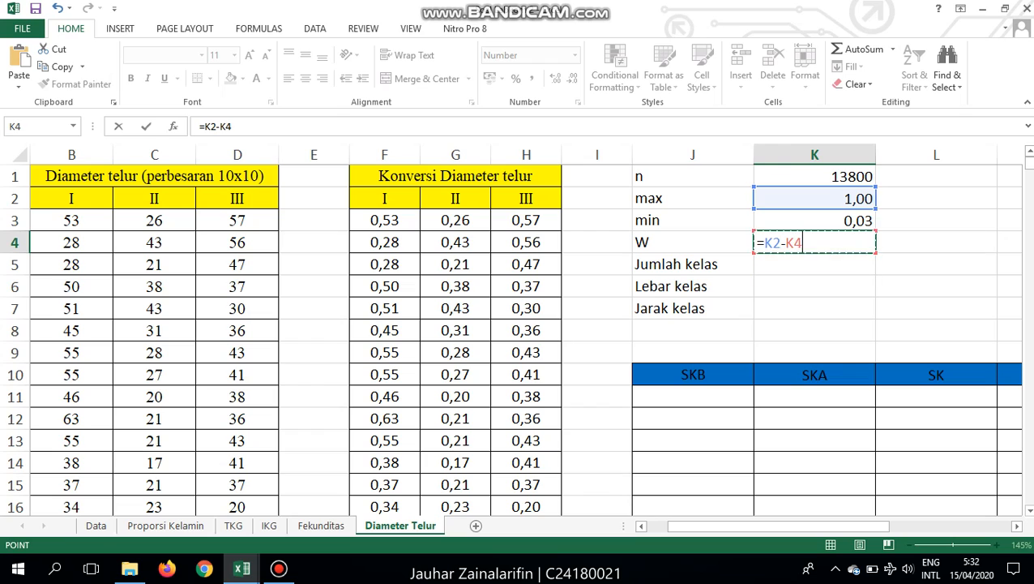
key(Return)
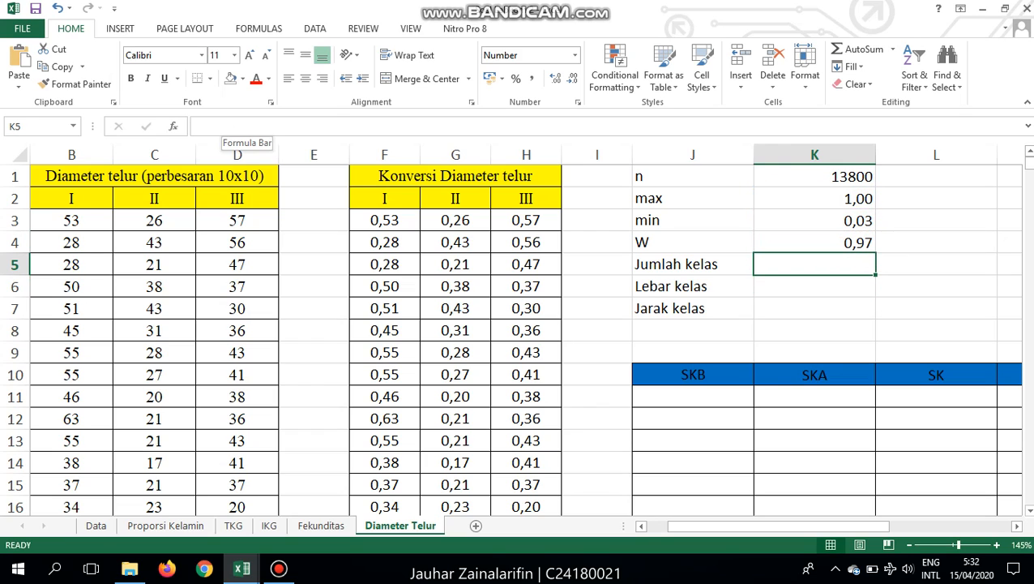
- Enter the formula =1+3,33*(LOG(K1)) in cell K5 to calculate Jumlah kelas, accepting the suggested multiplication sign correction
text(=1)
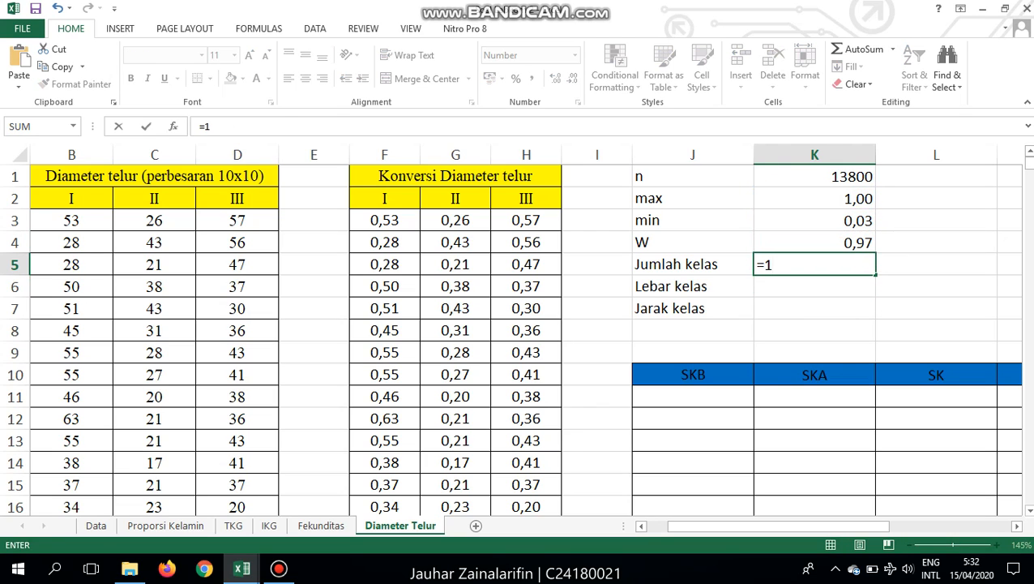
text(+3,33(LOG)
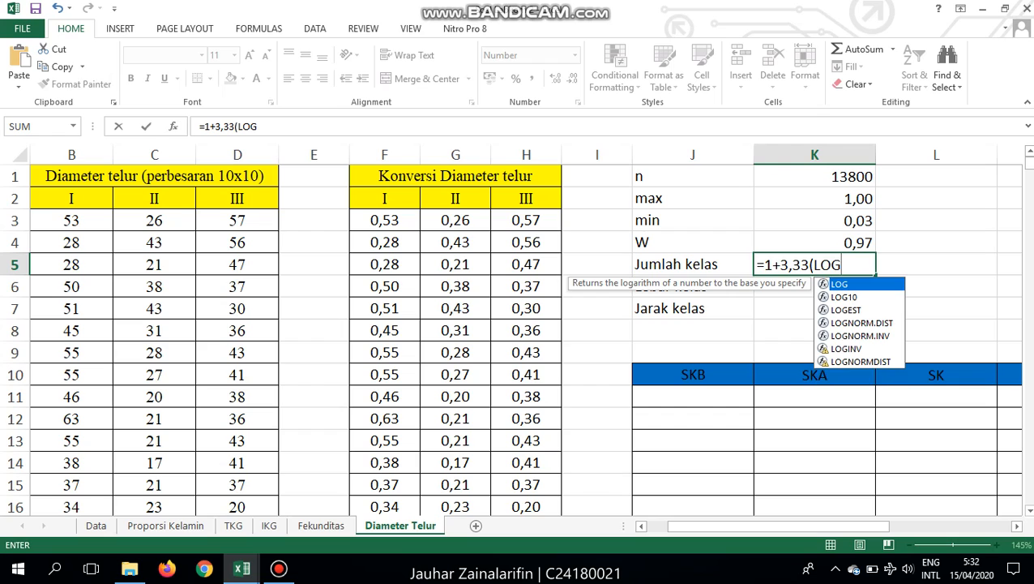
text(()
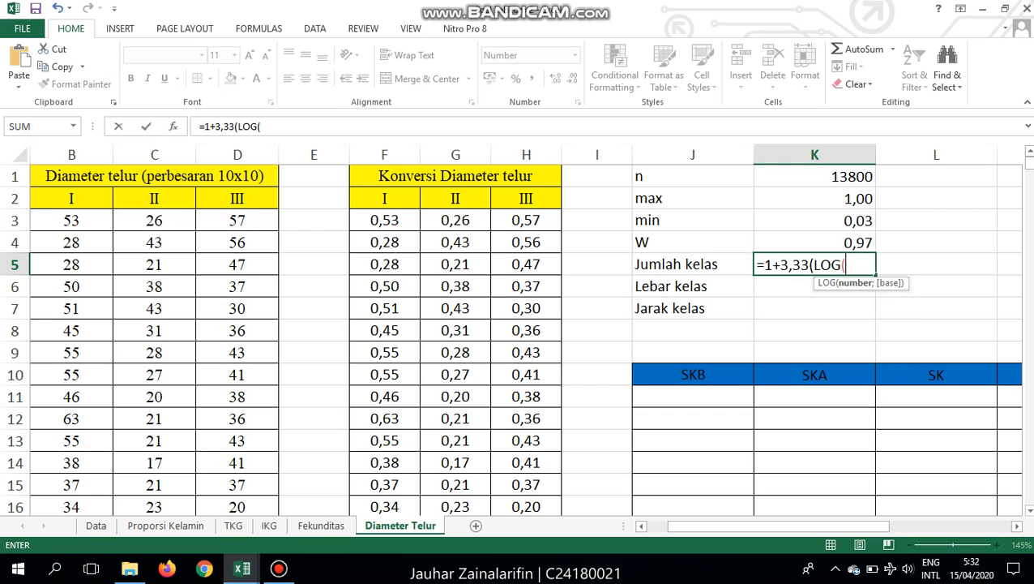
key(Up)
key(Up)
key(Up)
key(Up)
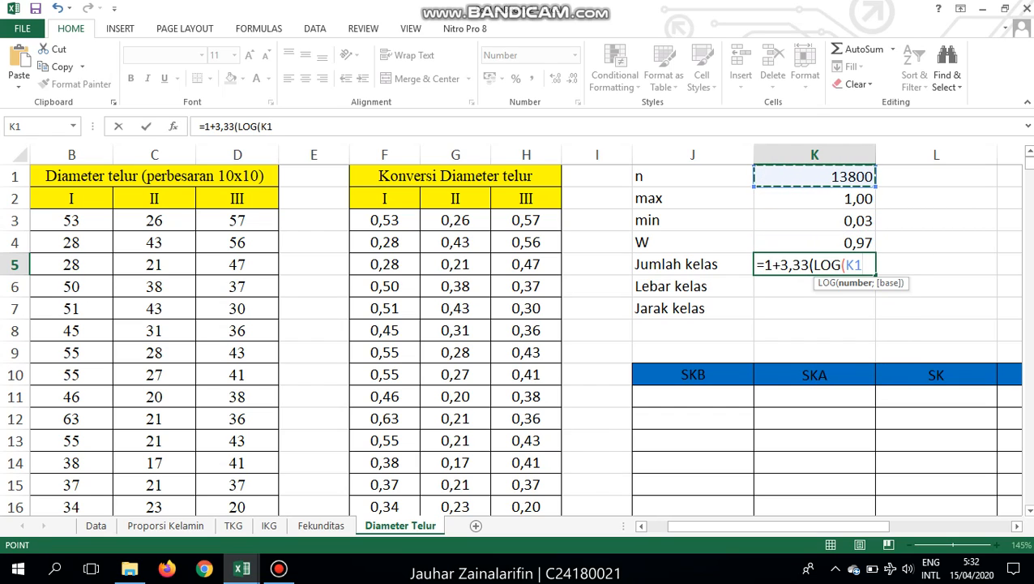
text()))
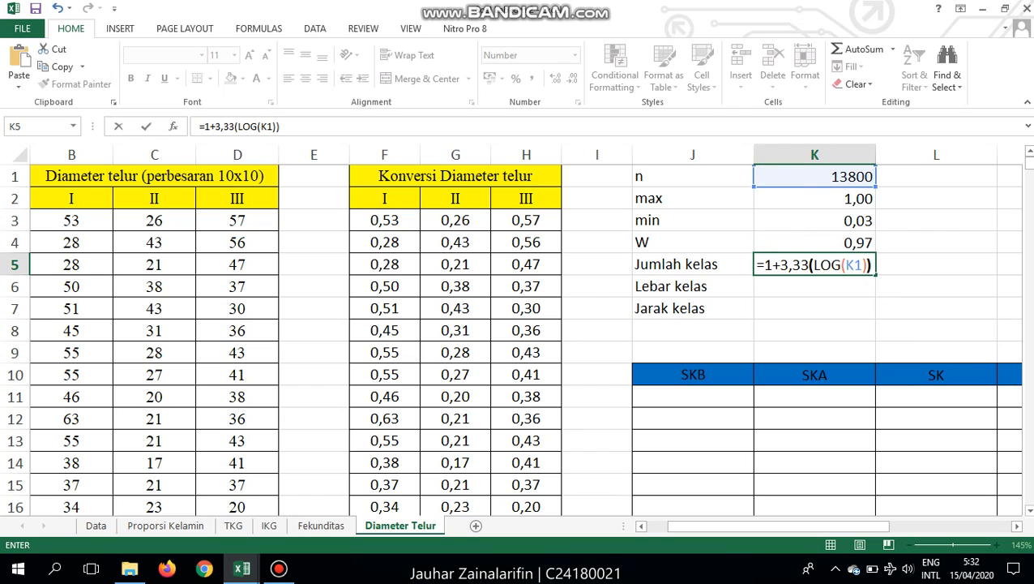
key(Return)
key(Escape)
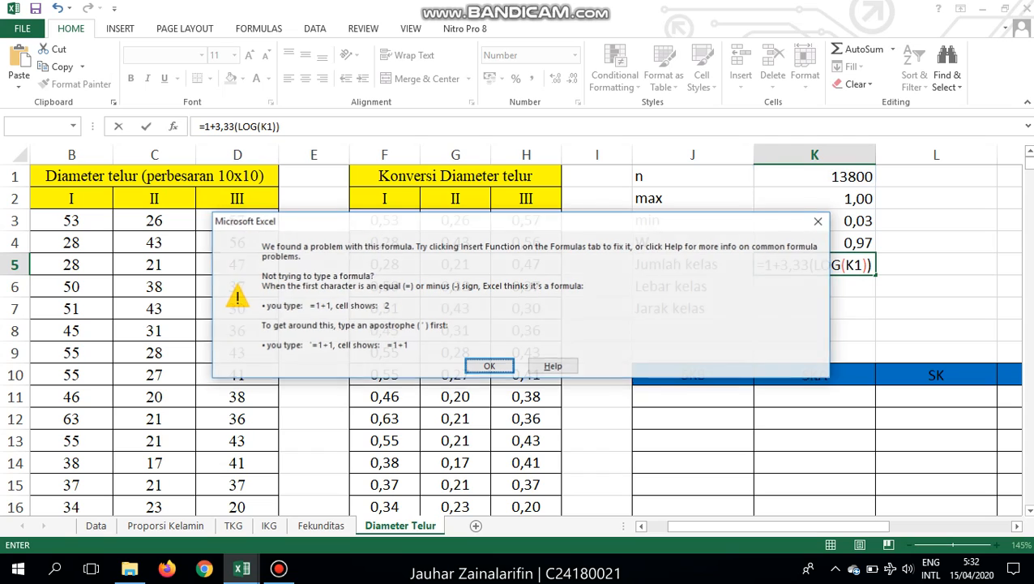
key(Escape)
key(Return)
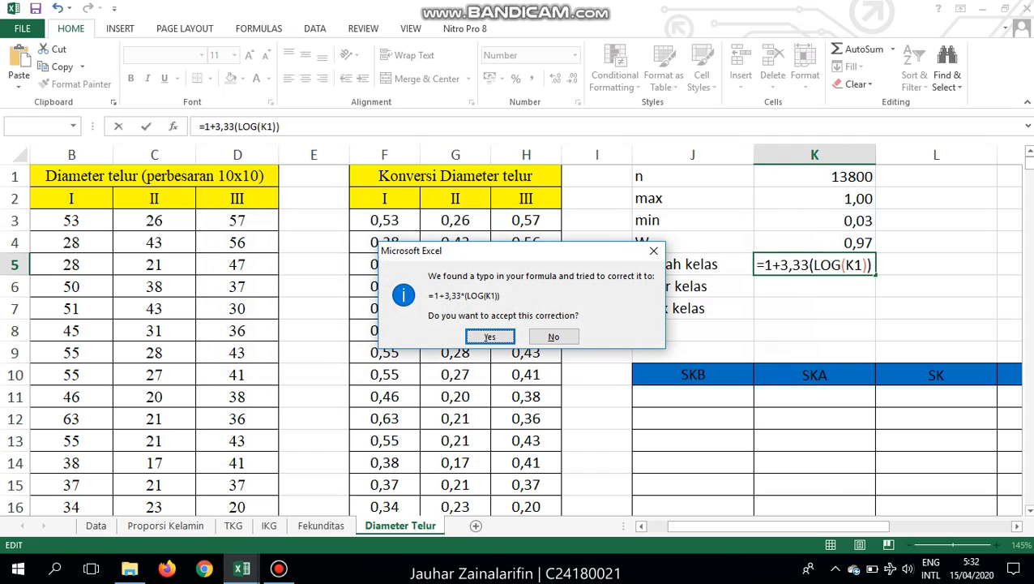
key(Return)
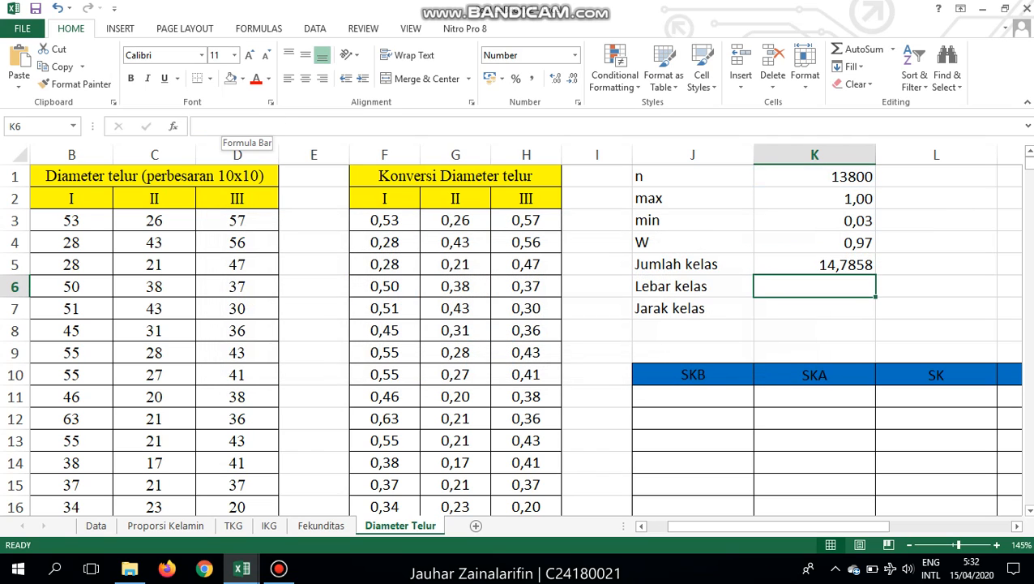
key(Up)
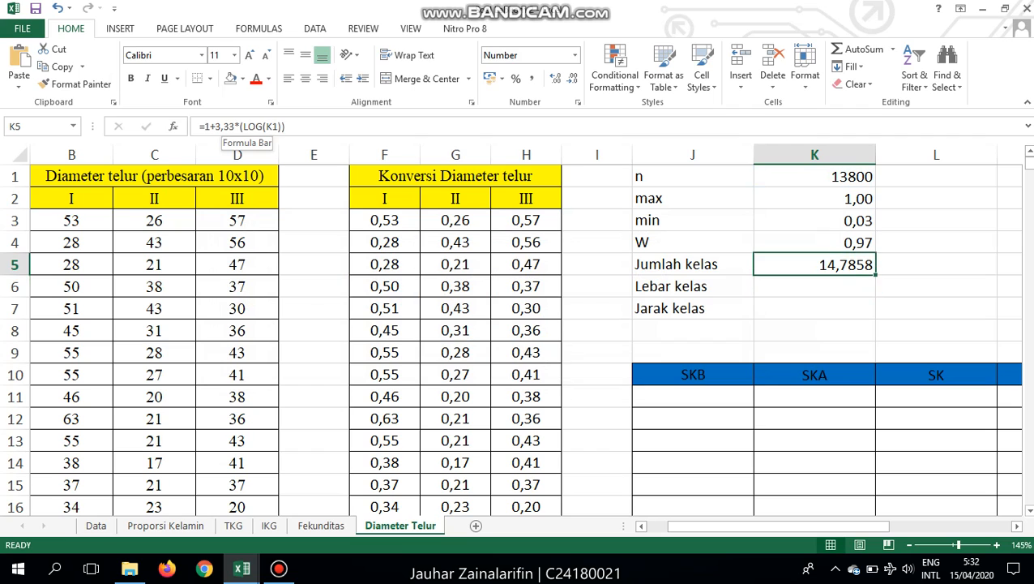
- Enter 15 in cell L5 as the rounded Jumlah kelas value
key(Right)
key(Right)
key(Left)
key(Left)
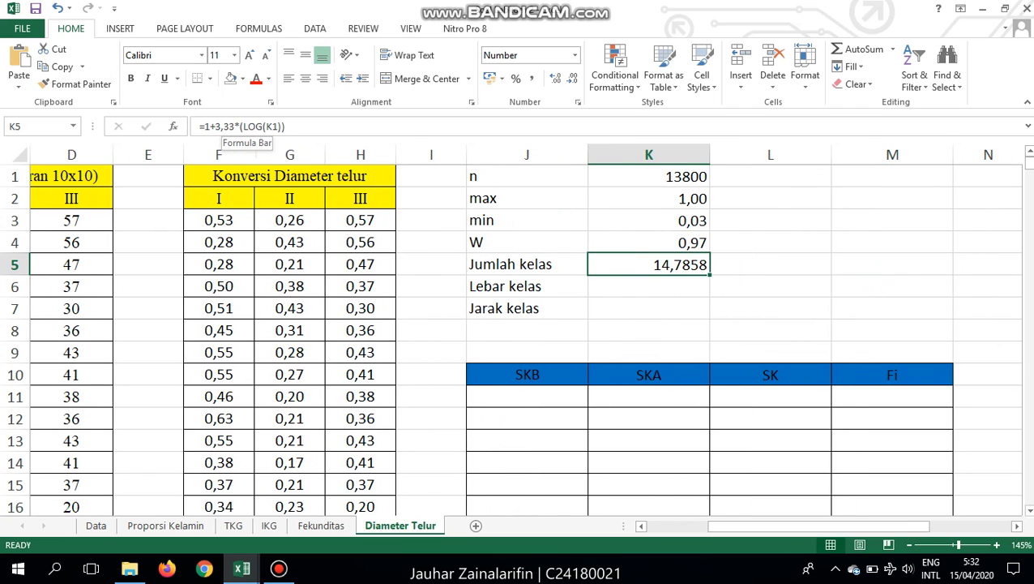
key(Right)
text(15)
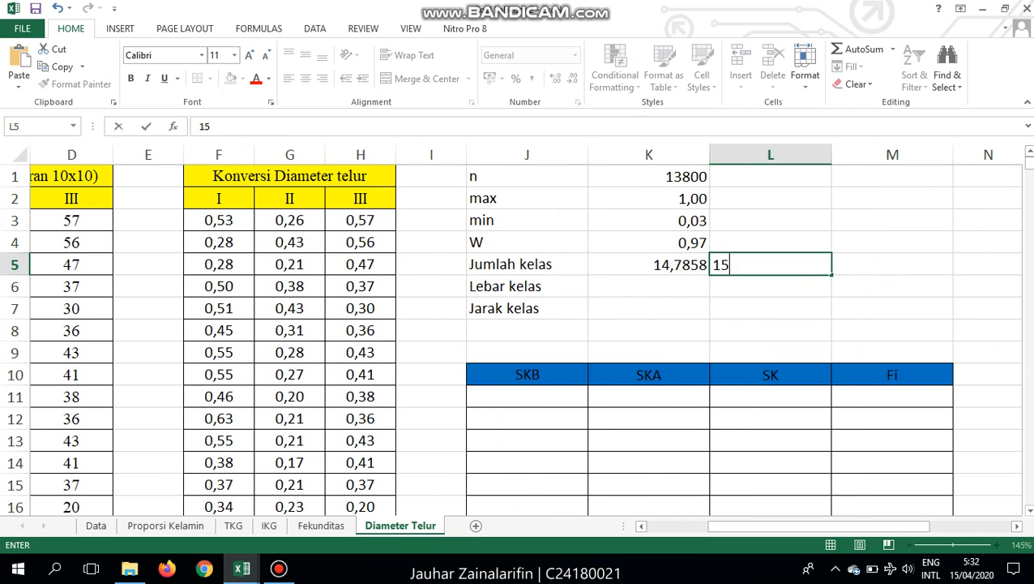
key(Return)
- Enter the formula =K4/L5 in cell K6 to calculate Lebar kelas from W and the rounded class count
key(Left)
text(=)
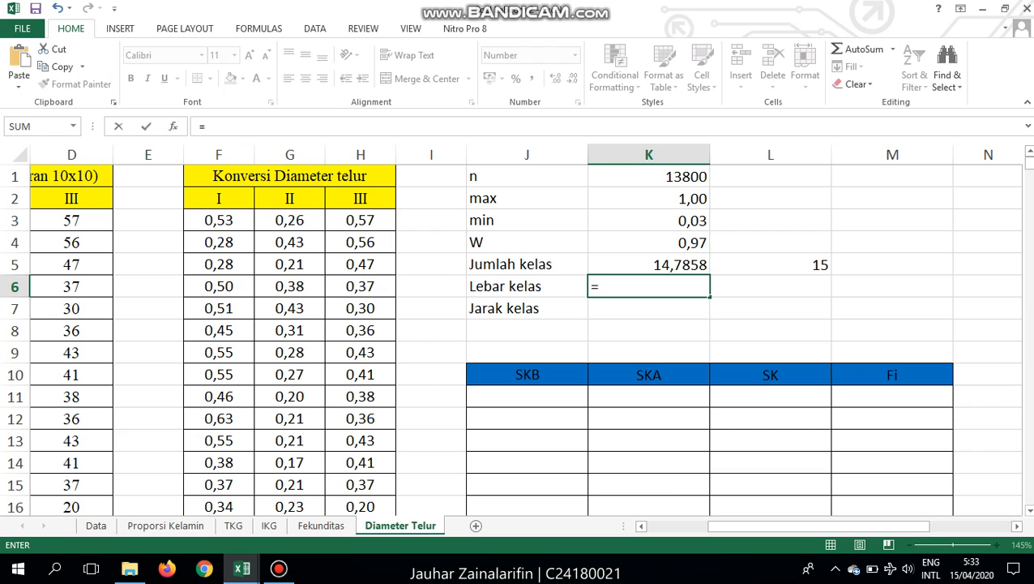
key(Up)
key(Up)
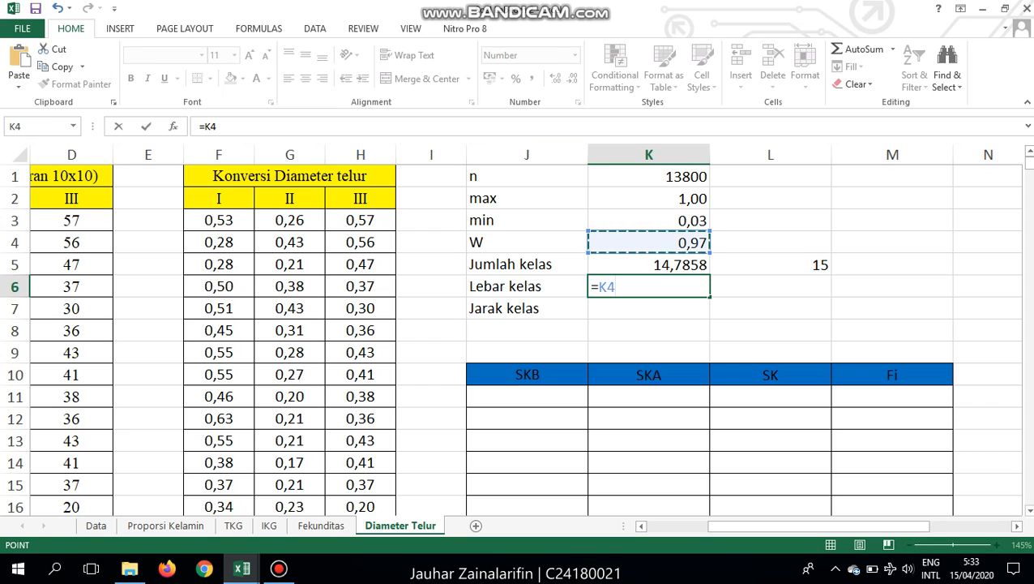
text(/)
key(Right)
key(Up)
key(Return)
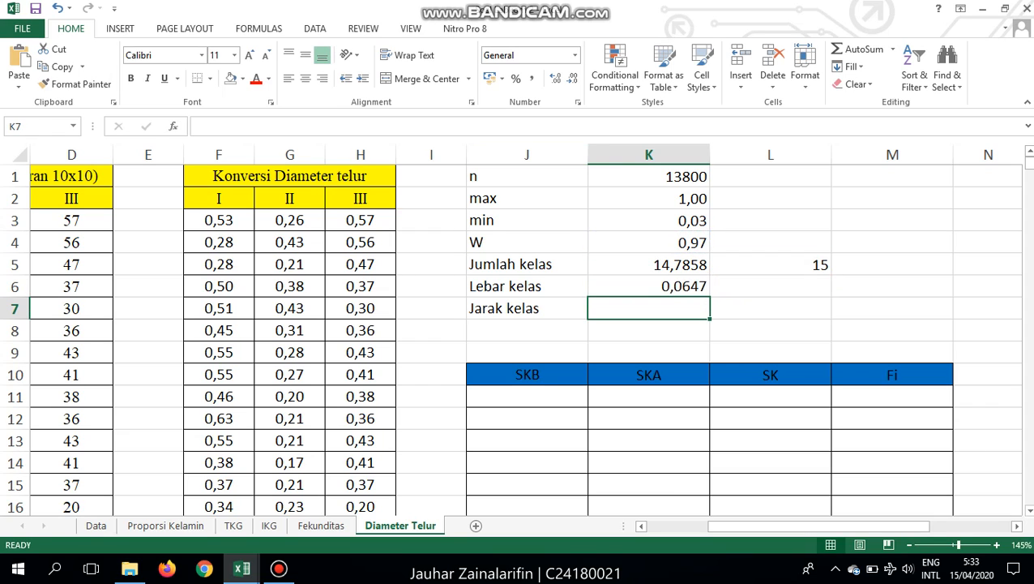
- Enter 0,06 in cell L6 as the rounded Lebar kelas value
key(Up)
key(Right)
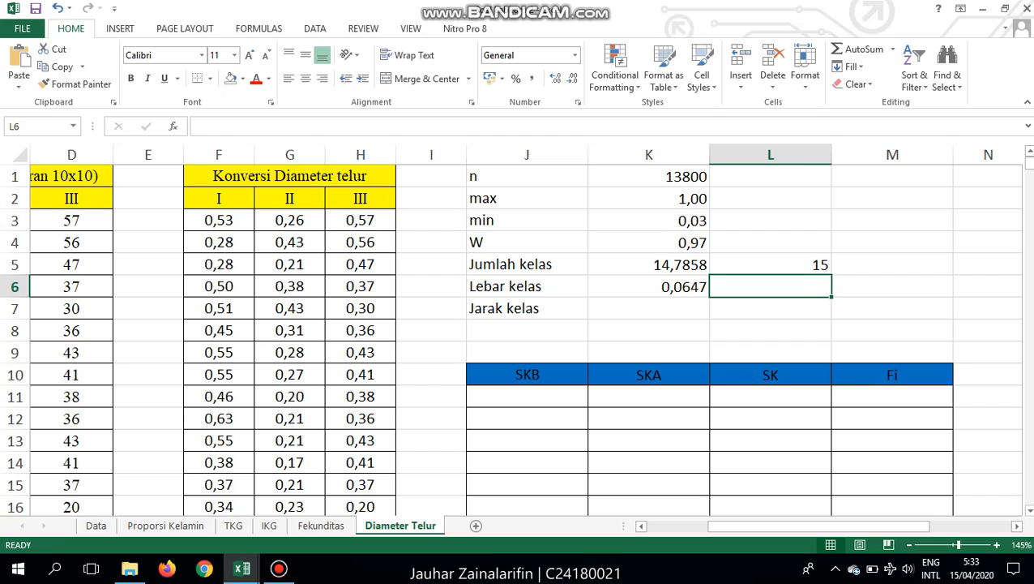
text(0)
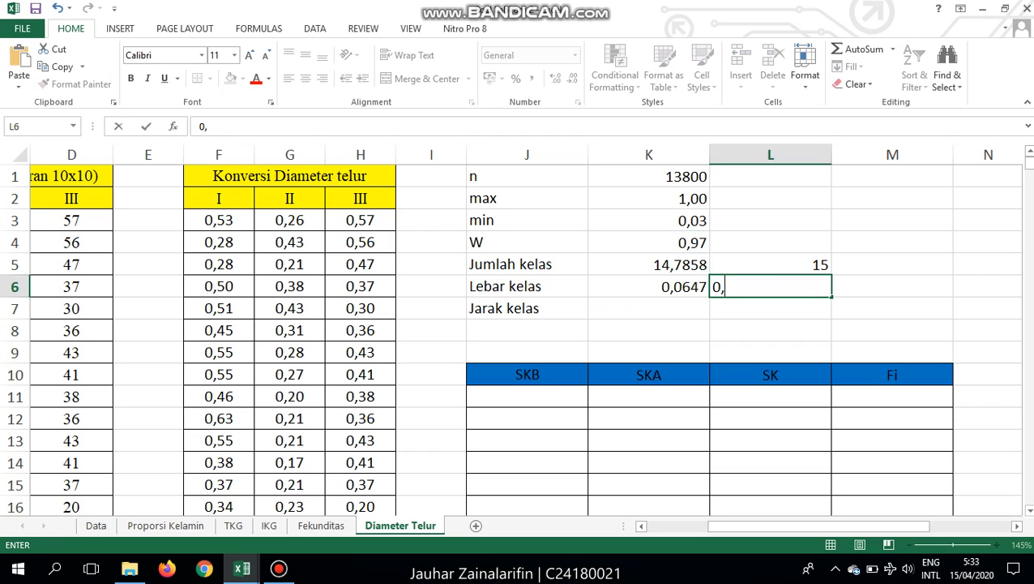
text(,06)
key(Return)
- Enter the formula =L6+0,01 in cell K7 to calculate Jarak kelas from the rounded class width
key(Left)
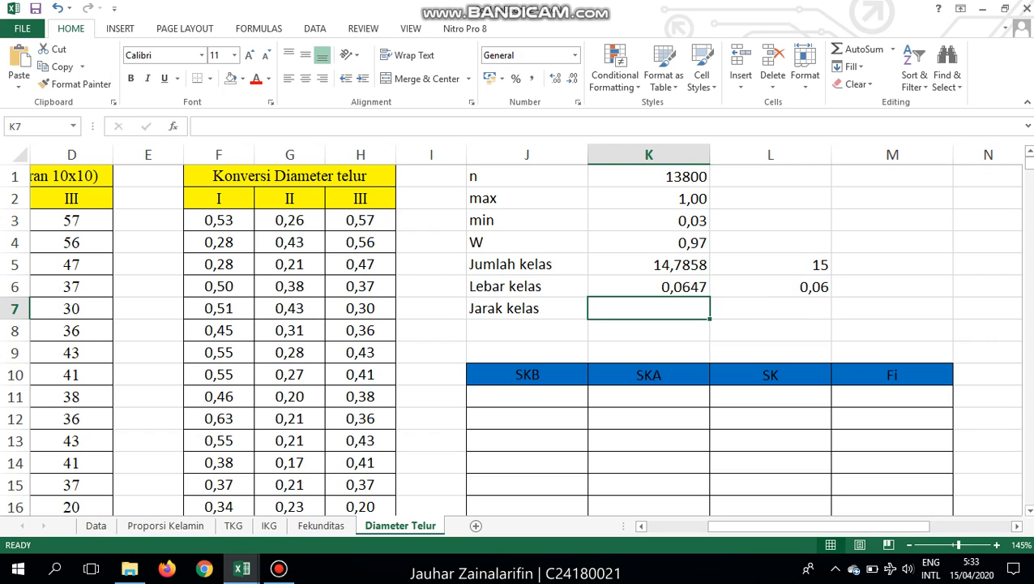
text(=)
key(Right)
key(Up)
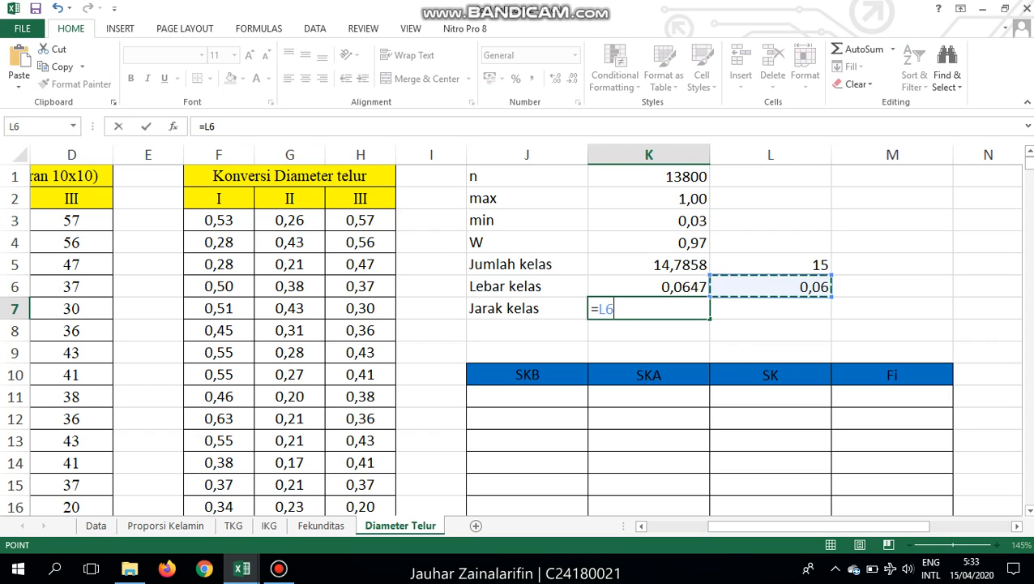
text(+)
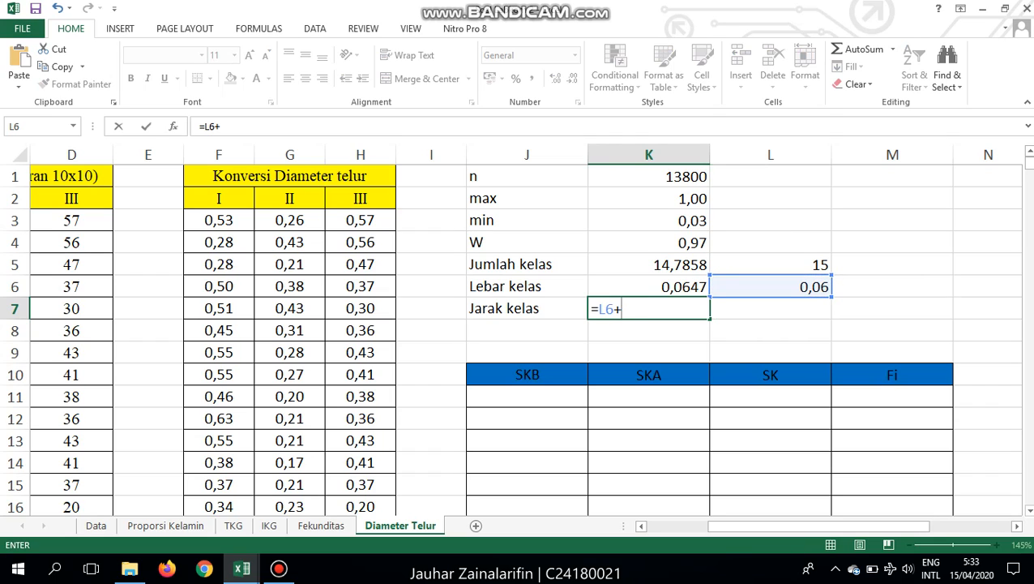
text(0,01)
key(Return)
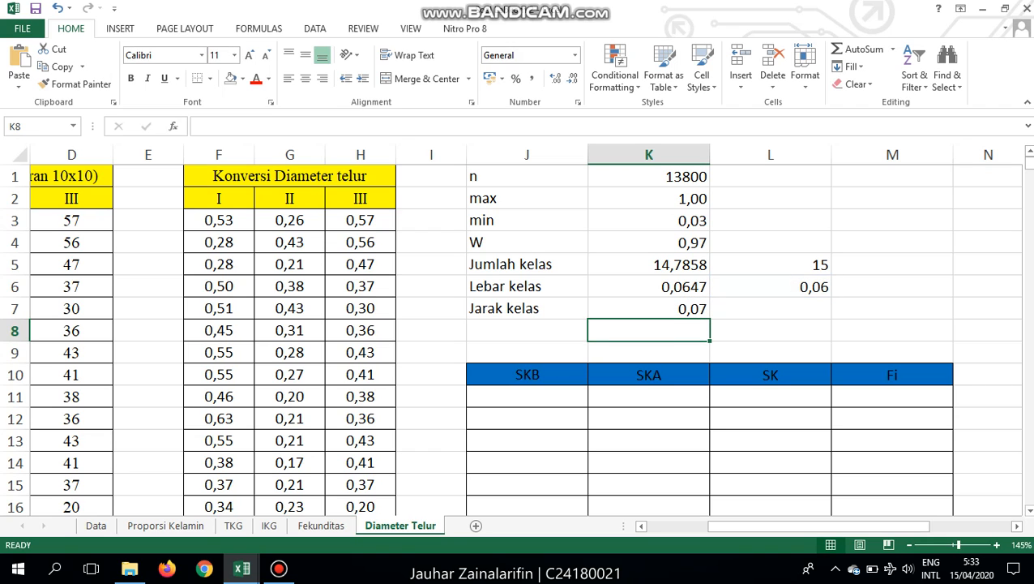
- Enter the formula =K3 in cell J11 so the first SKB lower limit equals the min value
scroll(510, 338, down, 1)
scroll(509, 338, down, 1)
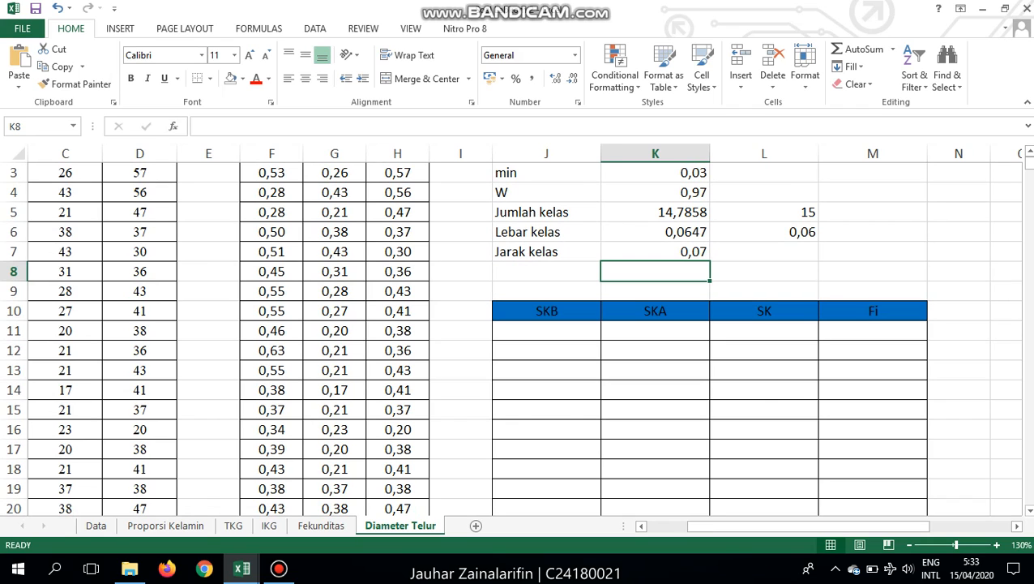
click(546, 331)
text(=)
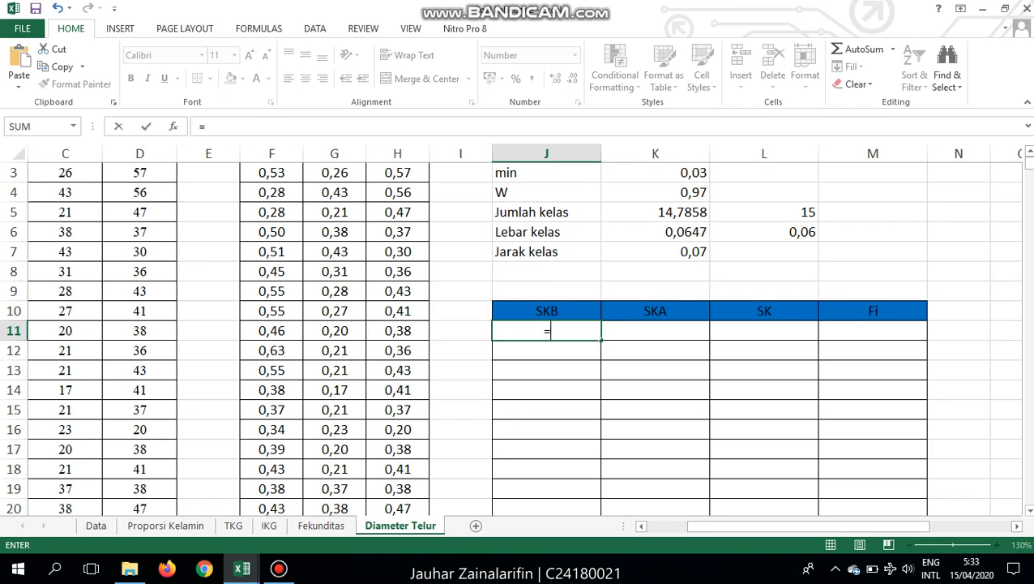
scroll(519, 332, up, 1)
click(655, 212)
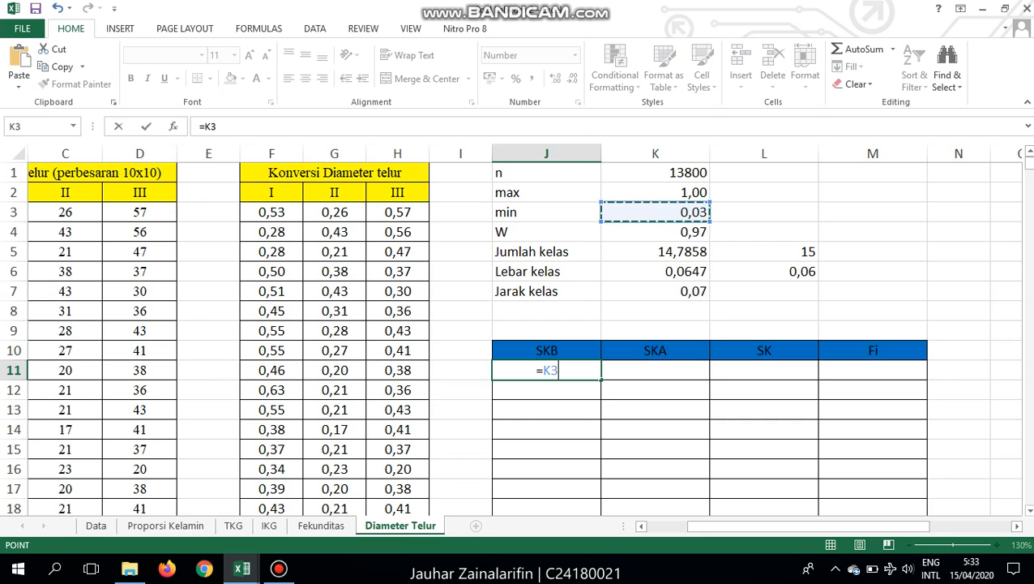
key(Tab)
- Enter the formula =J11+L6 in cell K11 to calculate the first SKA upper limit
text(=)
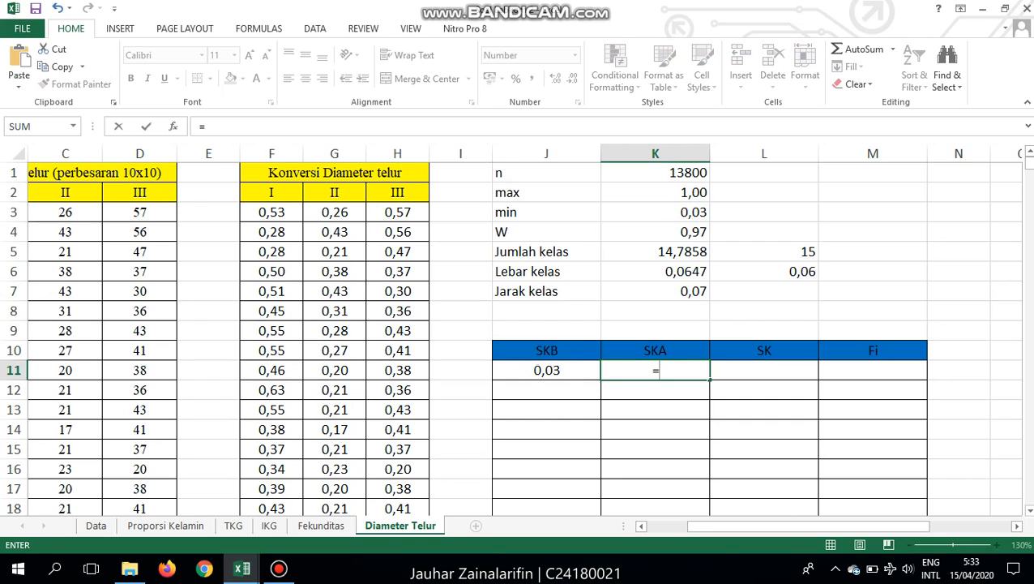
key(Left)
text(+)
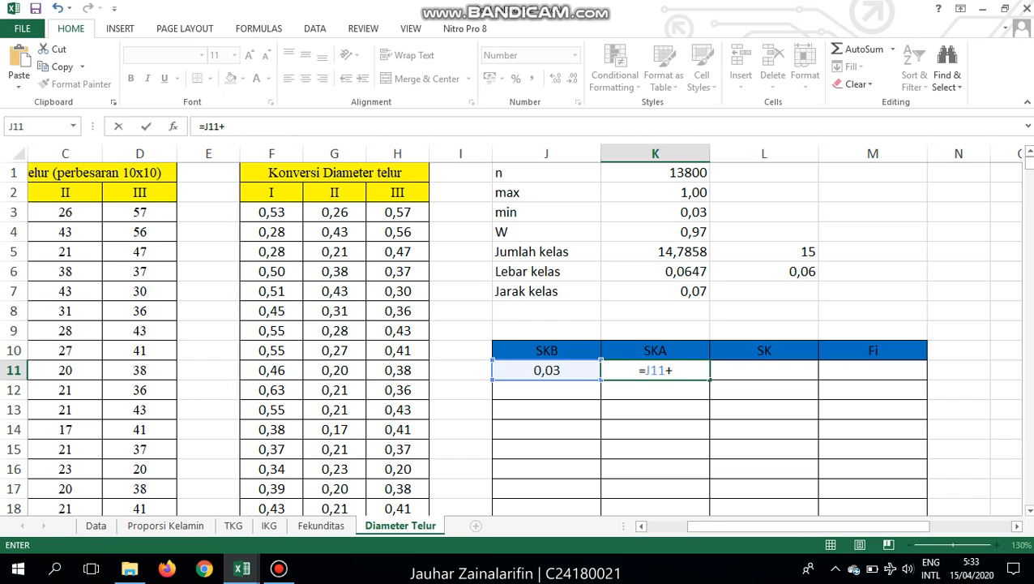
click(764, 272)
key(Tab)
key(Left)
key(Left)
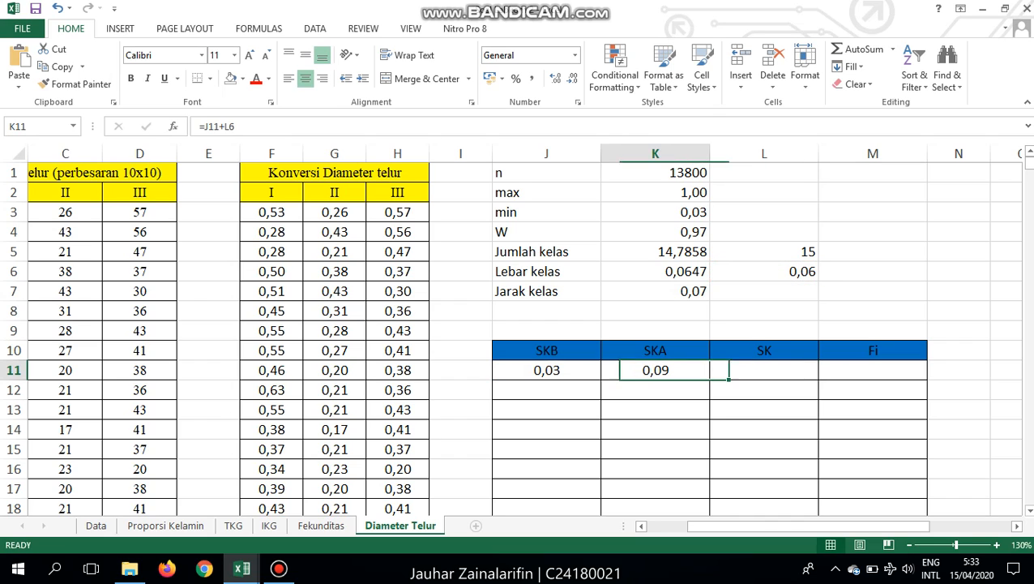
key(Right)
key(Right)
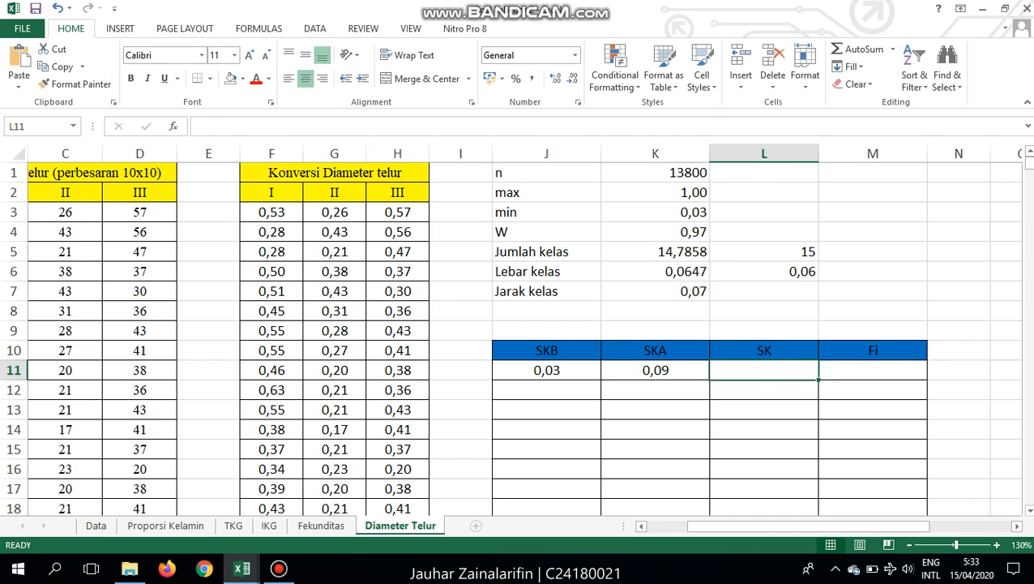
- Enter the formula =J11&K11 in cell L11 to join the first SKB and SKA limits in the SK column
text(=)
key(Left)
key(Left)
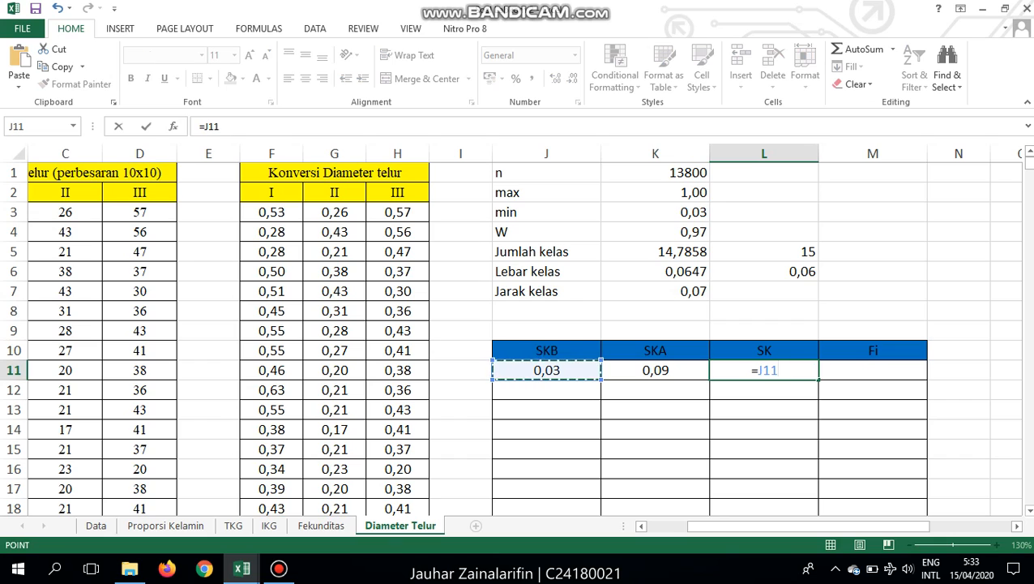
text(&)
key(Left)
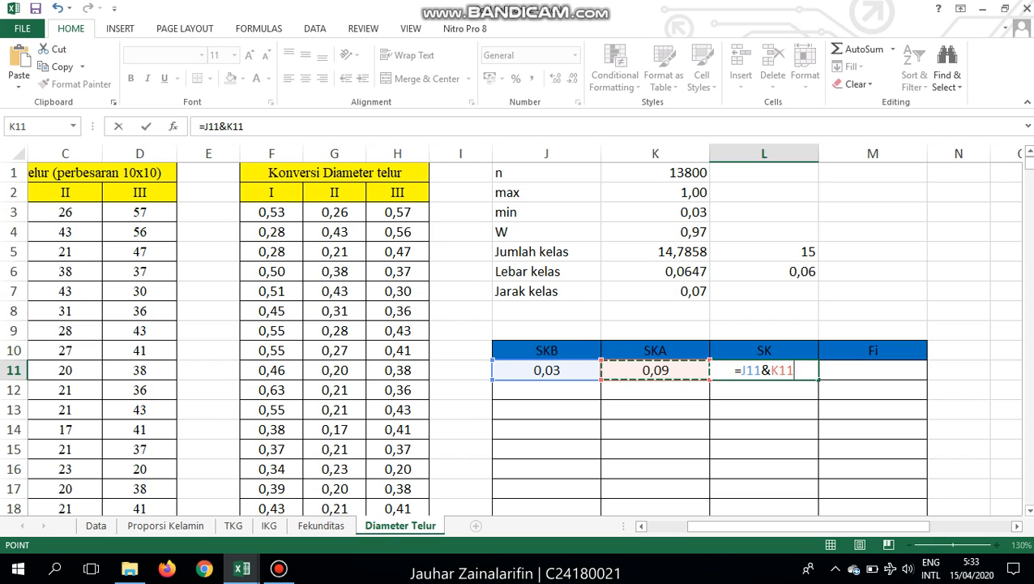
text())
key(Return)
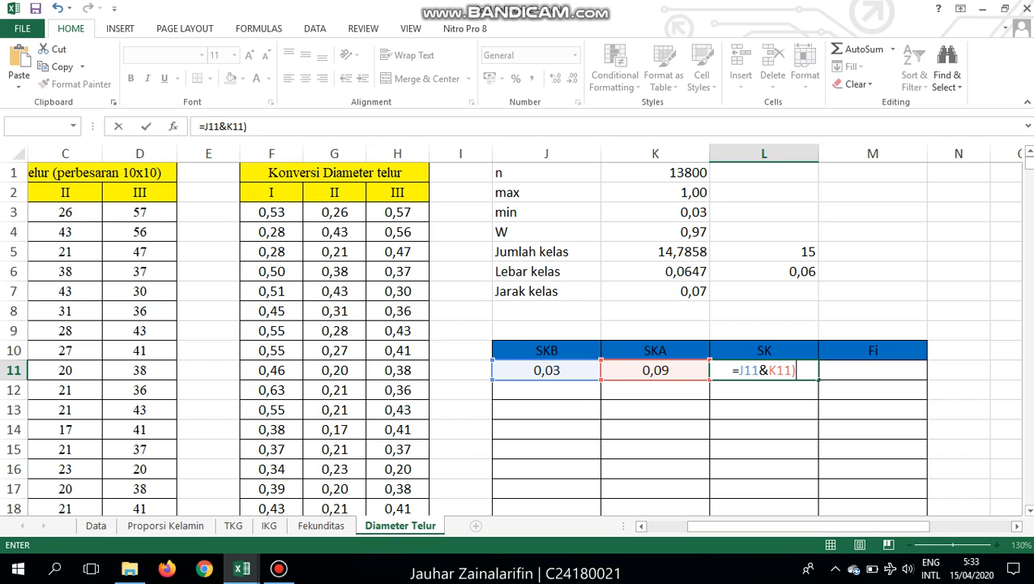
key(Return)
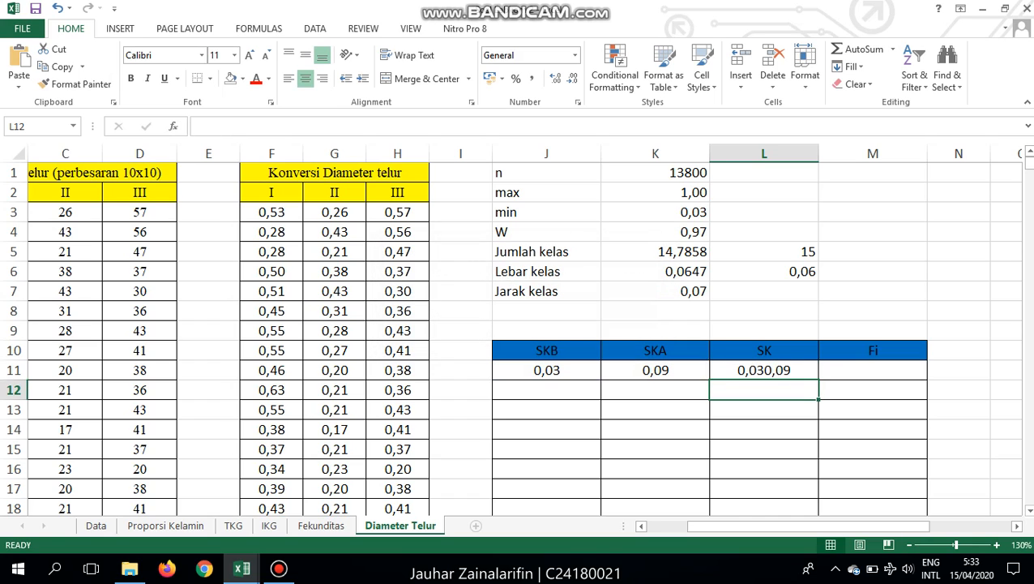
- Change the SK formula in cell L11 to =J11&-K11 so a hyphen separates the two limits
key(Up)
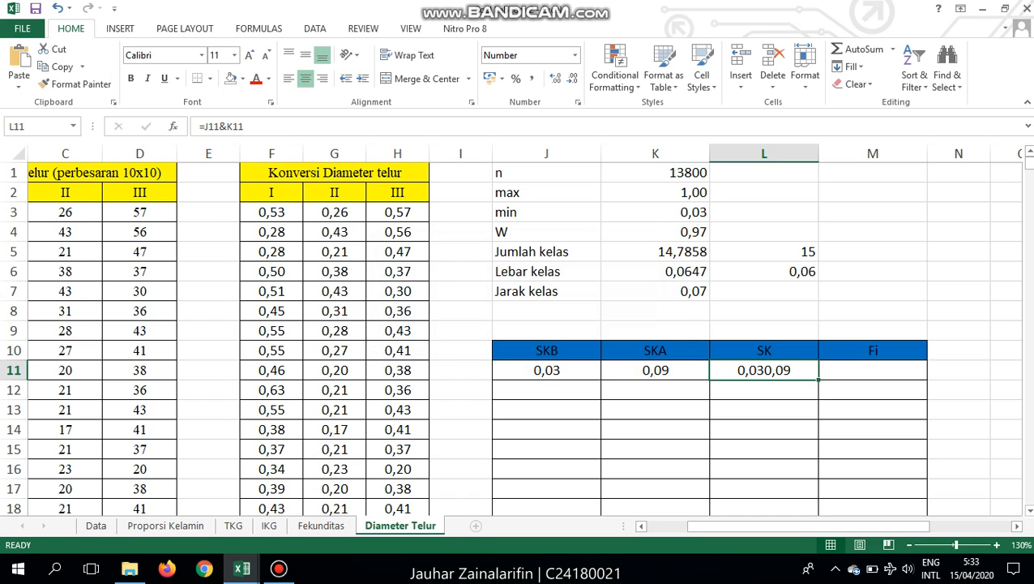
click(232, 126)
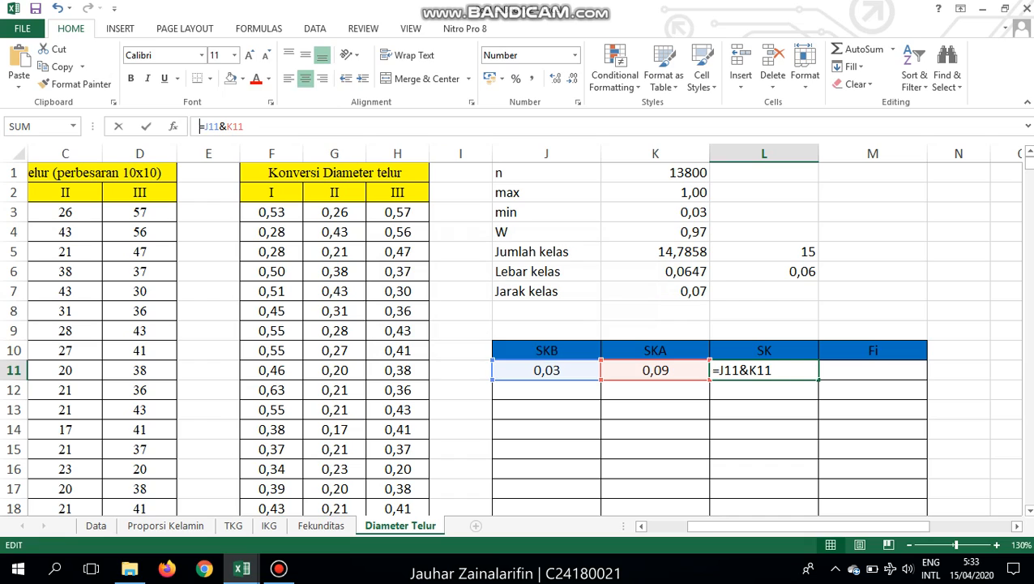
text("-"&)
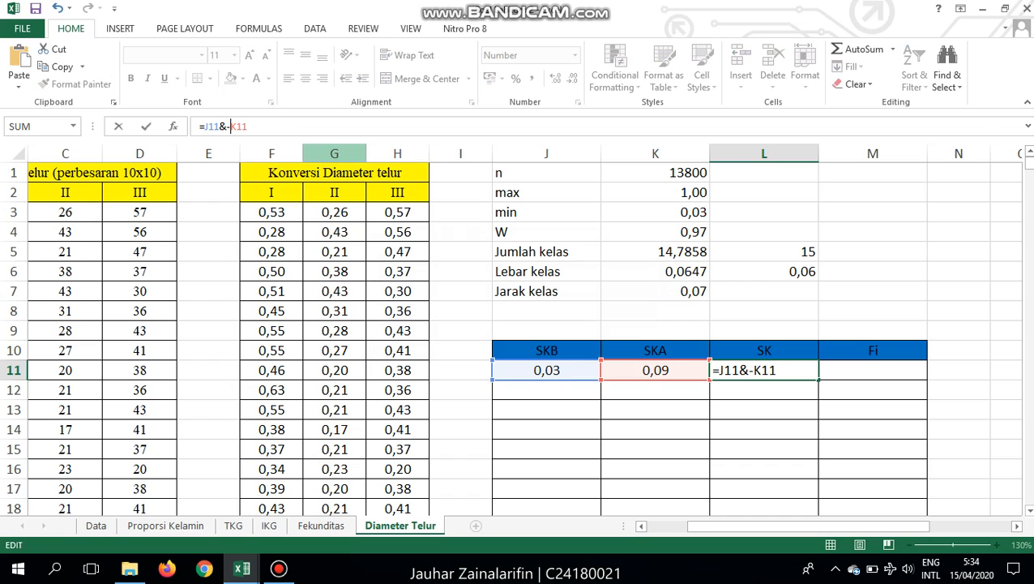
key(Return)
- Enter the formula =J11+$K$7 in cell J12 for the second SKB limit, with an absolute reference to Jarak kelas
key(Left)
key(Left)
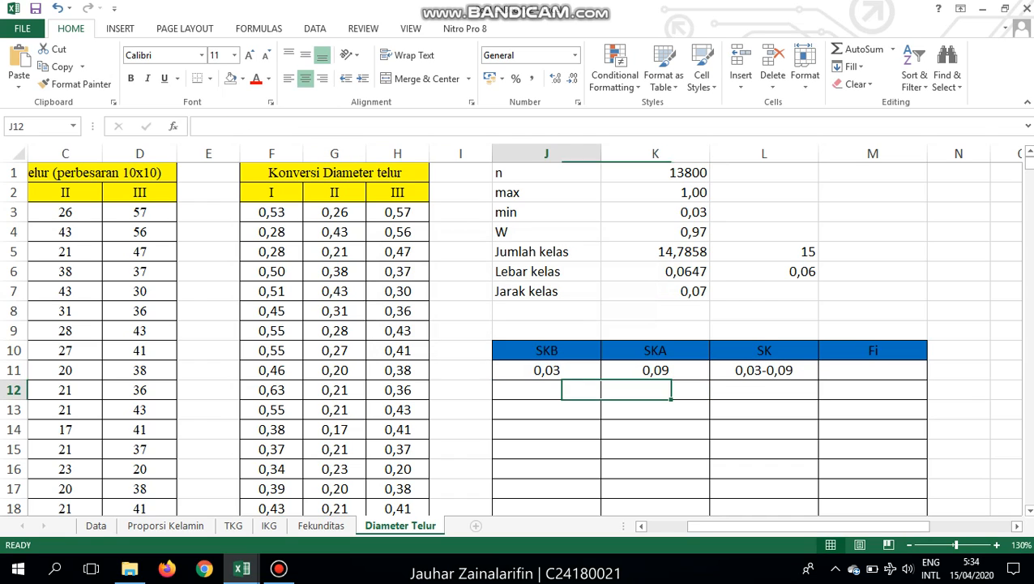
text(=)
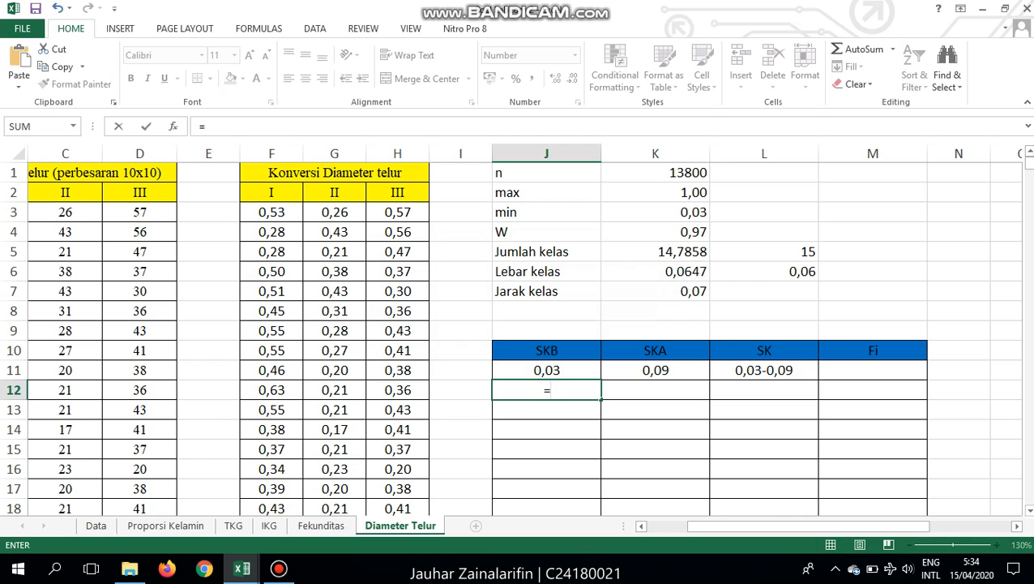
key(Up)
text(+)
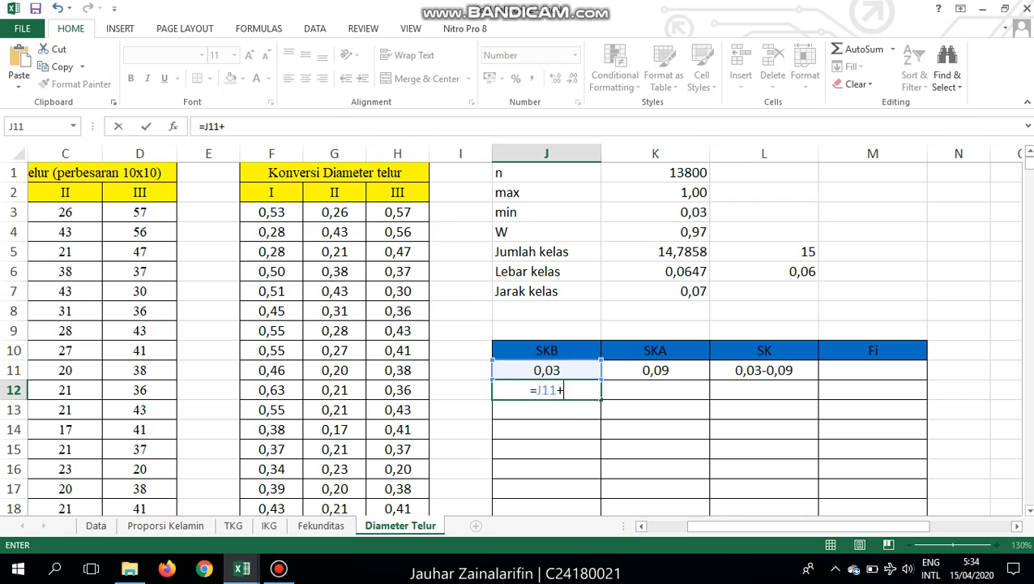
click(655, 291)
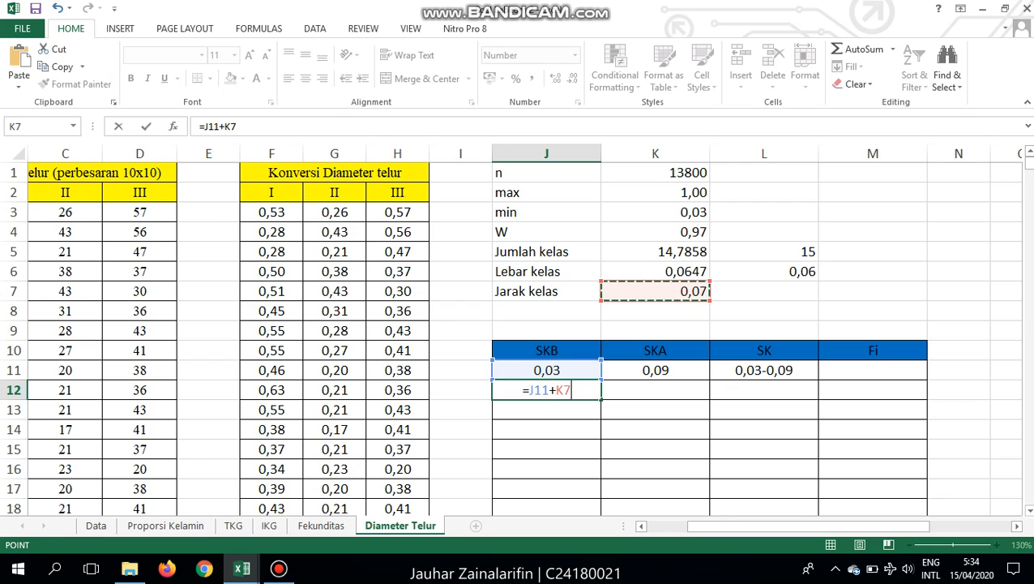
key(F4)
key(Tab)
- Enter the formula =K11+$K$7 in cell K12 for the second SKA limit, with an absolute reference to Jarak kelas
text(-)
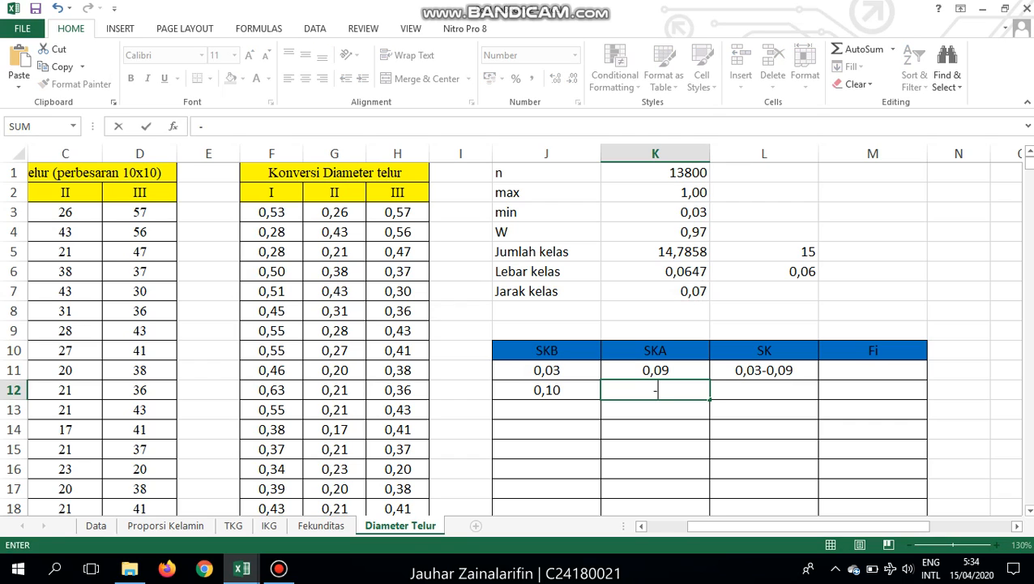
key(BackSpace)
text(=)
key(Up)
text(+)
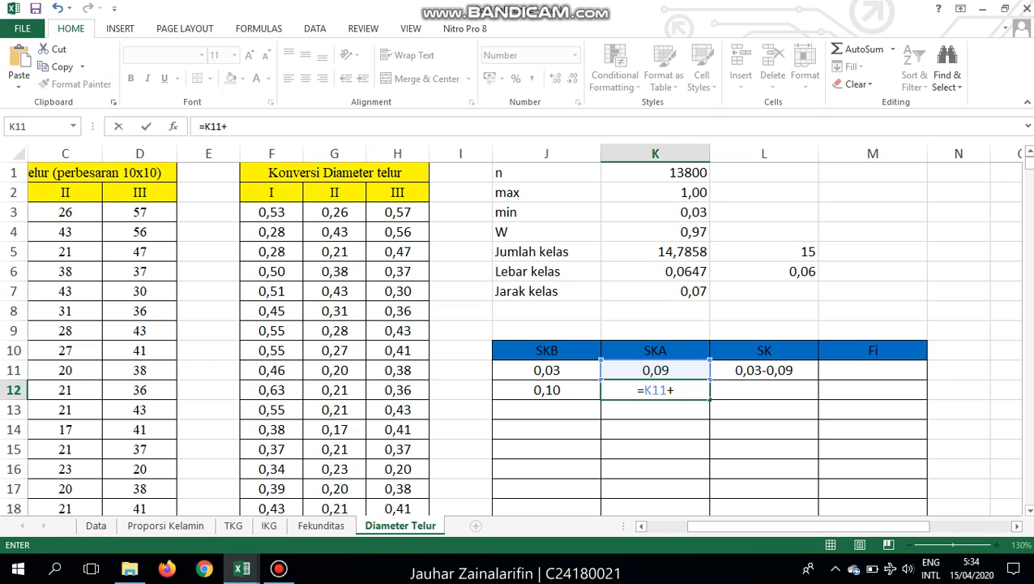
key(Up)
key(Up)
key(Up)
key(Up)
key(Up)
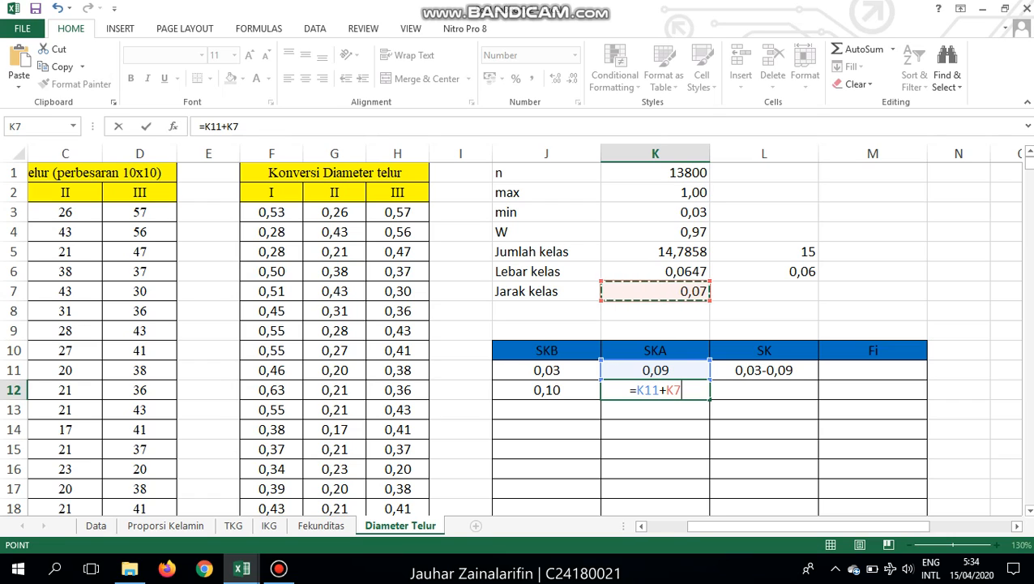
key(F4)
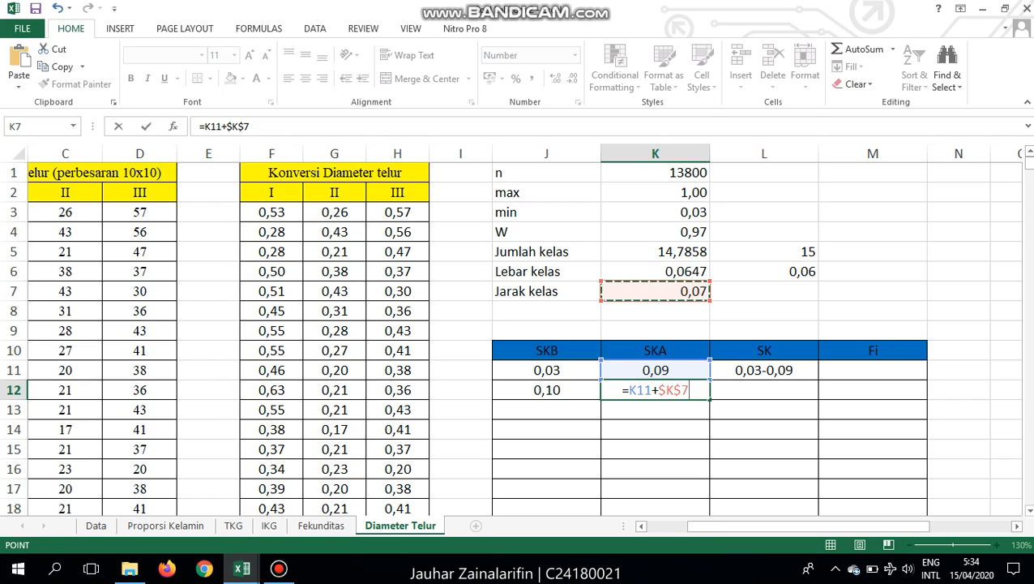
key(Return)
key(Tab)
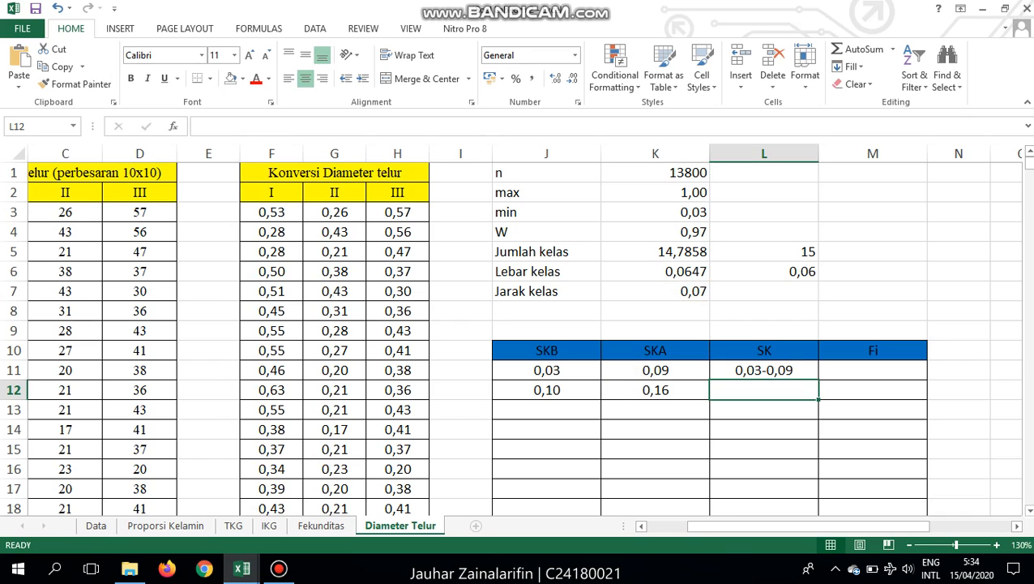
- Copy the SK formula from L11 to L12 and fill the formulas in J12:L12 down through row 25
key(Up)
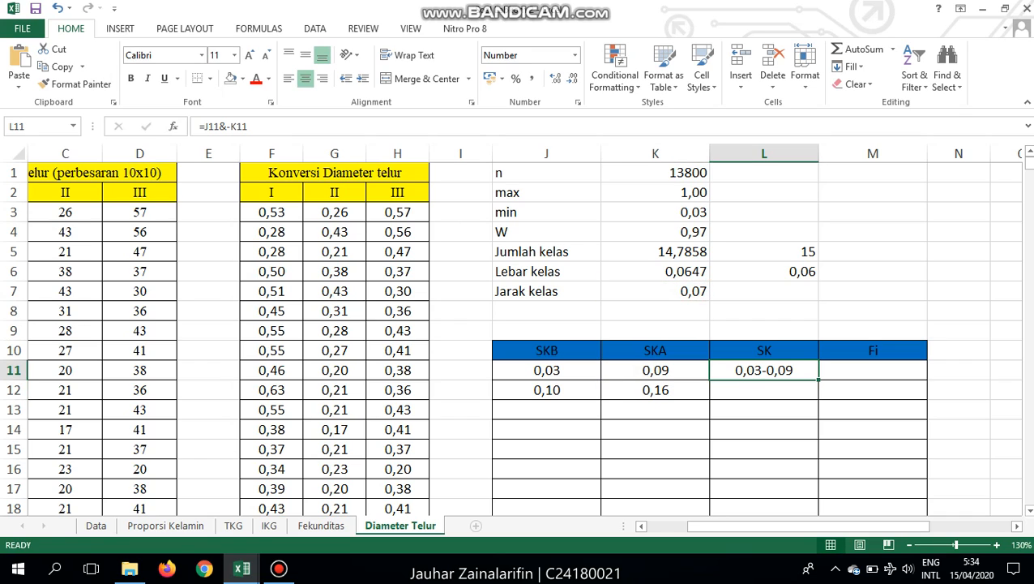
drag(819, 379, 817, 395)
click(547, 390)
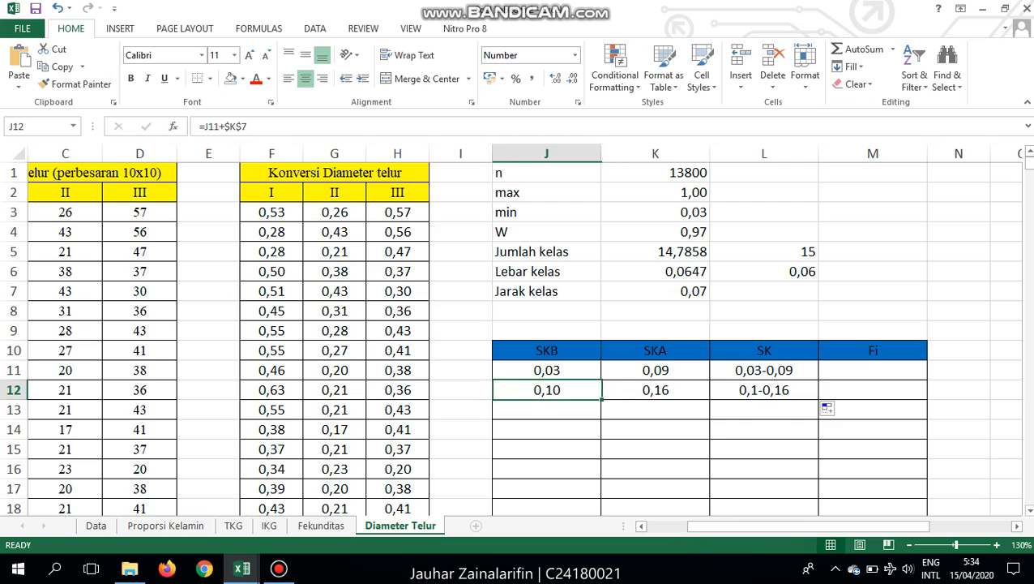
drag(547, 390, 873, 356)
- Begin a FREQUENCY formula over the Fi cells M11:M25 with the converted diameters F3:H4602 as the data array
scroll(519, 333, up, 5)
scroll(709, 336, up, 4)
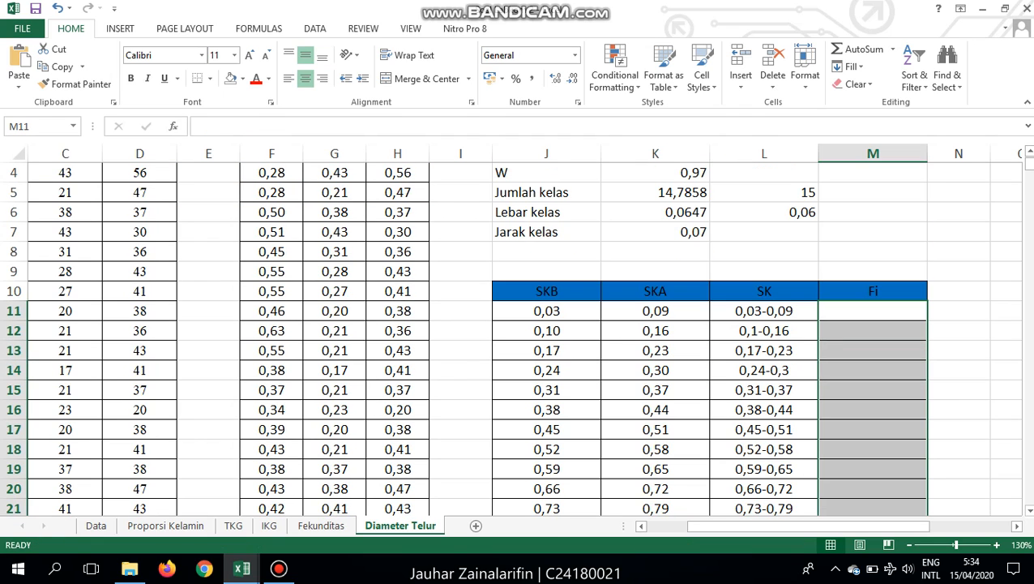
text(=fre)
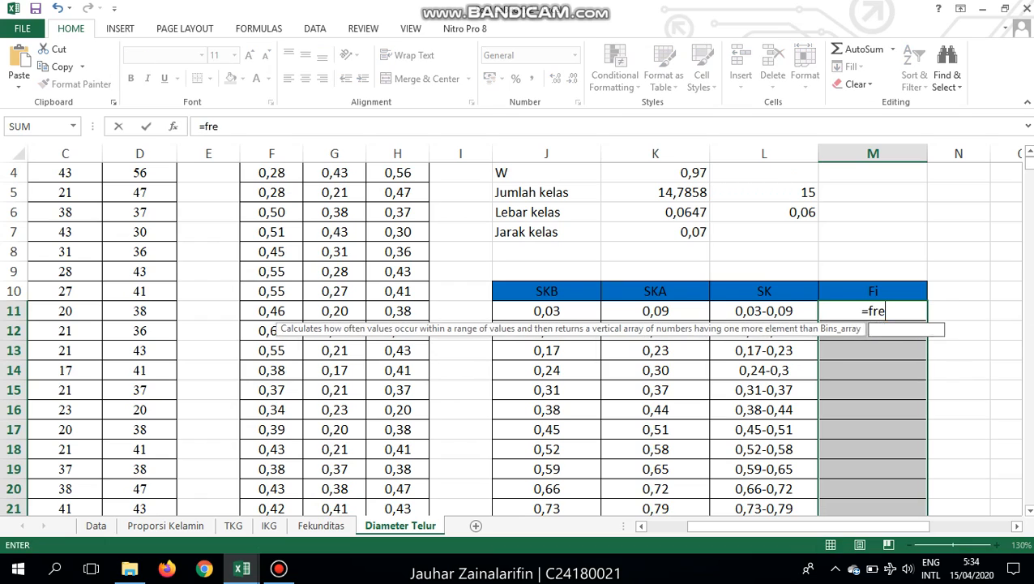
text(quency()
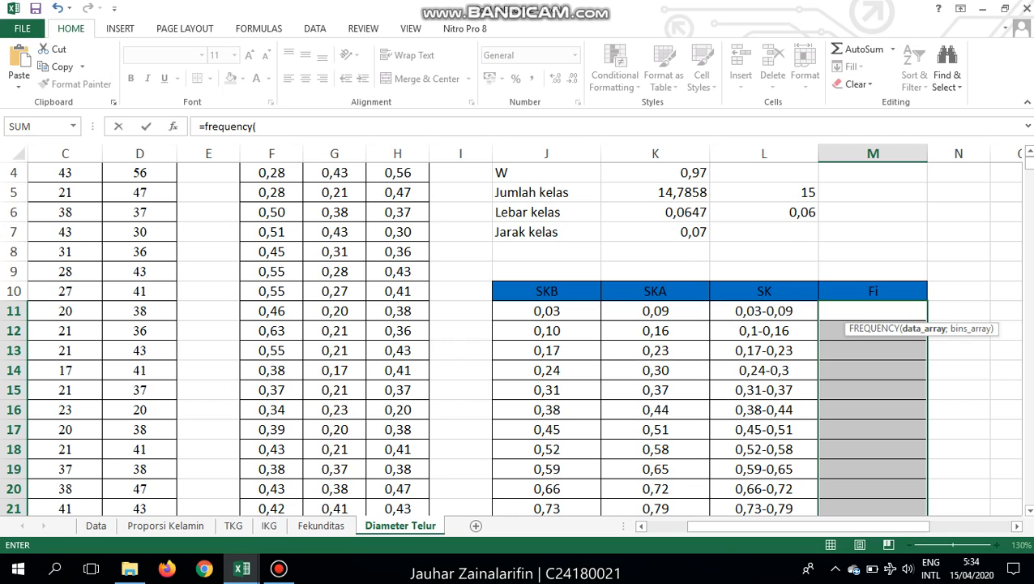
scroll(709, 336, up, 1)
drag(272, 211, 421, 219)
key(ctrl+shift+Down)
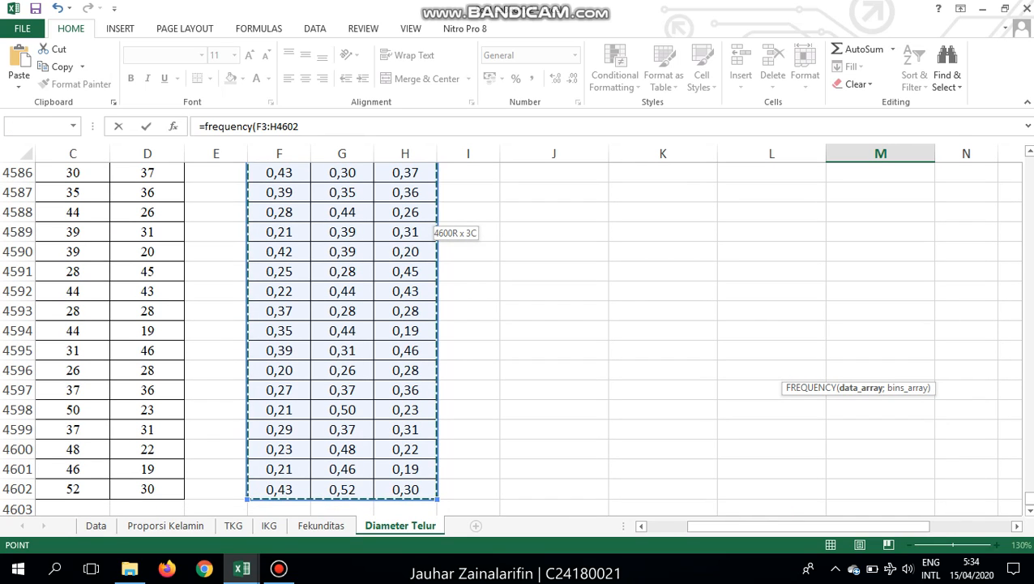
- Complete the Fi formula as =FREQUENCY(F3:H4602;K11:K25) and enter it as an array formula across M11:M25
click(300, 127)
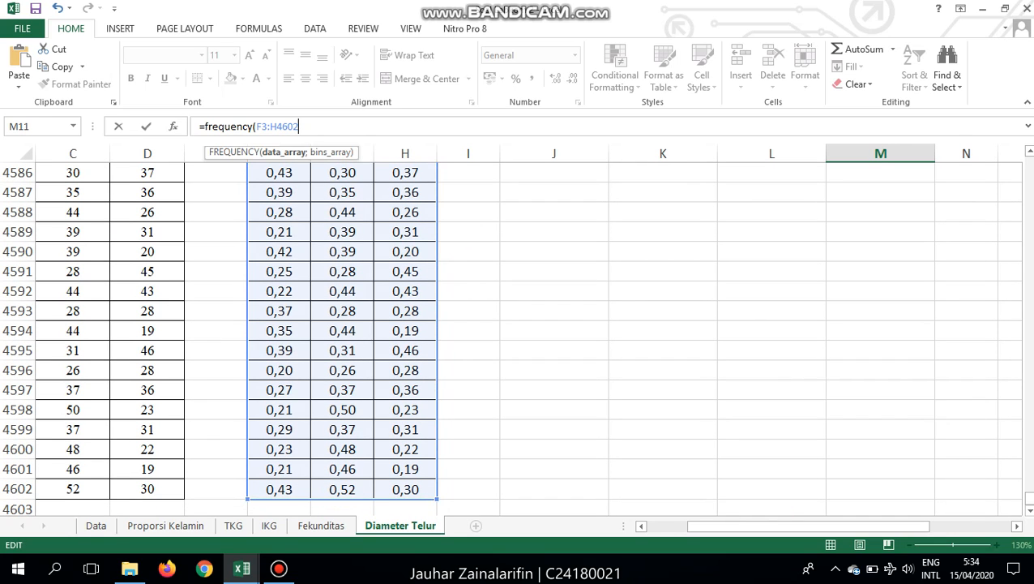
click(200, 126)
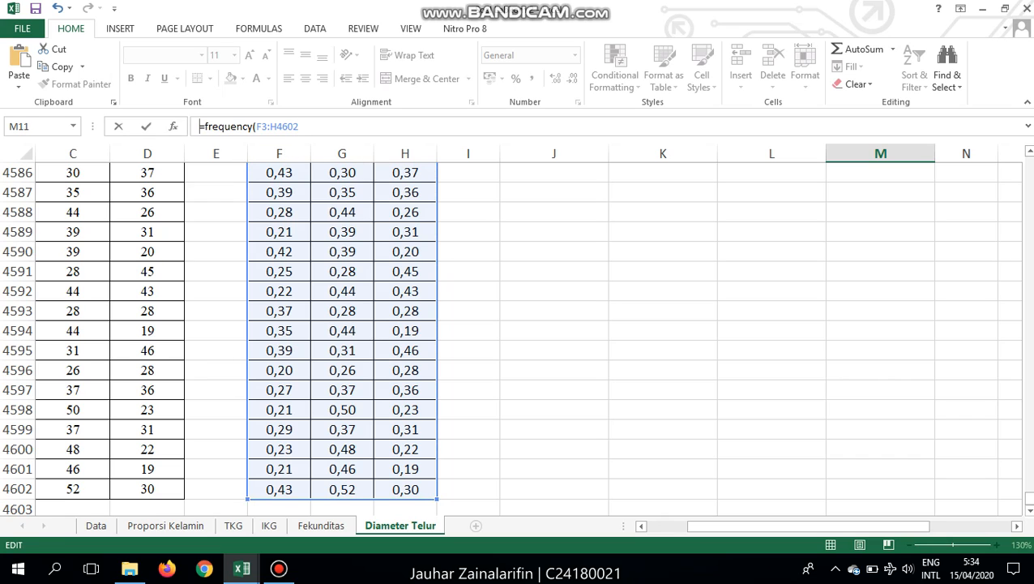
drag(1027, 496, 1027, 164)
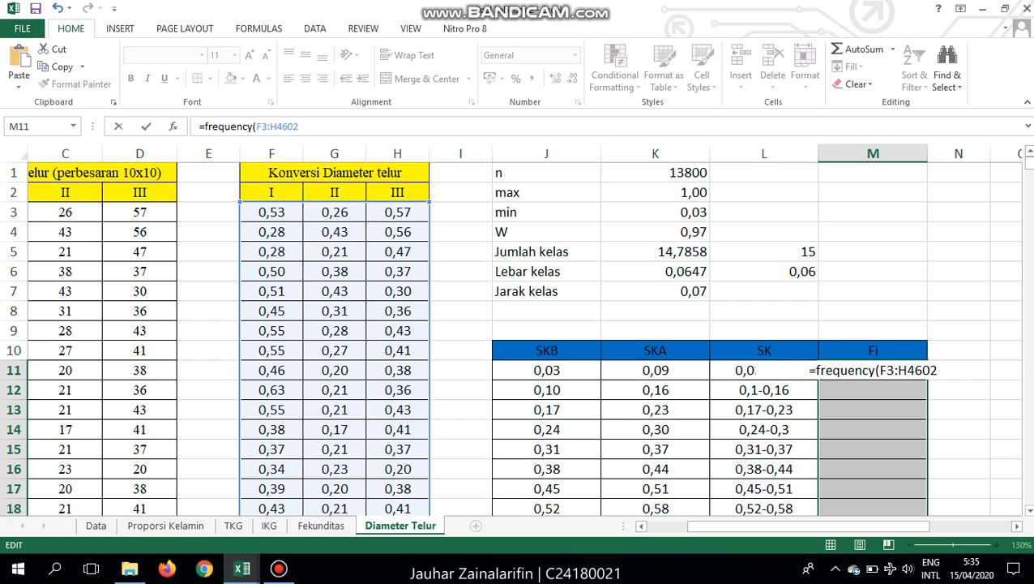
click(299, 127)
text(;)
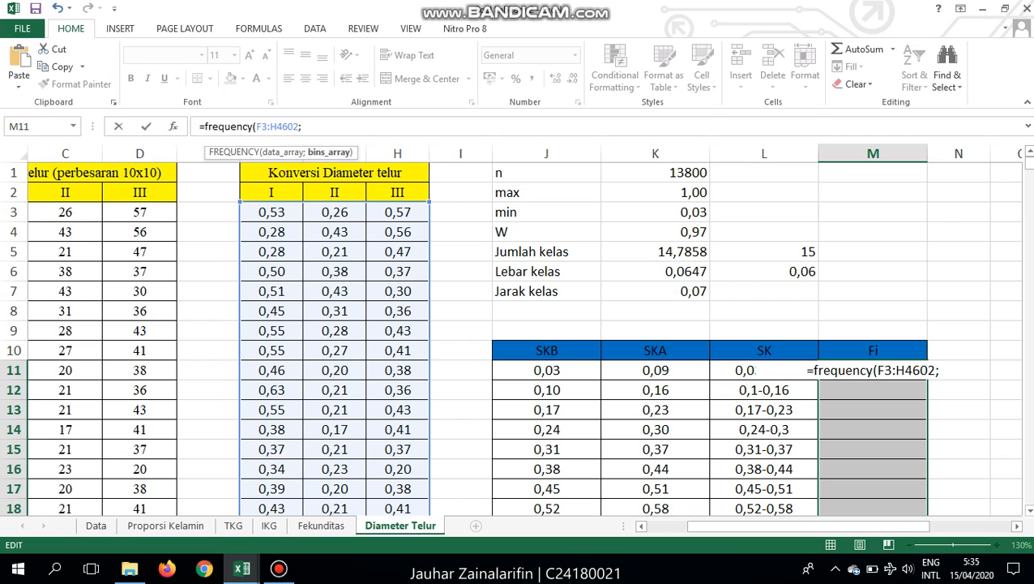
click(656, 371)
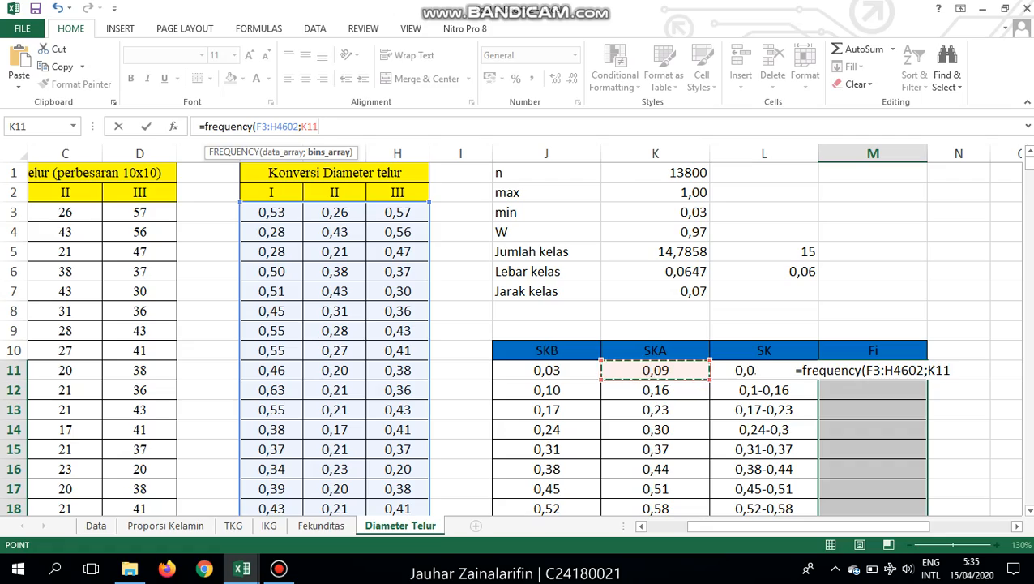
drag(655, 370, 655, 469)
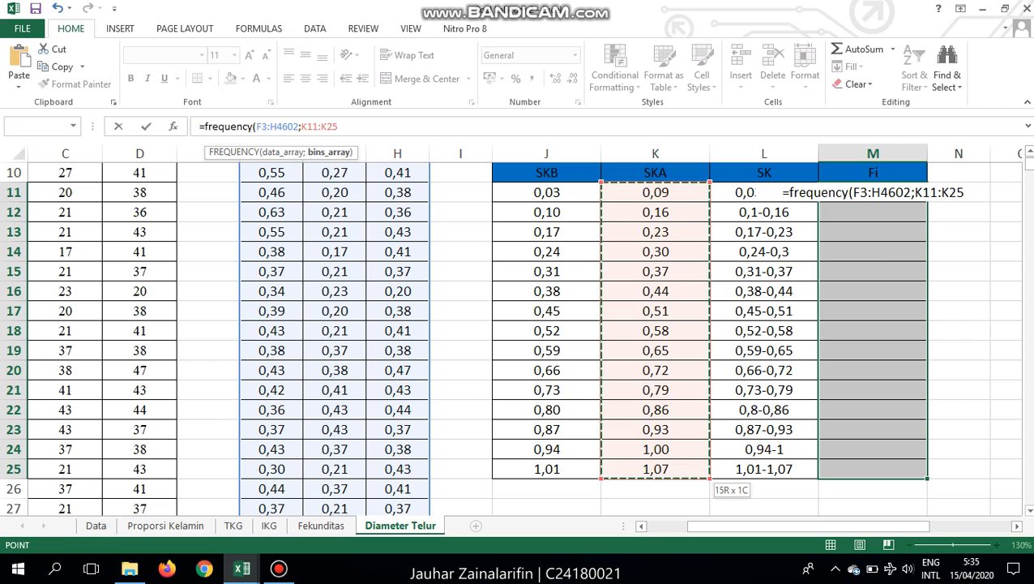
text())
key(ctrl+shift)
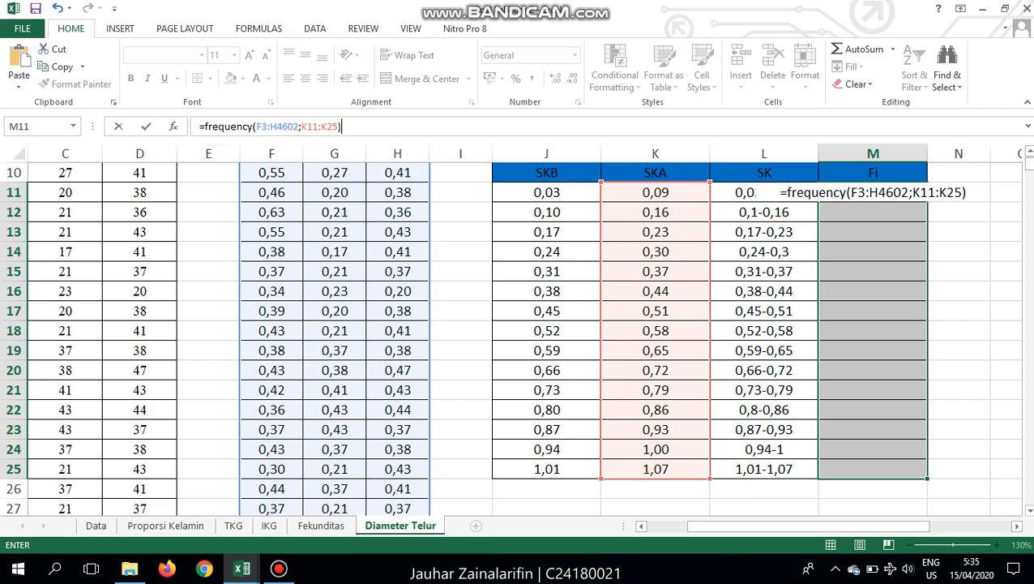
key(ctrl+shift+Return)
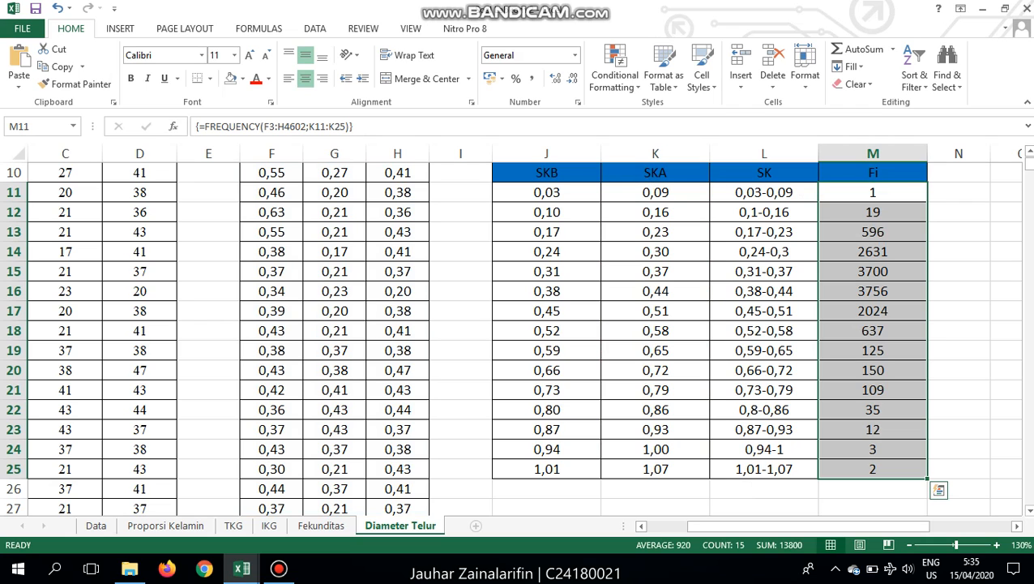
- Go to the empty area below the Grafik label and select cell J32
click(655, 489)
scroll(655, 489, down, 3)
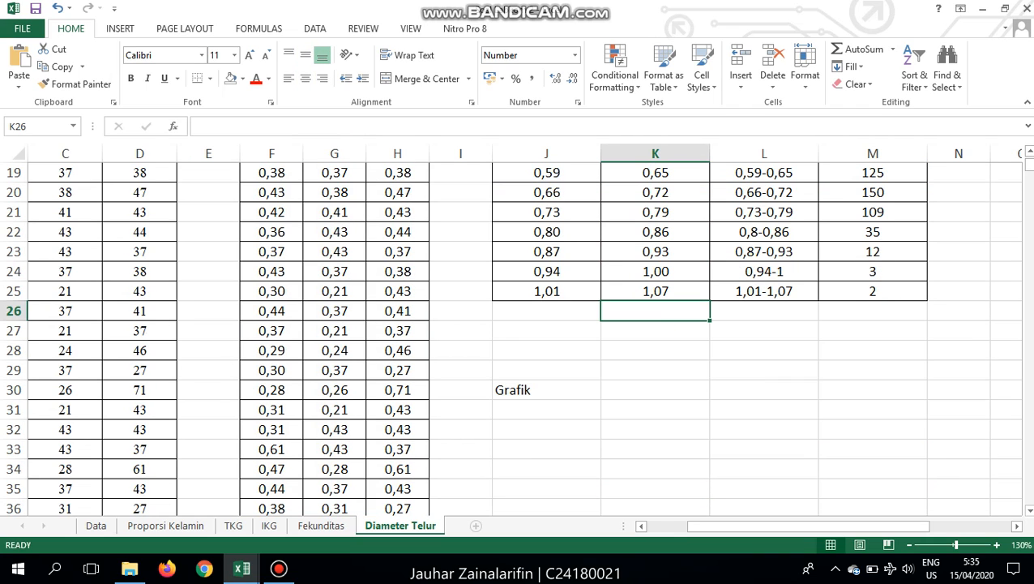
click(546, 429)
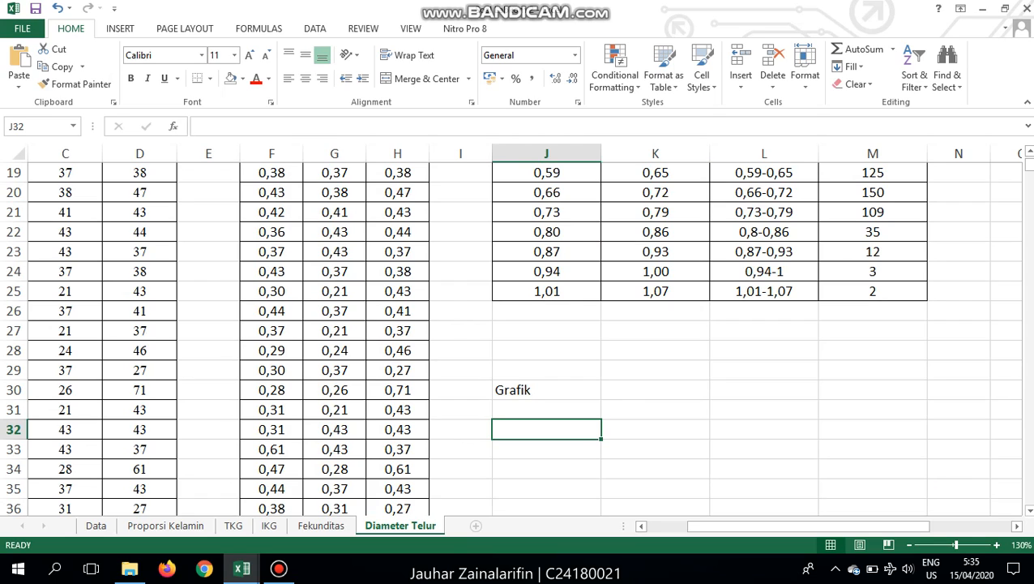
click(278, 567)
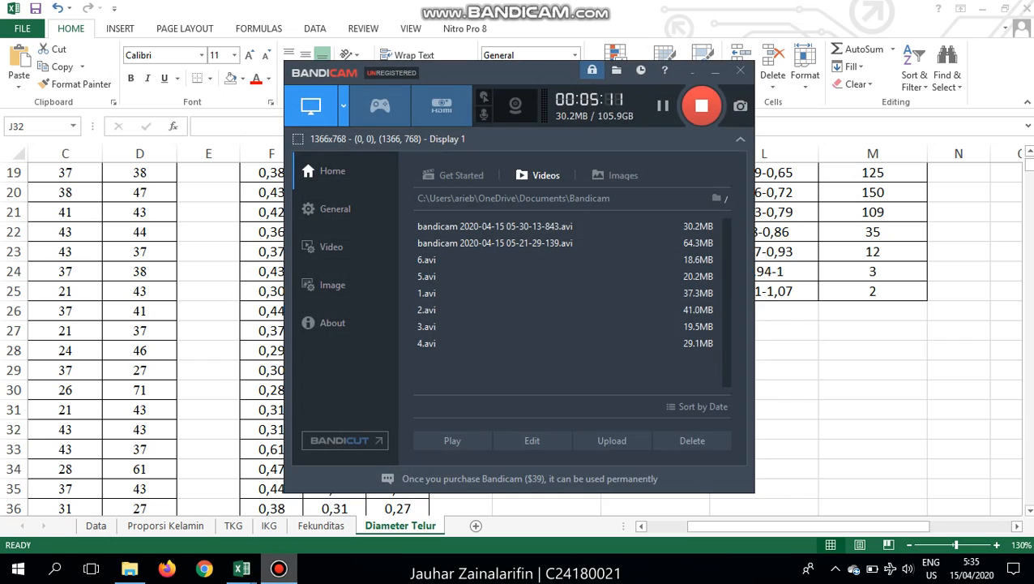
click(279, 568)
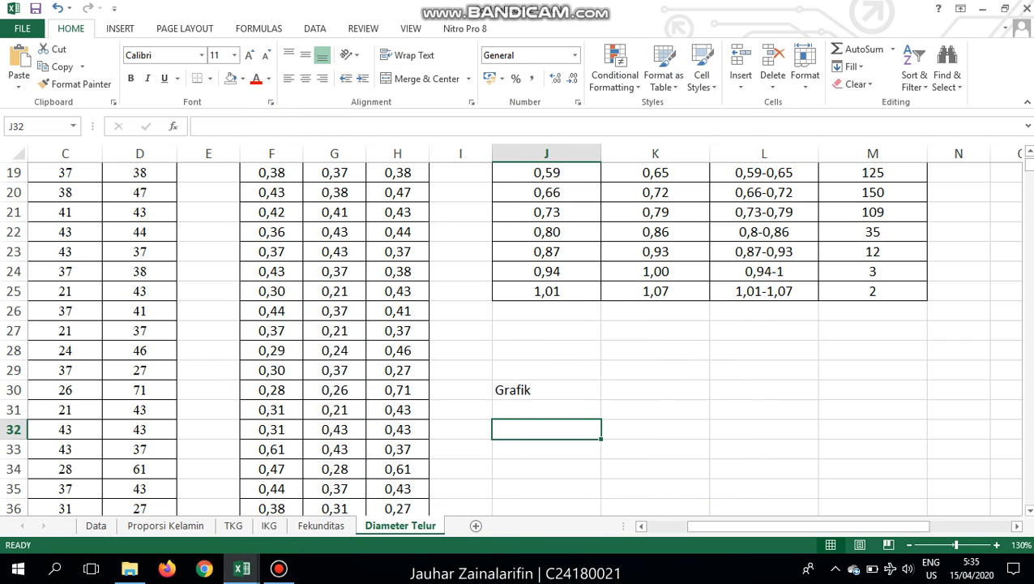
- Insert an empty 2-D clustered column chart and place it directly below the Grafik label
click(546, 409)
click(120, 29)
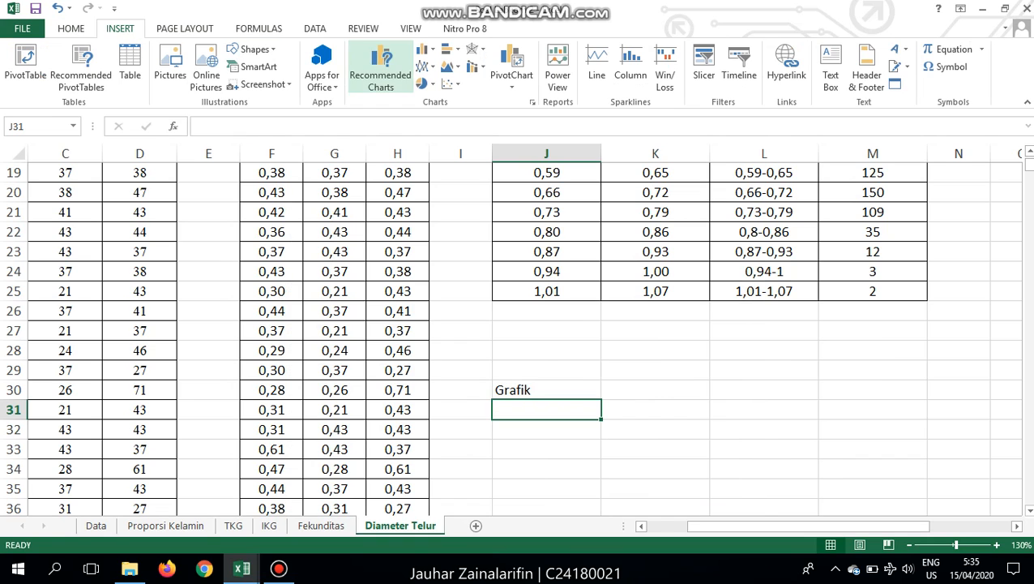
click(381, 69)
key(Escape)
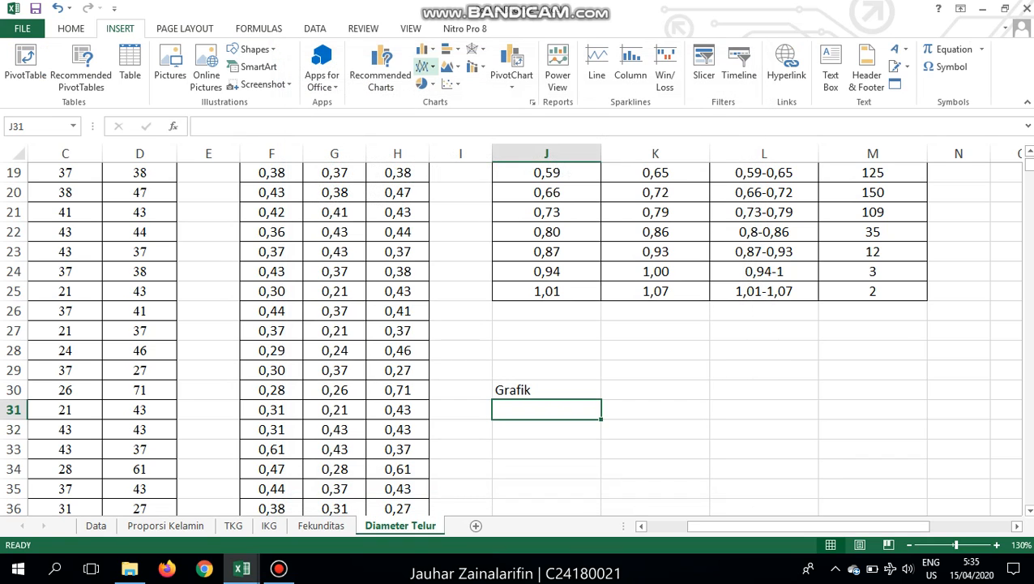
click(425, 49)
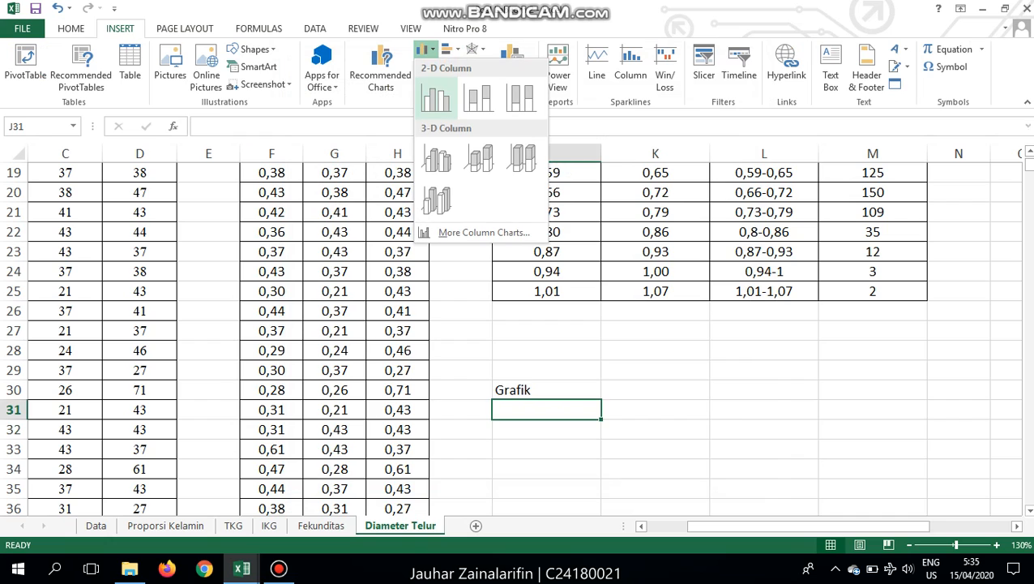
click(436, 97)
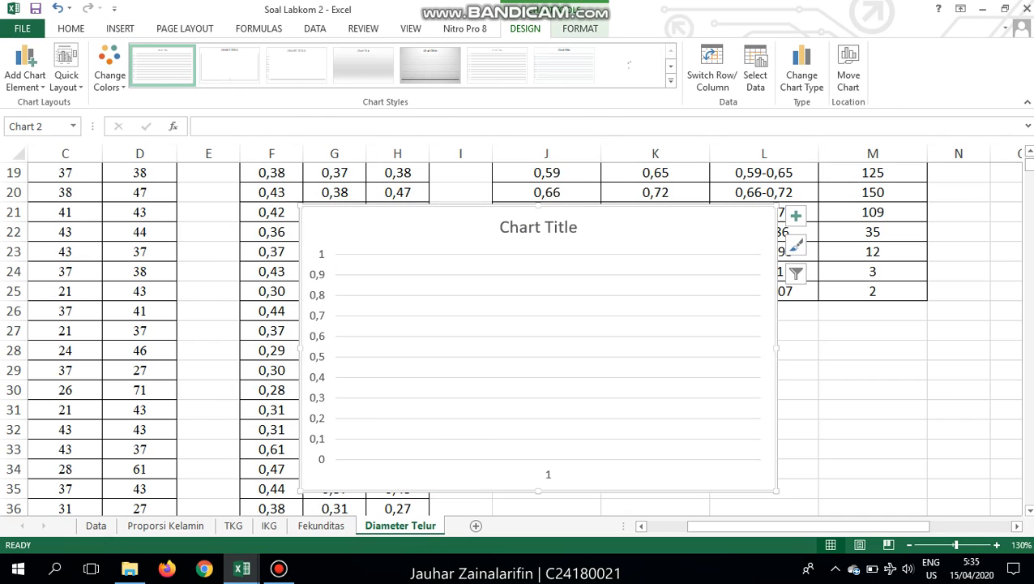
drag(437, 226, 631, 434)
- Edit the chart's data source so that Series1 takes its values from the Fi cells M11:M25
scroll(511, 337, down, 3)
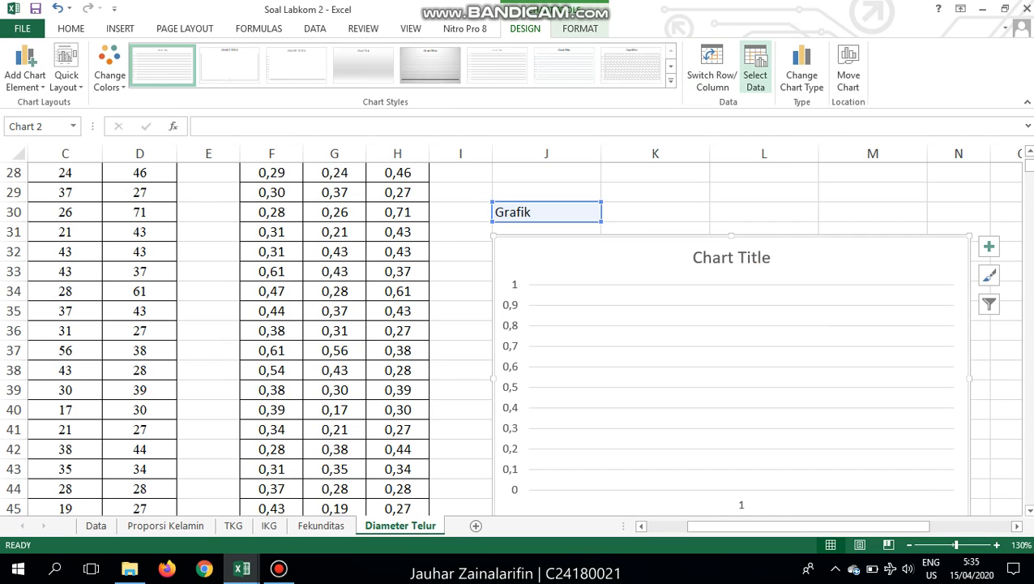
click(755, 72)
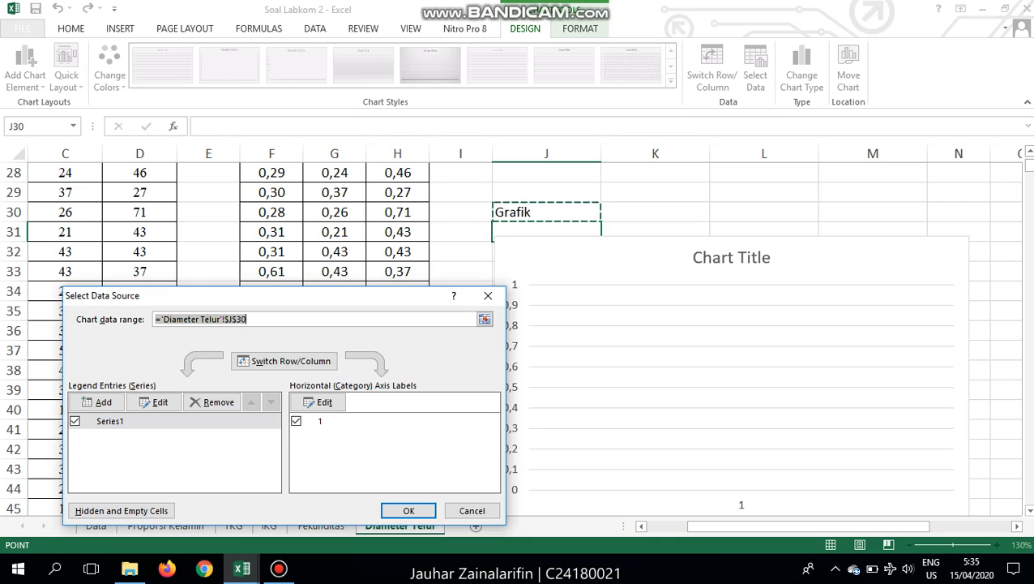
click(154, 402)
scroll(519, 341, up, 9)
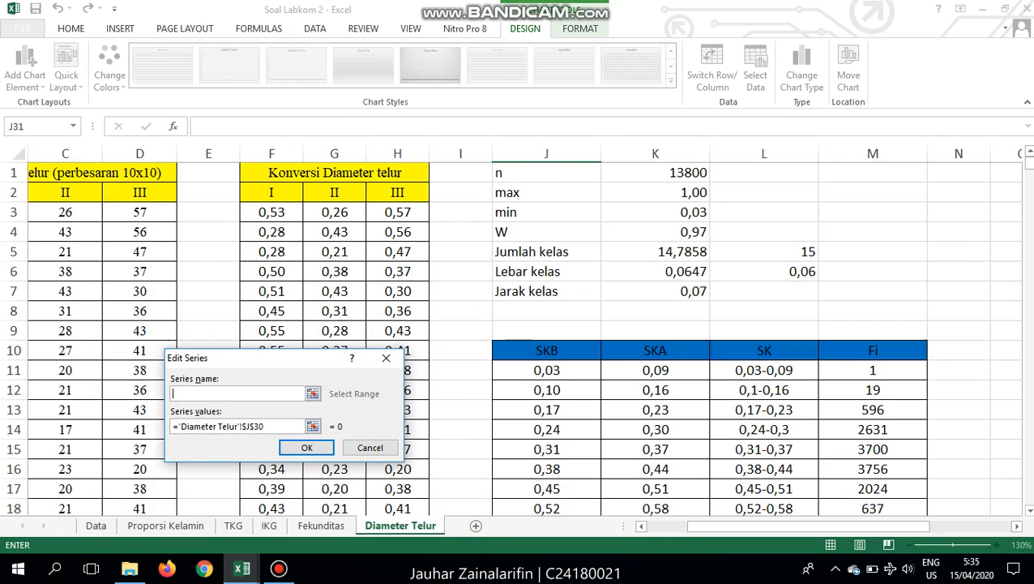
scroll(519, 341, down, 3)
scroll(511, 338, down, 1)
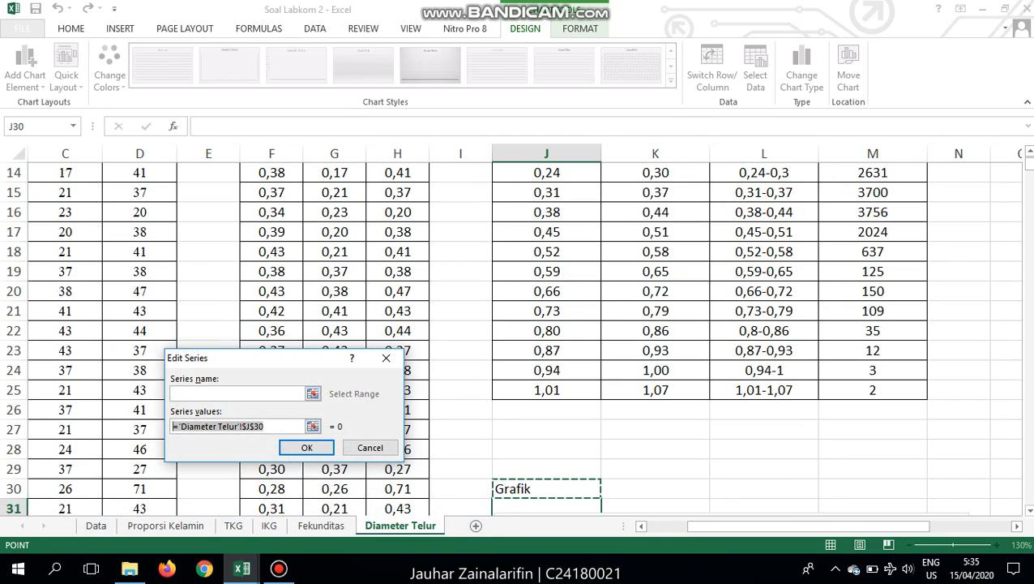
key(Tab)
key(BackSpace)
scroll(519, 340, up, 4)
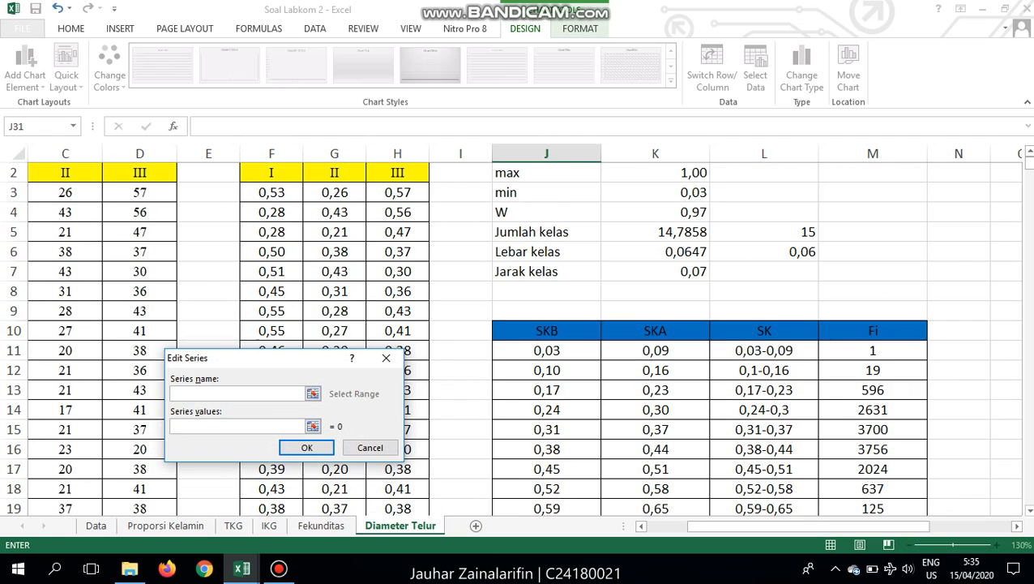
drag(873, 350, 907, 490)
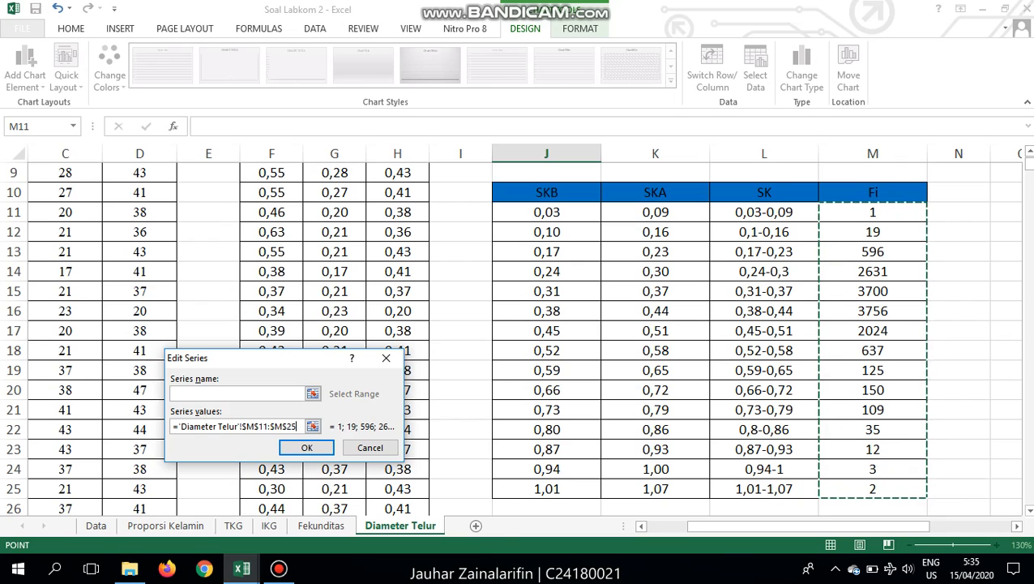
key(Return)
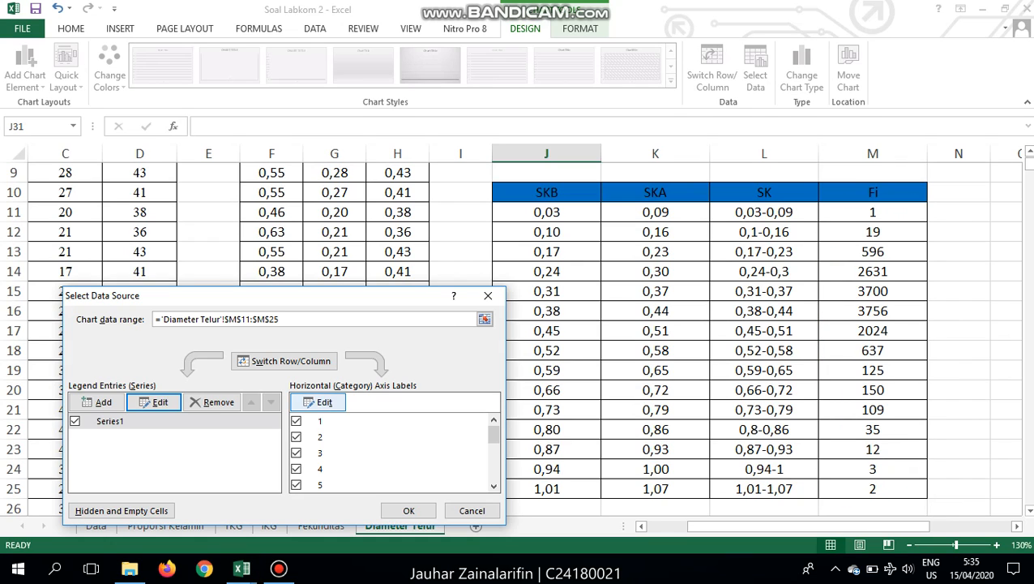
- Set the chart's horizontal axis labels to the SK cells L11:L25, apply the data source and check the chart
click(319, 402)
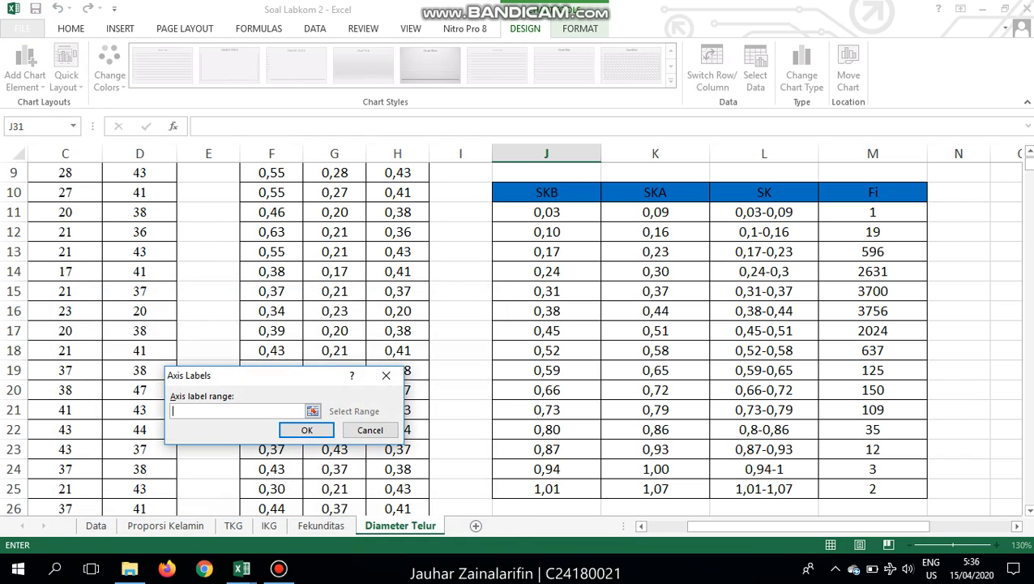
drag(763, 211, 764, 488)
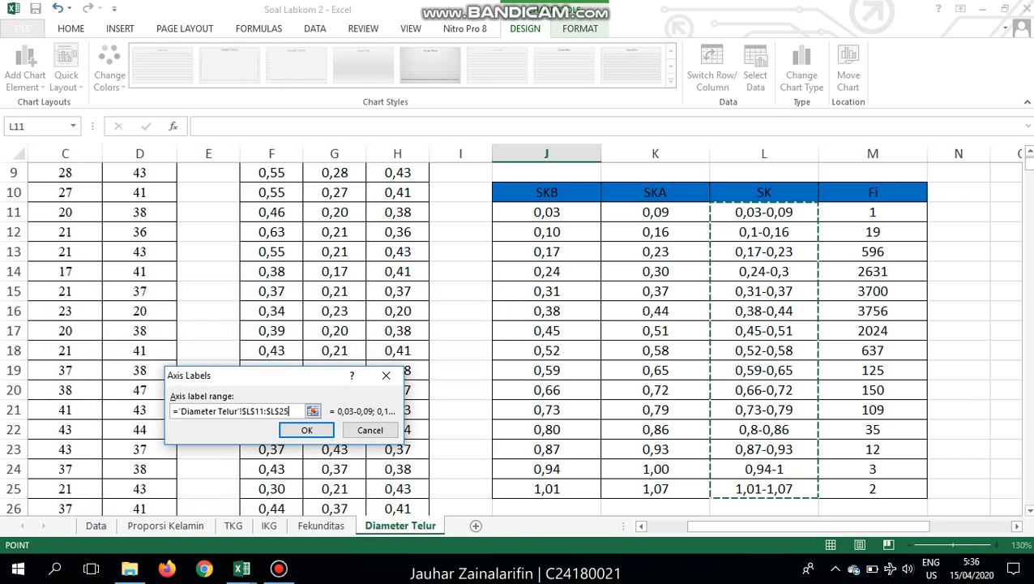
key(Return)
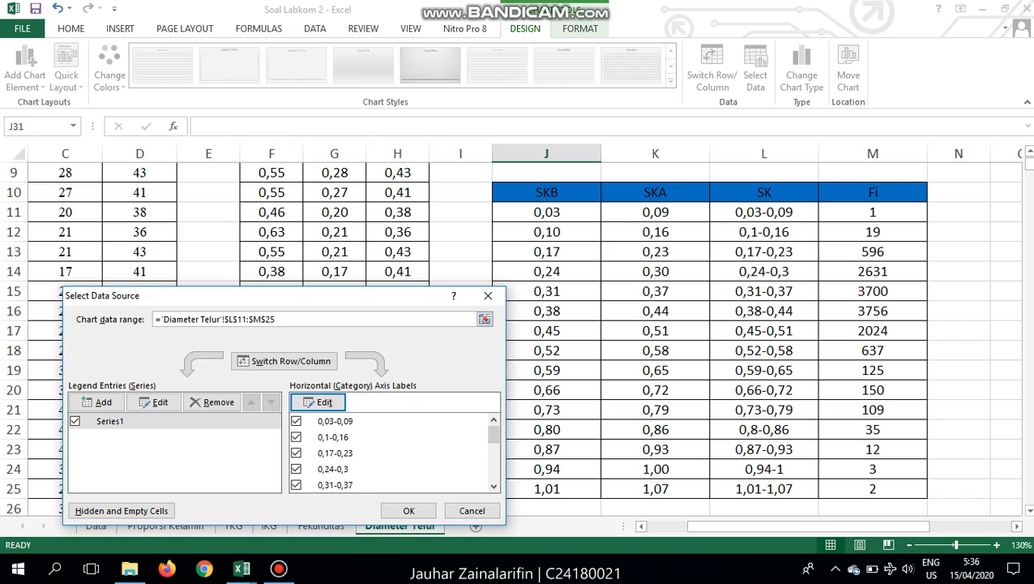
click(408, 510)
click(763, 330)
scroll(763, 331, down, 4)
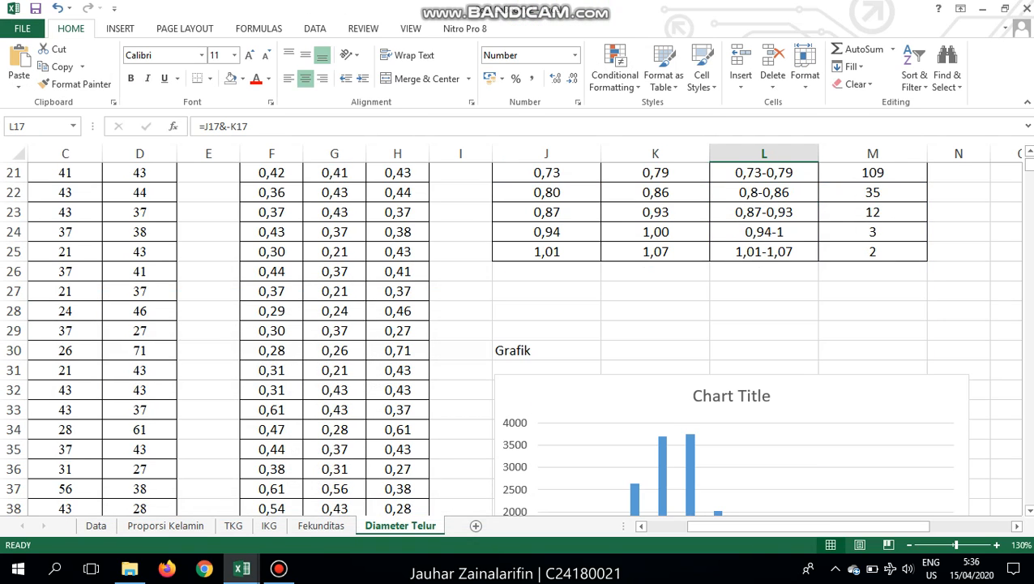
scroll(518, 340, down, 2)
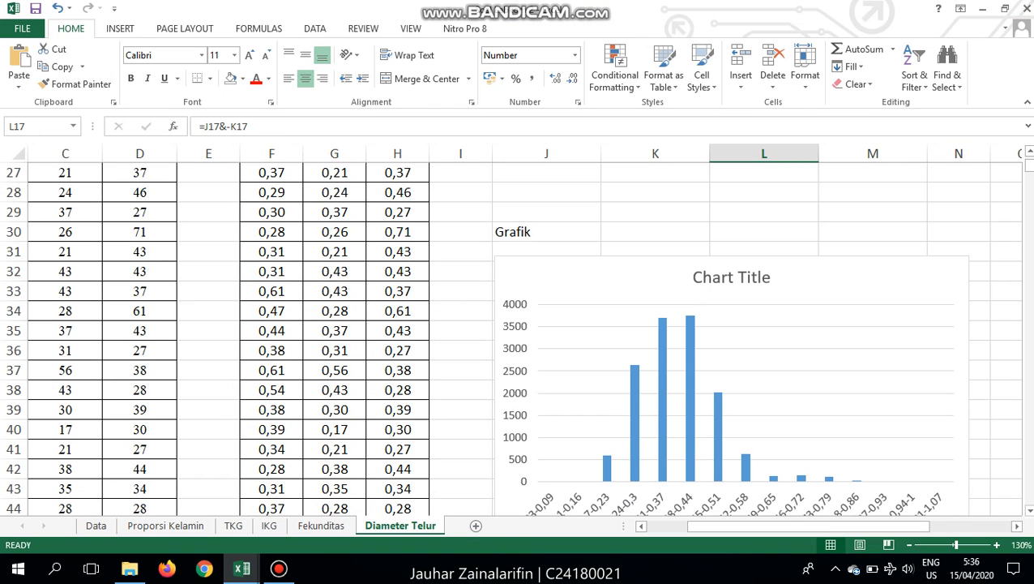
scroll(519, 340, down, 2)
scroll(518, 341, down, 2)
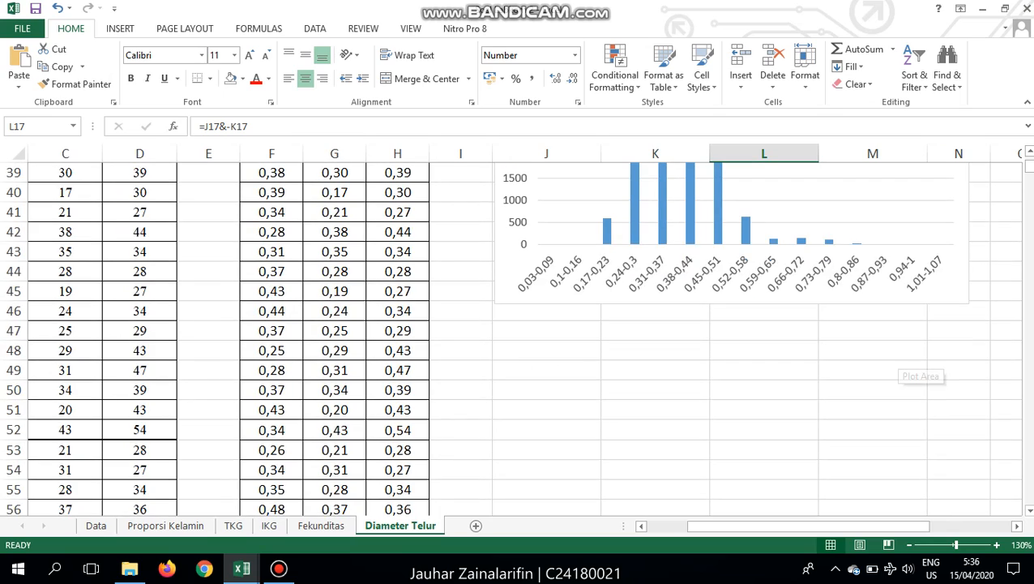
- Widen the Fi column chart below the Grafik label so that it reaches across to column S
scroll(518, 340, up, 3)
scroll(886, 350, down, 2)
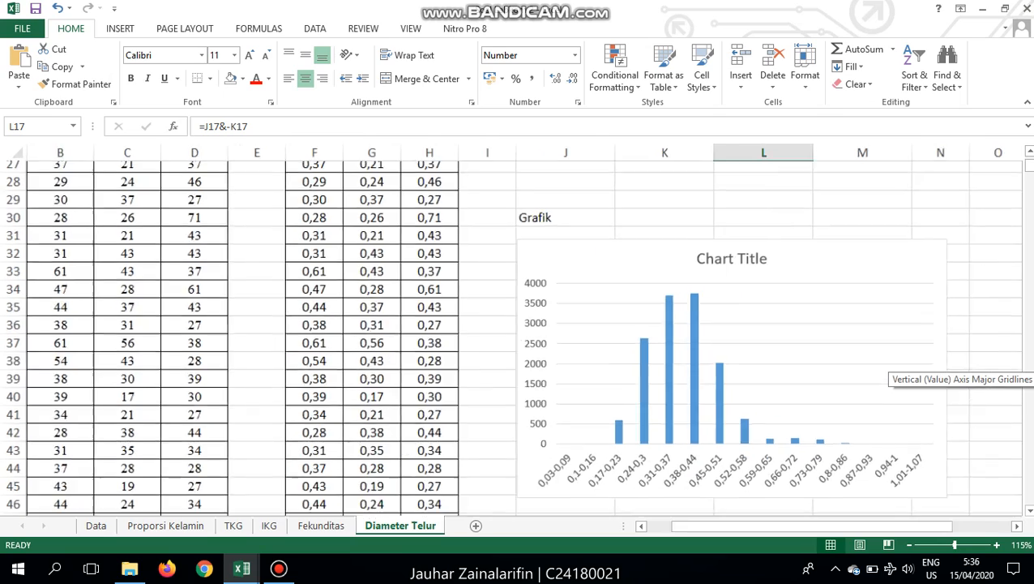
click(794, 336)
drag(850, 340, 1019, 340)
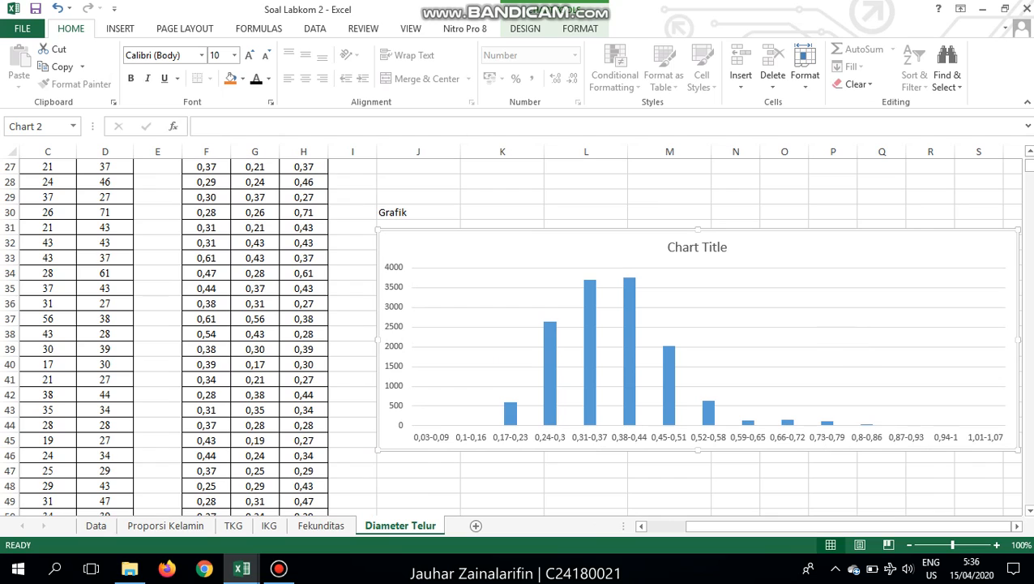
click(768, 526)
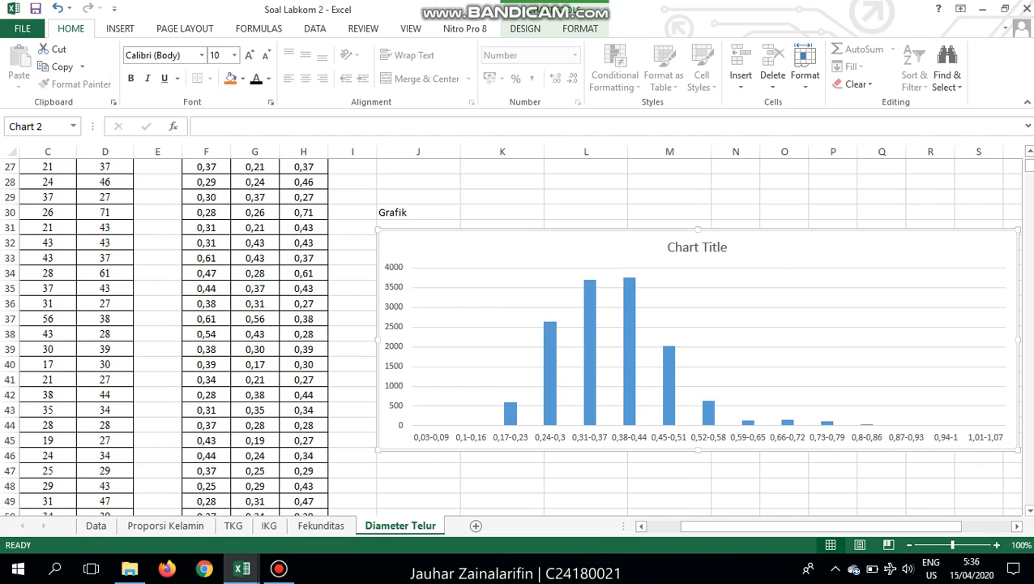
- Delete the placeholder title from the column chart
double_click(811, 247)
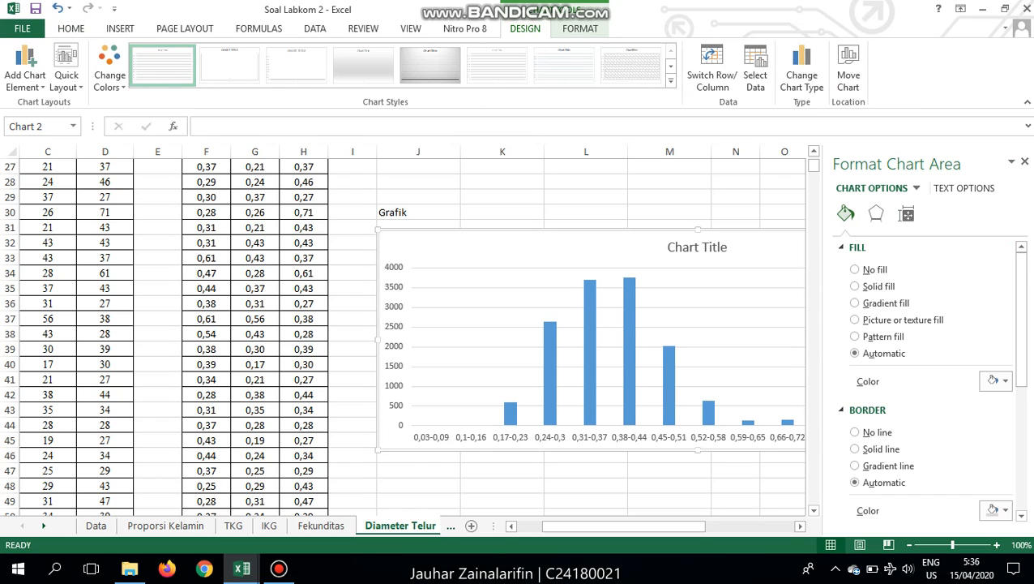
click(1024, 162)
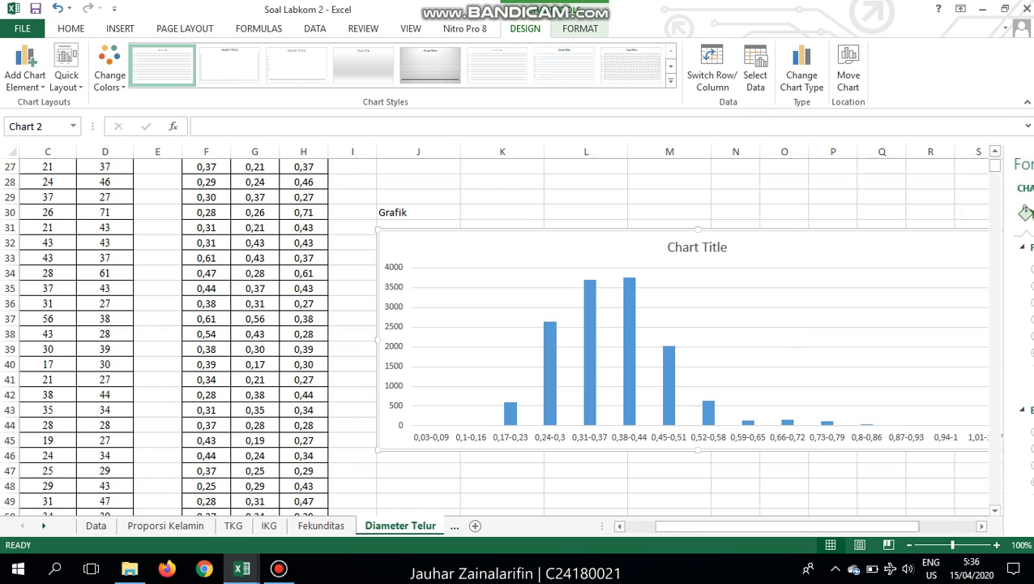
click(697, 247)
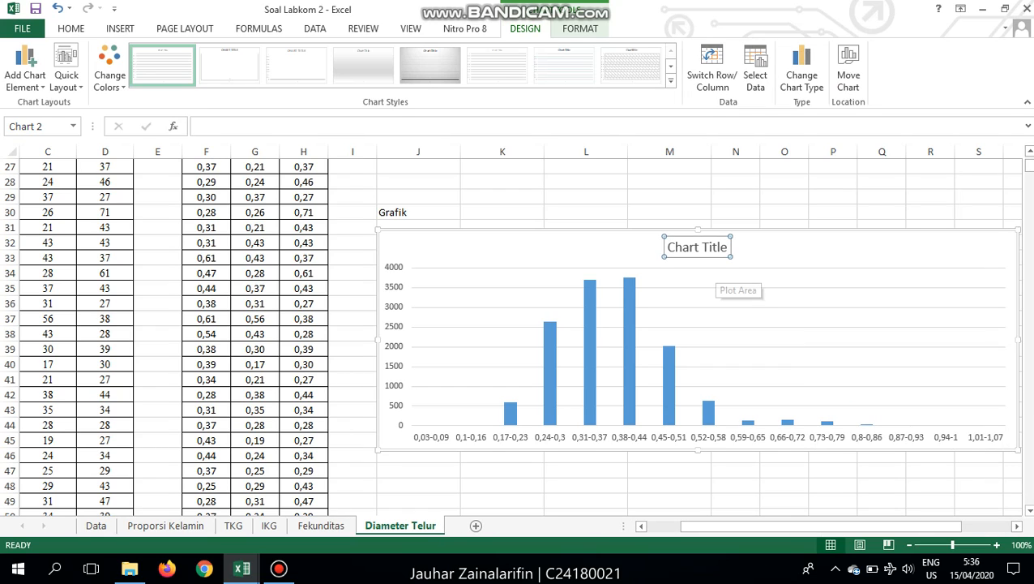
key(Delete)
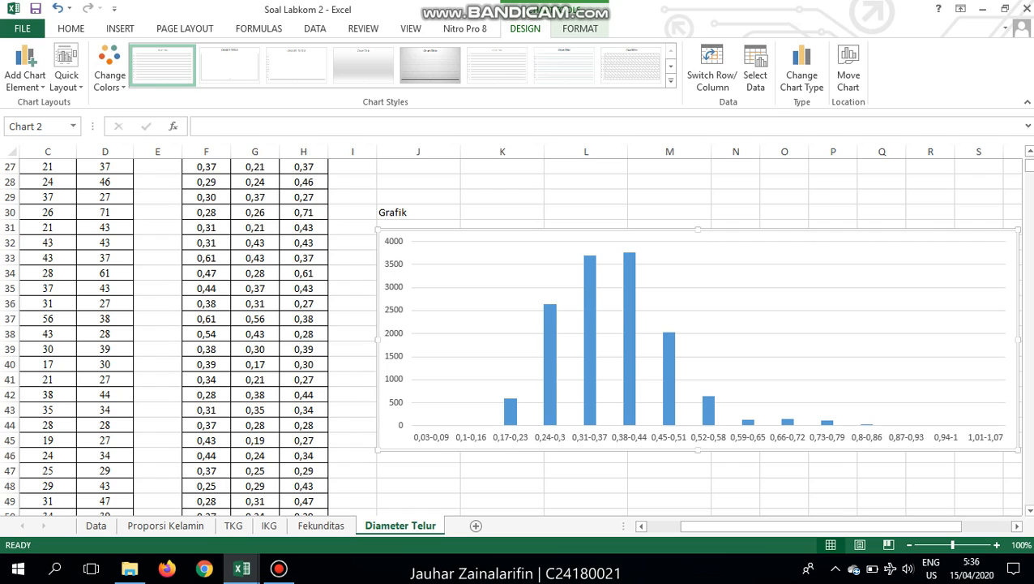
- Format the chart area with no fill and no border line
right_click(854, 223)
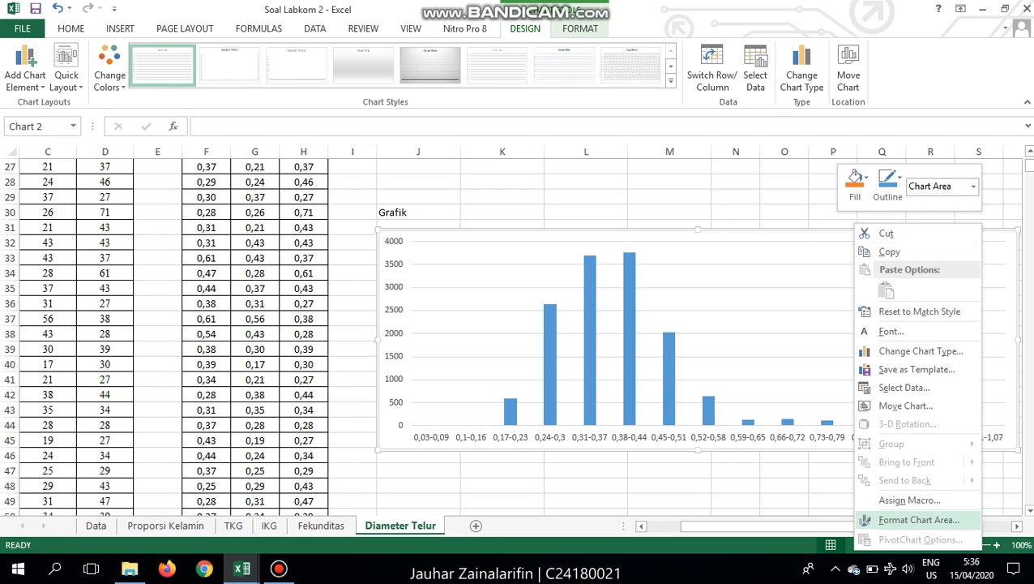
key(Escape)
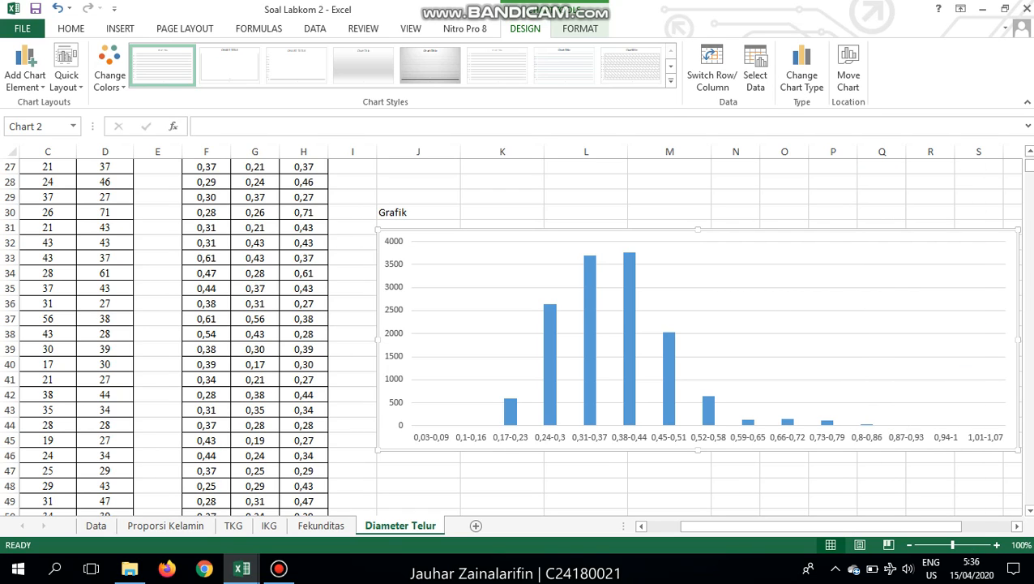
click(778, 252)
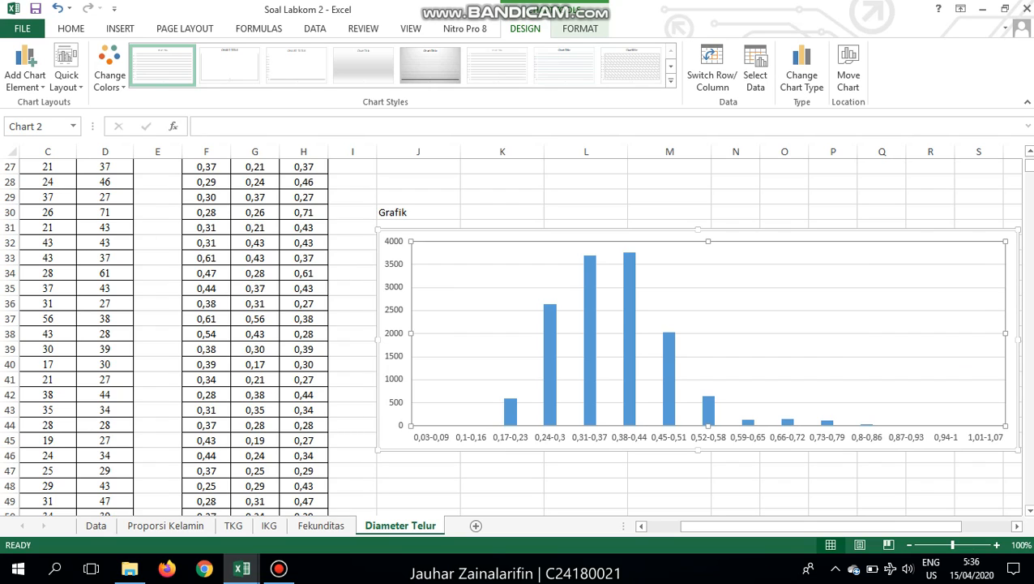
double_click(778, 235)
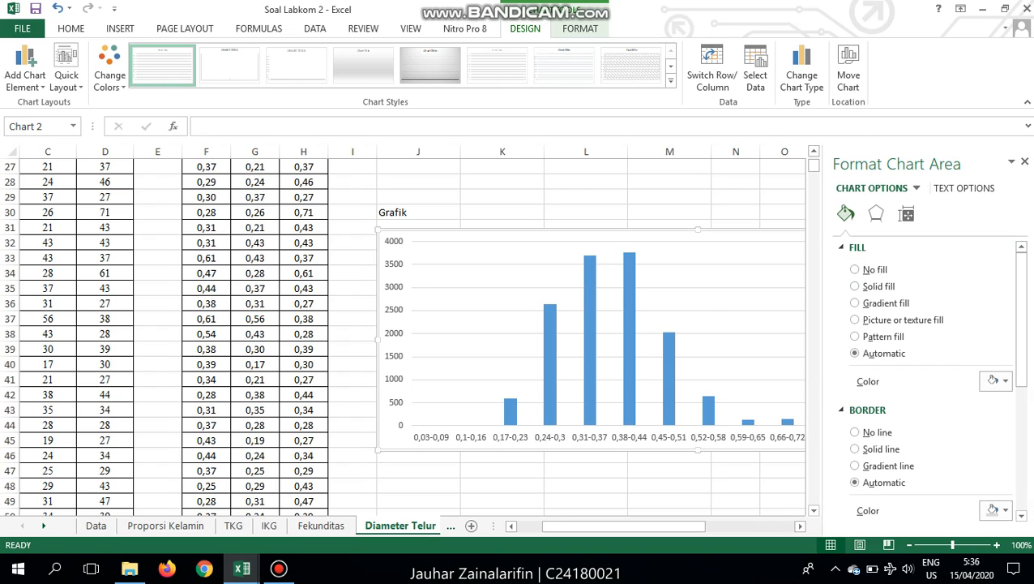
click(854, 269)
click(854, 400)
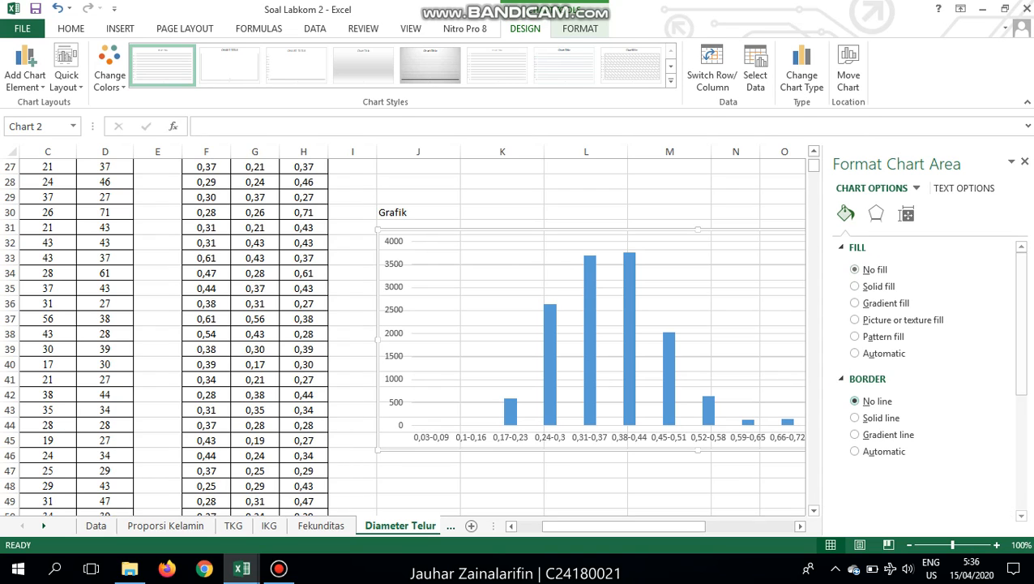
- Delete the horizontal gridlines from the chart's plot area
click(713, 298)
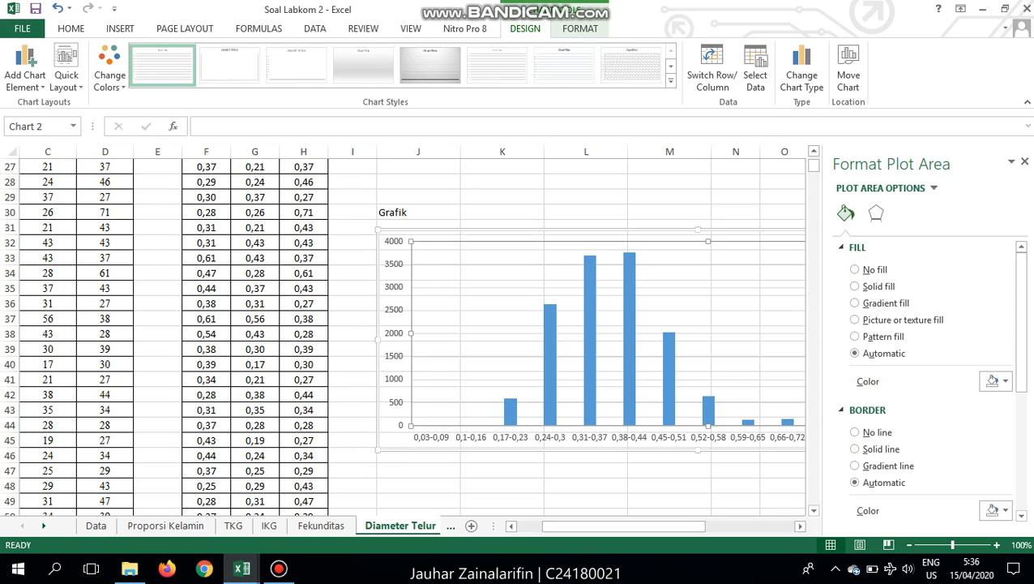
click(713, 287)
key(Delete)
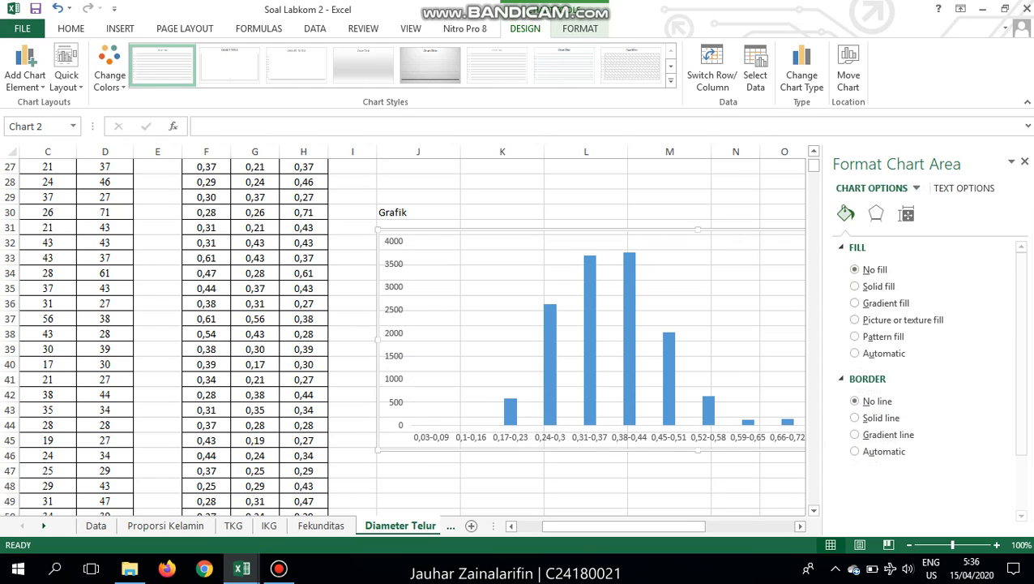
- Format the chart's vertical value axis with no fill and a solid black line
key(Down)
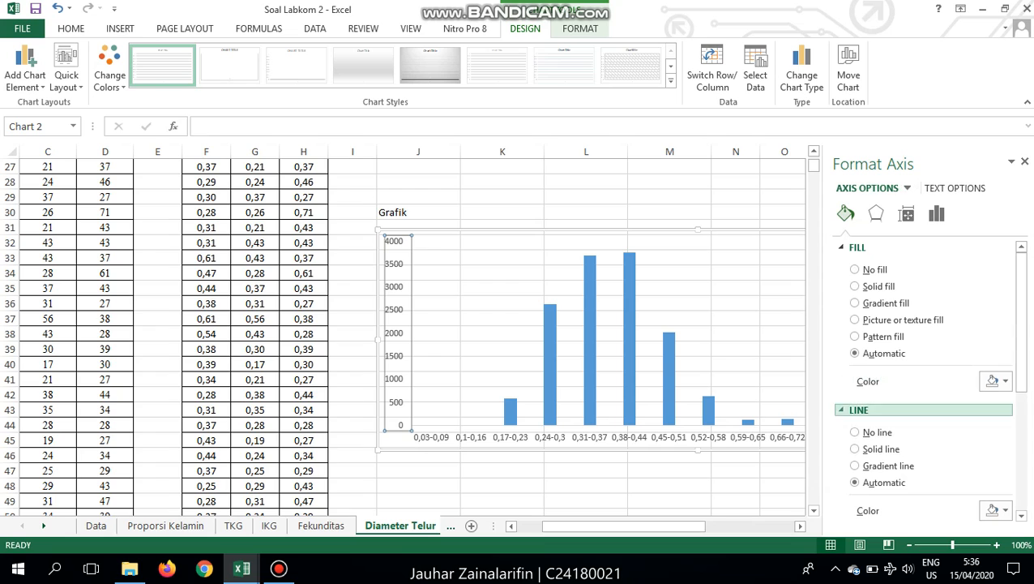
click(856, 286)
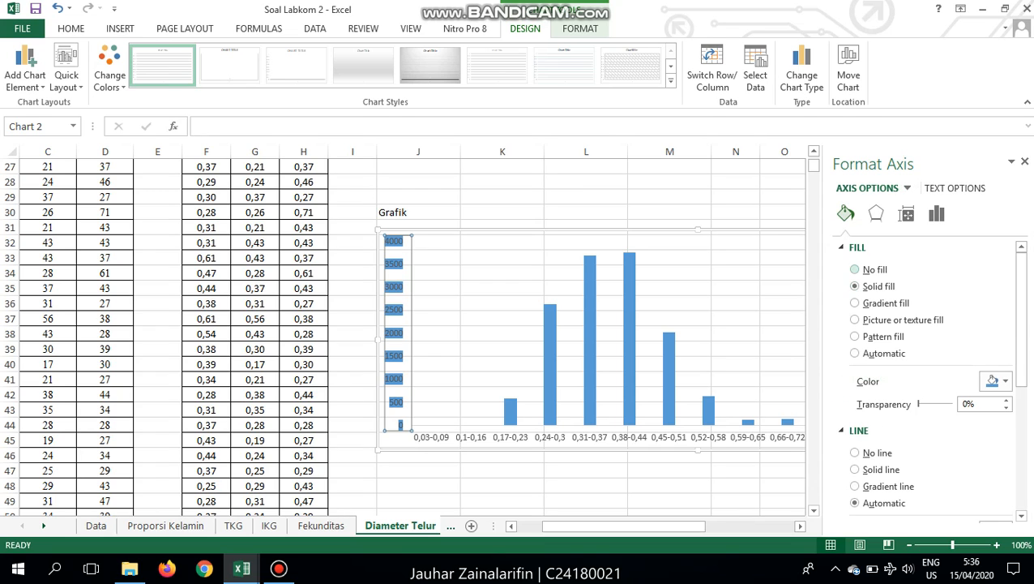
click(856, 269)
click(855, 417)
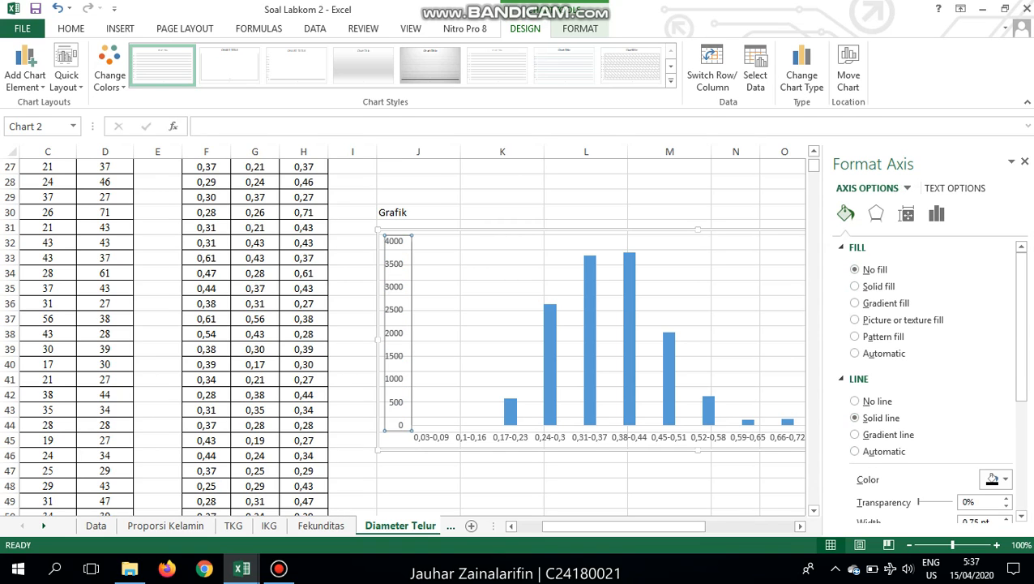
- Give the chart's horizontal category axis a solid black line
click(710, 437)
click(997, 511)
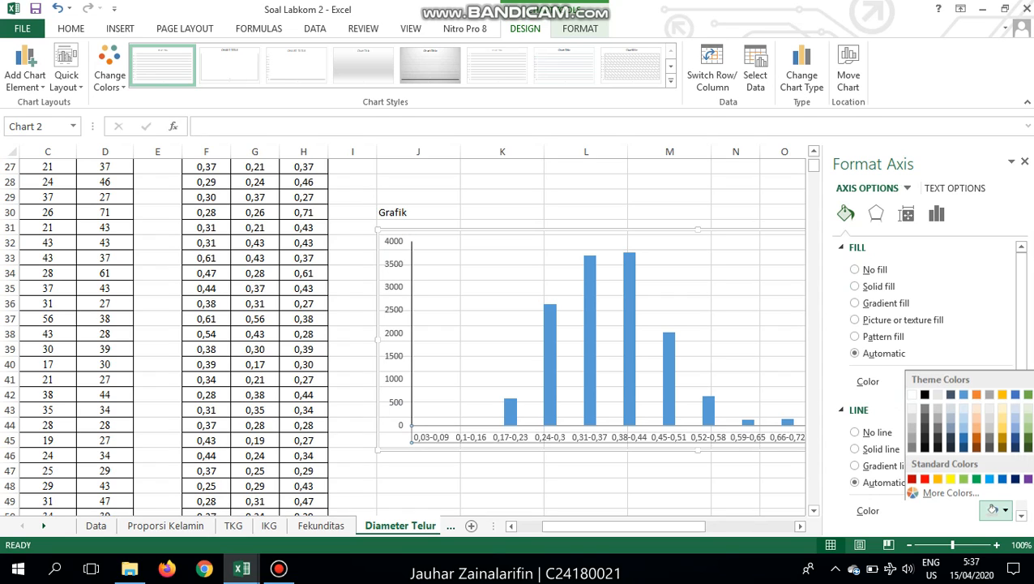
click(924, 393)
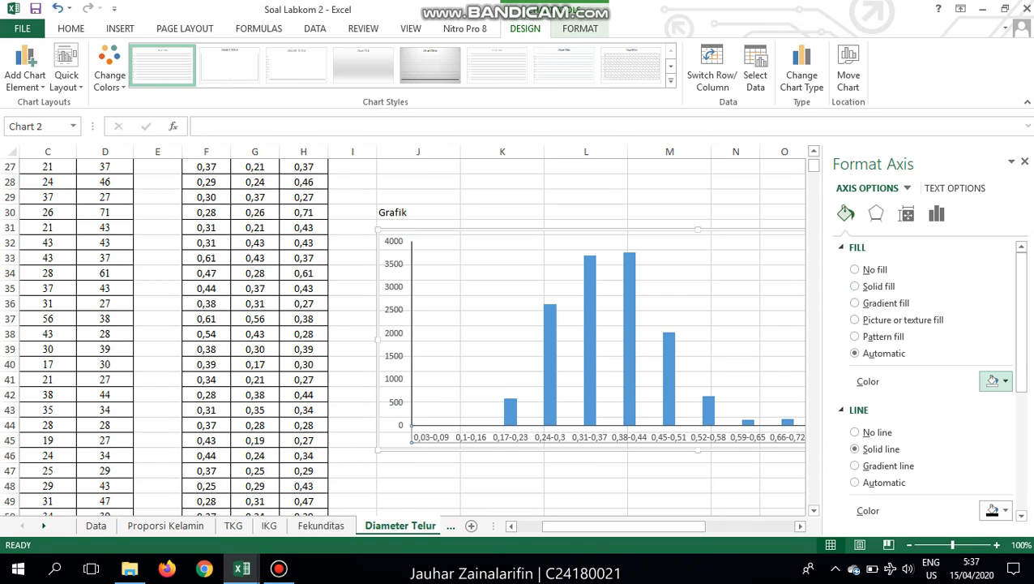
scroll(992, 380, down, 3)
scroll(932, 381, down, 1)
click(995, 308)
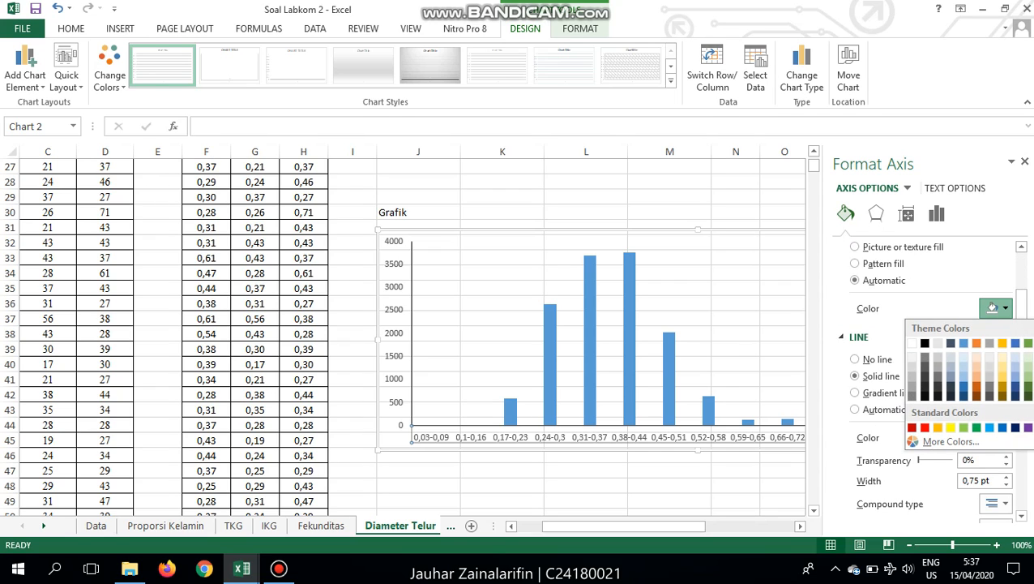
click(924, 343)
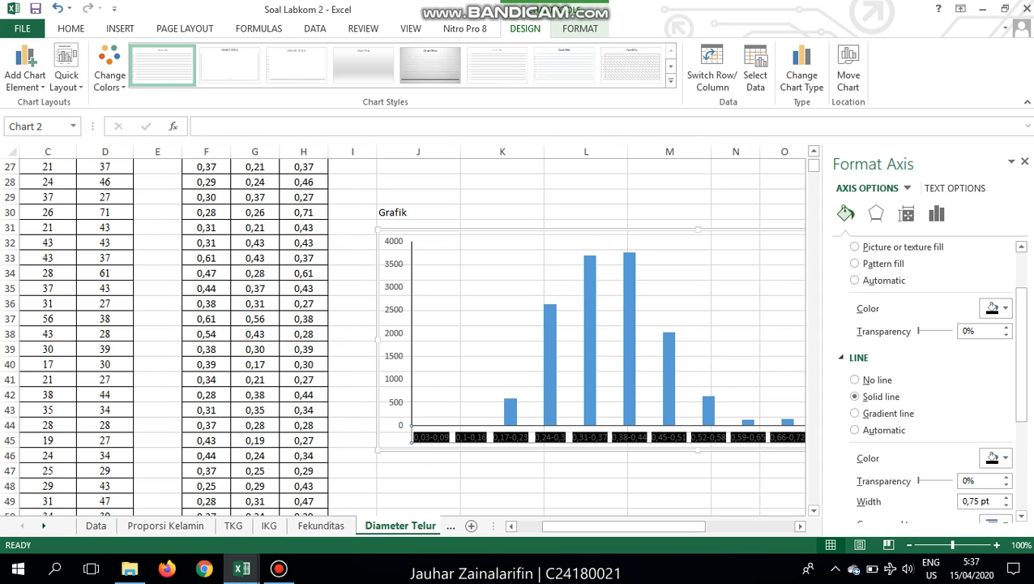
click(854, 279)
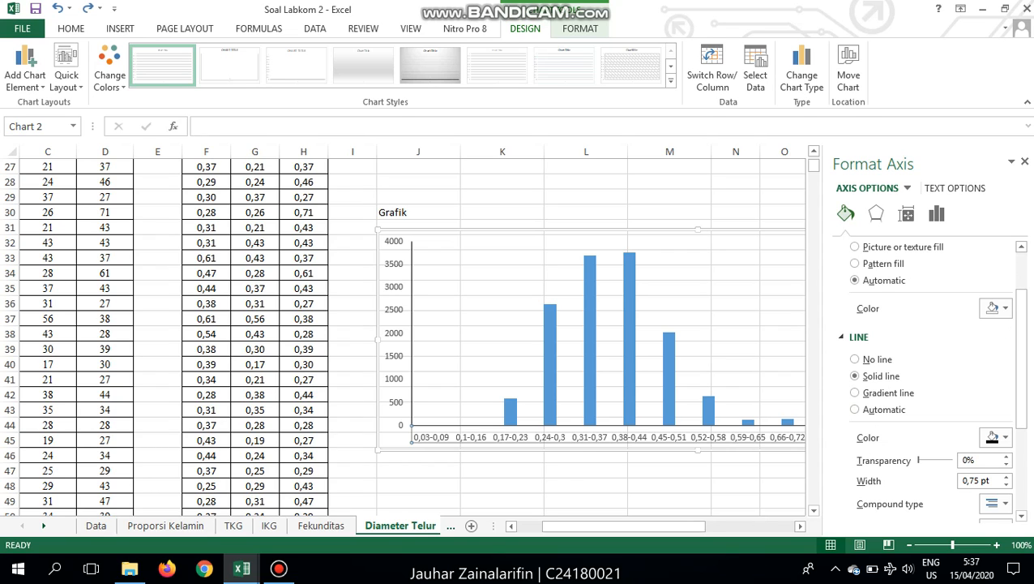
- Add a trendline to the column chart through its chart elements
scroll(932, 381, up, 1)
click(733, 332)
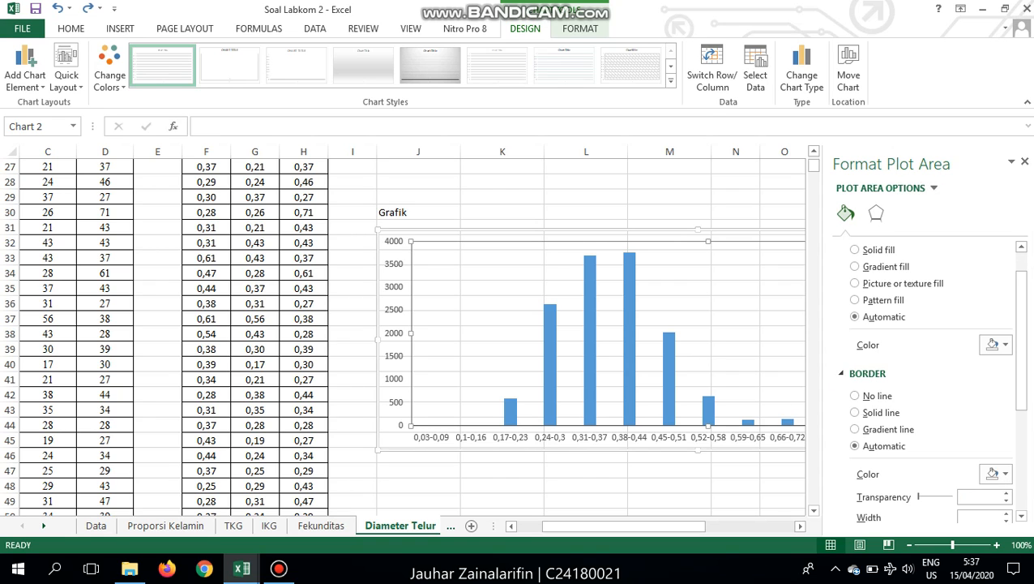
drag(628, 526, 687, 525)
scroll(923, 381, down, 3)
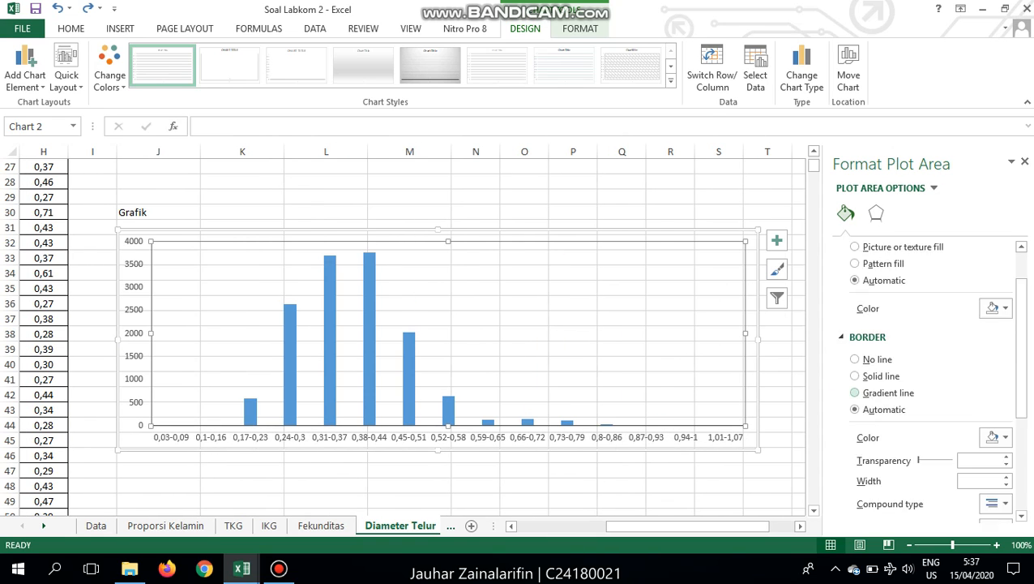
click(778, 243)
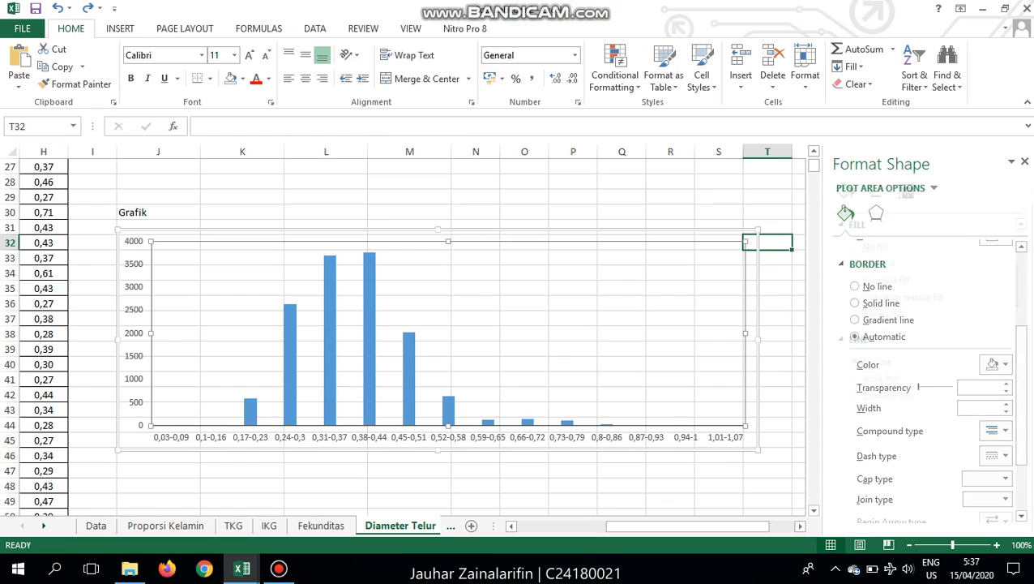
click(717, 284)
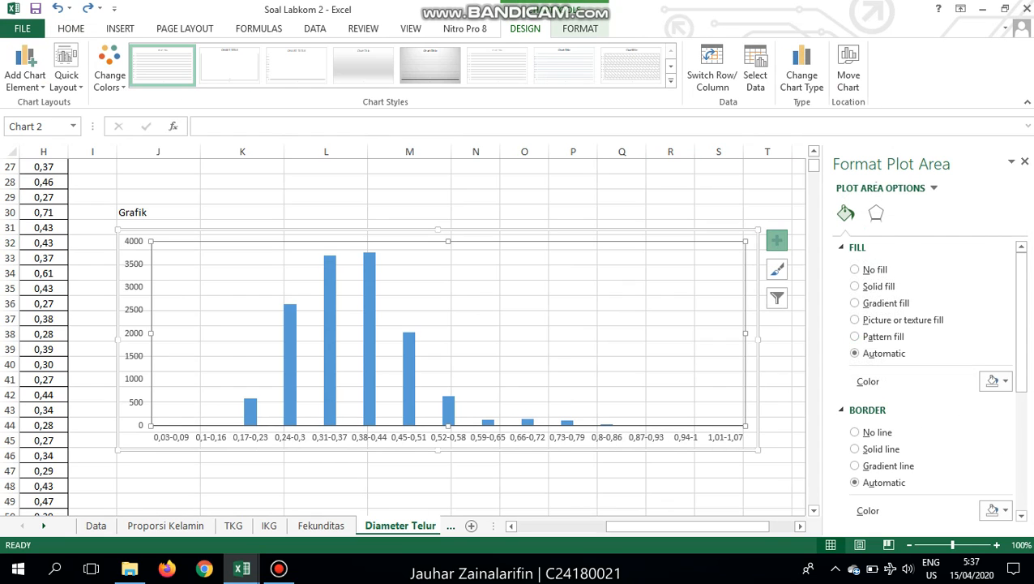
click(776, 240)
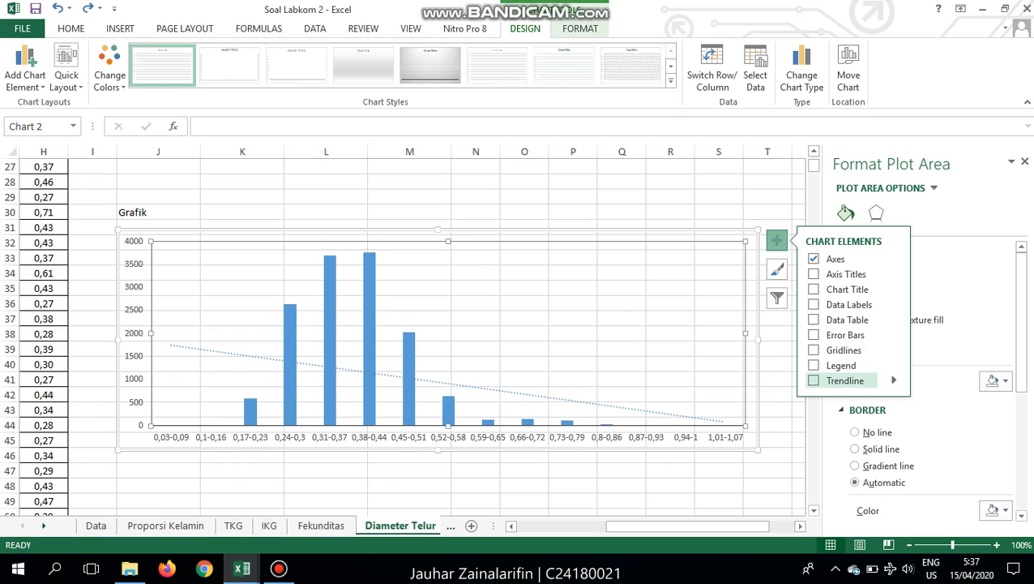
click(814, 380)
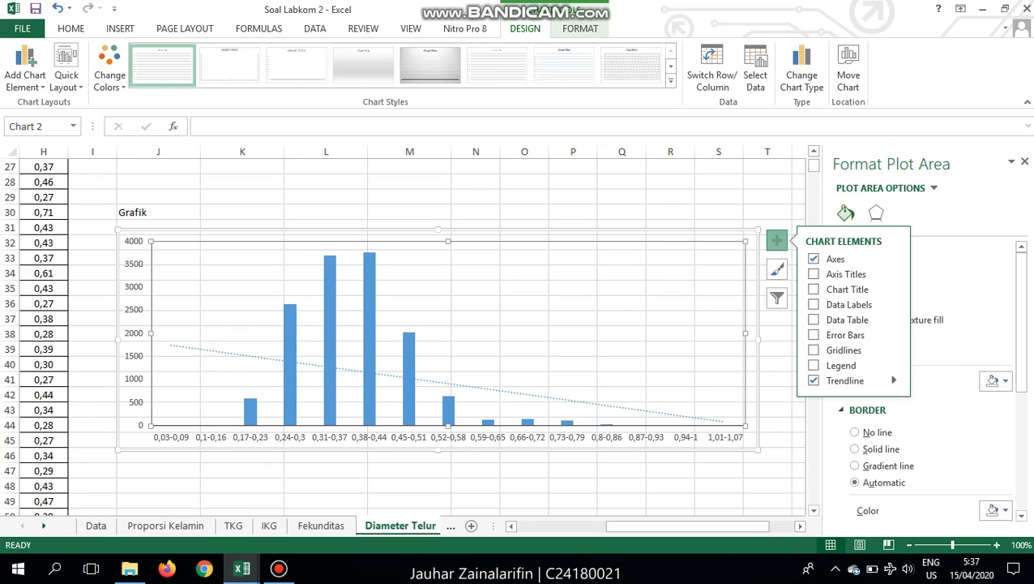
- Change the column chart's trendline type from linear to a moving average with a period of 2
click(893, 380)
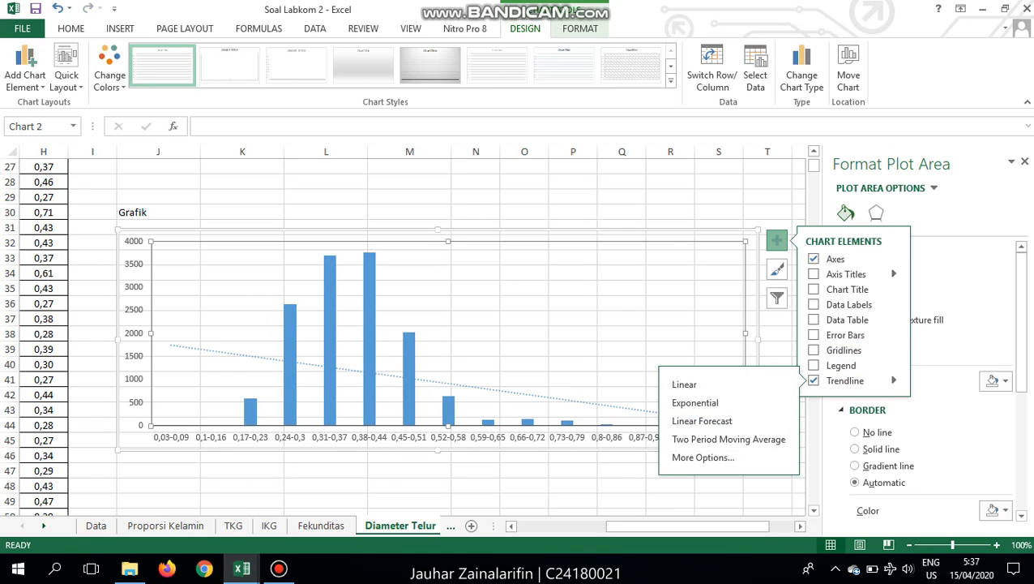
click(703, 457)
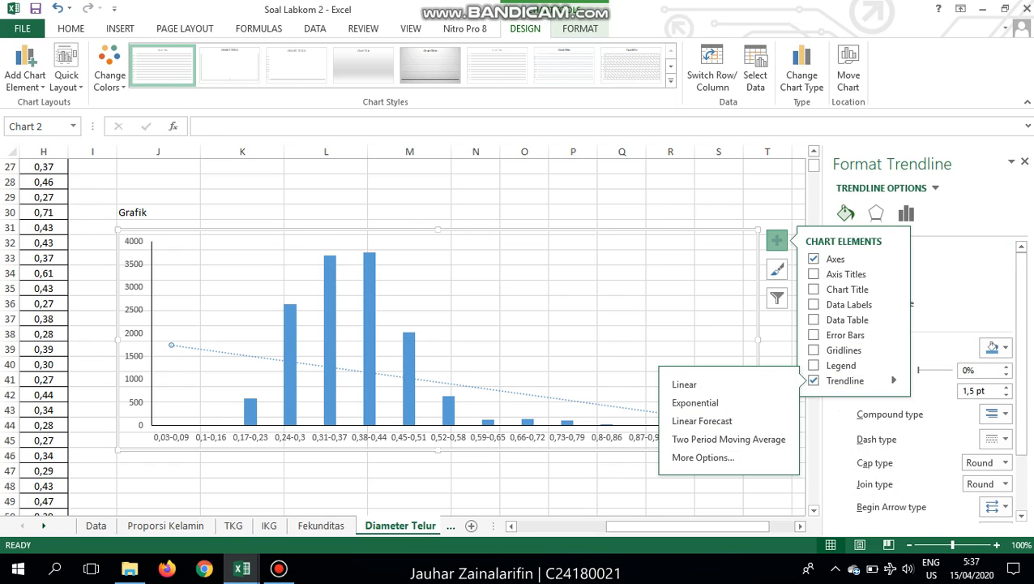
click(567, 309)
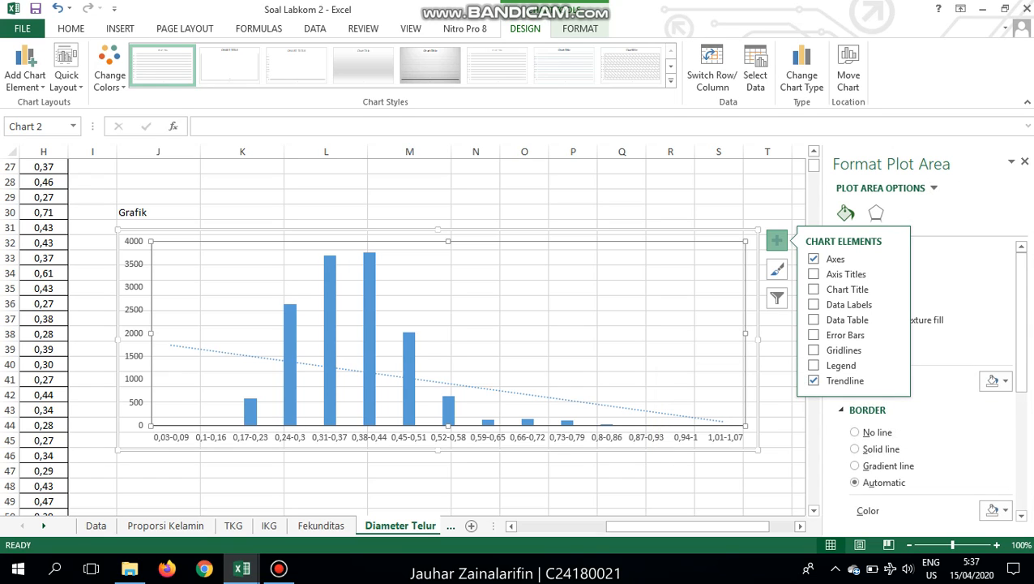
click(580, 401)
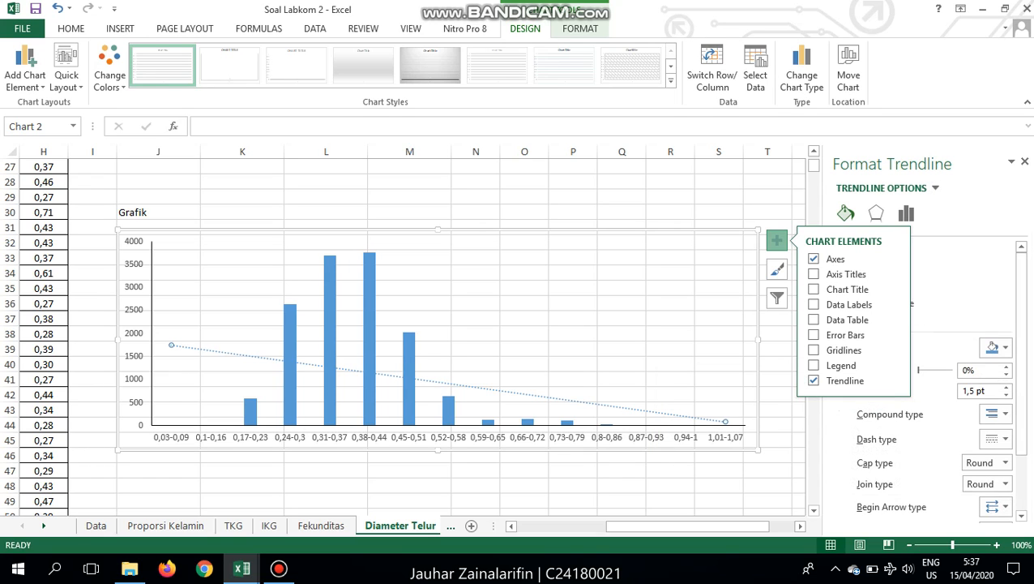
click(957, 246)
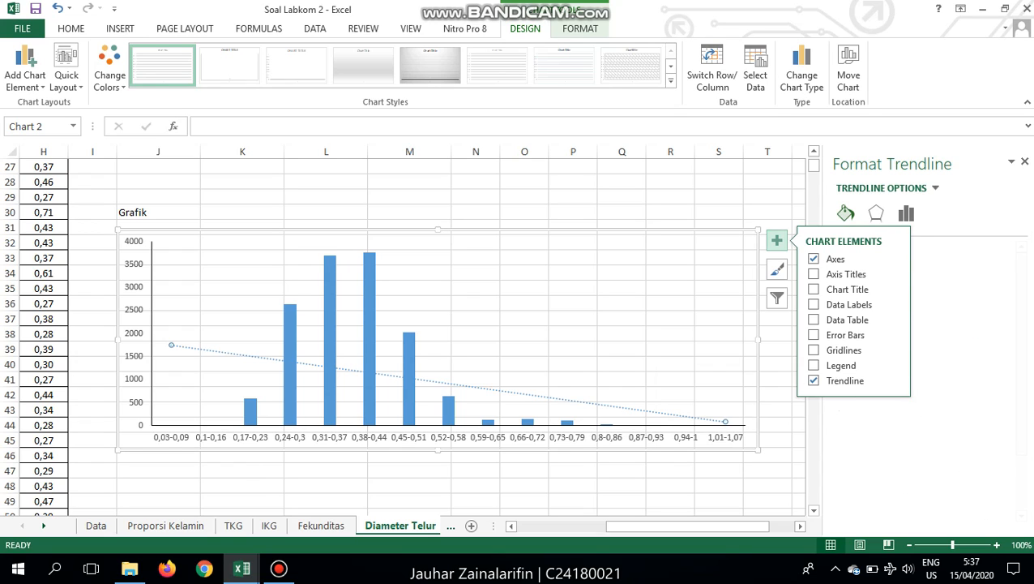
click(776, 241)
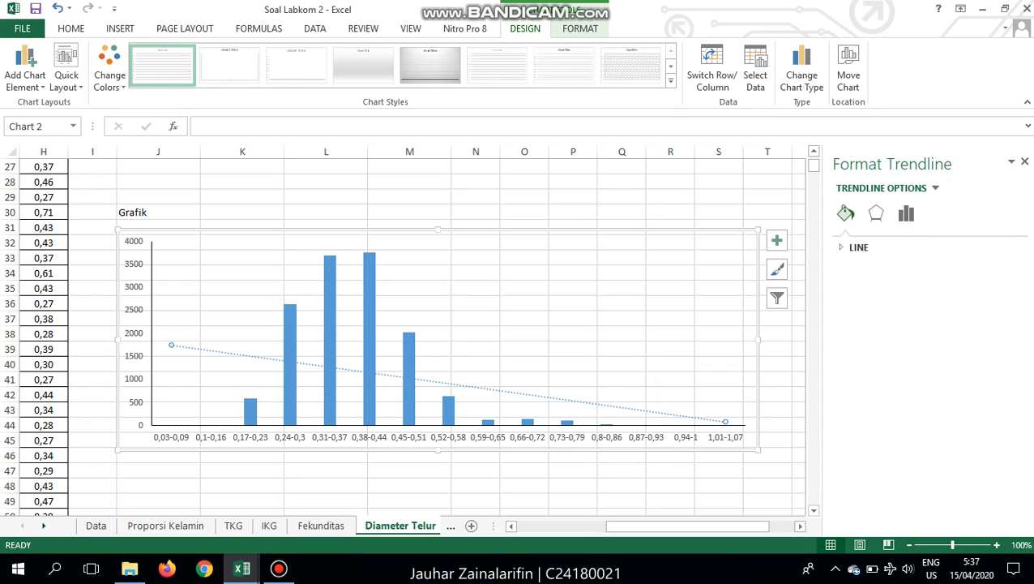
click(906, 213)
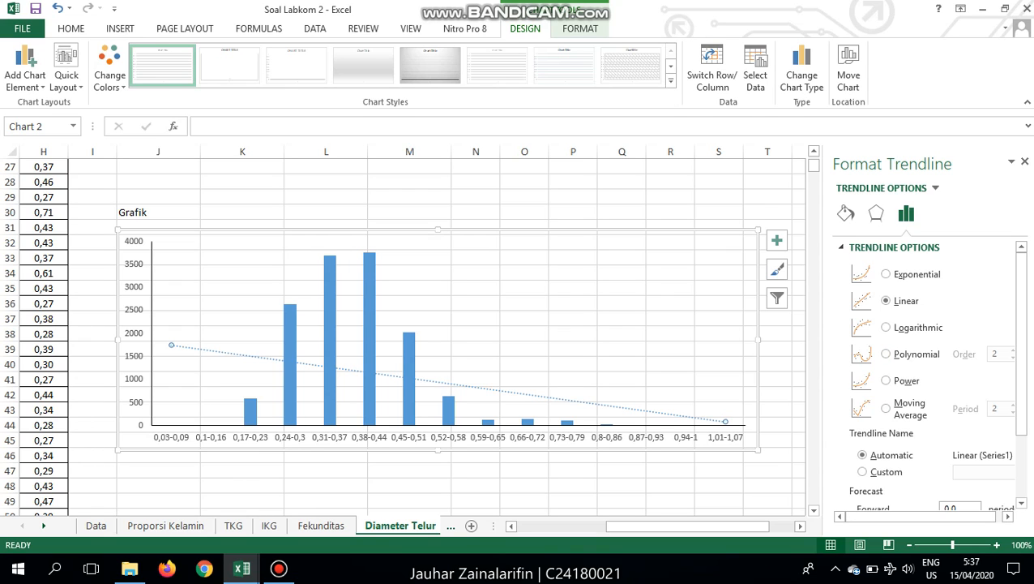
click(886, 407)
scroll(924, 373, down, 3)
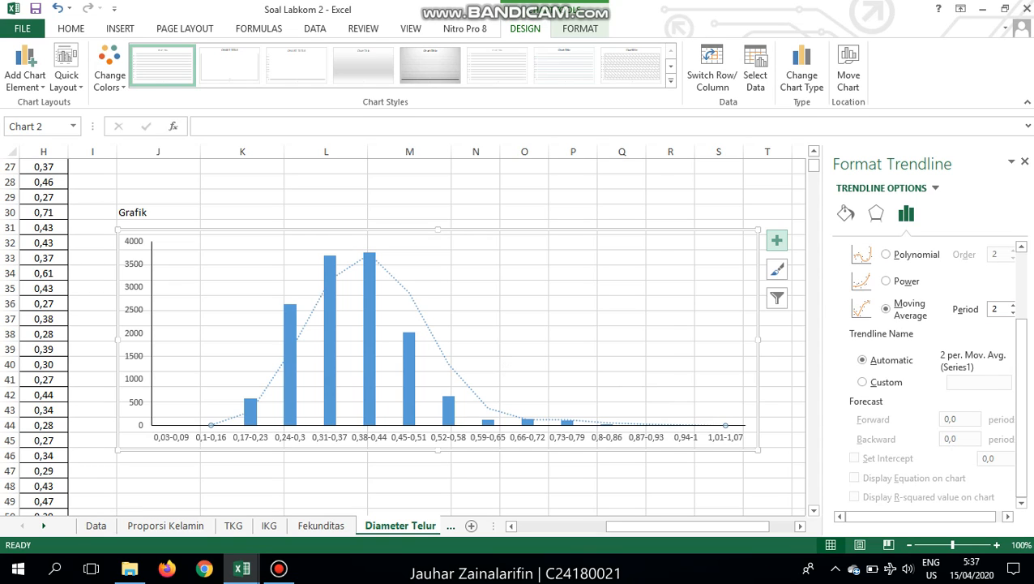
- Add axis titles to the chart and set the vertical axis title to "Frekuensi"
click(777, 240)
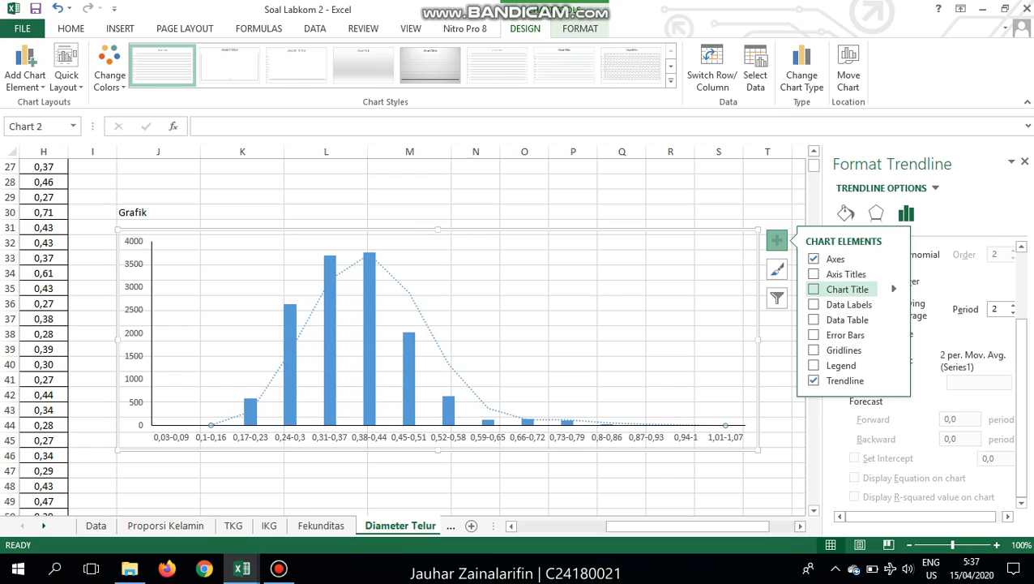
click(843, 274)
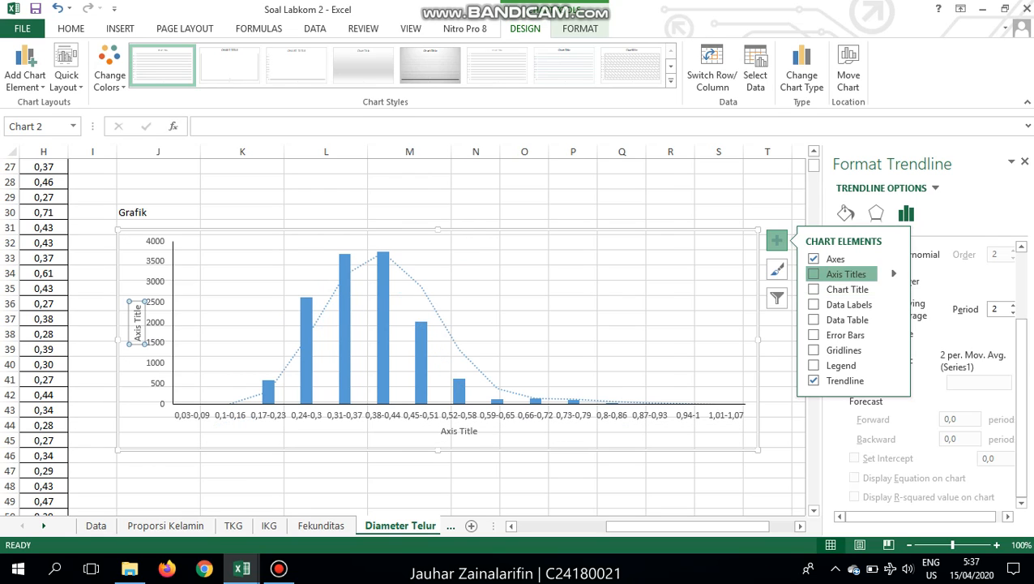
double_click(137, 313)
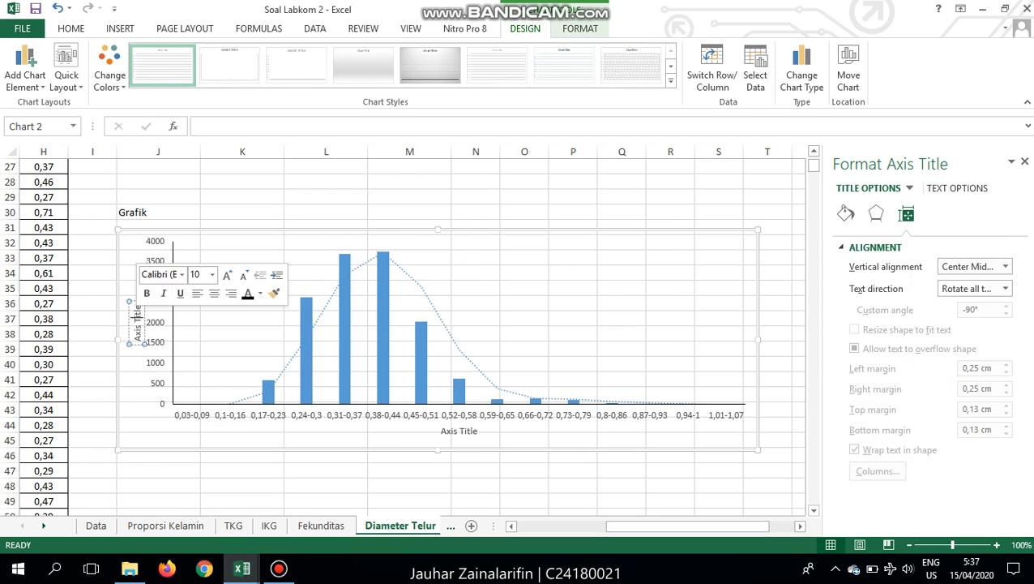
key(ctrl+a)
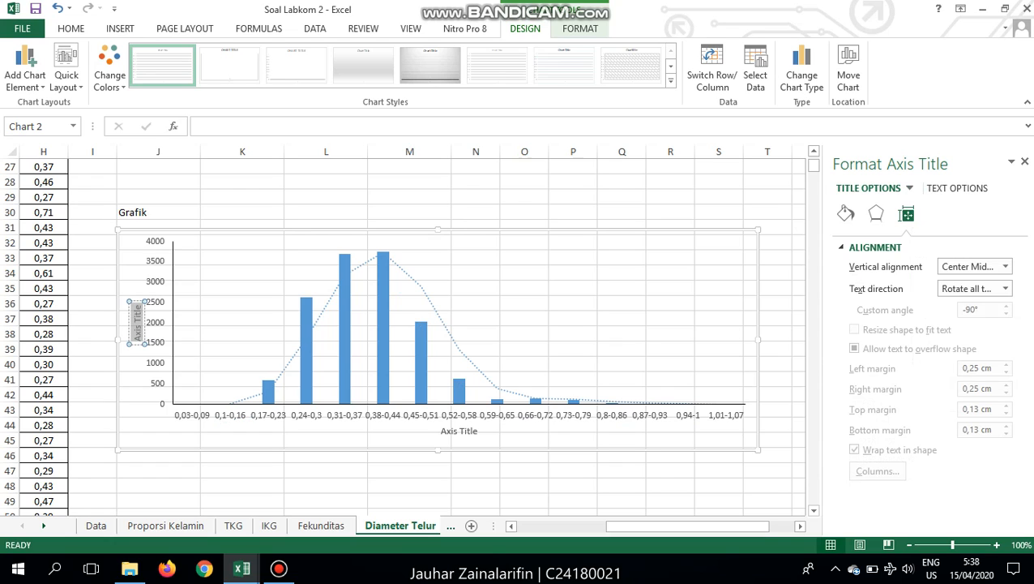
text(Fe)
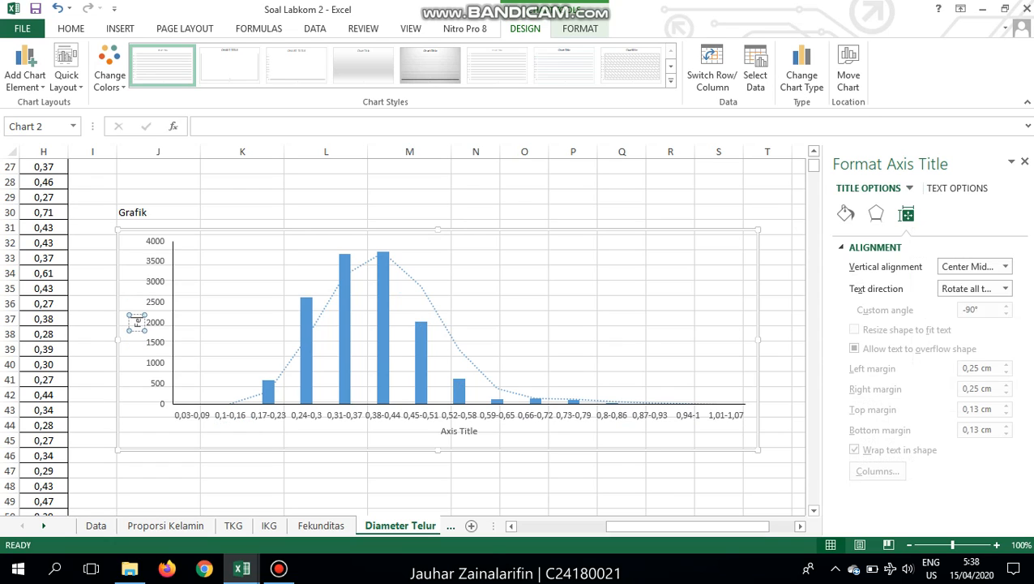
key(BackSpace)
key(BackSpace)
text(Frekuen)
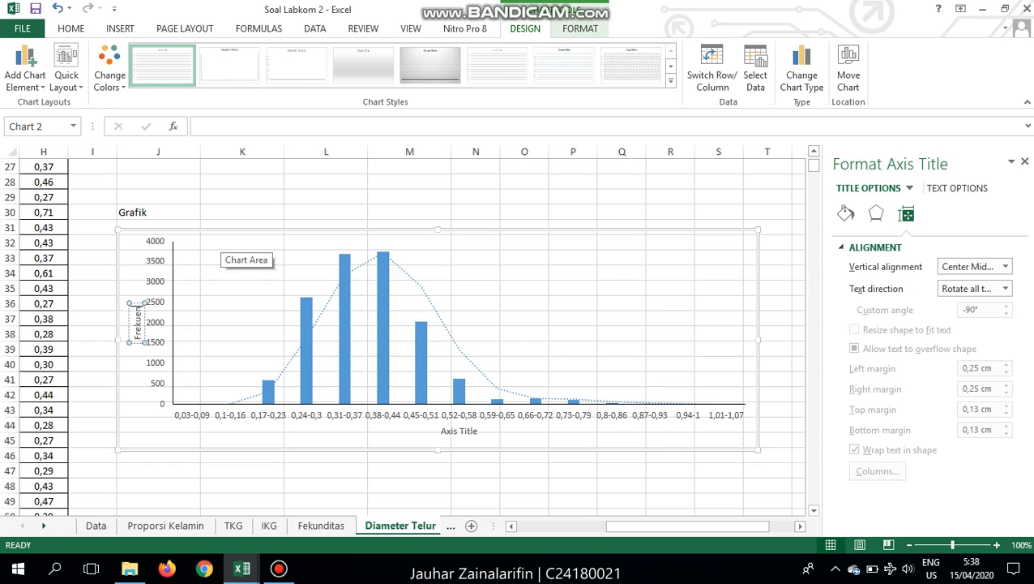
text(si)
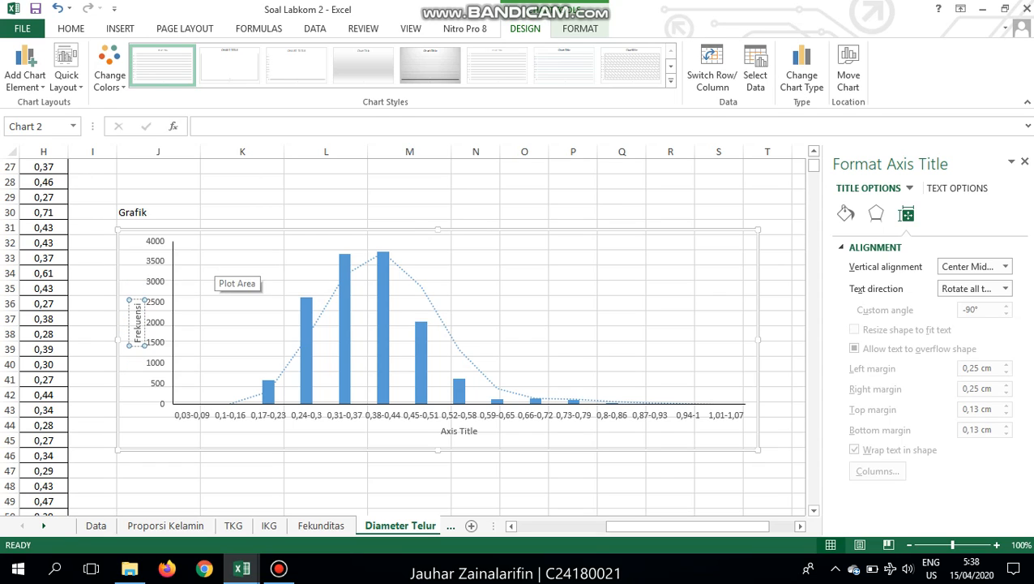
- Set the chart's horizontal axis title to "Selang Kelas"
click(458, 430)
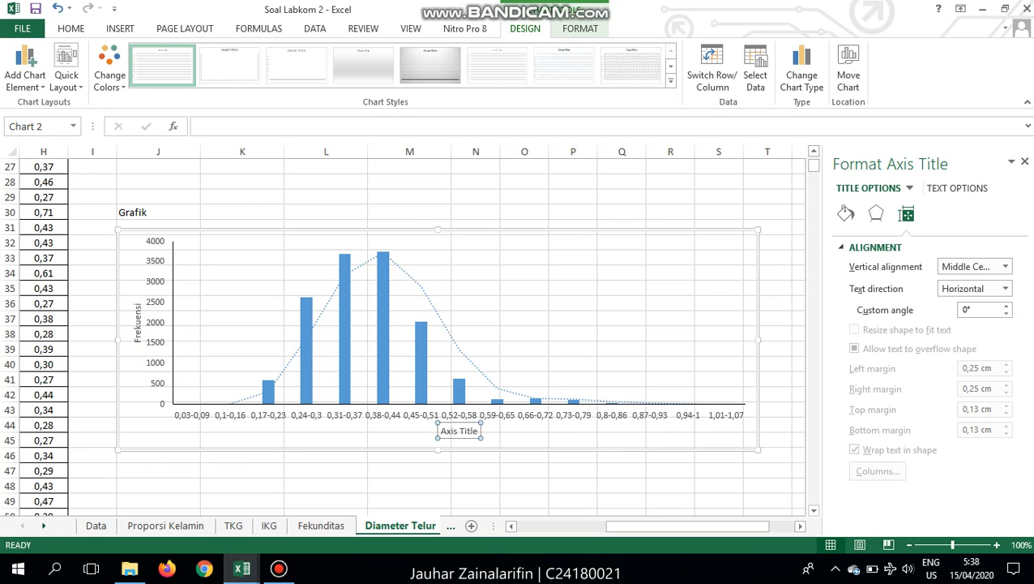
triple_click(458, 431)
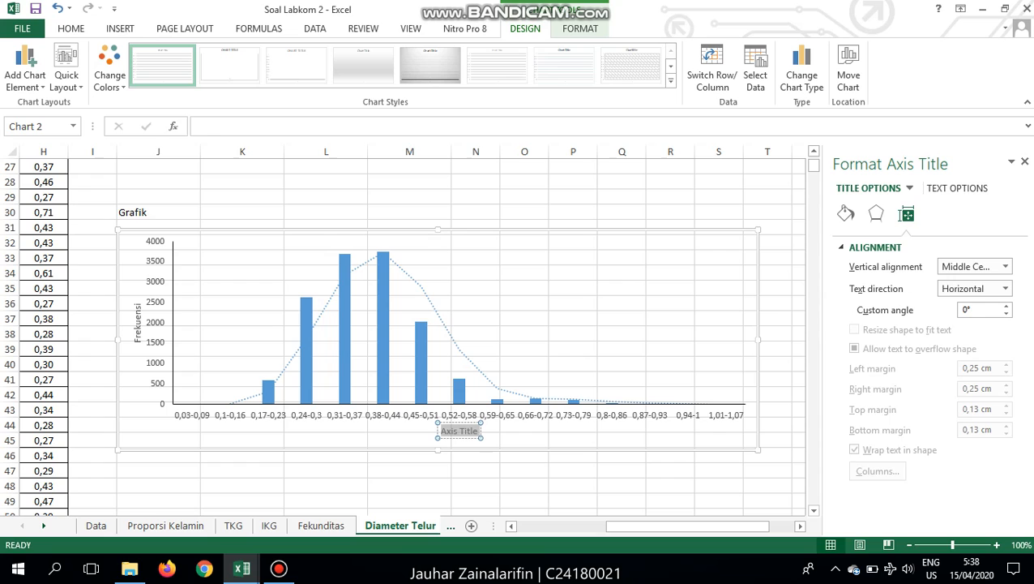
text(Selang KElas)
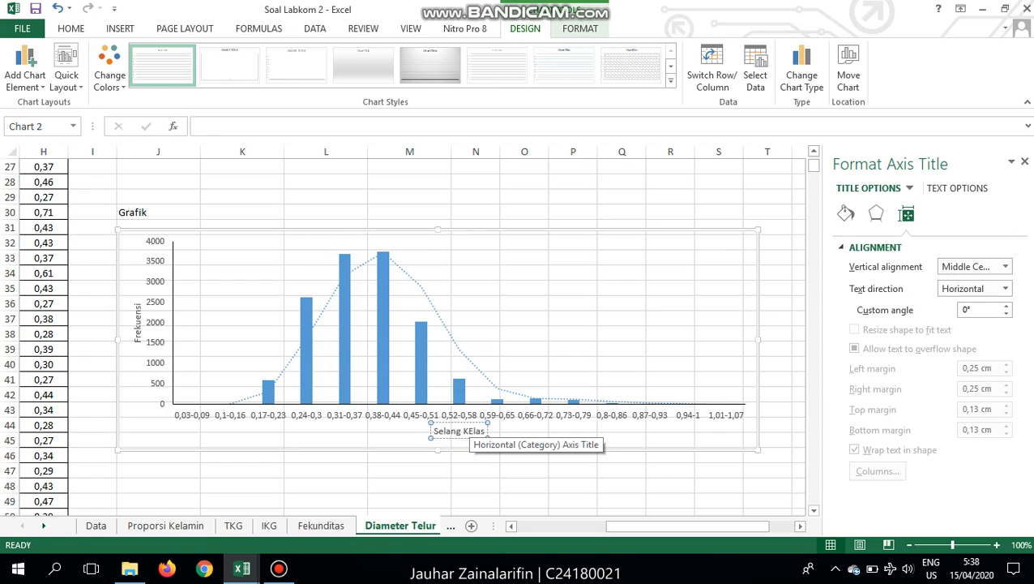
key(BackSpace)
key(BackSpace)
key(BackSpace)
text(ela)
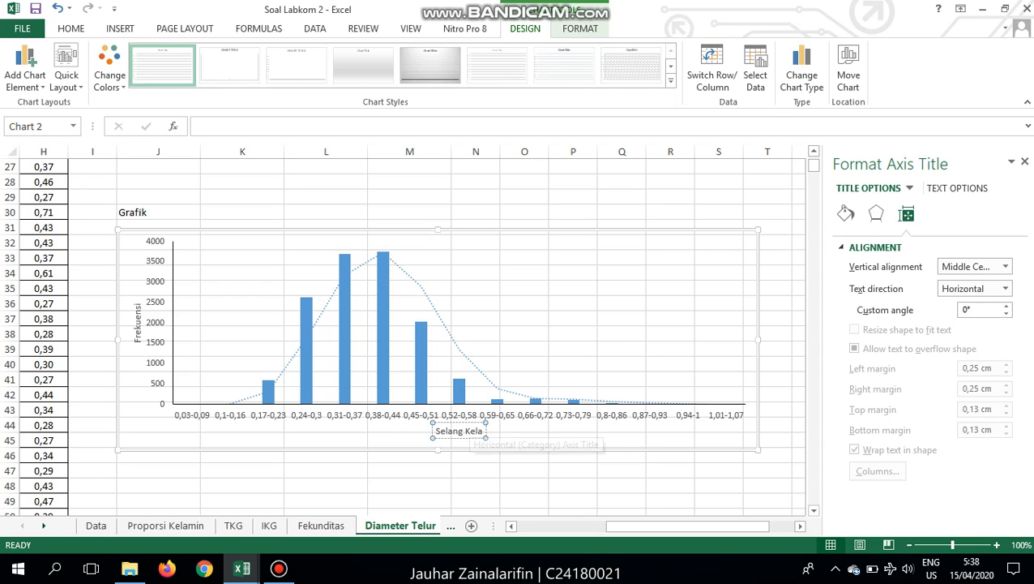
text(s)
- Select the whole chart area and set all of its text to the Times New Roman font
click(604, 328)
click(616, 435)
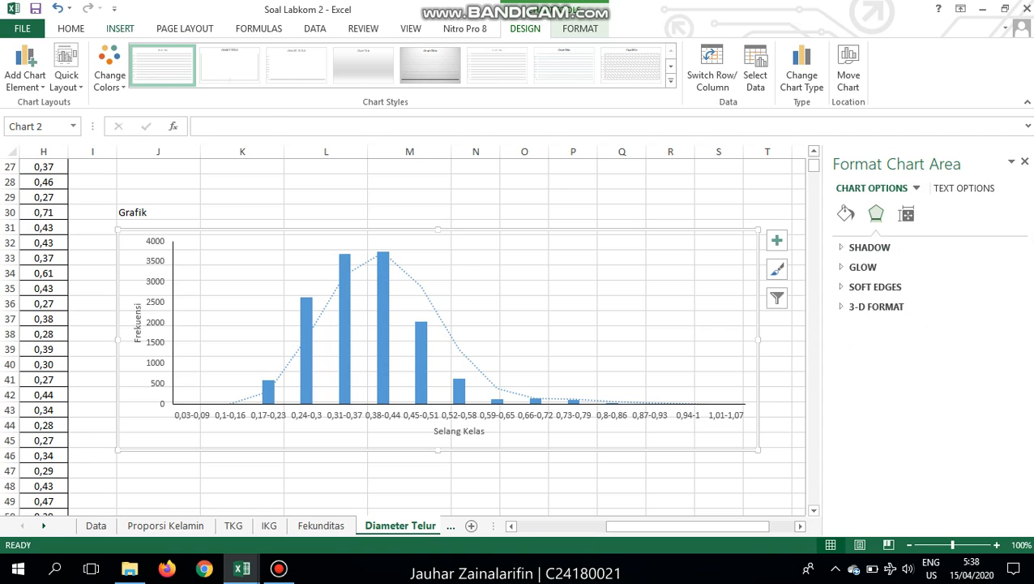
click(70, 28)
click(161, 55)
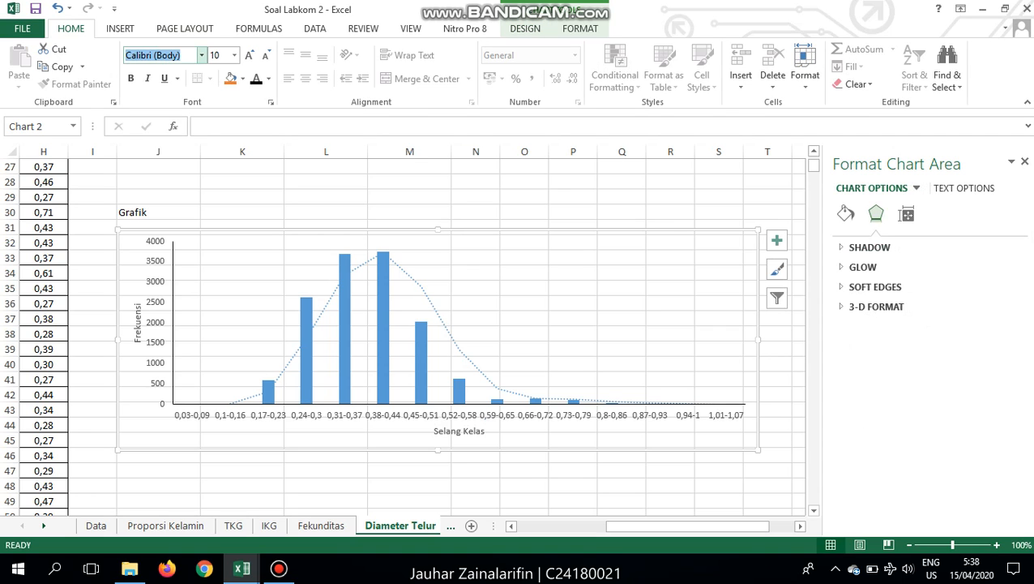
text(Times New Roman)
key(Return)
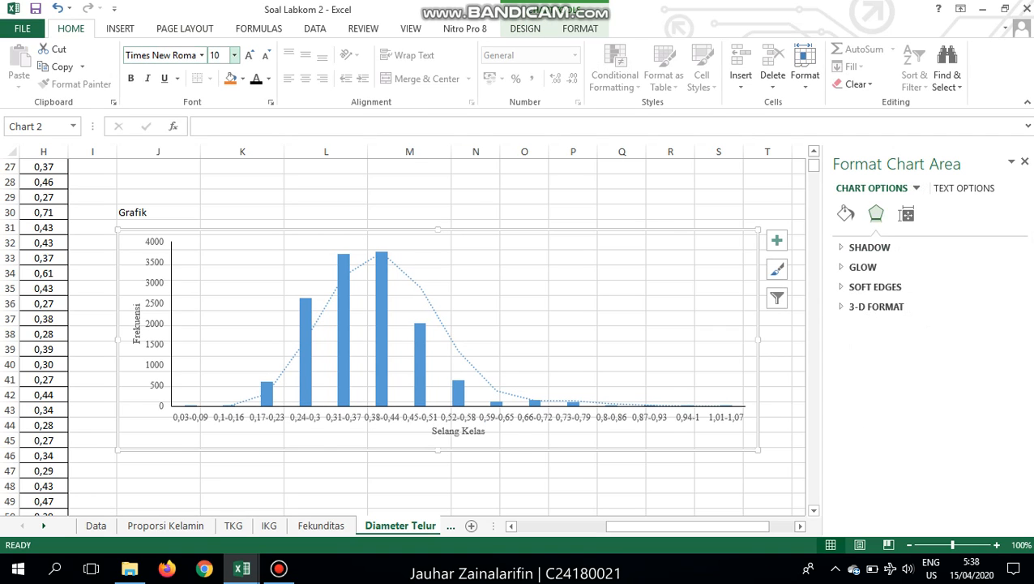
- Enlarge the chart, stretching it down to about row 50 and across to about column Z
scroll(438, 339, down, 1)
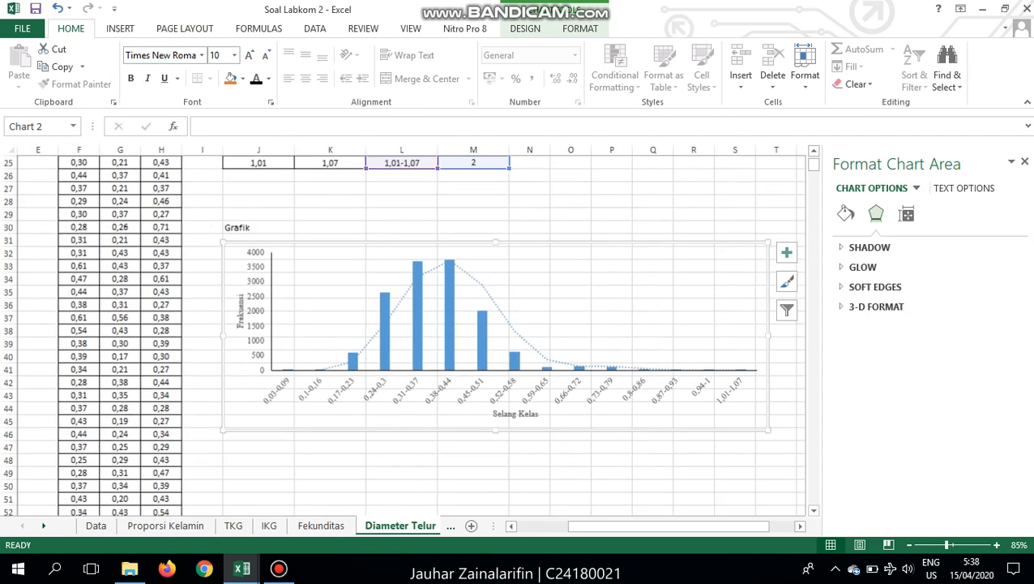
click(786, 252)
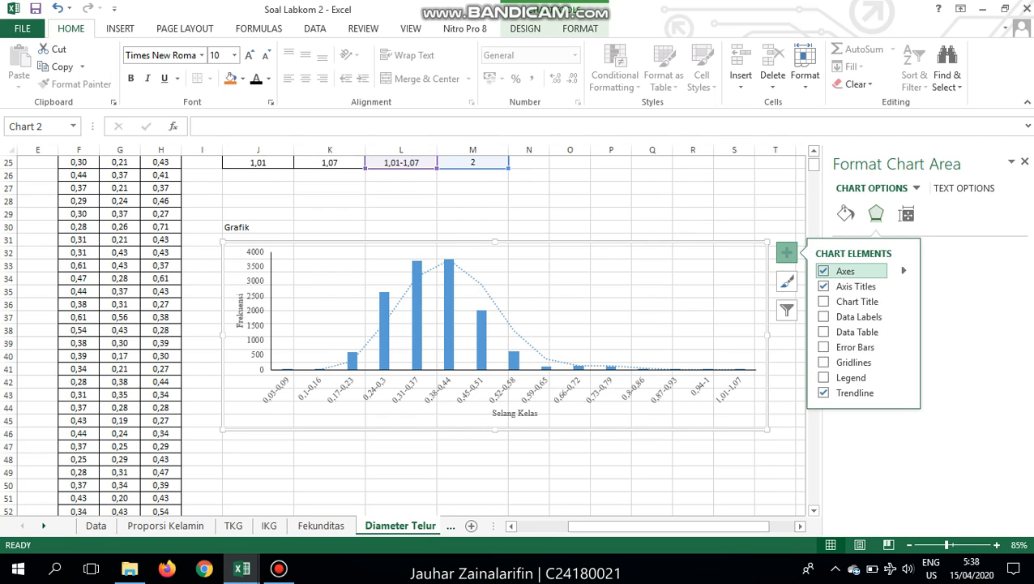
drag(495, 429, 495, 581)
scroll(495, 364, down, 1)
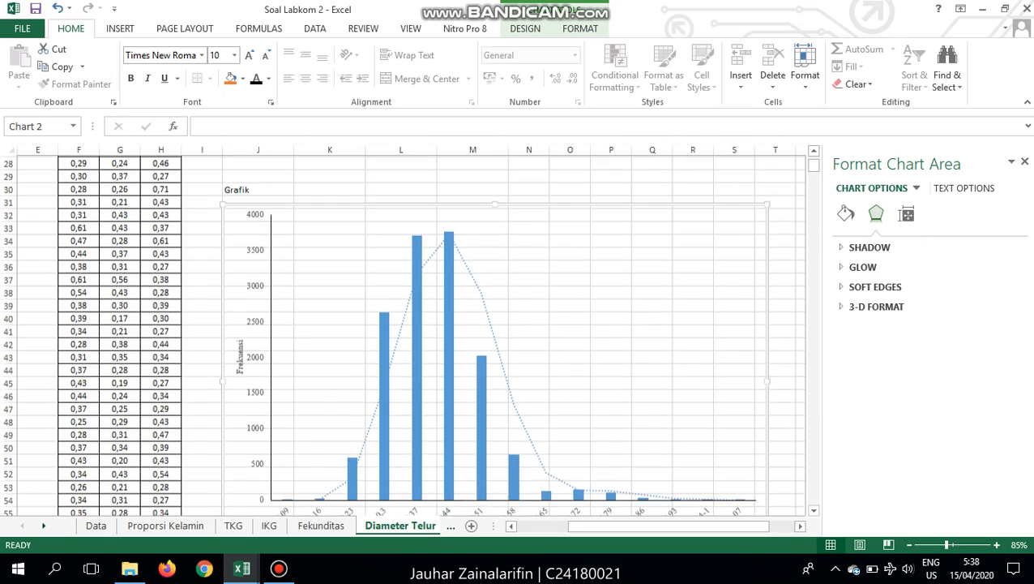
scroll(503, 360, down, 4)
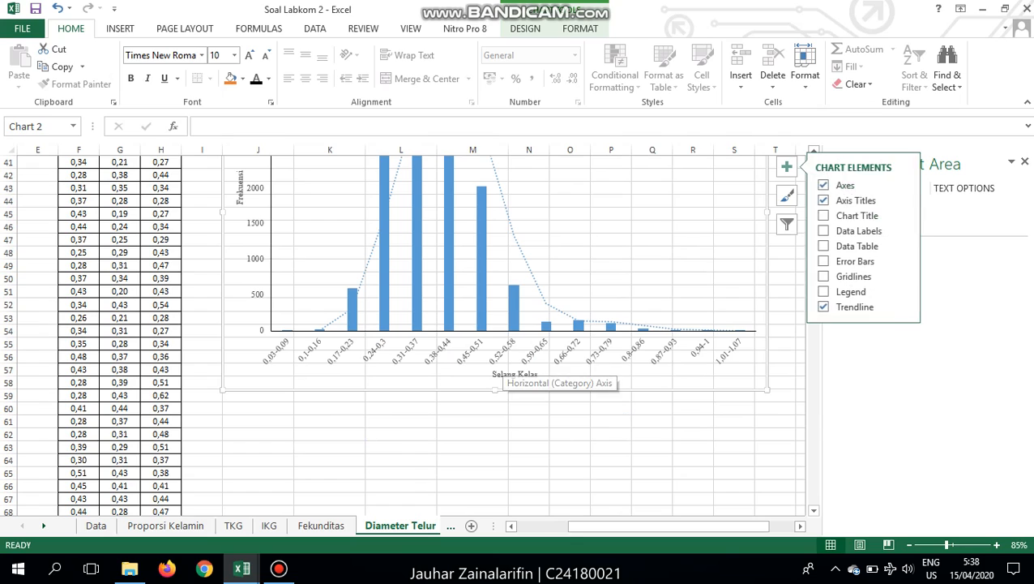
key(Escape)
scroll(405, 324, down, 3)
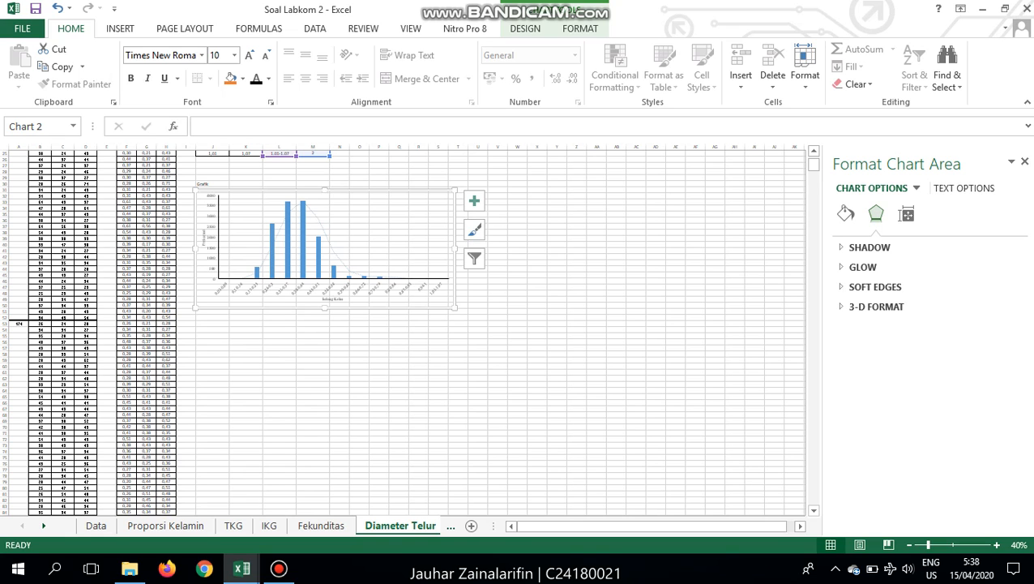
drag(454, 249, 575, 248)
click(676, 220)
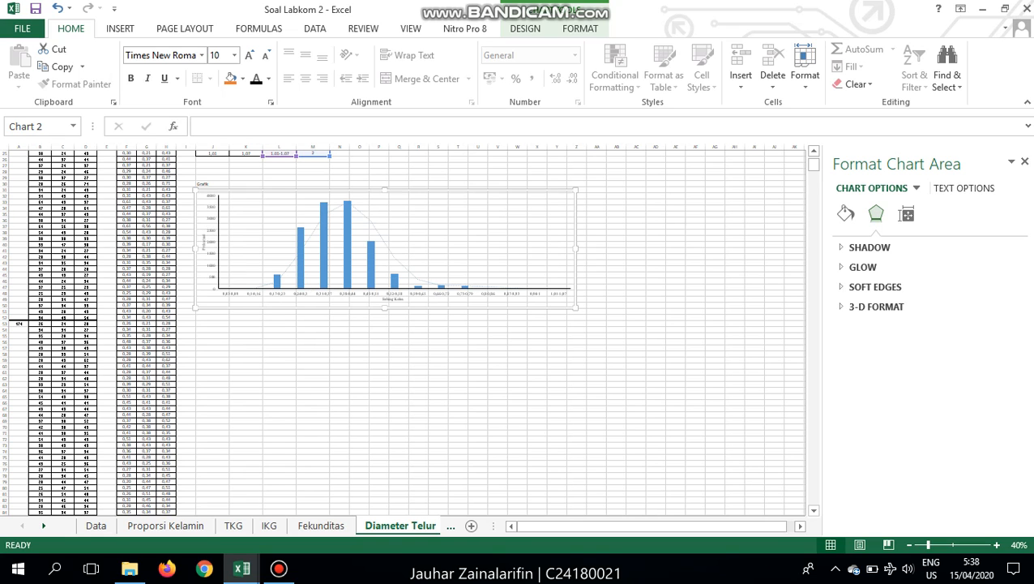
- Close the Format Shape pane and return to the class table at the start of the Diameter Telur sheet
scroll(675, 220, up, 3)
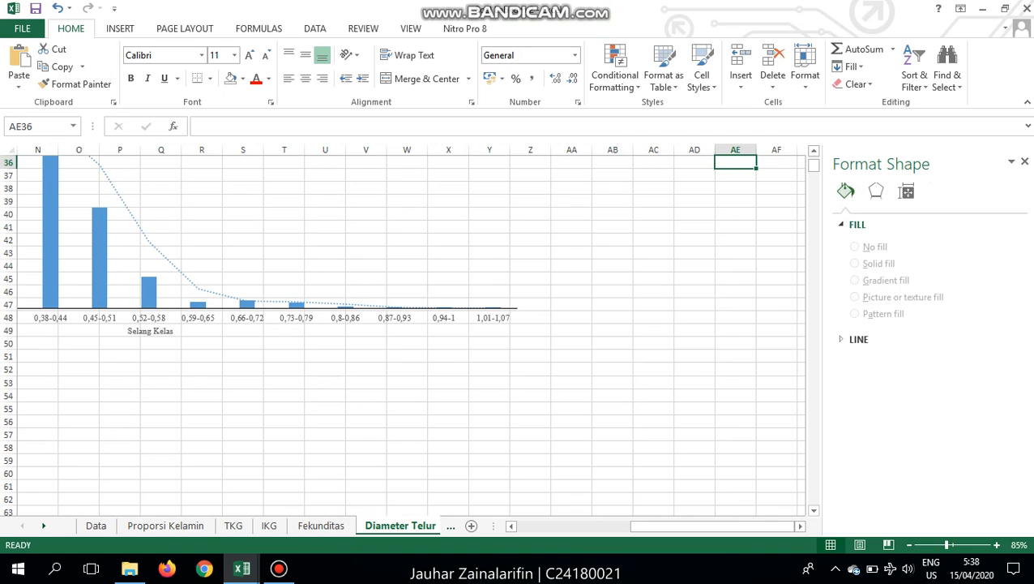
drag(687, 526, 567, 526)
scroll(411, 334, up, 3)
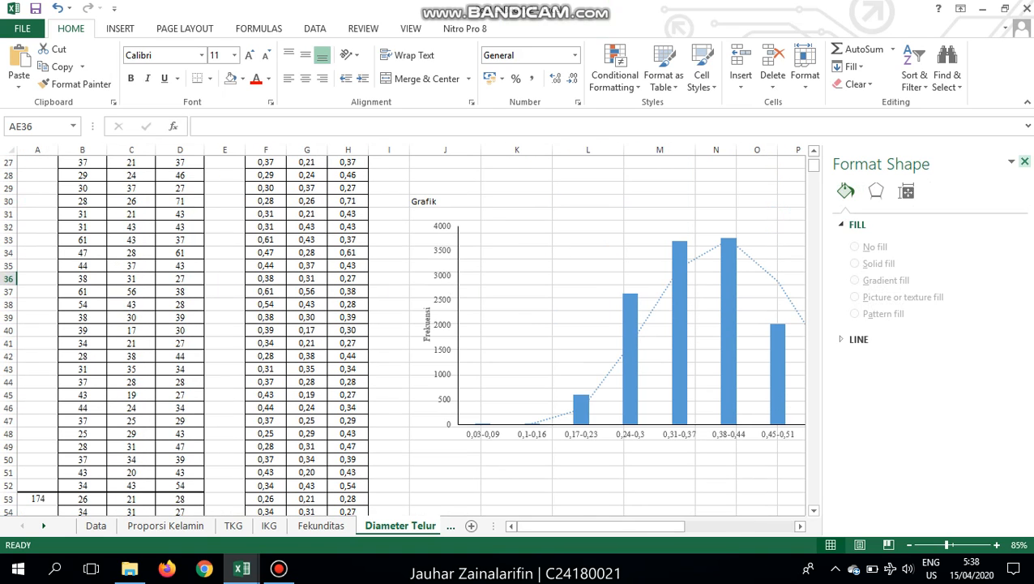
click(1025, 162)
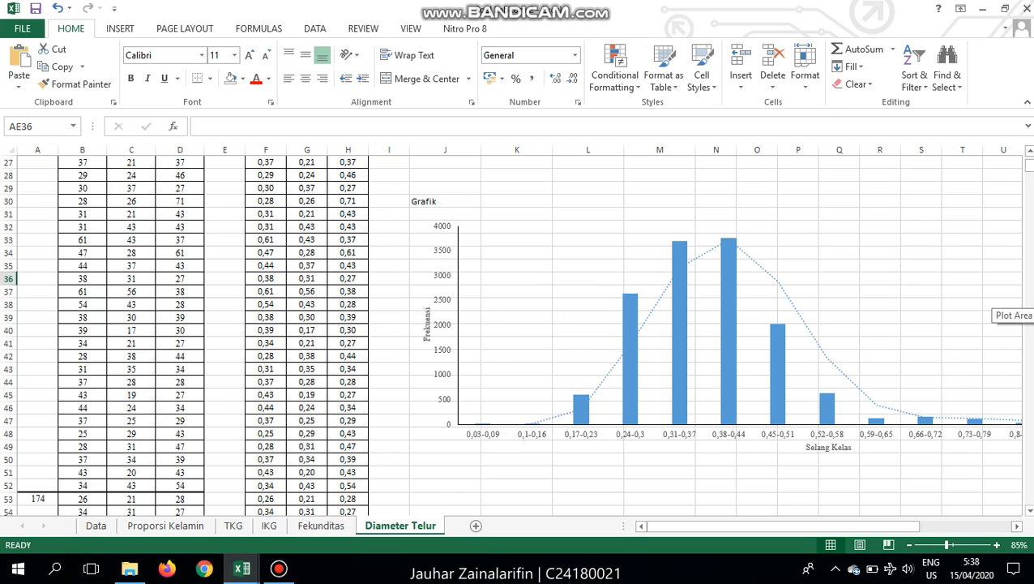
scroll(989, 308, up, 9)
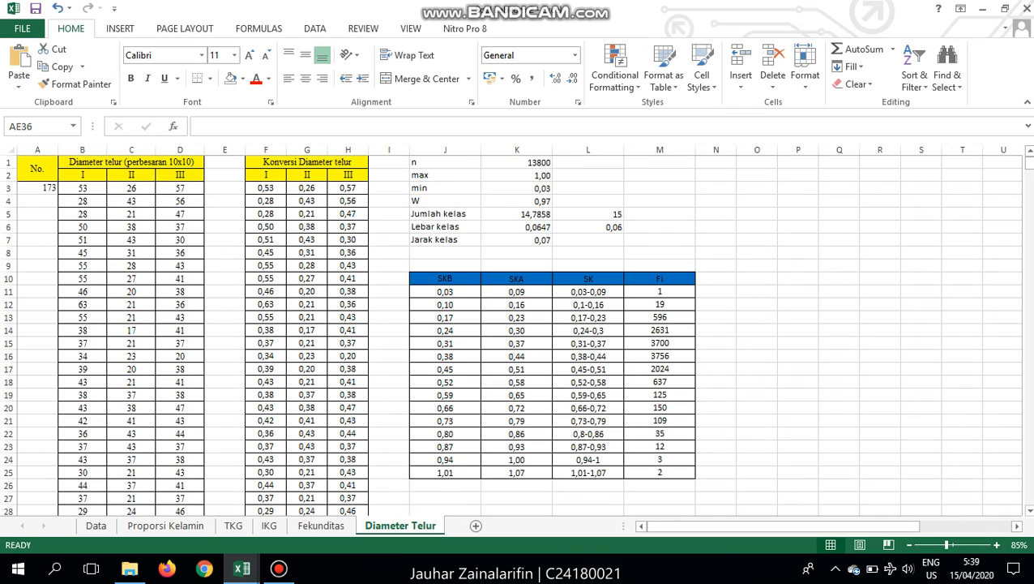